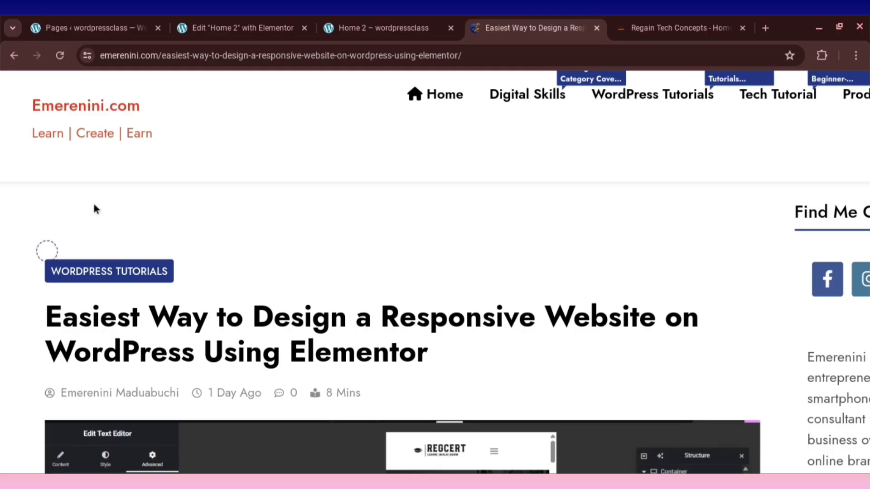
Review the desktop layout of the Regain Tech Concepts home page, from the hero section to the services and call-to-action sections.
click(665, 28)
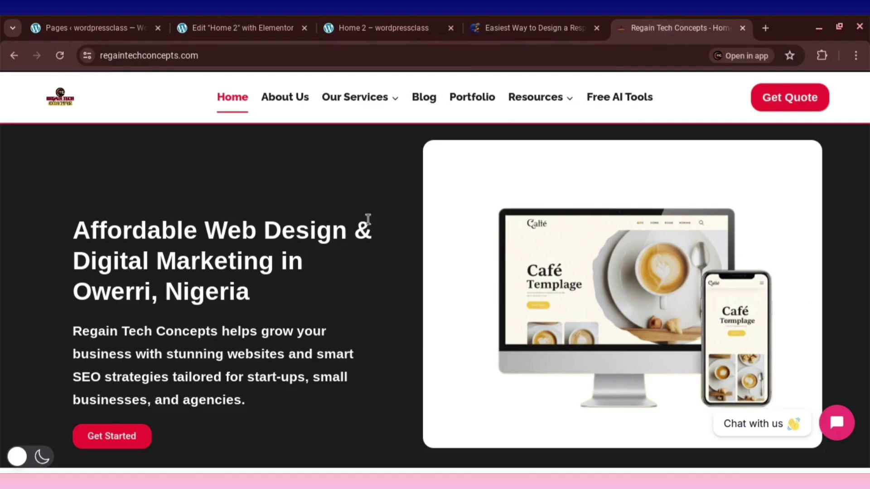
scroll(368, 219, up, 1)
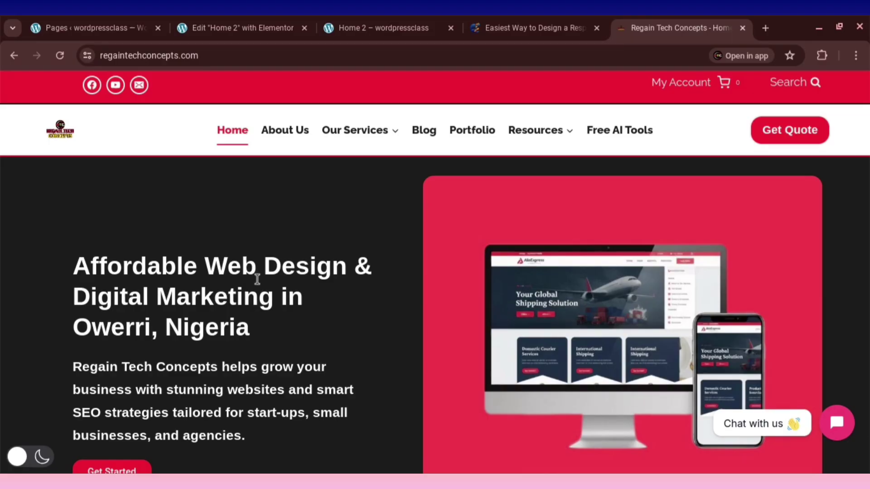
scroll(292, 285, down, 7)
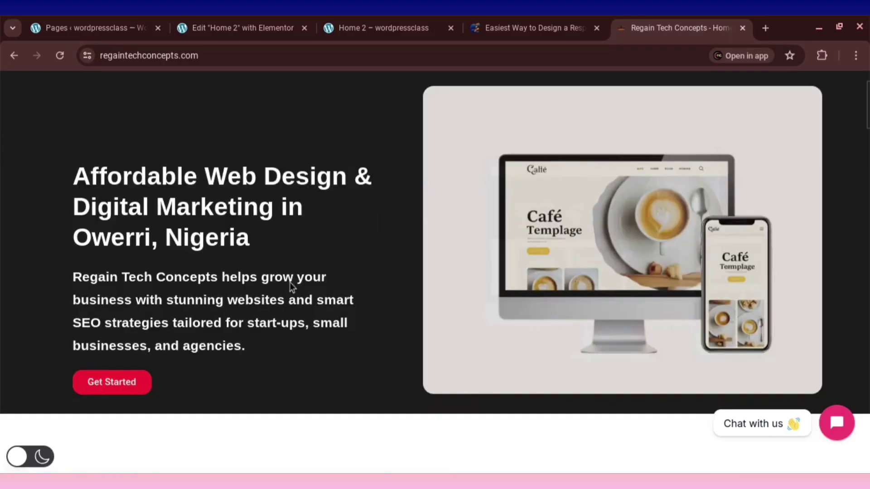
scroll(346, 332, down, 6)
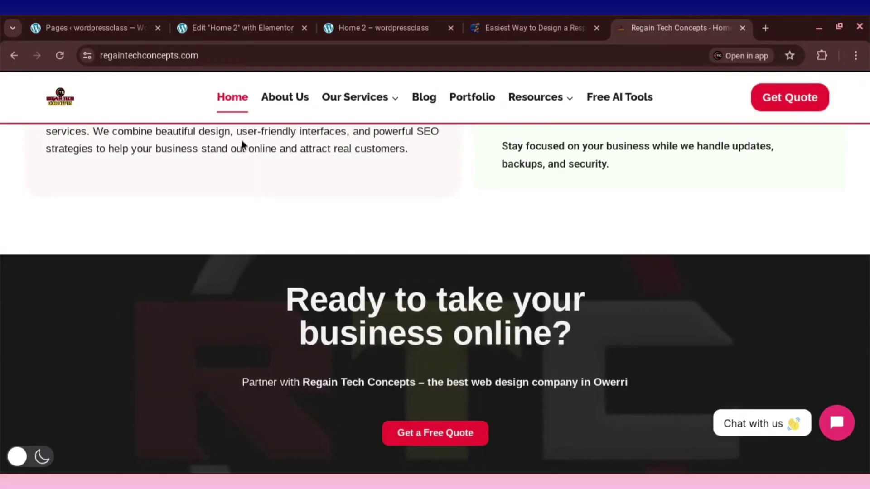
scroll(243, 144, up, 3)
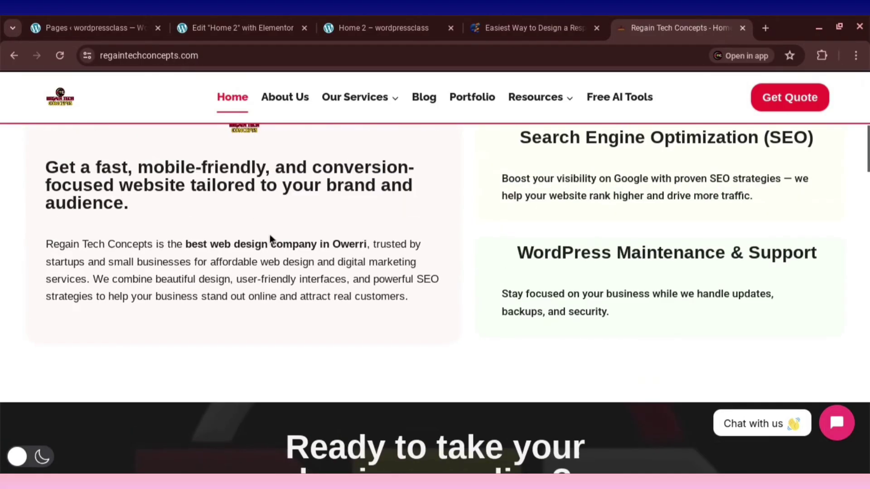
scroll(272, 238, up, 10)
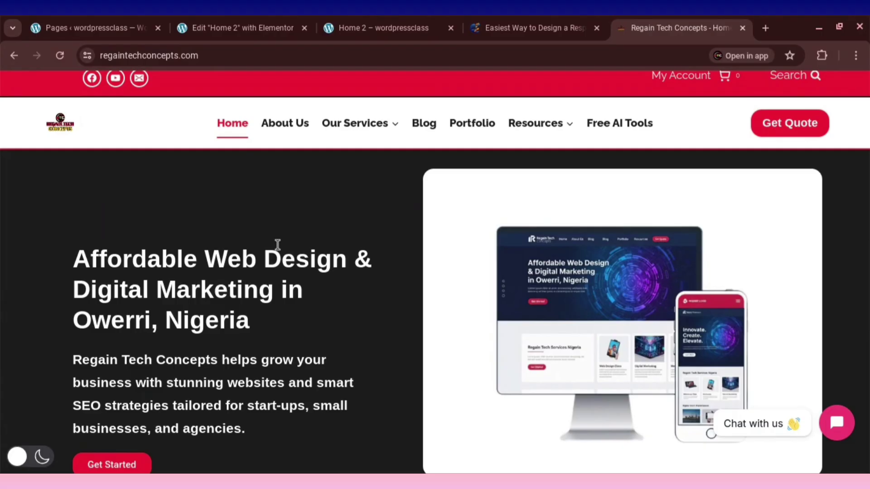
scroll(194, 295, down, 1)
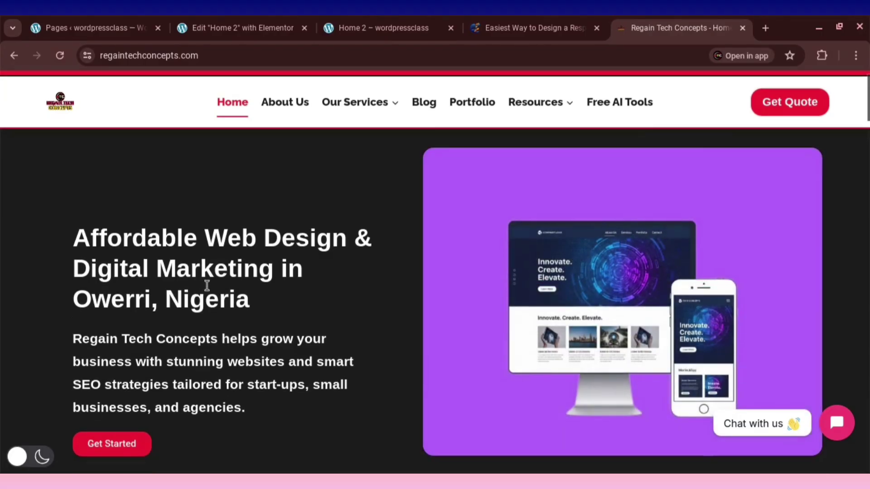
scroll(206, 286, down, 6)
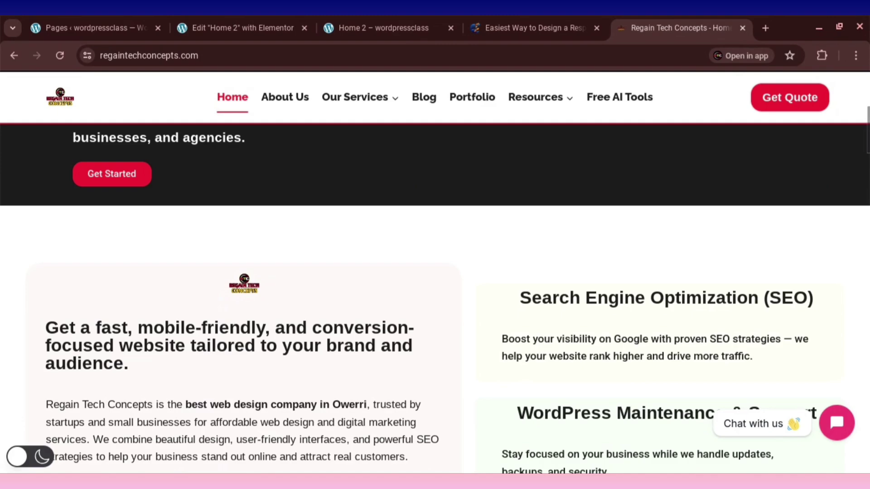
Launch the installed Regain Tech Concepts app and look through the home page's mobile layout in its narrow window.
key(super)
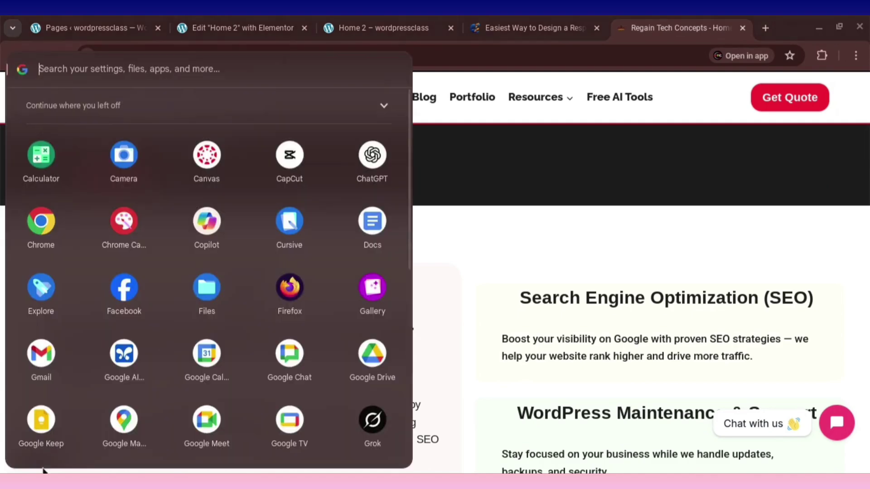
scroll(218, 327, down, 10)
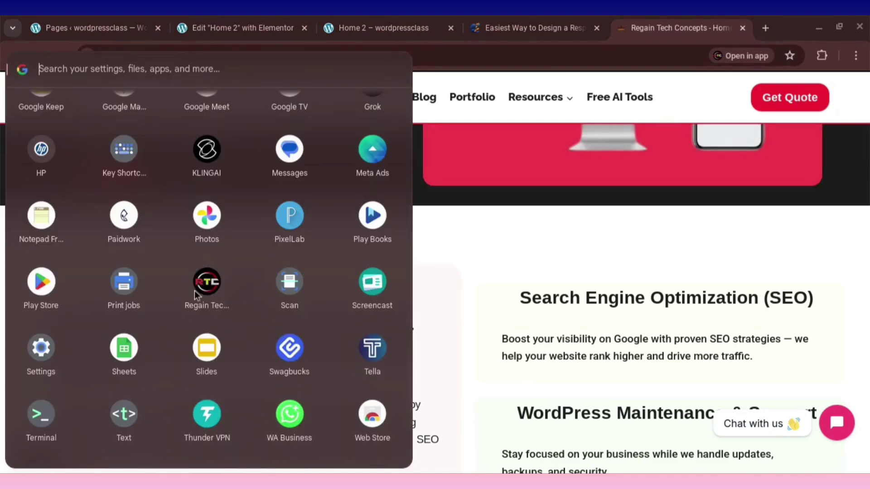
click(197, 290)
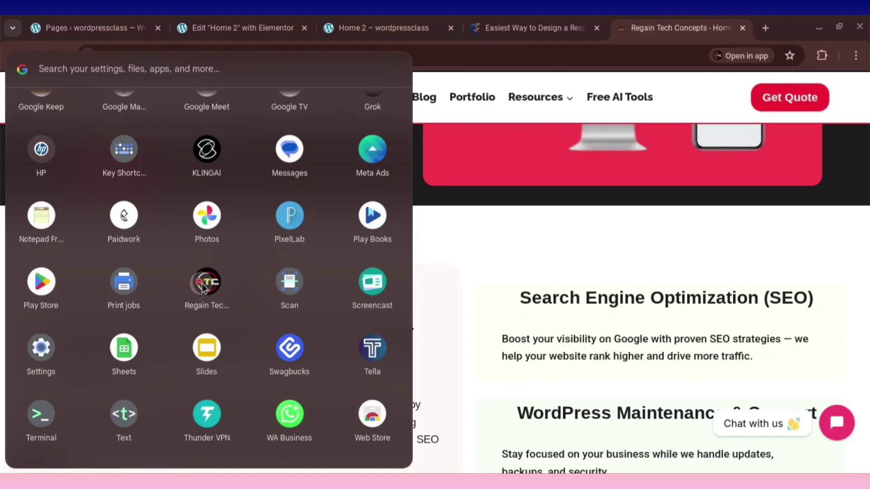
scroll(436, 230, down, 5)
scroll(442, 195, up, 10)
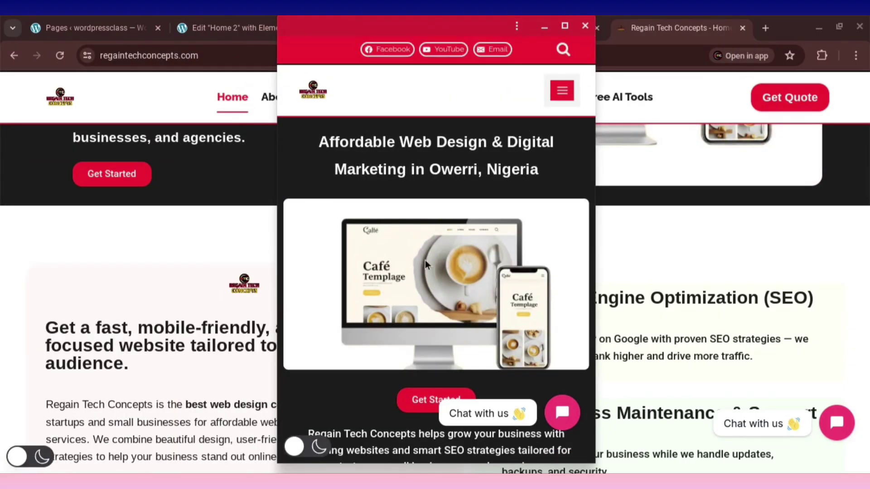
scroll(416, 265, down, 10)
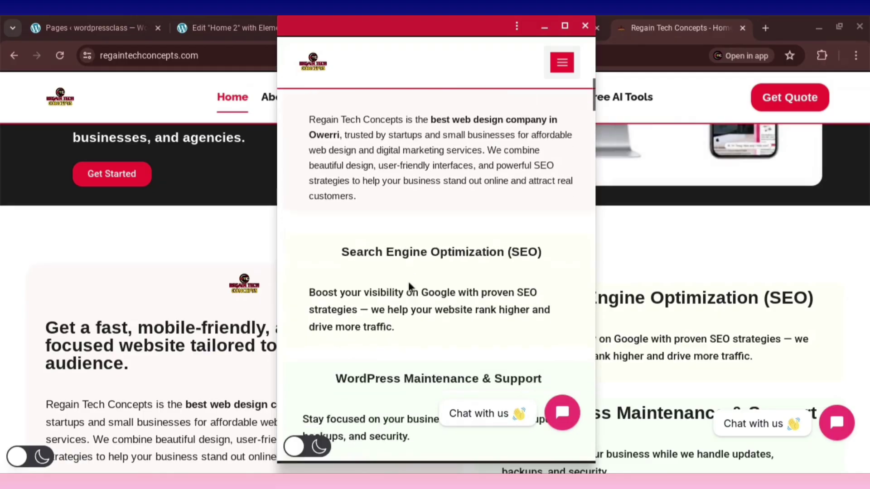
scroll(411, 289, up, 10)
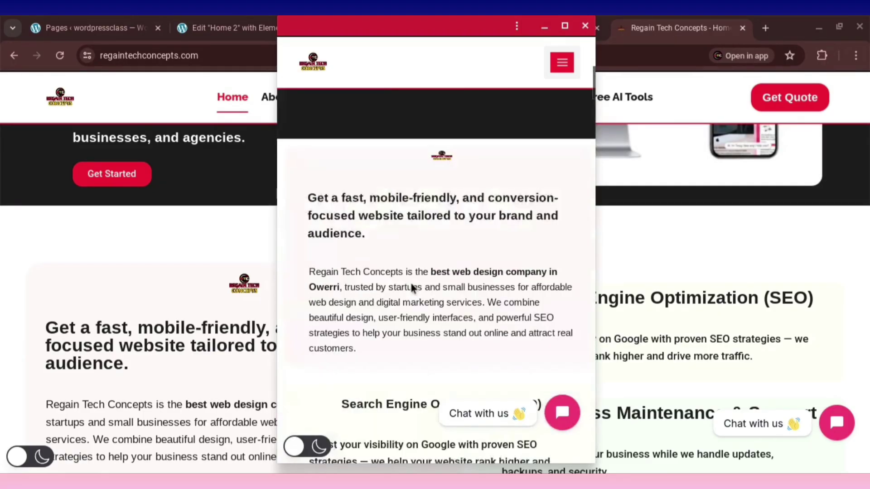
Highlight the hero heading and the description paragraph in the mobile layout to examine their order around the image and button.
drag(320, 140, 532, 167)
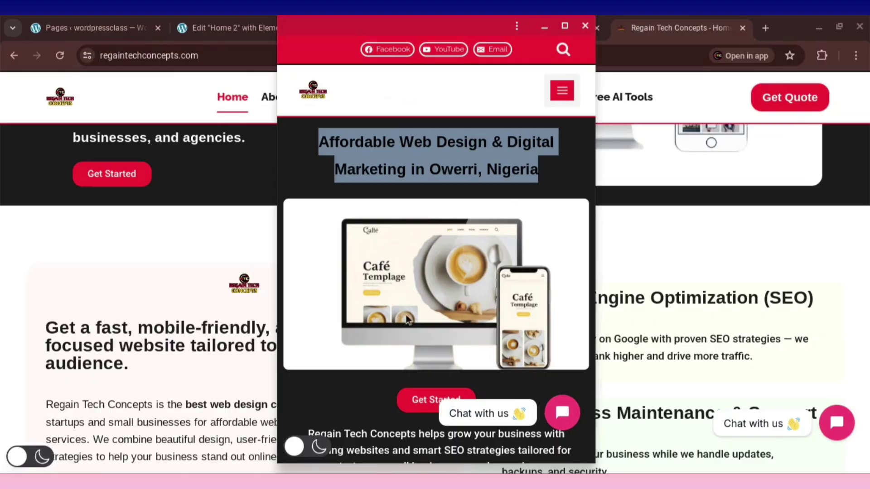
scroll(441, 281, down, 3)
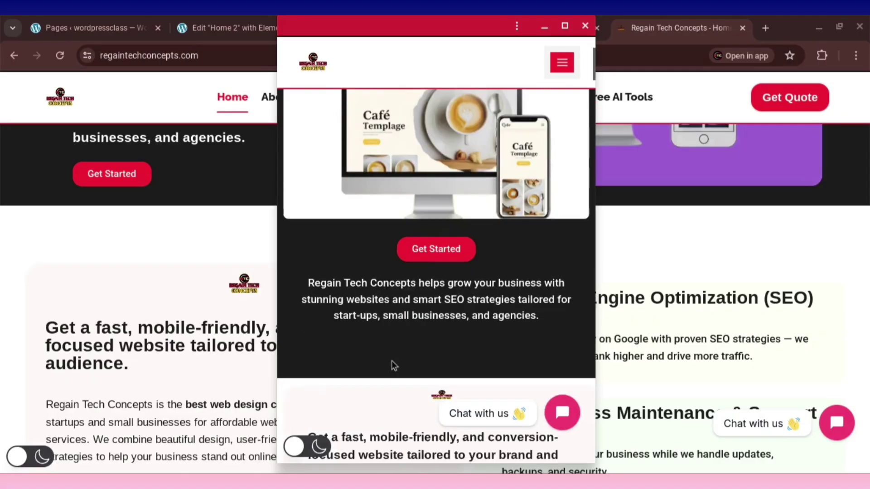
drag(305, 279, 522, 313)
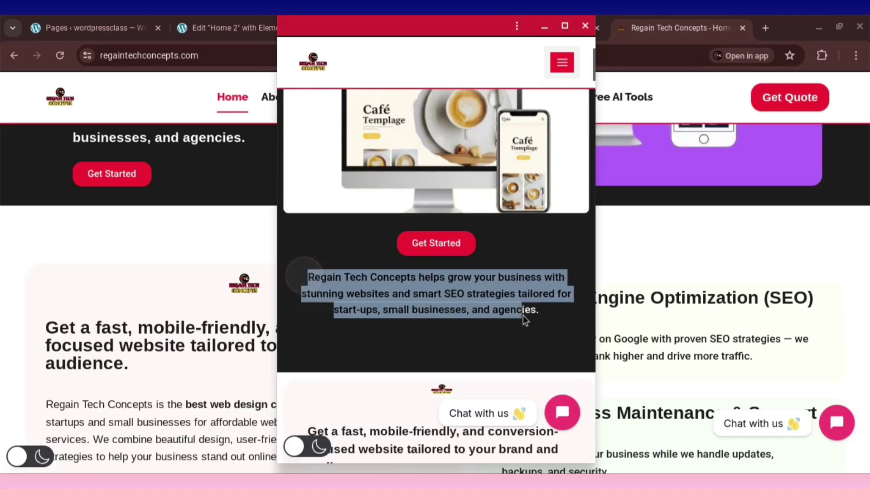
Return to the desktop version of the site and examine the arrangement of the hero's heading, description, button and image.
click(205, 234)
scroll(311, 287, up, 5)
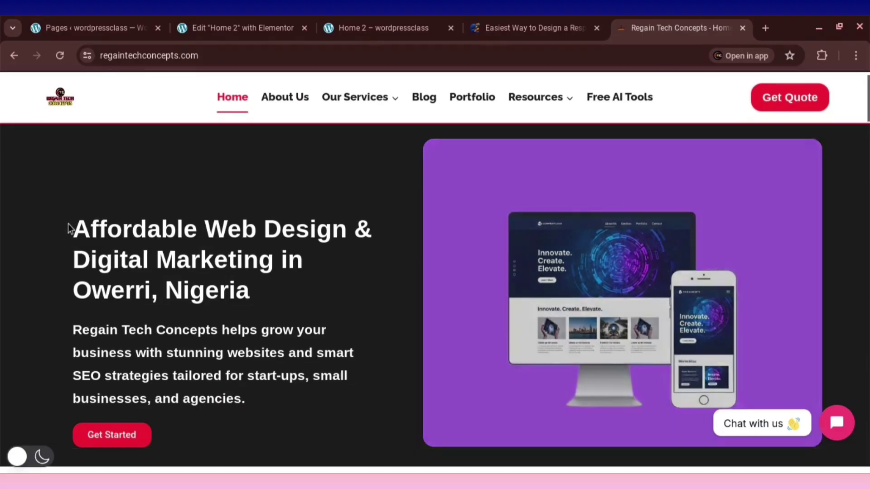
drag(69, 229, 271, 286)
scroll(86, 244, down, 2)
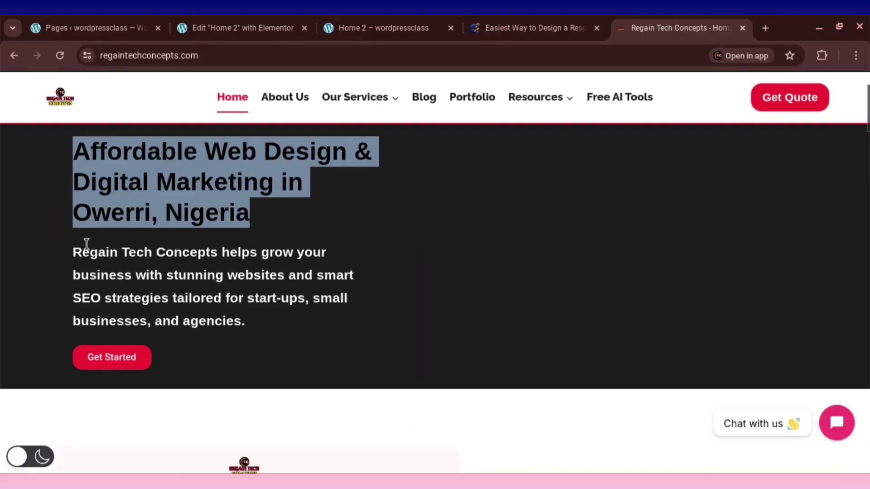
click(77, 253)
scroll(146, 368, down, 1)
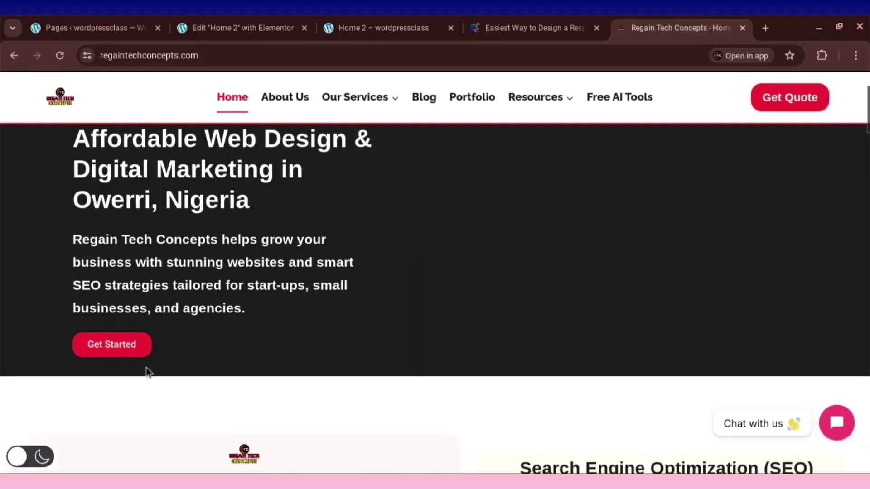
scroll(709, 318, up, 4)
scroll(709, 319, down, 1)
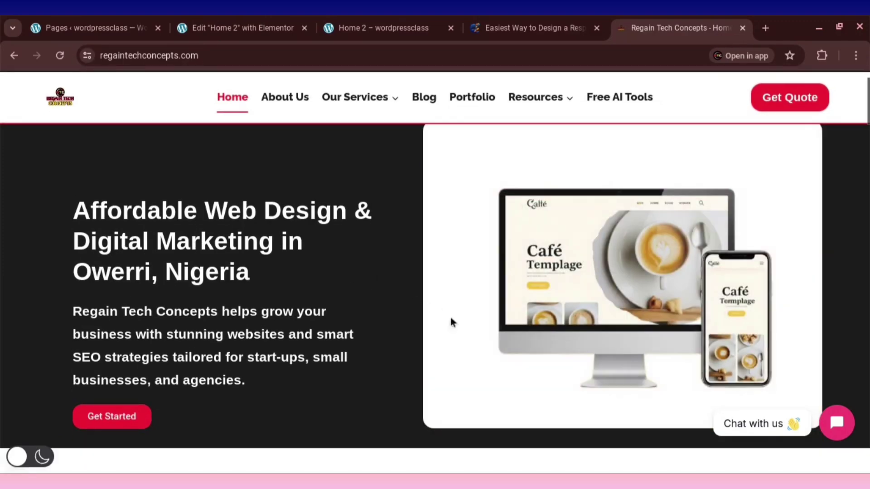
scroll(451, 322, down, 4)
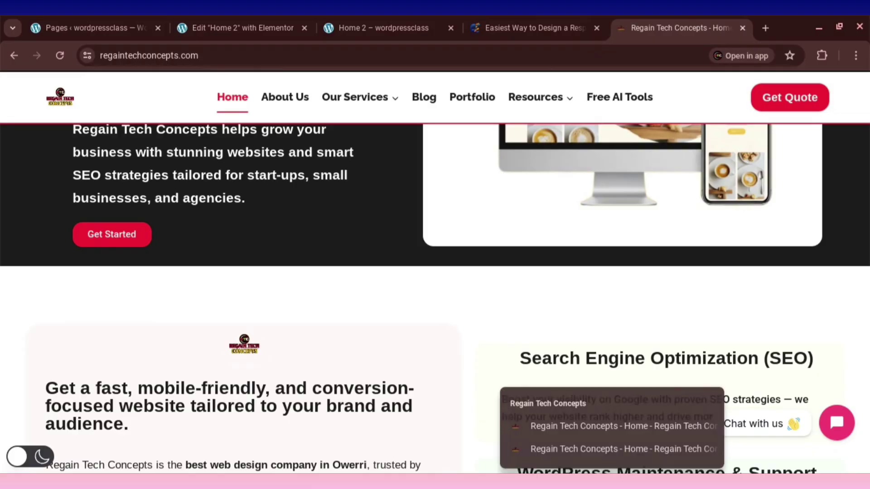
Bring back the narrow app window and check how the hero heading, image, button and text stack on mobile.
click(557, 417)
scroll(450, 231, up, 4)
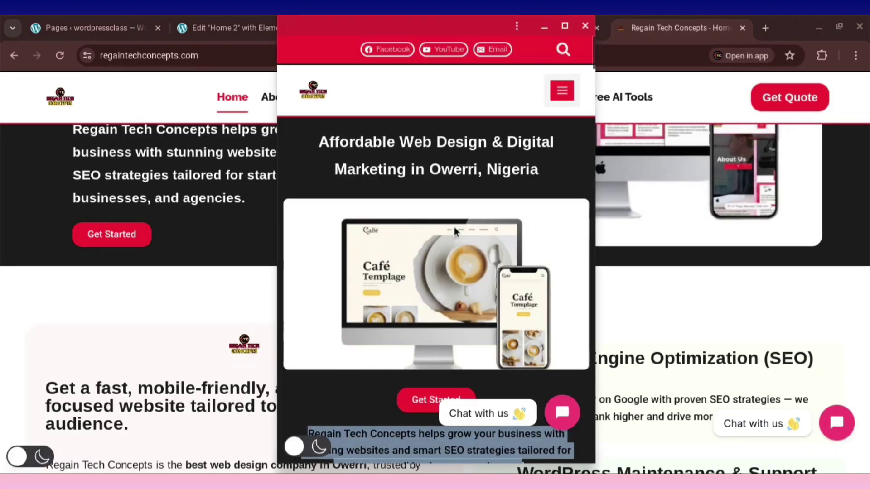
drag(320, 141, 448, 286)
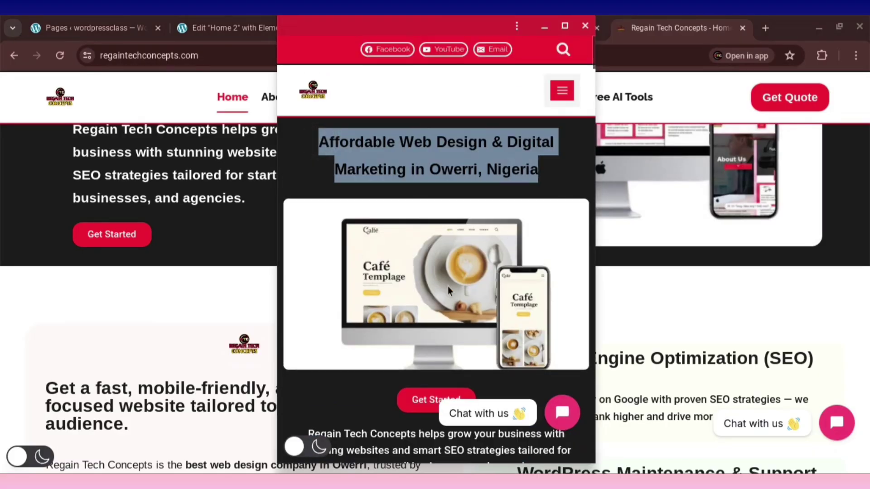
scroll(453, 308, down, 1)
scroll(466, 346, down, 1)
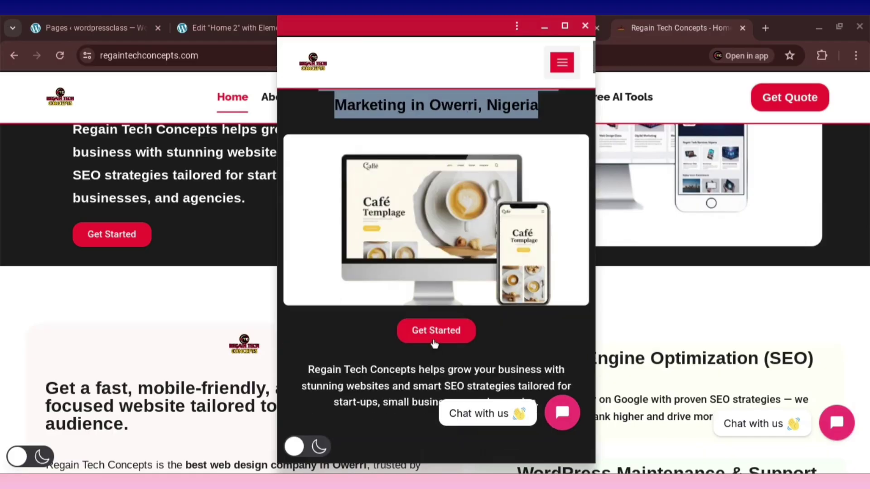
scroll(444, 356, down, 10)
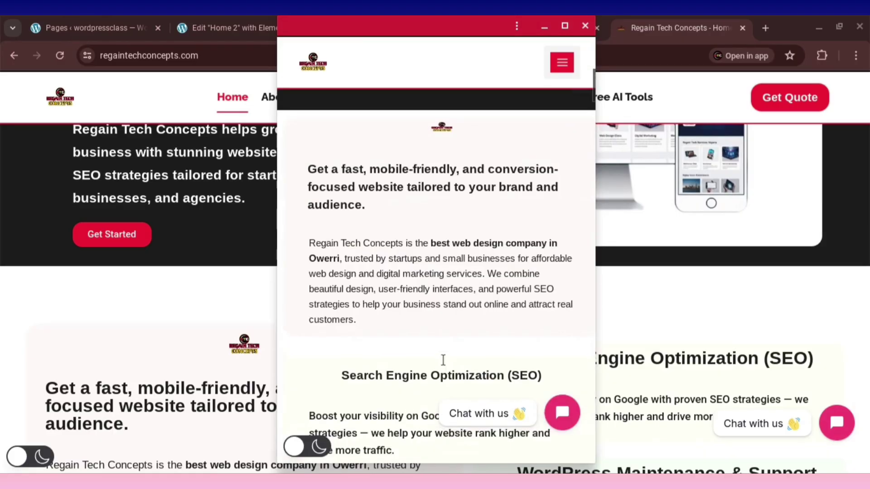
Switch between the desktop and mobile windows to compare the section below the hero, ending on the desktop version.
key(ctrl+w)
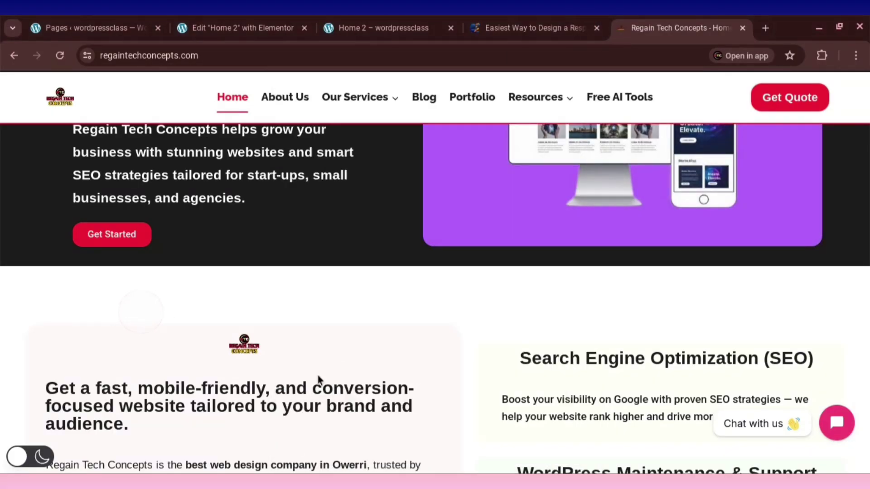
scroll(273, 374, down, 2)
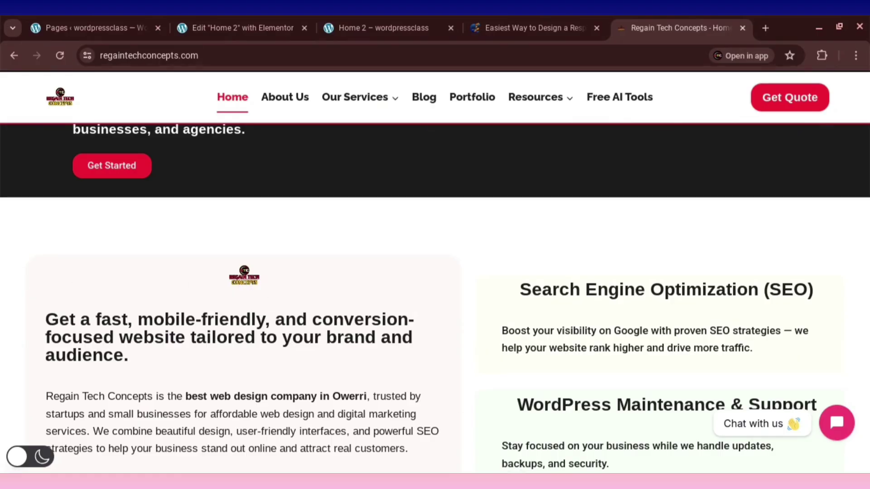
click(555, 433)
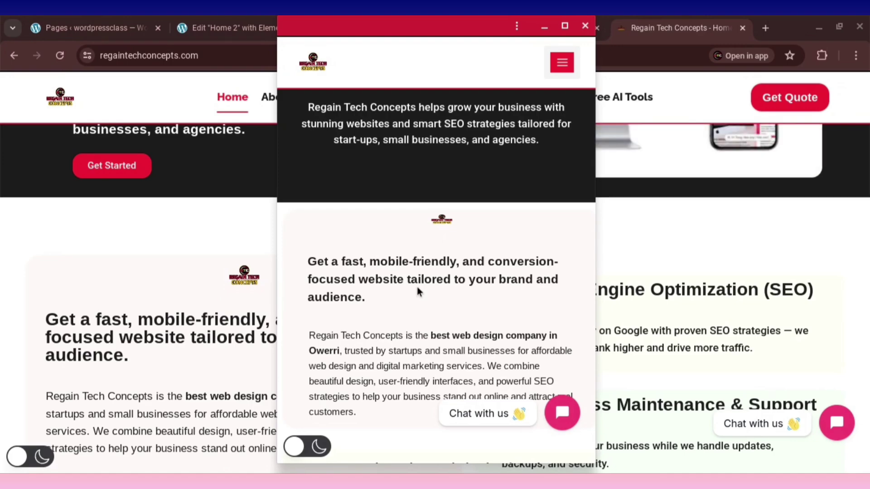
click(182, 200)
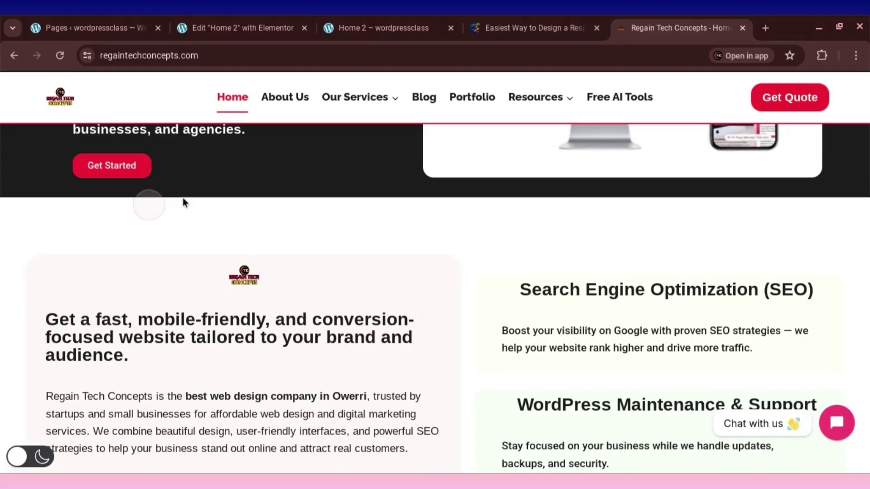
Switch to the published Home 2 page and examine its desktop layout from the hero through the Client Feedback section.
click(402, 28)
scroll(434, 313, down, 3)
scroll(434, 312, up, 3)
click(443, 292)
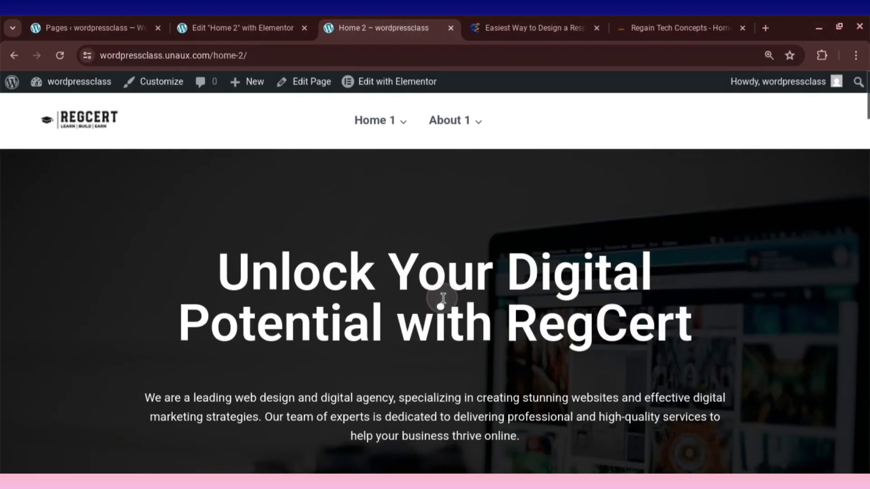
scroll(460, 301, down, 5)
scroll(460, 303, down, 10)
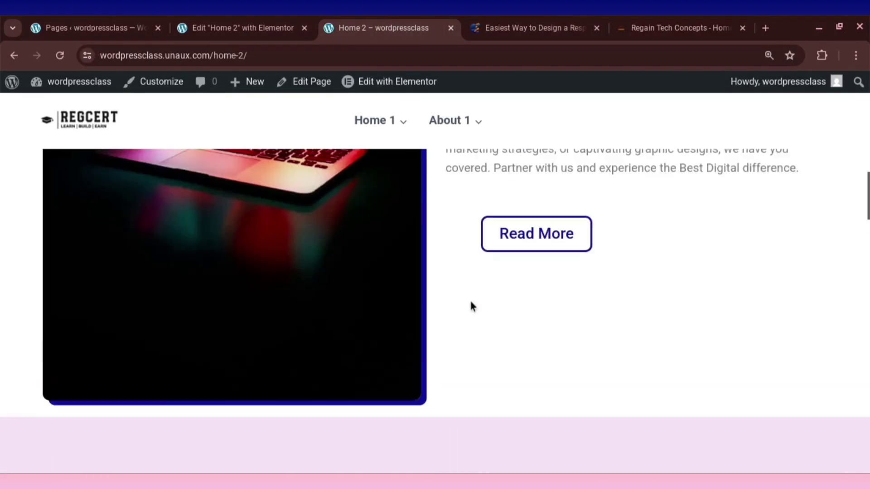
scroll(470, 298, up, 12)
scroll(506, 301, up, 4)
scroll(519, 312, down, 9)
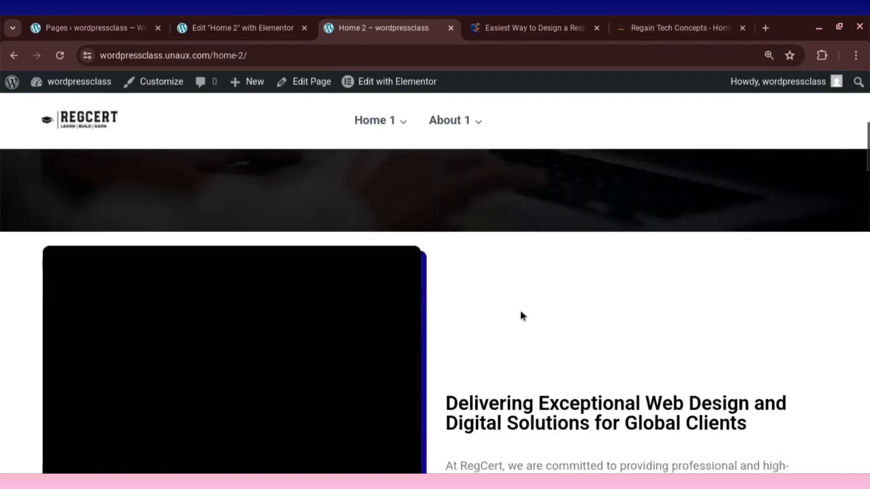
scroll(521, 314, down, 15)
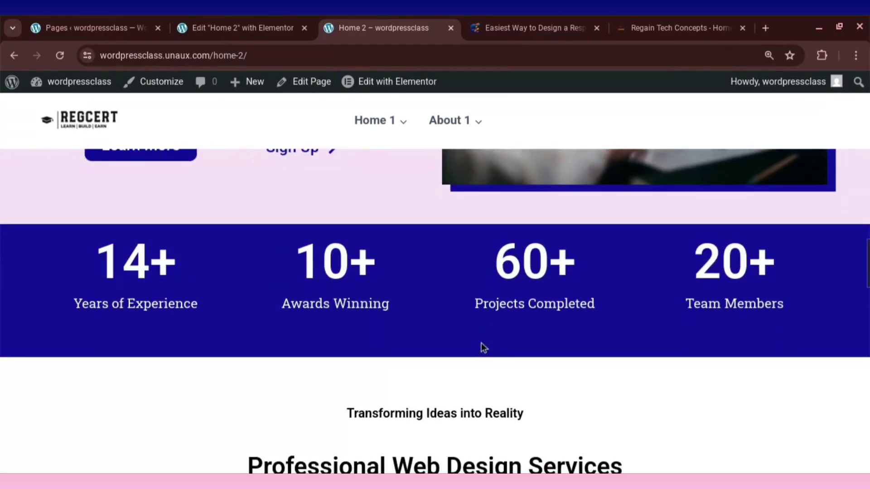
scroll(481, 349, down, 8)
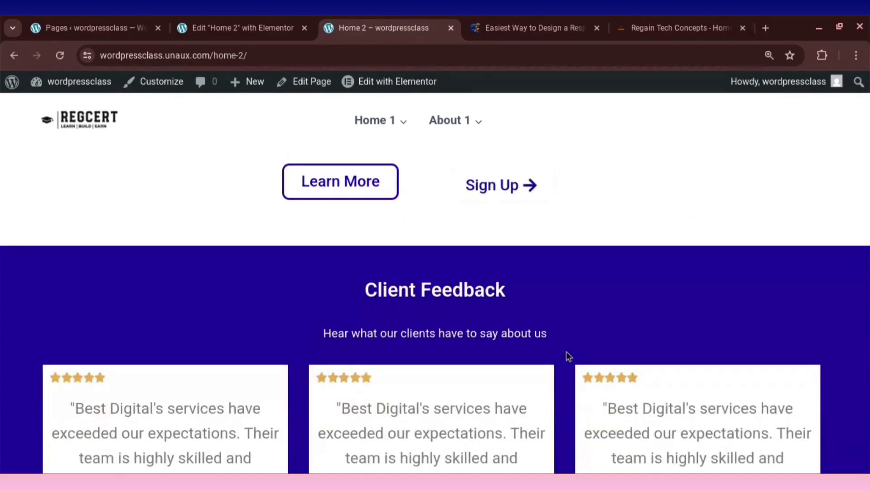
scroll(91, 326, up, 10)
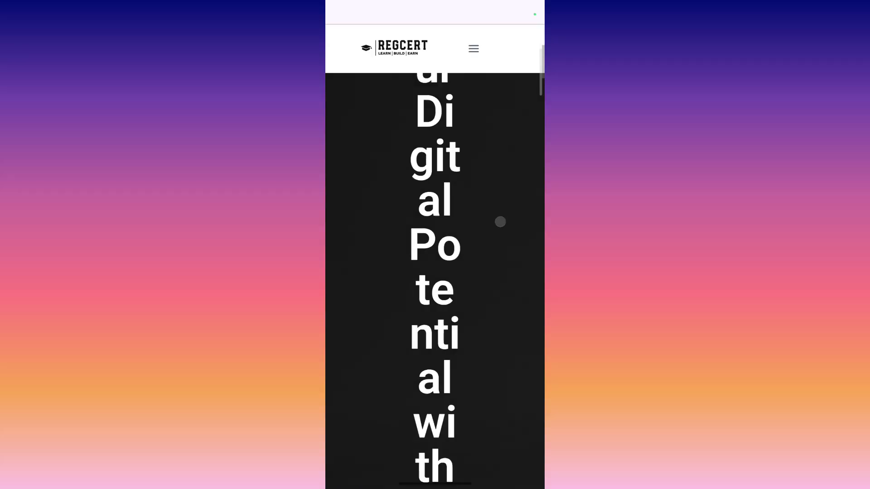
Examine Home 2 on the phone from the hero to the footer, including the laptop image and the text below it.
scroll(487, 281, down, 5)
scroll(488, 280, down, 15)
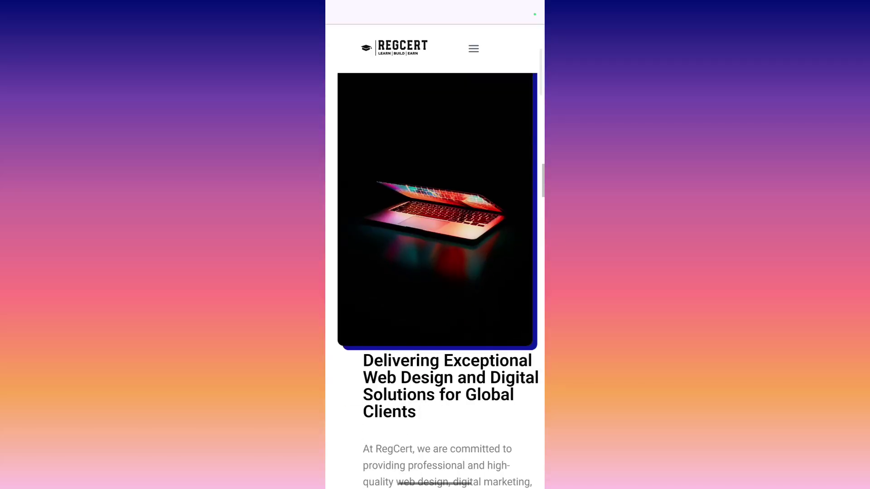
scroll(497, 283, down, 20)
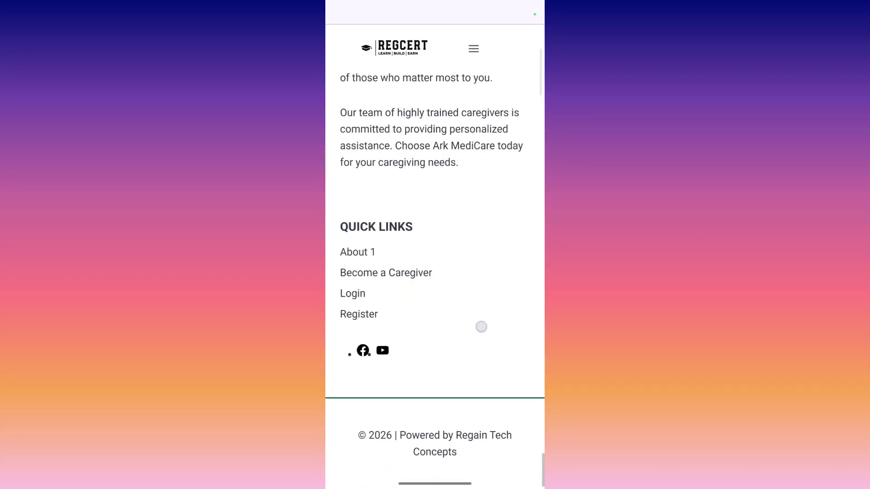
scroll(507, 282, up, 10)
scroll(506, 282, up, 15)
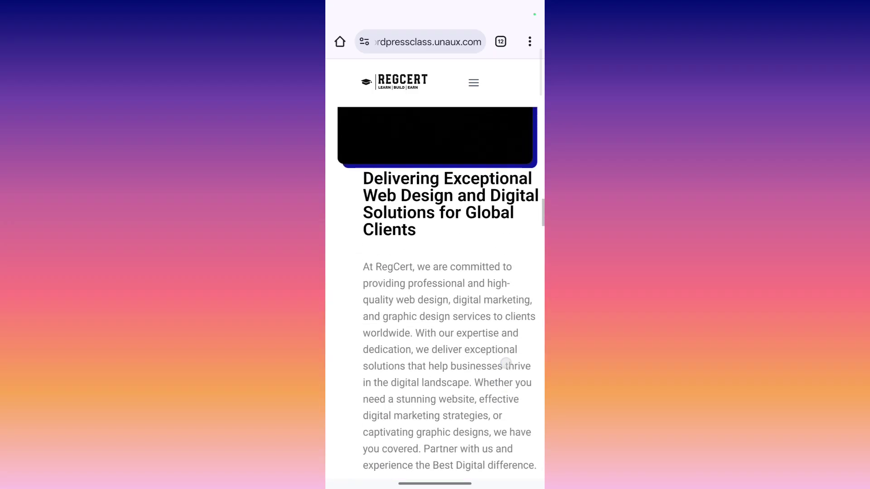
scroll(486, 304, down, 6)
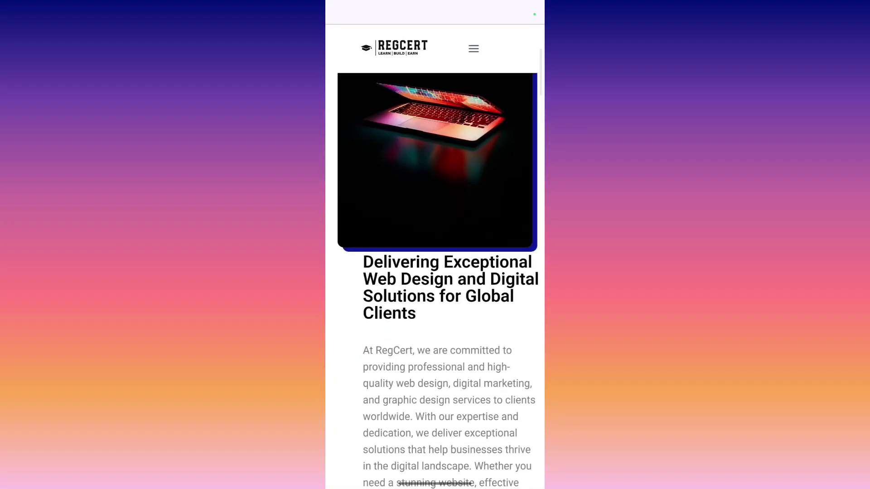
scroll(500, 250, down, 3)
Open and close the mobile navigation menu, and check the hero description and the Read More section on the phone.
click(472, 48)
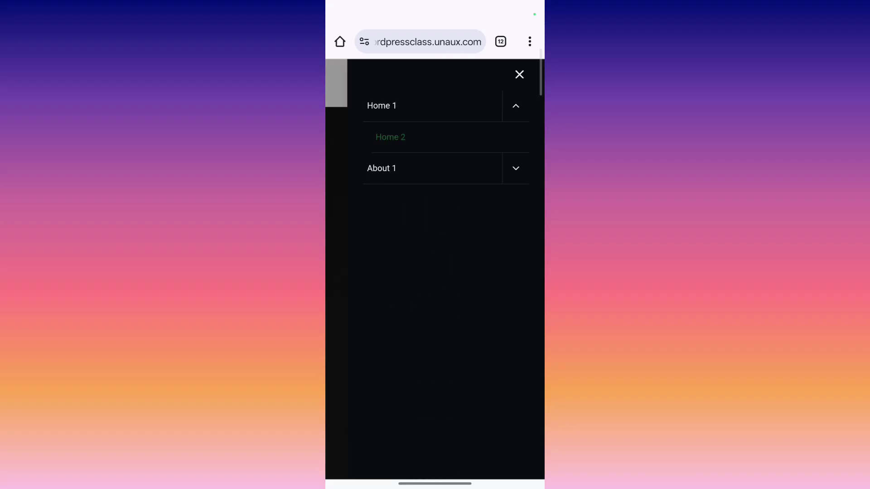
click(518, 72)
scroll(493, 289, down, 10)
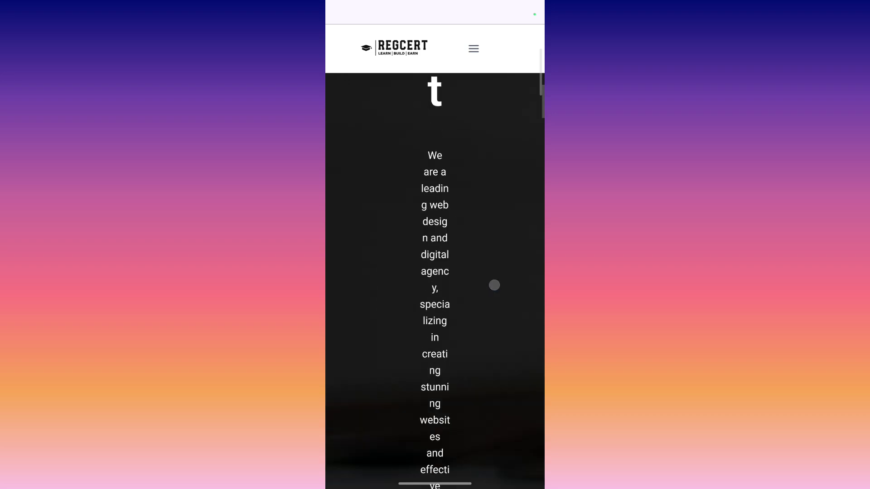
scroll(506, 273, down, 10)
scroll(507, 273, up, 5)
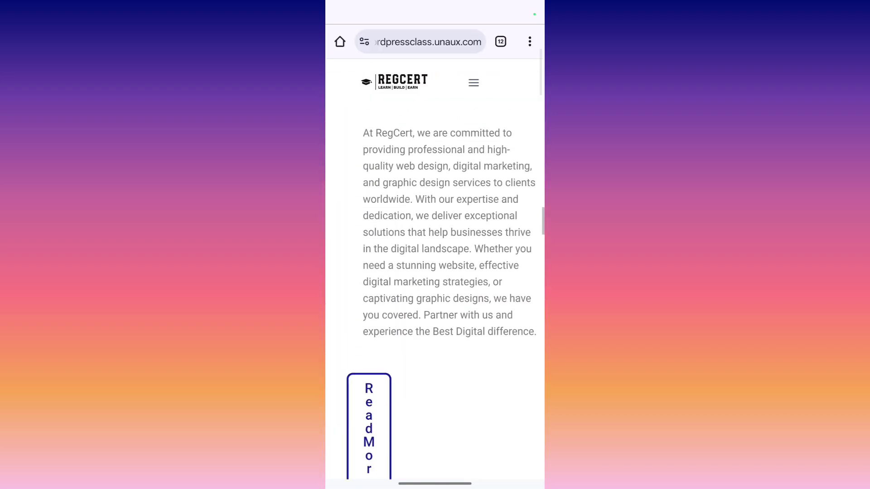
Examine how the hero's heading, description and Learn More button wrap on Home 2 in the mobile browser.
scroll(473, 299, up, 10)
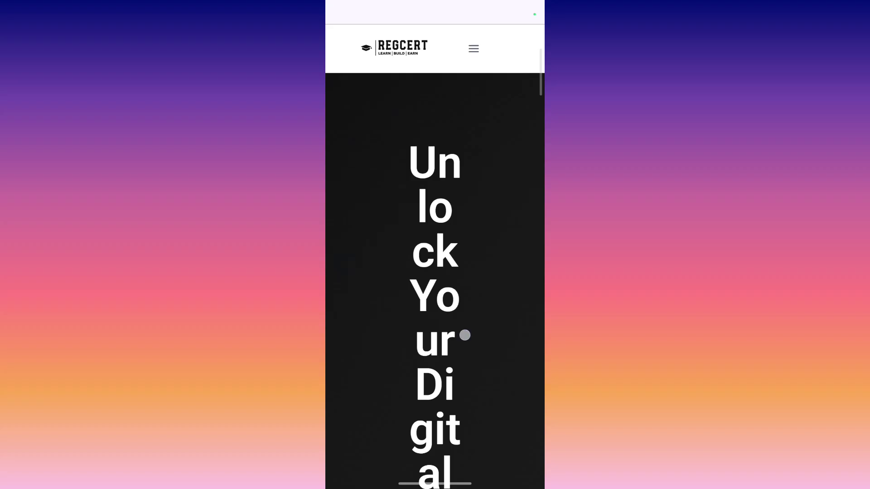
scroll(465, 335, up, 2)
scroll(435, 272, down, 2)
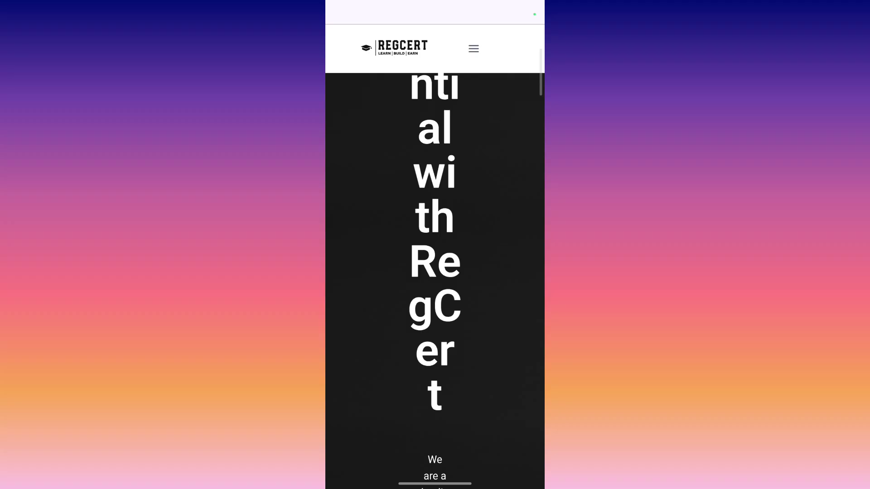
scroll(487, 251, down, 10)
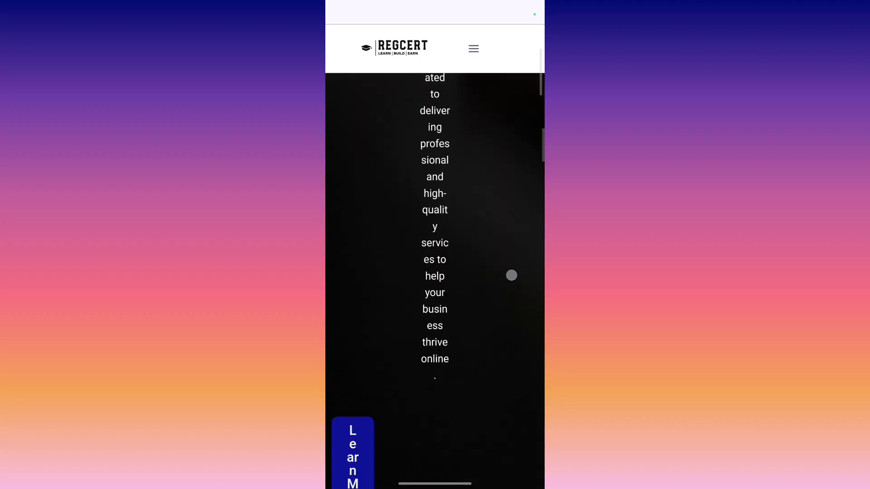
scroll(435, 271, up, 10)
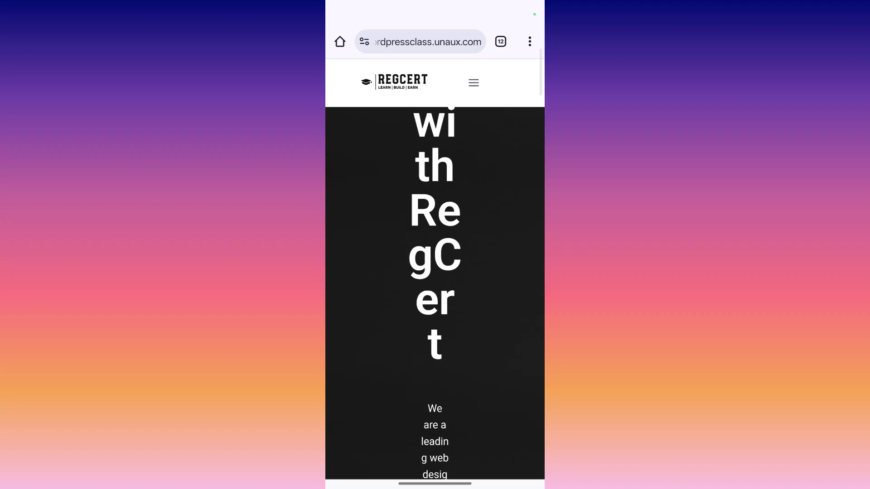
scroll(487, 380, up, 5)
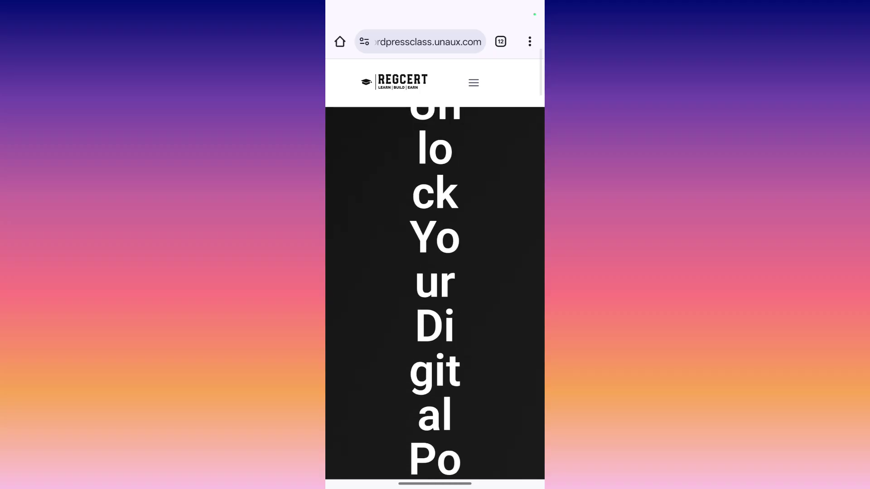
scroll(435, 295, up, 3)
scroll(481, 299, down, 4)
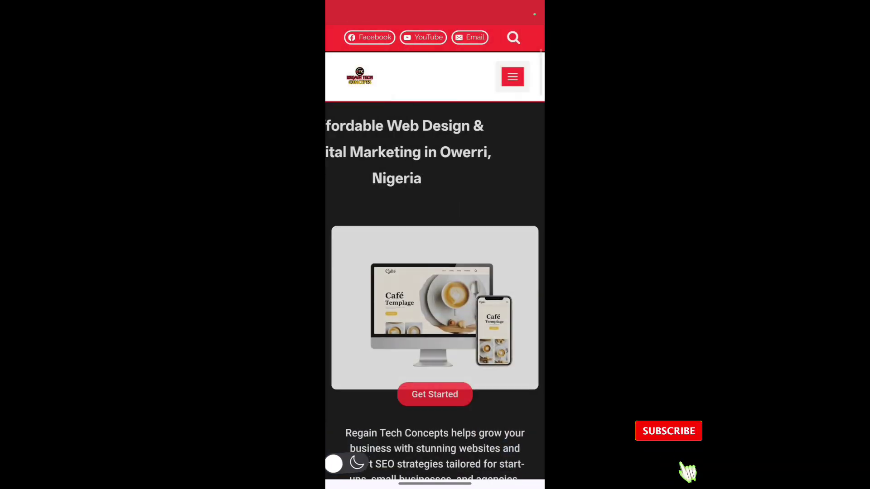
Look through the Regain Tech Concepts mobile page, and reopen the Regaintech app from the phone's app list.
scroll(490, 317, down, 5)
scroll(490, 372, down, 15)
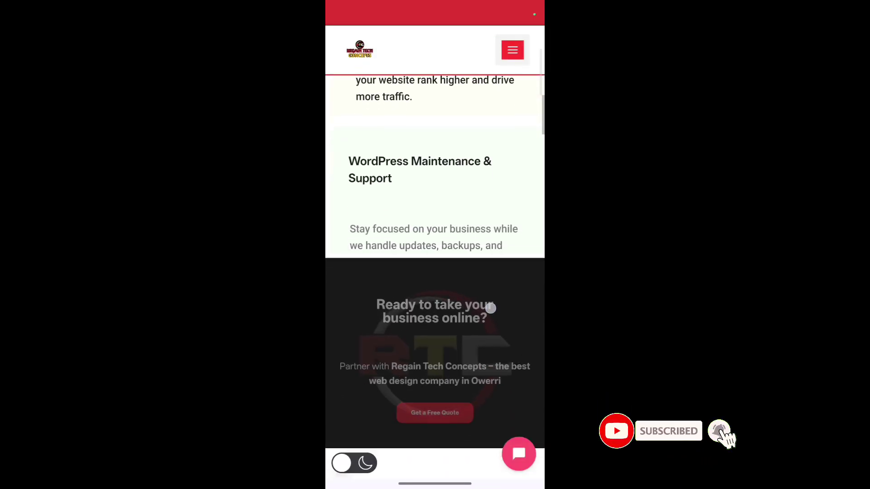
drag(437, 484, 447, 372)
drag(444, 290, 446, 113)
click(509, 409)
scroll(483, 287, down, 3)
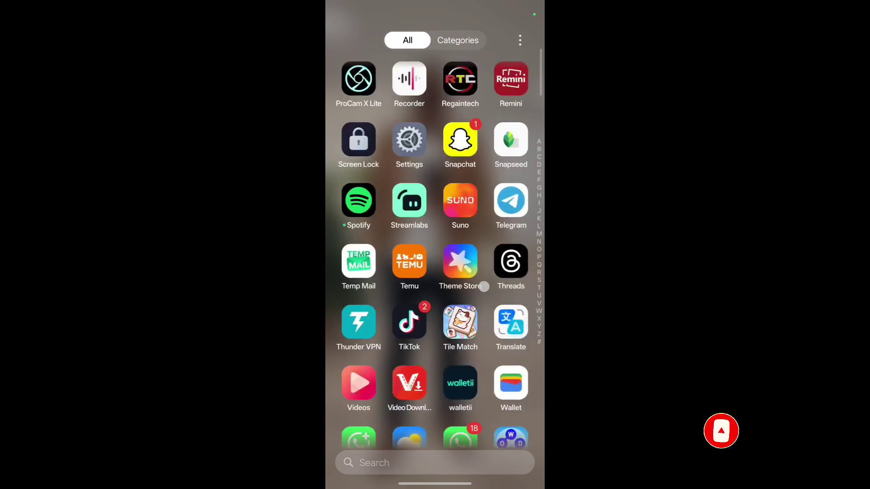
scroll(481, 317, up, 4)
click(461, 290)
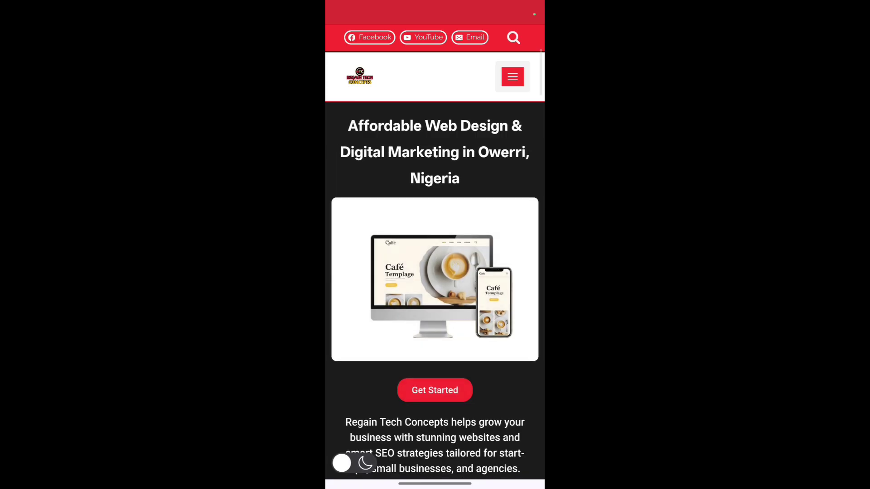
Compare the example site's mobile hero and service blocks with the Home 2 hero in the phone's browser.
scroll(435, 272, down, 6)
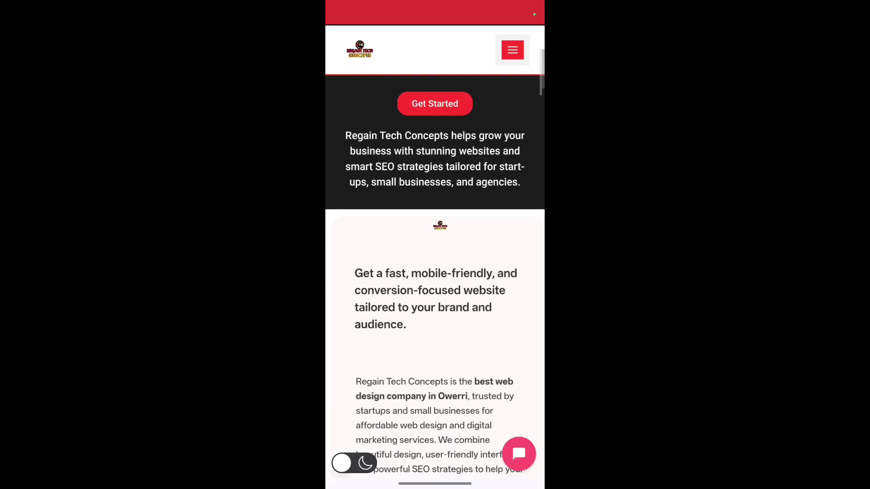
scroll(435, 272, down, 7)
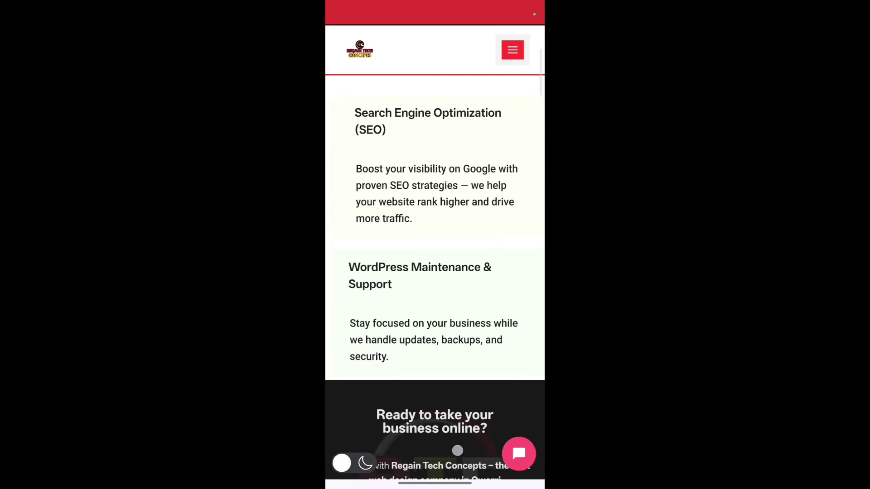
drag(458, 450, 437, 317)
click(334, 287)
scroll(479, 361, down, 5)
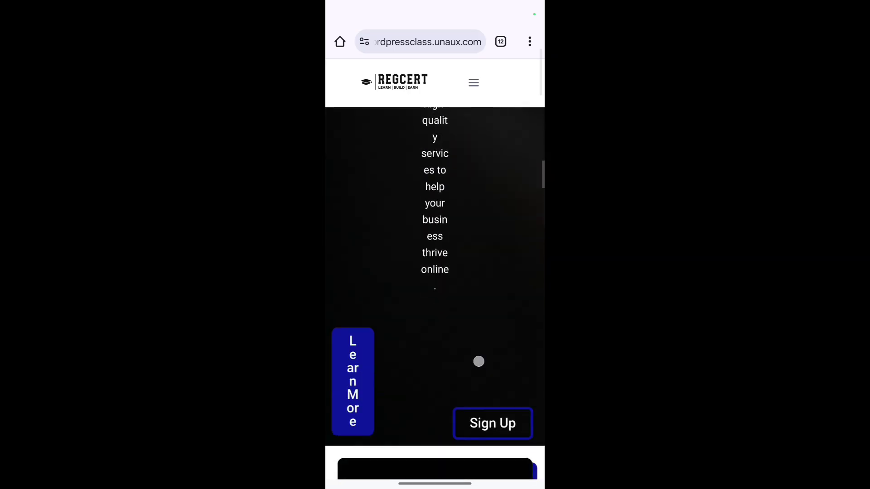
scroll(479, 361, down, 3)
scroll(435, 272, up, 10)
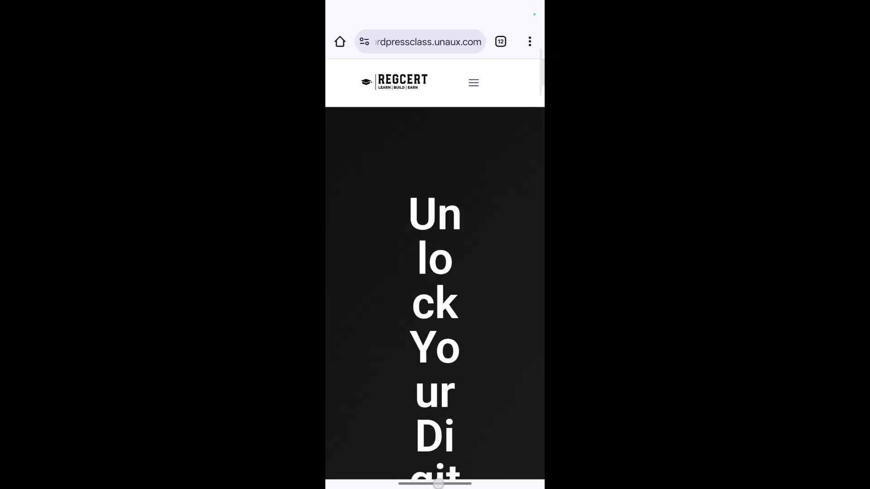
Return to the example site's mobile app and examine how its Our Services section stacks.
drag(438, 484, 437, 317)
click(340, 204)
scroll(497, 258, down, 2)
scroll(487, 292, up, 5)
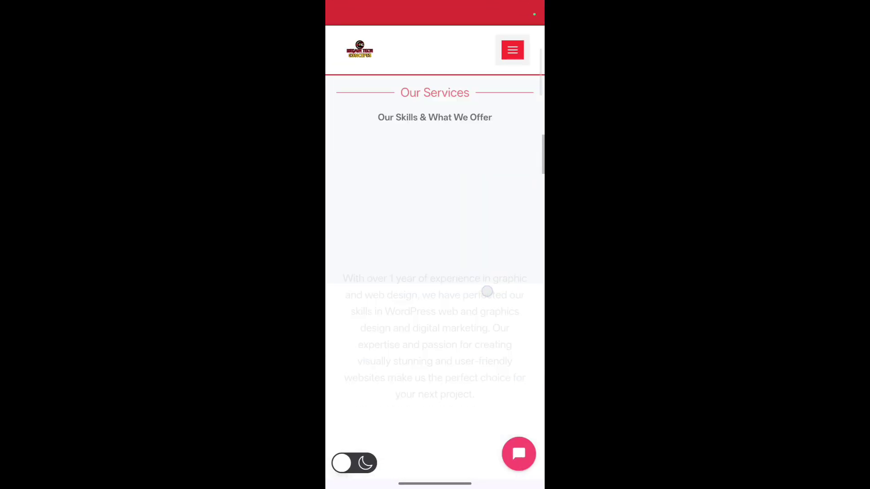
scroll(487, 291, down, 10)
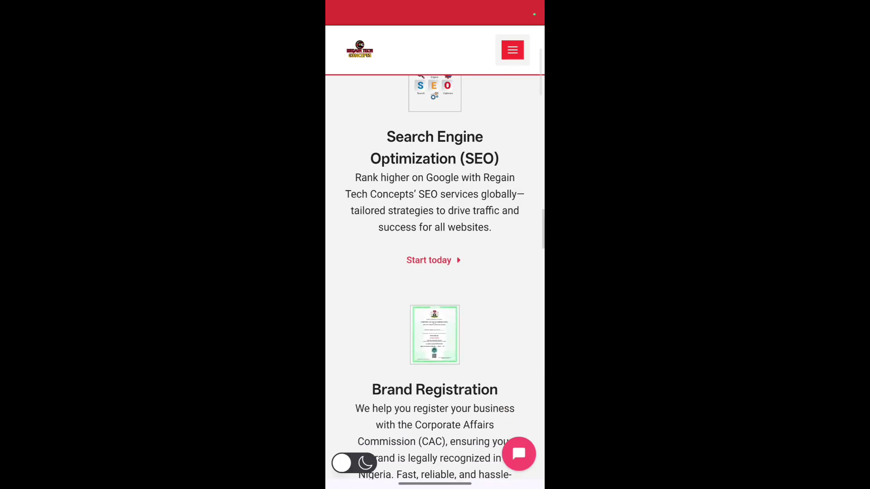
scroll(460, 300, up, 15)
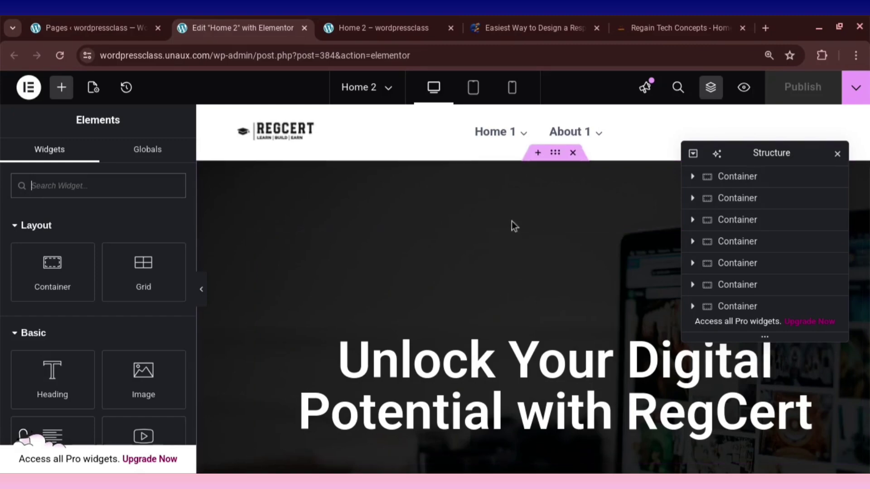
Preview the Home 2 page in the Elementor editor at tablet size and at Mobile Portrait size.
scroll(476, 321, down, 2)
scroll(445, 339, up, 5)
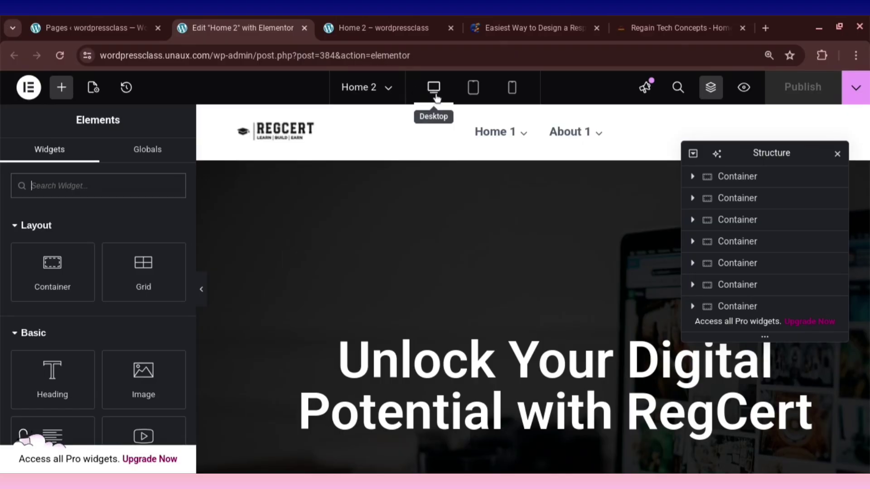
click(475, 93)
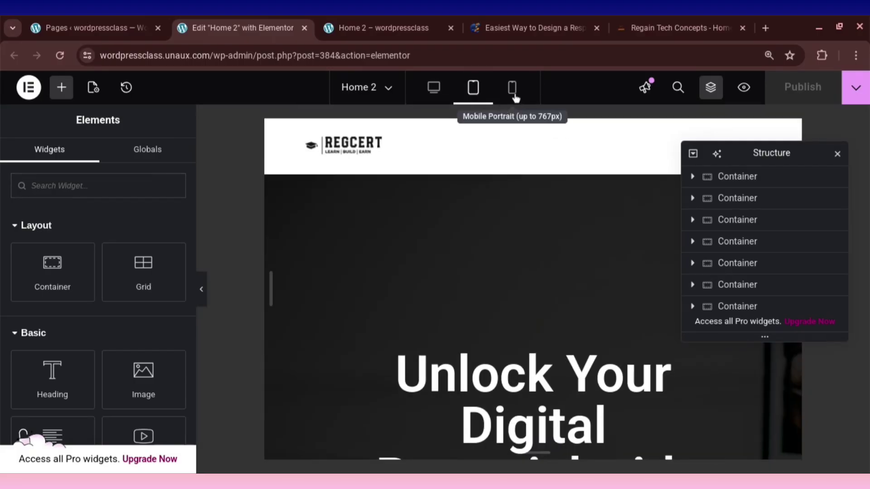
click(516, 93)
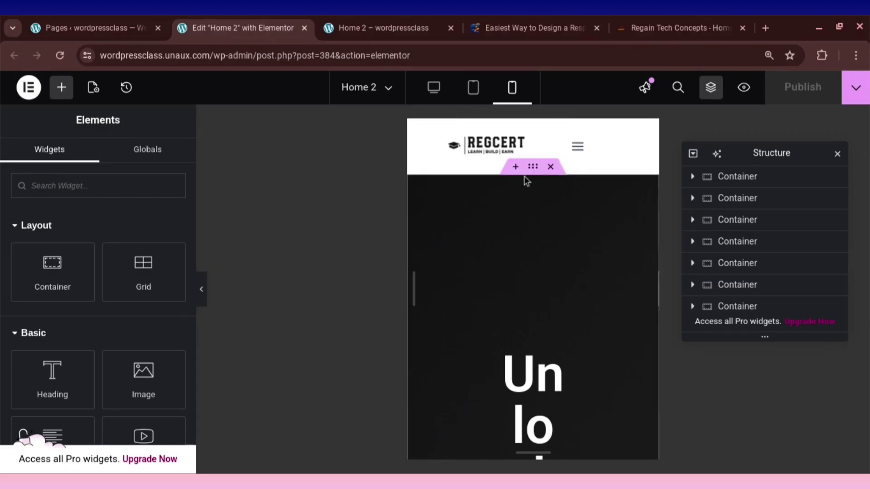
Return the editor preview through tablet size to desktop and examine the sections below the hero.
click(473, 98)
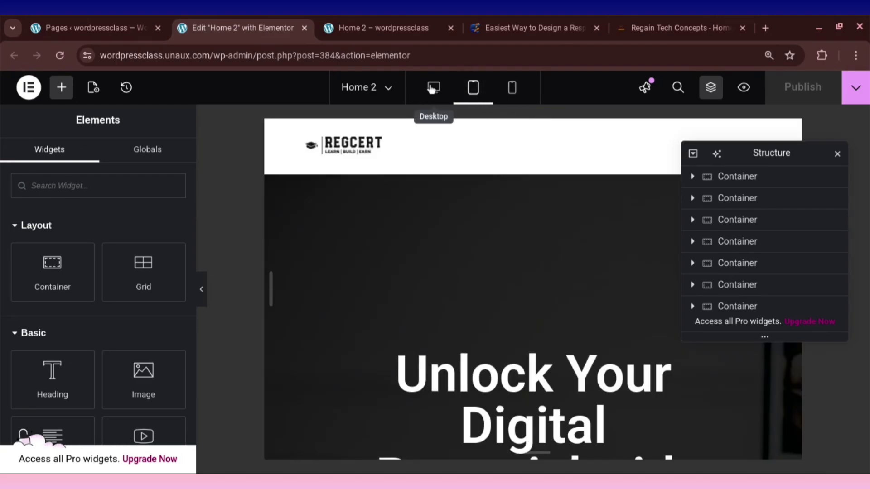
click(433, 88)
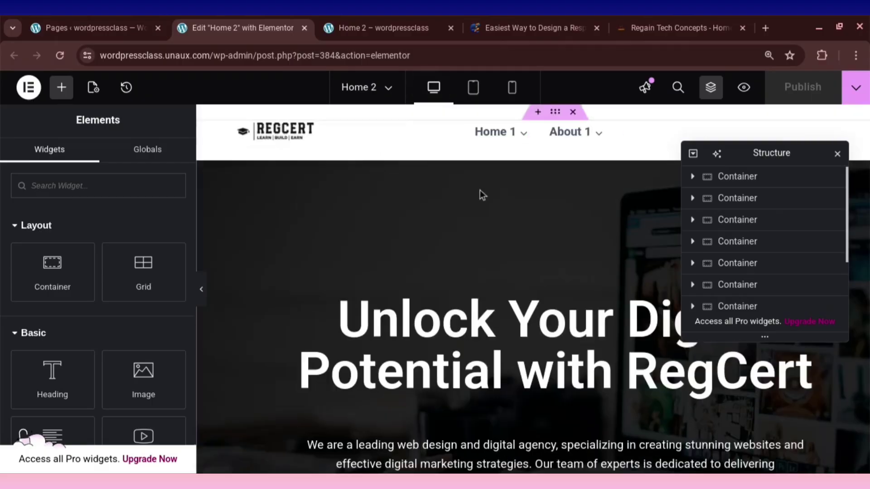
scroll(471, 218, down, 5)
scroll(463, 243, down, 5)
scroll(472, 230, up, 4)
scroll(474, 239, down, 10)
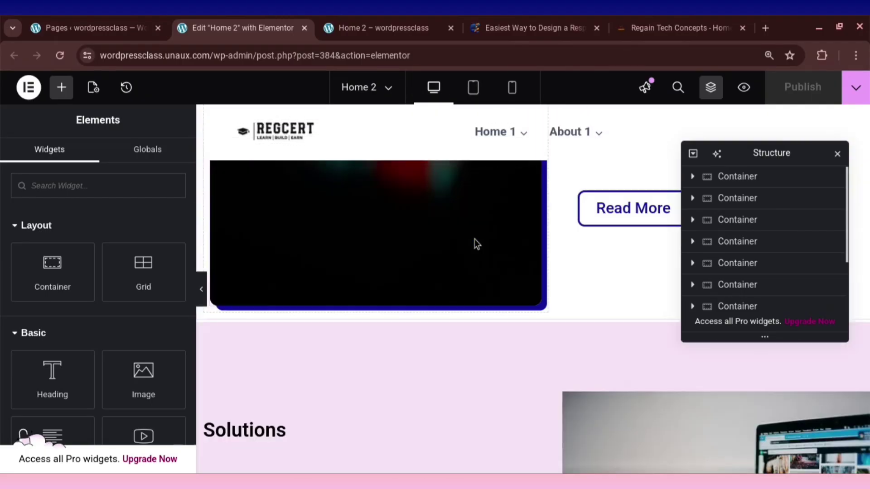
Preview Home 2 at Mobile Portrait and Tablet Portrait sizes, and examine the hero section's heading, text and buttons in the tablet view.
scroll(474, 249, down, 2)
scroll(474, 245, up, 4)
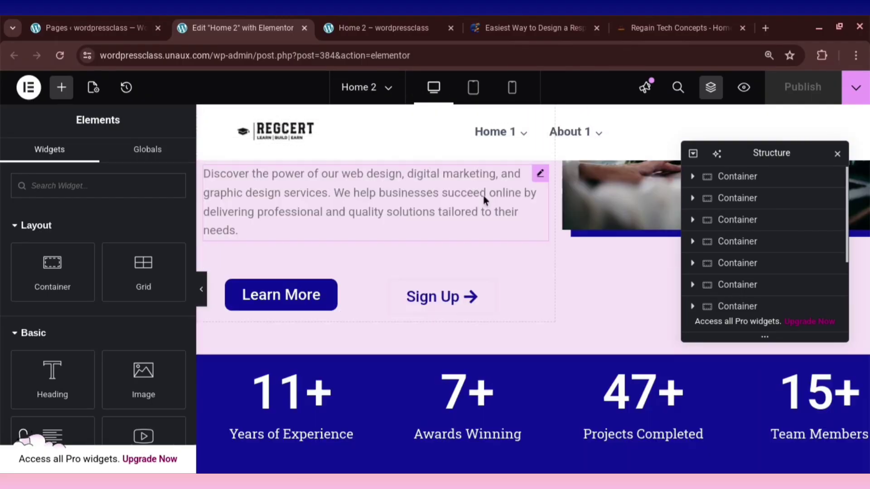
click(476, 101)
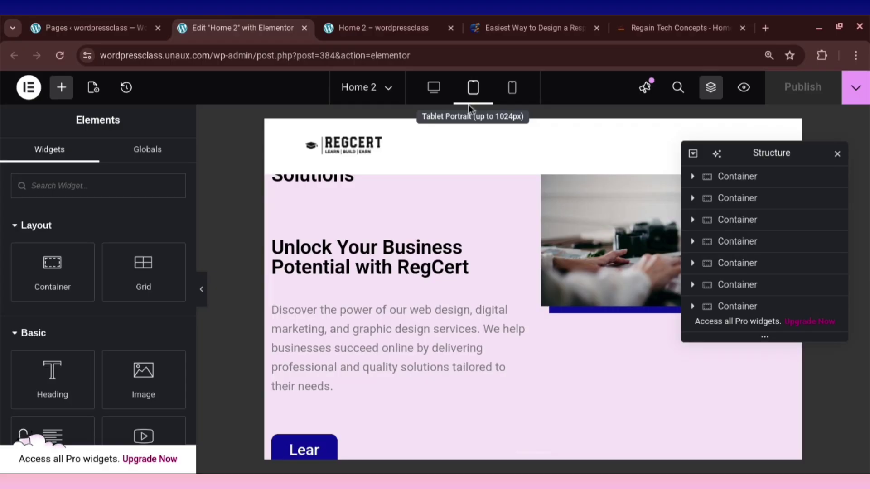
click(512, 88)
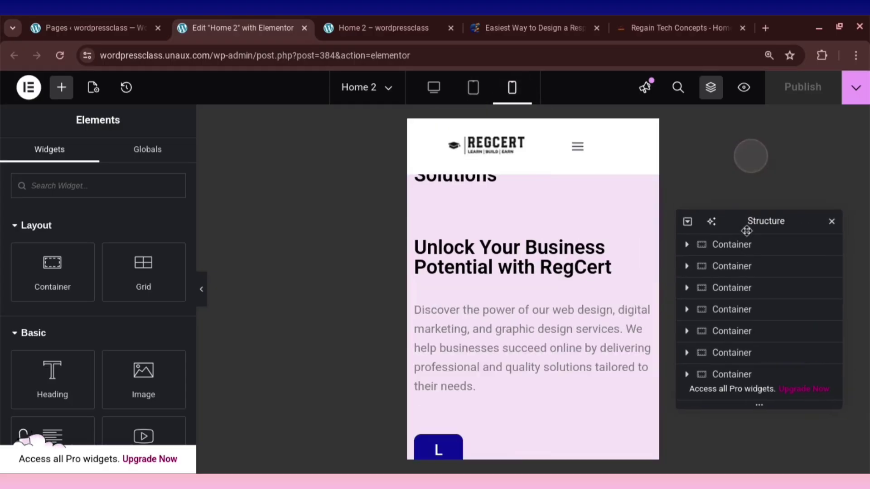
click(475, 96)
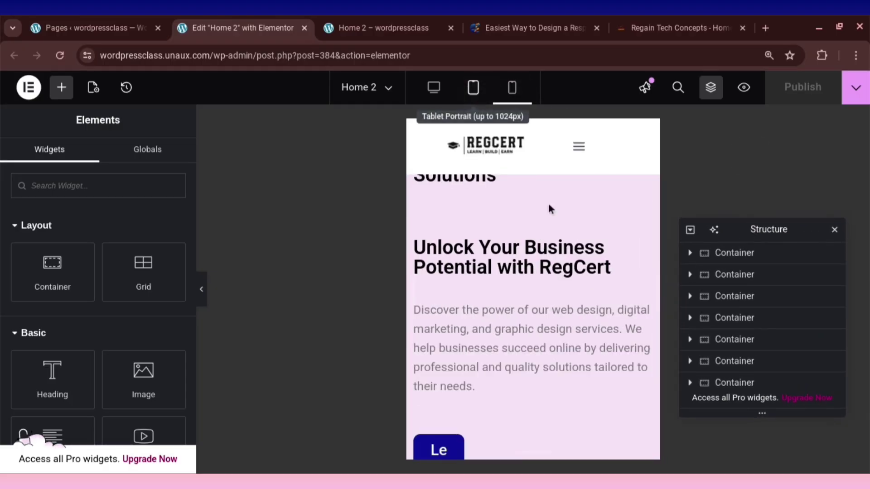
scroll(529, 216, up, 10)
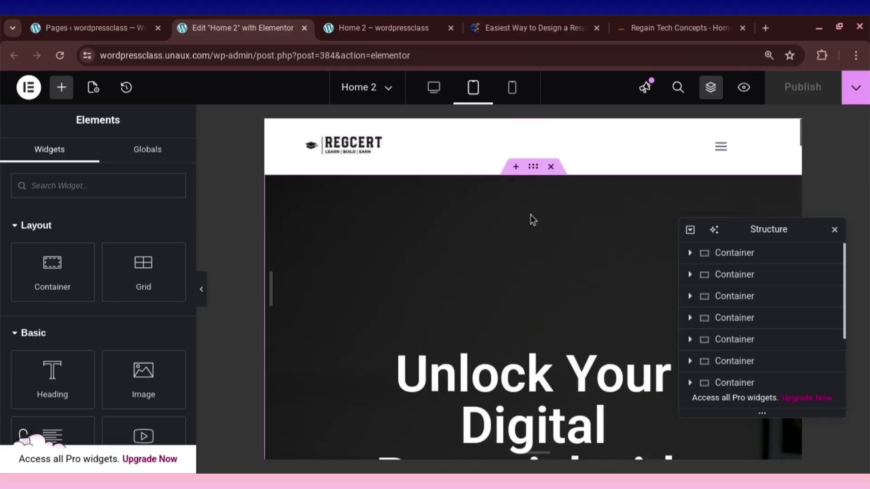
scroll(531, 218, down, 8)
scroll(531, 224, up, 4)
scroll(531, 224, up, 6)
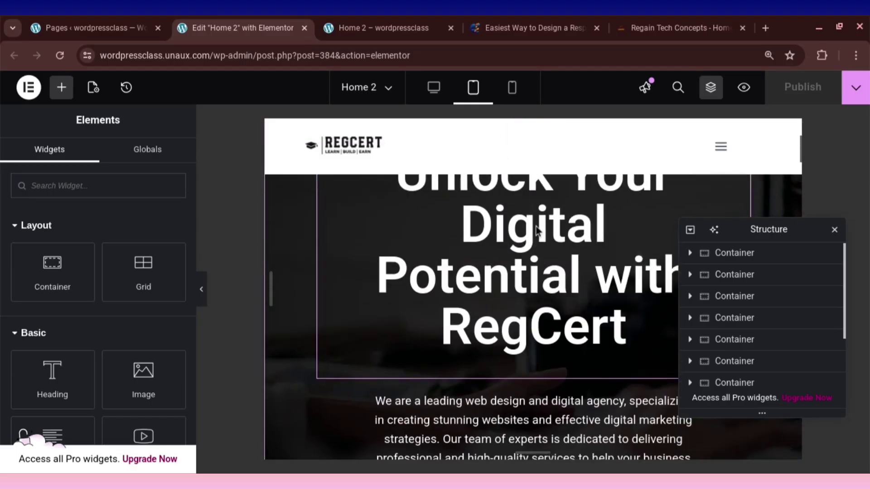
scroll(551, 253, up, 2)
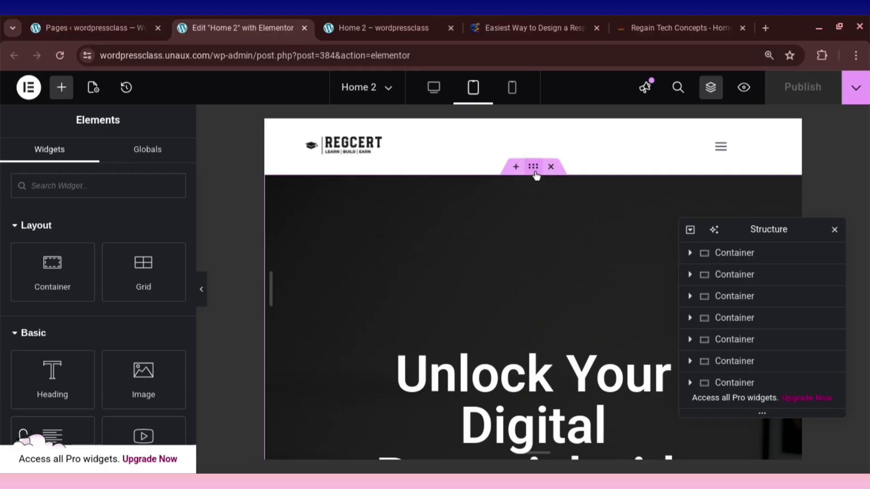
Unlink the hero container's tablet margin and padding values, setting all sides to 0 px, and review the hero.
click(533, 167)
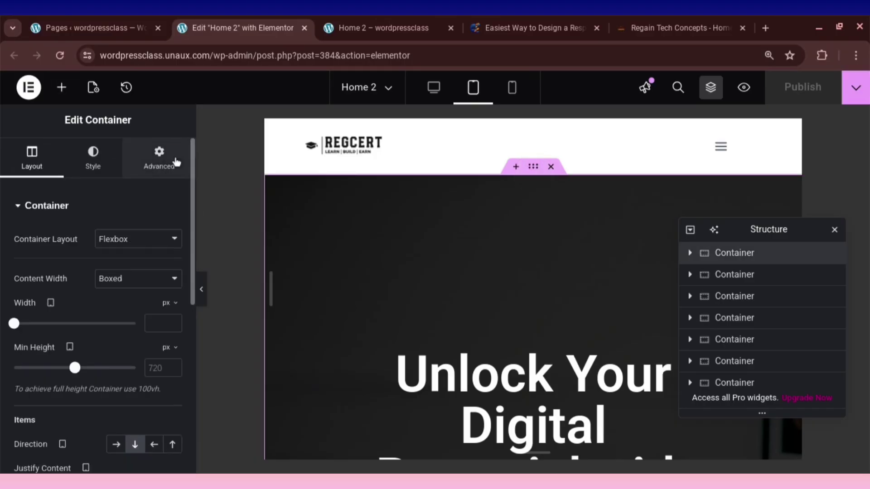
click(163, 172)
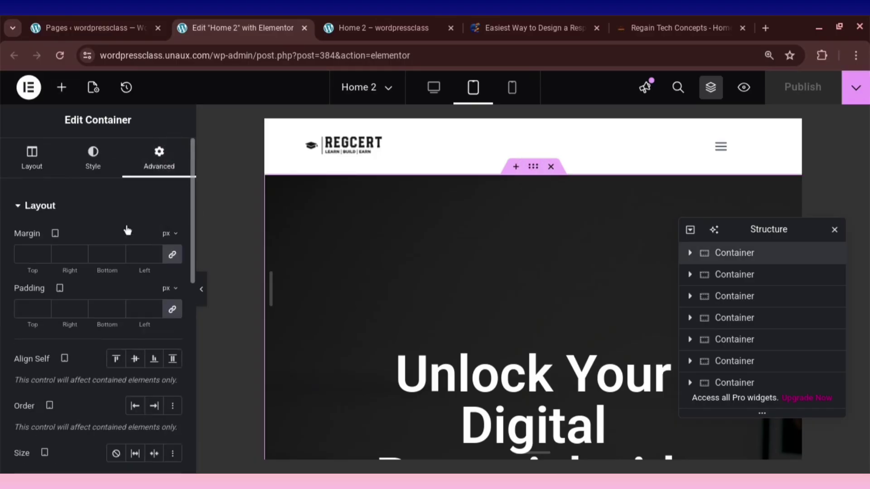
click(172, 254)
click(172, 309)
scroll(428, 292, down, 3)
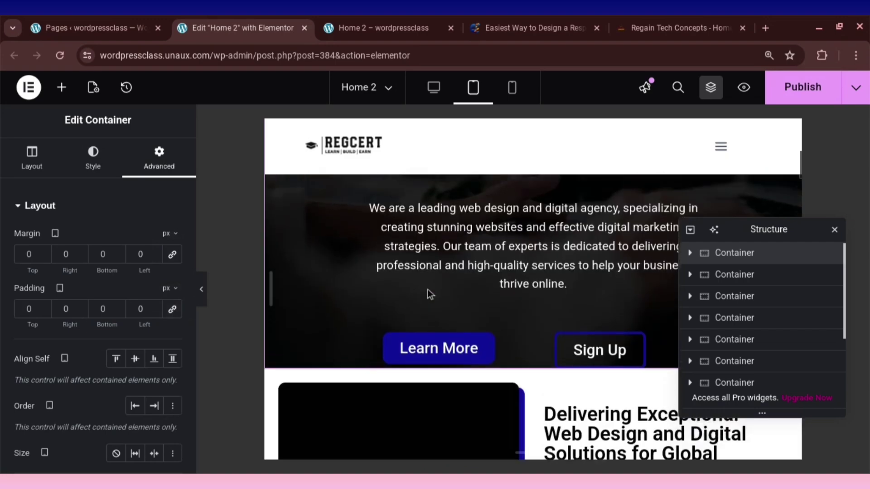
scroll(428, 289, up, 8)
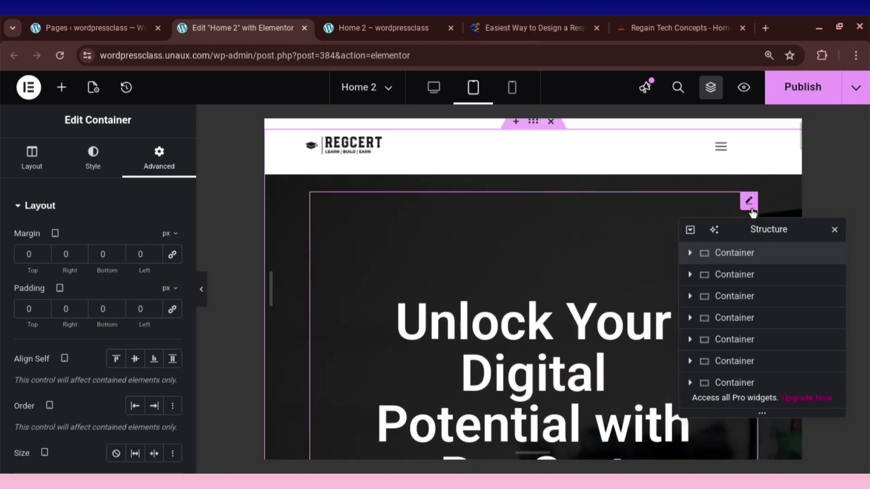
Select the hero heading, visit the article "Easiest Way to Design a Responsive Website on WordPress Using Elementor", highlight its title, and return to the editor.
click(467, 226)
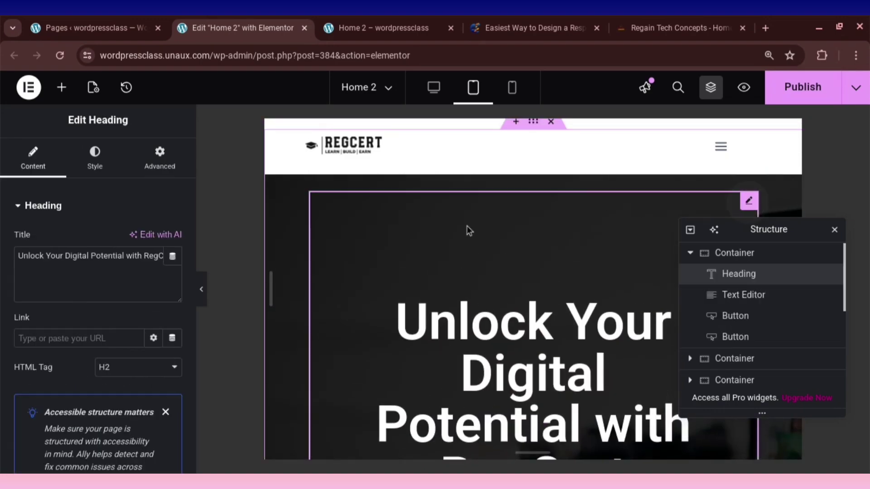
click(526, 30)
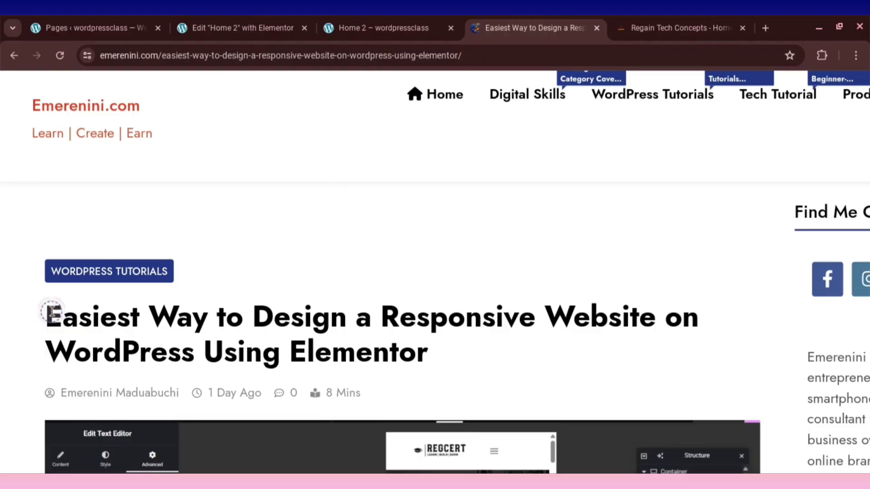
drag(50, 313, 379, 360)
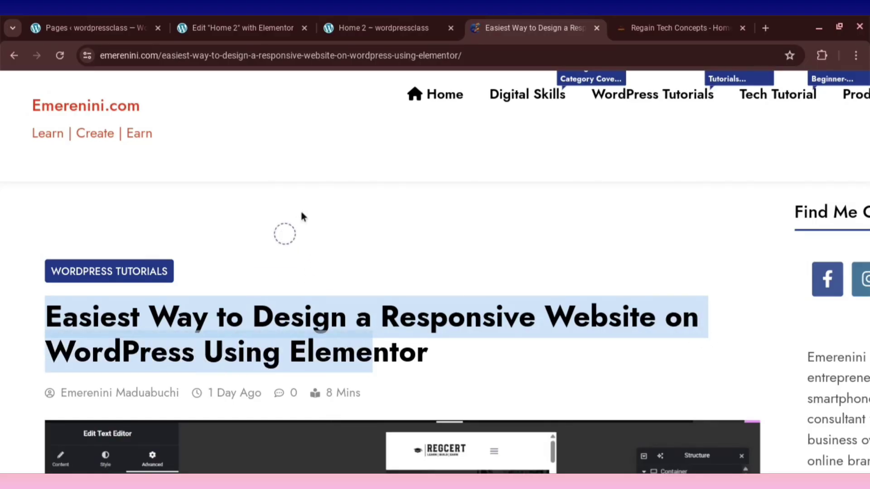
click(267, 36)
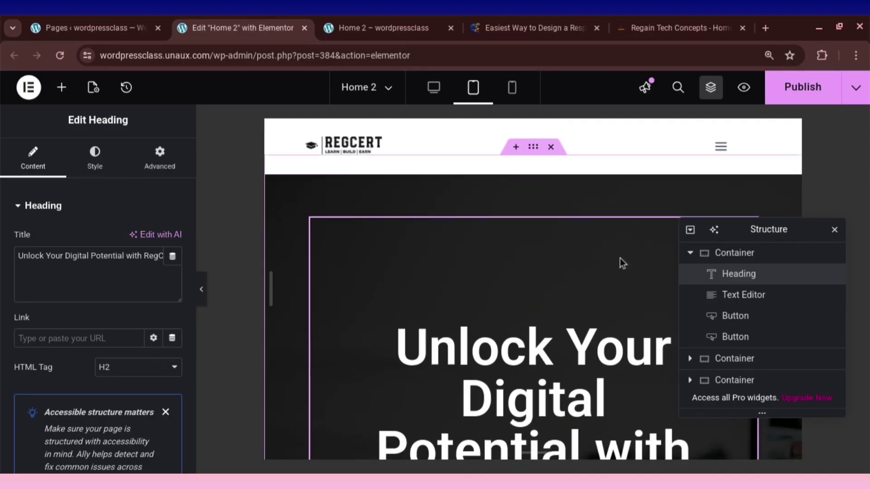
Move the page structure list off the hero and unlink the heading's tablet margin and padding, setting every side to 0 px.
drag(757, 229, 750, 120)
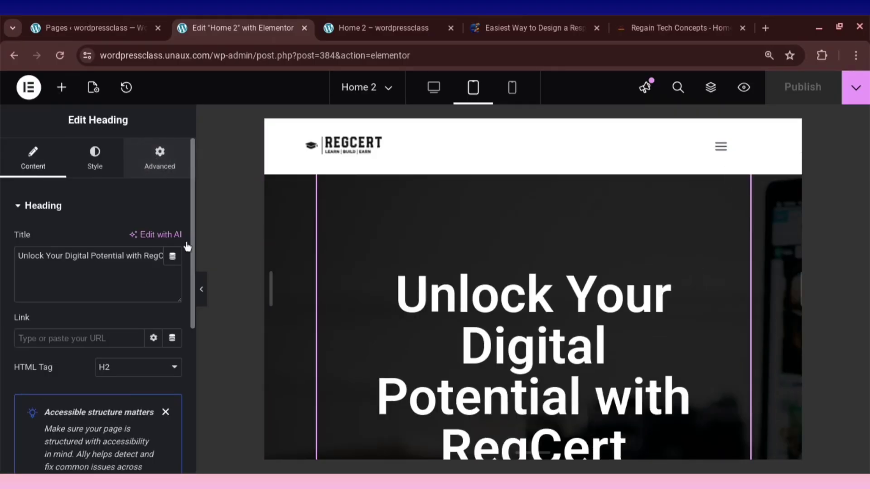
click(173, 255)
click(175, 308)
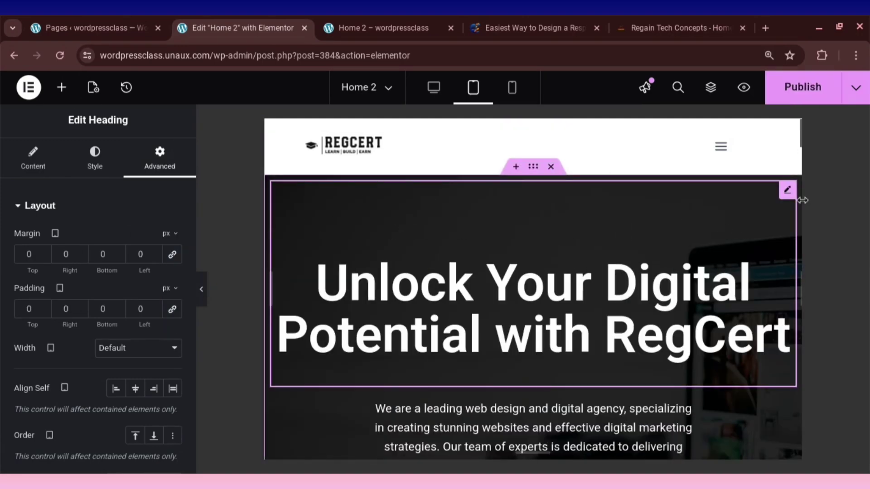
Set the hero heading's tablet font size to 50 px.
click(95, 159)
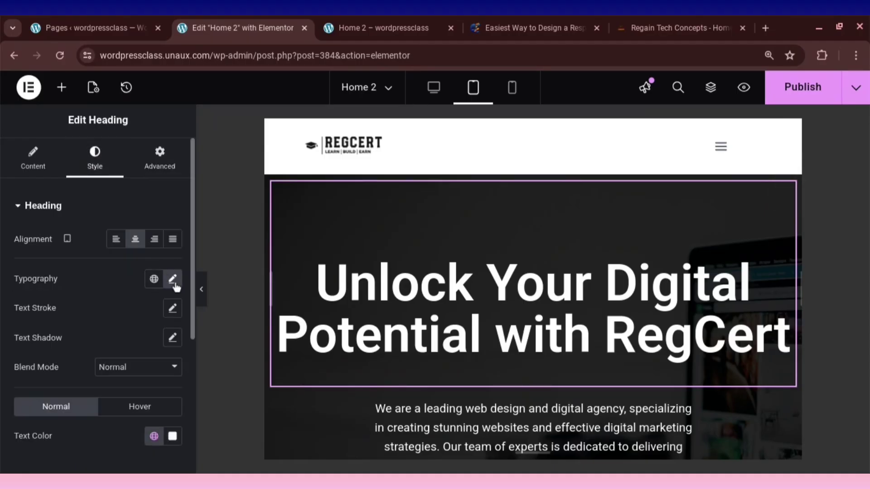
click(173, 279)
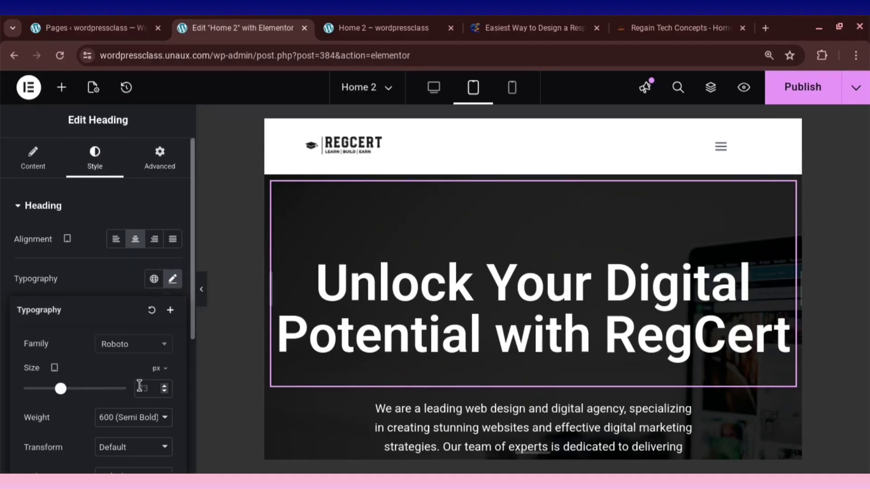
click(143, 389)
text(50)
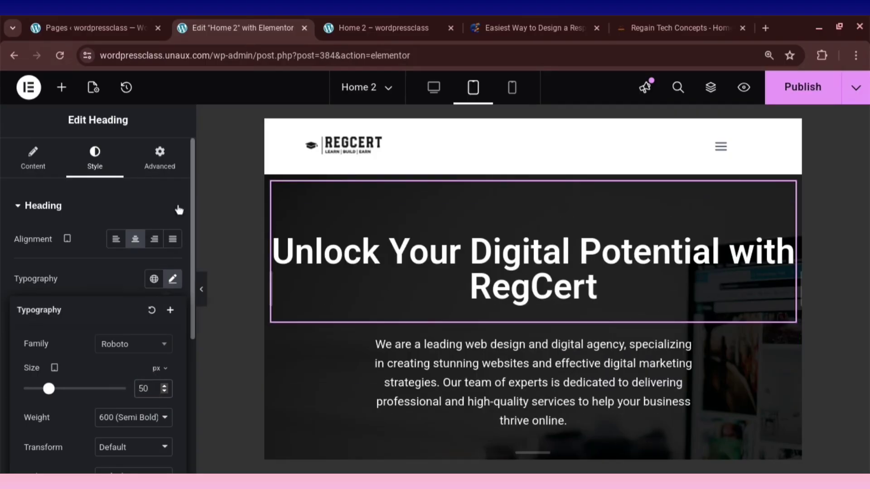
Set the hero heading's left and right tablet margins to 15 px.
click(161, 157)
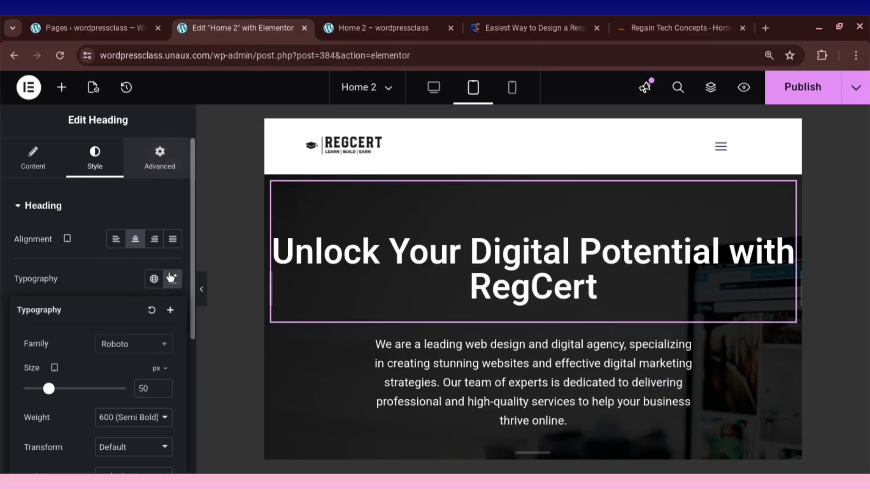
double_click(144, 255)
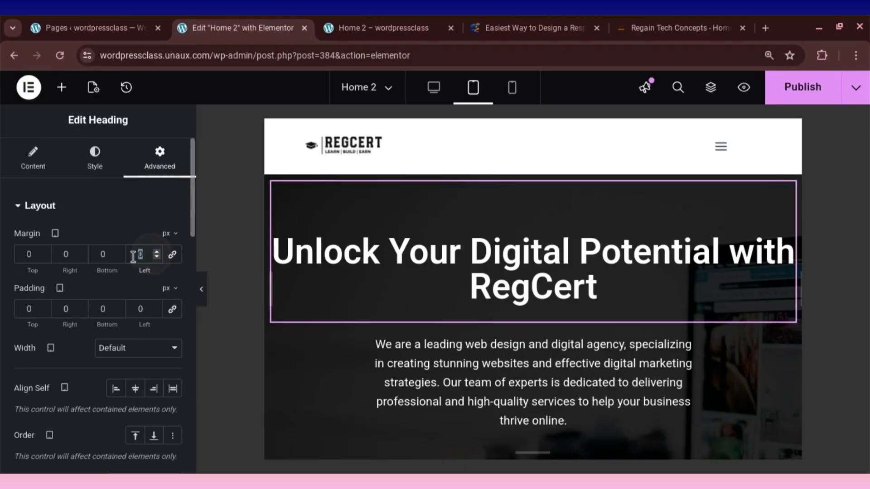
text(2)
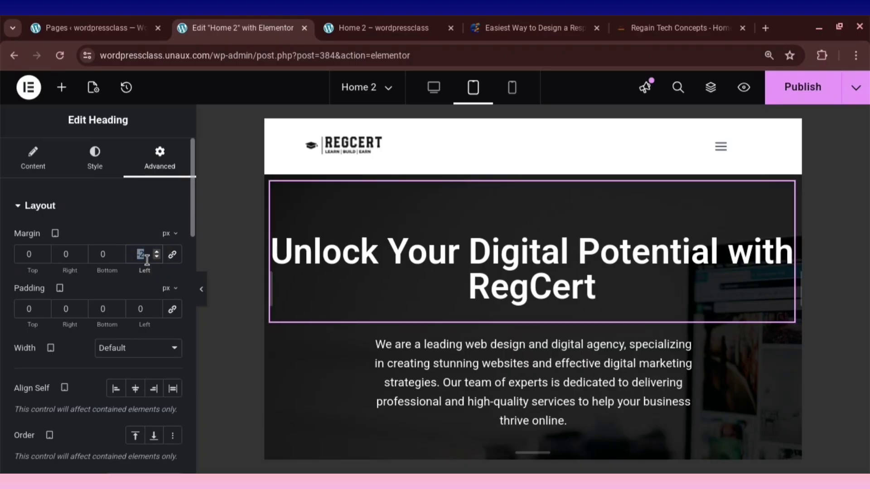
text(15)
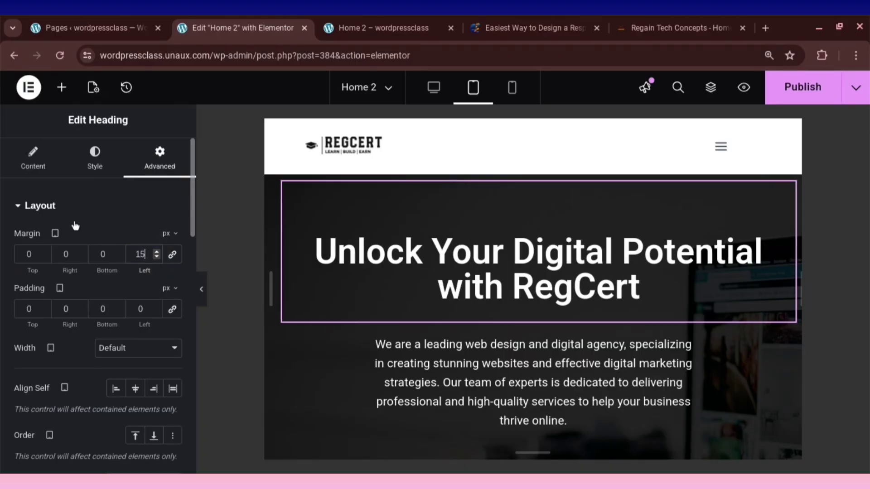
double_click(74, 254)
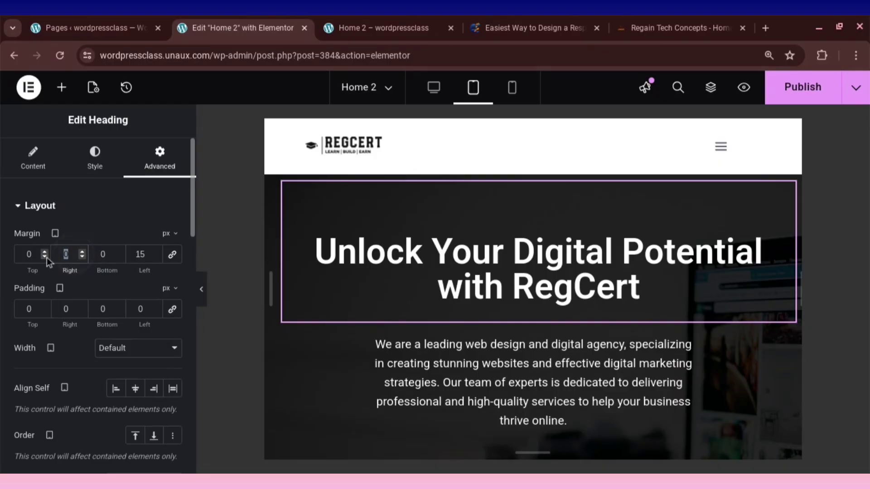
text(15)
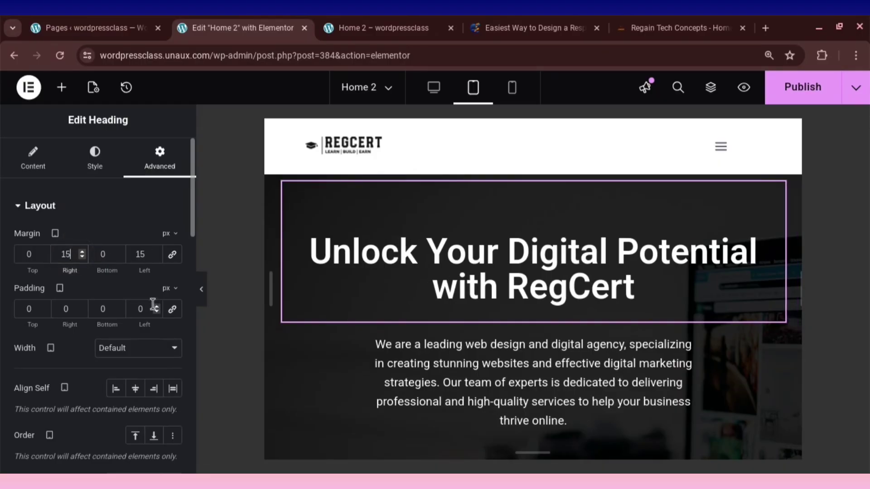
Set the hero heading's left and right tablet padding to 15 px, check the hero, and publish the page.
double_click(148, 313)
text(15)
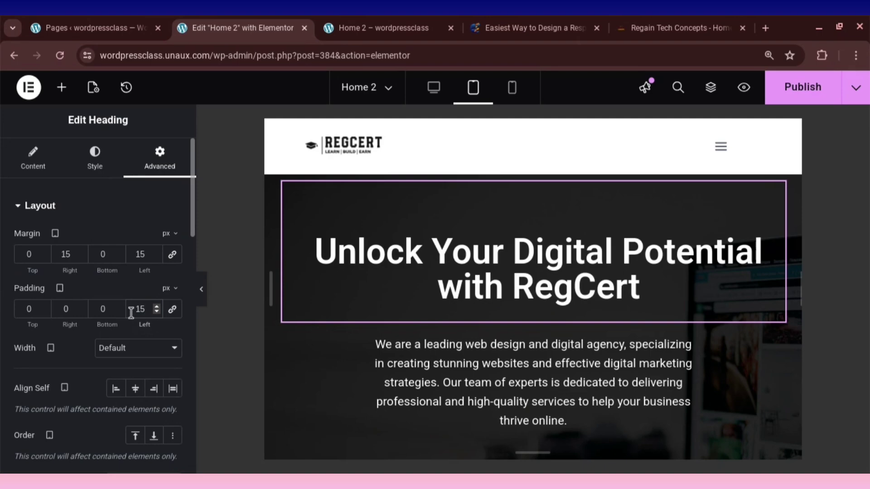
double_click(67, 311)
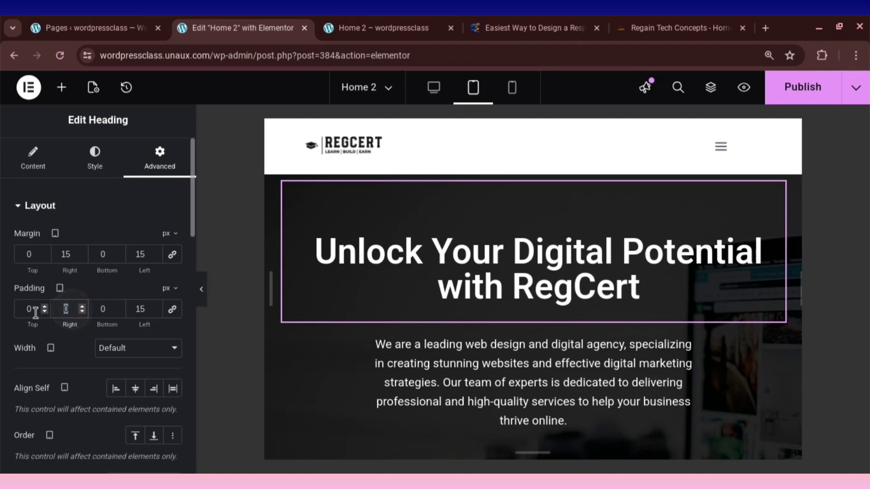
text(15)
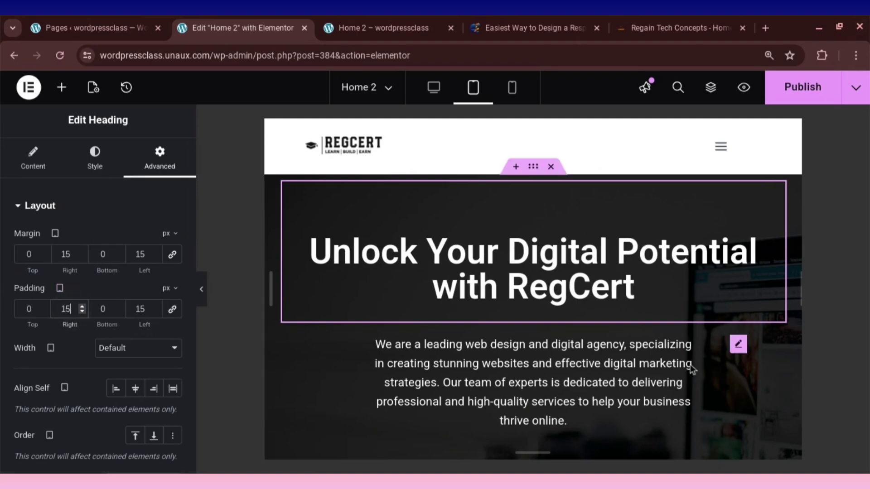
scroll(631, 277, down, 2)
scroll(631, 278, up, 2)
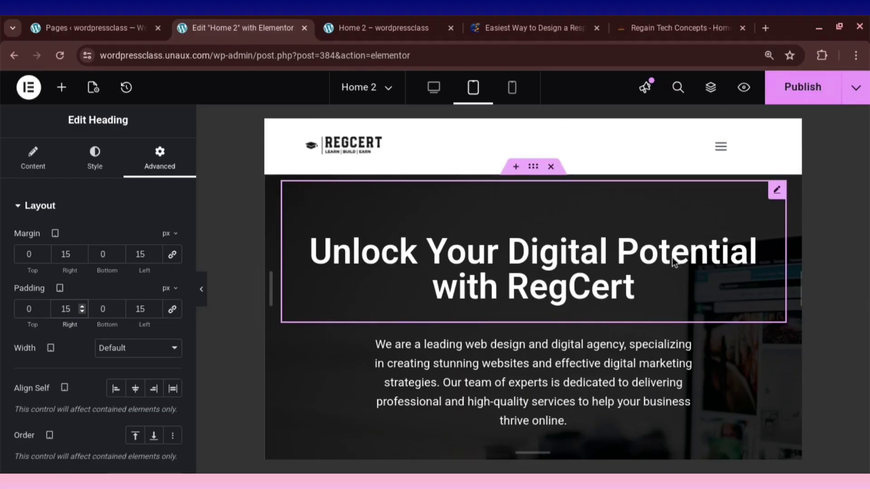
click(816, 85)
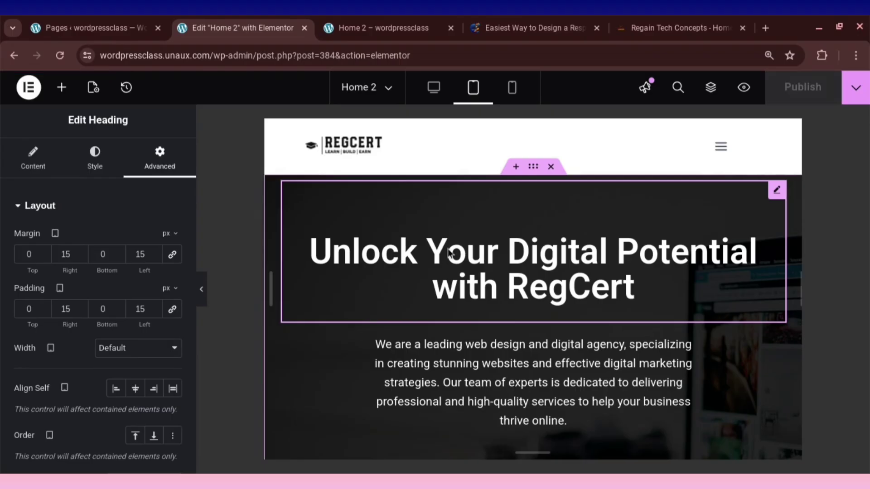
Unlink the hero paragraph's tablet margin and padding values, setting all sides to 0 px.
scroll(465, 211, down, 2)
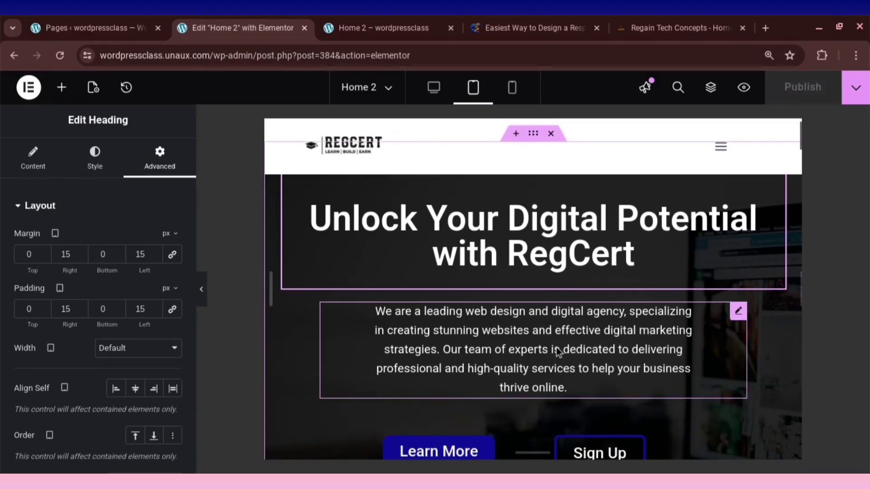
click(657, 338)
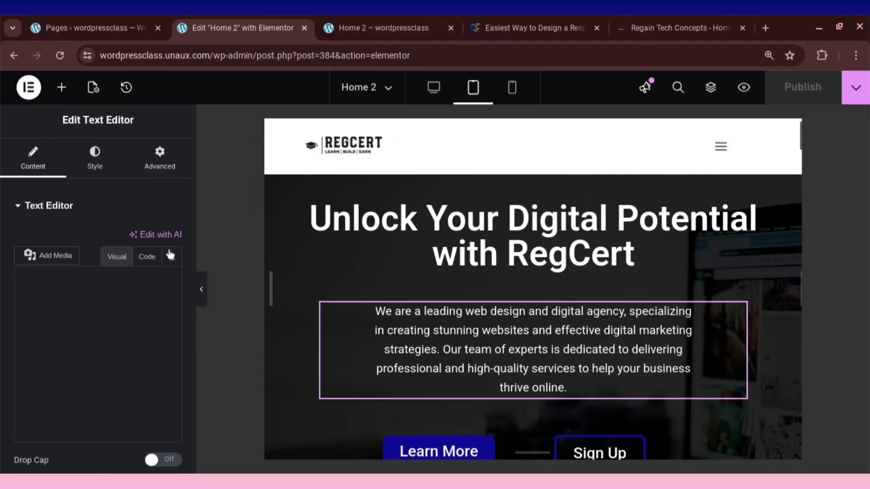
click(160, 159)
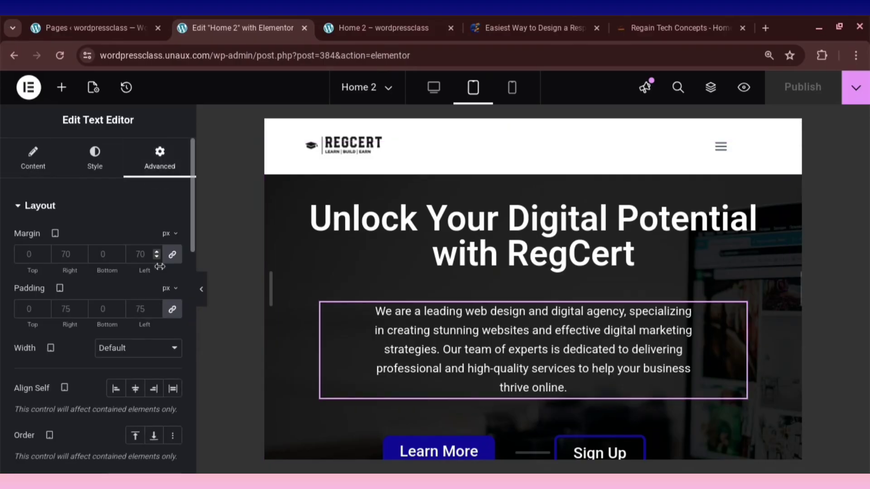
click(172, 254)
click(173, 310)
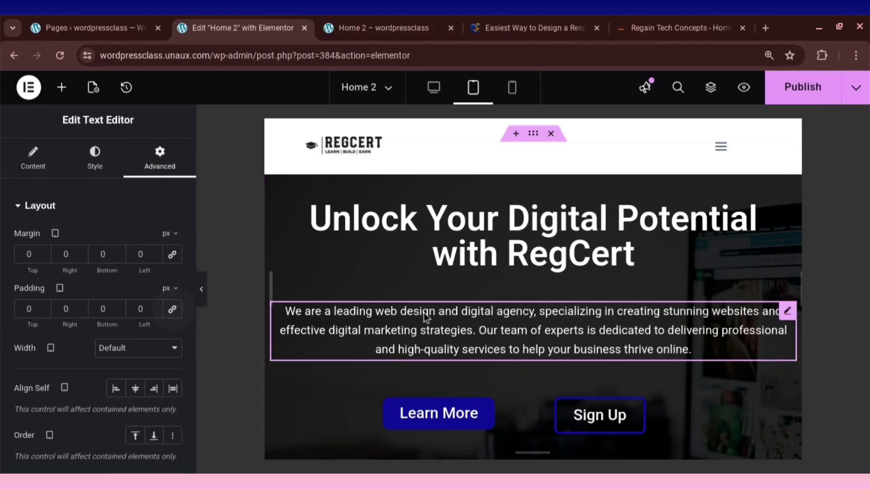
Set the hero paragraph's left and right tablet padding to 18 px.
click(136, 308)
double_click(144, 309)
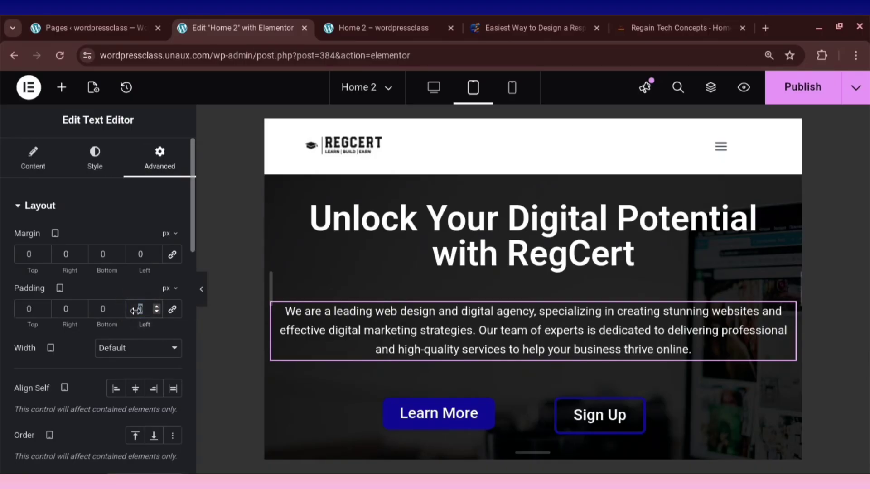
text(18)
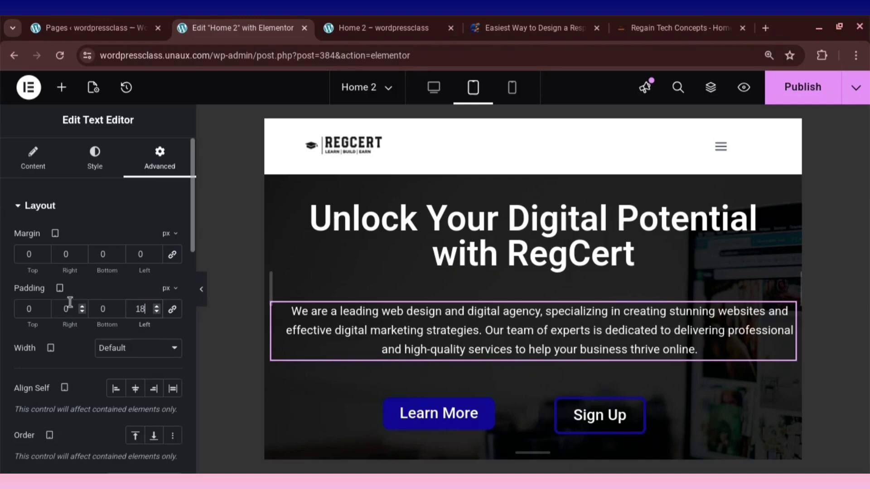
double_click(68, 309)
text(1)
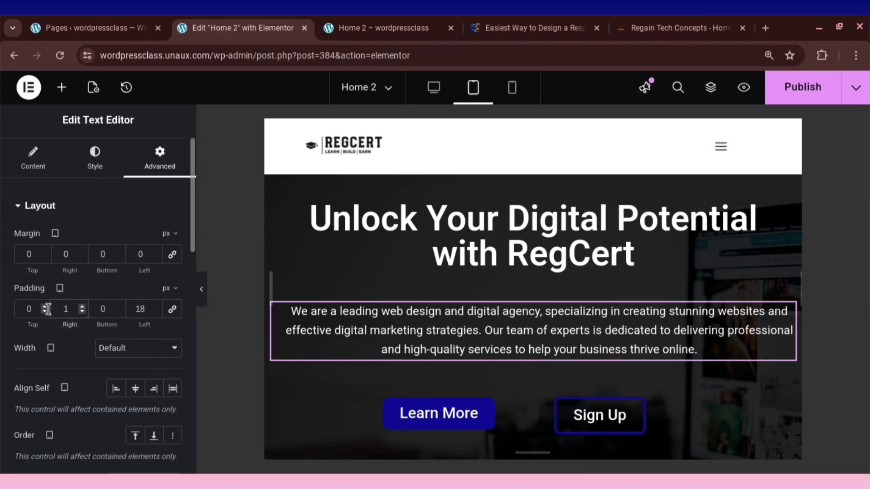
text(8)
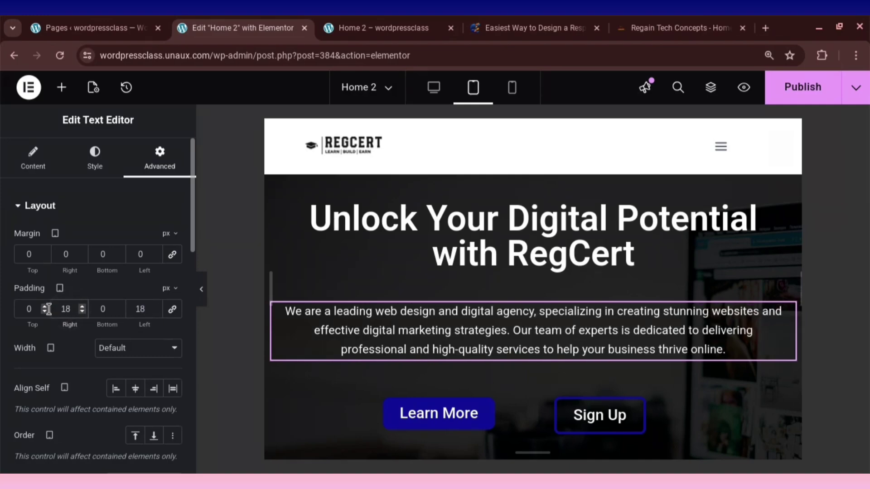
Set the hero paragraph's left and right tablet margins to 18 px and publish the page.
double_click(144, 255)
text(1)
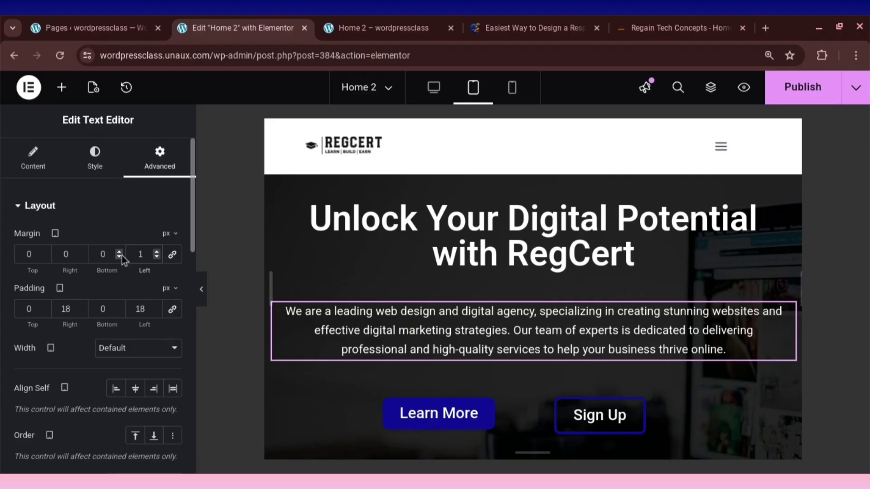
text(8)
double_click(58, 255)
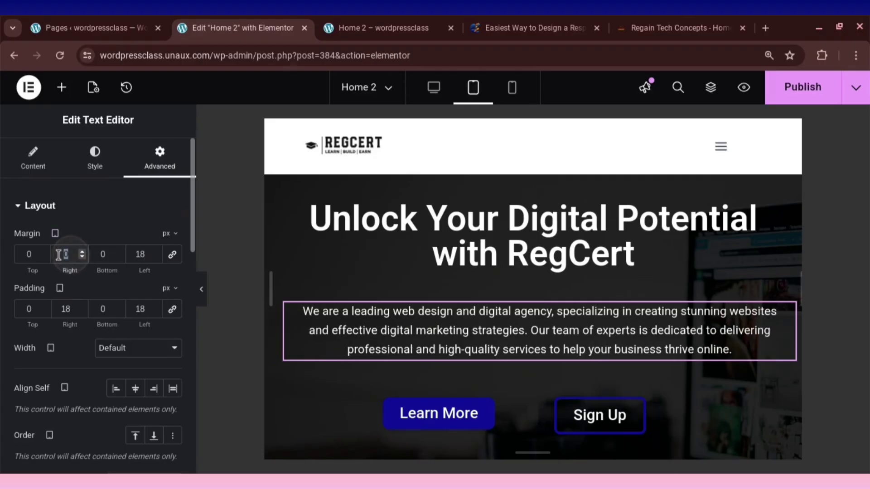
text(18)
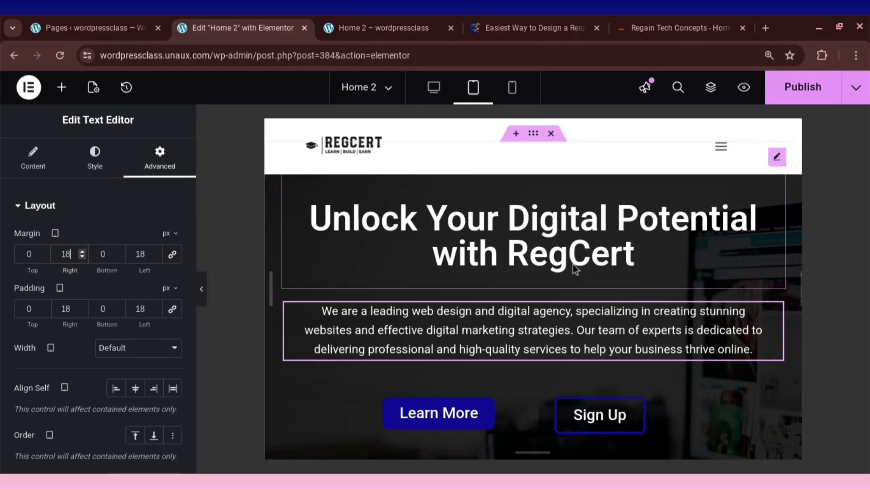
scroll(632, 317, down, 2)
click(826, 88)
scroll(575, 286, up, 3)
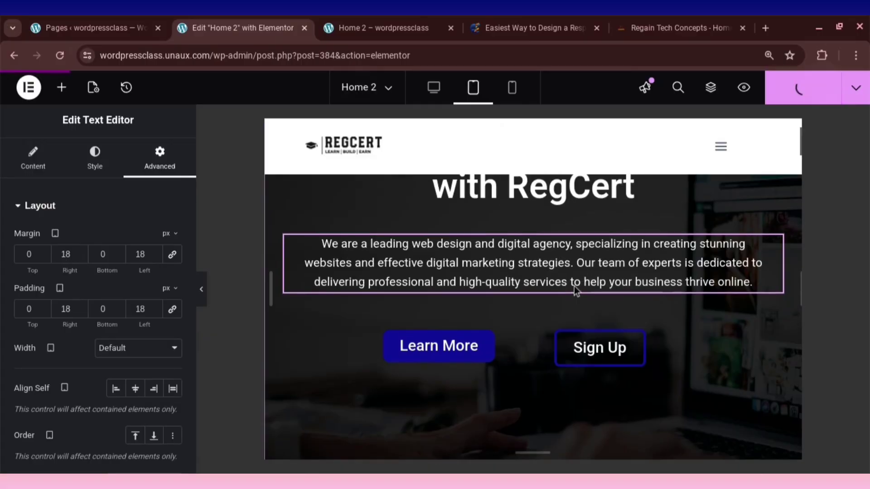
Examine the hero section's text, buttons and the empty space below them in the tablet preview.
scroll(605, 326, down, 2)
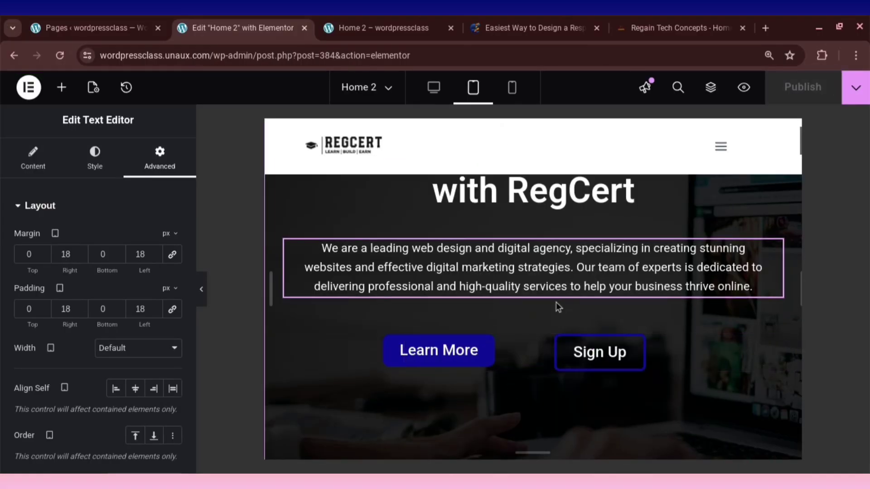
scroll(559, 304, down, 1)
scroll(640, 305, up, 3)
scroll(696, 408, down, 1)
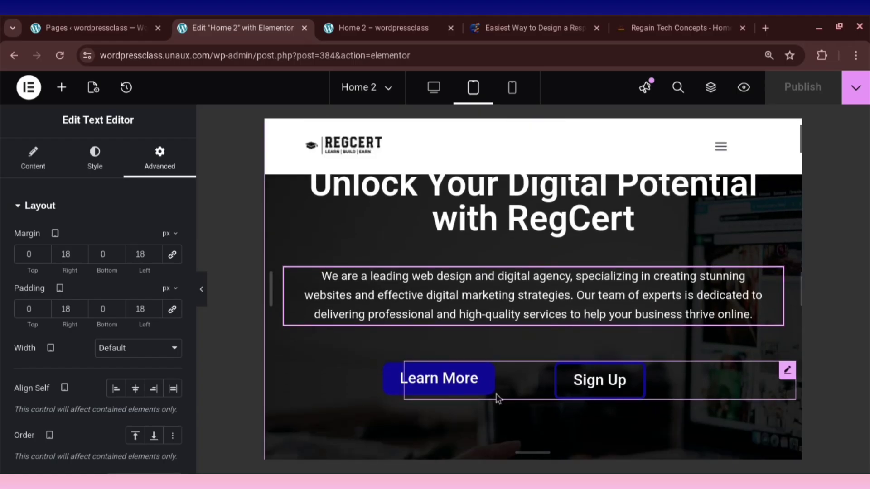
scroll(602, 320, down, 2)
scroll(597, 301, up, 2)
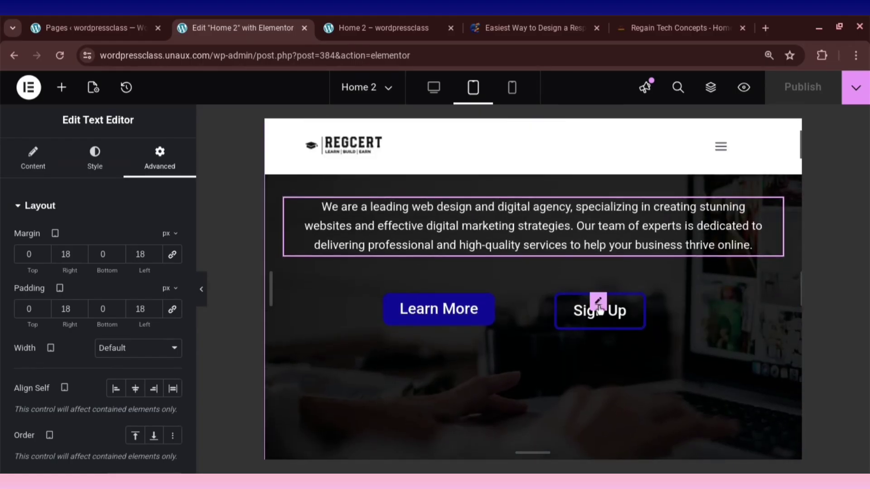
scroll(607, 285, down, 1)
scroll(610, 293, up, 1)
scroll(607, 327, down, 1)
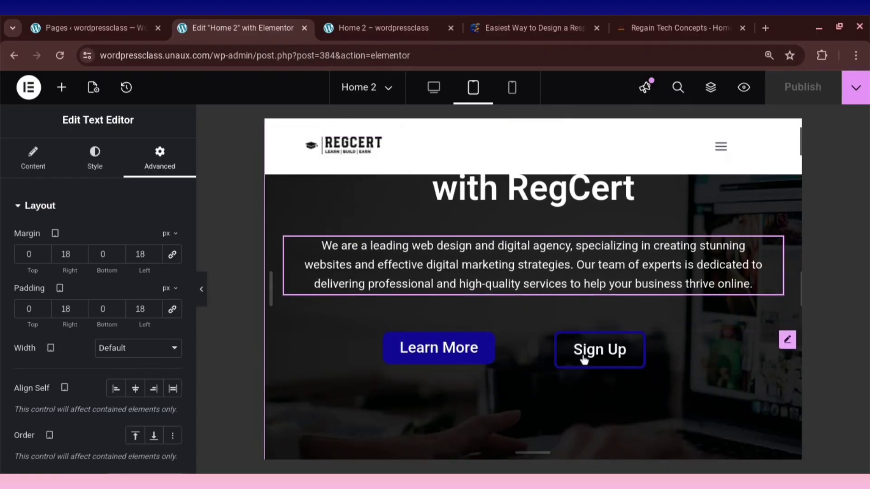
scroll(567, 372, down, 4)
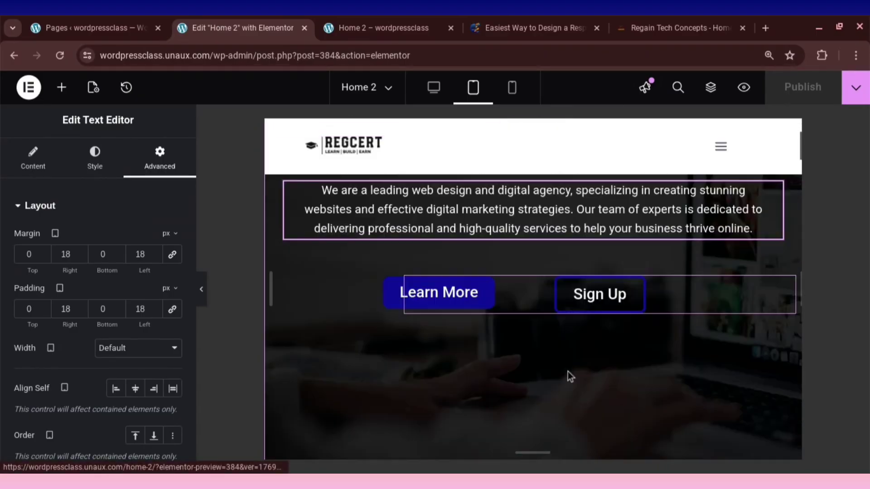
scroll(577, 344, up, 4)
scroll(575, 354, down, 4)
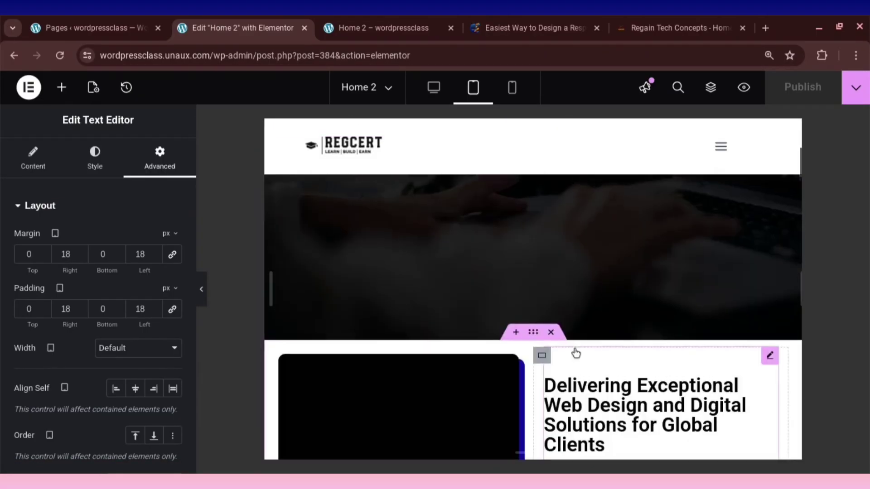
scroll(578, 347, up, 3)
scroll(577, 347, up, 2)
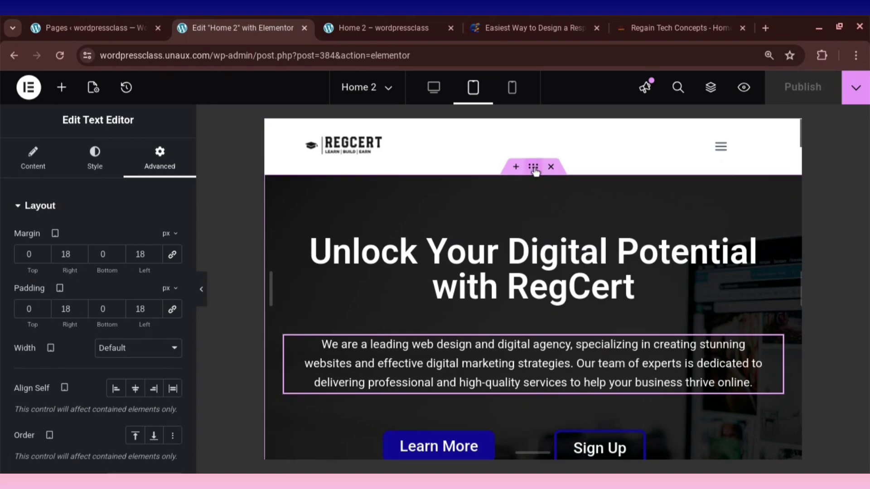
scroll(548, 317, down, 5)
scroll(539, 389, up, 1)
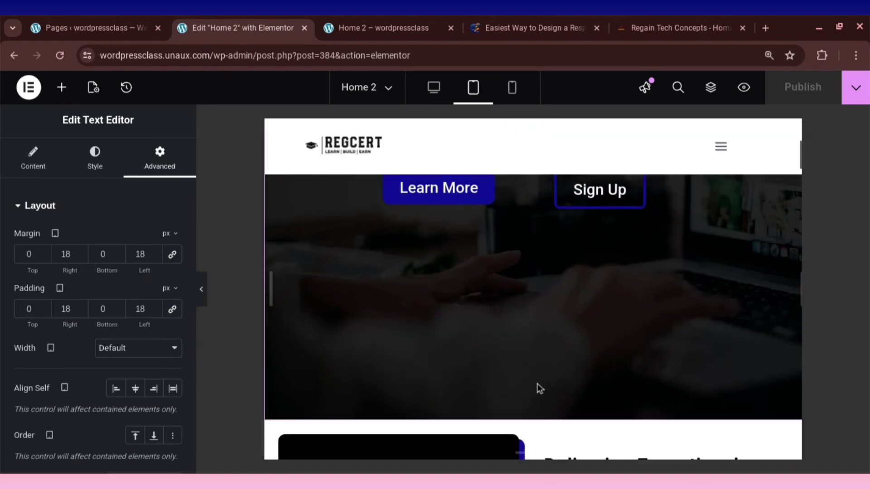
scroll(521, 317, up, 5)
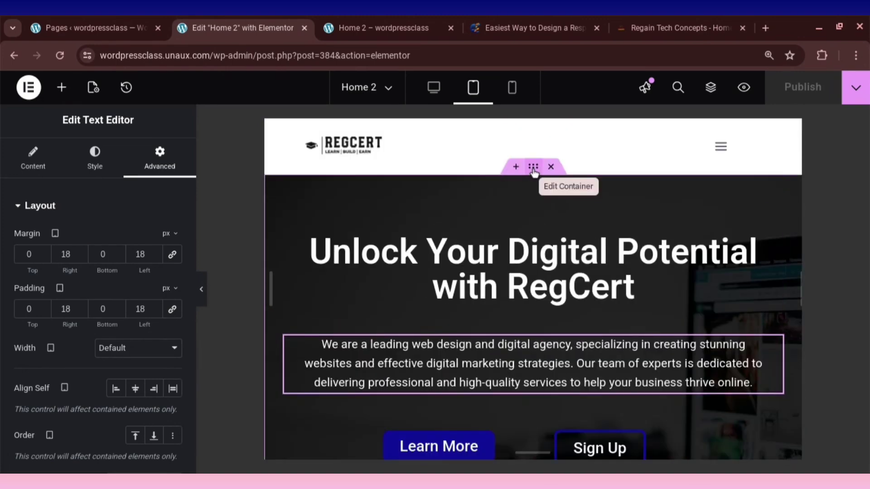
scroll(585, 357, down, 5)
Set the hero container's tablet minimum height to 488 px, check the section, and publish the page.
click(542, 406)
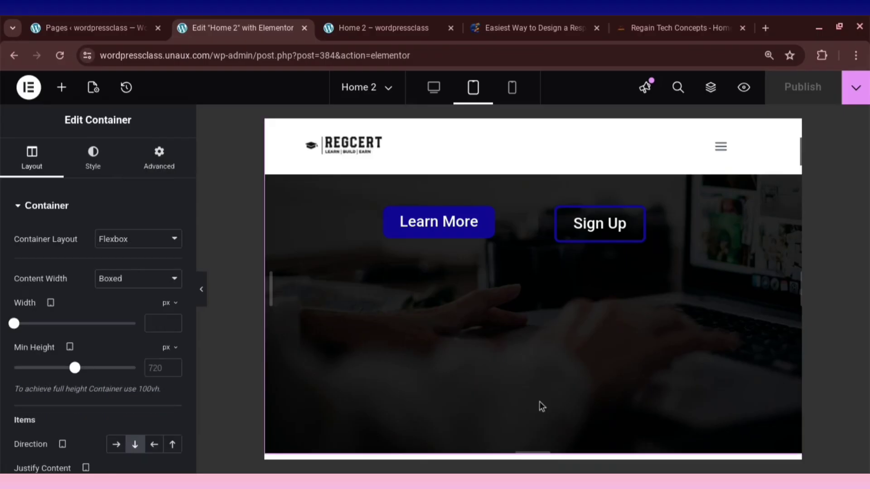
scroll(546, 310, up, 5)
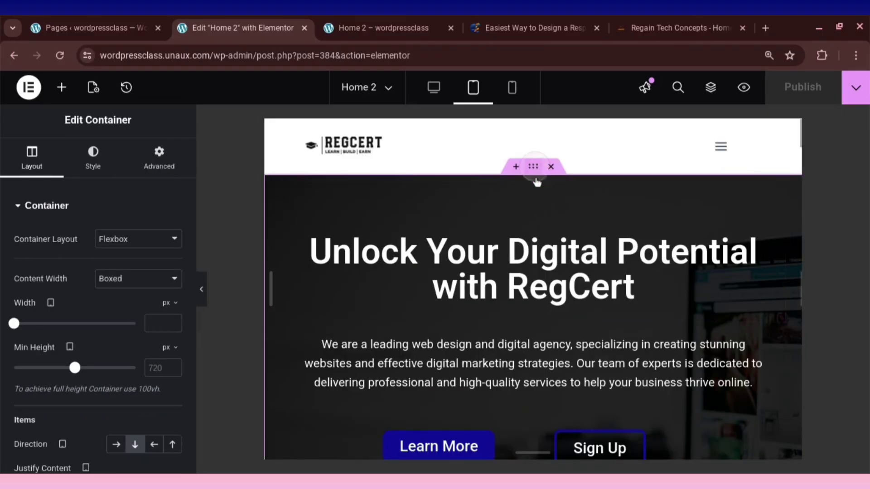
scroll(473, 364, down, 5)
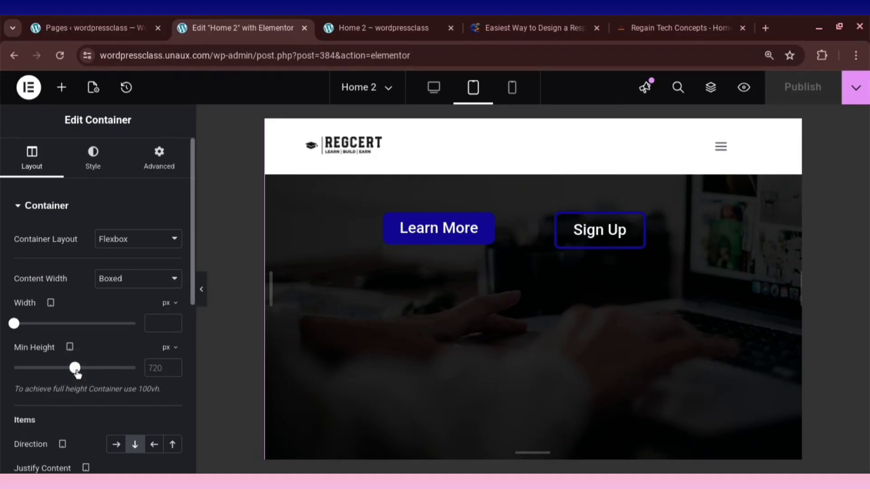
drag(76, 372, 60, 377)
drag(56, 372, 55, 368)
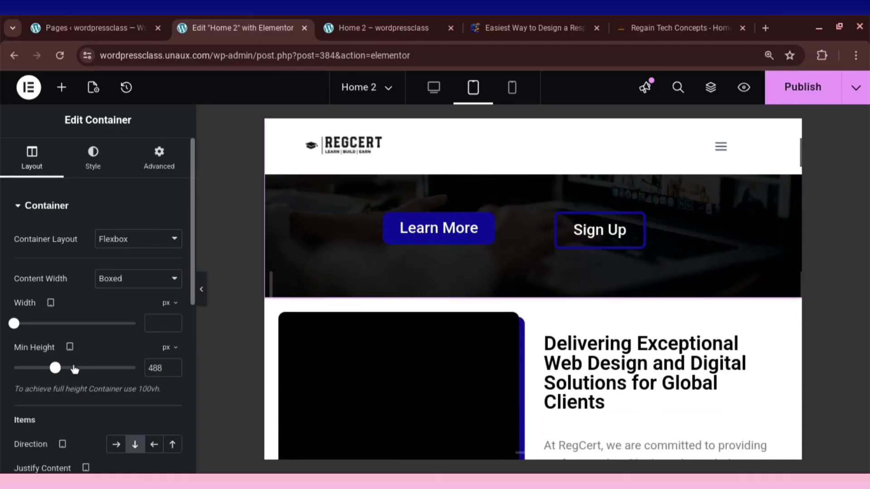
scroll(461, 331, up, 5)
scroll(625, 350, down, 8)
scroll(626, 287, up, 7)
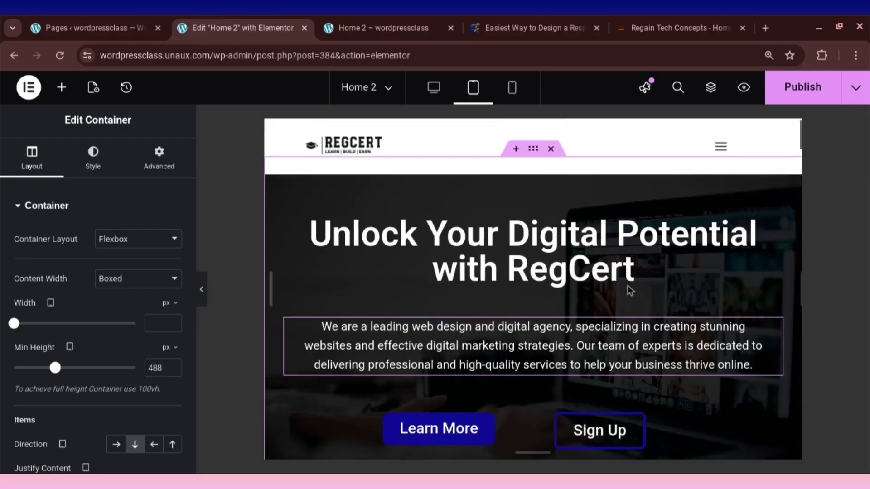
scroll(630, 288, down, 2)
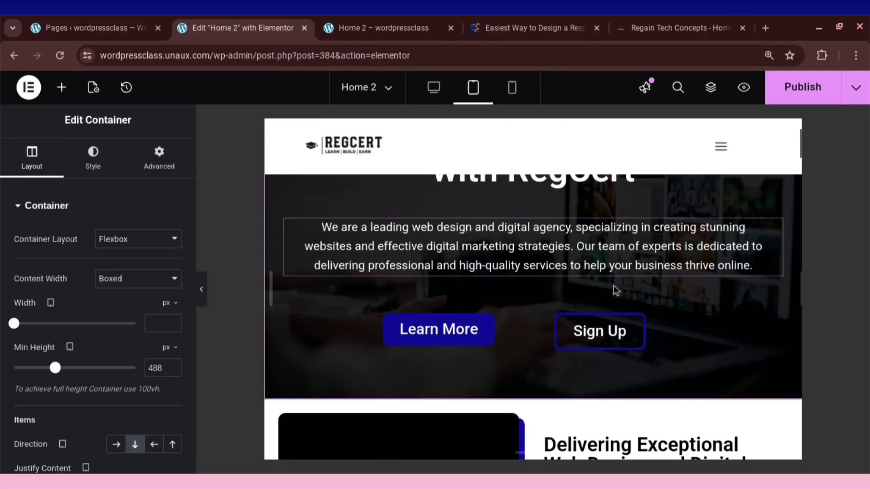
click(784, 93)
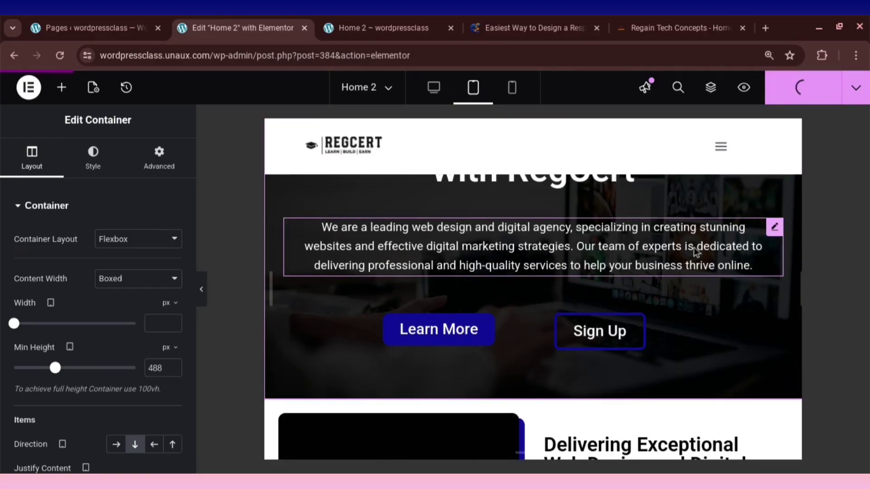
Review the whole hero section's layout at its new height in the tablet preview.
scroll(698, 254, up, 2)
scroll(698, 252, down, 3)
scroll(614, 213, up, 3)
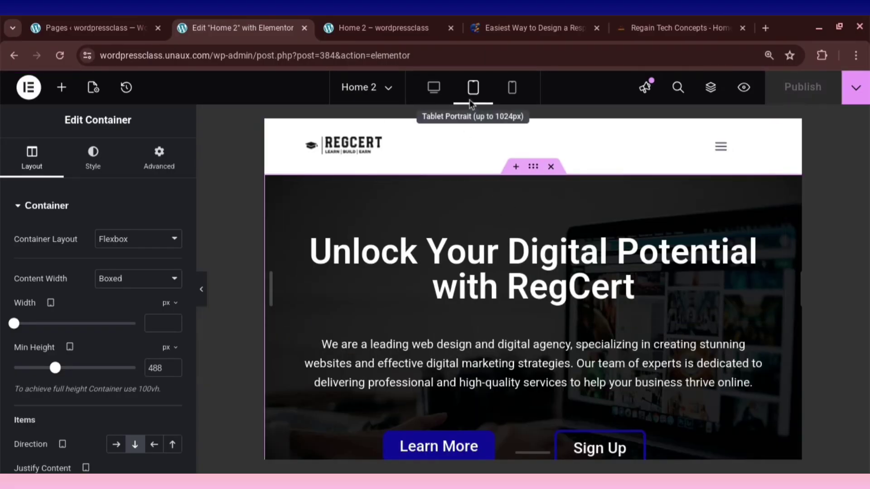
scroll(459, 285, down, 2)
scroll(460, 276, up, 2)
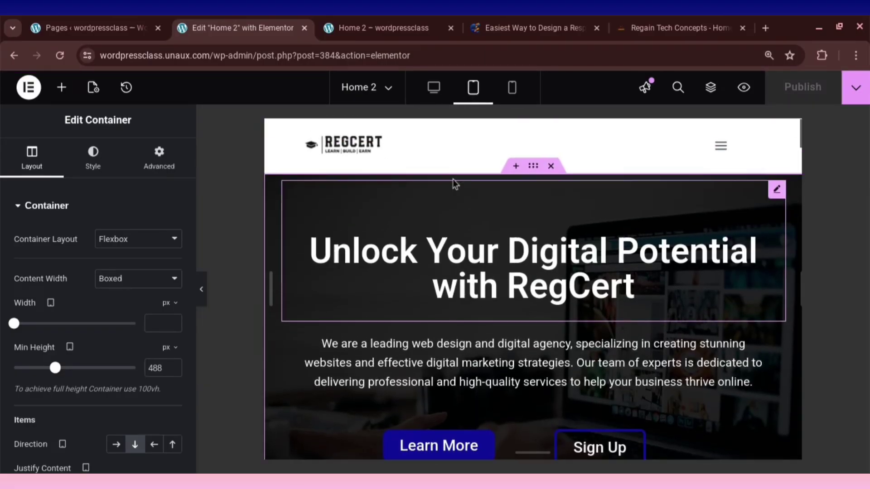
scroll(481, 275, down, 2)
scroll(487, 244, up, 2)
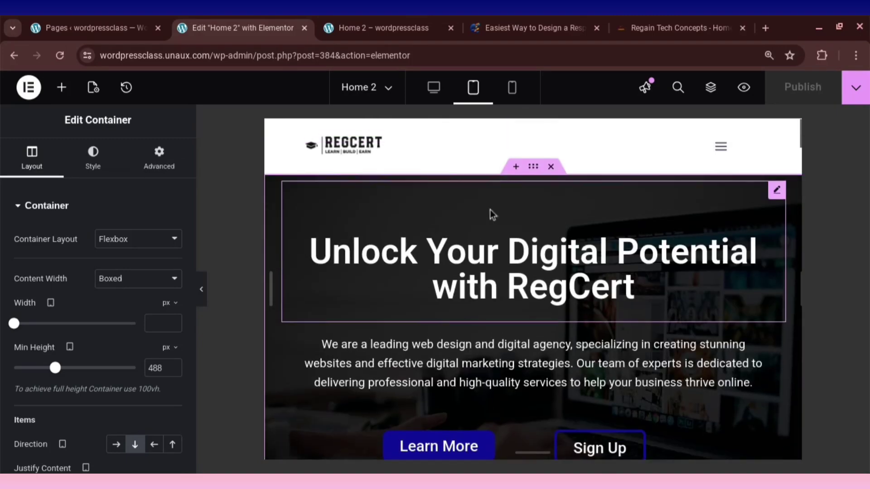
scroll(493, 163, down, 2)
scroll(515, 198, up, 2)
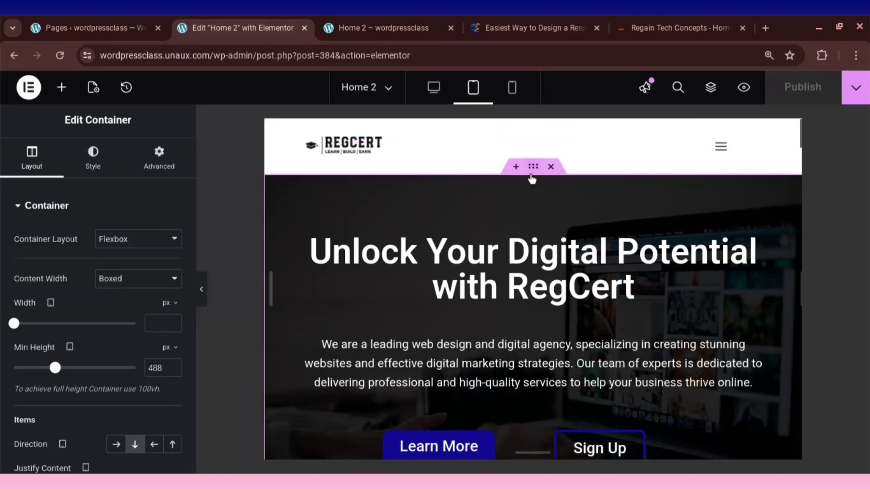
scroll(530, 317, down, 2)
Switch to the mobile preview and unlink the hero container's margin and padding values, setting all sides to 0 px.
scroll(538, 365, down, 2)
scroll(526, 204, up, 3)
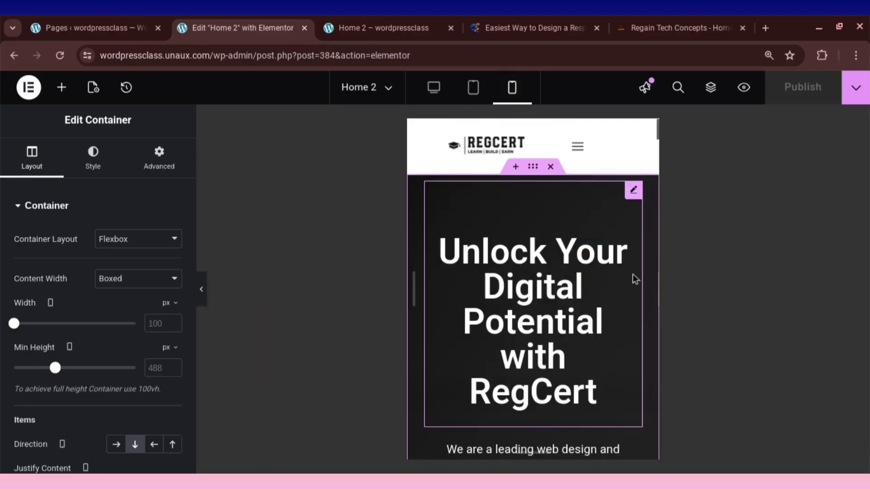
scroll(633, 278, down, 2)
scroll(598, 311, down, 3)
scroll(598, 312, up, 5)
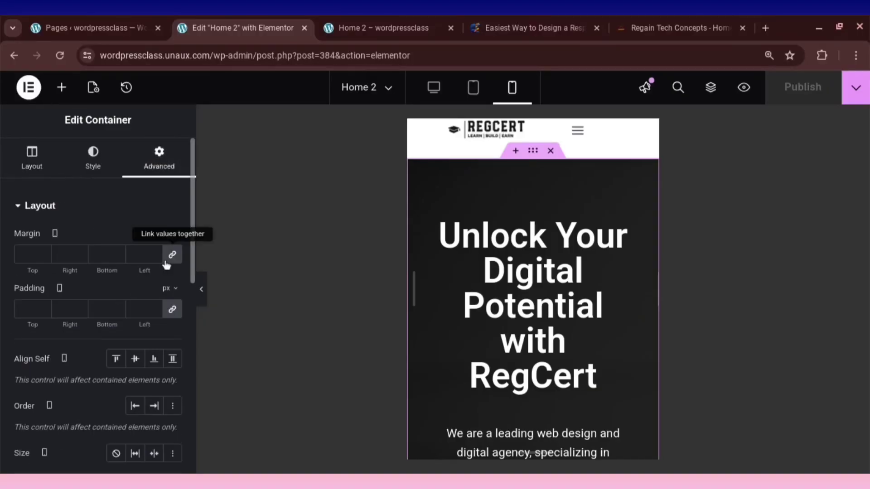
click(172, 255)
click(173, 309)
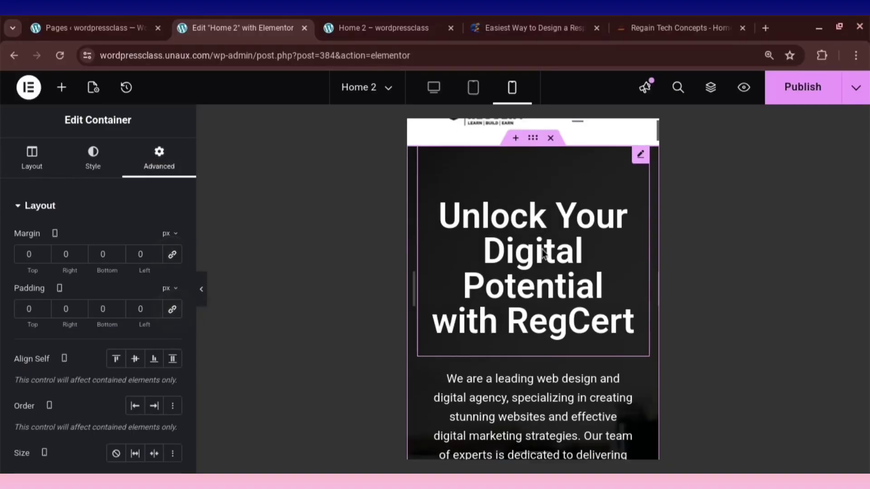
Unlink the hero heading's mobile margin and padding values, setting all sides to 0 px.
click(638, 192)
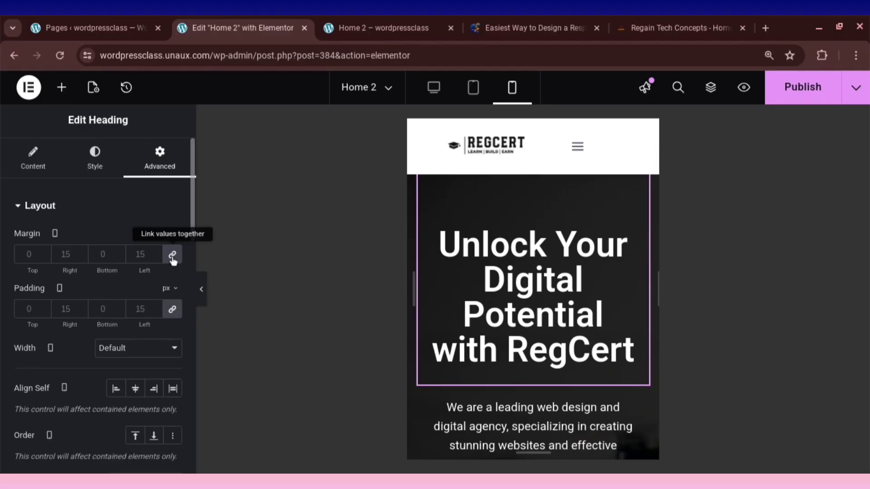
click(172, 309)
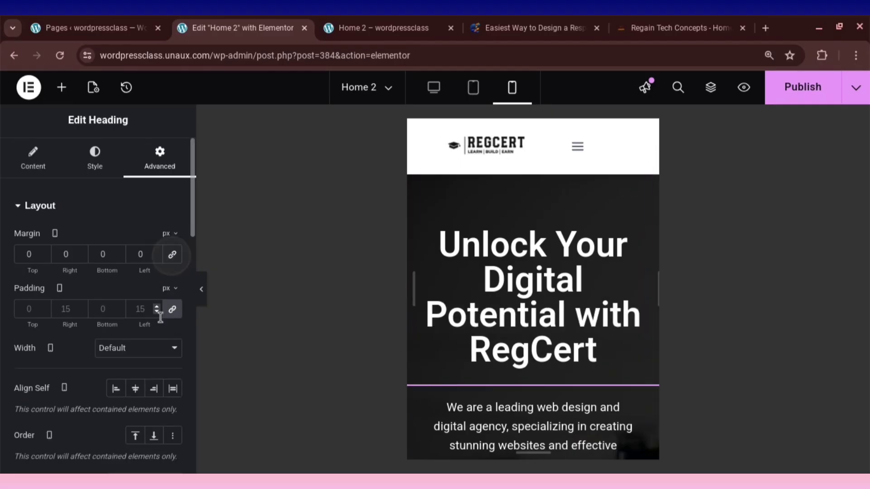
click(171, 312)
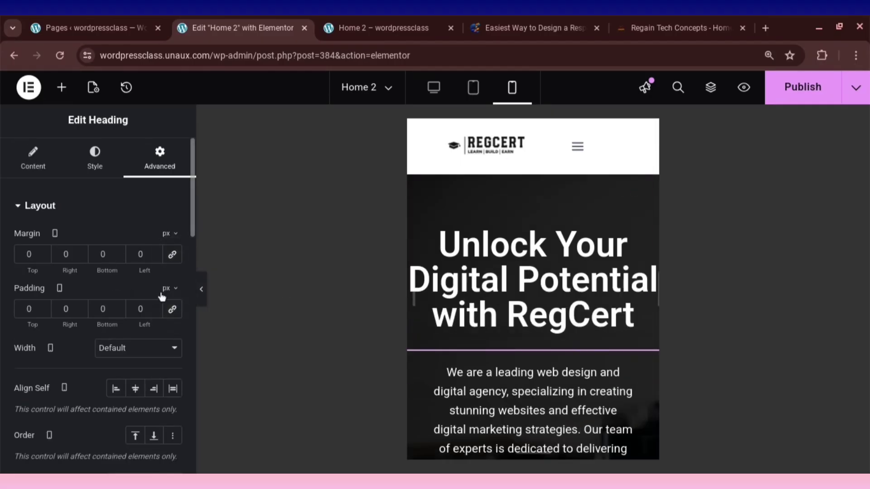
Set the hero heading's left and right mobile padding to 18 px each.
double_click(144, 309)
text(20)
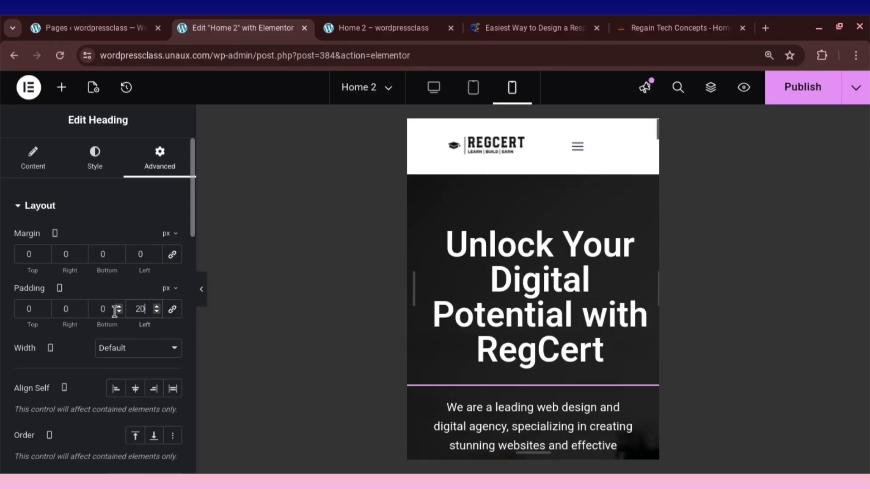
key(BackSpace)
key(BackSpace)
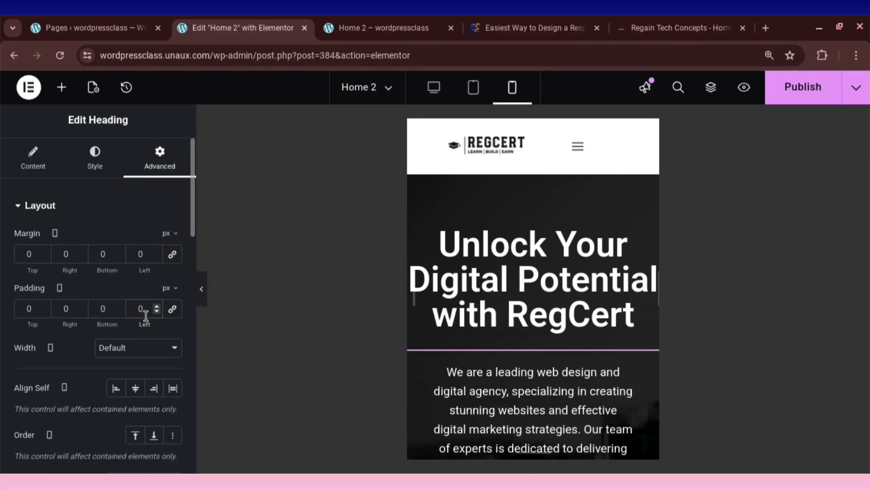
text(1)
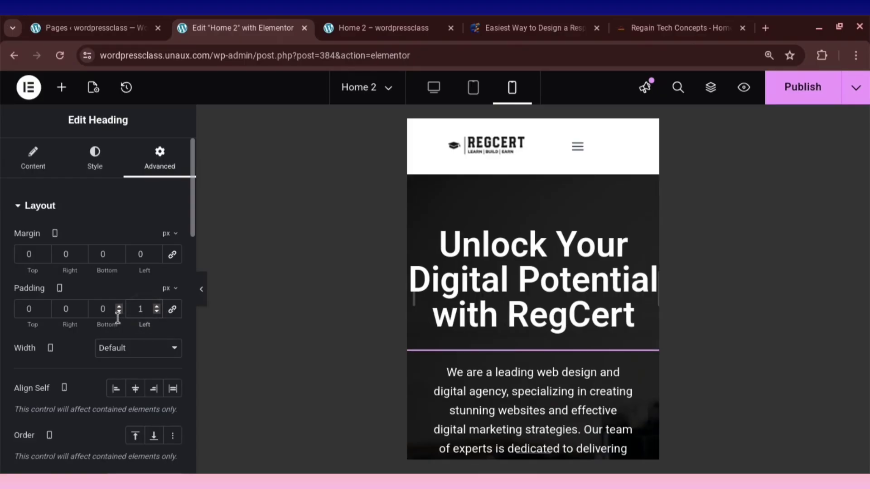
text(8)
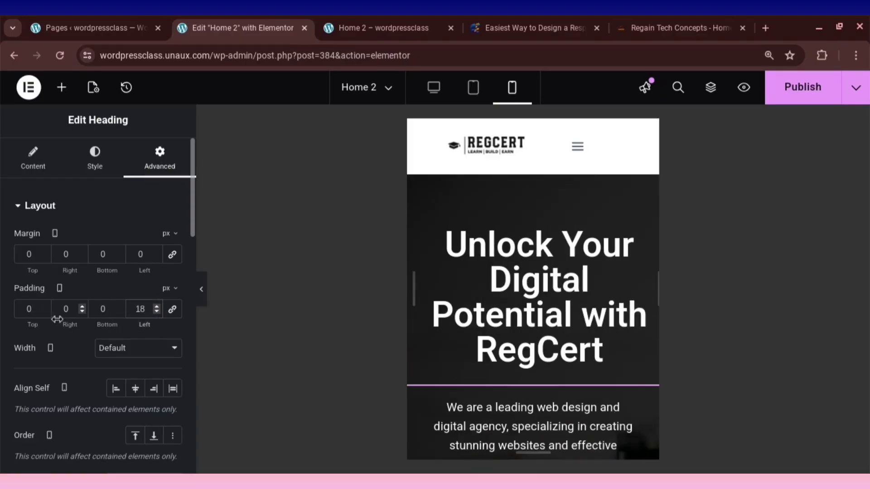
click(68, 309)
text(18)
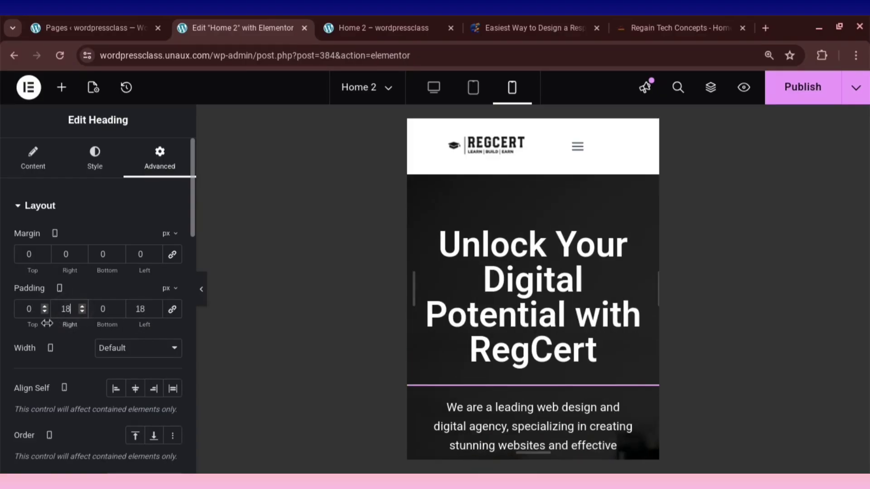
Set the hero heading's left and right mobile margins to 18 px each.
double_click(143, 254)
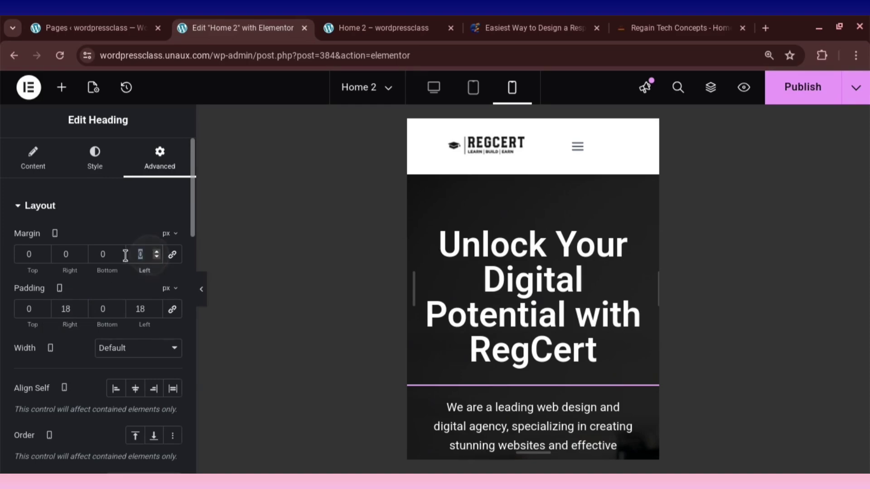
text(18)
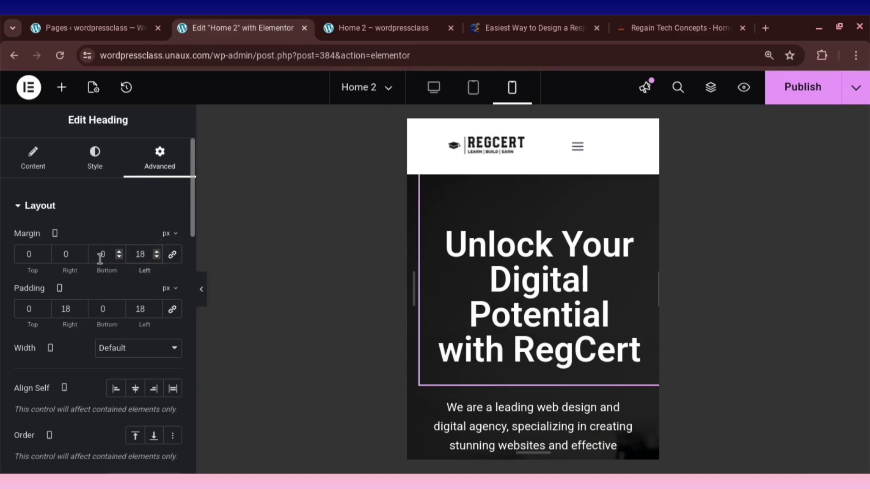
double_click(71, 253)
text(18)
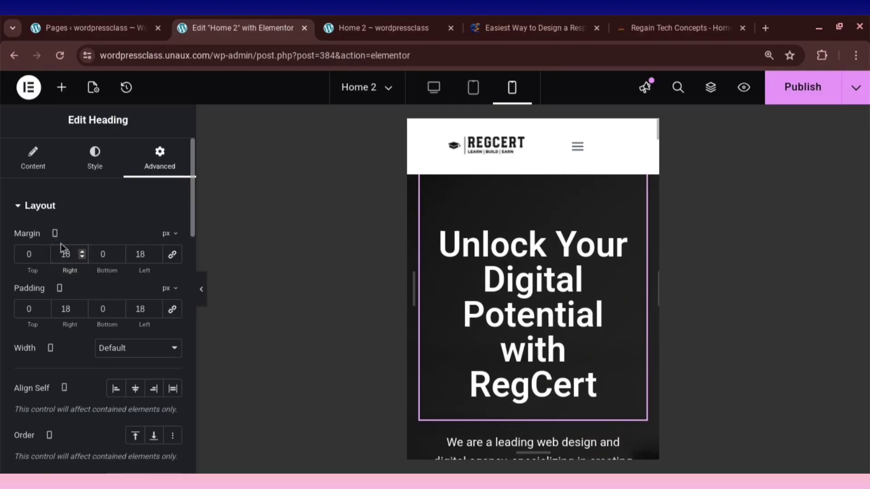
Set the hero heading's mobile font size to 30 px in its typography settings.
click(101, 163)
click(172, 279)
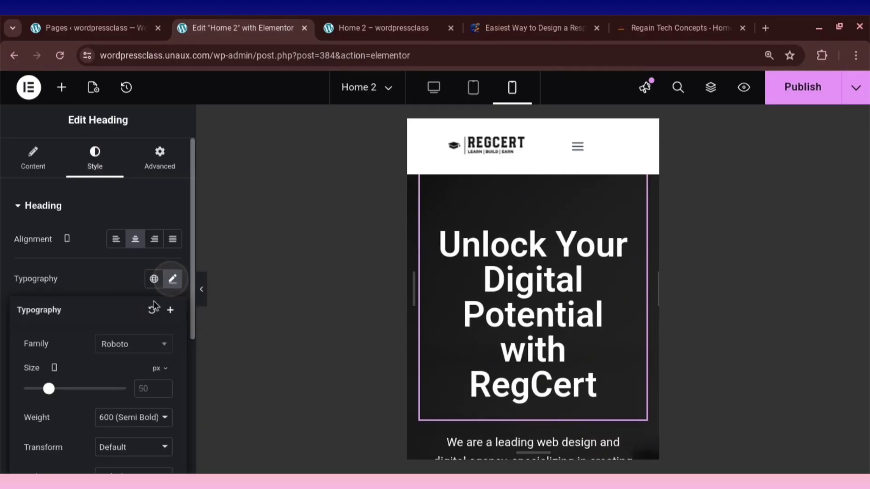
double_click(142, 388)
text(3)
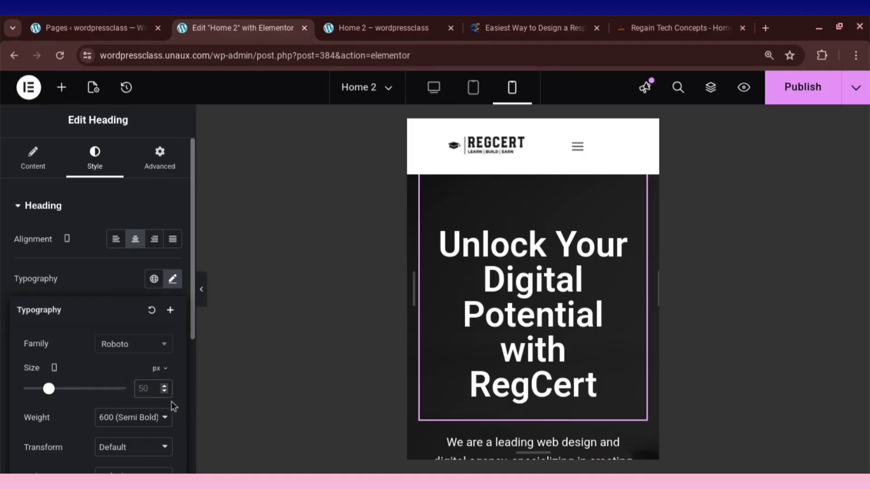
text(0)
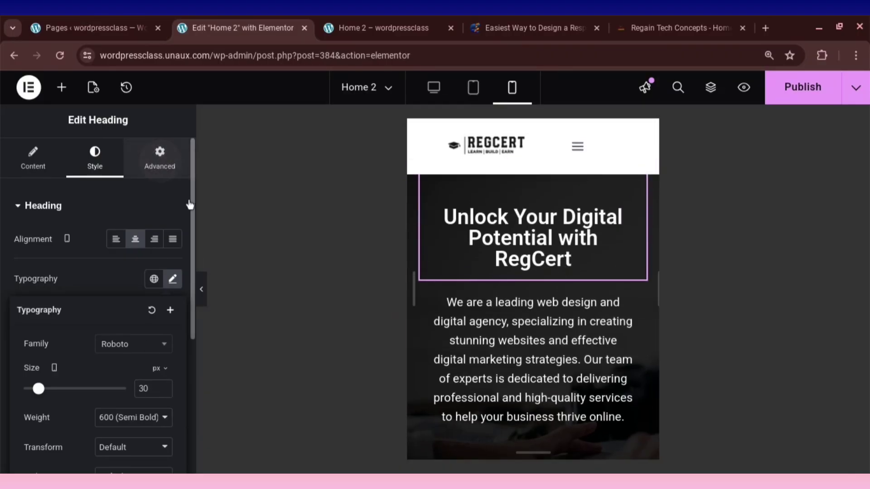
Set the hero heading's mobile padding to 28 px at the top and 9 px at the bottom, with top and bottom margins at 0.
click(160, 157)
click(44, 256)
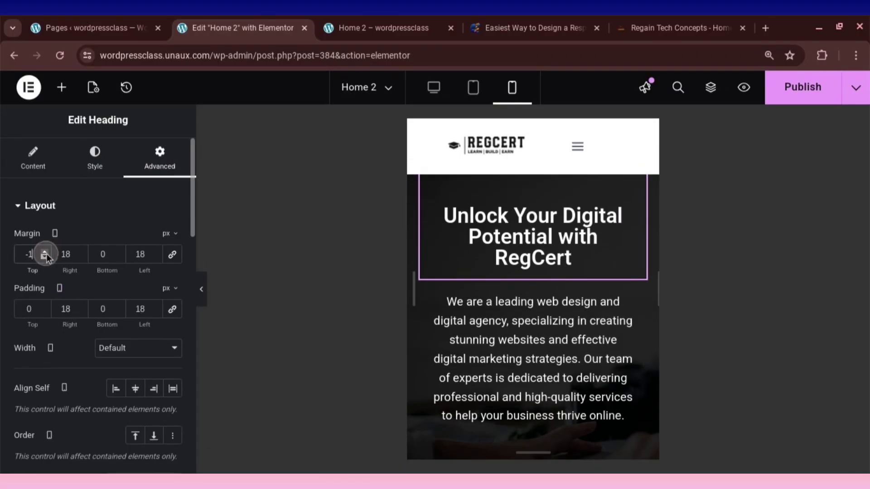
click(45, 256)
click(45, 252)
click(45, 252)
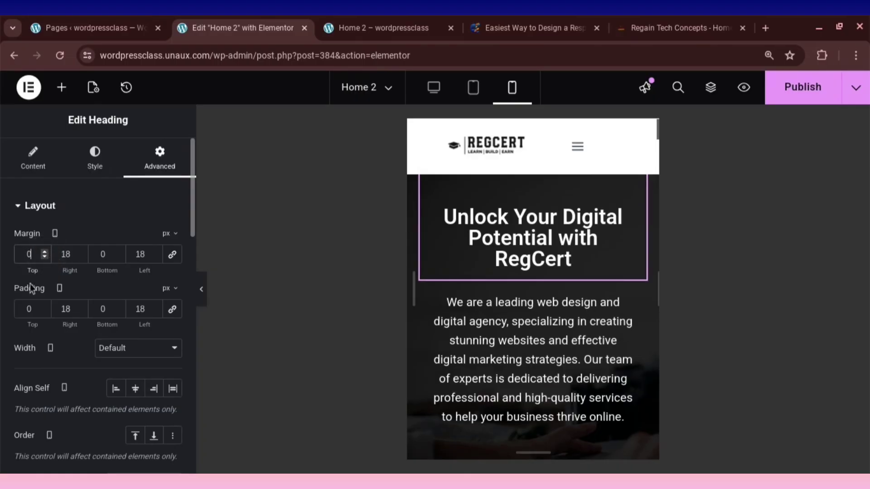
drag(47, 308, 46, 308)
drag(119, 309, 118, 309)
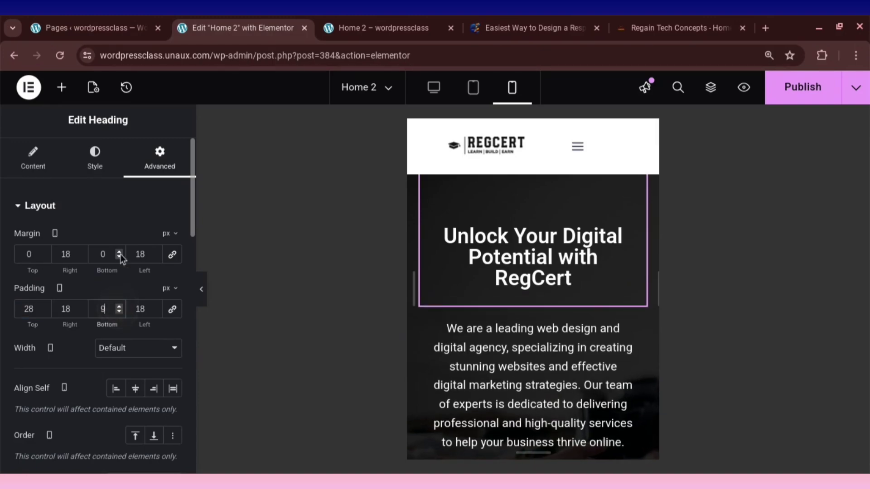
drag(118, 257, 118, 252)
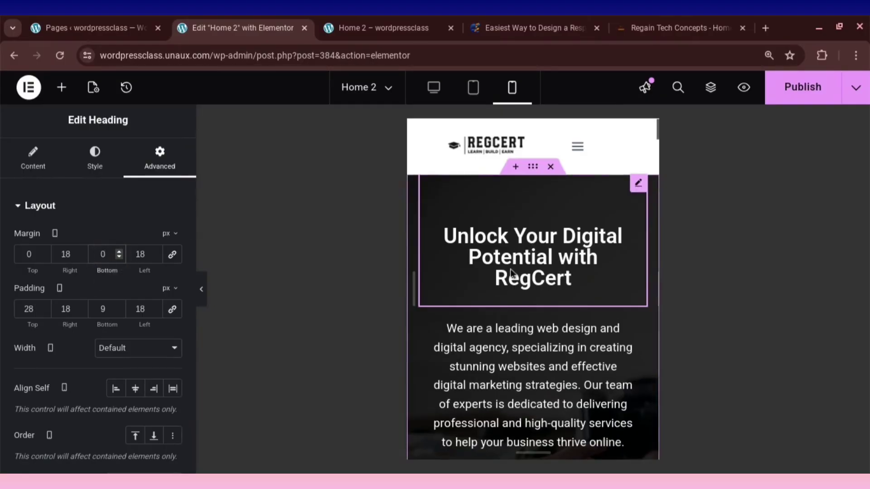
Reduce the hero heading's left and right mobile margins to 10 px each.
click(145, 254)
key(BackSpace)
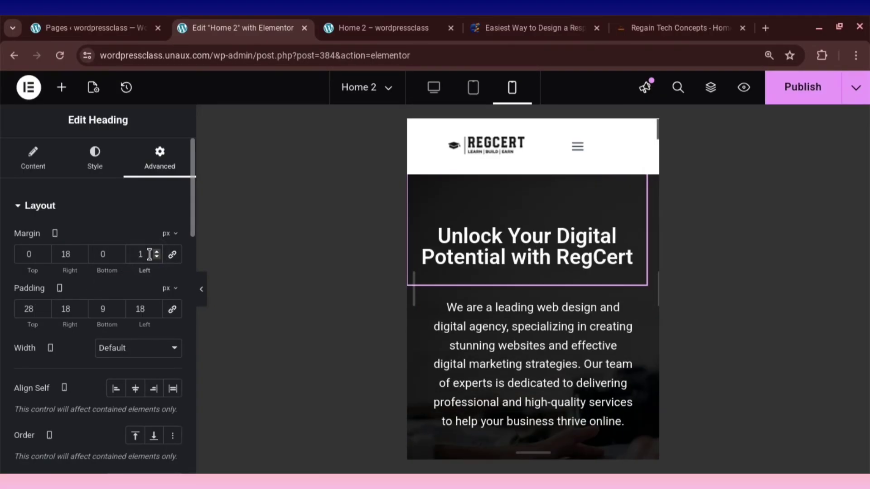
text(5)
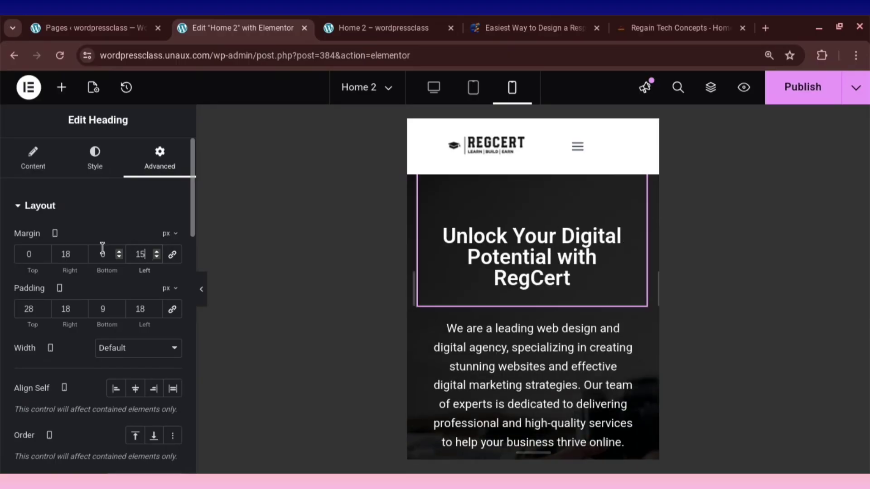
click(74, 253)
key(BackSpace)
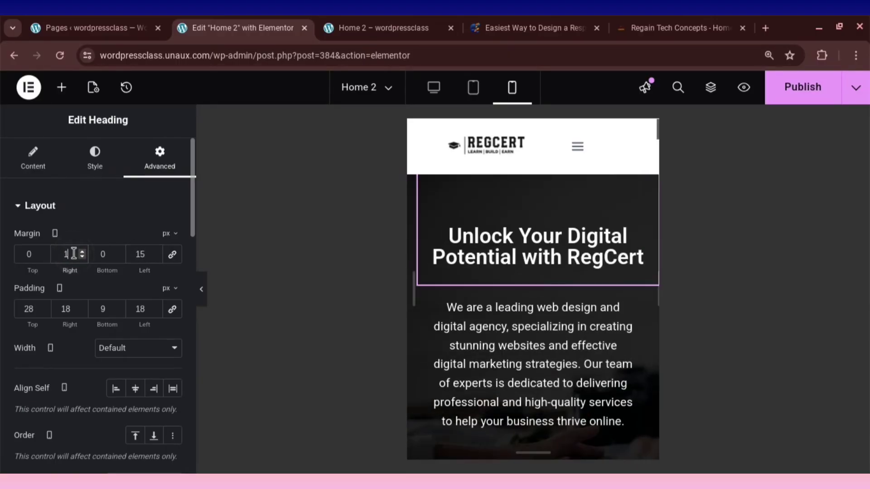
text(0)
click(148, 254)
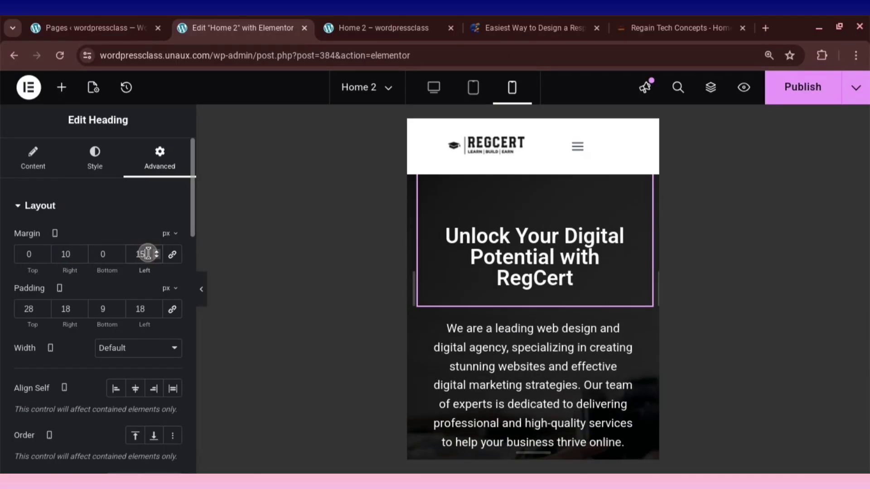
key(BackSpace)
text(0)
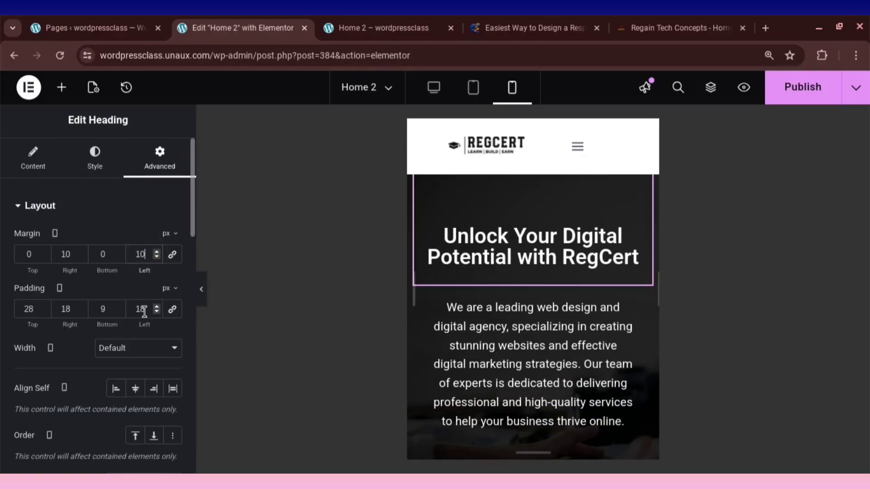
Try different left margins for the hero heading on mobile, then set both side margins to 11 px.
click(157, 255)
click(157, 256)
click(157, 256)
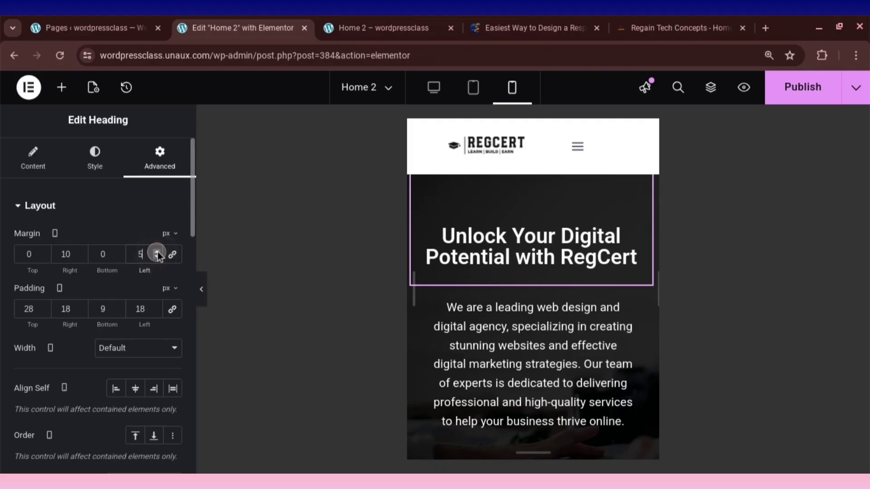
click(158, 252)
click(158, 252)
click(157, 253)
click(158, 253)
click(158, 252)
click(158, 253)
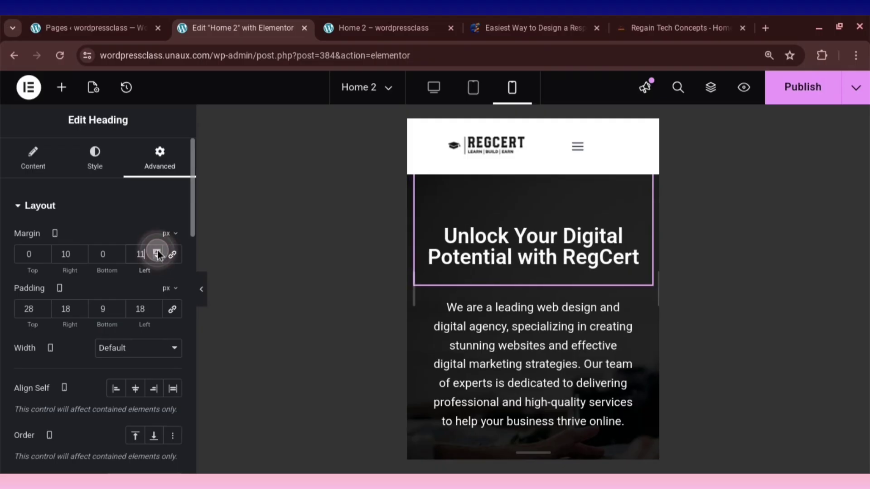
click(158, 252)
click(158, 253)
click(158, 253)
click(157, 253)
click(158, 252)
click(158, 252)
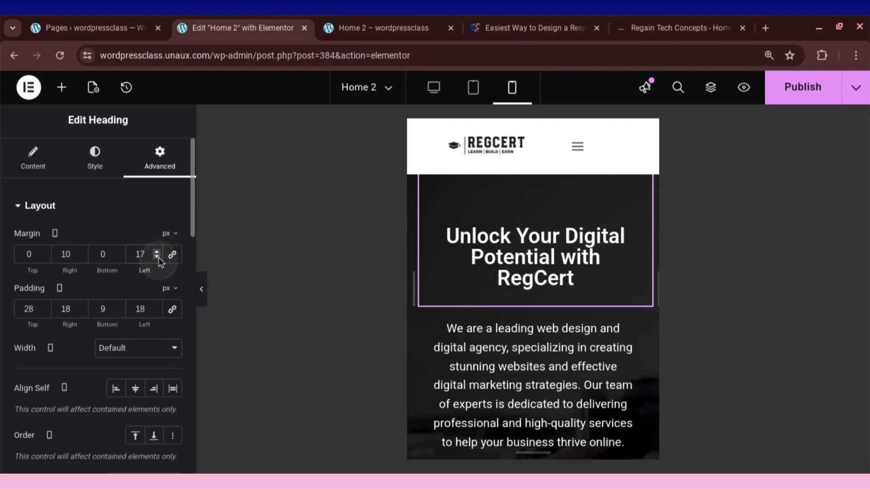
click(158, 256)
click(158, 257)
click(157, 257)
click(158, 257)
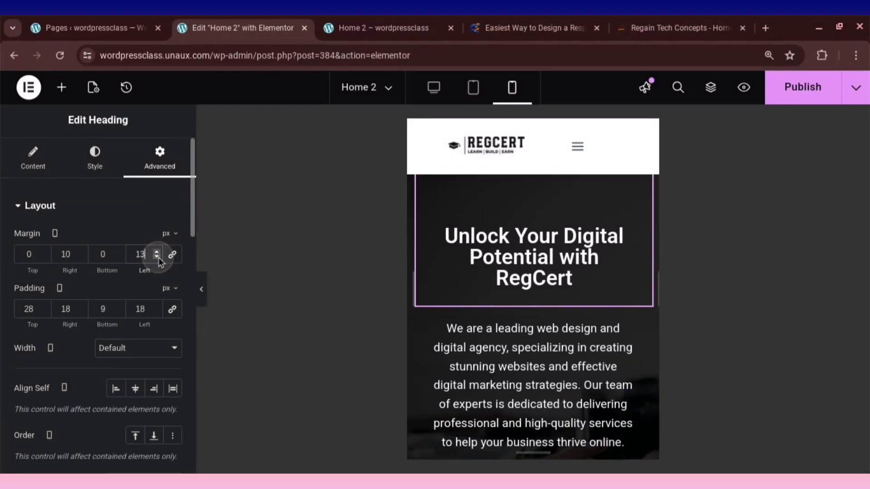
click(158, 257)
click(158, 257)
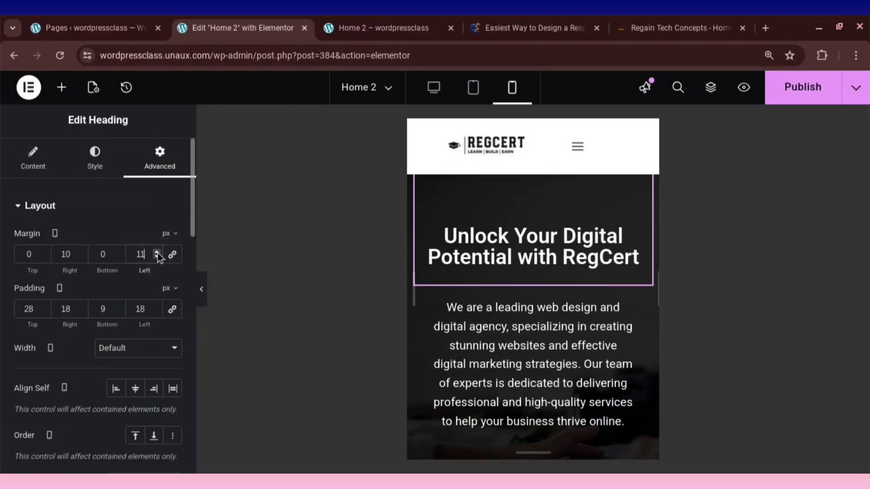
click(82, 252)
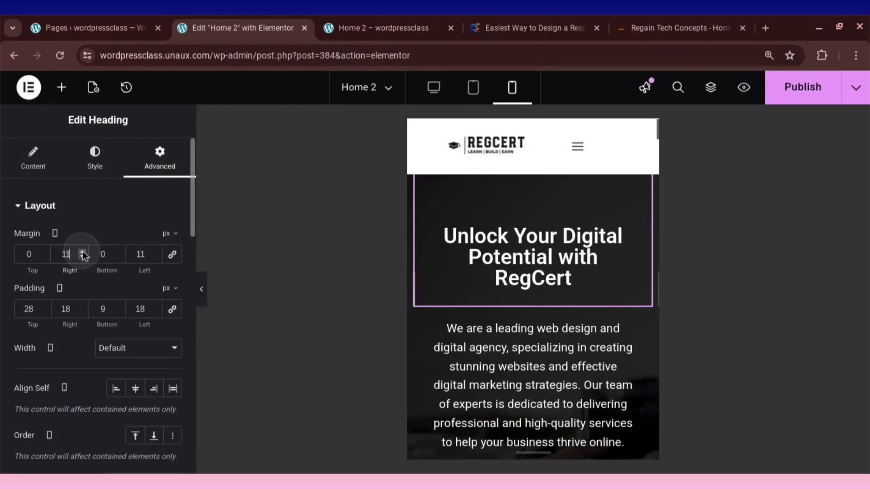
Reduce the hero heading's left and right mobile padding to 16 px each.
click(158, 312)
click(158, 312)
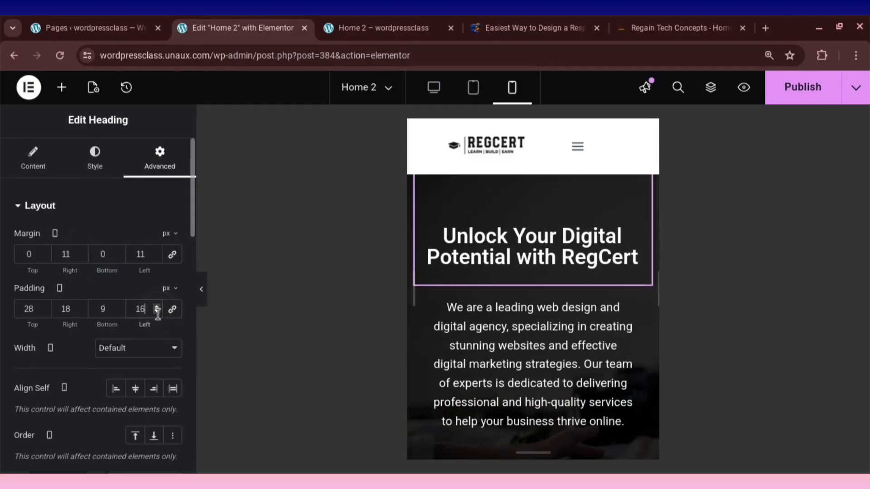
click(85, 312)
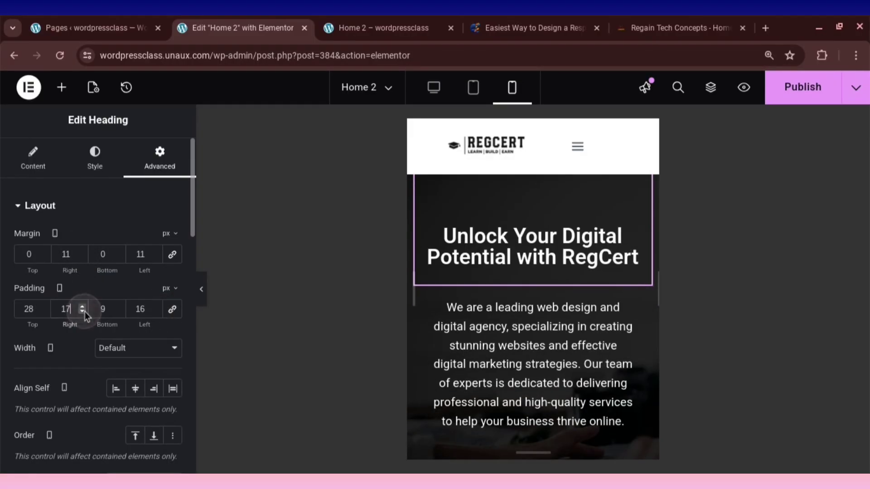
click(84, 312)
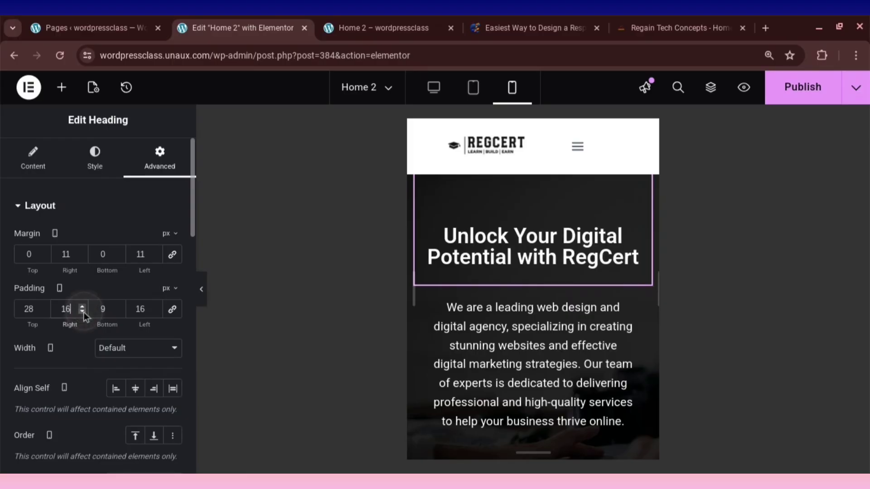
Set the hero heading's left and right mobile margins to 14 px each and check the section in the preview.
click(158, 252)
click(158, 252)
click(157, 252)
click(158, 252)
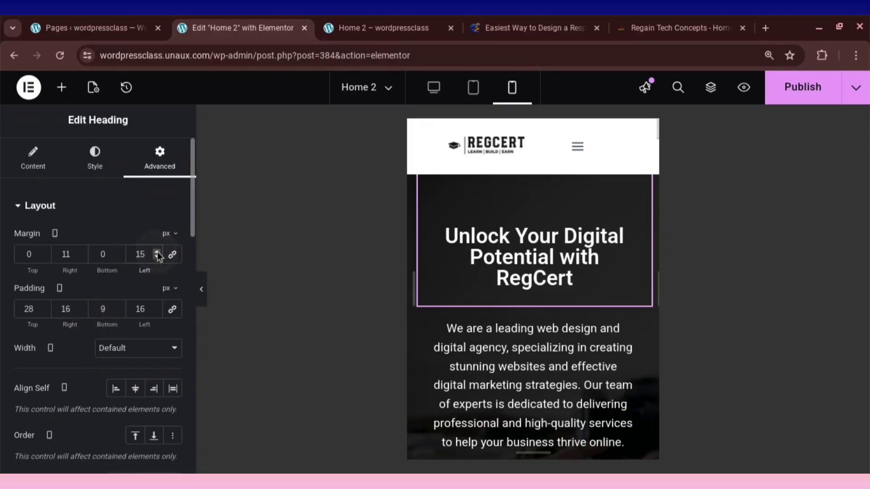
click(156, 258)
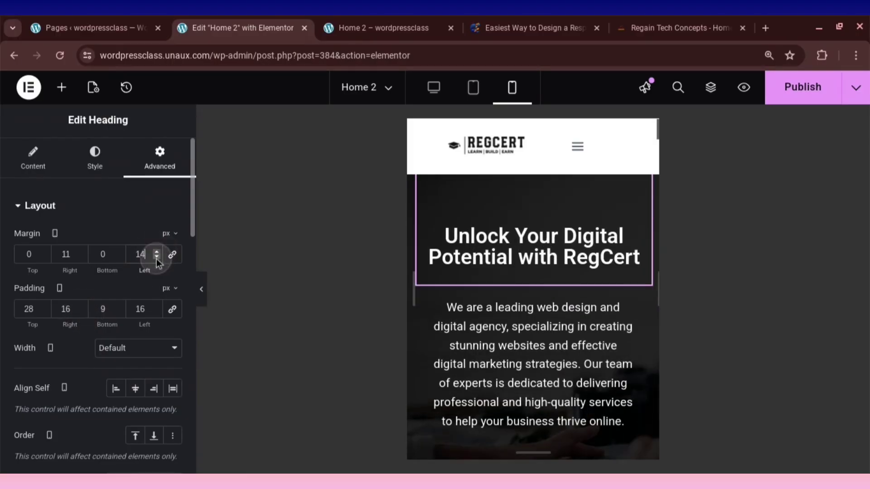
click(85, 257)
click(85, 256)
click(85, 254)
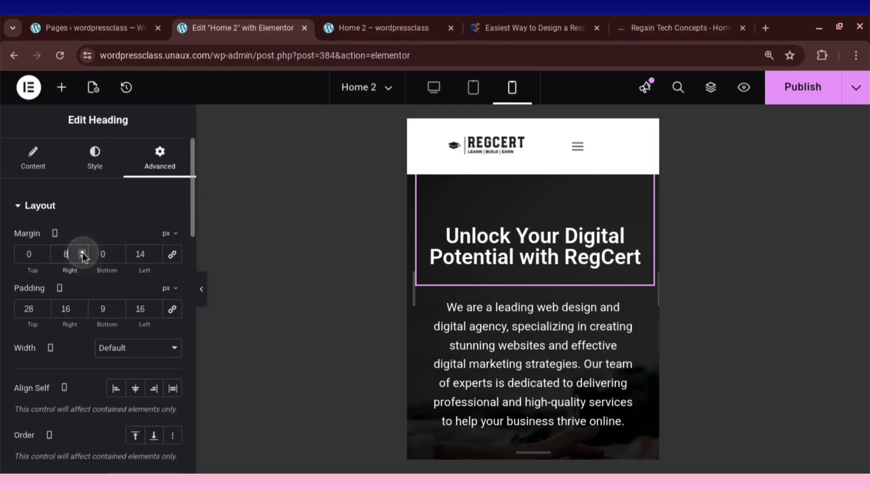
click(82, 253)
click(83, 253)
click(82, 253)
click(83, 252)
click(83, 253)
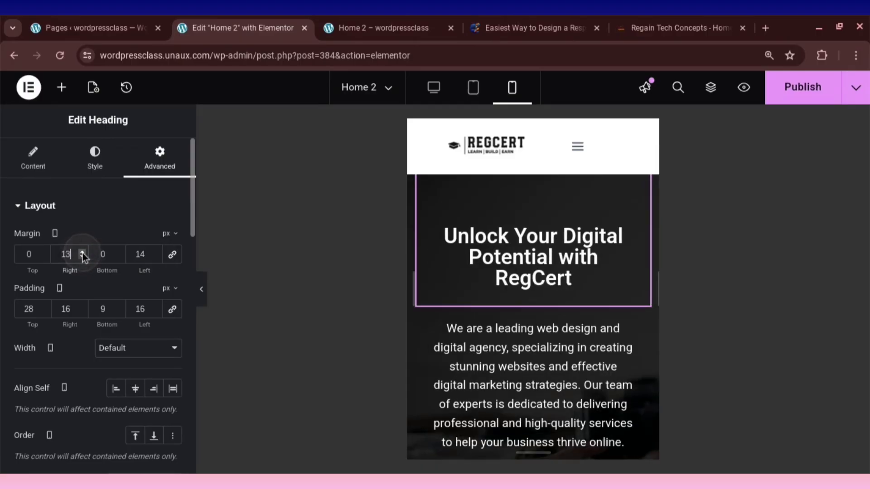
click(82, 252)
scroll(599, 285, down, 1)
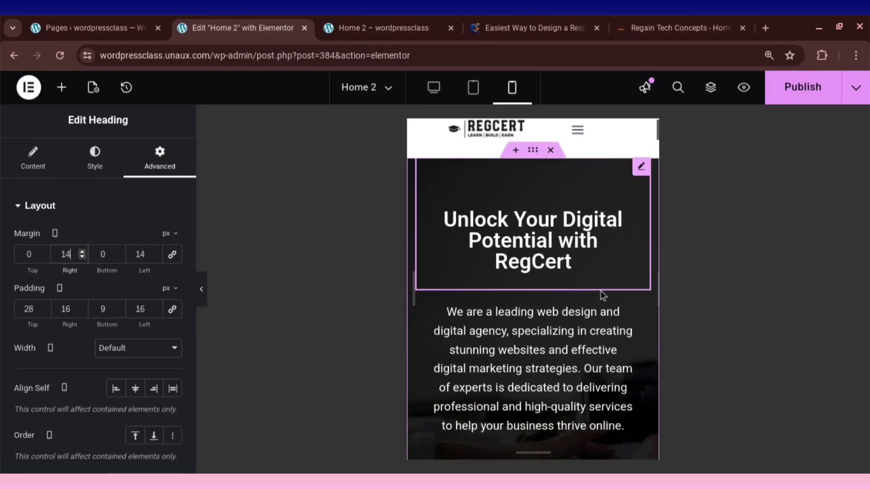
scroll(603, 280, up, 1)
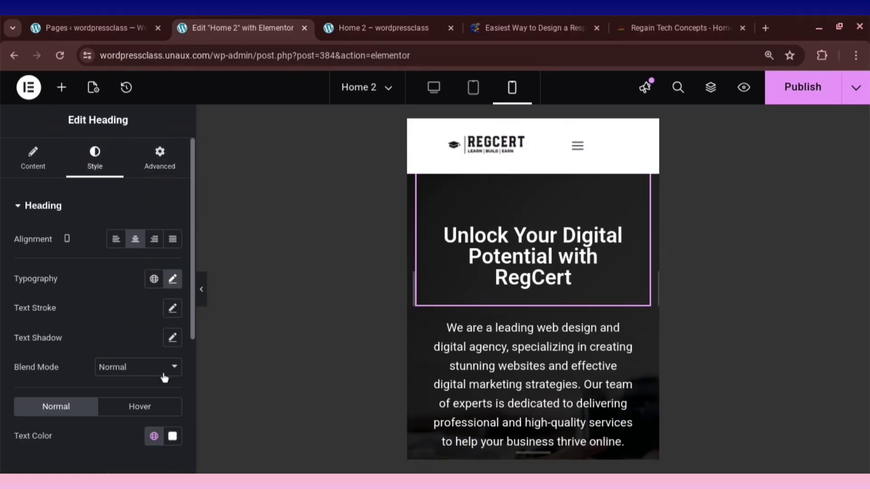
Set the hero heading's mobile font size to 29 px and publish the page.
click(173, 279)
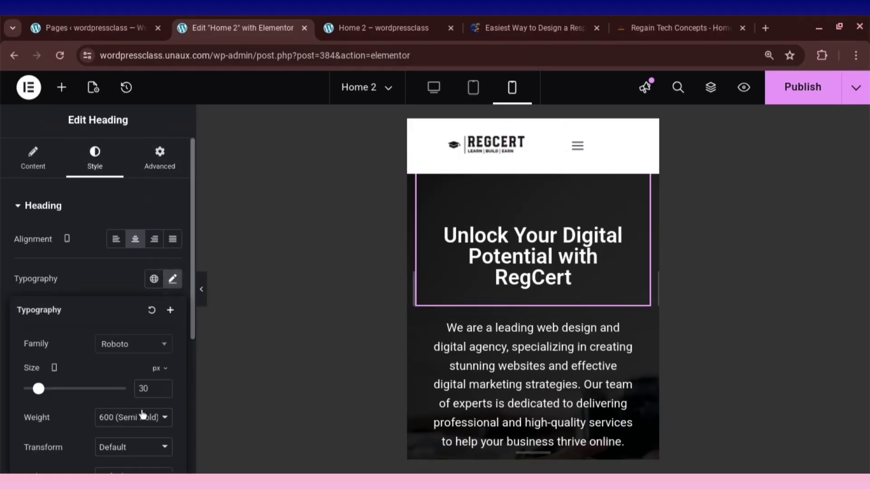
click(165, 393)
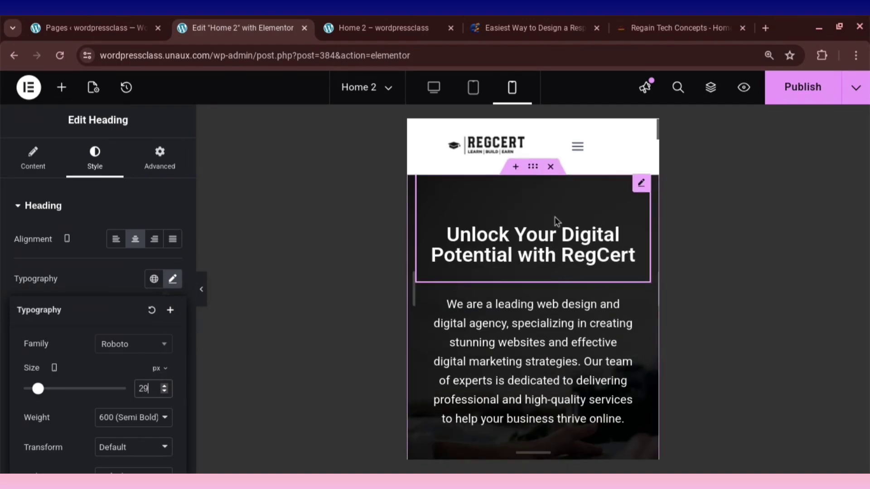
click(811, 89)
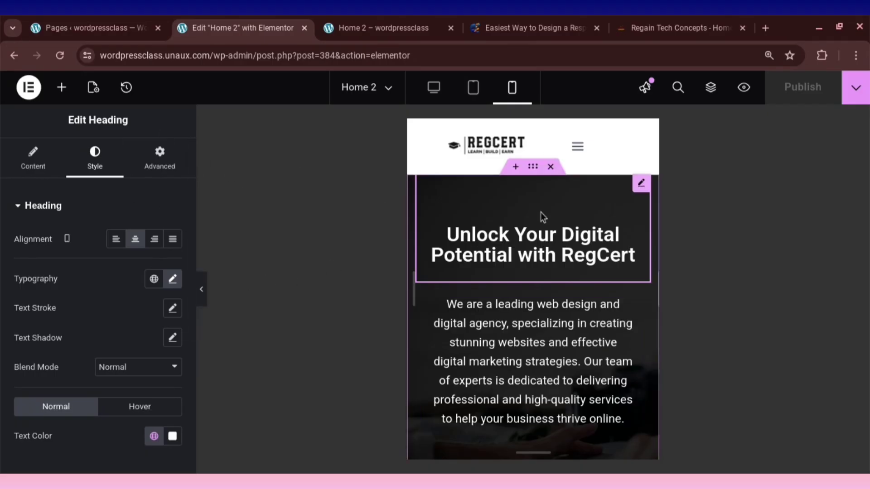
Set the hero heading's mobile top padding to 55 px and top margin to 34 px, and publish the page.
mouse_move(523, 167)
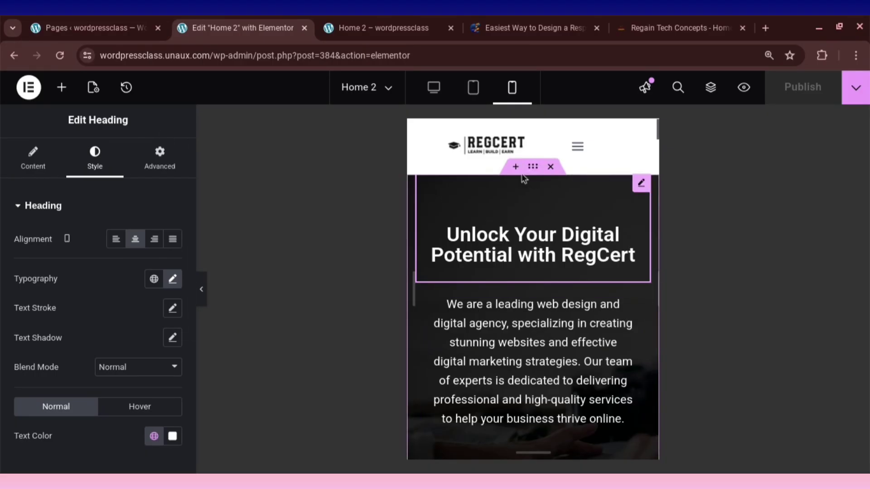
click(421, 194)
click(159, 158)
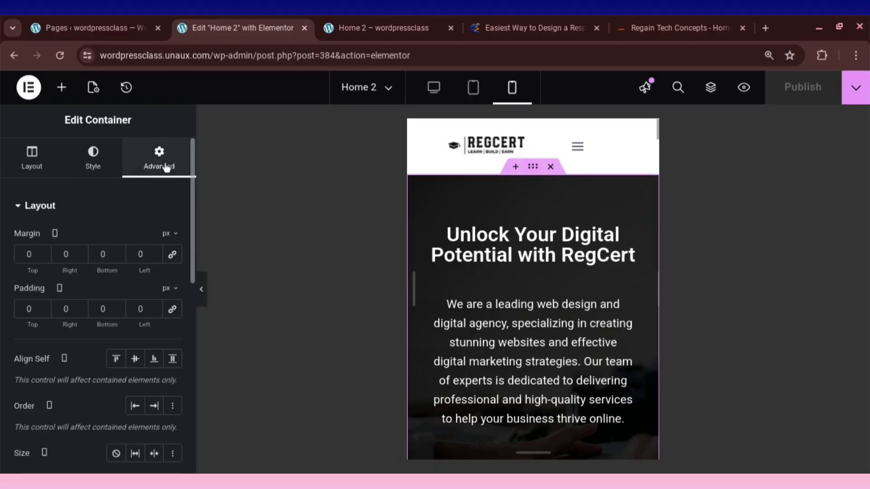
click(548, 216)
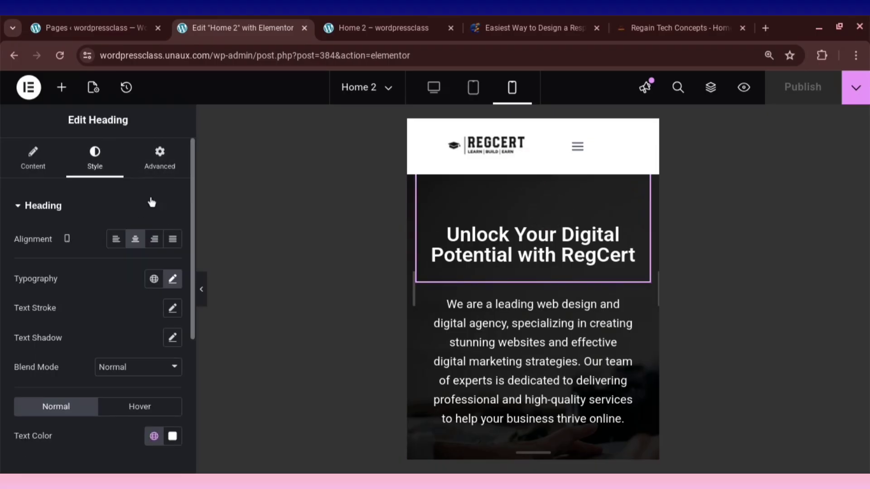
click(167, 159)
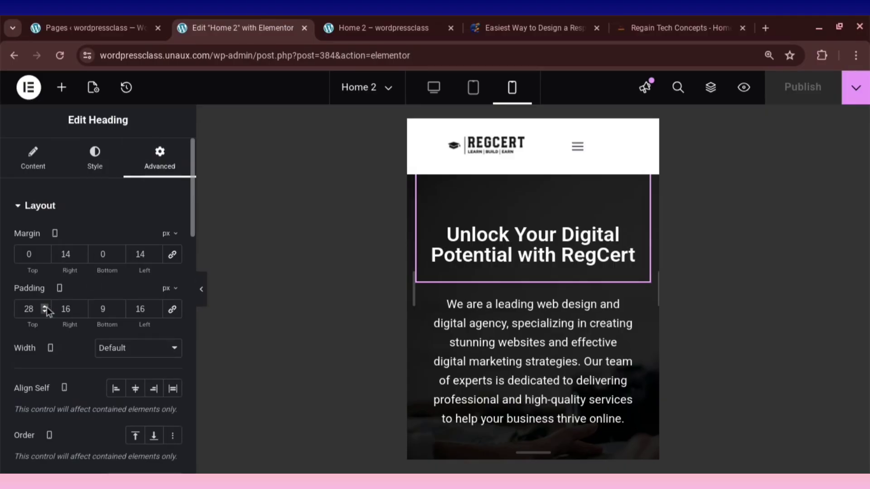
drag(47, 307, 46, 308)
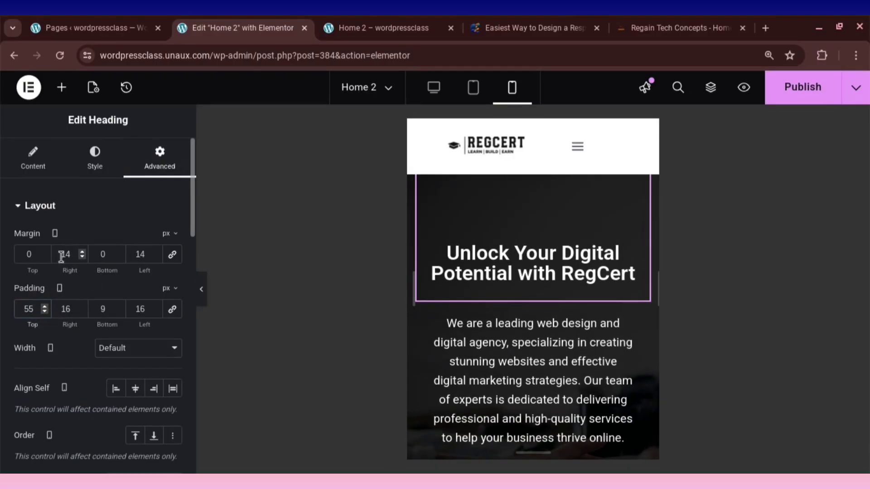
drag(45, 254, 45, 253)
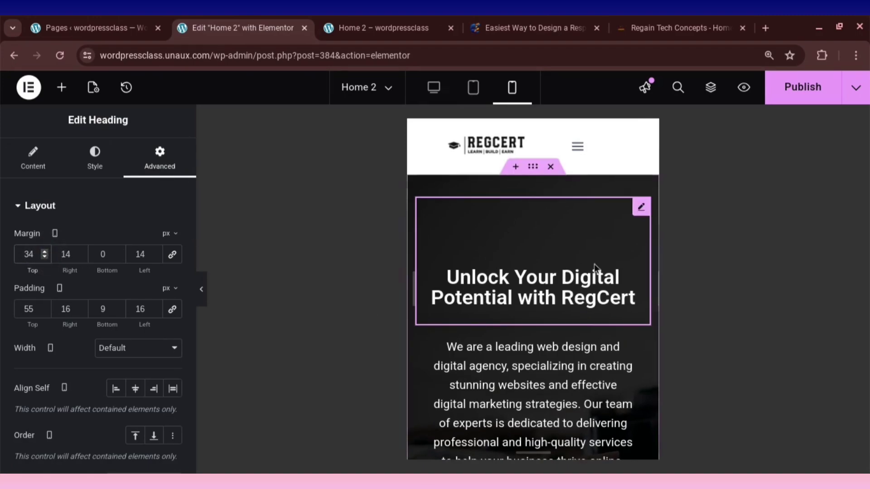
click(800, 87)
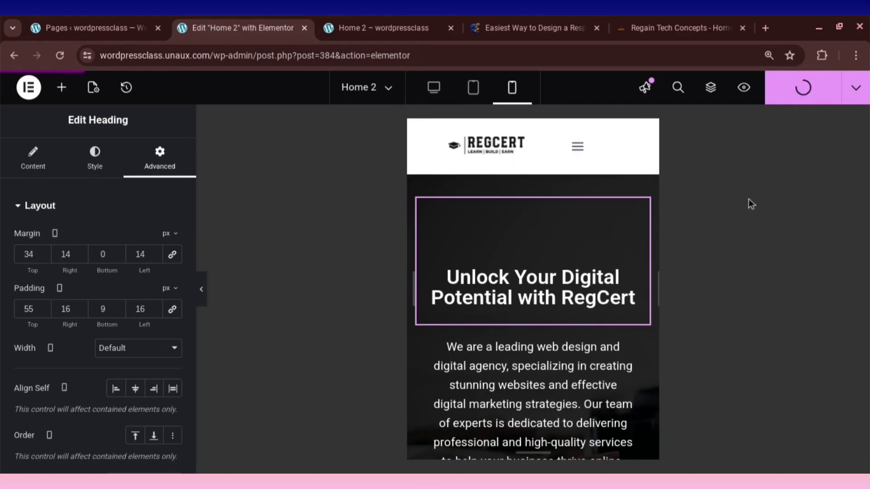
Unlink the hero paragraph's mobile margin and padding values, and set its left and right padding to 15 px each.
click(533, 394)
click(172, 254)
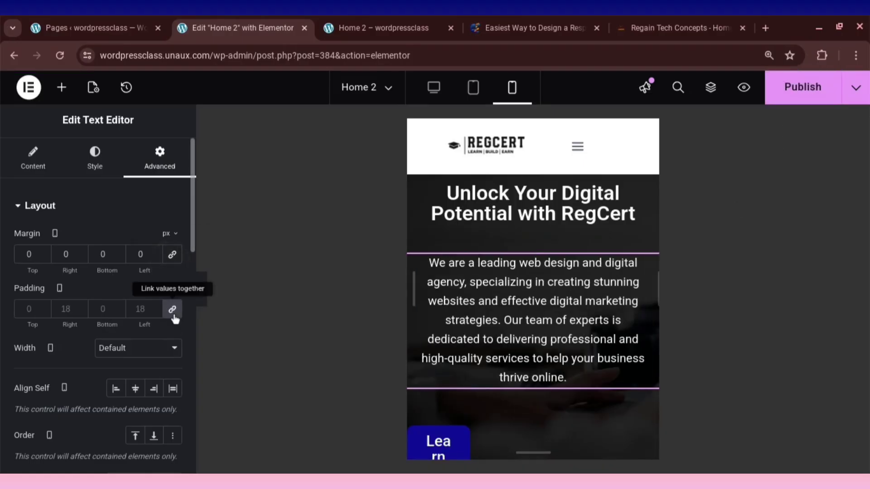
click(172, 309)
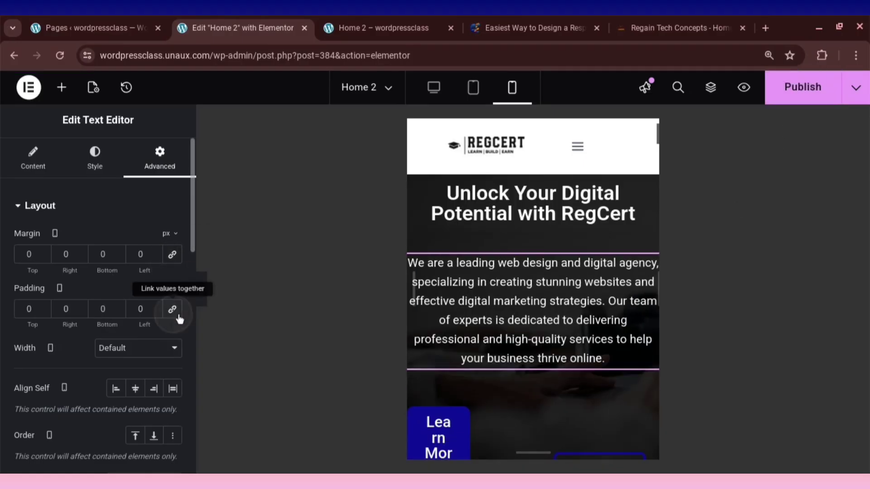
double_click(146, 309)
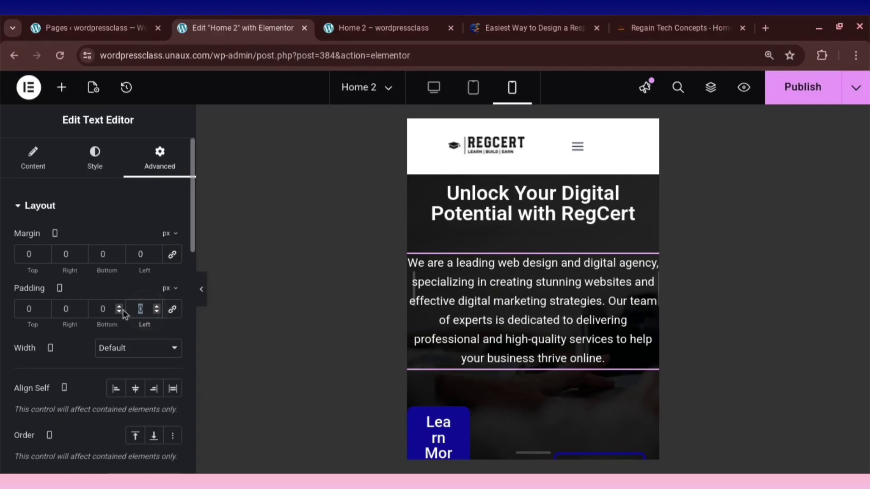
text(15)
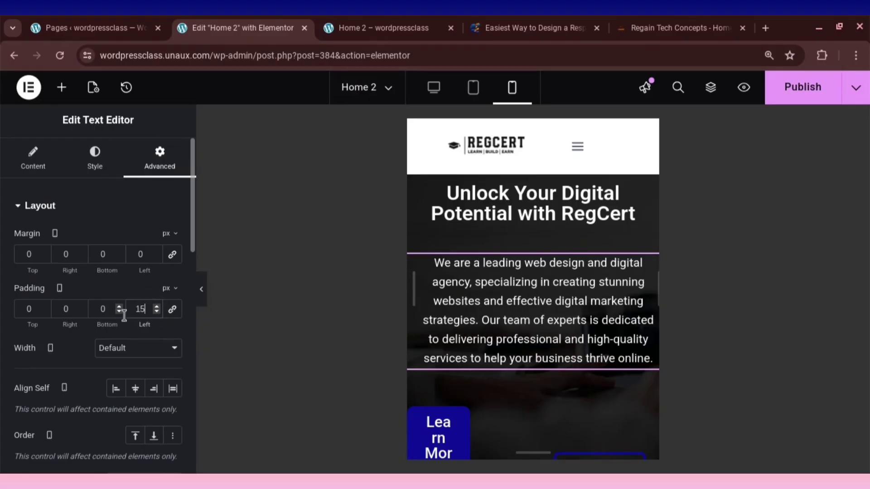
double_click(74, 308)
text(15)
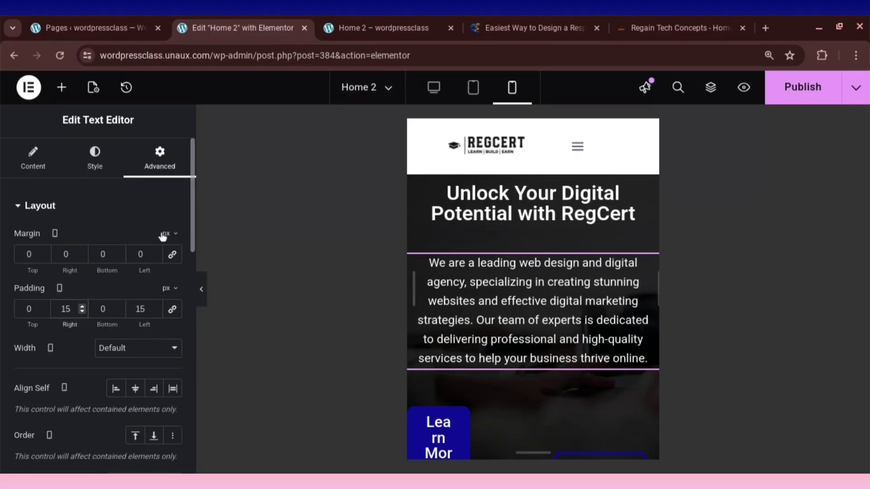
Set the hero paragraph's left and right mobile margins to 19 px each and publish the page.
double_click(145, 255)
text(15)
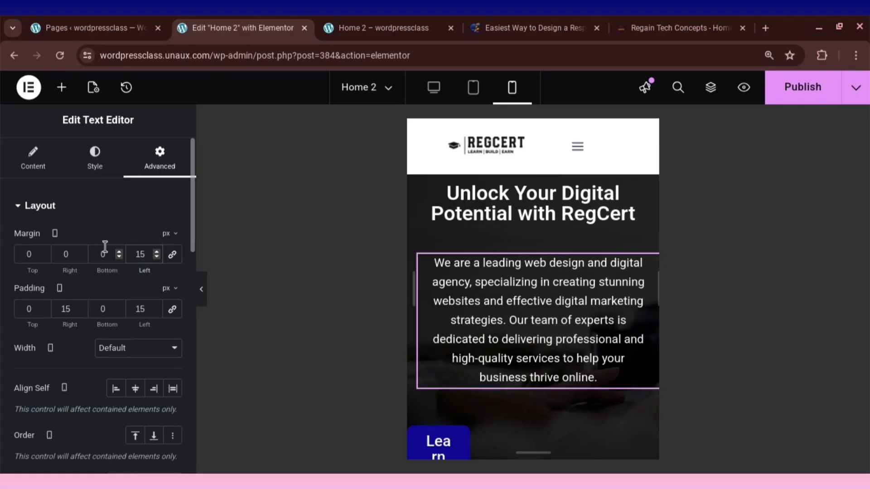
double_click(65, 254)
text(15)
click(83, 253)
click(82, 253)
click(82, 253)
click(83, 252)
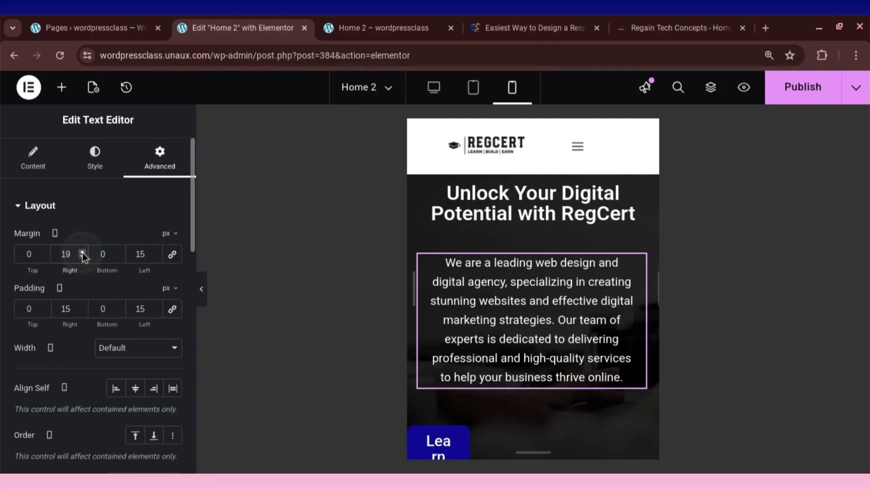
click(157, 252)
click(157, 252)
click(157, 252)
click(157, 252)
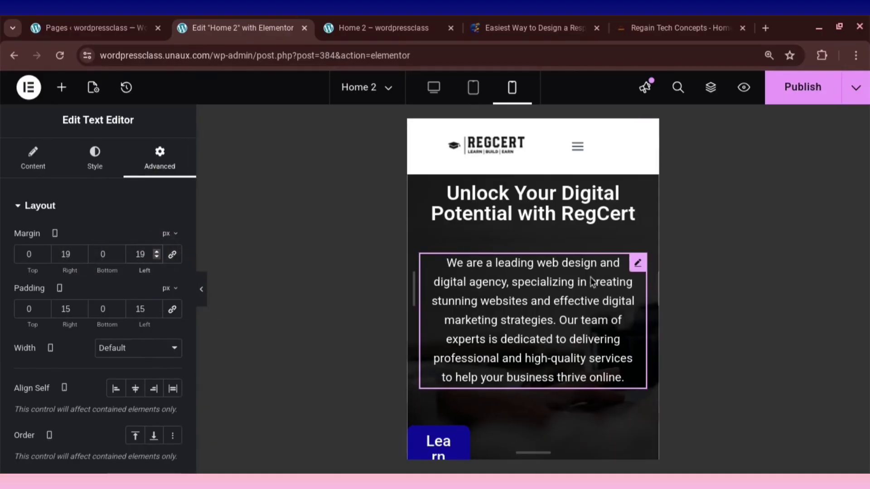
scroll(589, 317, down, 1)
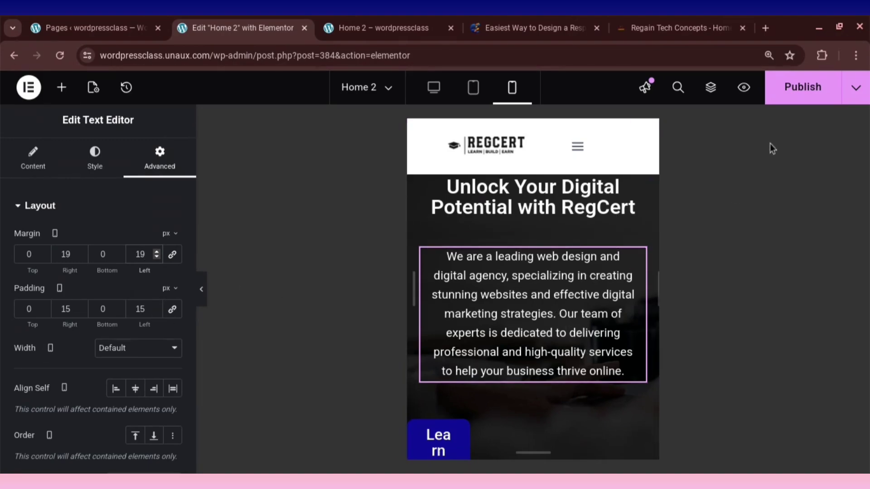
click(799, 101)
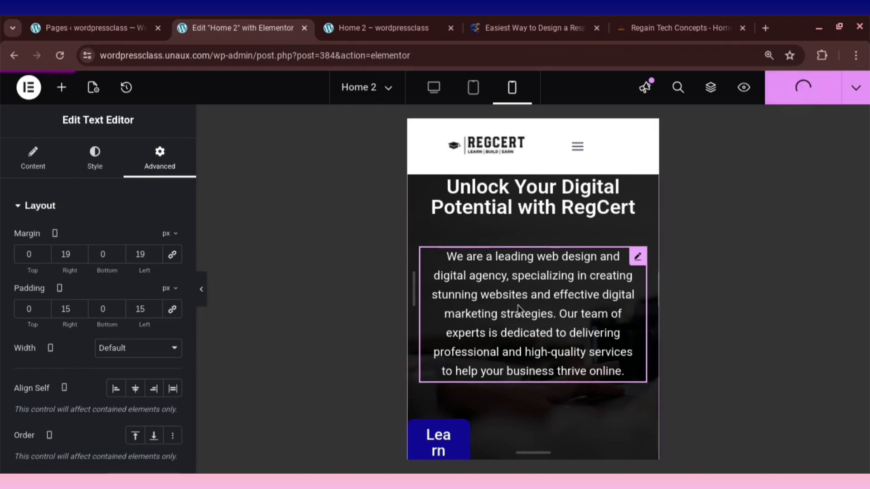
Increase the hero paragraph's left and right mobile padding to 19 px each and publish the page.
click(157, 307)
click(157, 308)
click(157, 307)
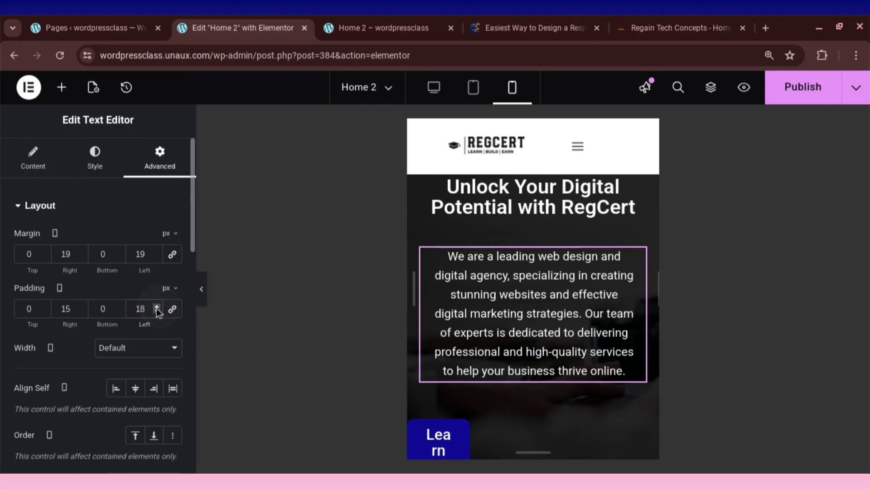
click(156, 308)
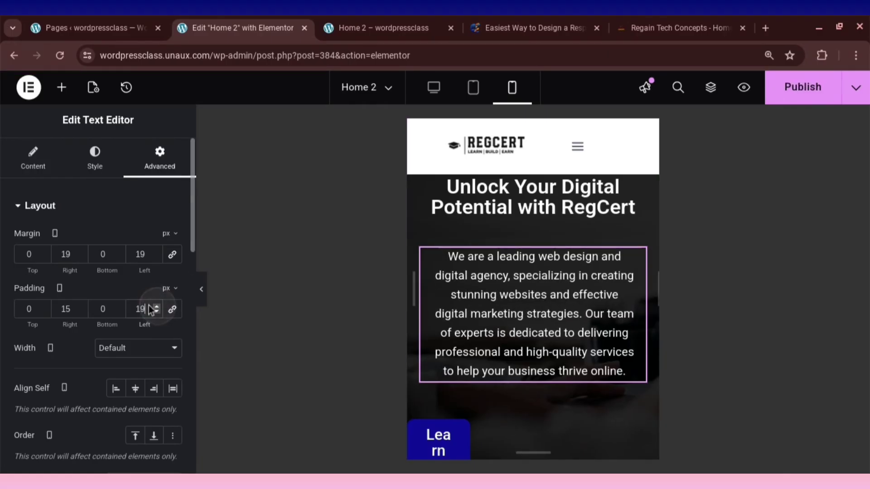
click(82, 307)
click(82, 307)
click(83, 307)
click(83, 307)
scroll(542, 368, down, 1)
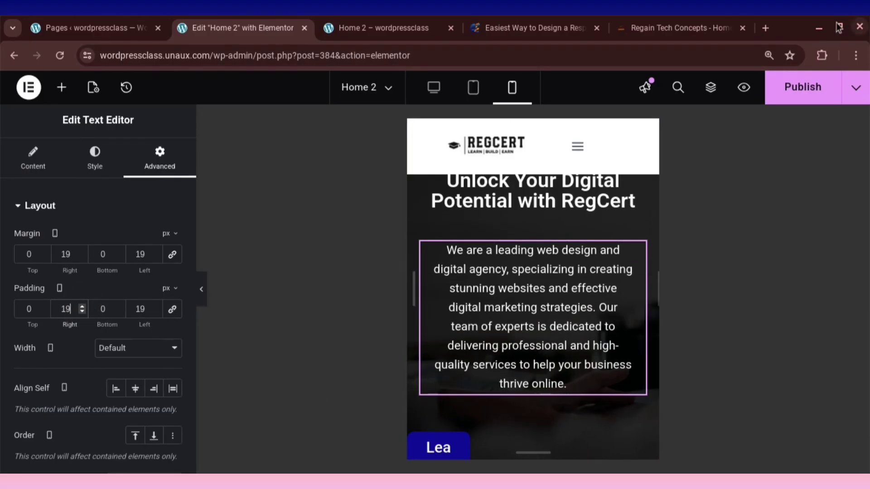
click(806, 95)
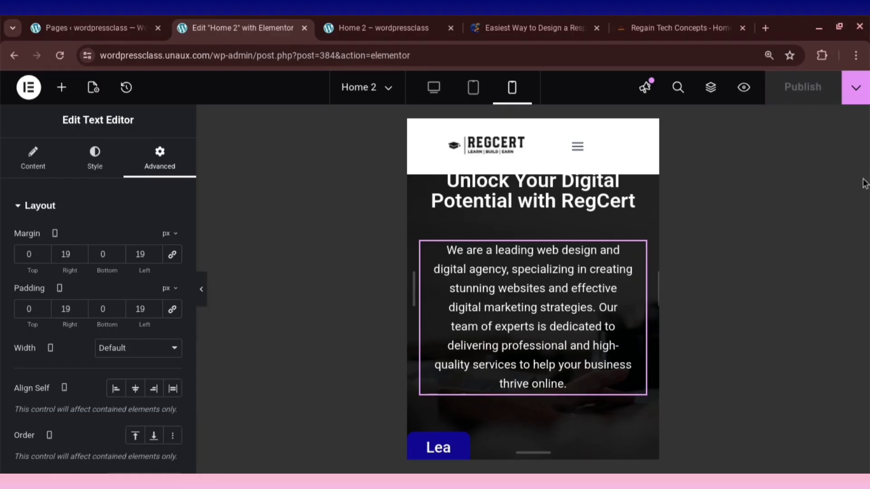
Unlink the Learn More button's mobile margin and padding values so that all of them are 0.
scroll(495, 352, down, 3)
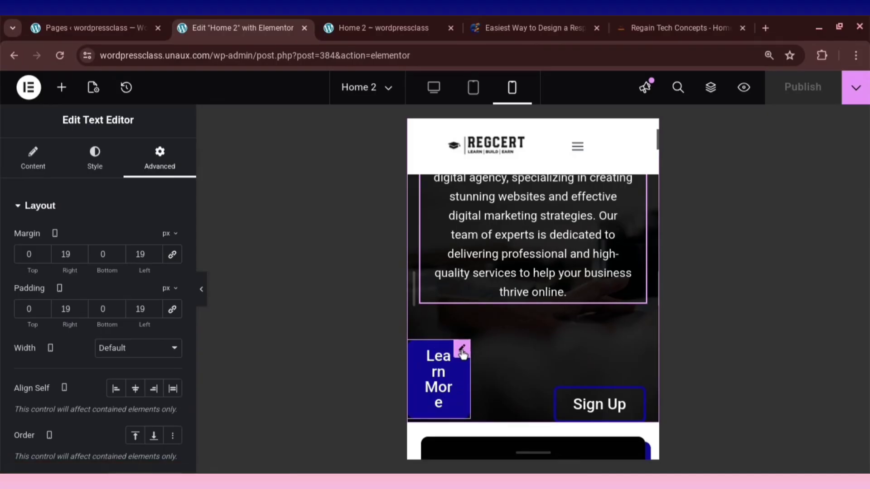
click(433, 349)
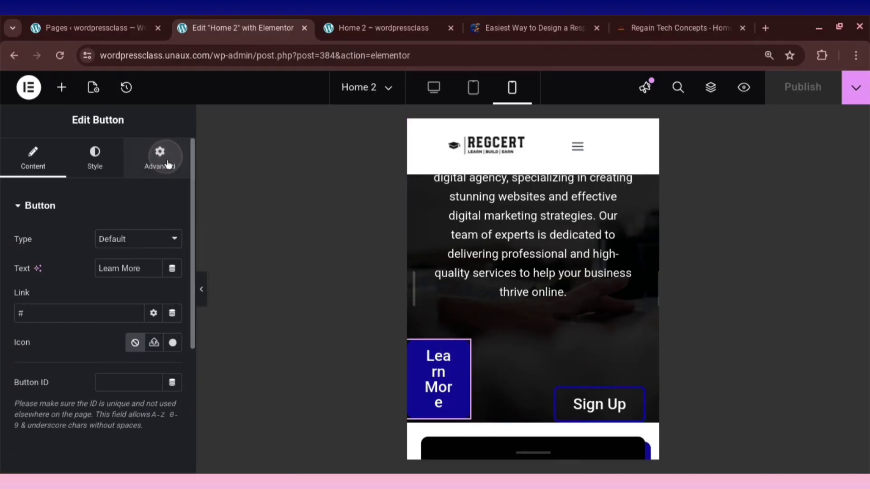
click(161, 168)
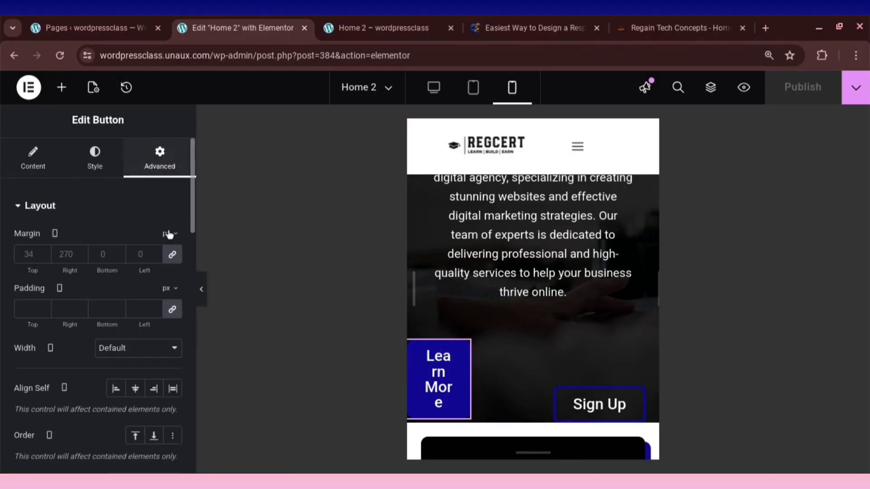
click(171, 254)
click(172, 309)
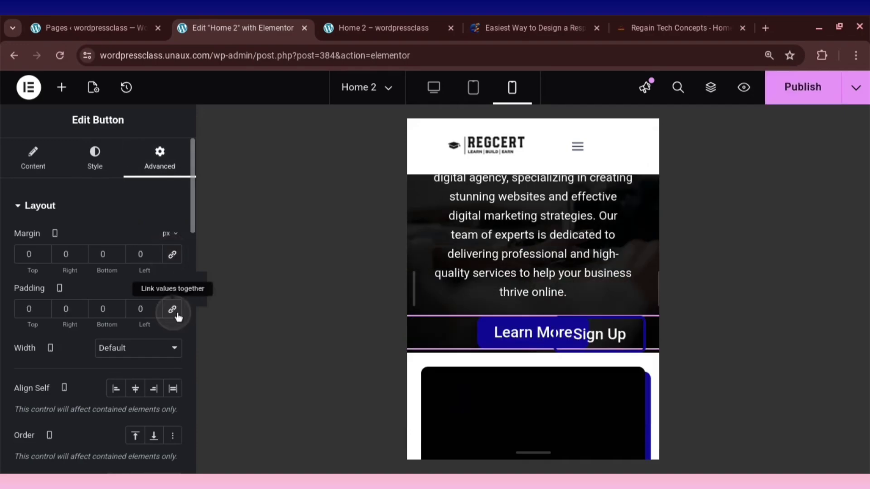
Unlink the Sign Up button's mobile margin and padding values so all are 0, and check both buttons in the preview.
click(651, 327)
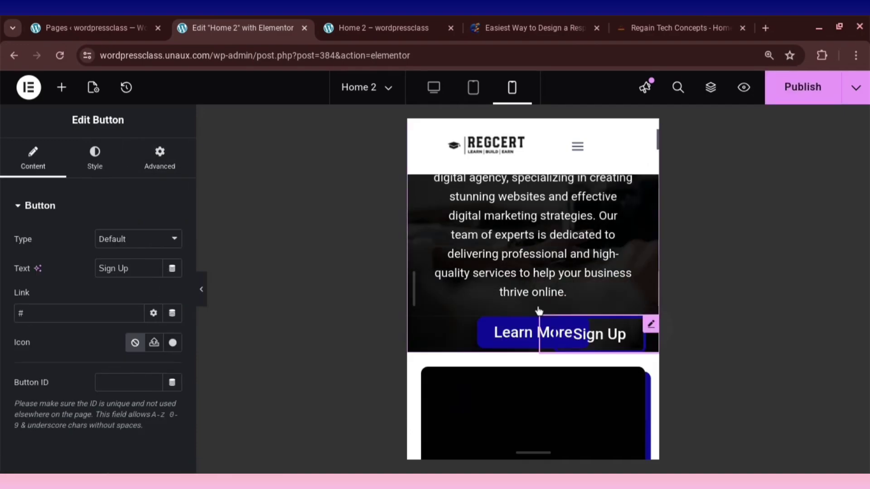
click(176, 165)
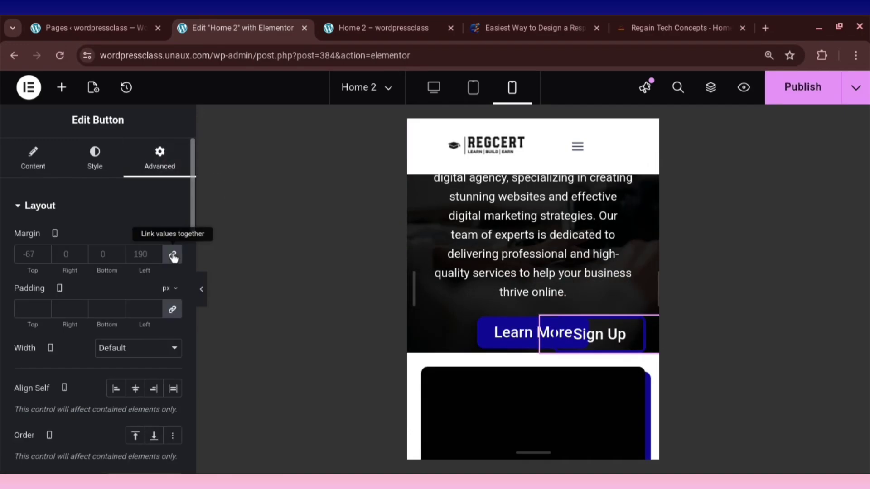
click(172, 254)
click(169, 312)
scroll(570, 352, down, 2)
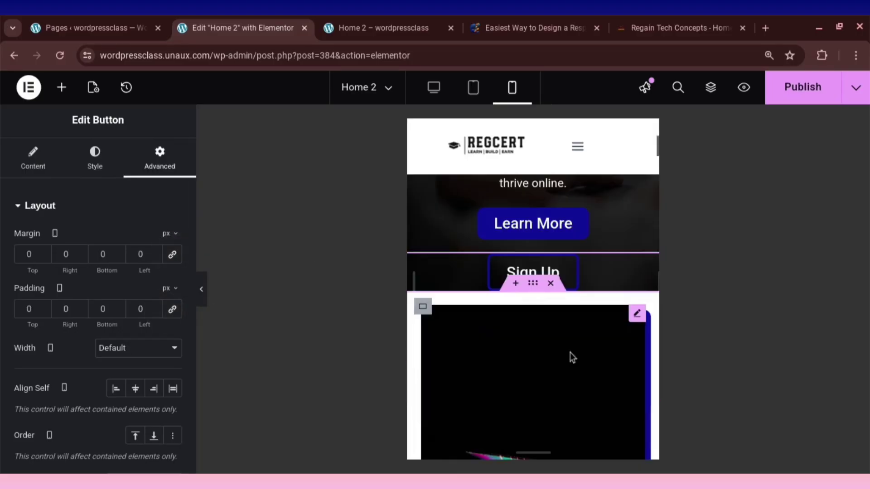
scroll(535, 289, up, 2)
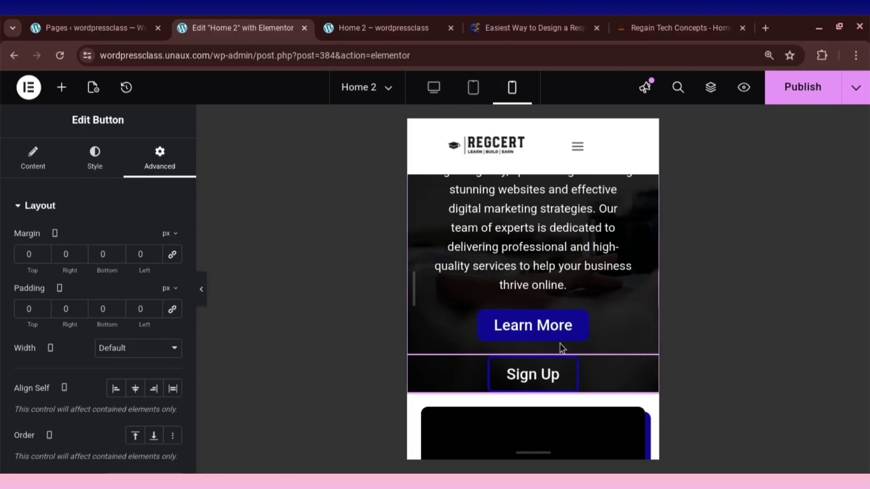
Set the Learn More button's mobile font size to 18 px.
click(651, 319)
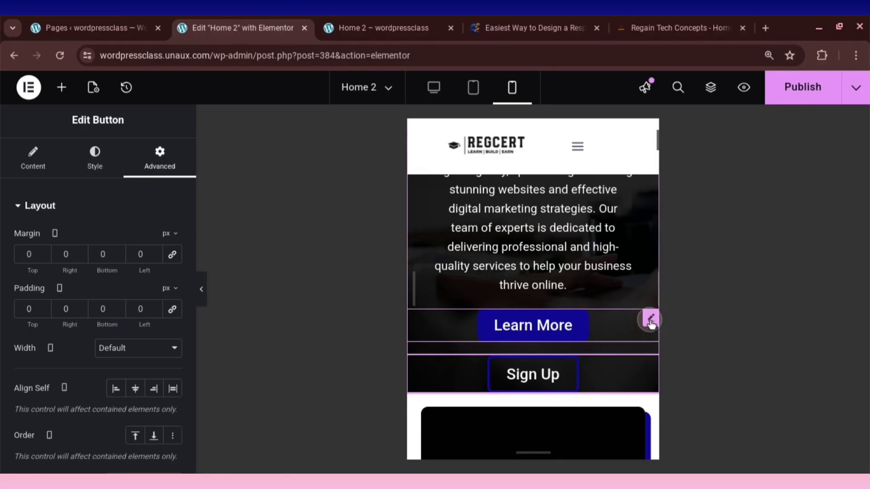
click(94, 168)
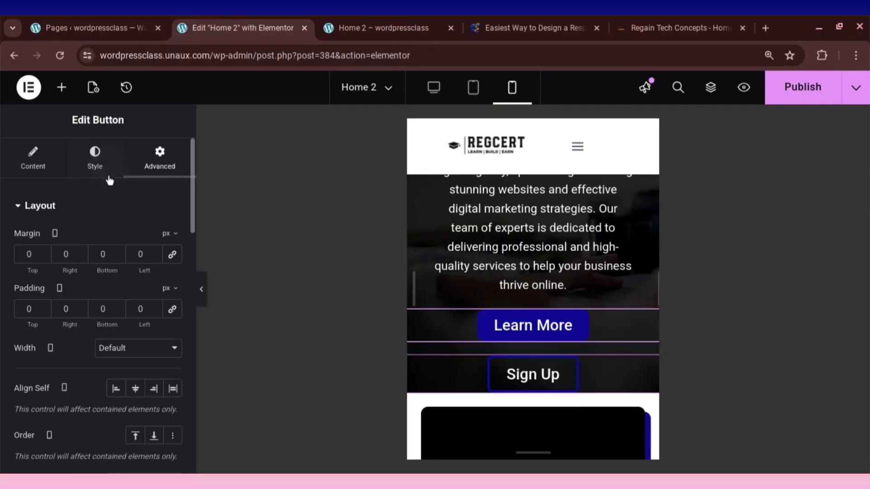
click(94, 164)
click(95, 167)
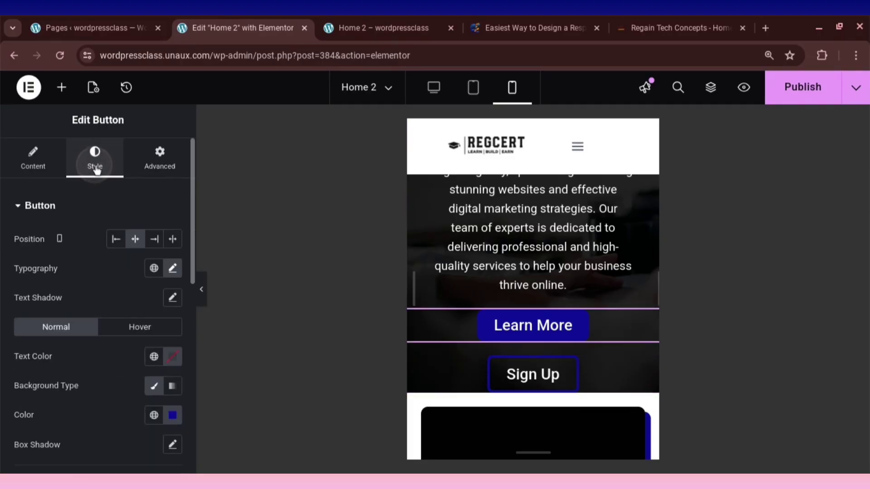
click(172, 268)
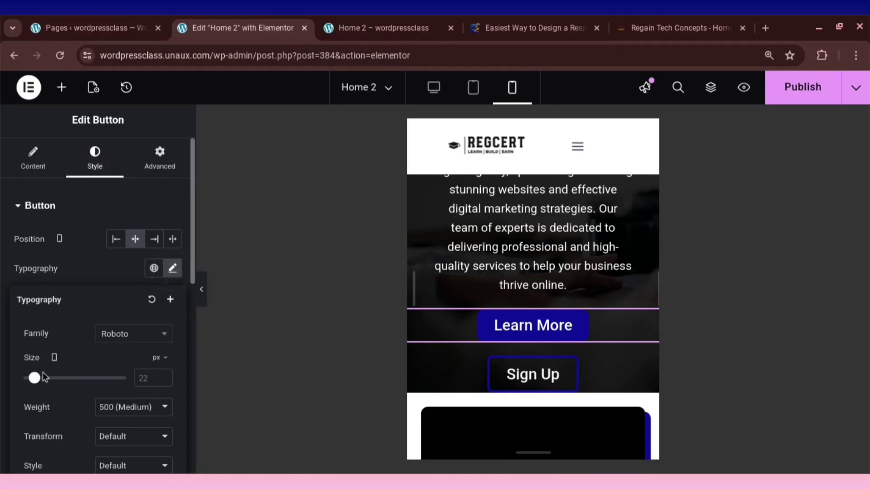
click(144, 378)
text(18)
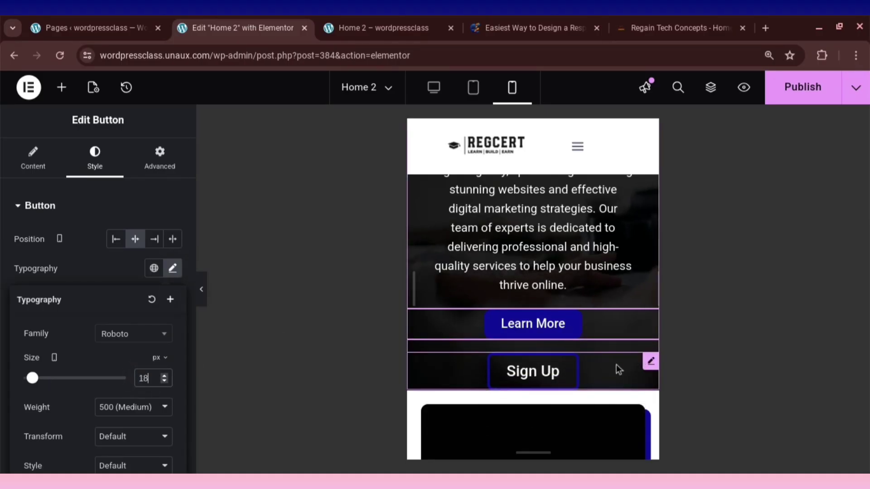
Set the Sign Up button's mobile font size to 18 px and publish the page.
click(648, 363)
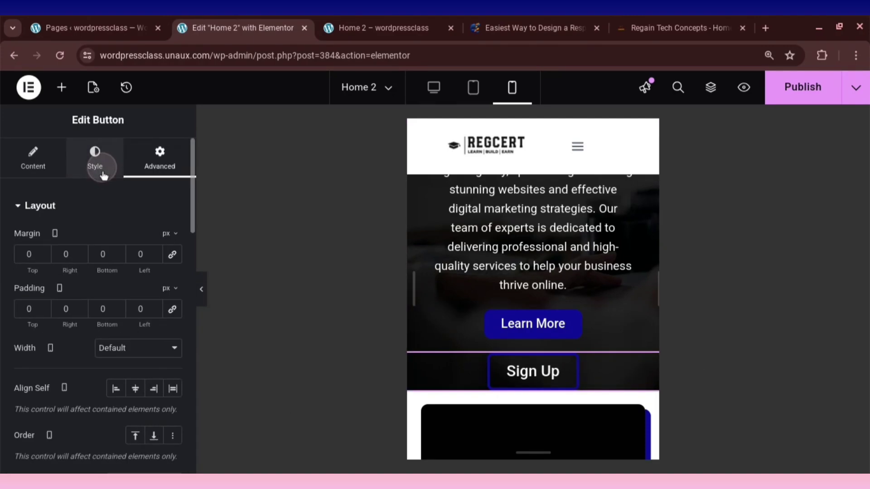
click(94, 159)
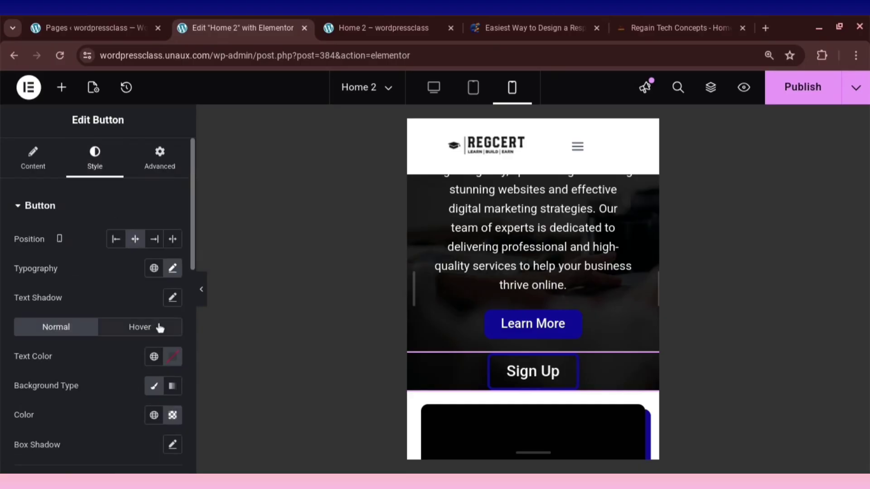
click(174, 269)
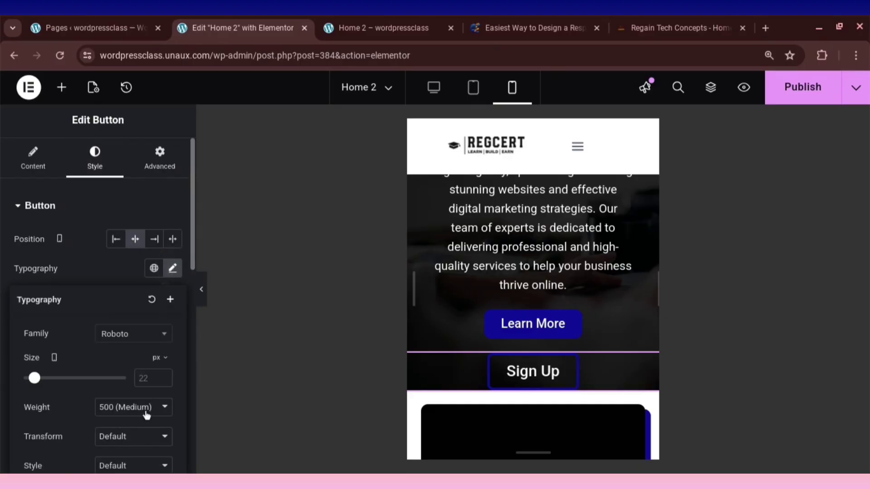
text(18)
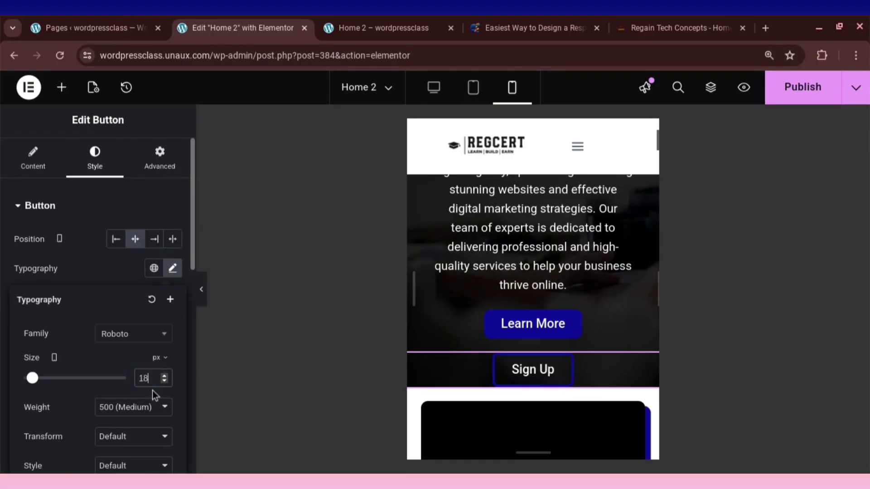
click(799, 101)
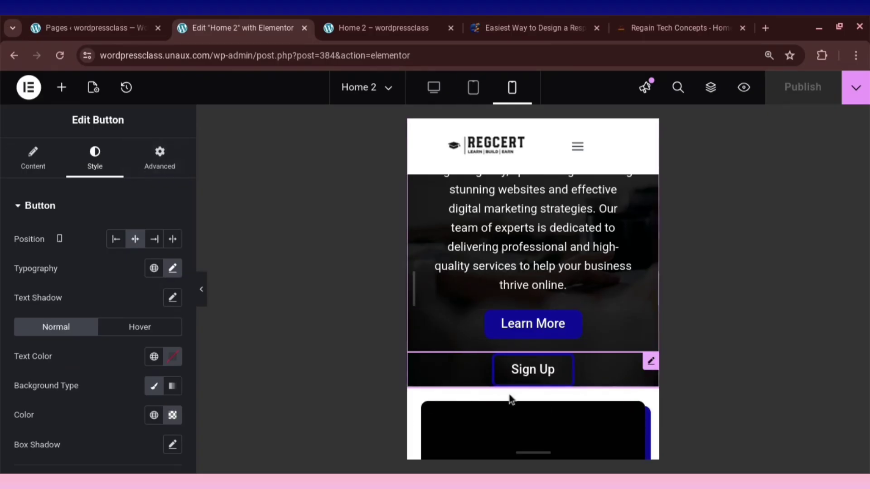
Select the hero section's container and open its mobile margin and padding settings.
scroll(540, 208, up, 5)
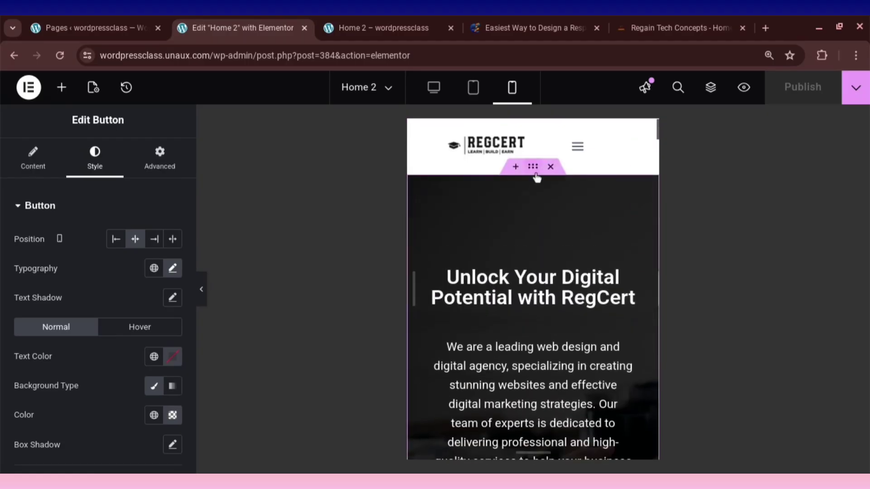
scroll(544, 317, down, 5)
click(549, 357)
scroll(550, 357, down, 1)
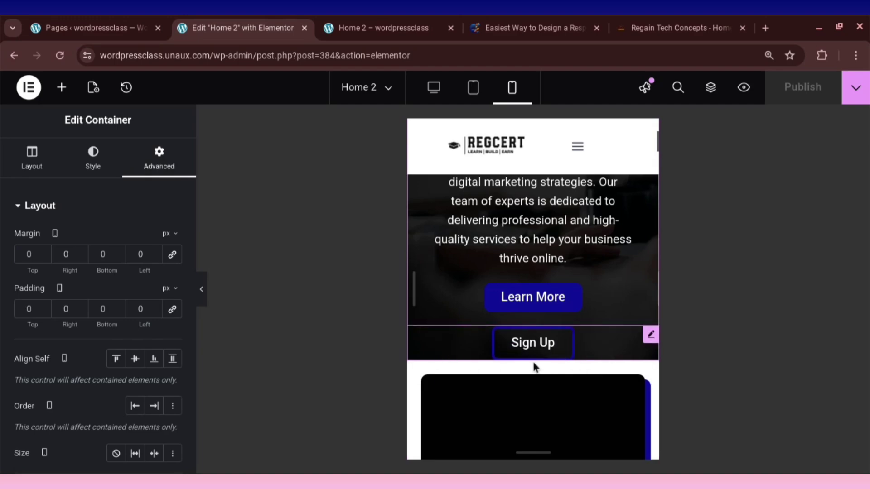
Try adding 30 px of top padding and some top margin to the hero container in the mobile view.
click(27, 308)
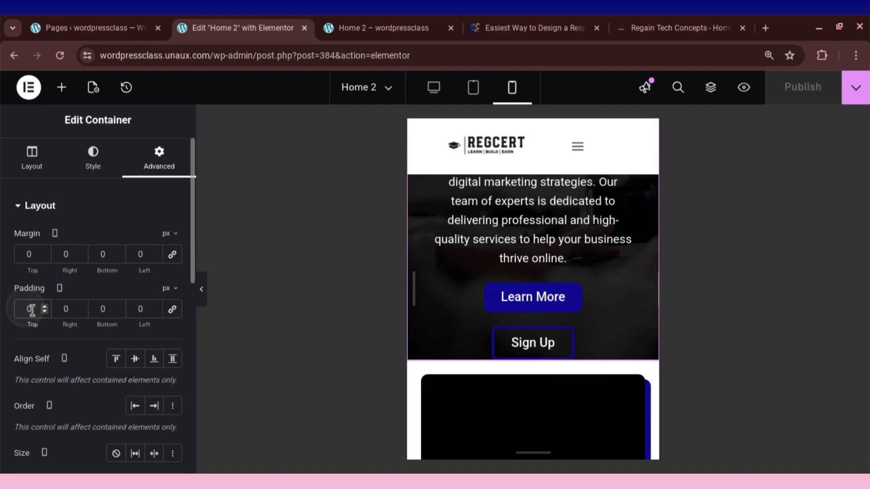
text(3)
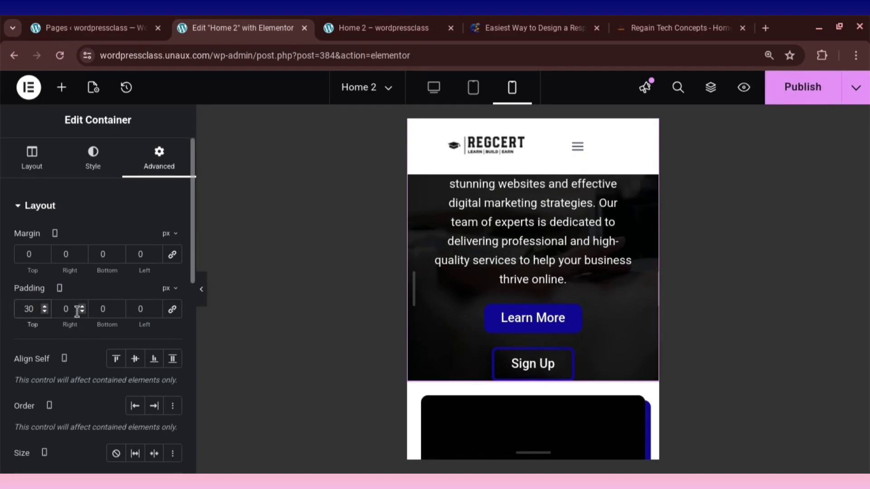
key(BackSpace)
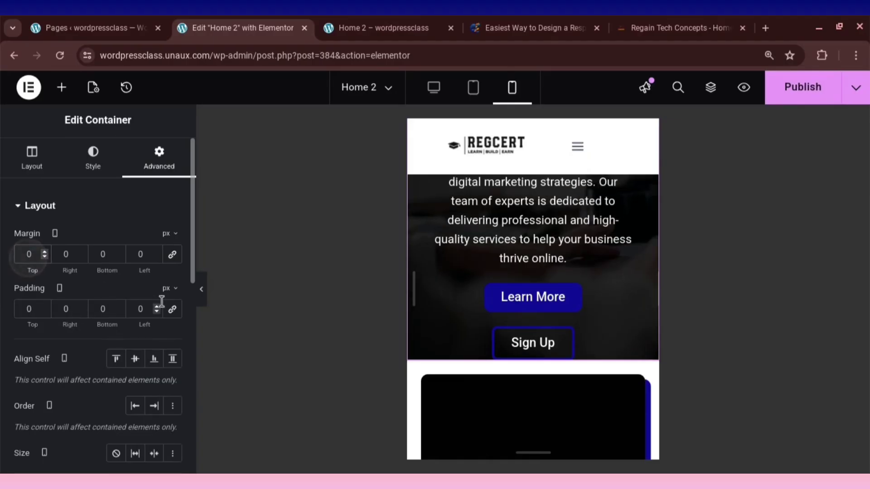
text(3)
key(BackSpace)
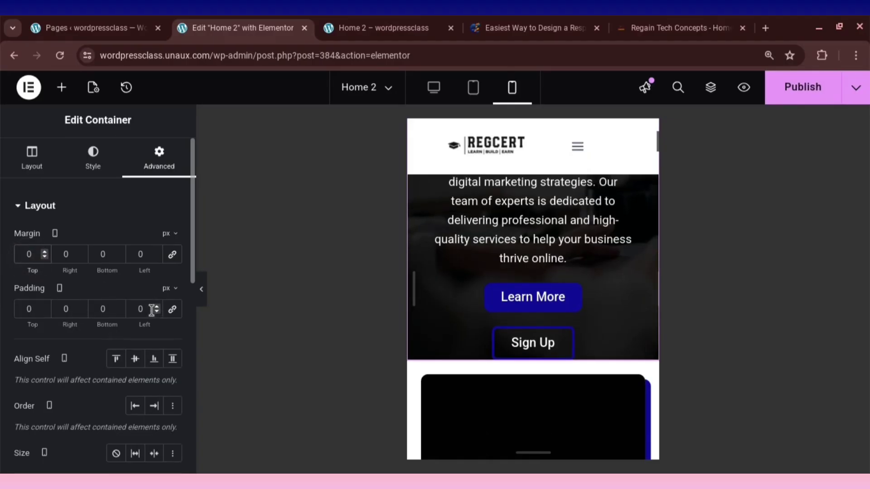
Set the hero container's bottom mobile padding to 40 px and publish the page.
click(98, 311)
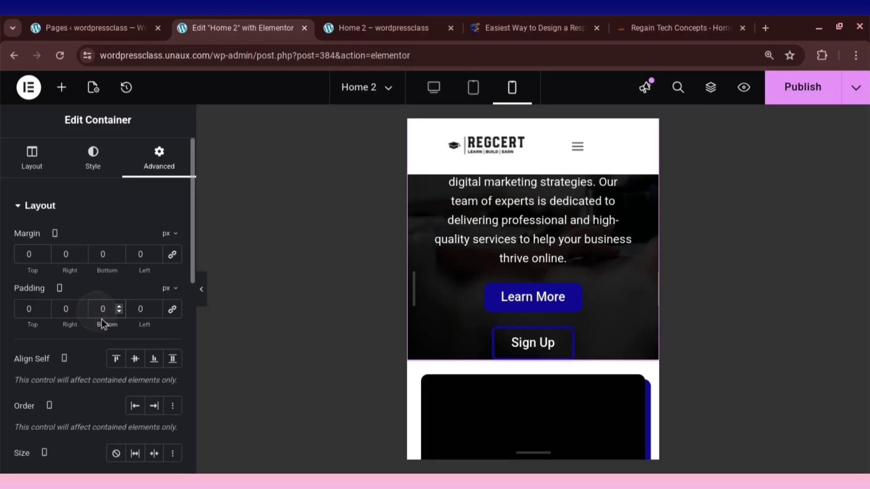
text(3)
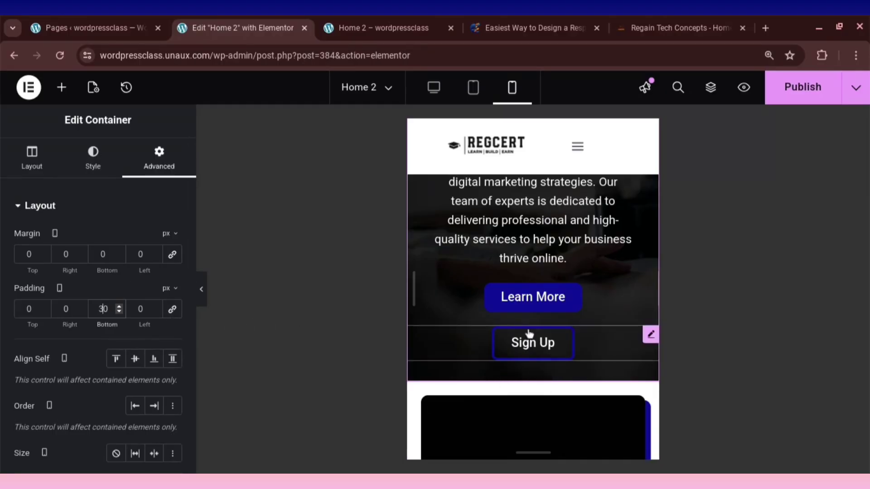
click(804, 102)
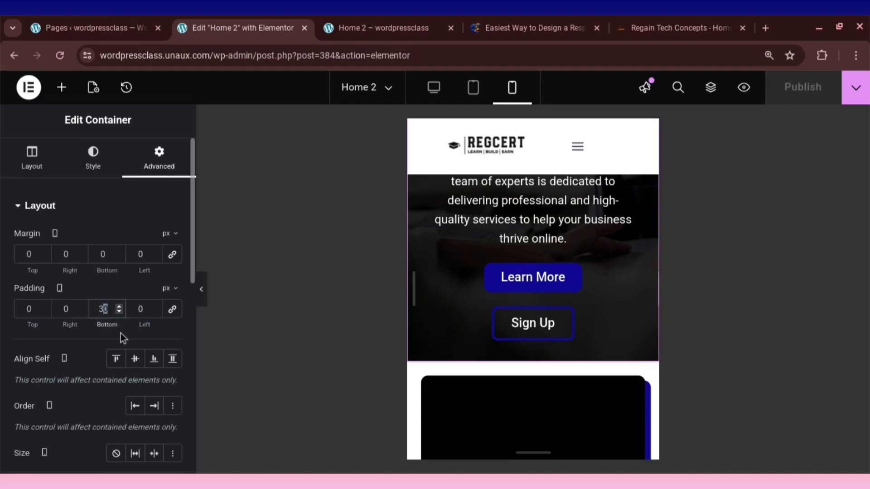
text(5)
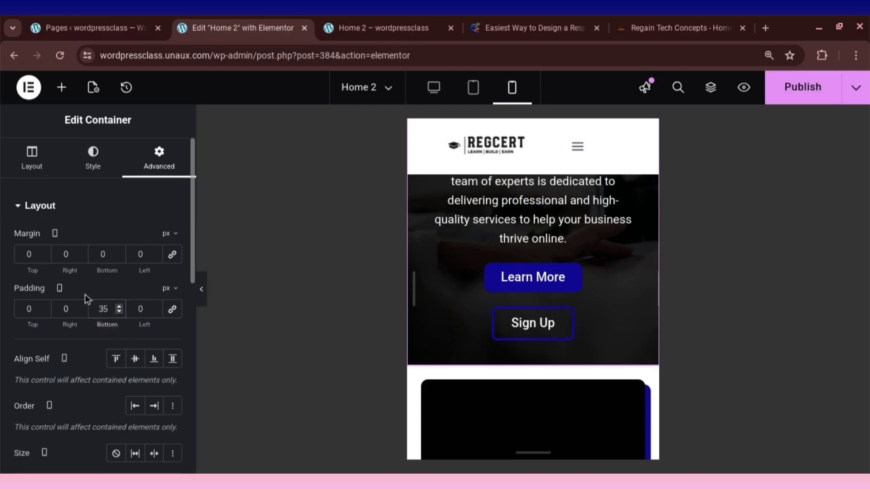
key(BackSpace)
key(BackSpace)
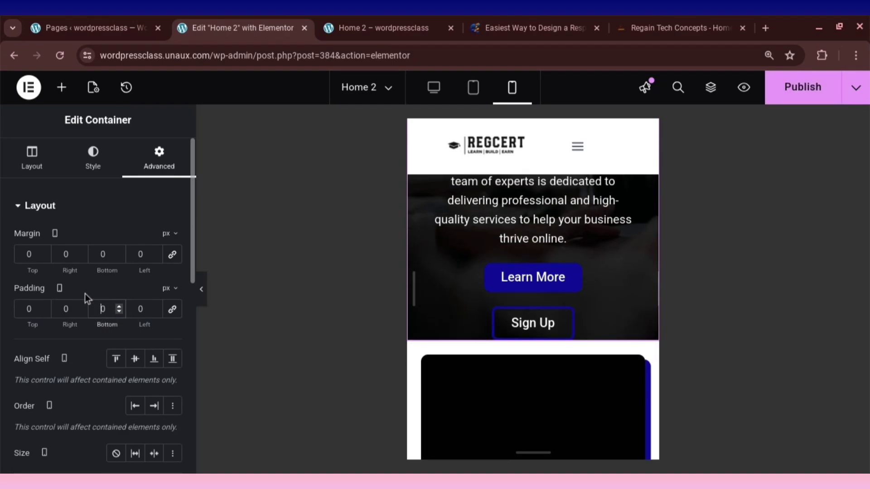
text(40)
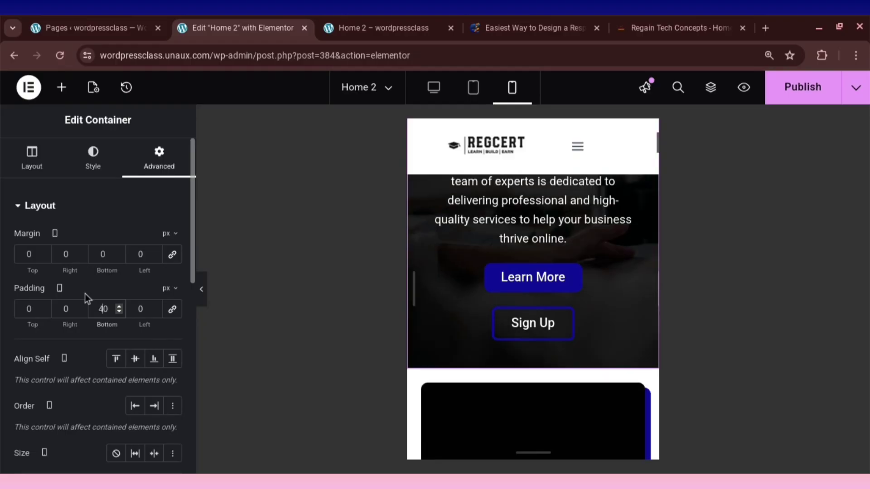
click(813, 94)
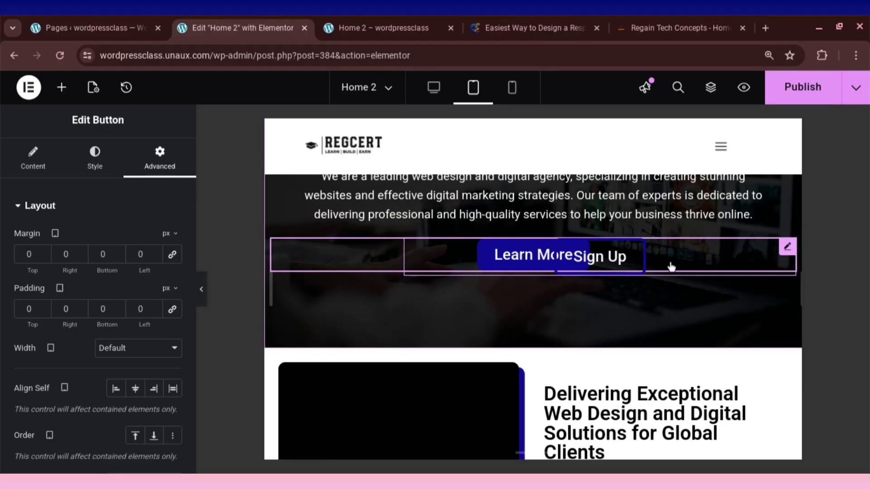
Unlink the Sign Up button's tablet margin values so all sides are 0, publish the page and review the hero section.
click(107, 159)
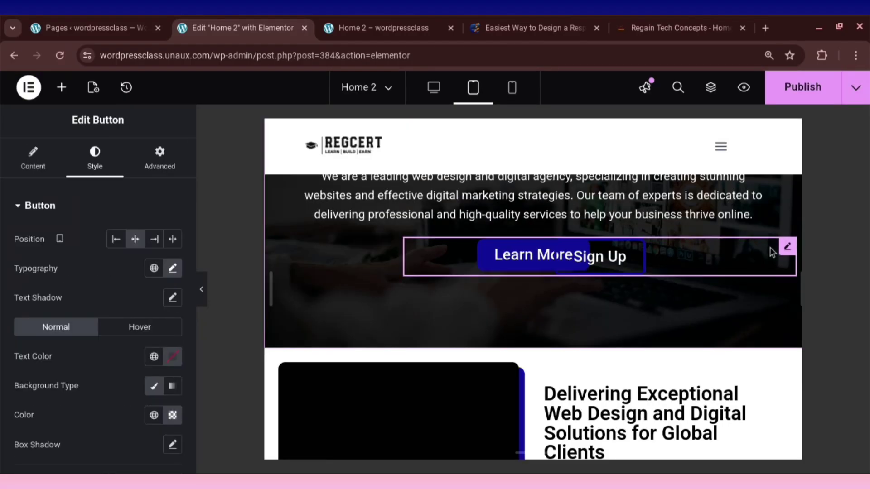
click(172, 254)
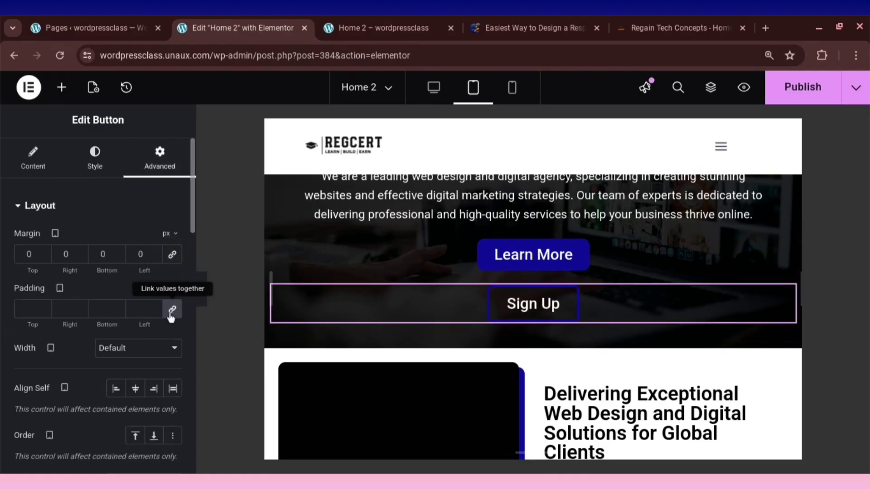
click(172, 310)
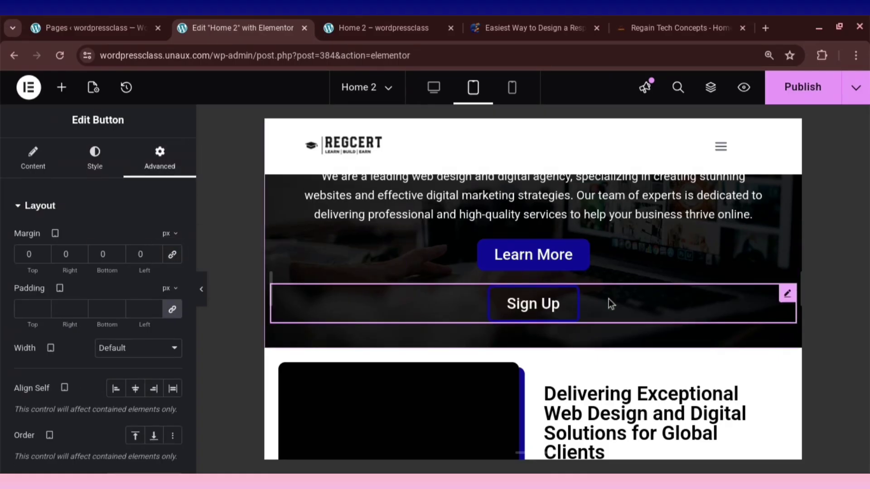
click(813, 92)
scroll(567, 259, up, 4)
scroll(592, 264, down, 4)
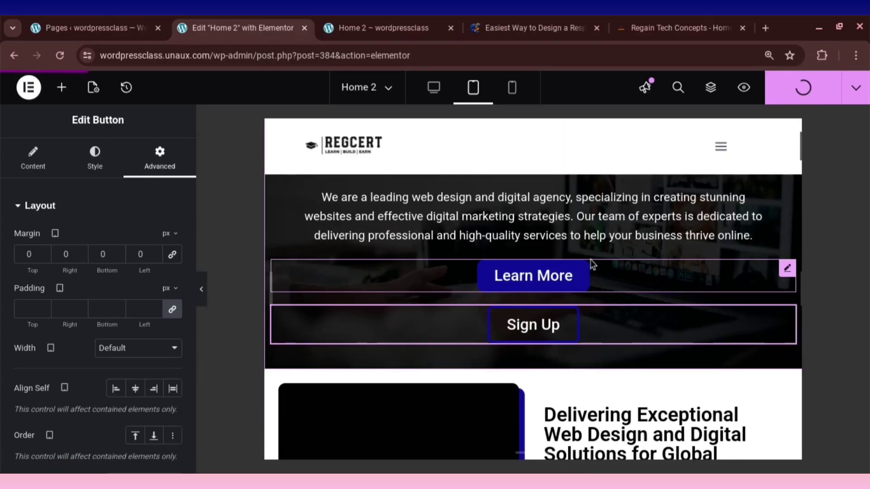
scroll(597, 256, up, 2)
scroll(597, 256, up, 2)
Unlink the tablet margin and padding values of the section container below the hero so all of them are 0.
scroll(594, 252, down, 5)
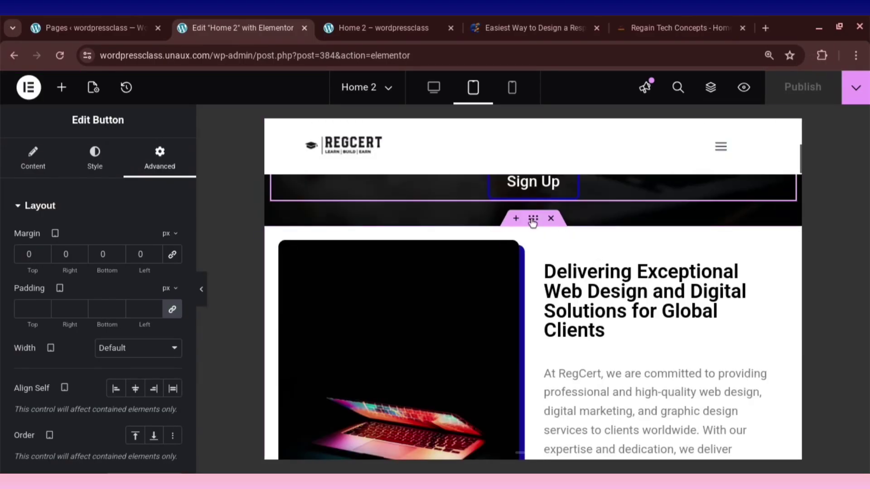
click(161, 157)
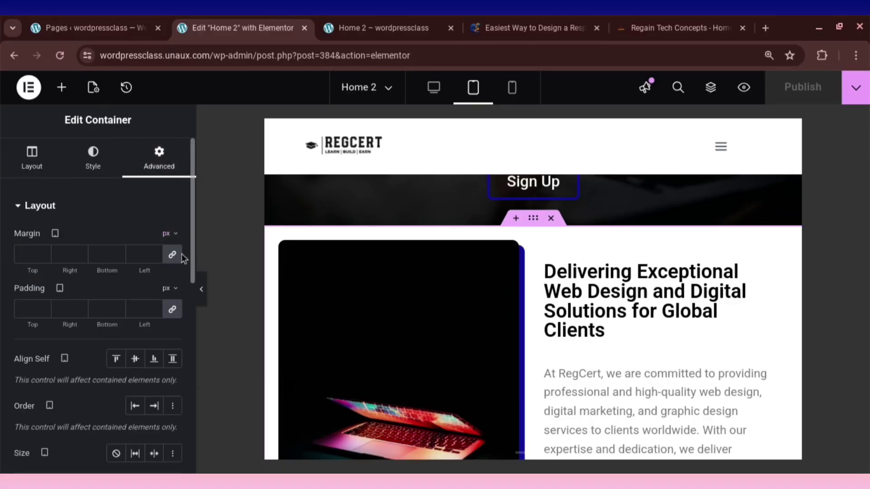
click(173, 255)
click(172, 310)
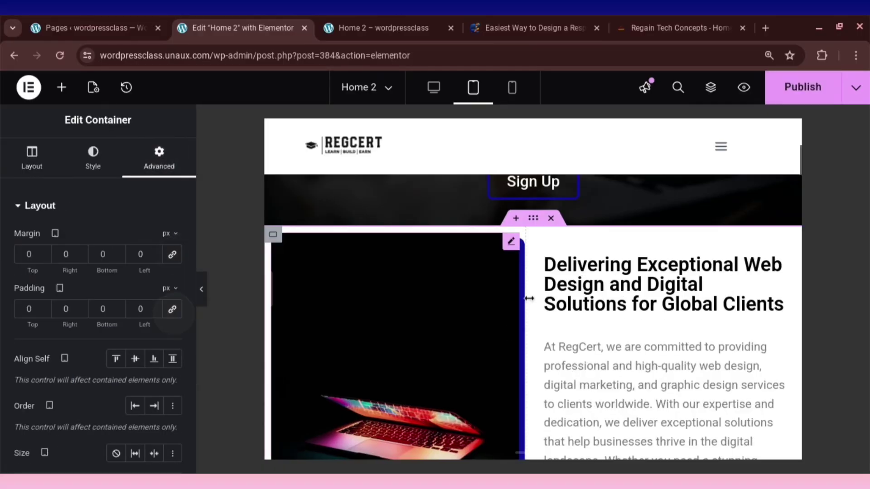
scroll(590, 301, down, 1)
scroll(512, 252, up, 1)
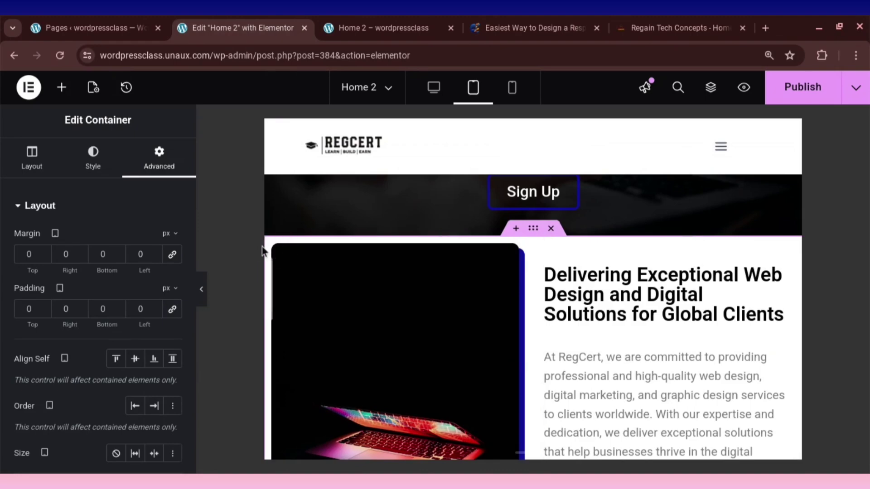
Unlink the tablet margin and padding values of the laptop image and the neighbouring text container so all of them are 0.
click(316, 279)
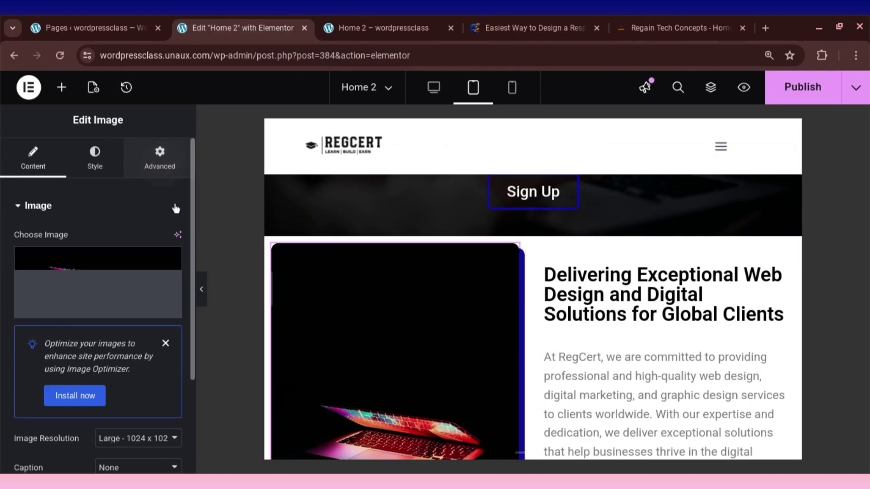
scroll(526, 277, down, 1)
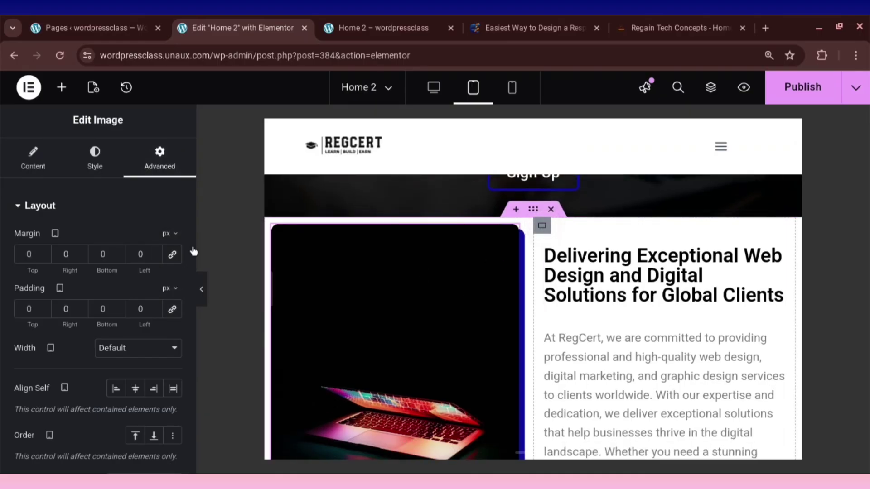
click(168, 166)
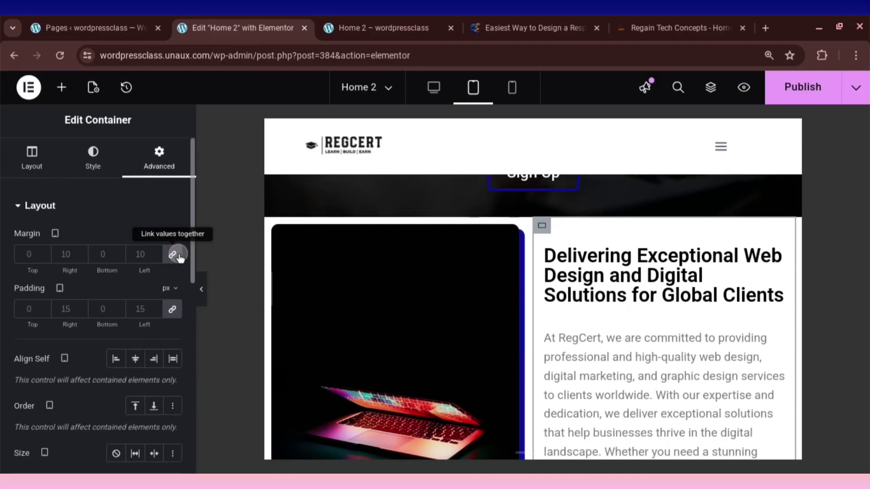
click(173, 309)
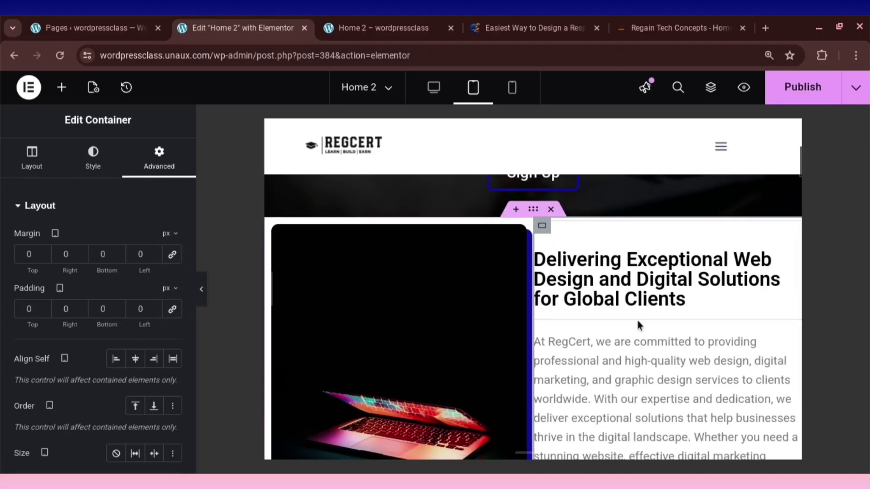
Unlink the tablet margin and padding values of the "Delivering Exceptional Web Design" heading so all of them are 0.
scroll(646, 323, up, 3)
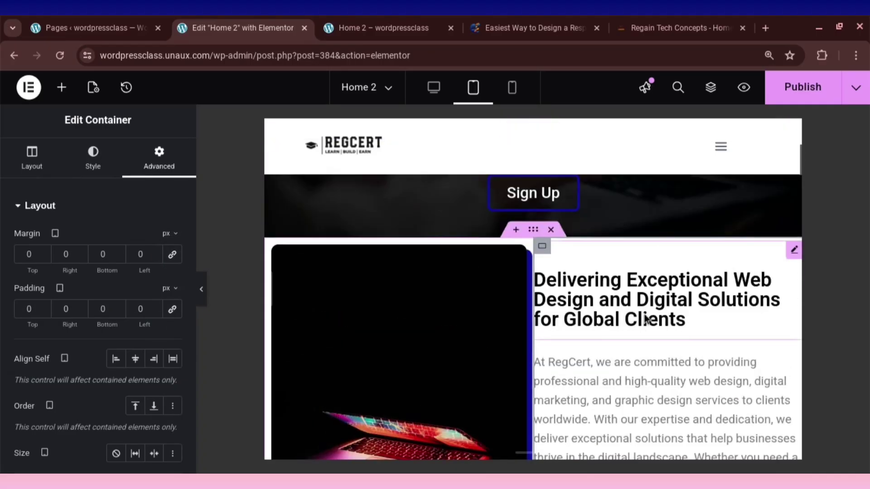
scroll(632, 290, down, 1)
click(159, 157)
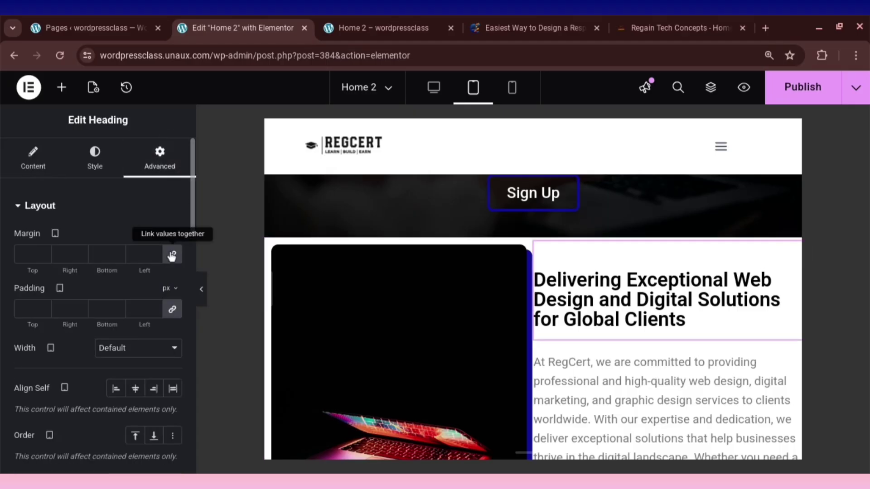
click(172, 254)
click(172, 311)
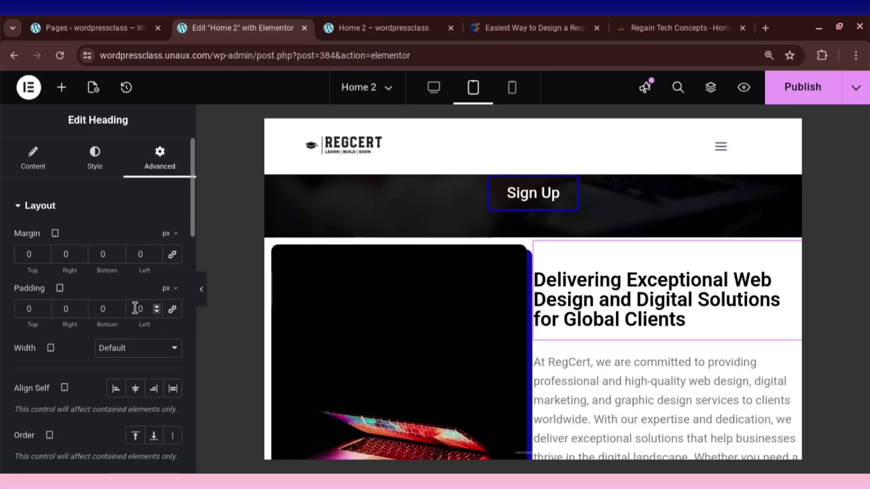
Set the heading's left and right tablet padding to 15 px each.
click(135, 308)
text(30)
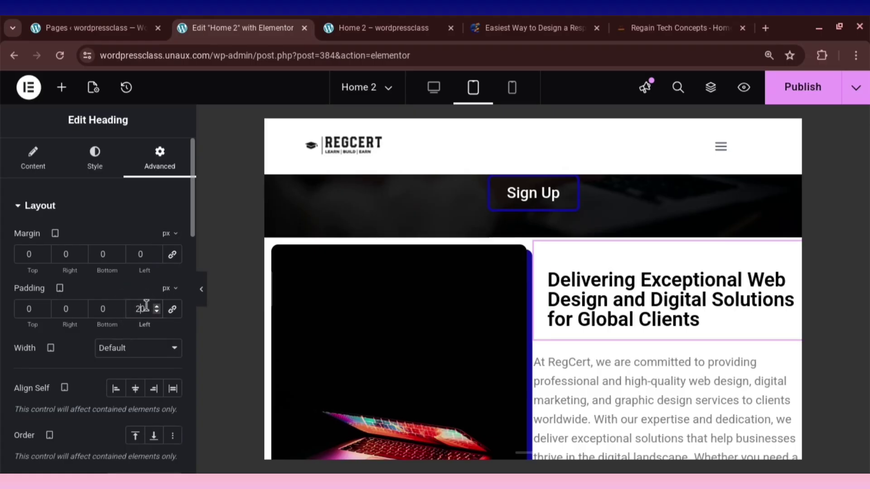
key(BackSpace)
text(10)
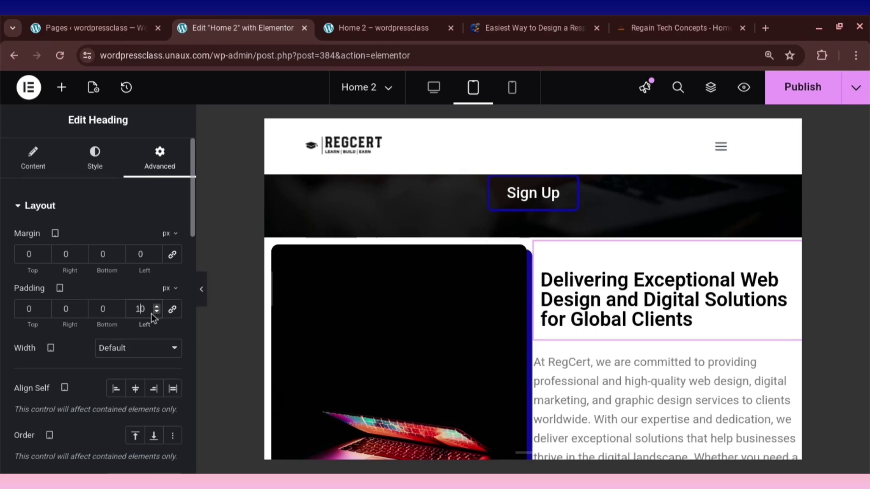
key(BackSpace)
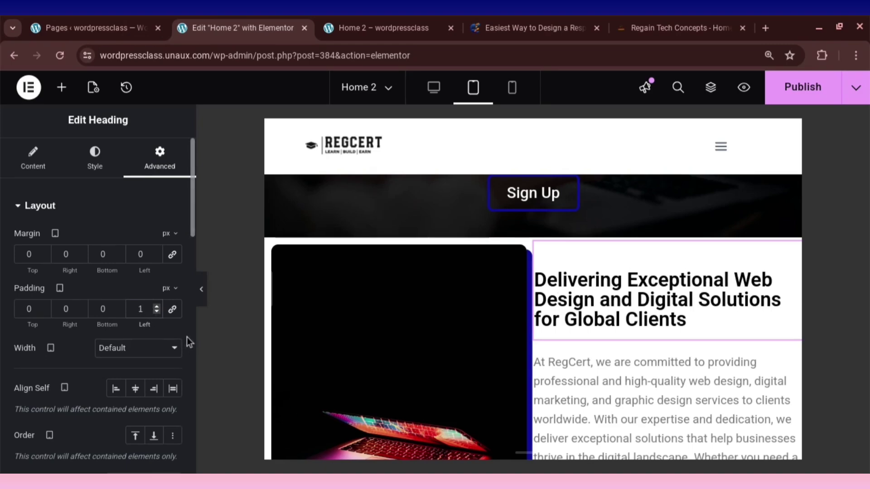
text(5)
double_click(71, 311)
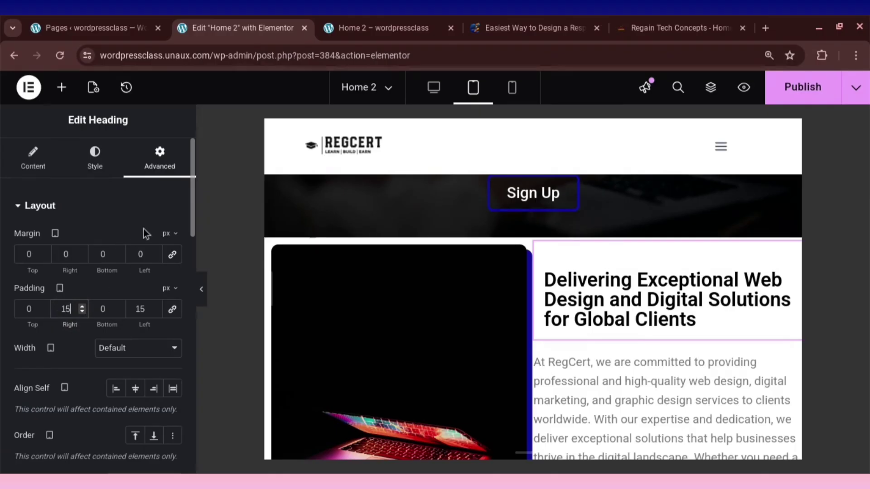
Try a left tablet margin of 15 px on the heading and reset it to 0.
double_click(135, 256)
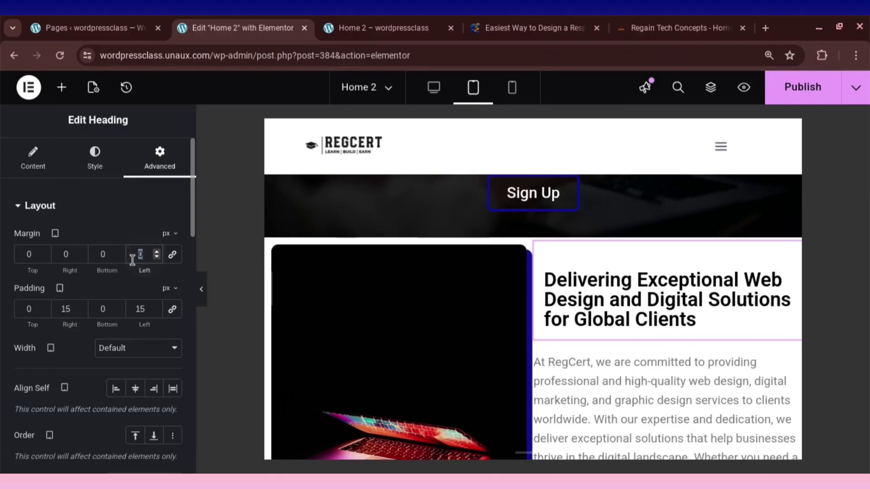
text(15)
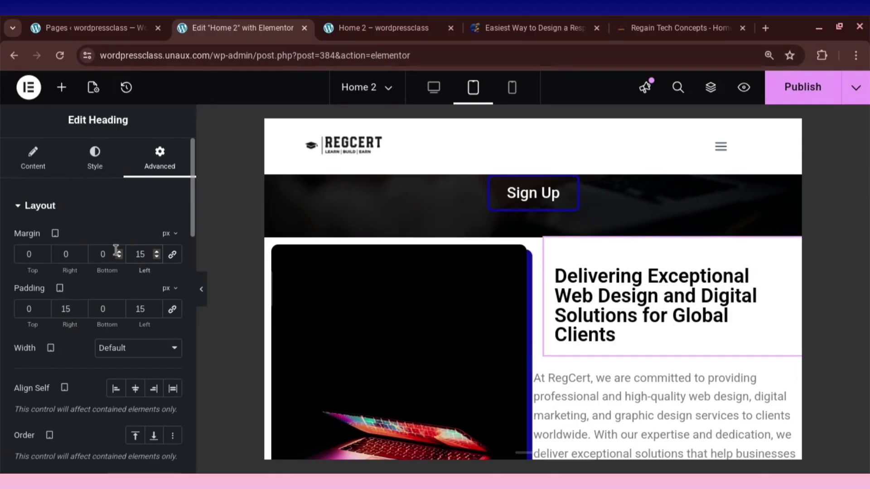
double_click(146, 254)
text(0)
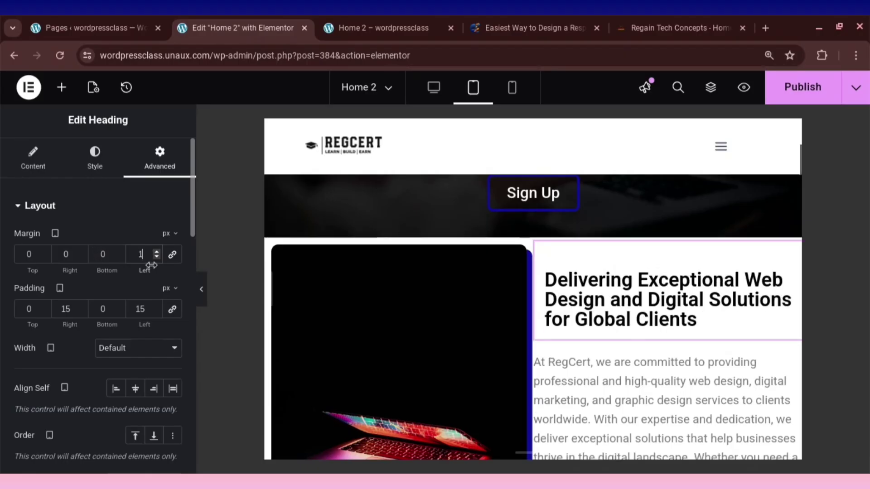
Unlink the tablet margin and padding values of the paragraph below the heading so all of them are 0.
scroll(606, 264, down, 3)
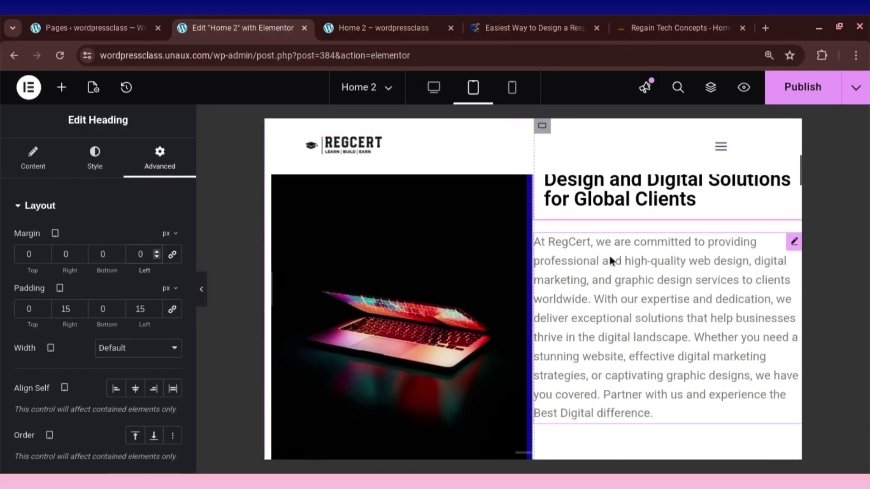
scroll(608, 254, up, 4)
scroll(597, 255, down, 4)
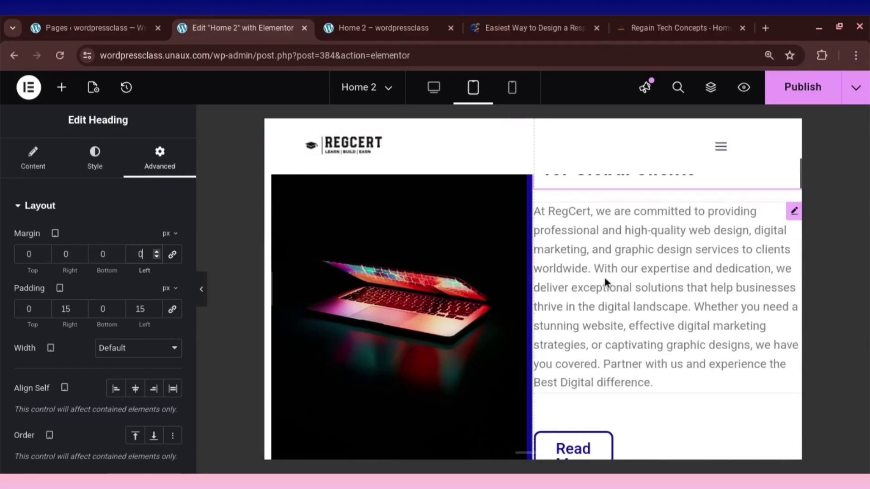
scroll(604, 284, up, 2)
click(624, 305)
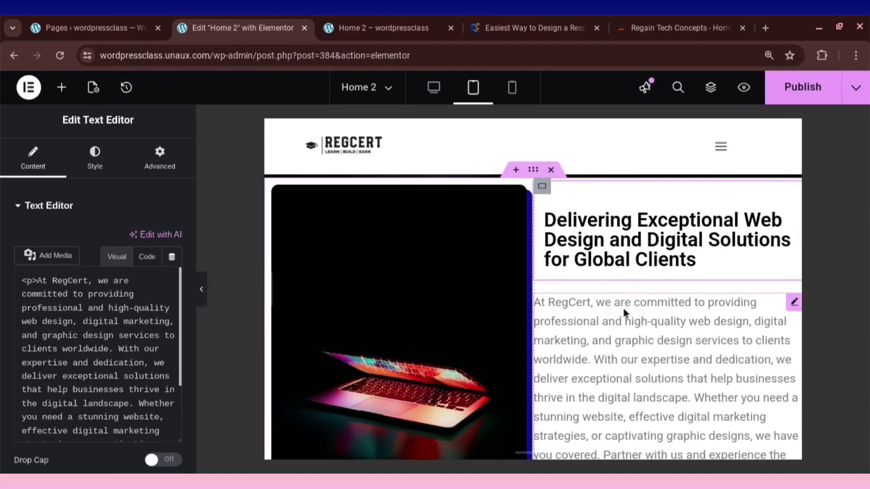
click(154, 168)
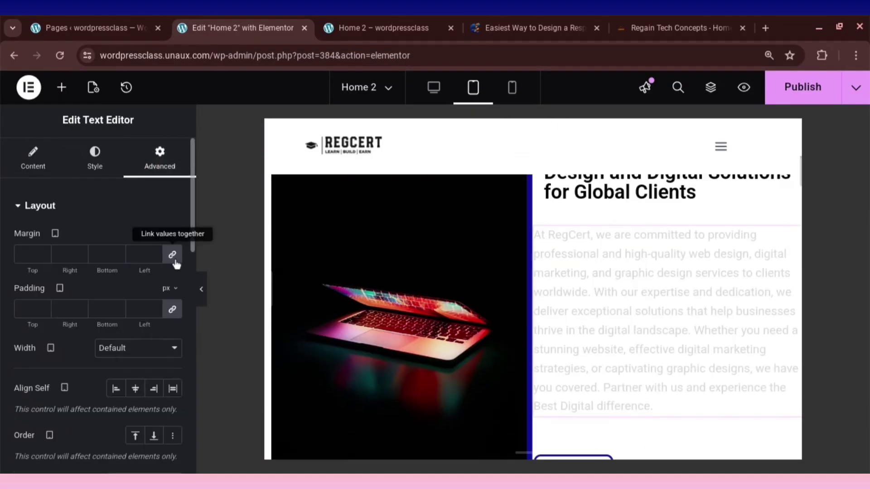
click(174, 256)
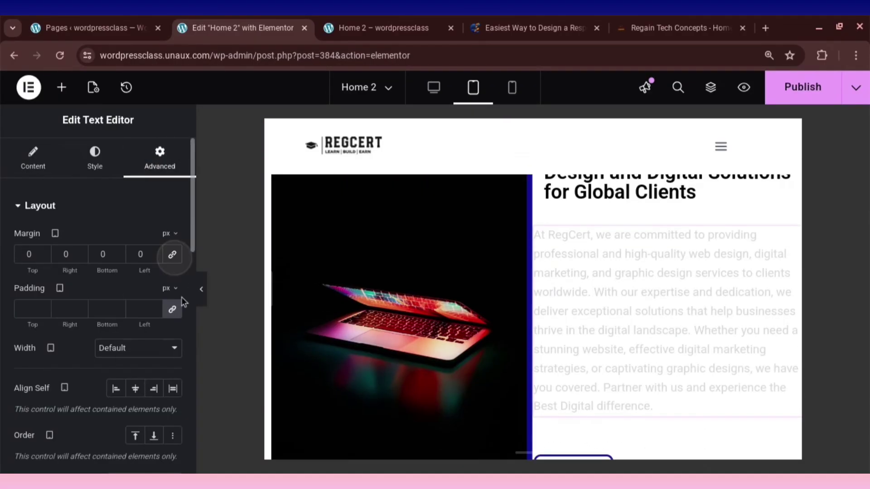
click(173, 310)
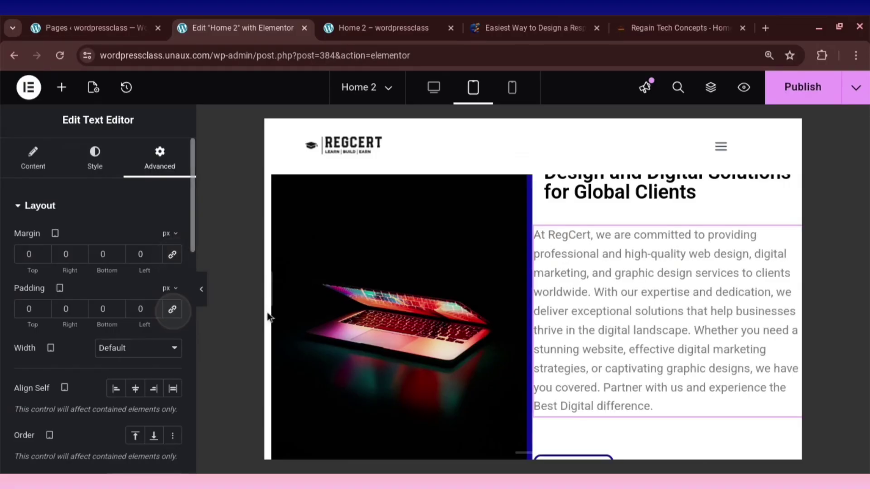
Set the paragraph's left and right tablet padding to 15 px each and publish the page.
click(139, 309)
text(15)
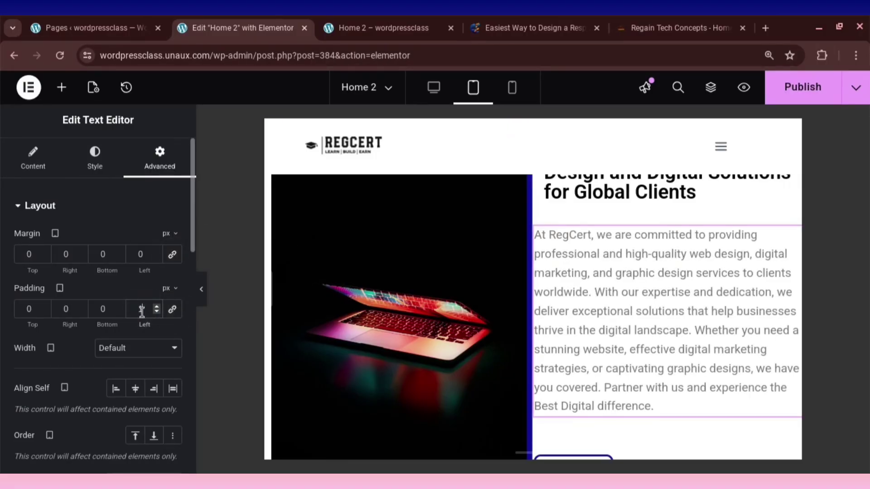
click(75, 308)
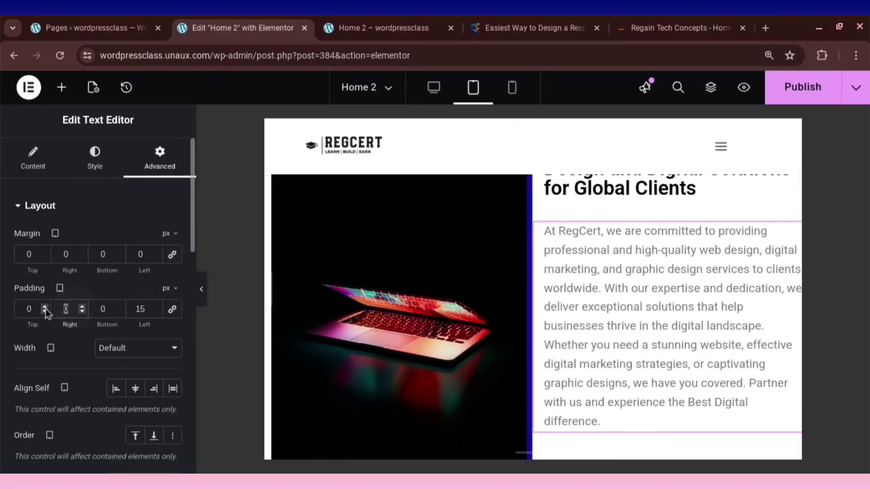
text(15)
scroll(518, 295, down, 2)
scroll(740, 163, up, 1)
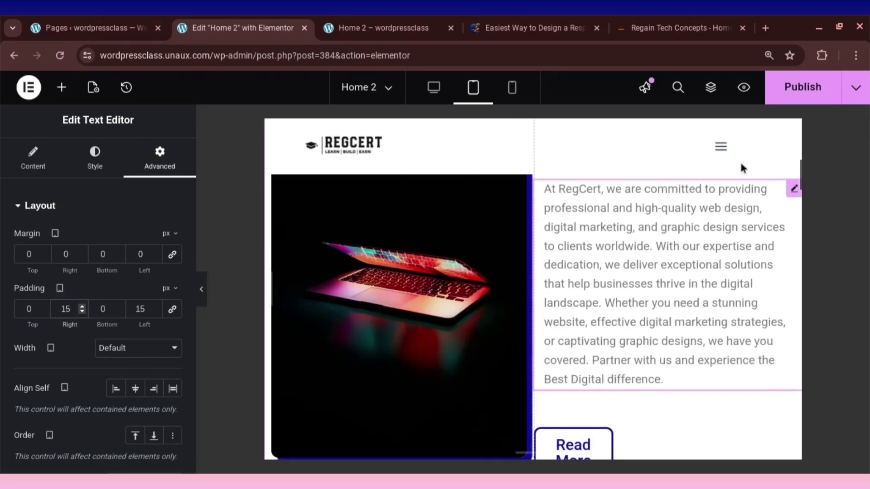
click(784, 99)
Unlink the Read More button's tablet margin and padding values so all of them are 0, and publish the page.
scroll(607, 390, down, 2)
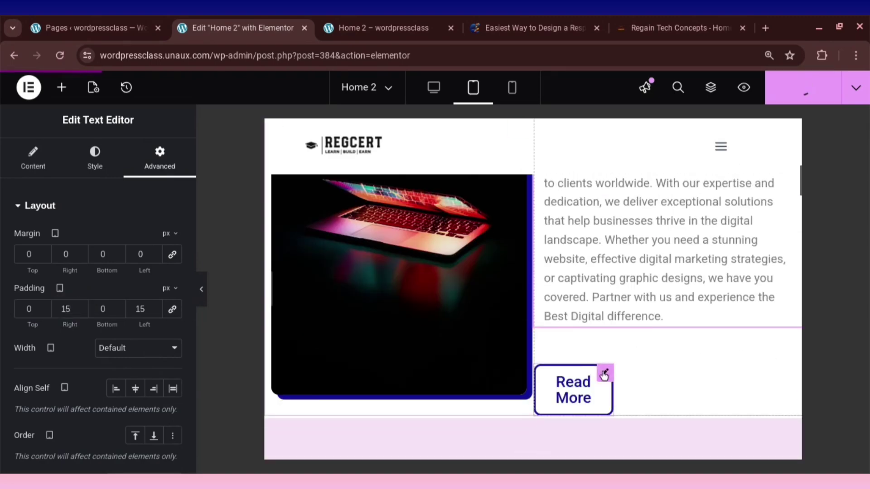
click(606, 375)
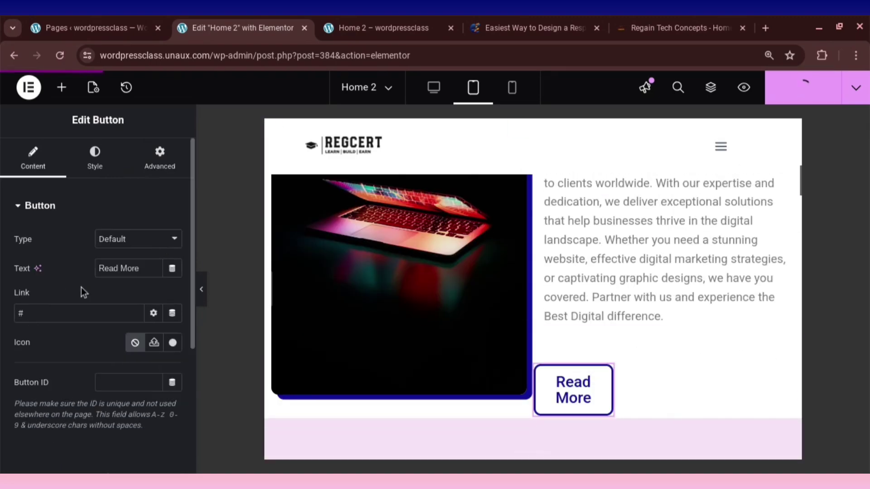
click(169, 169)
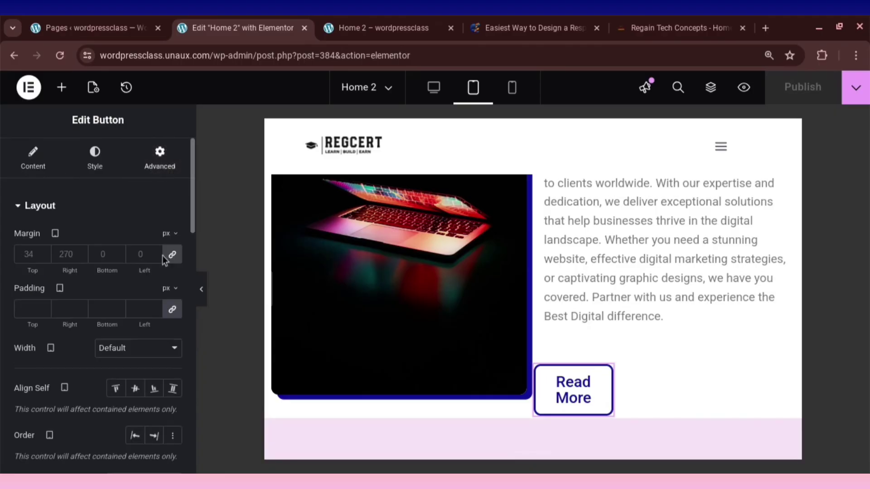
click(172, 311)
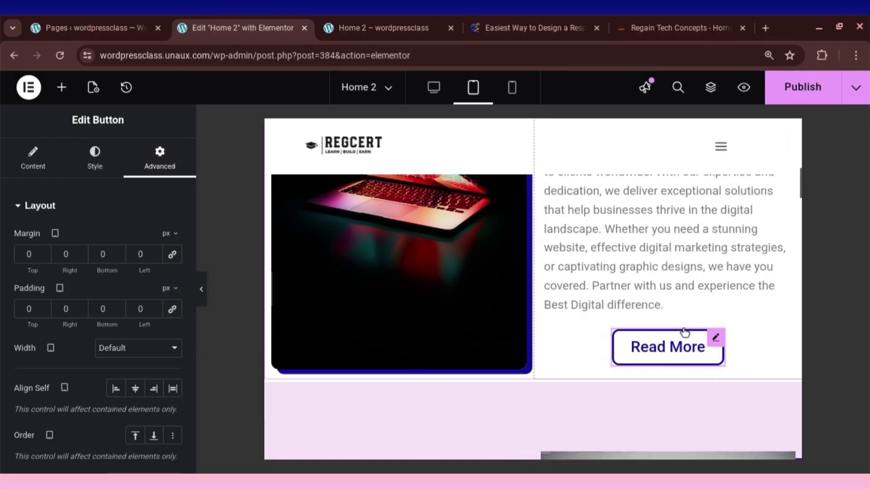
click(786, 86)
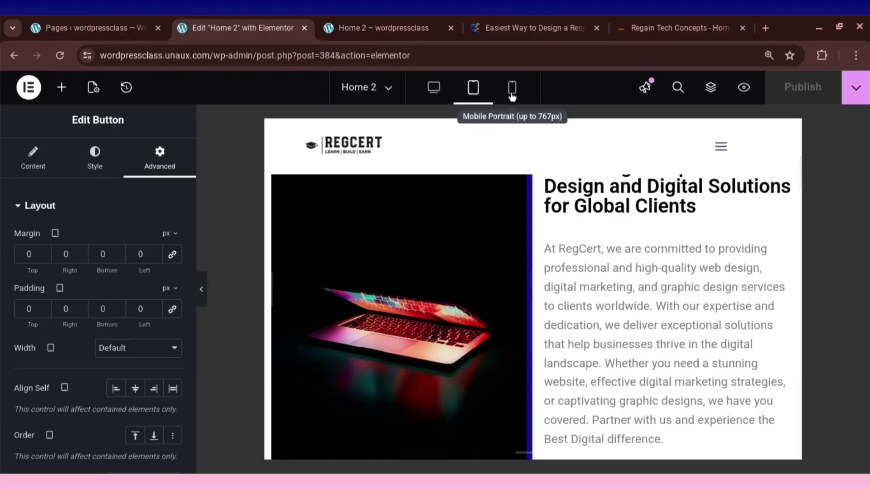
Switch to the mobile portrait preview and unlink the section container's margin and padding values below the hero so all are 0.
click(512, 88)
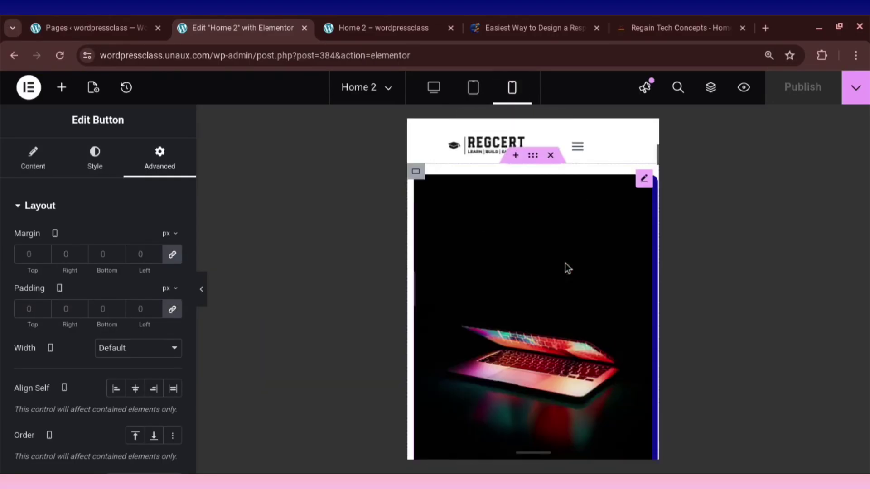
scroll(565, 264, down, 11)
scroll(564, 268, up, 5)
scroll(564, 267, up, 8)
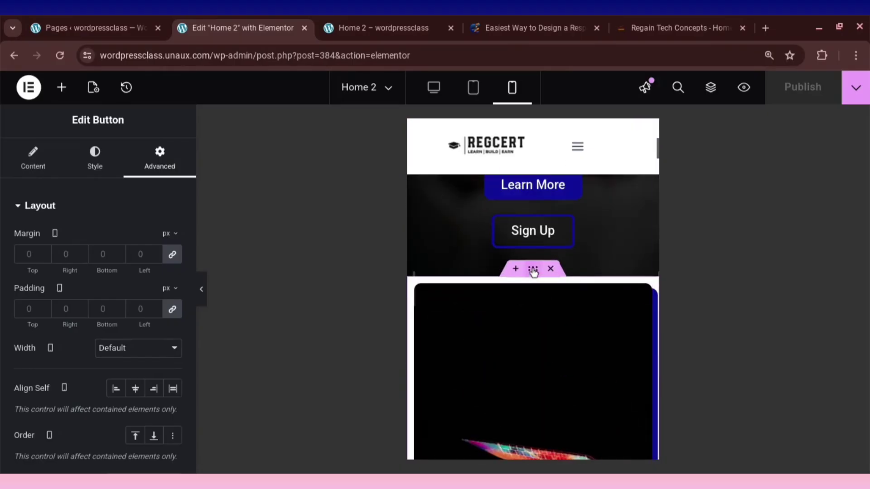
click(172, 254)
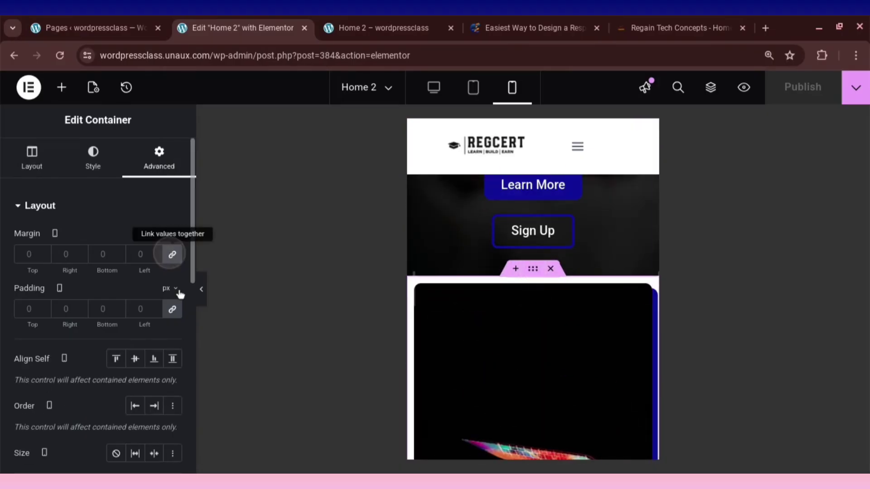
click(172, 309)
Unlink the laptop image's mobile margin and padding values so all of them are 0.
scroll(510, 372, down, 1)
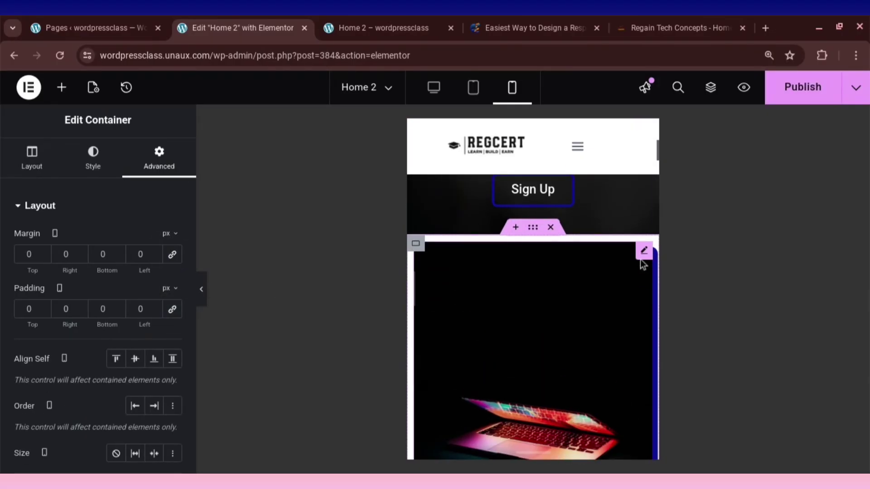
click(645, 252)
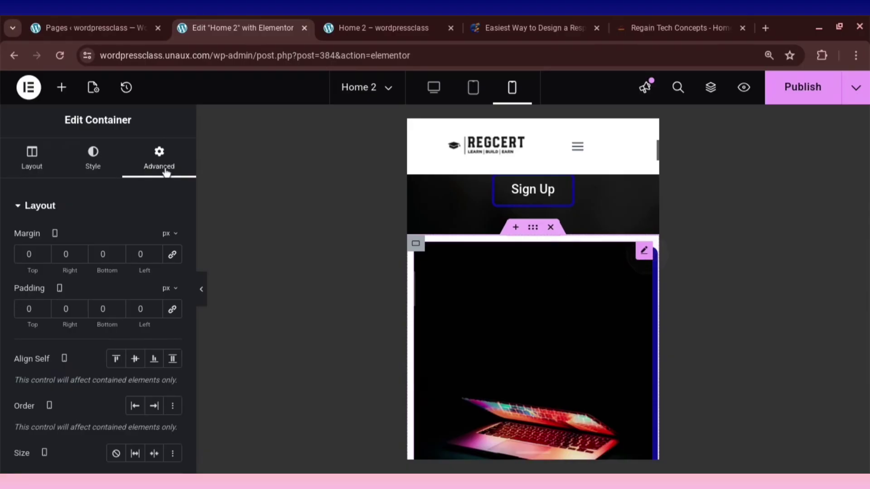
click(173, 255)
click(172, 309)
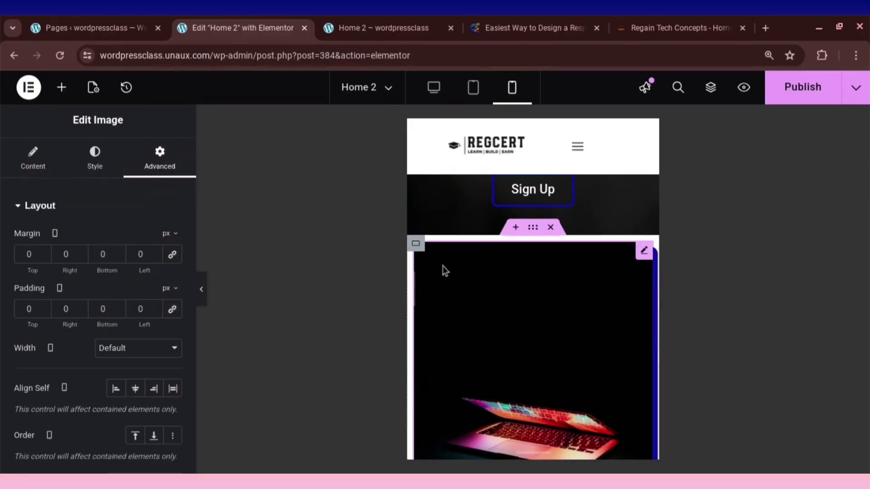
Unlink the mobile margin and padding values of the text container below the laptop image so all of them are 0.
scroll(455, 290, down, 8)
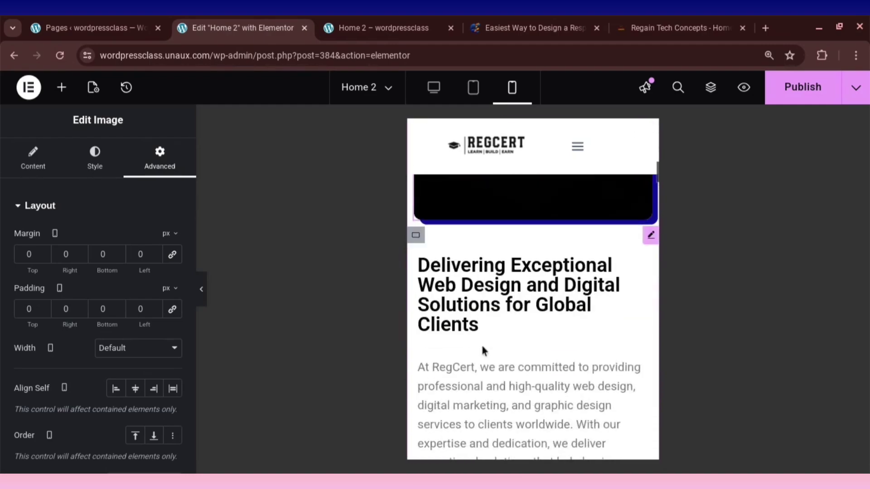
scroll(480, 344, up, 6)
scroll(494, 331, up, 4)
scroll(543, 308, down, 2)
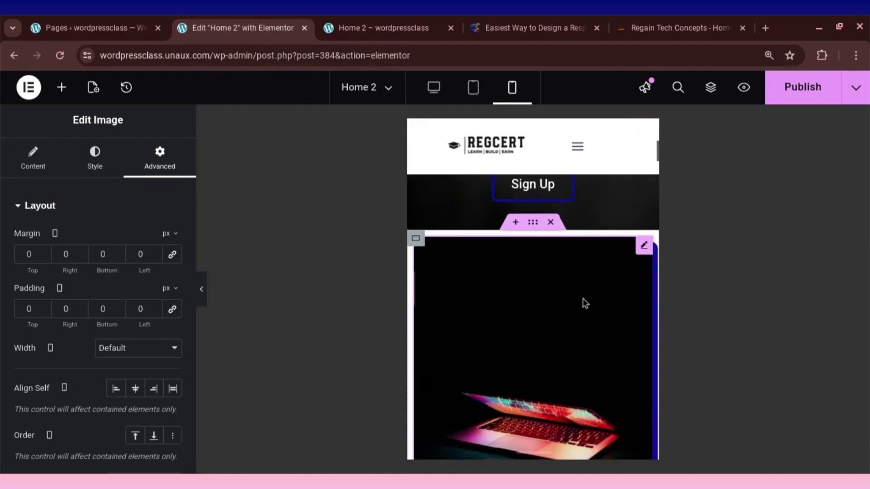
scroll(584, 303, down, 5)
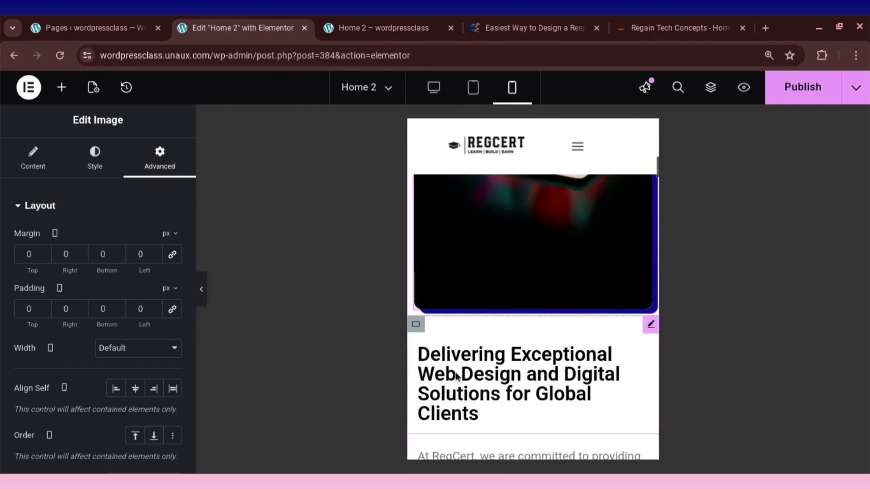
click(416, 324)
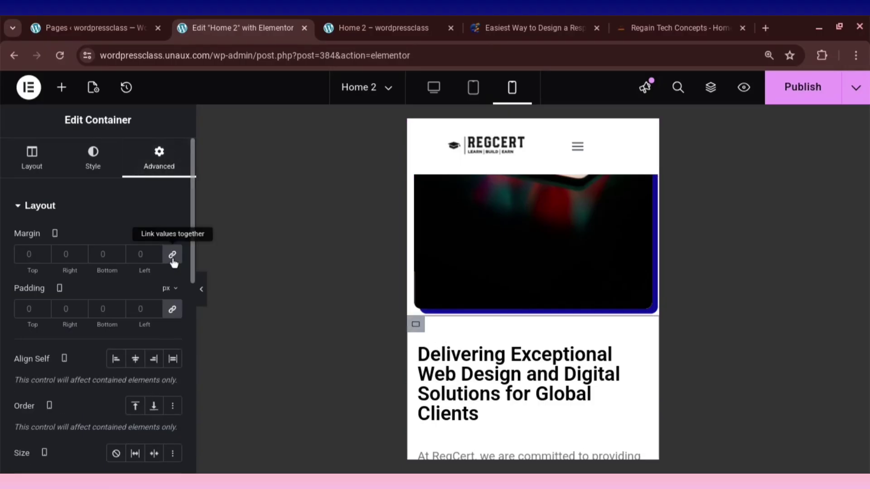
scroll(521, 349, down, 2)
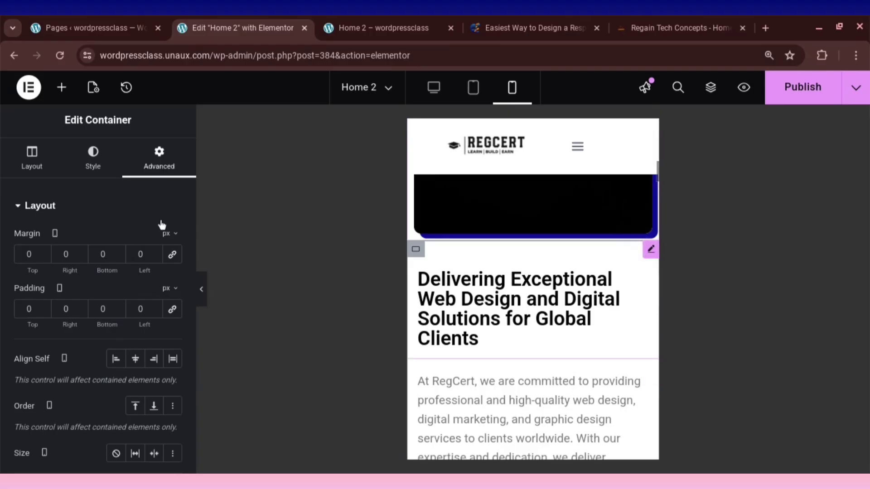
Unlink the mobile margin and padding values of the "Delivering Exceptional" heading, and set its left and right padding to 15 px.
click(171, 255)
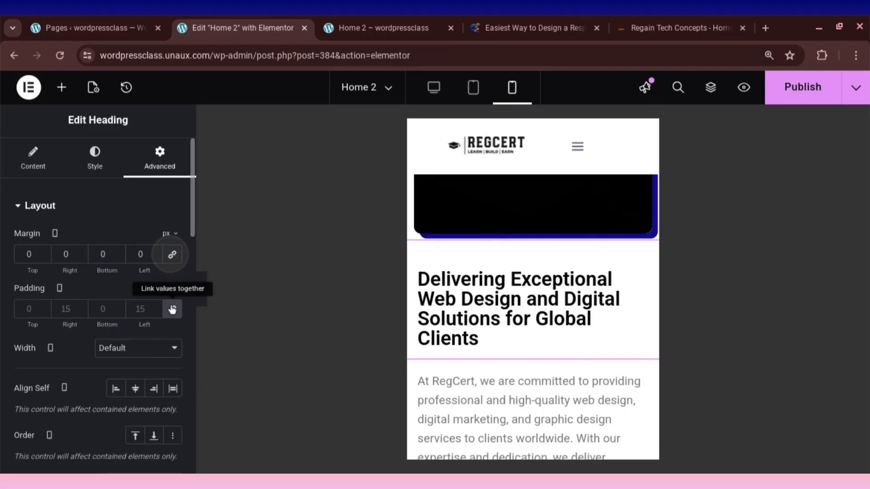
click(172, 310)
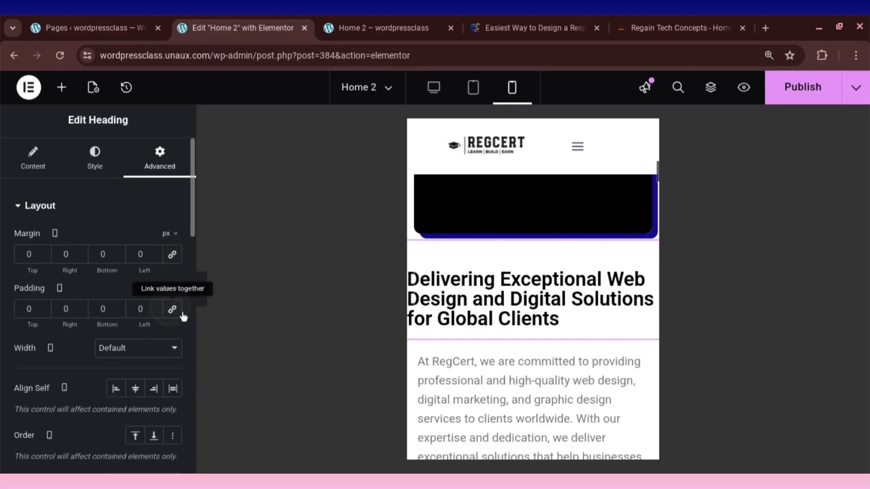
click(141, 309)
text(15)
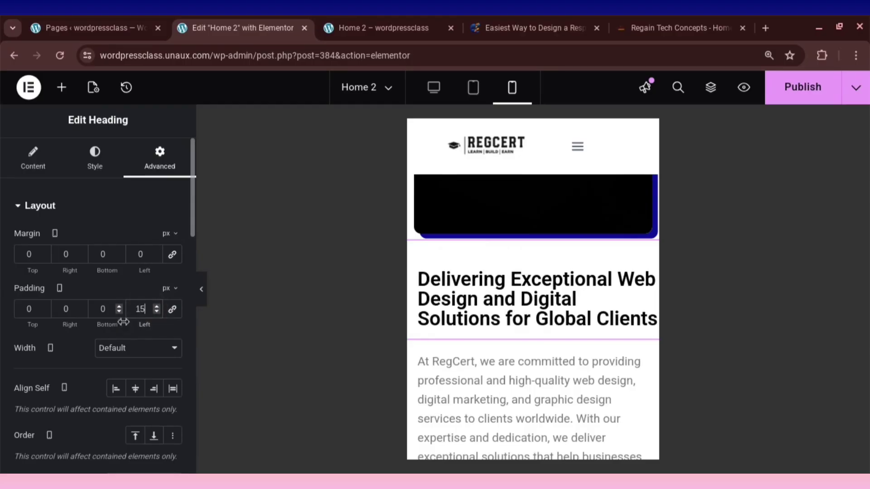
double_click(68, 310)
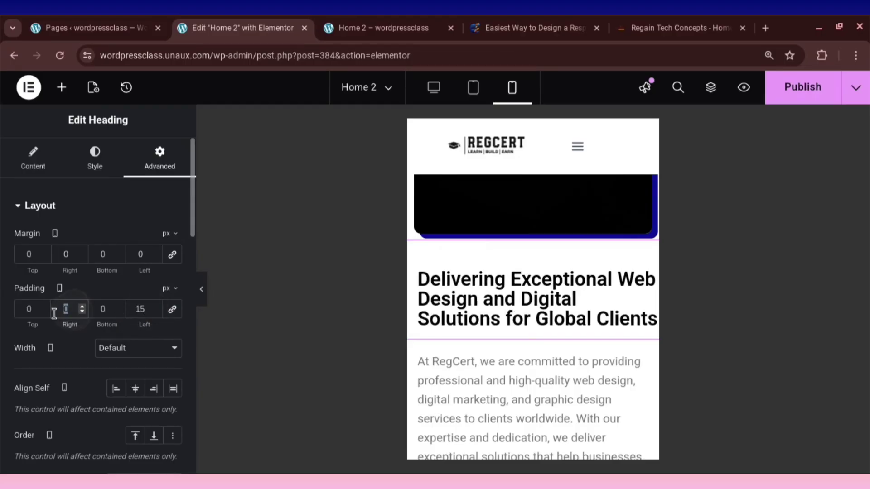
text(15)
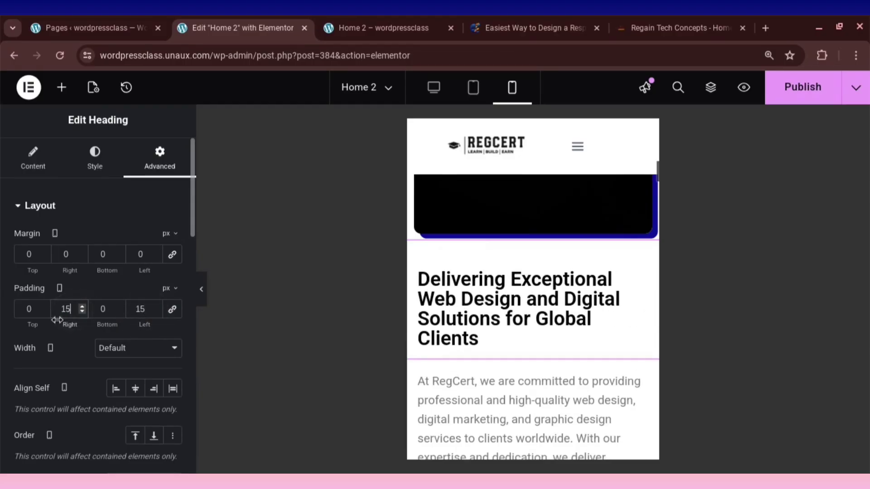
Set the heading's left and right mobile margins to 20 px.
double_click(145, 253)
text(15)
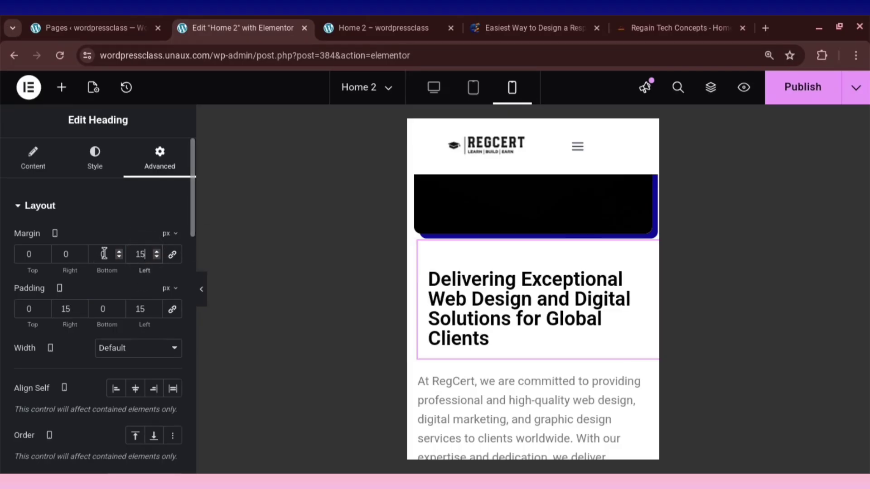
double_click(61, 255)
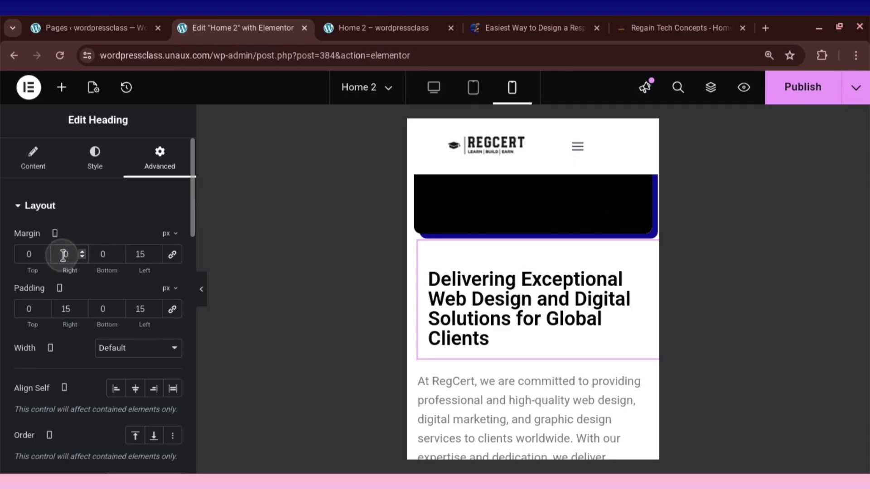
text(20)
double_click(140, 254)
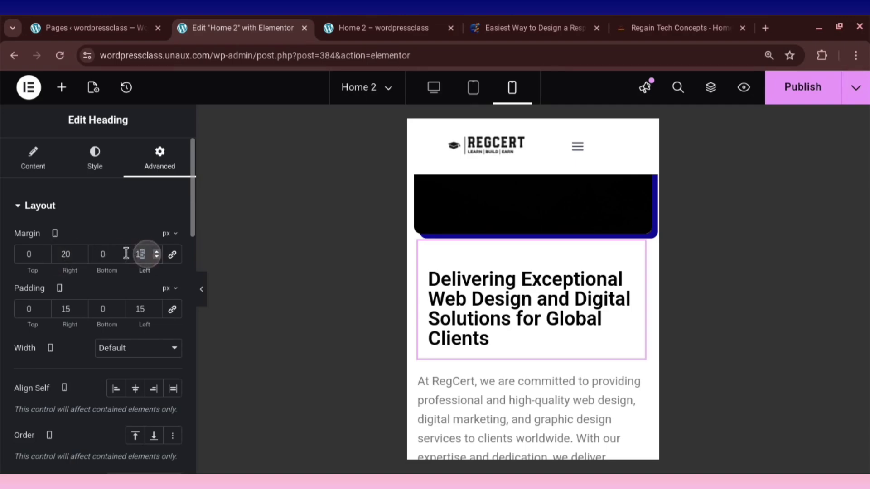
text(20)
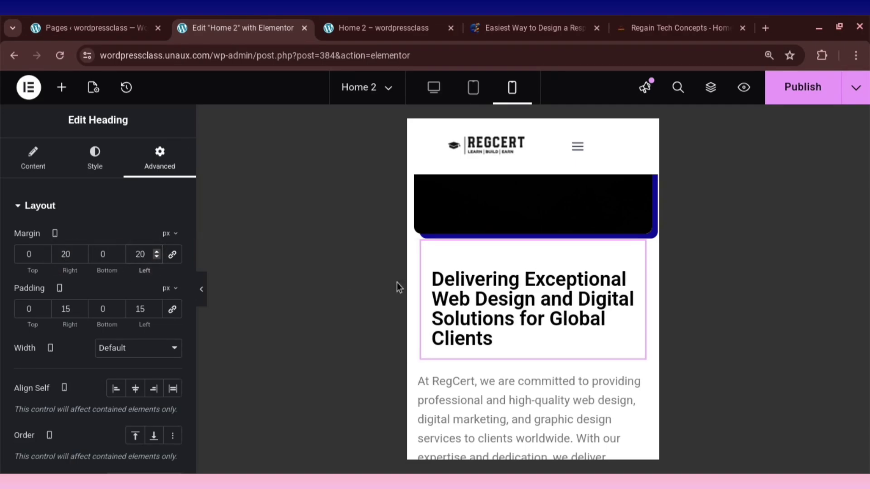
Set the heading's mobile typography size to 22 px.
click(101, 167)
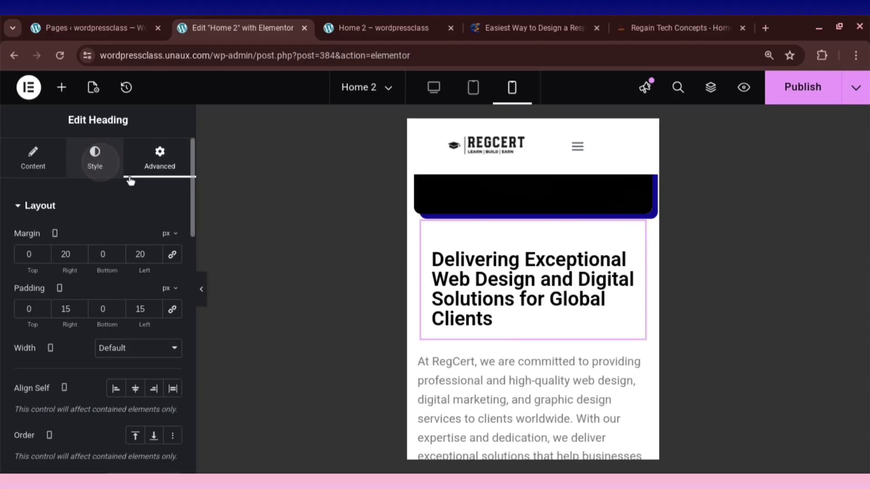
click(172, 279)
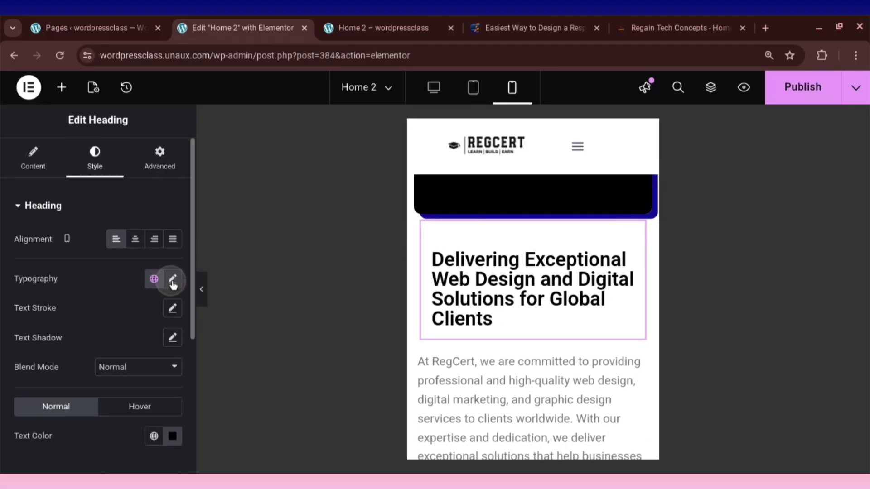
click(152, 390)
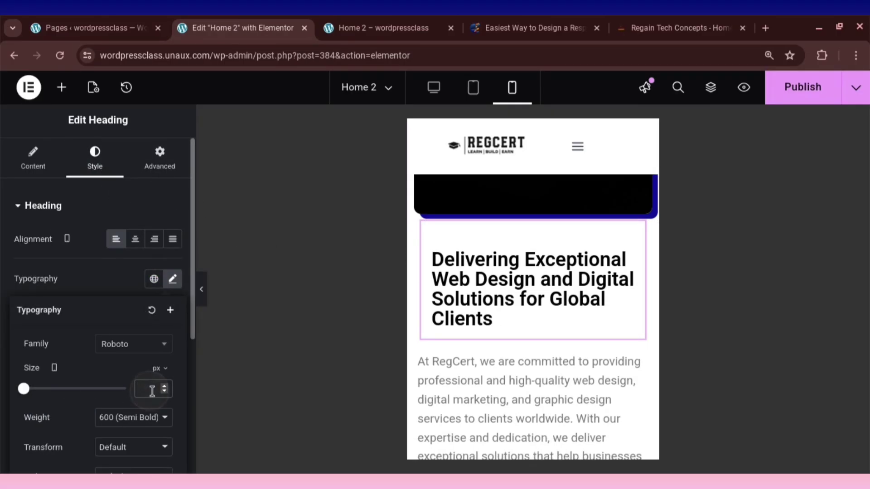
text(20)
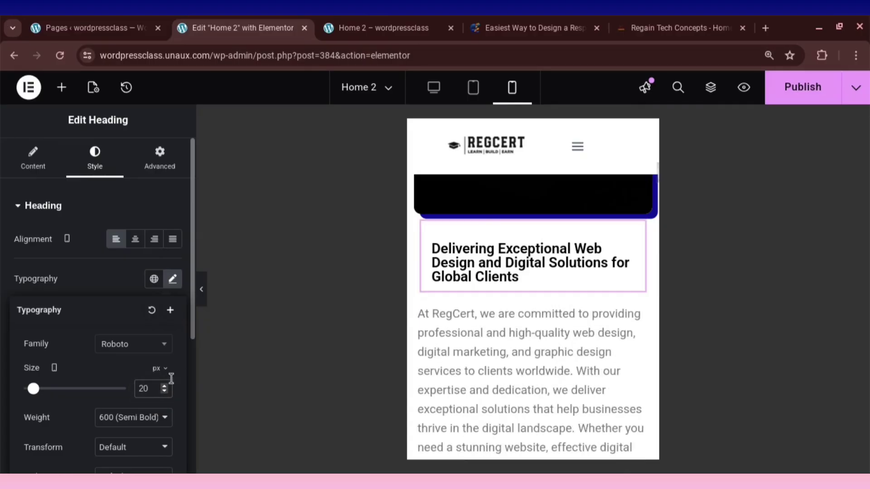
key(BackSpace)
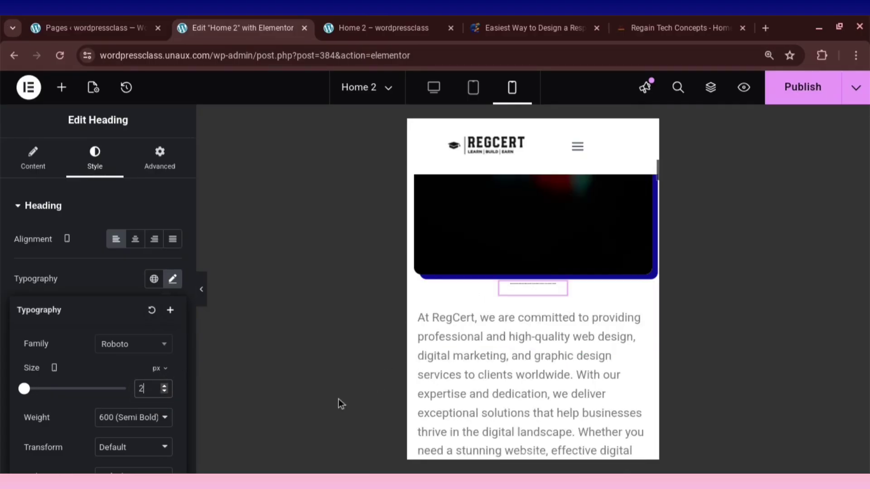
text(5)
key(BackSpace)
text(2)
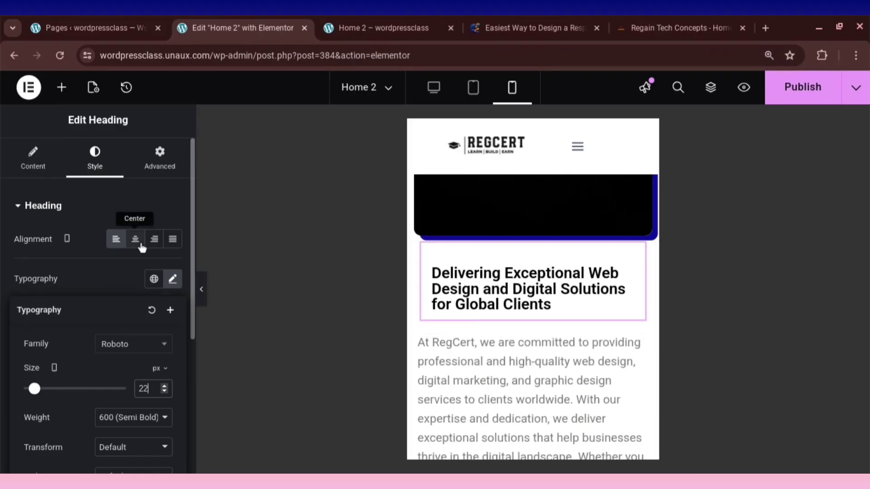
Try center alignment on the heading for mobile and return it to start alignment.
click(124, 246)
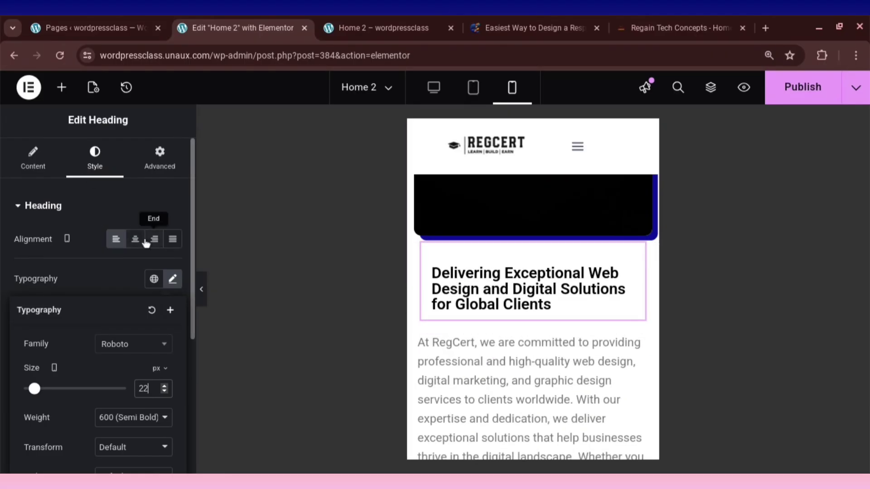
click(135, 243)
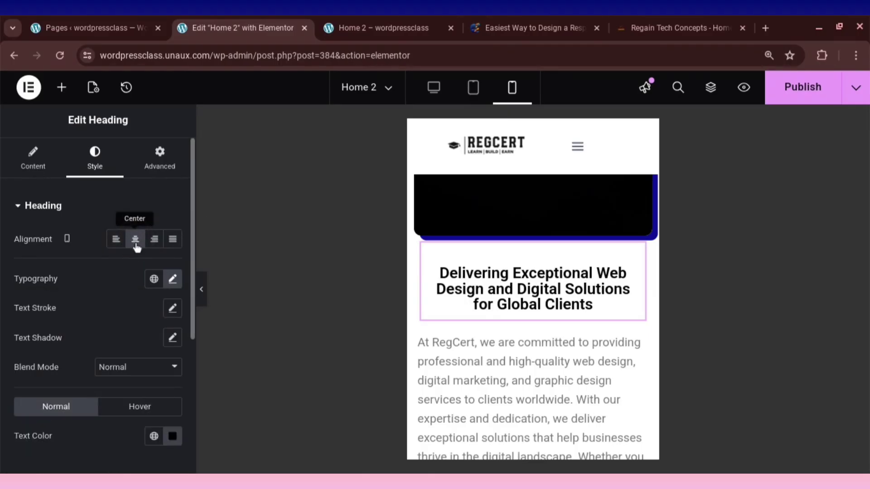
click(118, 245)
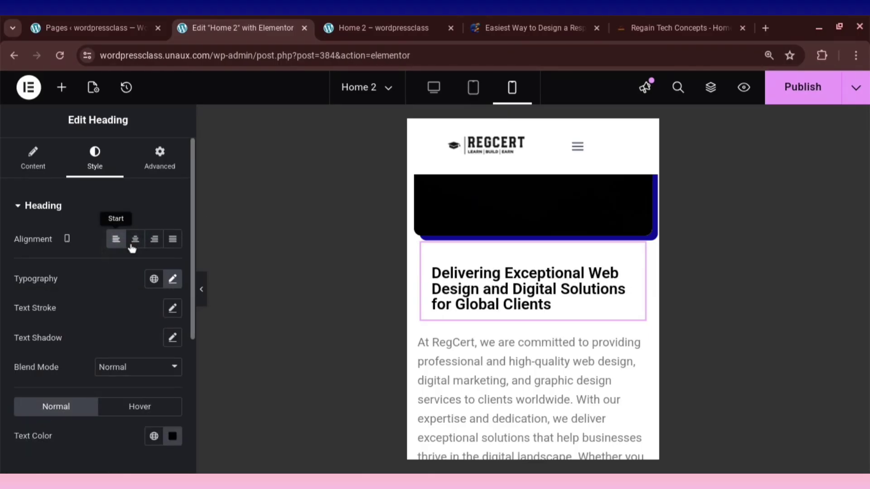
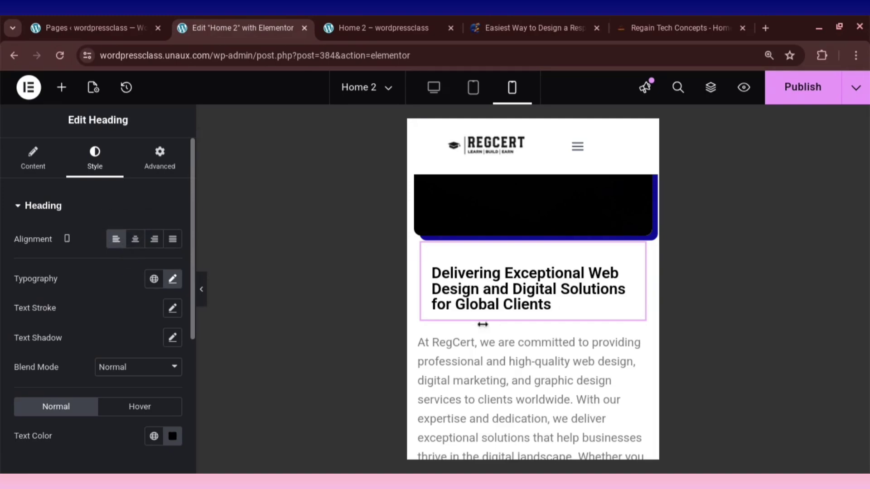
Unlink the mobile margin and padding values of the paragraph below the heading, and set its left and right padding to 15 px.
scroll(512, 322, down, 6)
scroll(514, 321, up, 4)
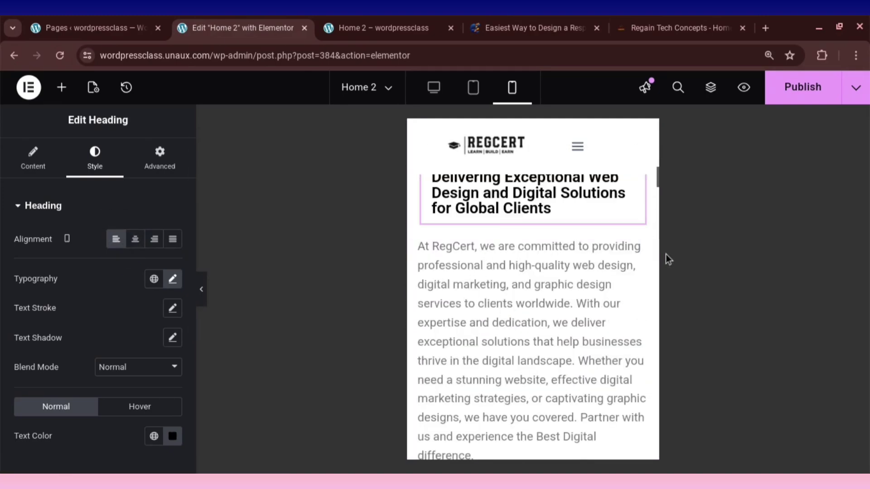
click(651, 247)
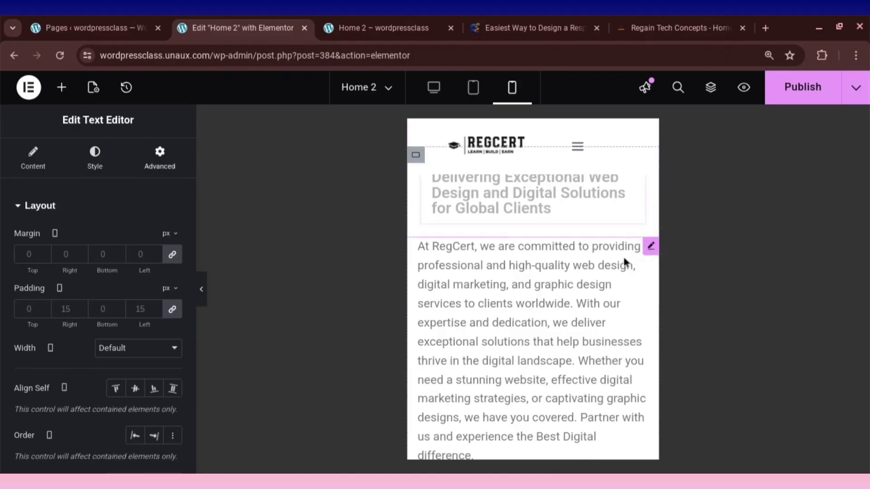
click(171, 254)
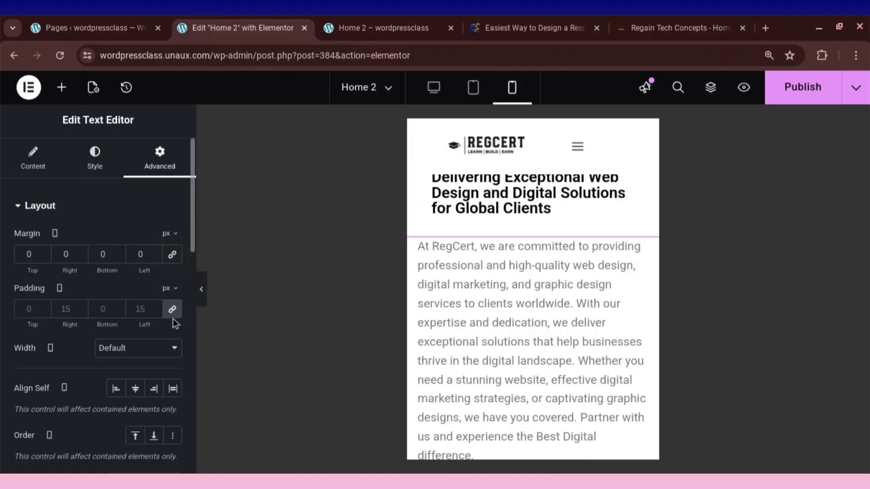
click(172, 309)
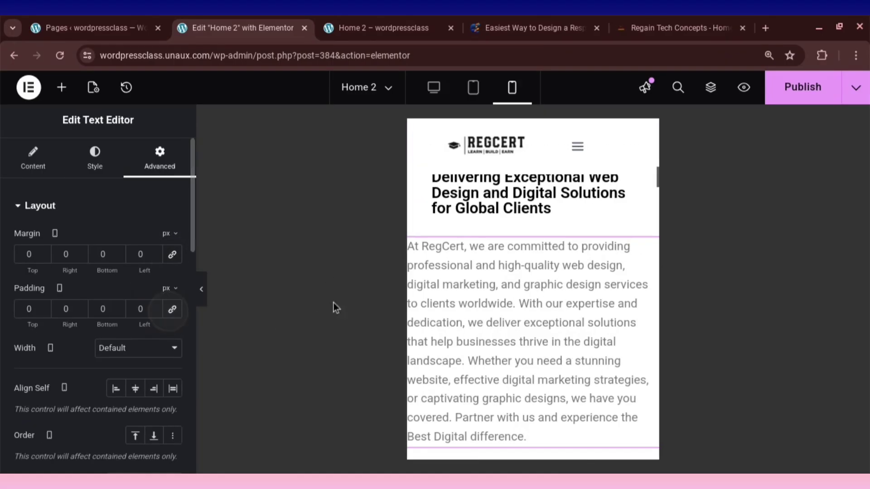
double_click(145, 308)
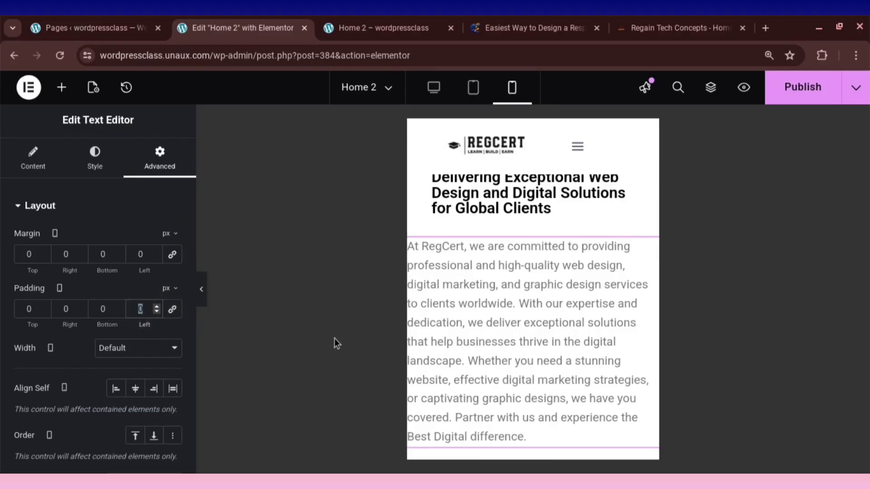
text(15)
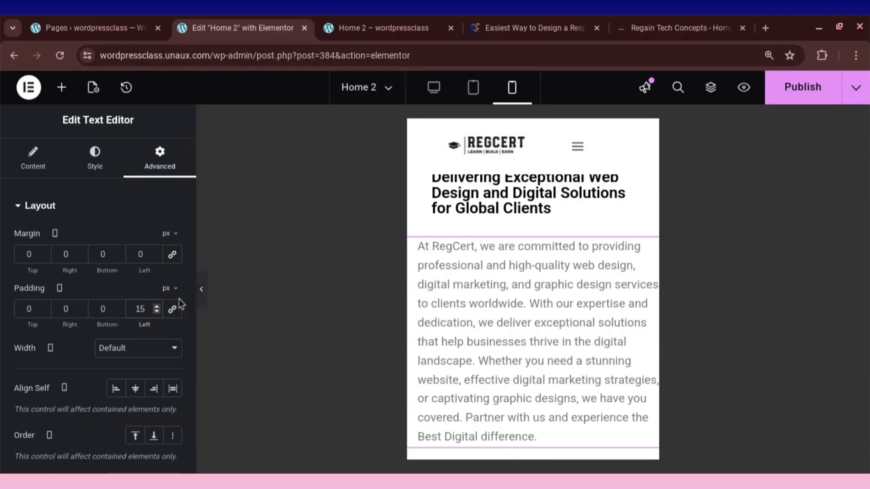
double_click(67, 309)
text(15)
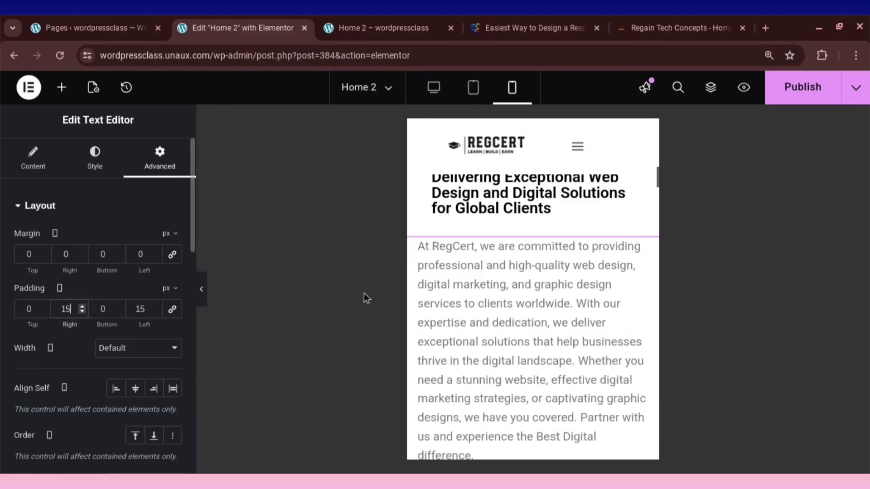
Set the left and right mobile margins of the "At RegCert" paragraph to 15 px and publish the page.
scroll(501, 354, down, 4)
scroll(501, 355, up, 3)
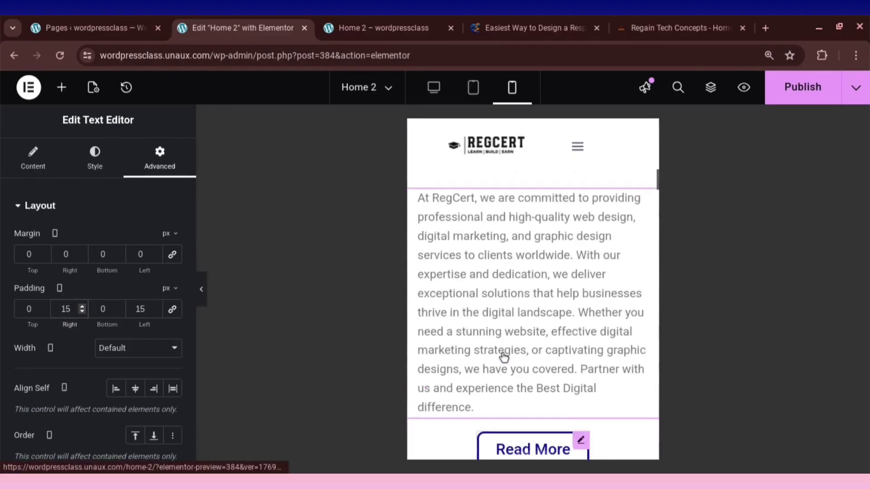
double_click(145, 256)
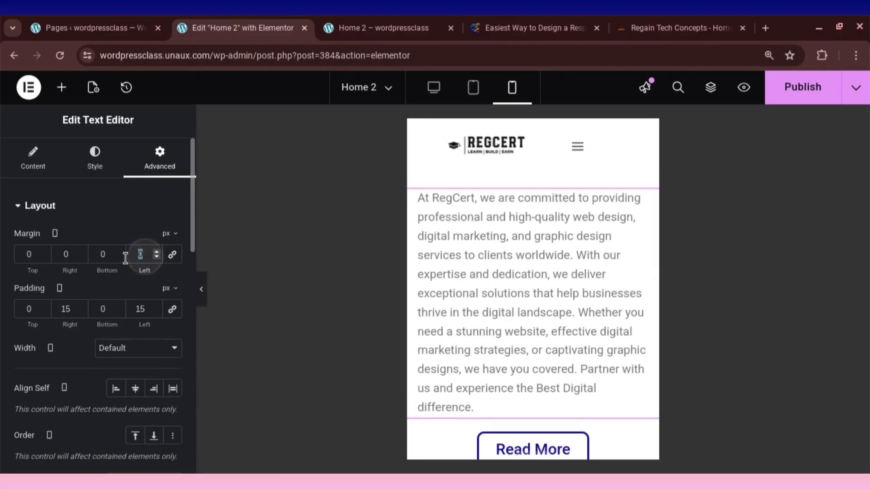
text(15)
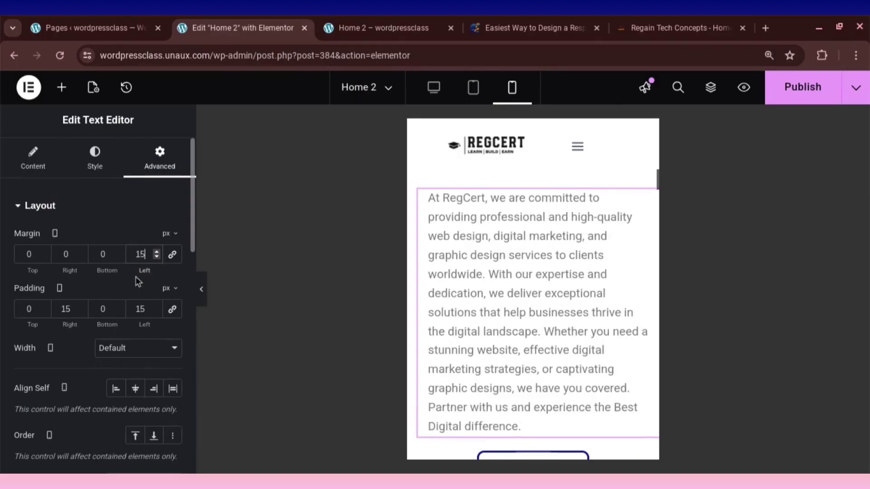
double_click(74, 255)
text(15)
scroll(453, 292, down, 5)
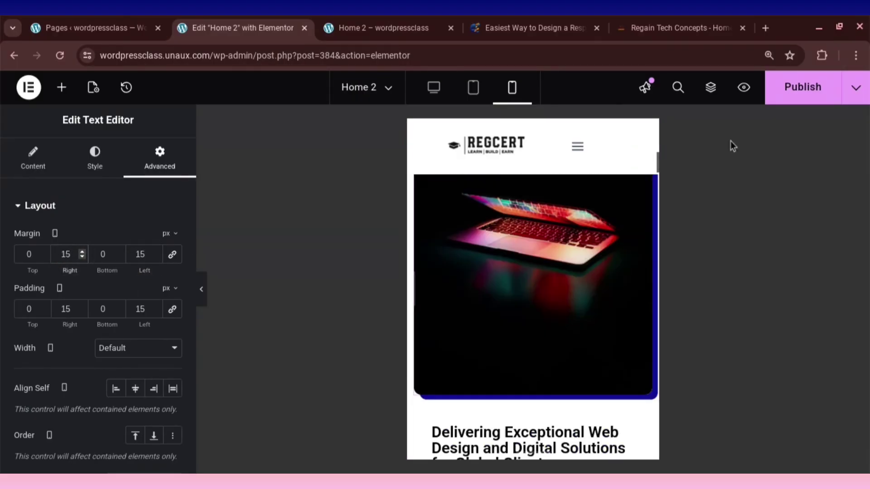
click(783, 91)
Set the mobile font size of the "Read More" button under the RegCert paragraph to 18 px.
scroll(536, 304, down, 6)
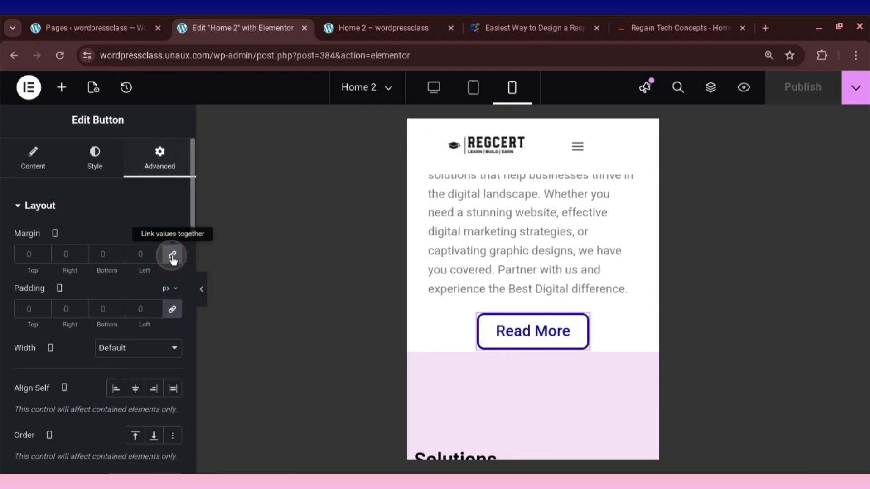
click(173, 309)
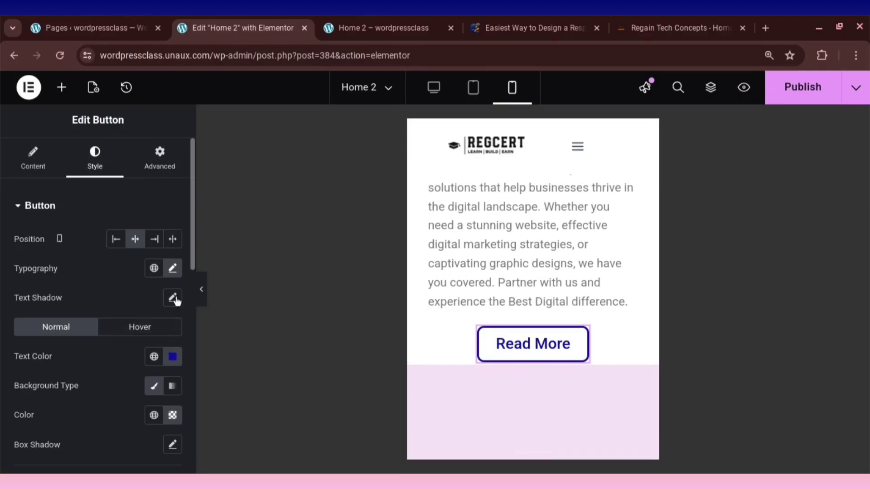
click(171, 270)
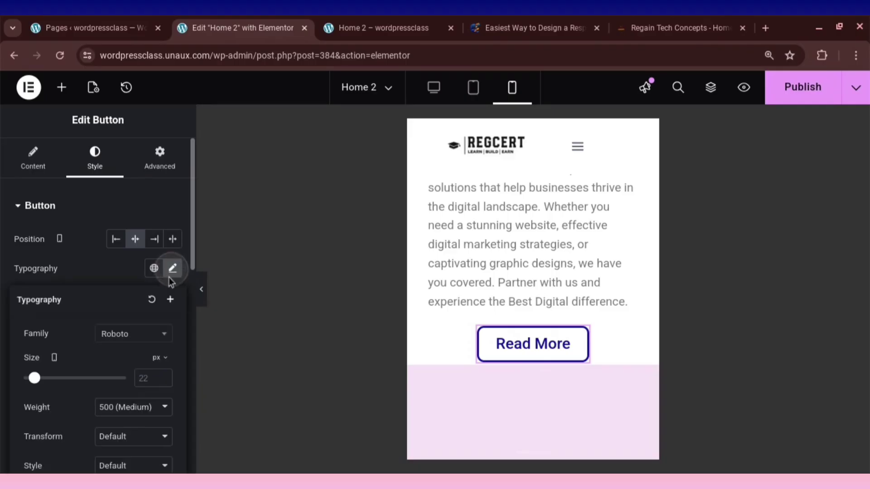
click(147, 377)
text(20)
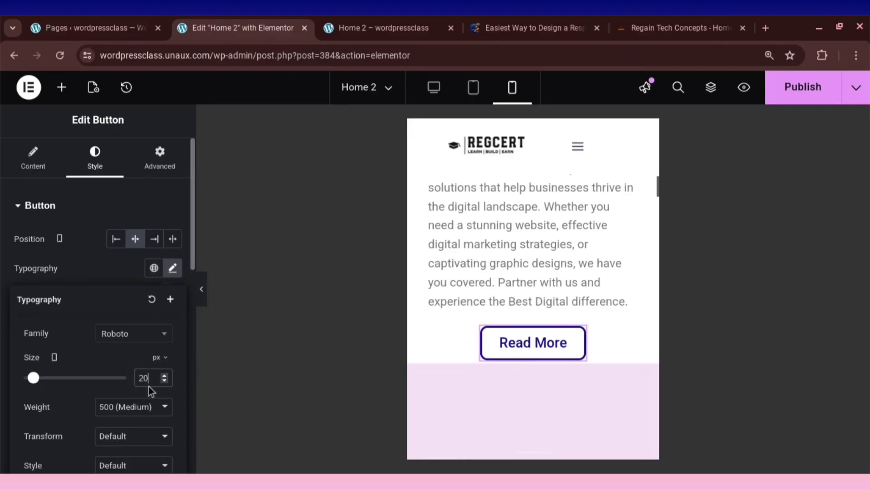
key(BackSpace)
key(BackSpace)
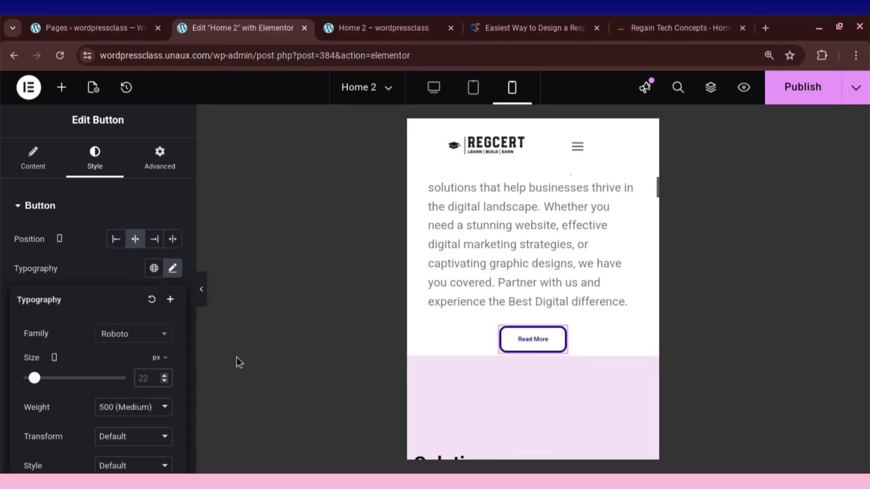
text(18)
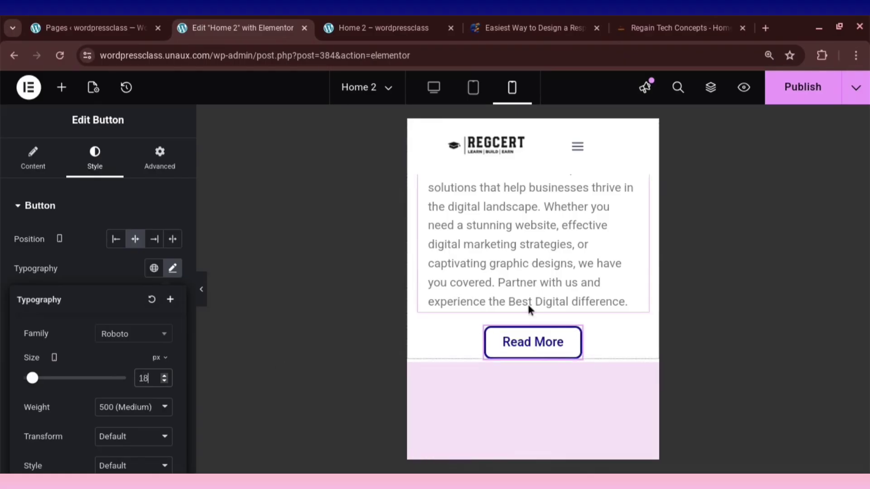
Review the mobile layout and spacing from the "Read More" button up to the laptop image and "Sign Up" button.
scroll(513, 345, up, 3)
scroll(512, 346, down, 4)
scroll(460, 202, up, 4)
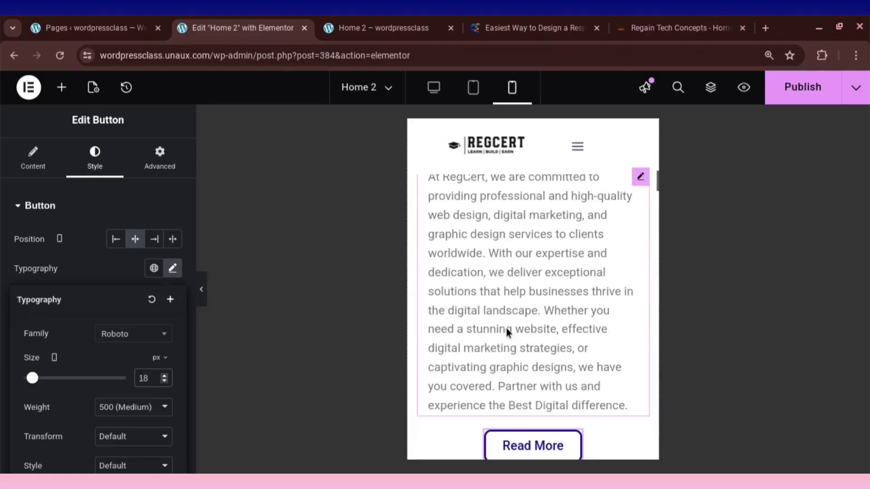
scroll(507, 332, down, 2)
scroll(448, 410, down, 1)
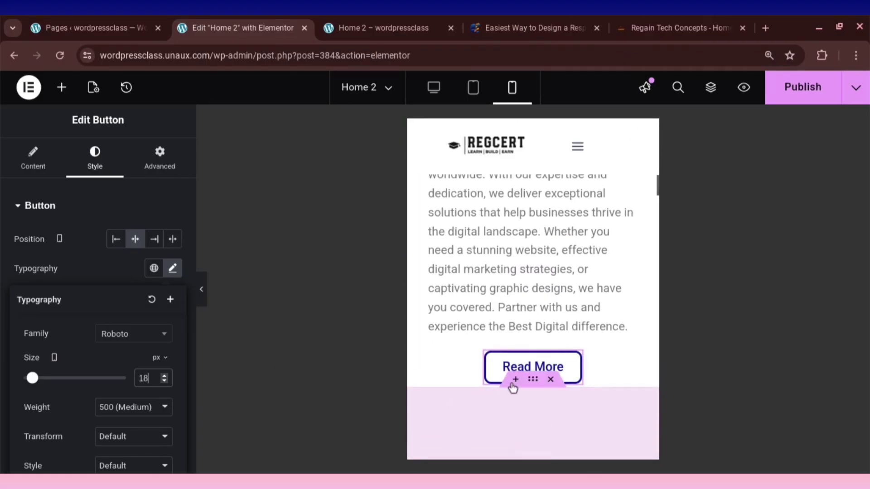
scroll(596, 413, down, 1)
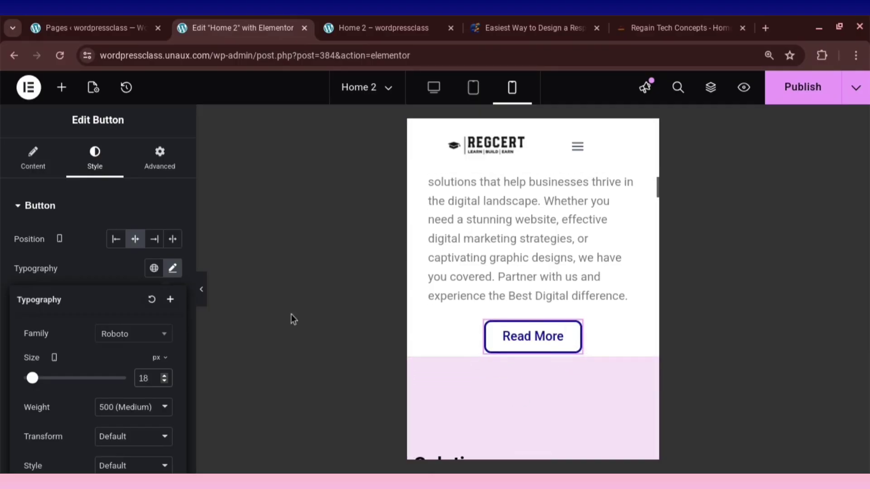
scroll(569, 256, up, 12)
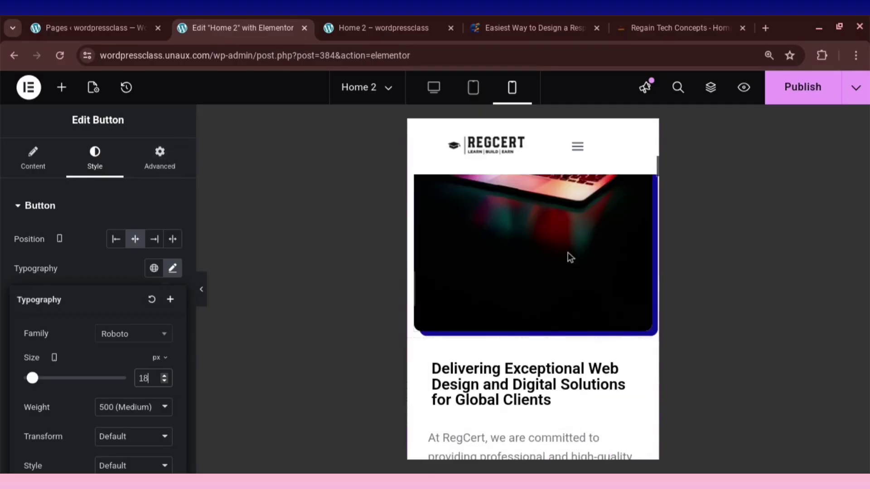
scroll(533, 231, up, 1)
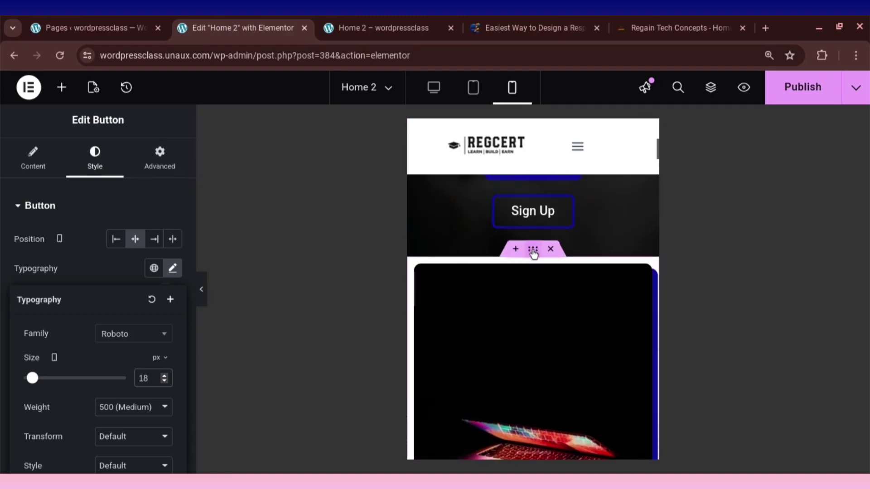
Set the bottom padding of the container holding the "Read More" button to 40 px and publish the page.
scroll(509, 328, down, 10)
click(517, 319)
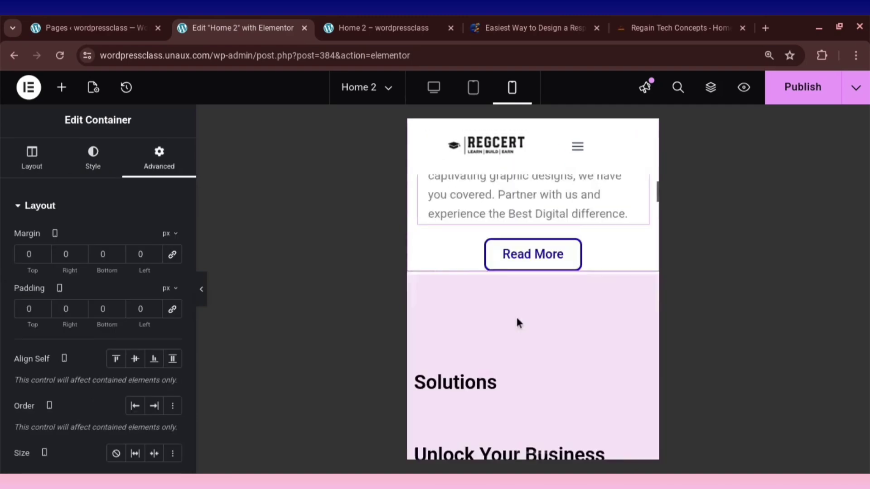
click(100, 310)
text(3)
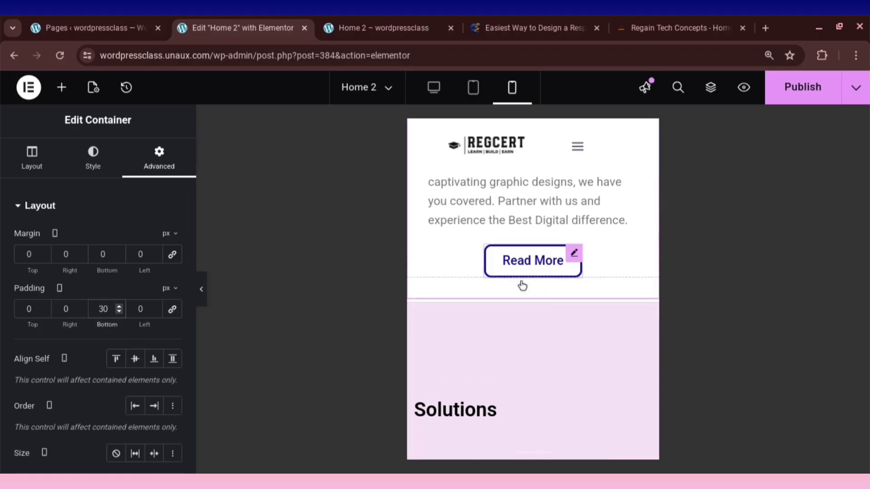
key(BackSpace)
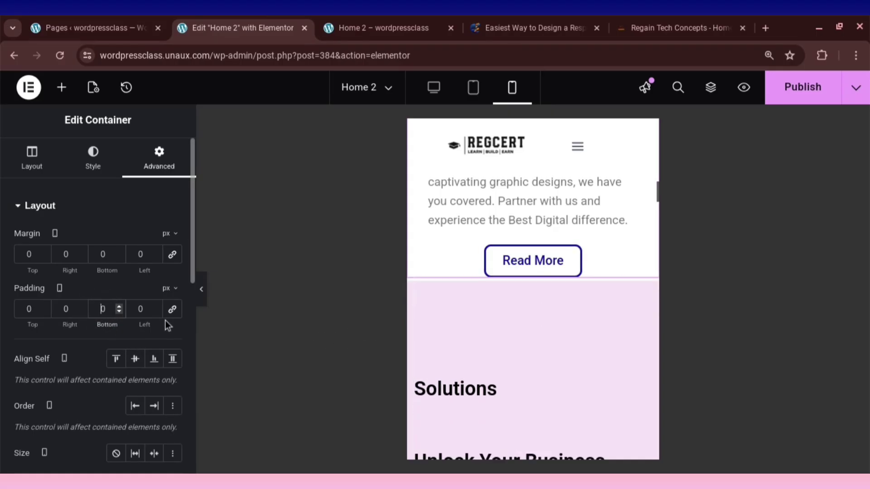
text(4)
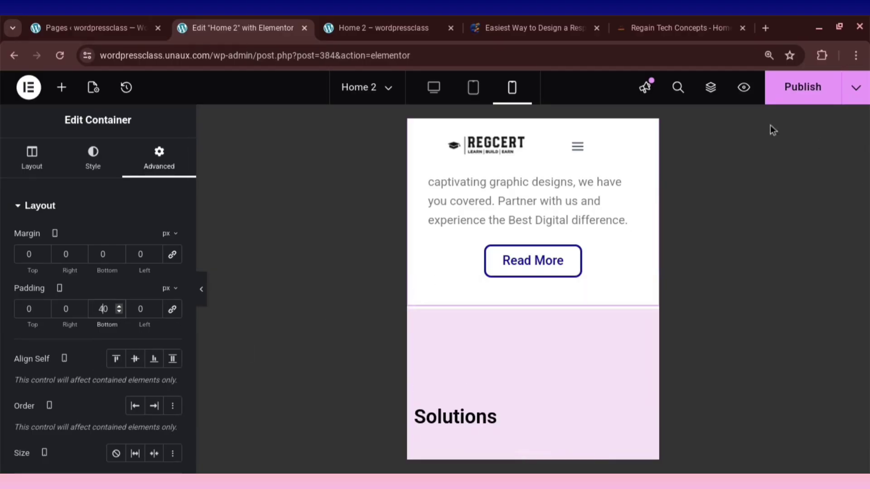
click(790, 86)
Try a 30 px bottom padding on the "Delivering Exceptional Web Design" heading.
scroll(544, 252, up, 5)
scroll(526, 262, down, 6)
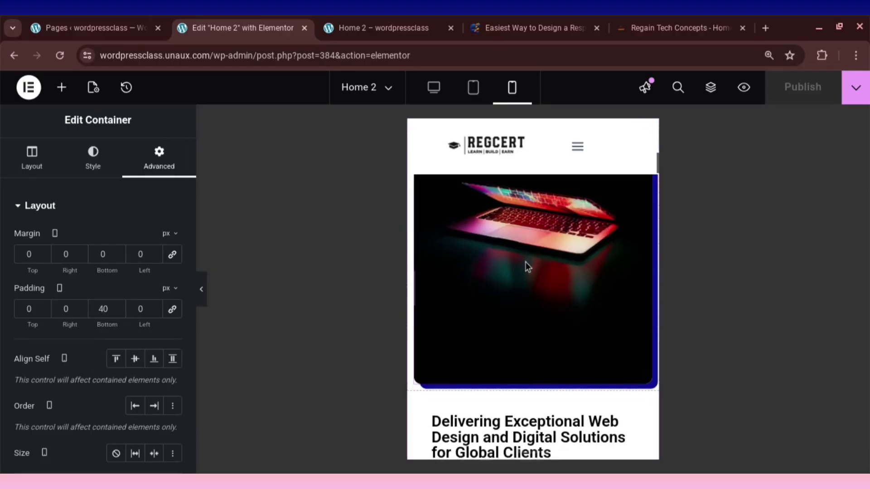
scroll(521, 197, up, 3)
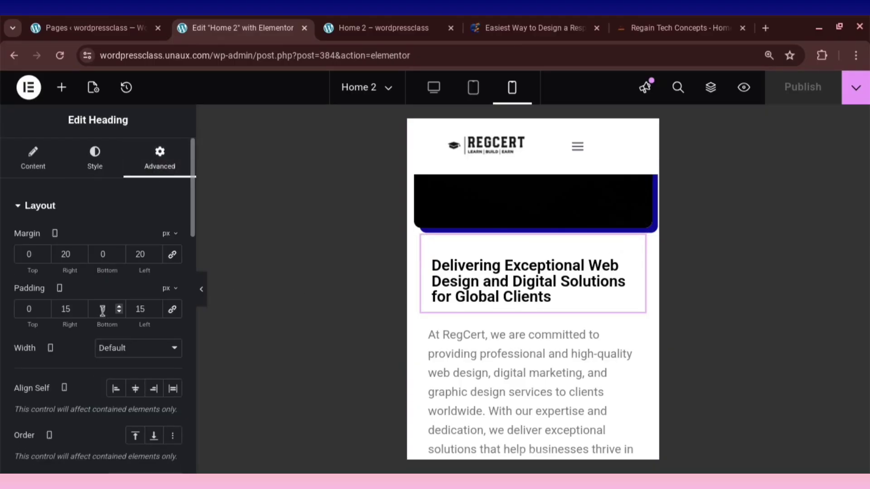
click(103, 310)
text(30)
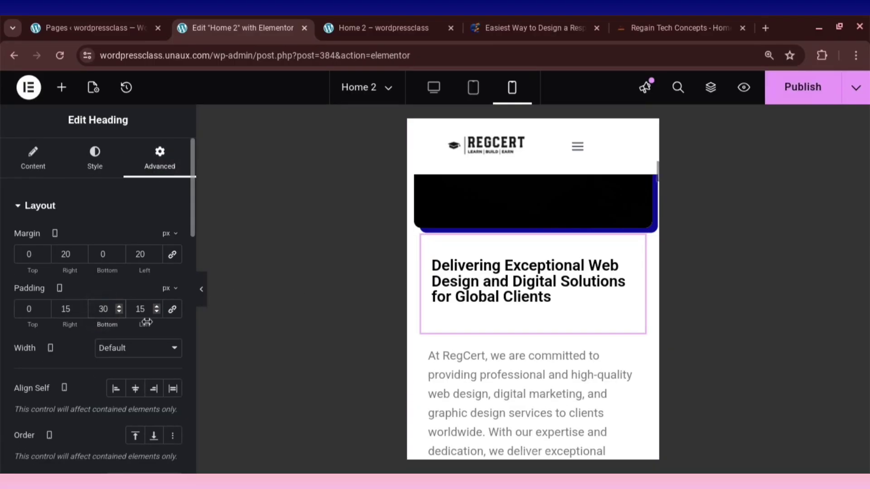
key(BackSpace)
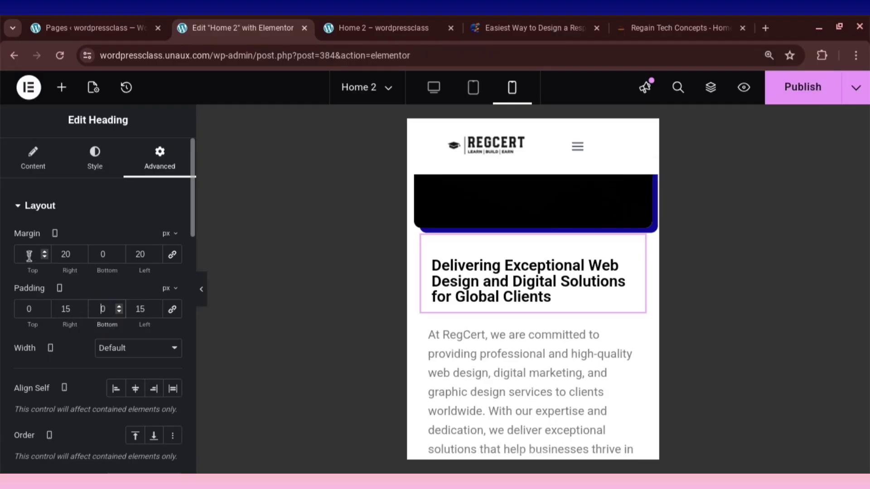
Set the bottom margin of the "Delivering Exceptional Web Design" heading to 20 px.
click(103, 254)
text(20)
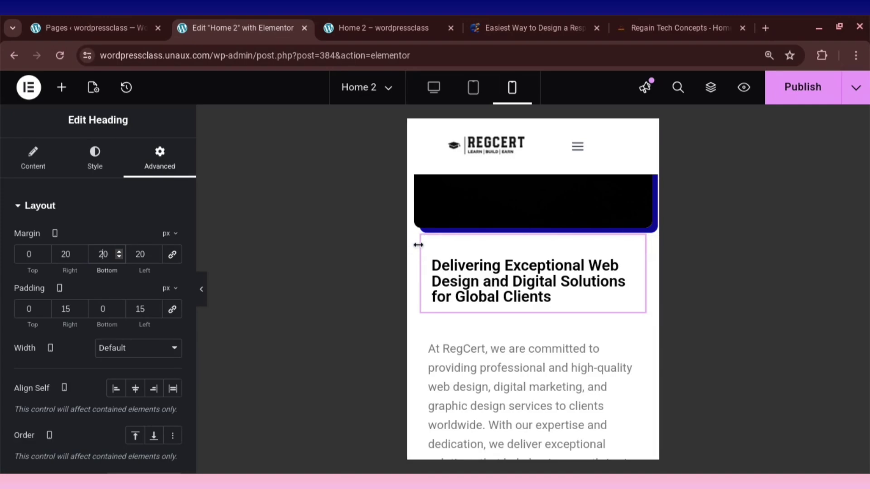
click(398, 266)
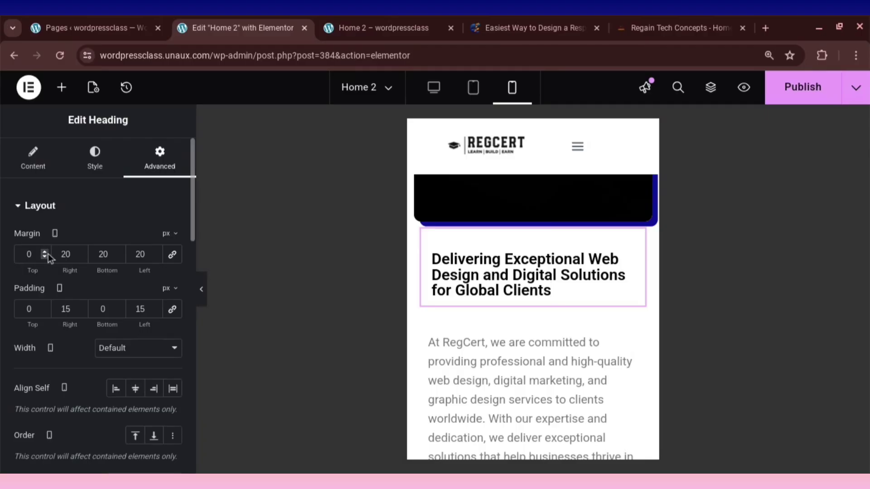
Raise the top margin of the "Delivering Exceptional Web Design" heading to 30 px.
click(48, 254)
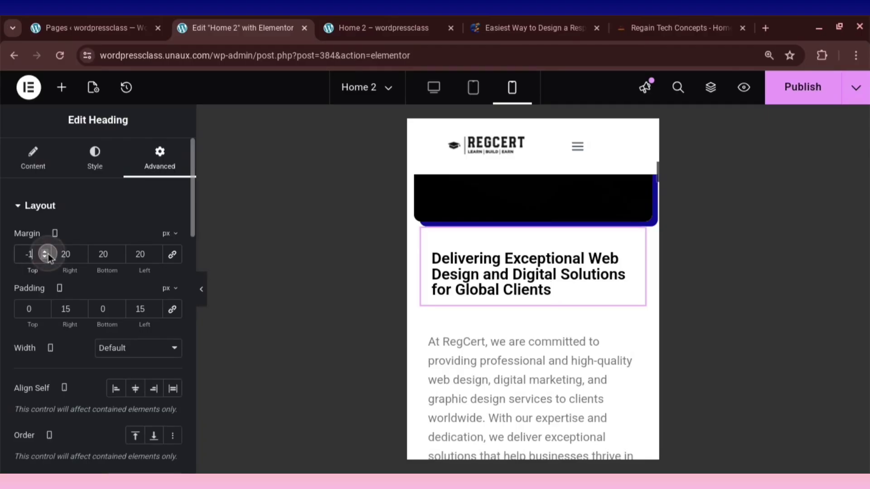
click(48, 254)
click(48, 253)
click(45, 252)
click(45, 252)
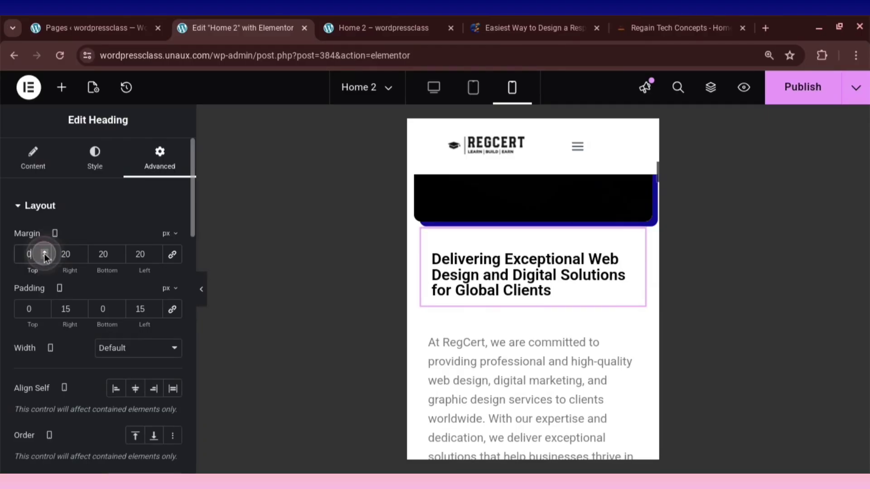
click(45, 252)
click(45, 252)
click(44, 253)
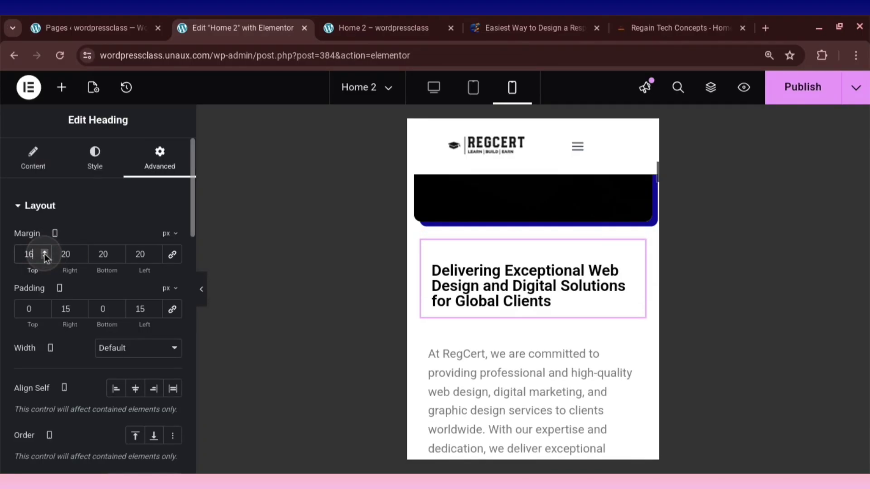
click(44, 254)
click(45, 254)
click(44, 254)
click(44, 253)
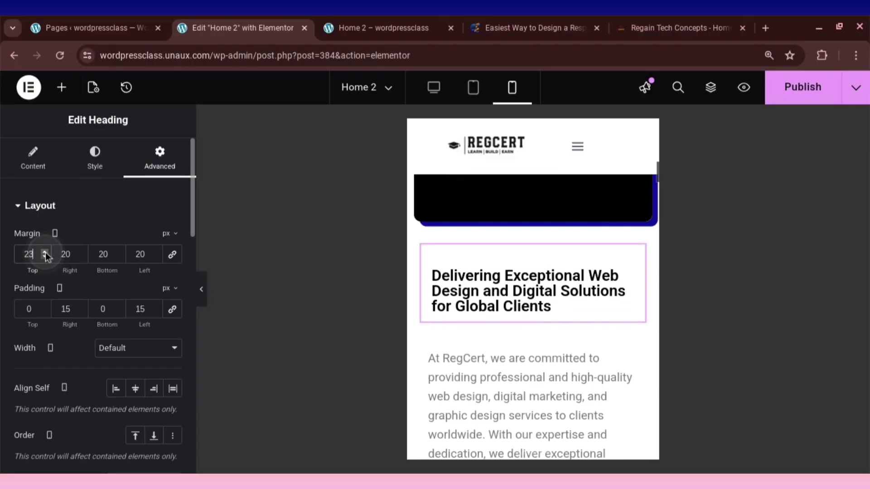
click(44, 253)
click(45, 252)
click(44, 252)
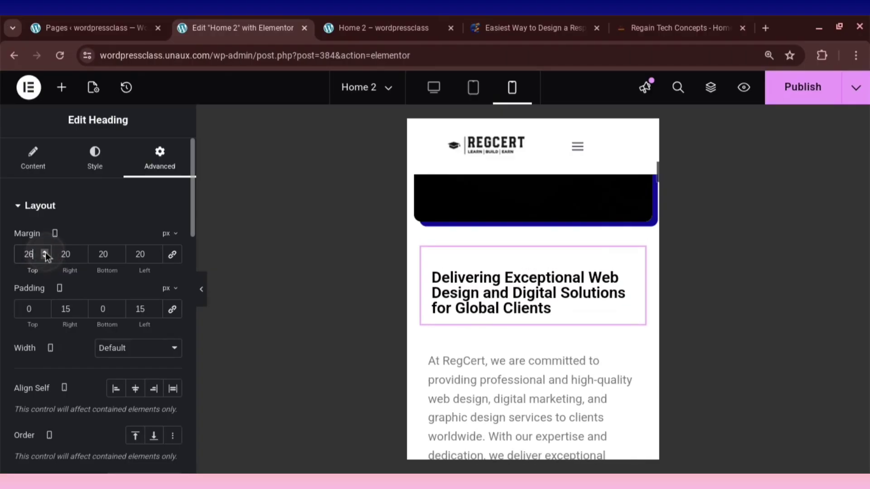
click(45, 253)
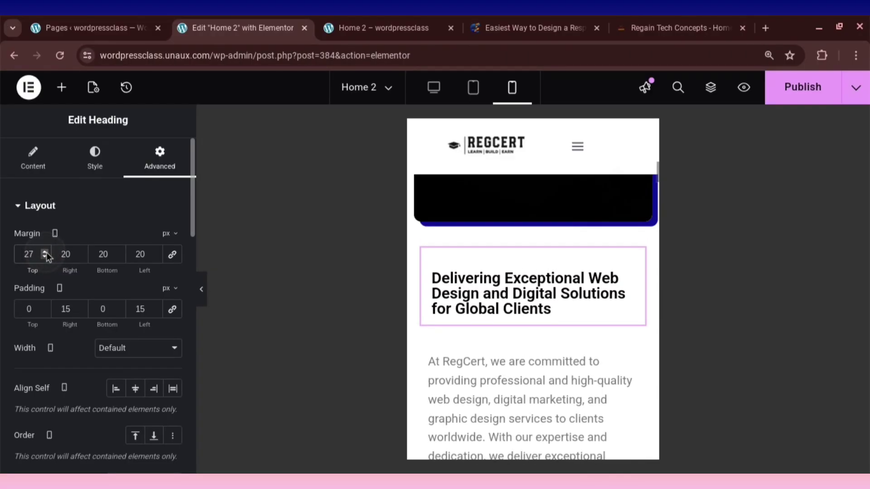
click(45, 253)
click(44, 253)
click(44, 253)
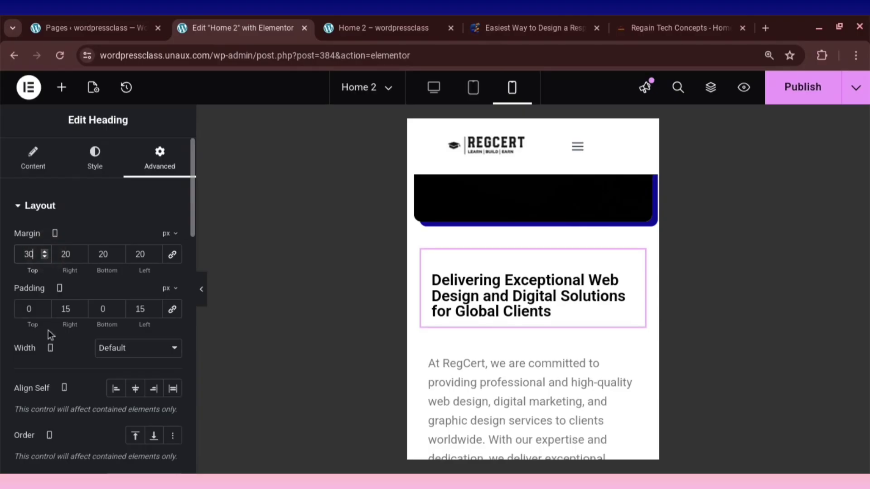
Raise the heading's top padding to 4 px and publish the page.
click(45, 307)
click(44, 306)
click(44, 307)
click(45, 307)
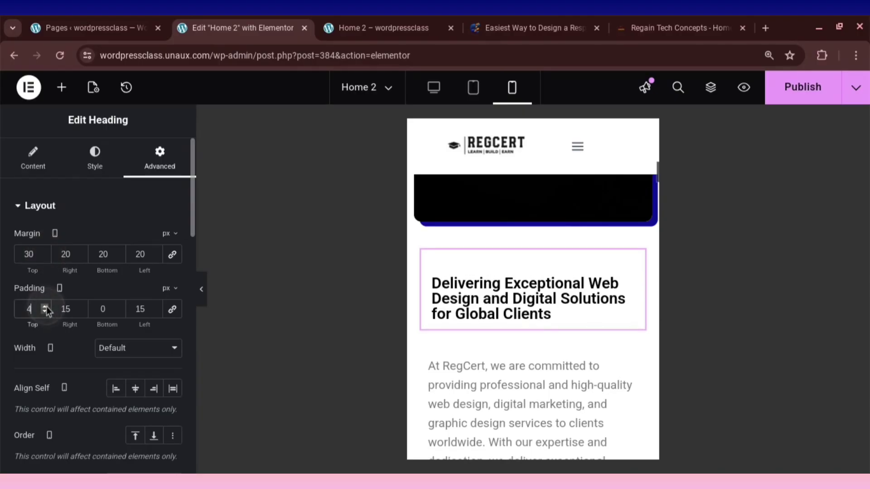
click(822, 93)
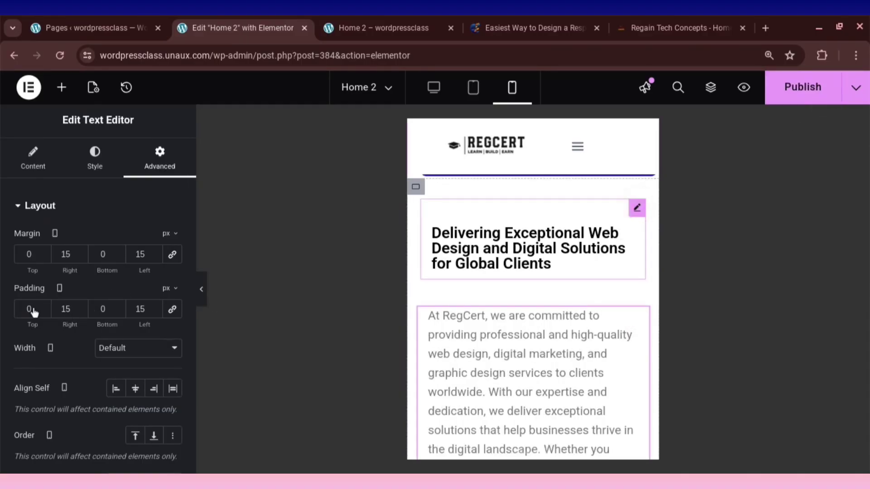
Set the top and right padding of the "Delivering Exceptional Web Design" heading to 0 px.
drag(35, 312, 23, 313)
text(0)
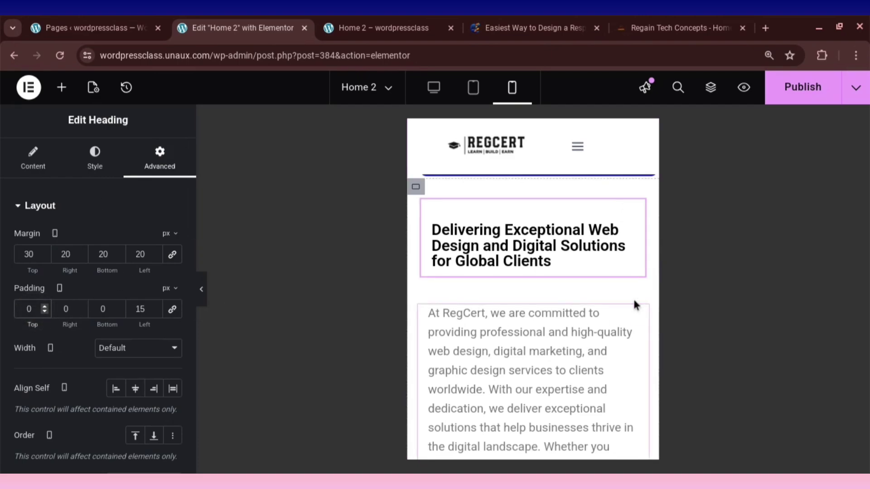
Set the top margin of the "At RegCert, we are committed" paragraph to -18 px and publish the page.
click(639, 315)
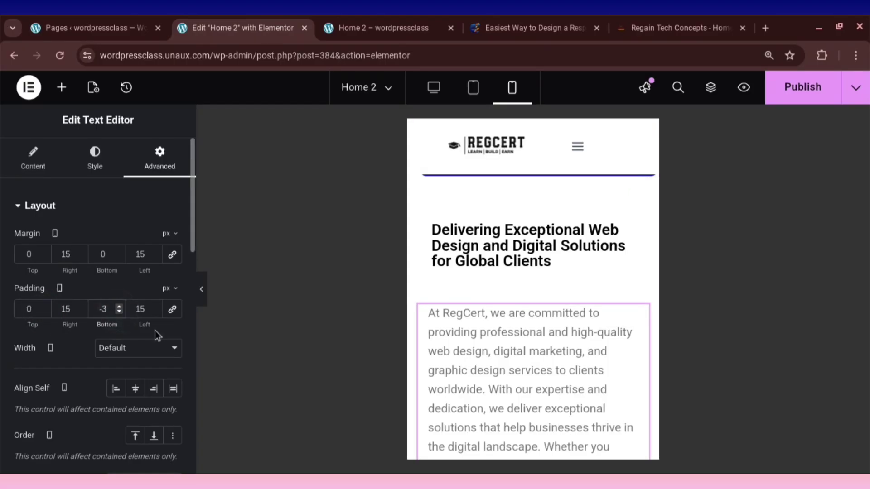
click(45, 258)
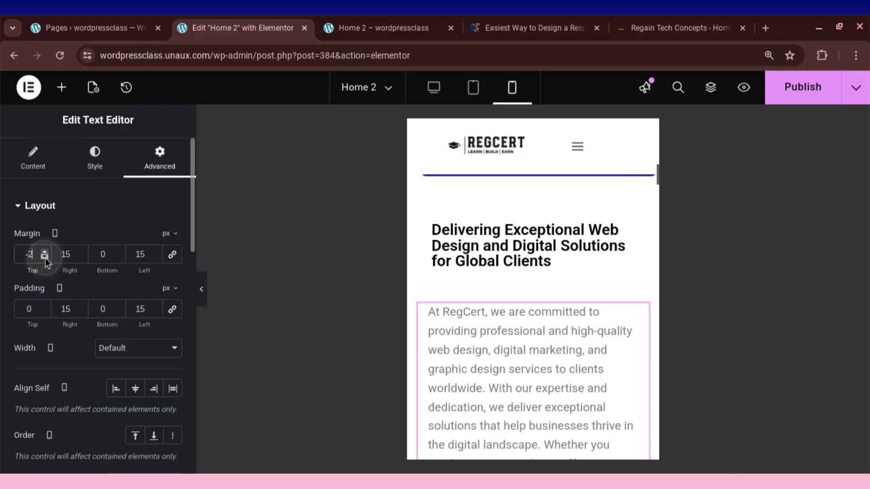
click(45, 257)
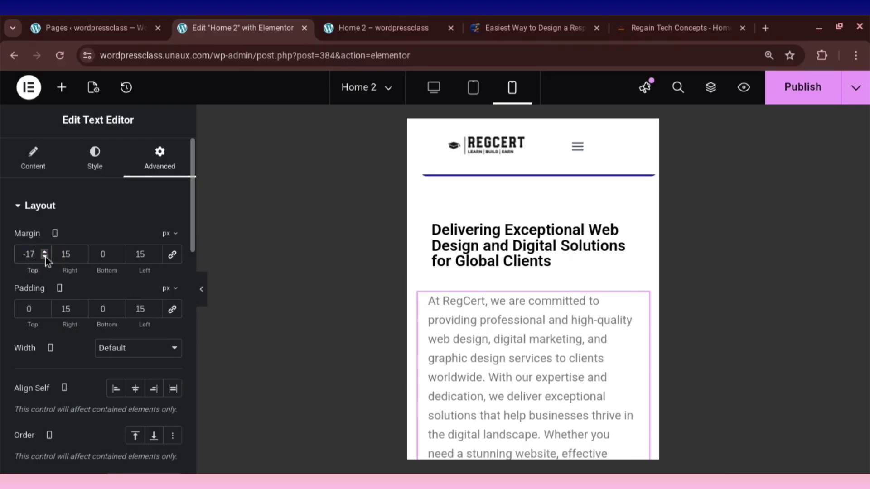
click(776, 103)
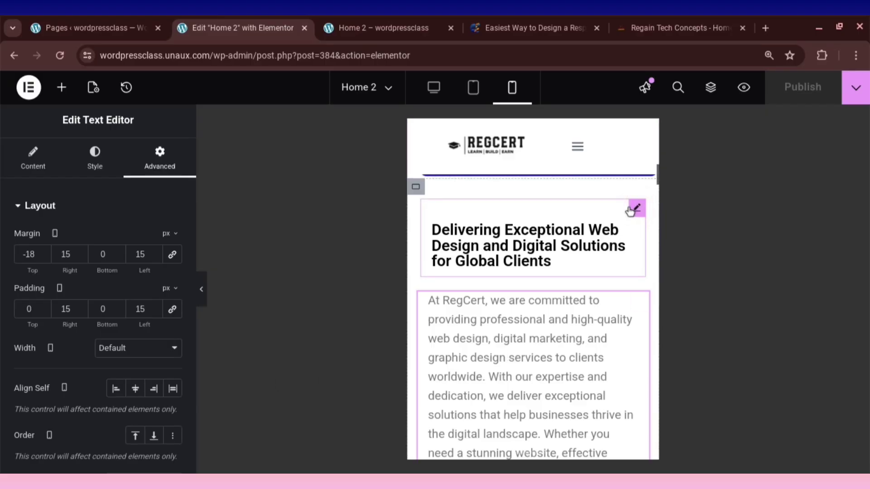
Set the line height of the "Delivering Exceptional Web Design" heading to 1.4 em and publish the page.
click(631, 209)
click(95, 159)
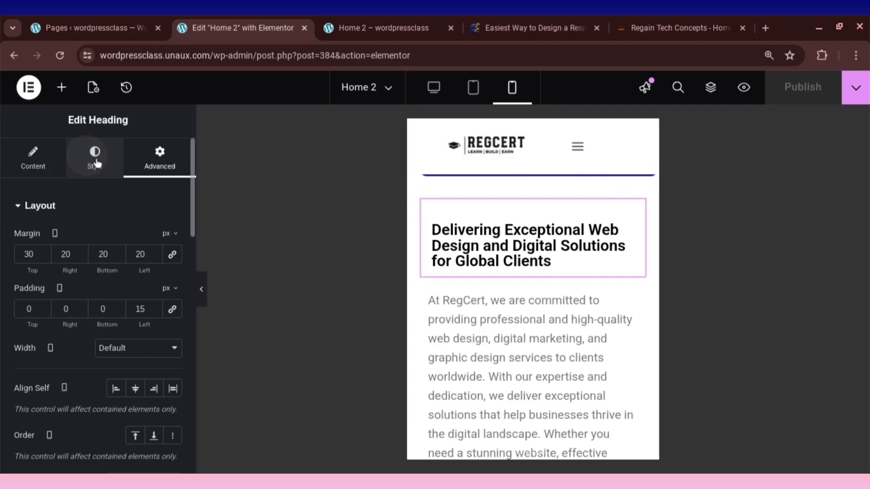
scroll(94, 363, down, 2)
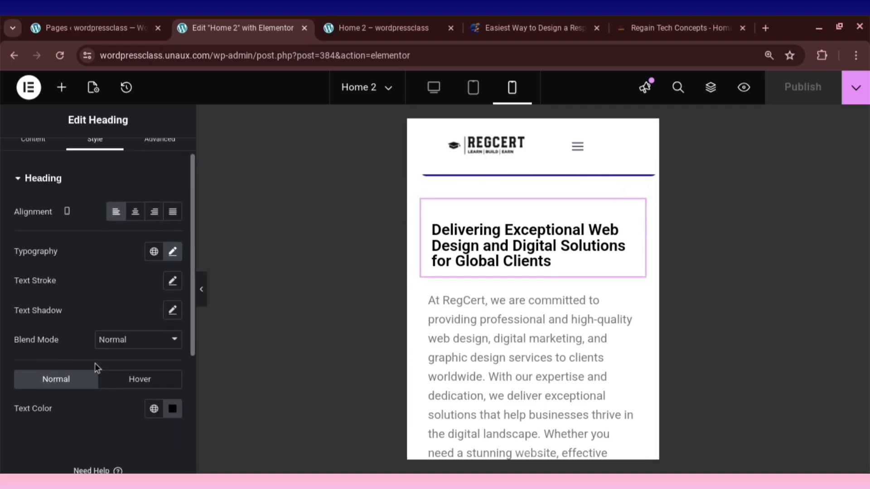
scroll(97, 366, up, 2)
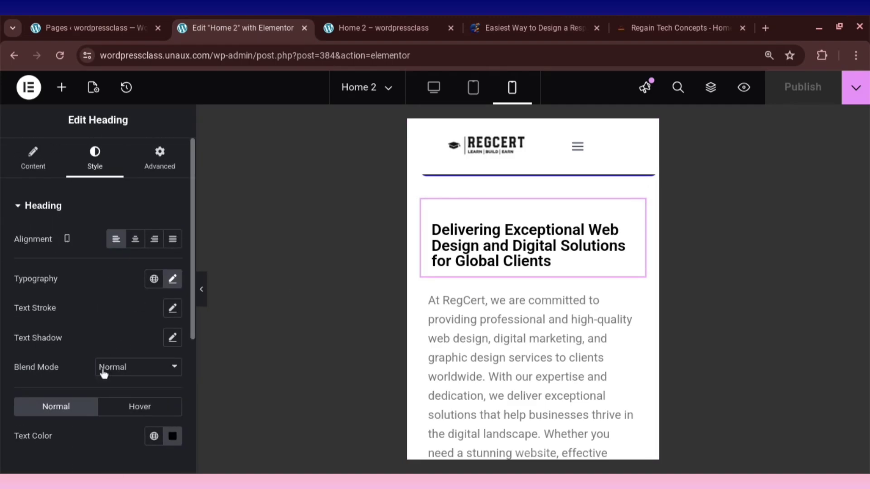
click(172, 279)
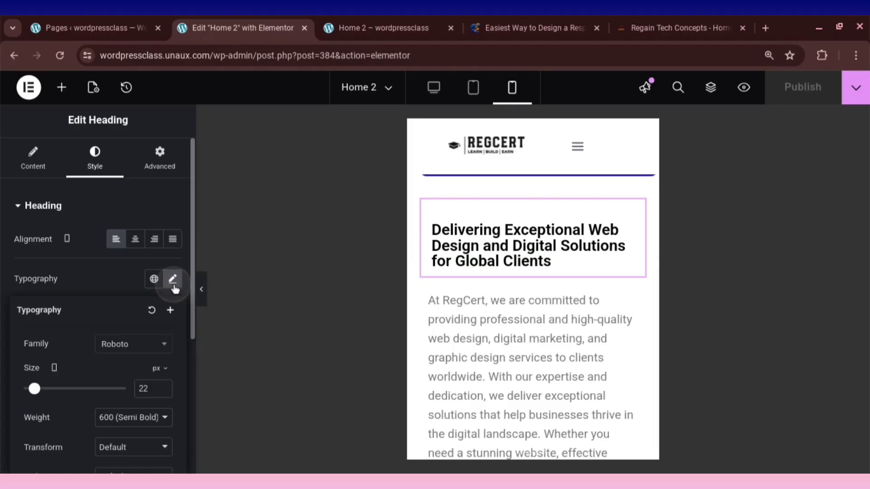
scroll(86, 396, down, 1)
scroll(105, 353, down, 2)
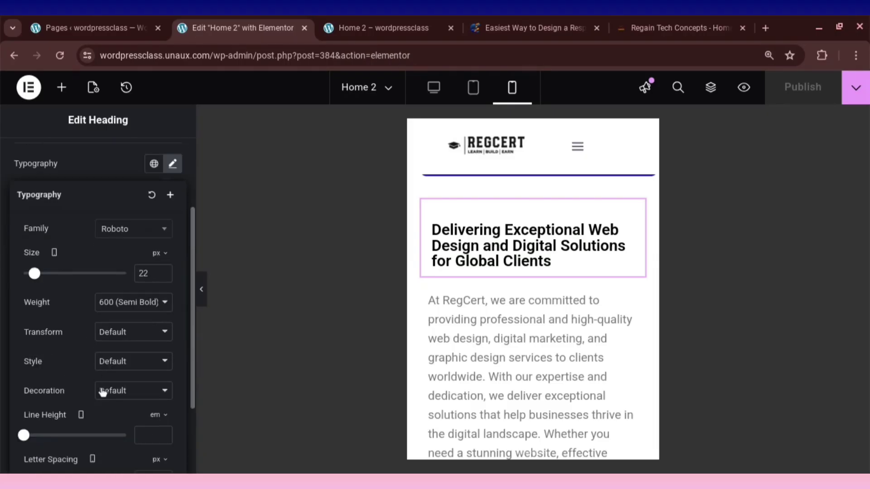
scroll(35, 403, down, 1)
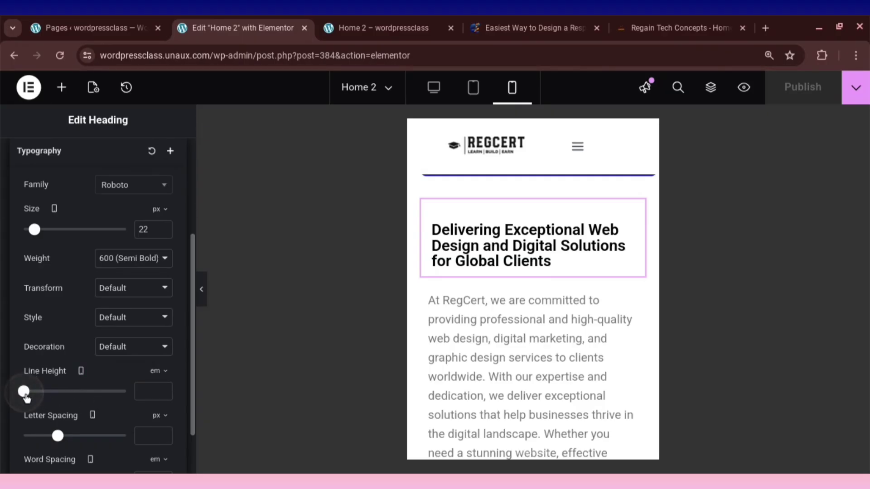
drag(25, 396, 41, 392)
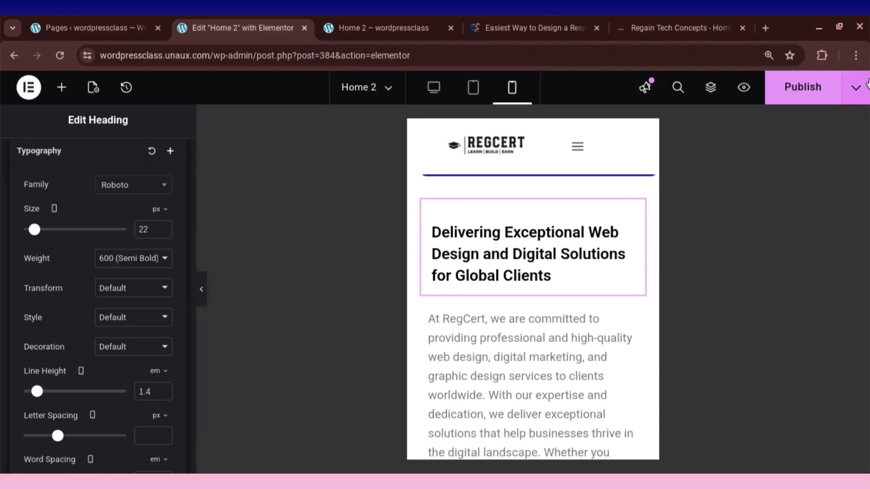
click(810, 92)
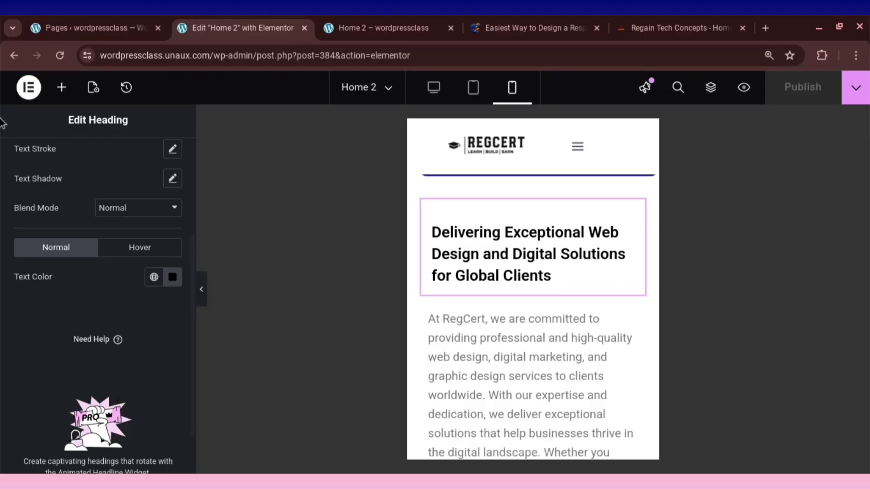
Switch to the tablet view and set all margins and padding of the Solutions section's container to 0 px.
click(474, 91)
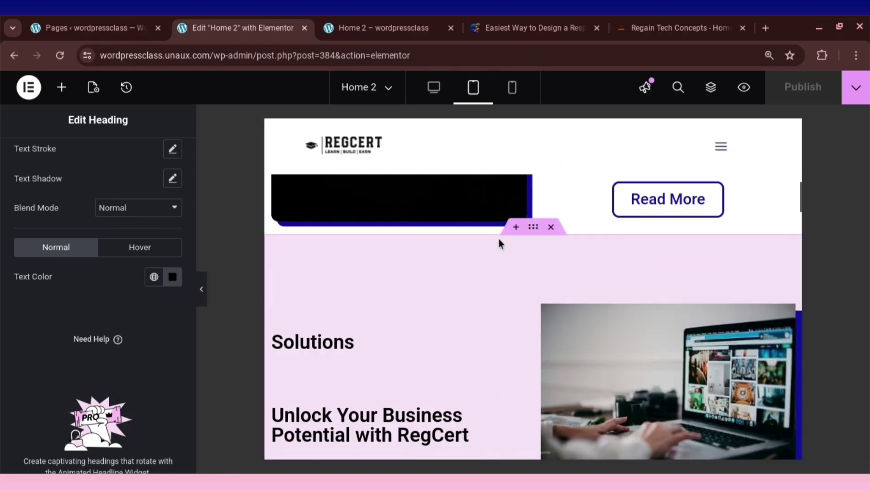
click(533, 226)
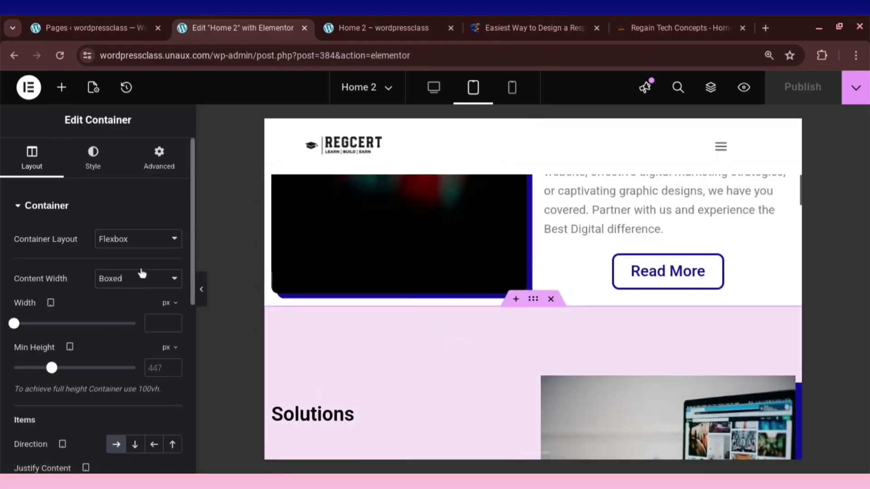
click(170, 168)
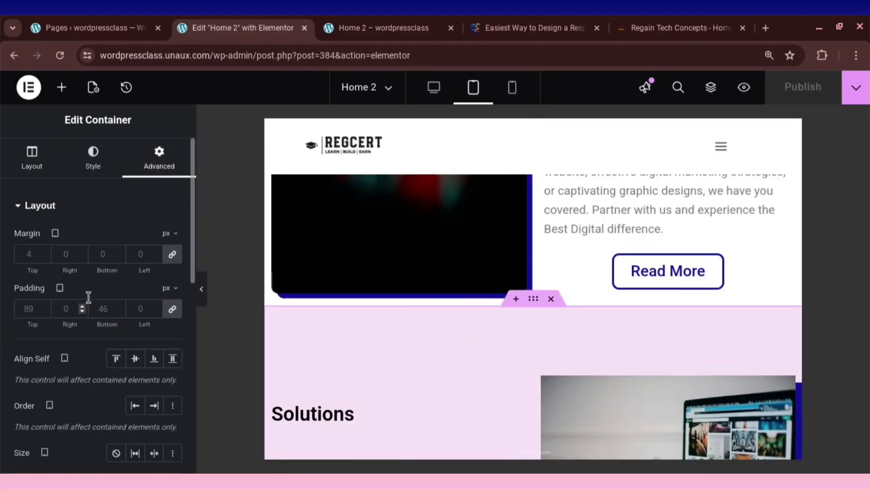
click(173, 313)
click(173, 311)
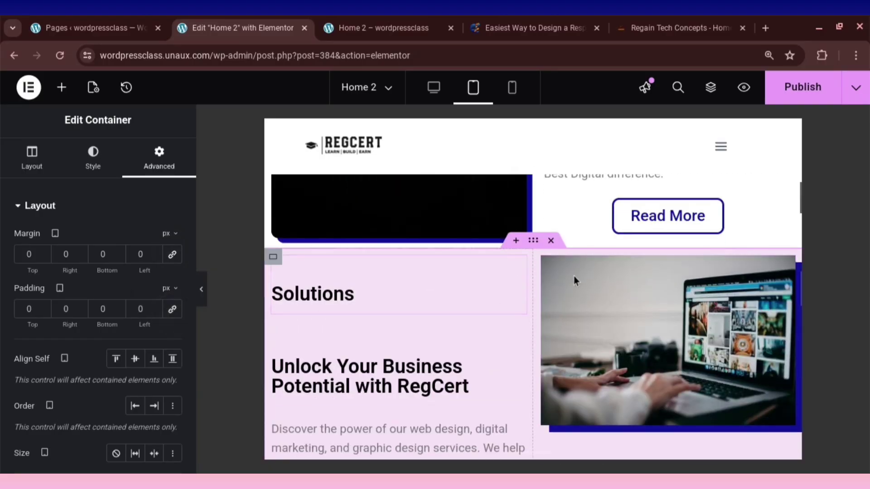
Set all margins and padding of the "Solutions" heading to 0 px for tablet.
scroll(574, 276, down, 5)
scroll(534, 344, up, 4)
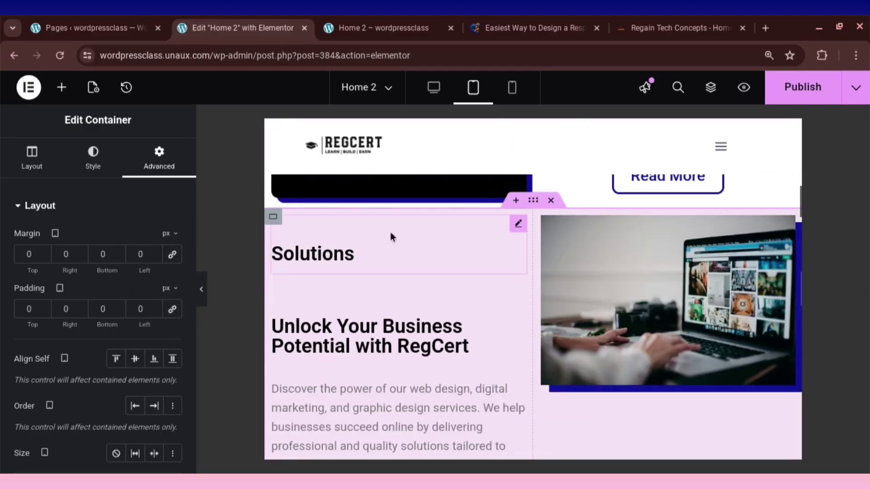
click(286, 222)
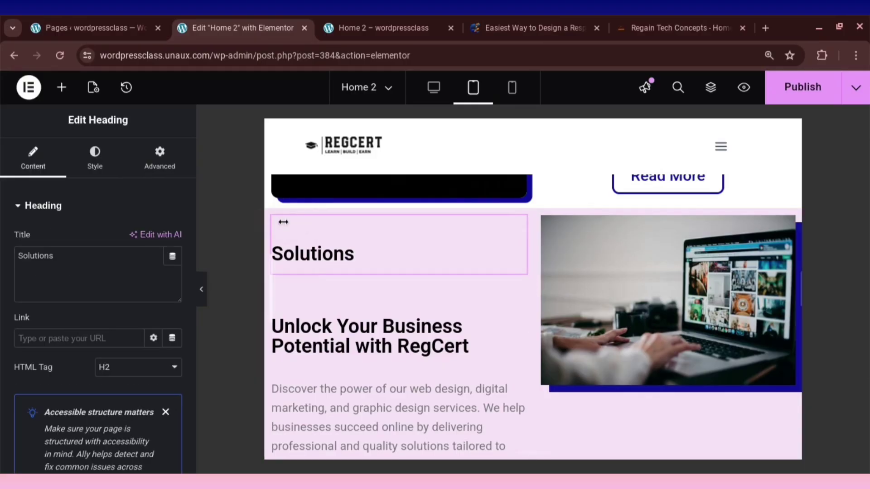
click(159, 162)
click(172, 254)
click(172, 309)
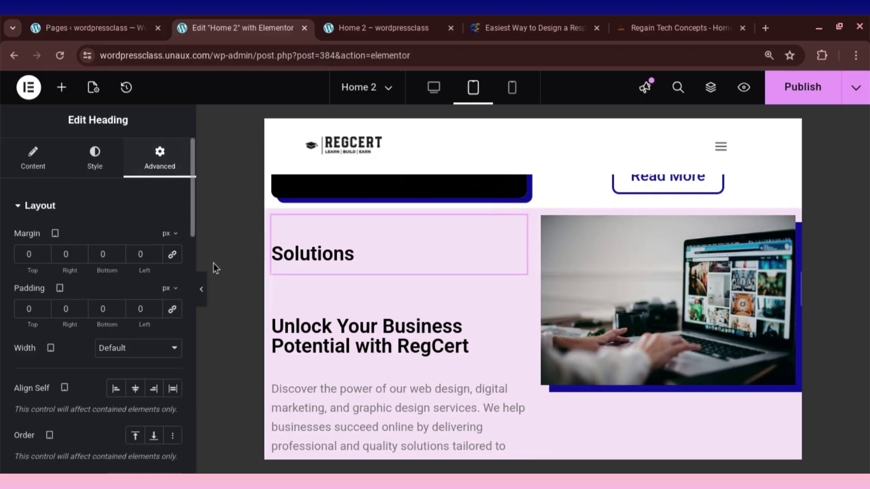
Set all margins and padding of the "Unlock Your Business Potential with RegCert" heading to 0 px for tablet.
scroll(451, 289, down, 1)
click(520, 286)
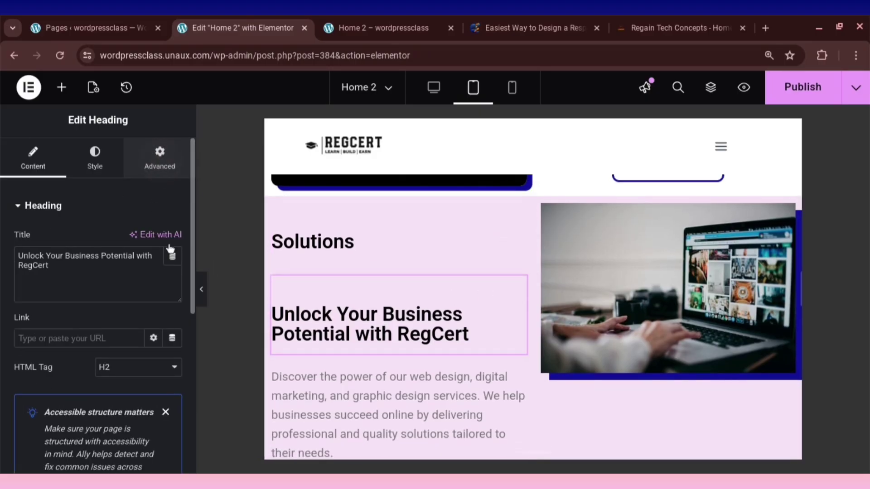
scroll(437, 328, down, 2)
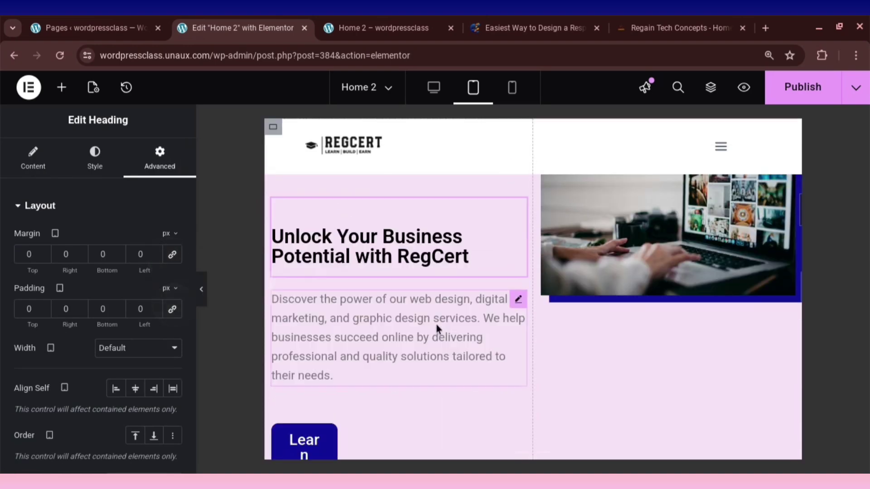
Set all margins and padding of the "Discover the power of our web design" paragraph to 0 px for tablet.
scroll(437, 328, down, 1)
click(389, 283)
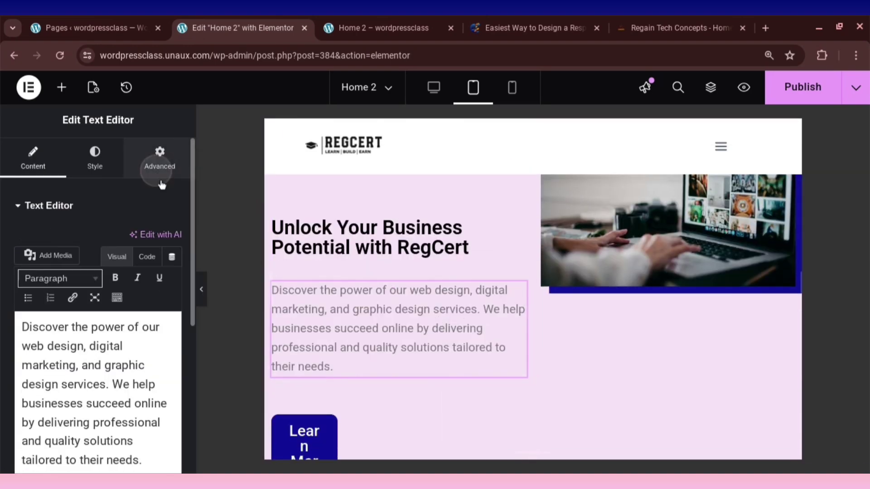
click(172, 254)
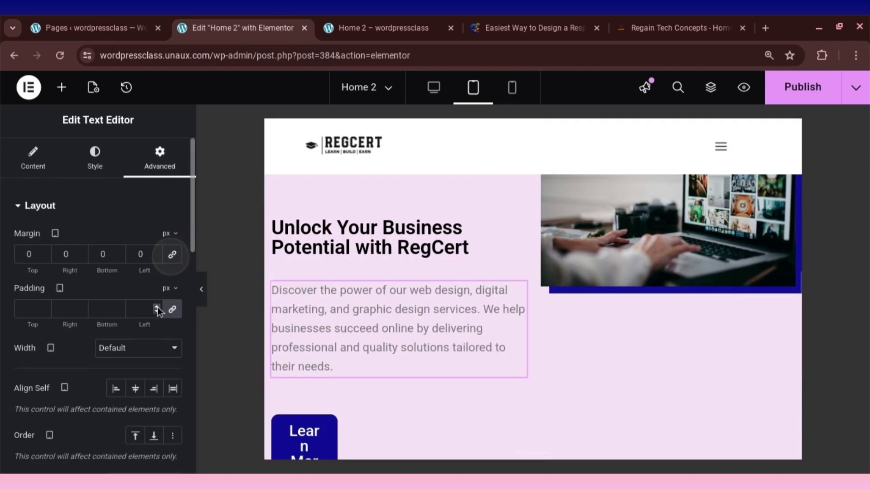
click(172, 309)
Set all margins and padding of the container holding the Solutions section's laptop image to 0 px for tablet.
scroll(434, 323, down, 1)
scroll(504, 265, up, 3)
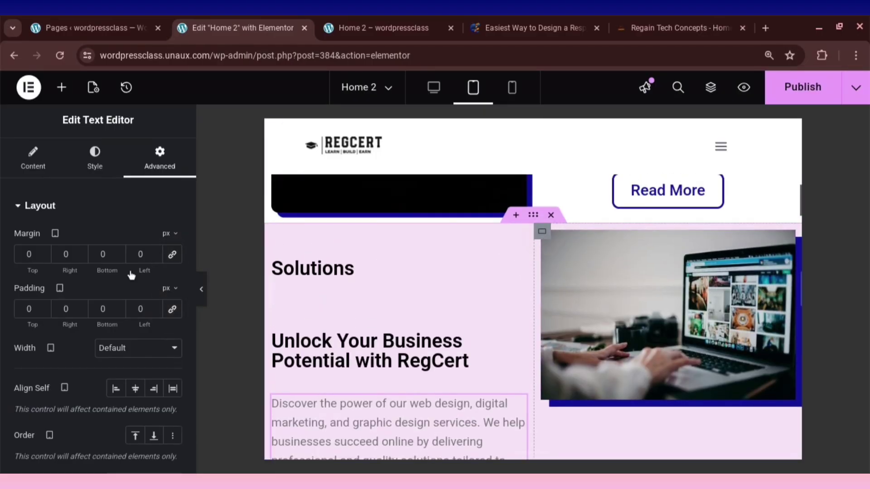
click(172, 255)
click(172, 310)
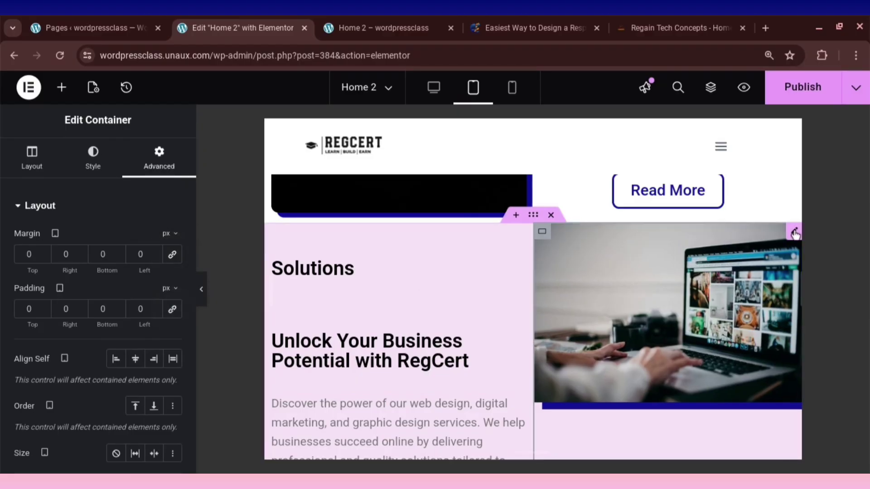
Set all margins and padding of the laptop image itself to 0 px for tablet.
click(794, 234)
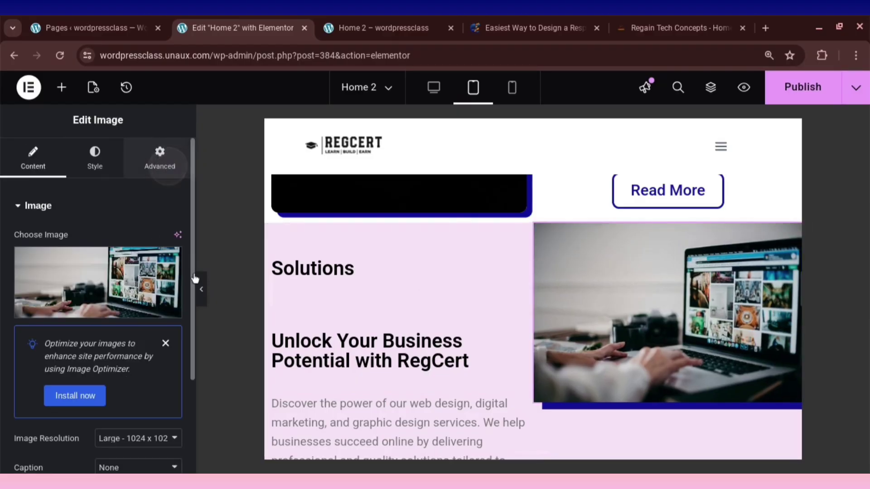
click(159, 158)
click(172, 254)
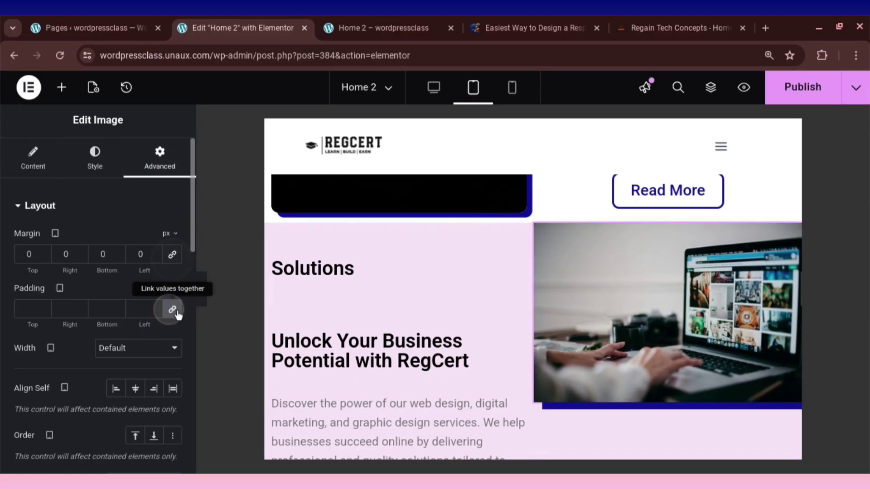
click(172, 309)
Set the tablet font size of the "Unlock Your Business Potential with RegCert" heading to 25 px.
scroll(581, 333, down, 3)
scroll(582, 327, up, 1)
scroll(581, 331, down, 1)
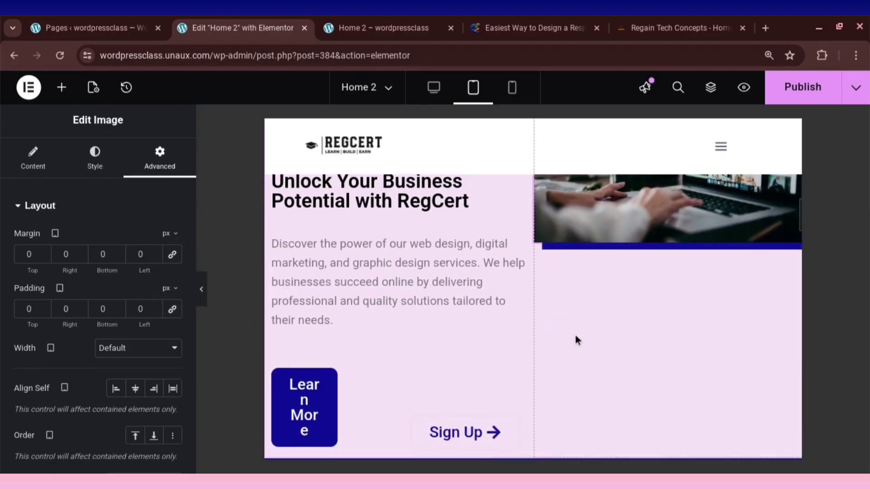
scroll(575, 335, up, 2)
scroll(344, 277, up, 2)
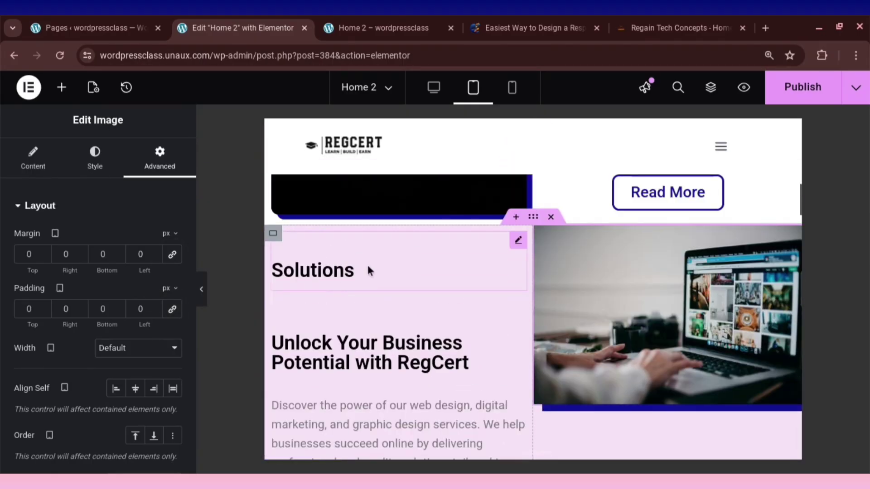
scroll(475, 267, down, 1)
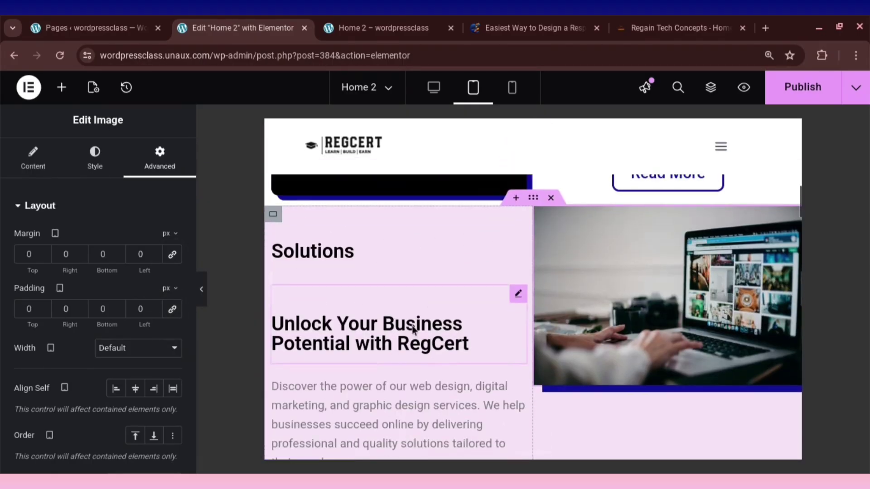
click(518, 295)
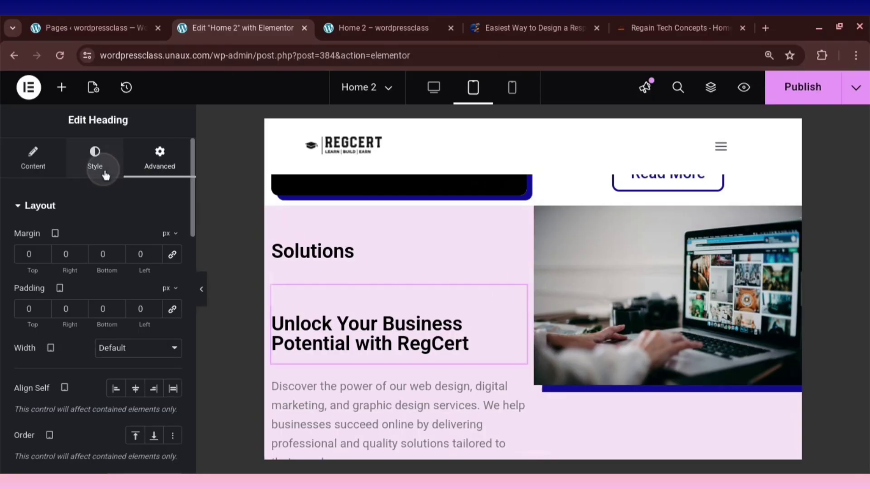
click(114, 184)
click(173, 279)
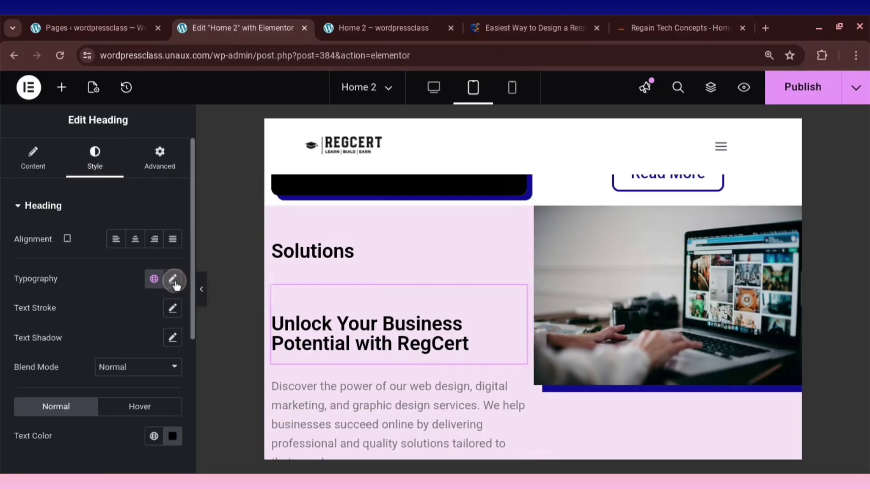
click(151, 389)
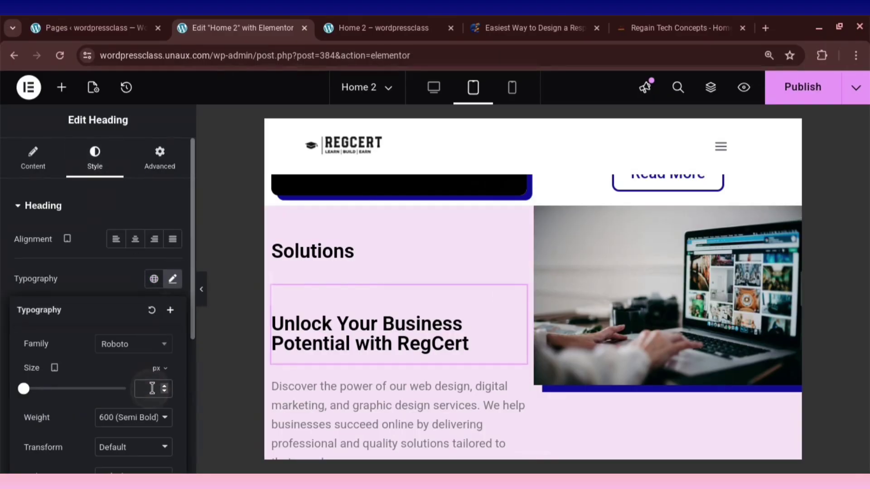
text(20)
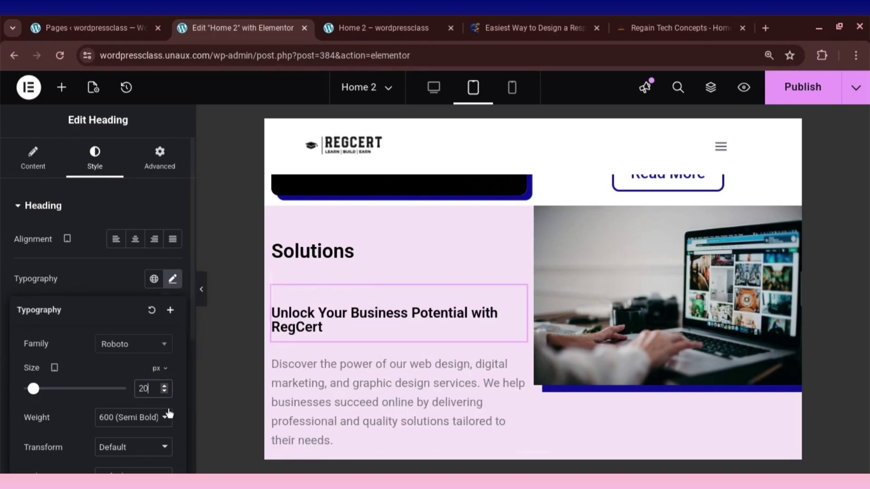
key(BackSpace)
text(5)
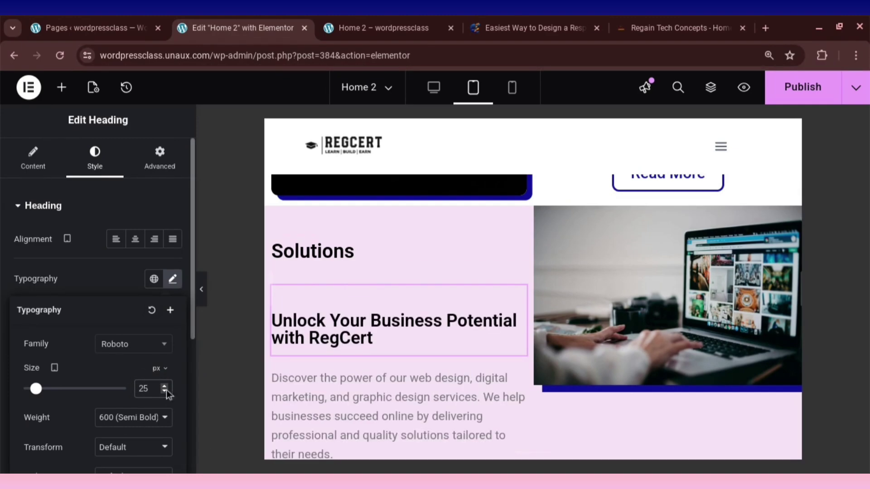
Set the left and right margin and padding of the "Unlock Your Business Potential with RegCert" heading to 10 px for tablet.
click(118, 247)
click(160, 165)
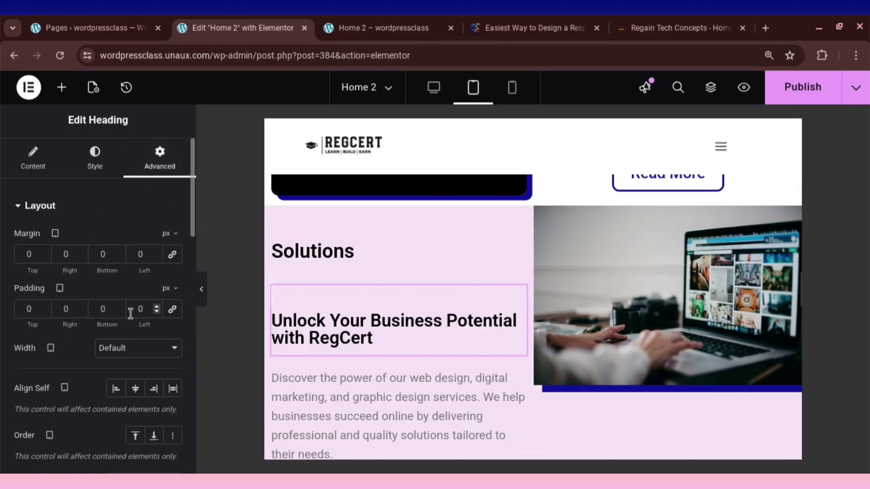
click(139, 308)
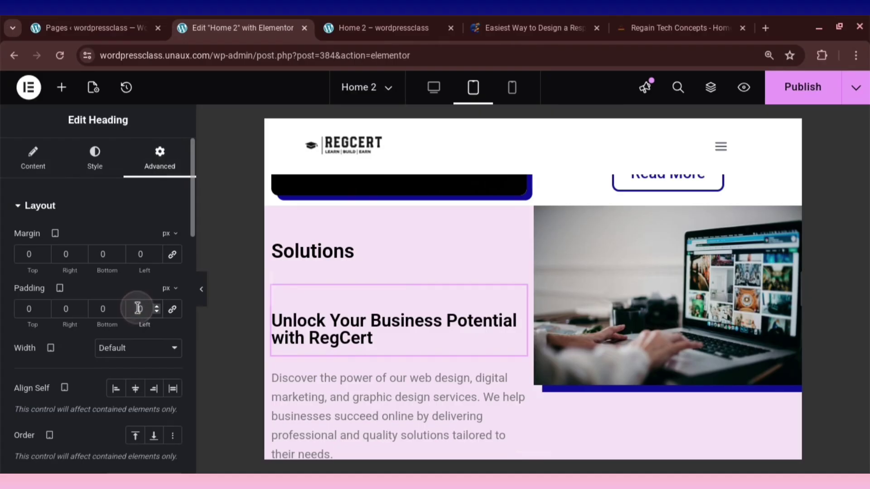
text(1)
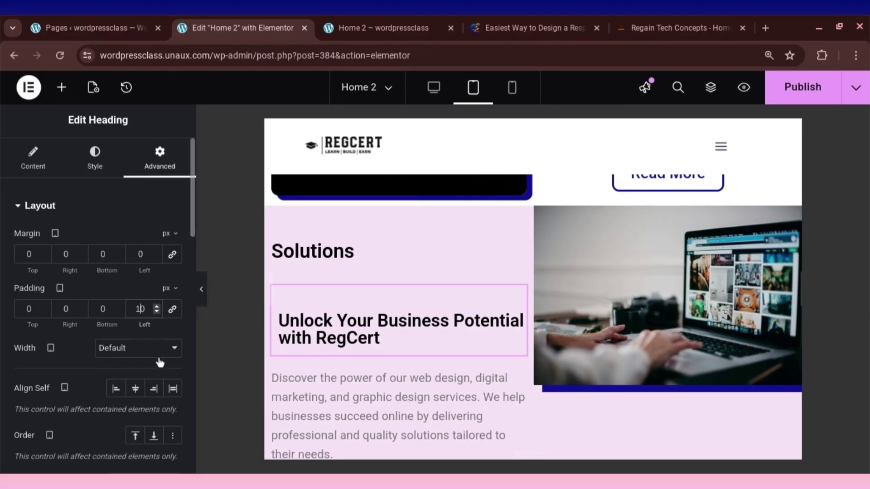
click(138, 254)
text(1)
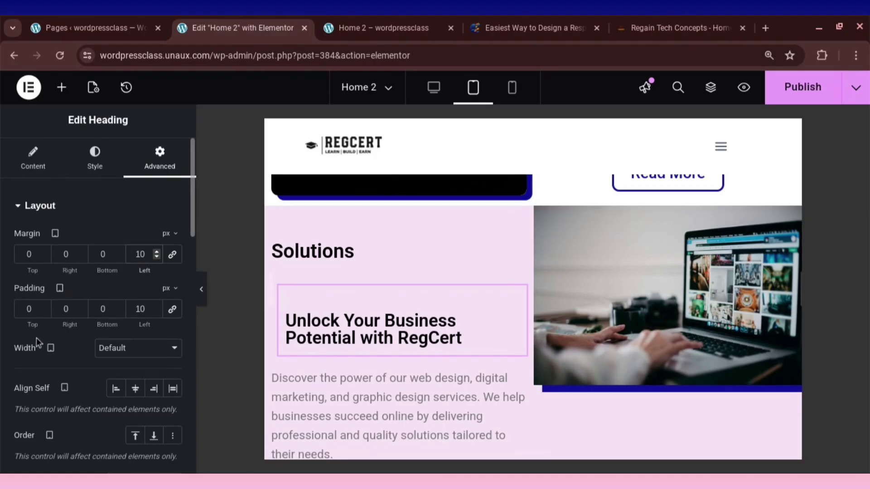
click(58, 310)
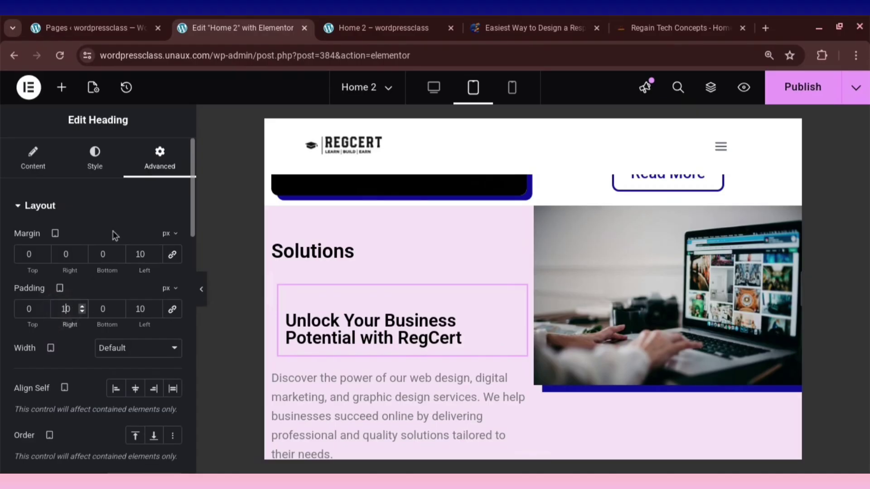
click(64, 254)
text(1)
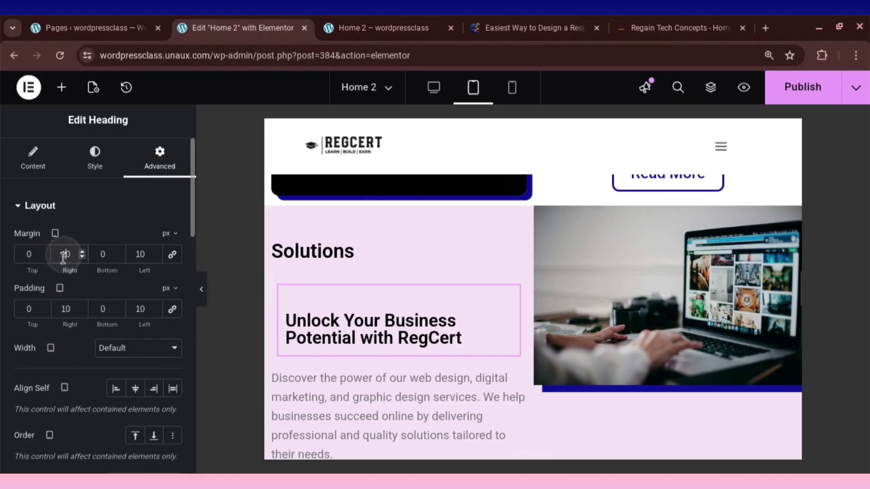
Set the left and right margin and padding of the "Solutions" heading to 10 px for tablet.
click(344, 252)
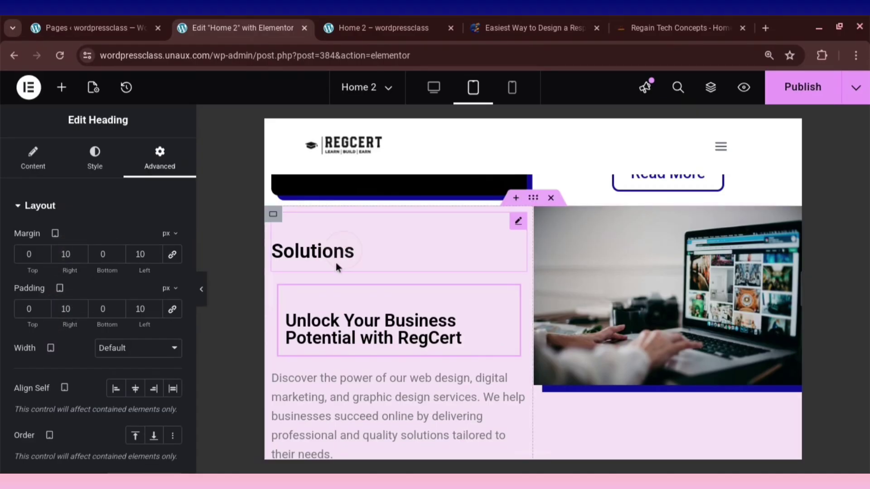
click(137, 309)
text(1)
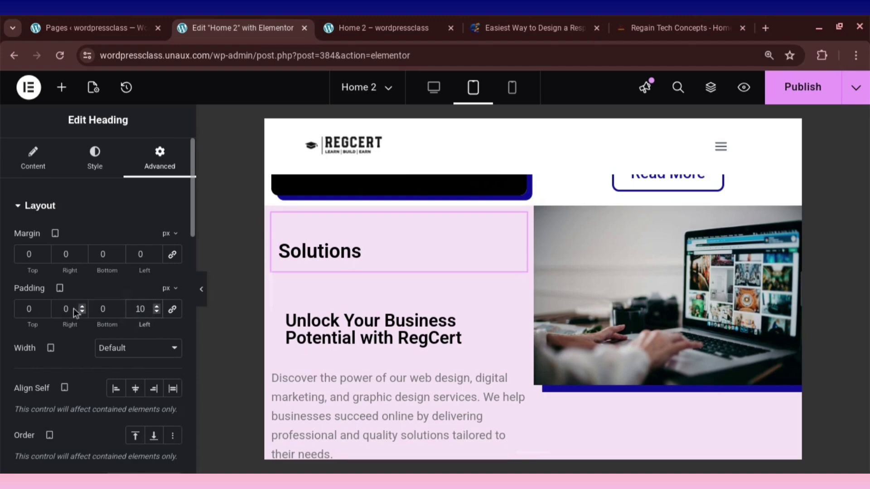
click(62, 308)
text(1)
click(61, 255)
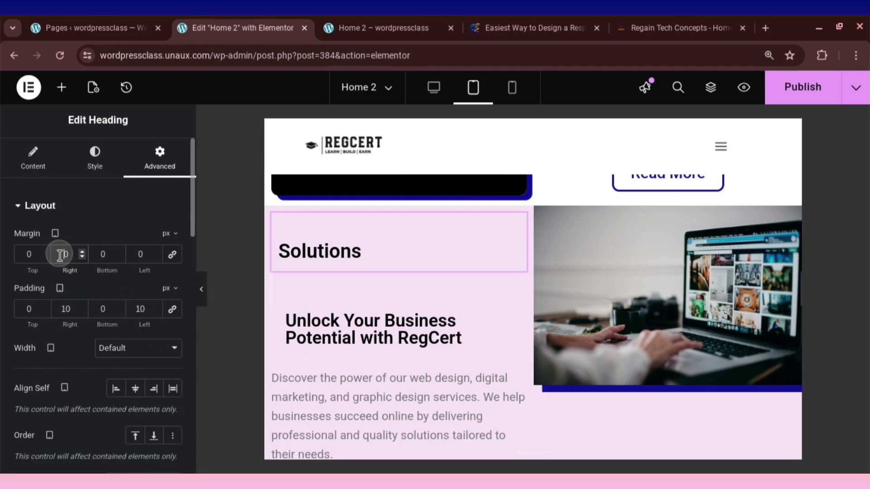
text(1)
click(139, 254)
text(1)
Set the left and right margin and padding of the "Discover the power of our web design" paragraph to 10 px for tablet.
scroll(287, 261, down, 3)
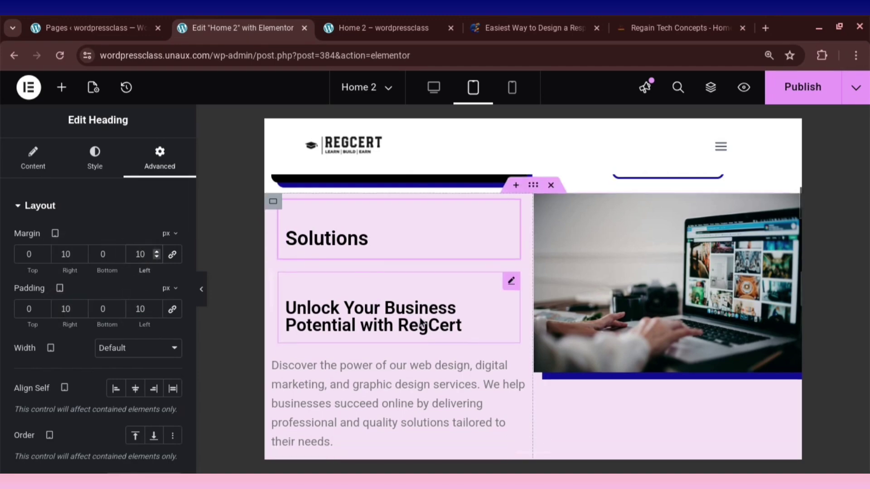
click(519, 265)
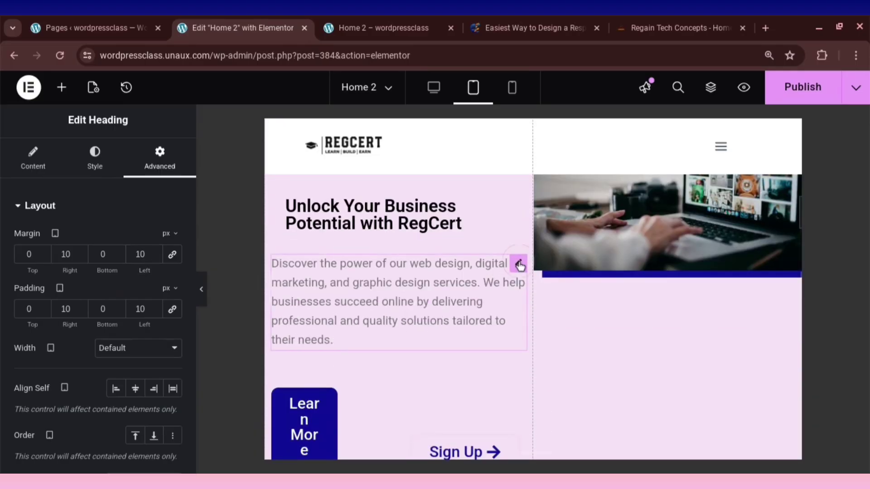
click(136, 309)
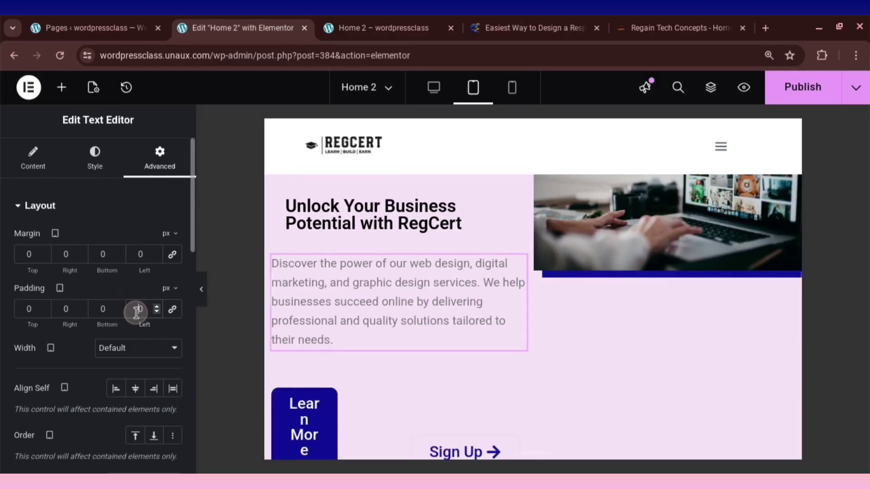
text(1)
click(57, 308)
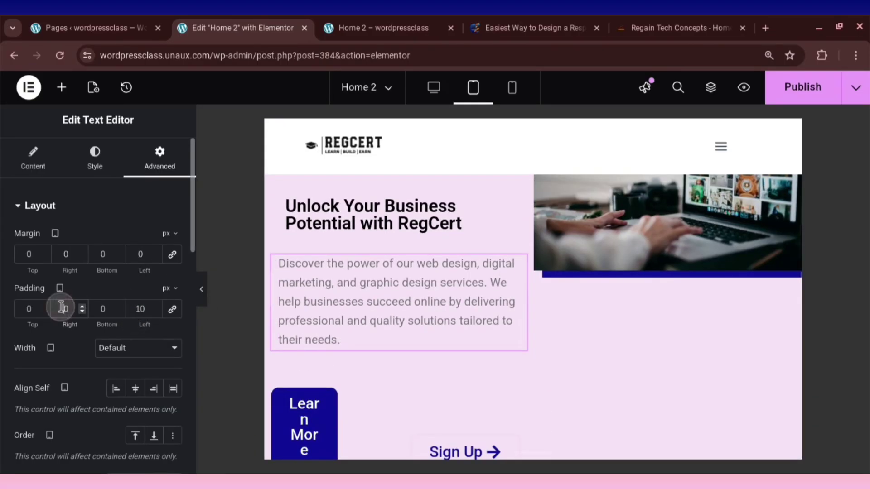
text(1)
click(53, 253)
text(1)
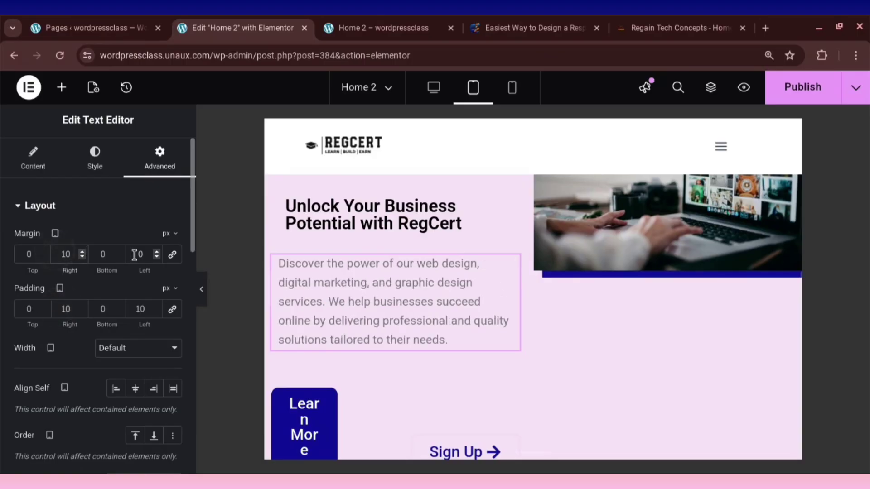
click(135, 254)
text(1)
Set the left and right margin and padding of the container holding the Solutions section's laptop image to 10 px for tablet.
scroll(428, 242, up, 4)
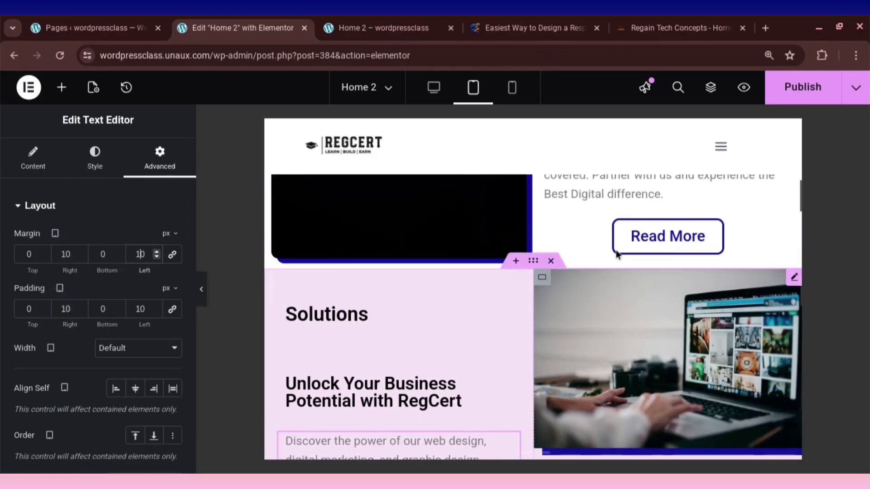
click(542, 278)
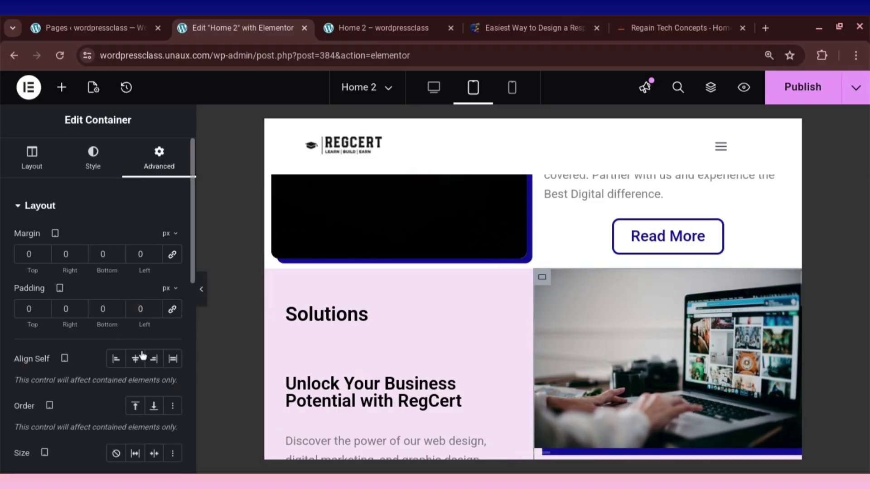
click(138, 310)
text(1)
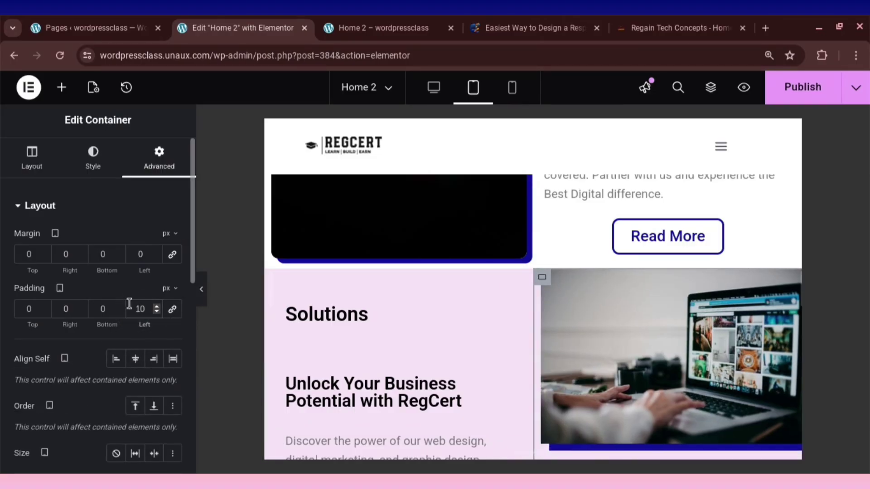
click(63, 309)
text(1)
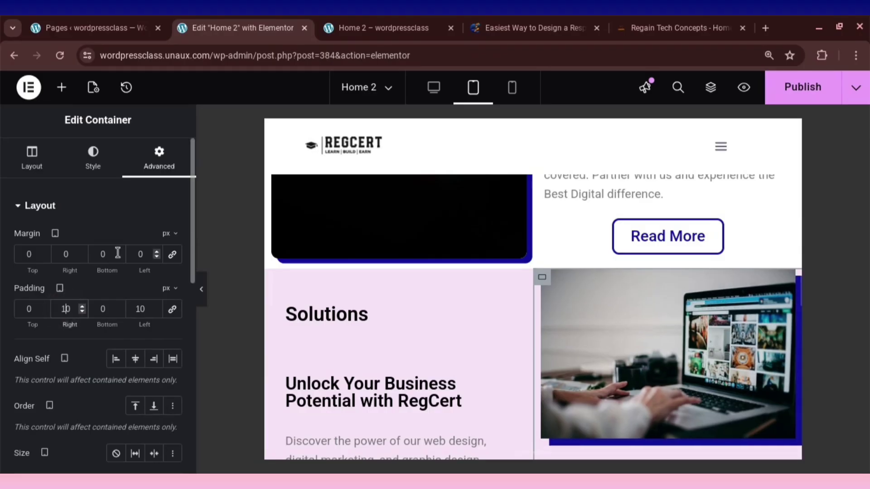
click(64, 254)
text(1)
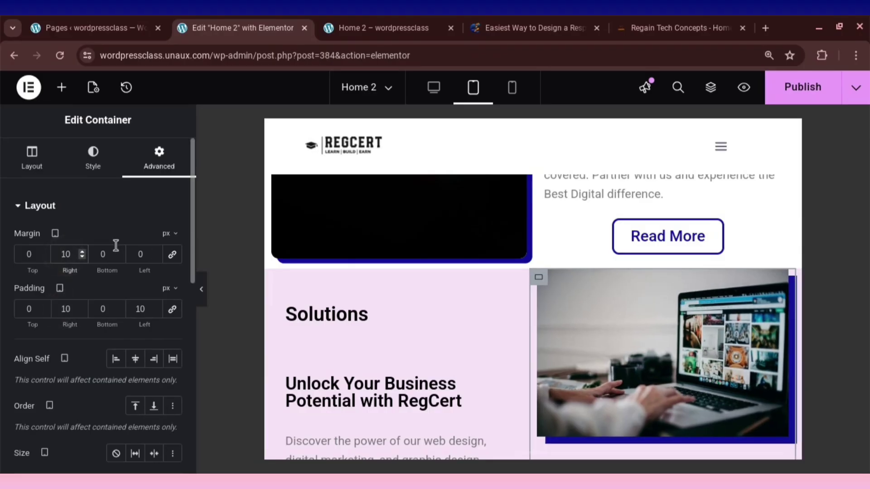
click(135, 252)
text(1)
scroll(426, 311, down, 5)
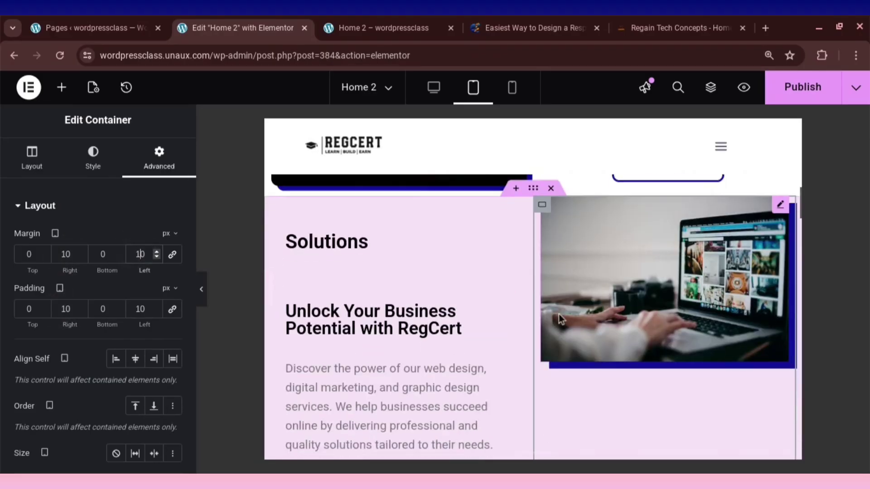
Set all margins and padding of the Solutions section's "Learn More" button to 0 px for tablet.
scroll(569, 337, up, 3)
click(569, 338)
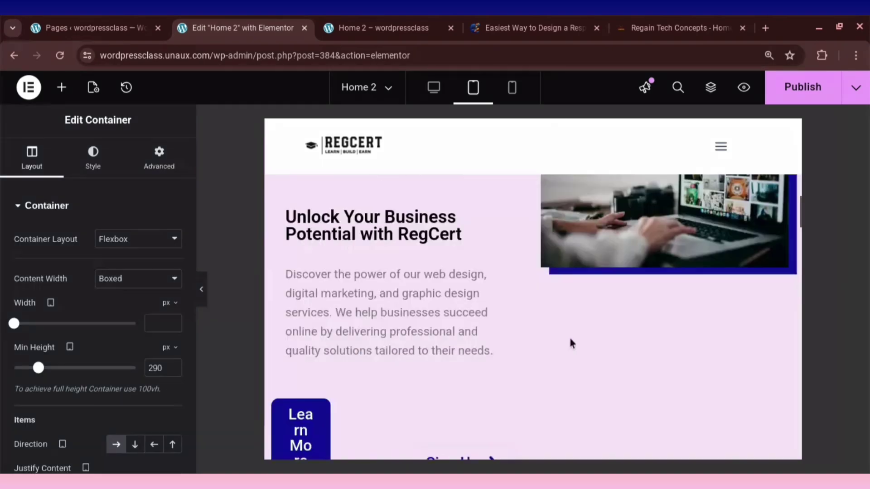
scroll(569, 332, down, 7)
scroll(570, 331, up, 8)
scroll(567, 334, down, 2)
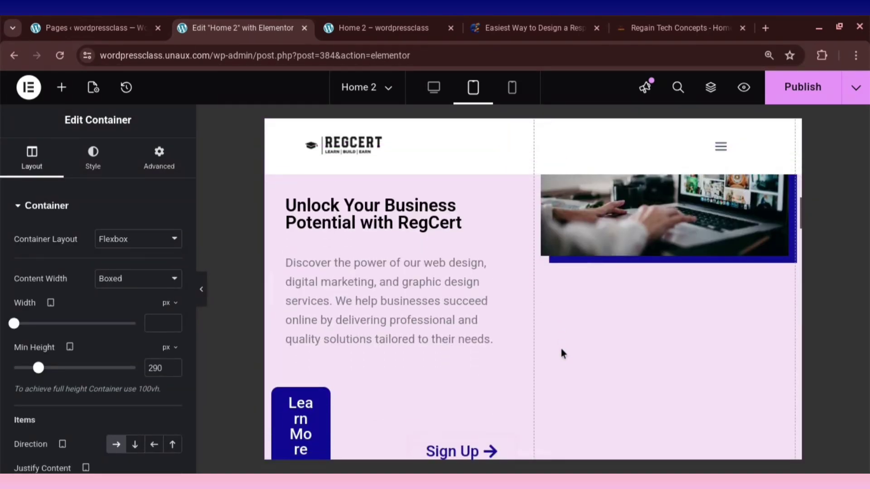
click(323, 391)
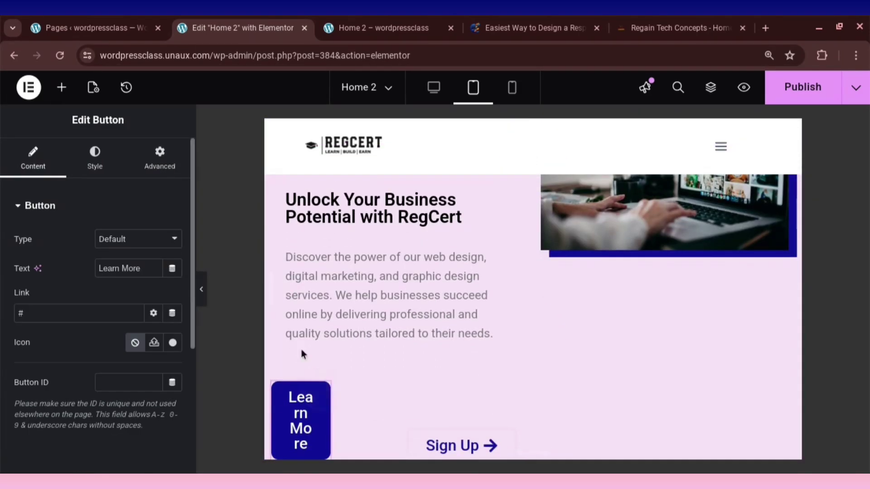
click(172, 167)
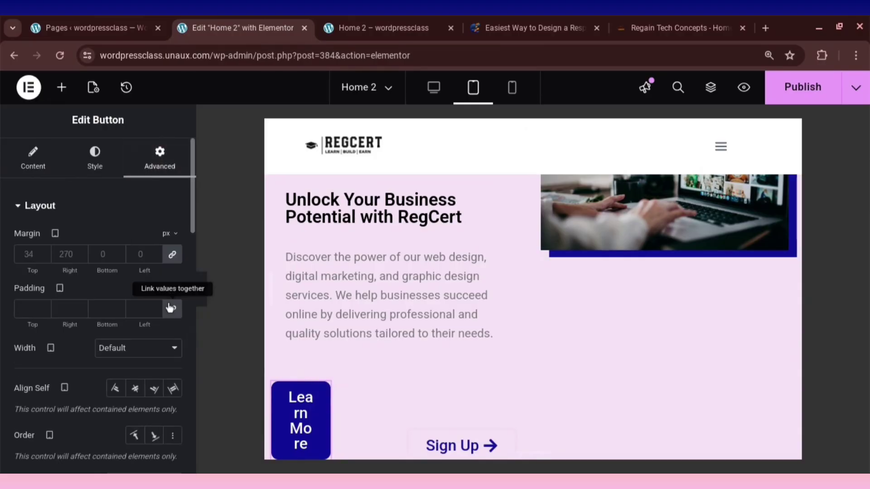
click(172, 254)
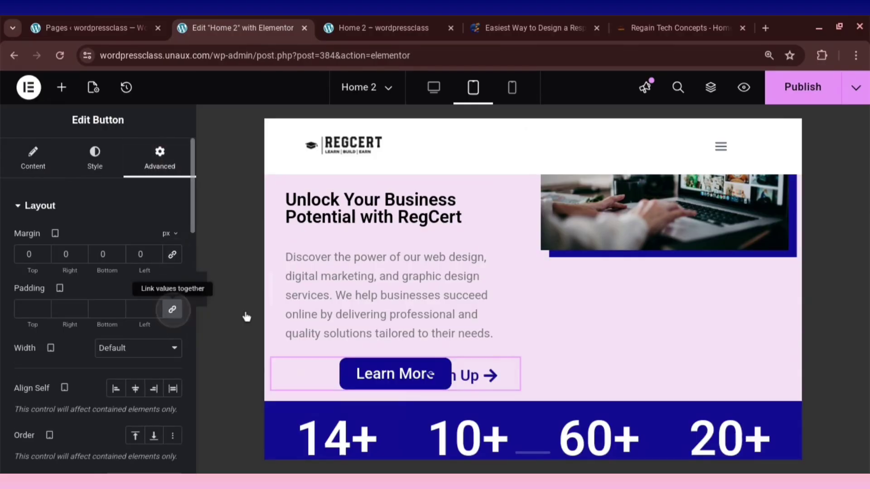
click(173, 310)
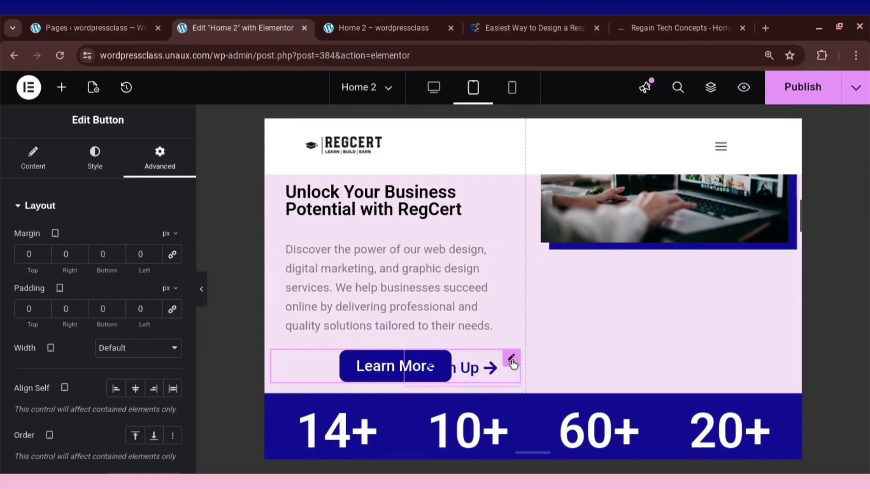
Set all margins and padding of the "Sign Up" button beside "Learn More" to 0 px for tablet.
click(442, 368)
click(161, 156)
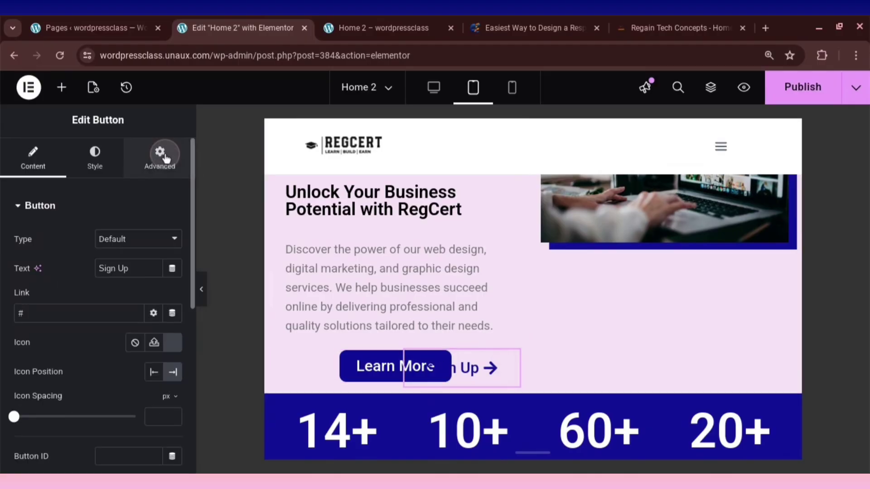
click(172, 254)
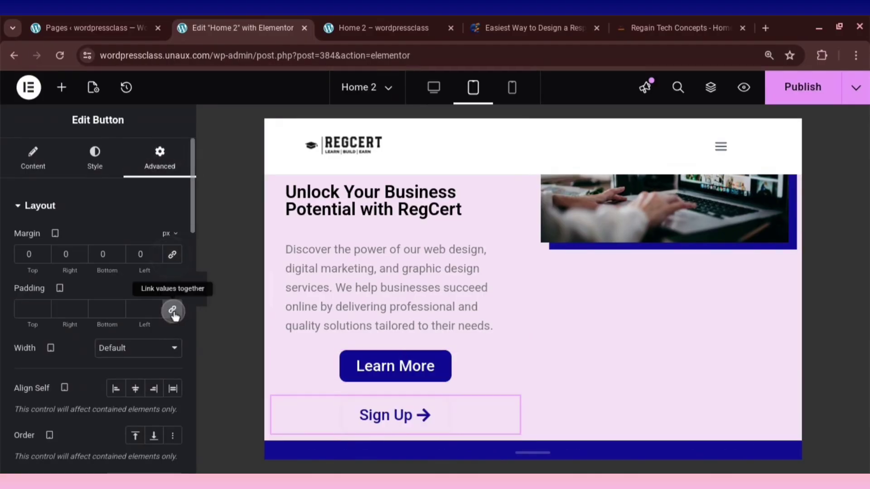
click(172, 310)
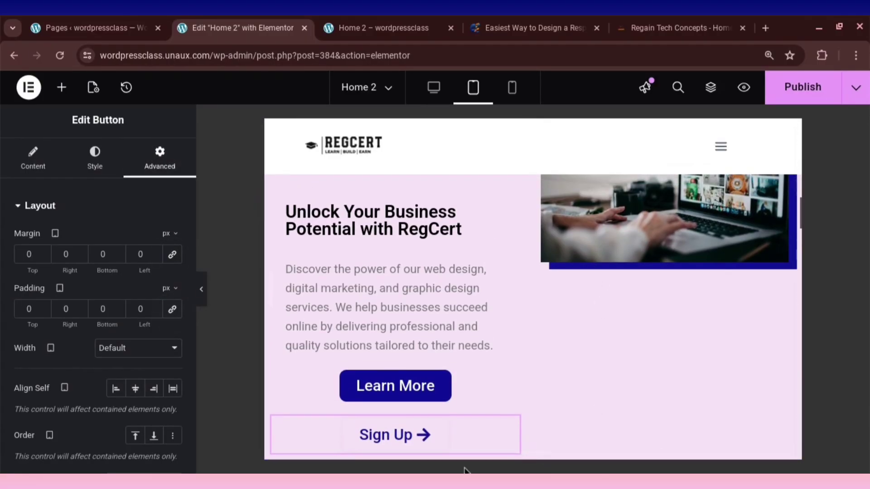
Set Align Self to Center for the container holding the Solutions section's laptop image in the tablet layout.
scroll(540, 316, up, 2)
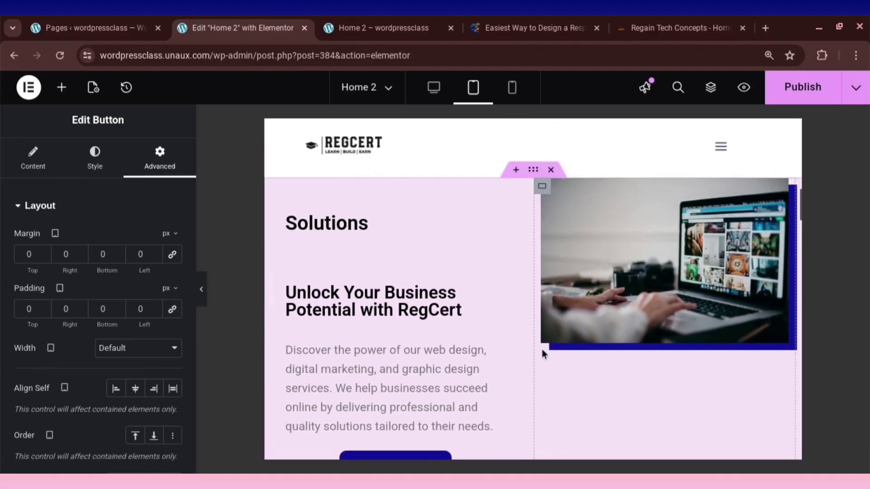
scroll(542, 351, down, 4)
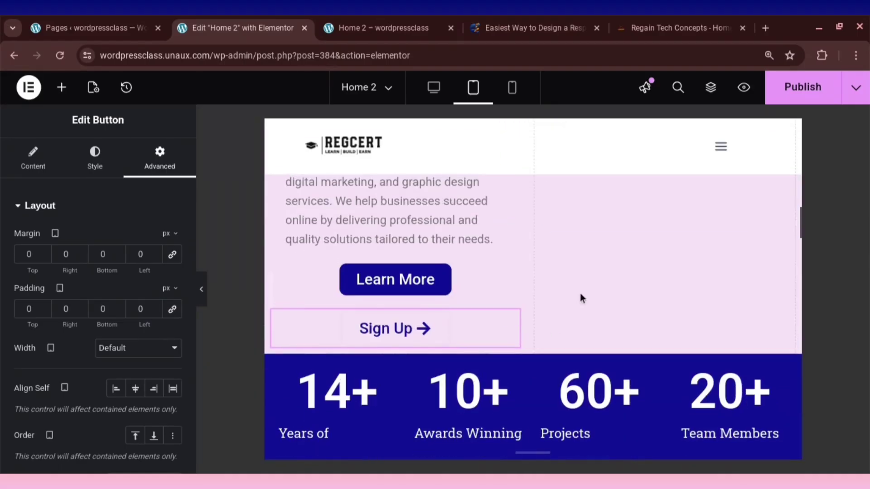
scroll(580, 293, up, 3)
scroll(717, 293, up, 1)
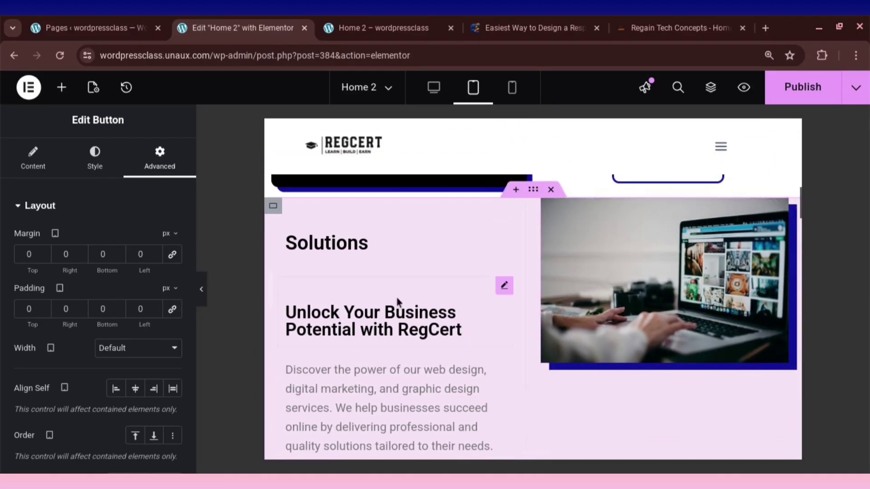
scroll(566, 283, down, 3)
scroll(595, 316, up, 2)
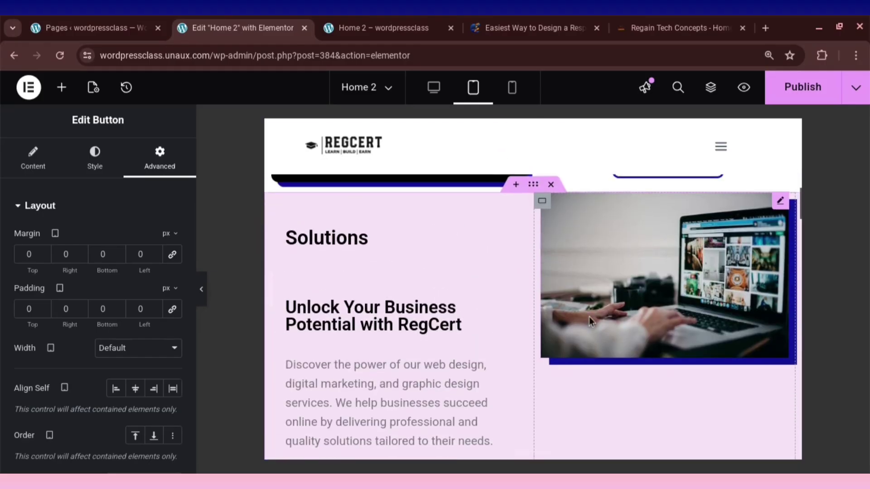
scroll(589, 281, down, 1)
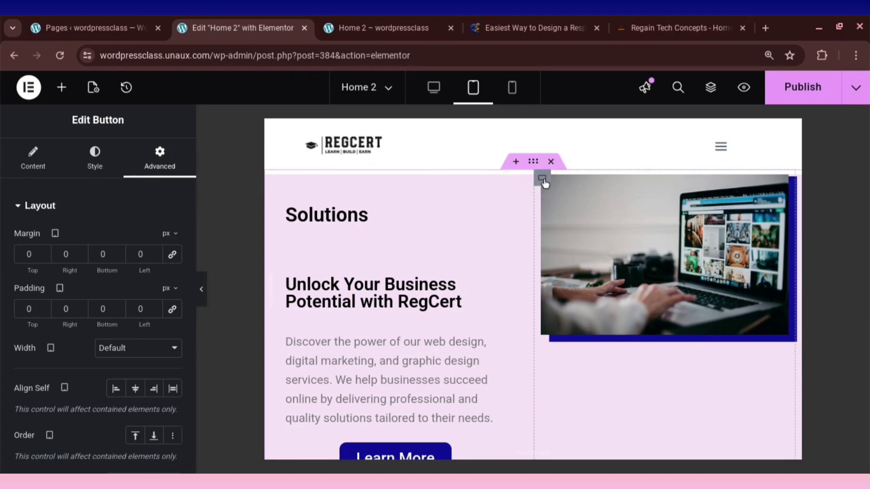
click(543, 181)
click(135, 359)
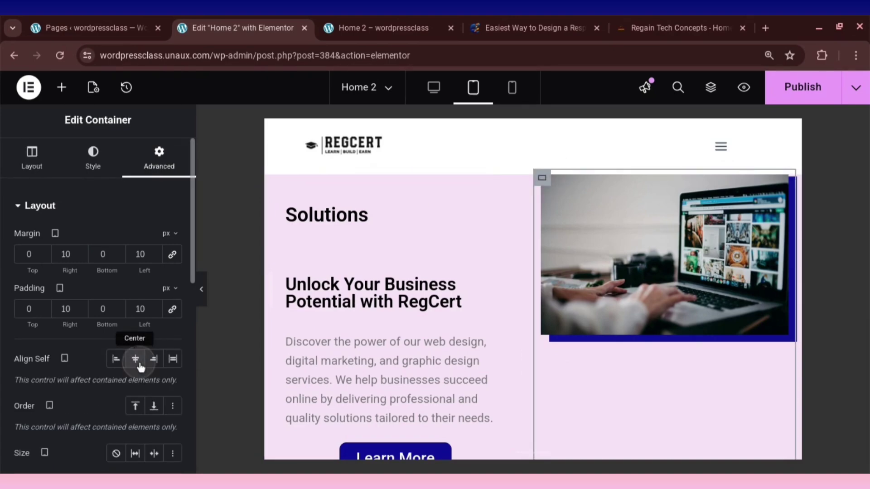
Review the Solutions section's tablet layout and publish the page changes.
scroll(167, 384, down, 1)
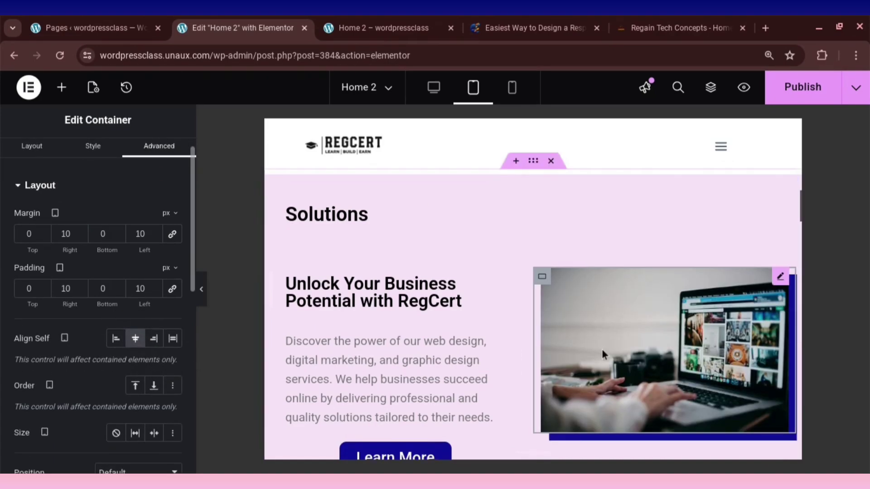
scroll(544, 310, down, 2)
scroll(544, 309, up, 3)
scroll(544, 310, down, 2)
scroll(543, 310, down, 2)
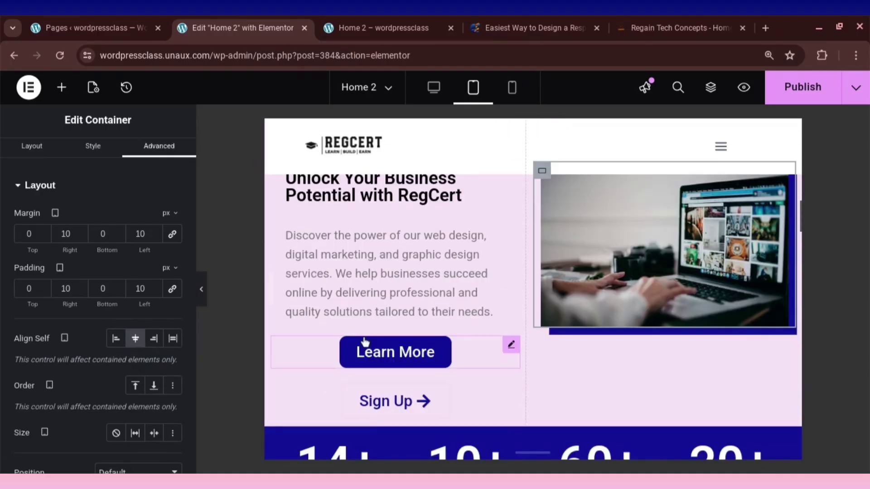
scroll(678, 327, up, 2)
scroll(544, 290, up, 4)
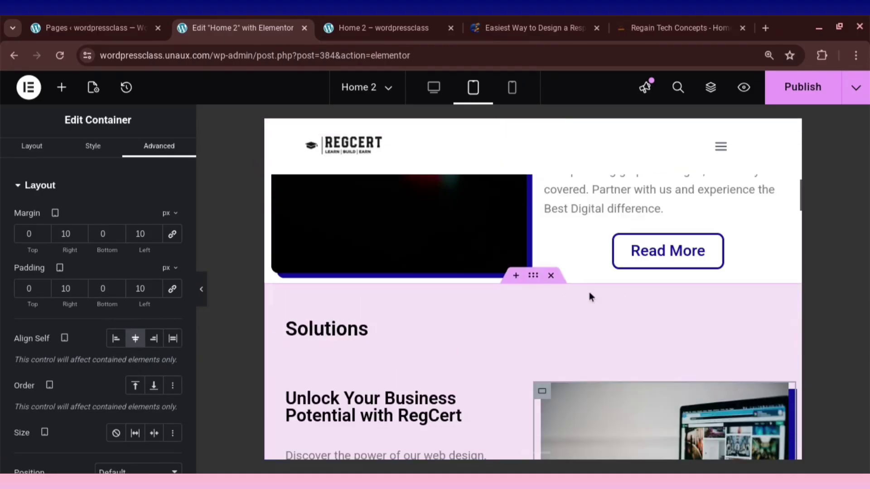
click(795, 97)
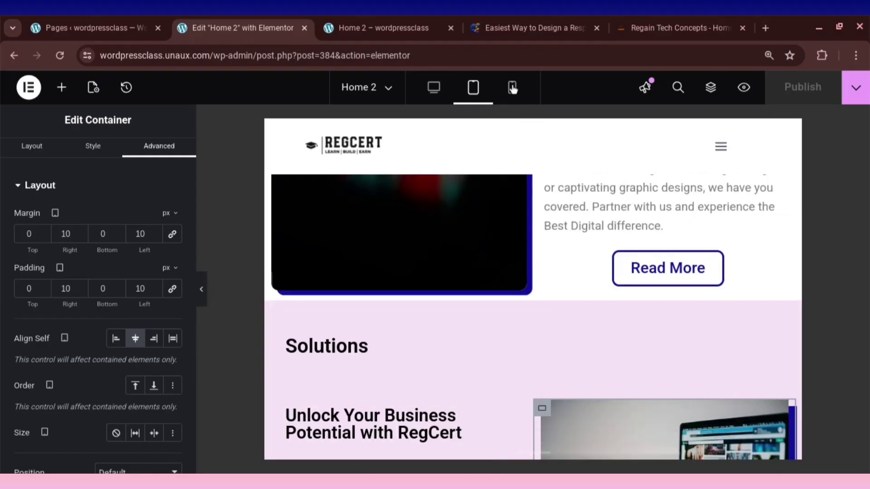
Switch to the mobile layout and set all margins and padding of the Solutions section's container to 0 px.
click(513, 88)
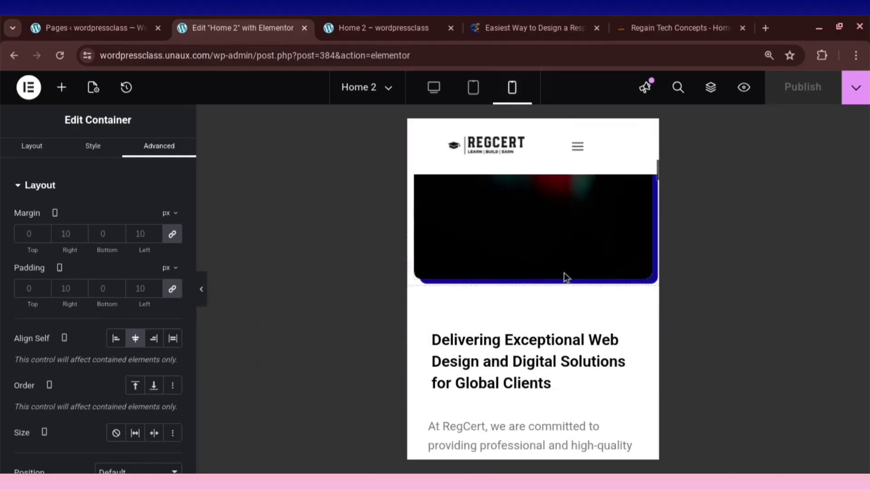
scroll(564, 273, down, 10)
scroll(563, 276, up, 4)
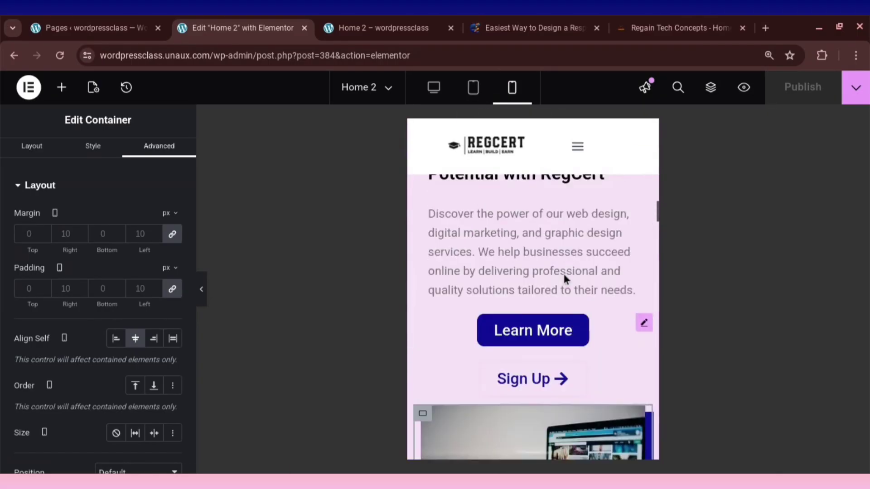
scroll(564, 278, up, 5)
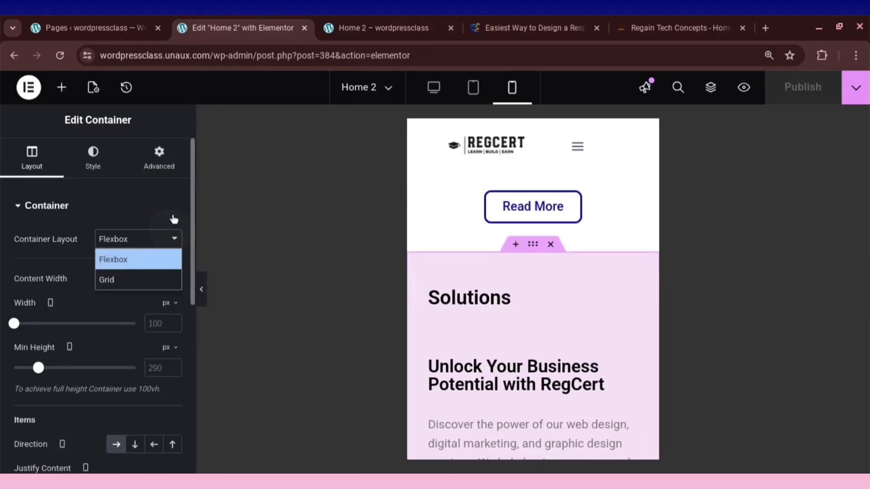
click(160, 157)
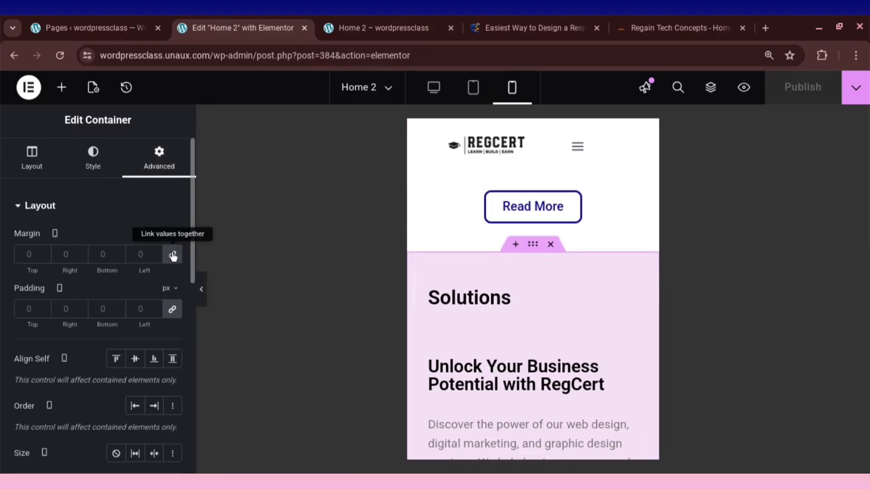
click(172, 254)
click(172, 310)
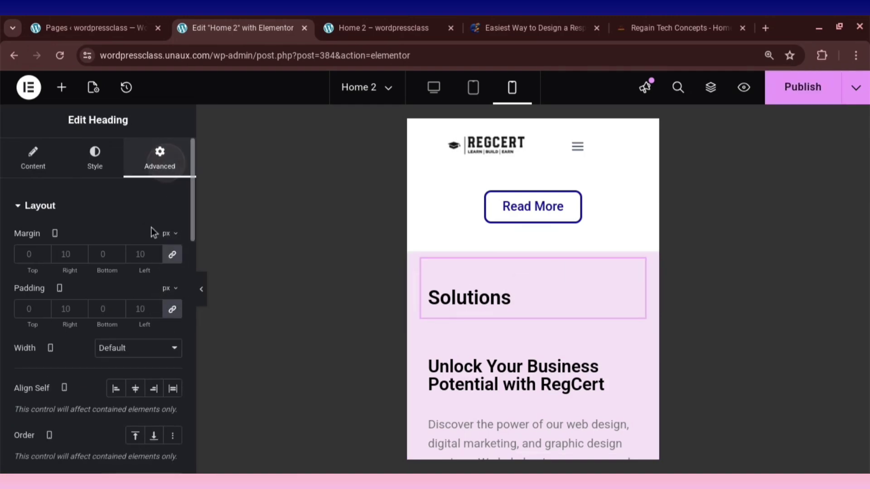
Set all margins and padding of the "Solutions" and "Unlock Your Business Potential with RegCert" headings to 0 px for mobile.
click(172, 254)
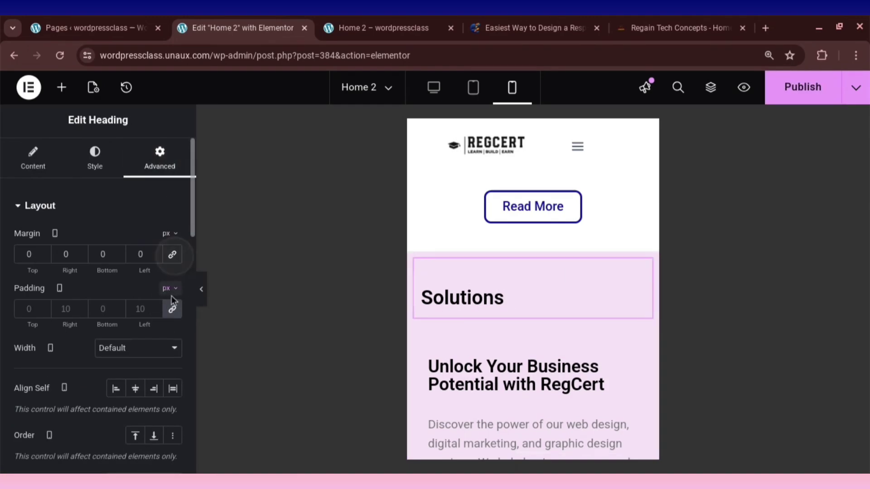
click(173, 309)
scroll(532, 366, down, 1)
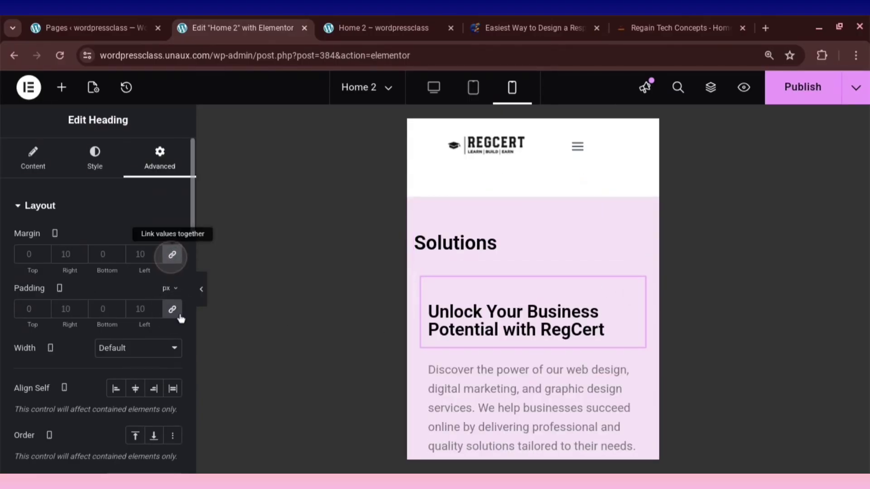
click(172, 254)
scroll(564, 325, down, 1)
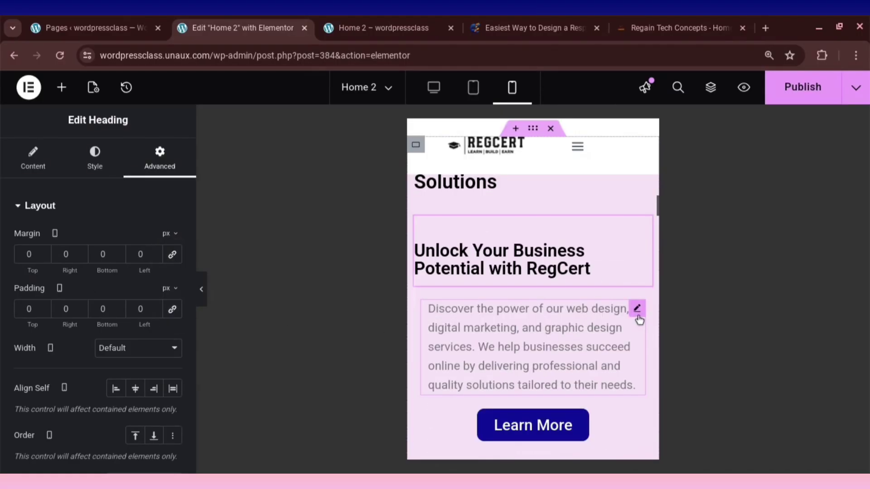
Set all margins and padding of the Solutions section's description paragraph to 0 px for mobile.
click(172, 254)
click(172, 309)
scroll(534, 333, down, 1)
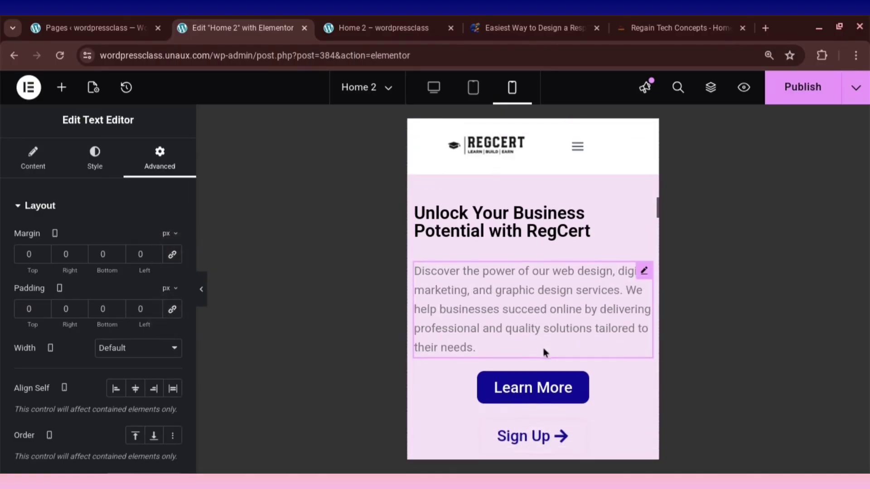
Set all margins and padding of the Solutions section's "Learn More" and "Sign Up" buttons to 0 px for mobile.
click(172, 255)
click(172, 309)
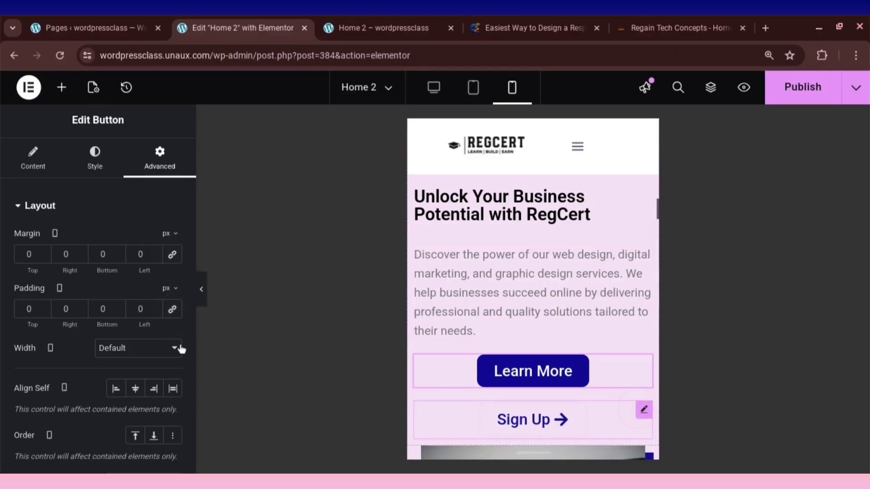
click(173, 309)
click(172, 254)
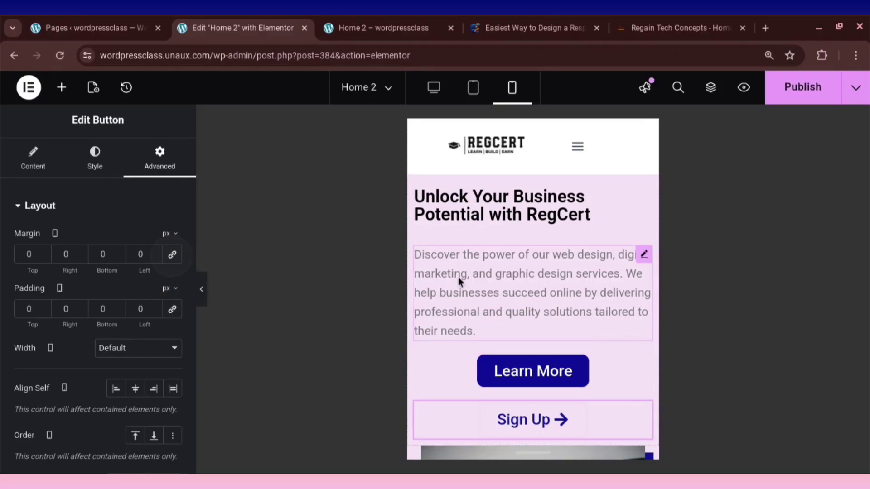
Set the left and right padding and margin of the "Unlock Your Business Potential with RegCert" heading to 7 px for mobile.
scroll(543, 278, up, 3)
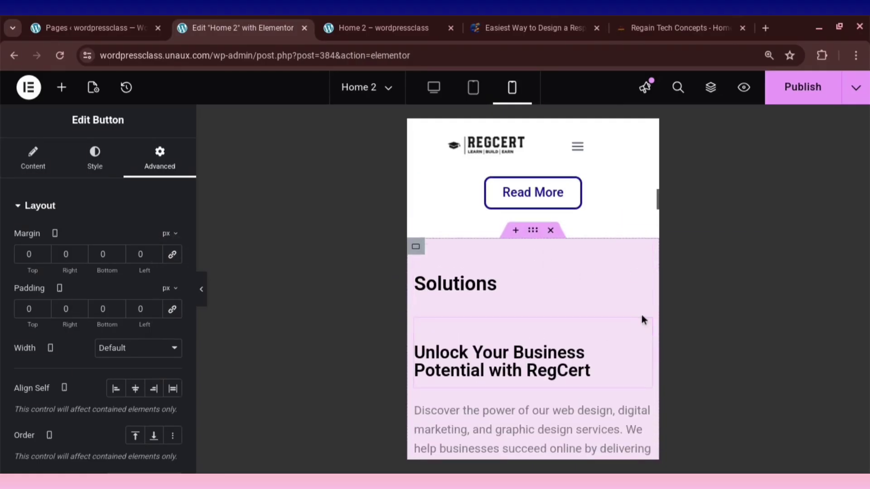
click(138, 309)
text(1)
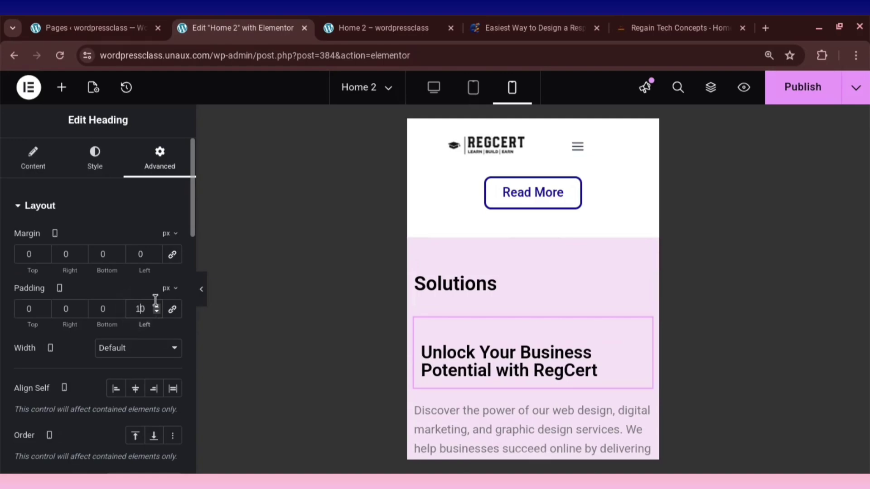
key(BackSpace)
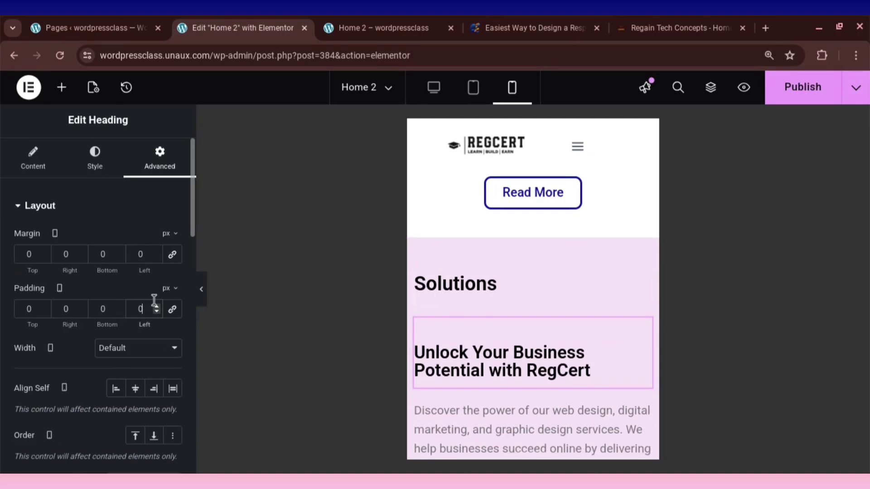
text(7)
click(141, 305)
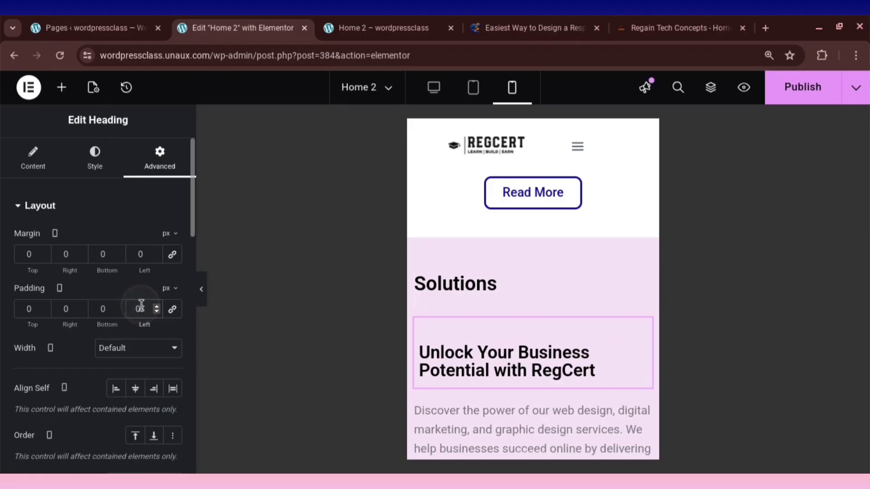
double_click(63, 309)
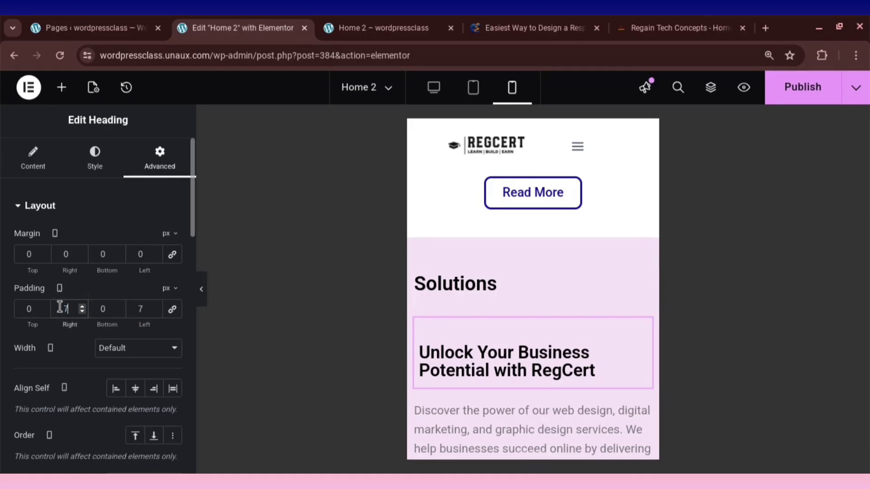
double_click(135, 254)
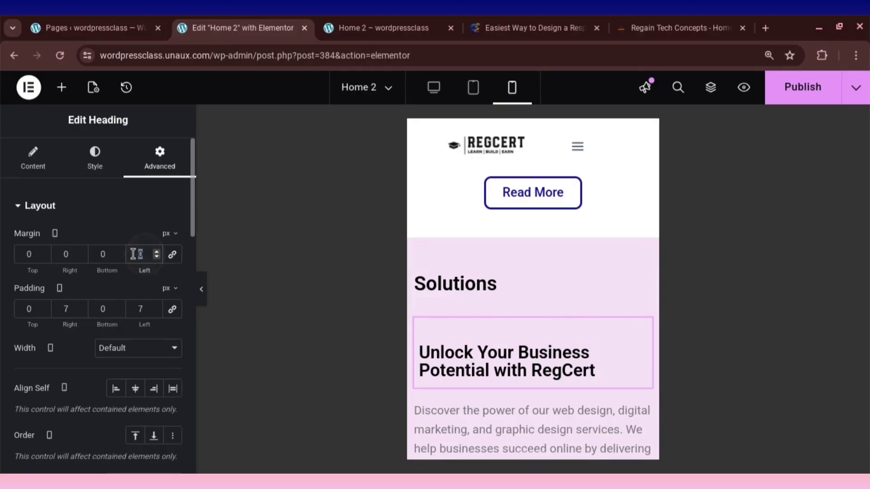
text(7)
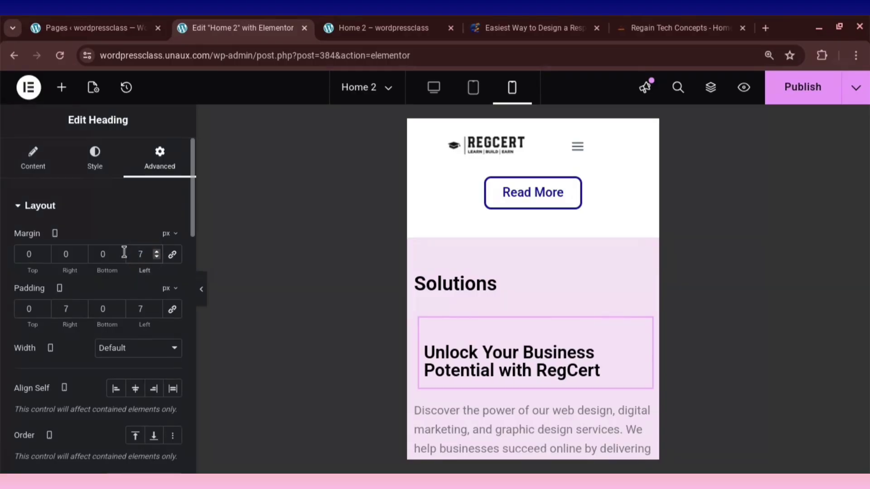
double_click(67, 254)
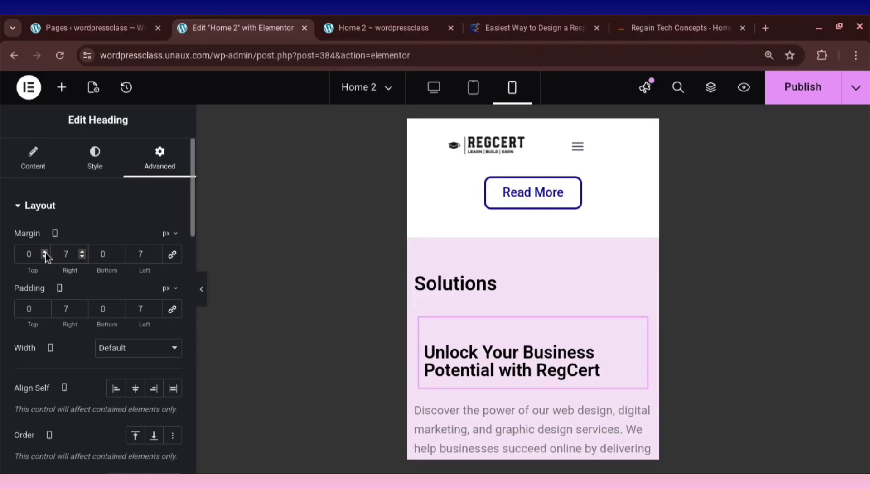
Set the left and right padding and margin of the "Solutions" heading to 7 px for mobile.
click(549, 288)
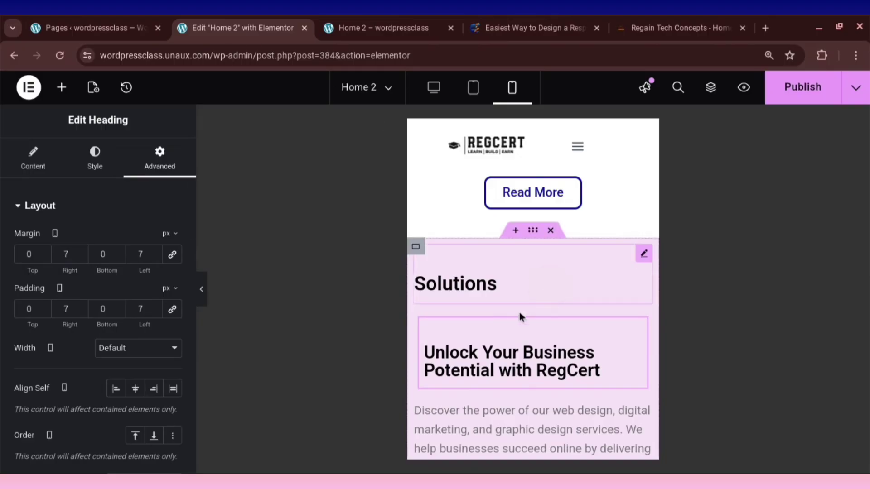
double_click(142, 308)
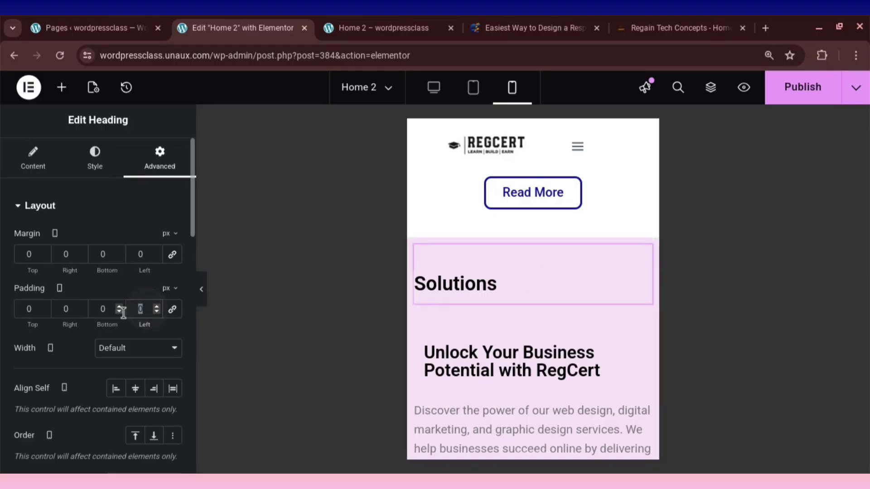
text(7)
double_click(73, 308)
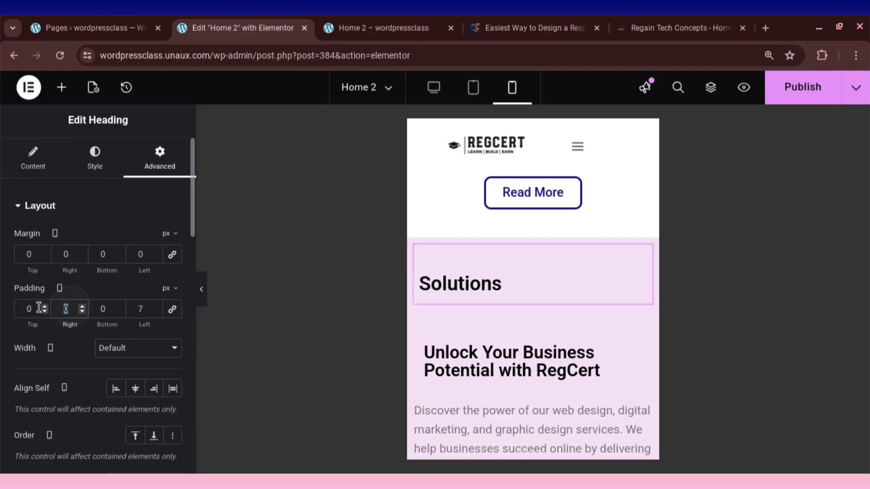
text(7)
double_click(143, 254)
text(7)
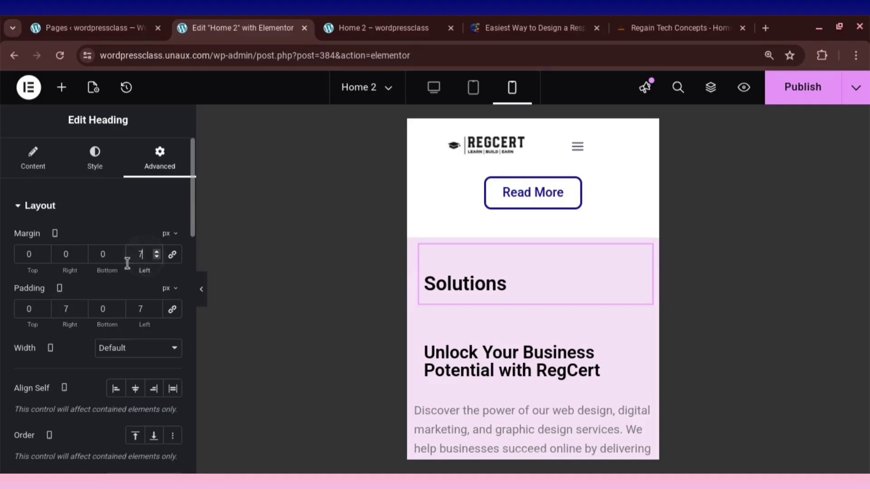
double_click(68, 255)
text(7)
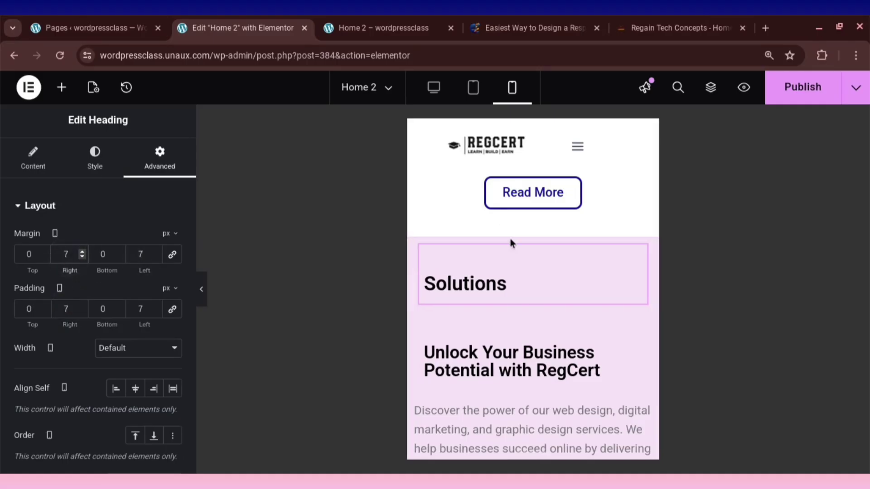
Set the left and right padding and margin of the Solutions section's description paragraph to 7 px for mobile.
scroll(578, 391, down, 1)
scroll(578, 390, down, 6)
scroll(518, 299, down, 1)
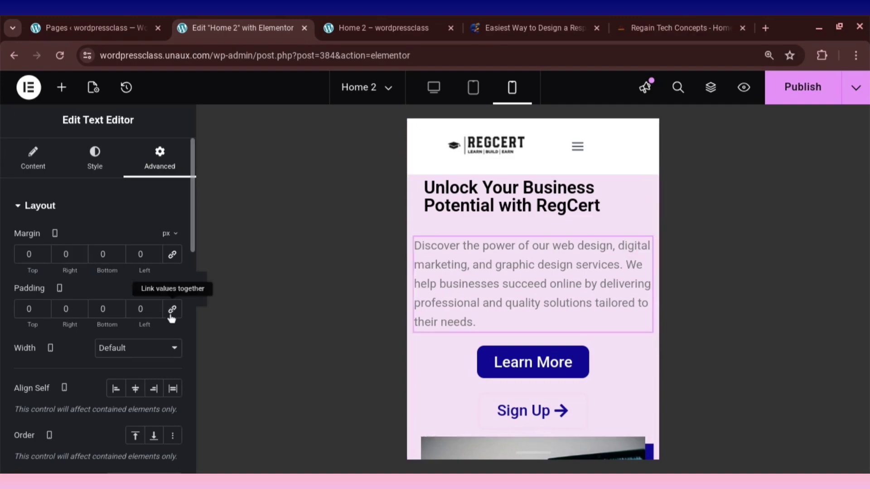
double_click(141, 309)
text(7)
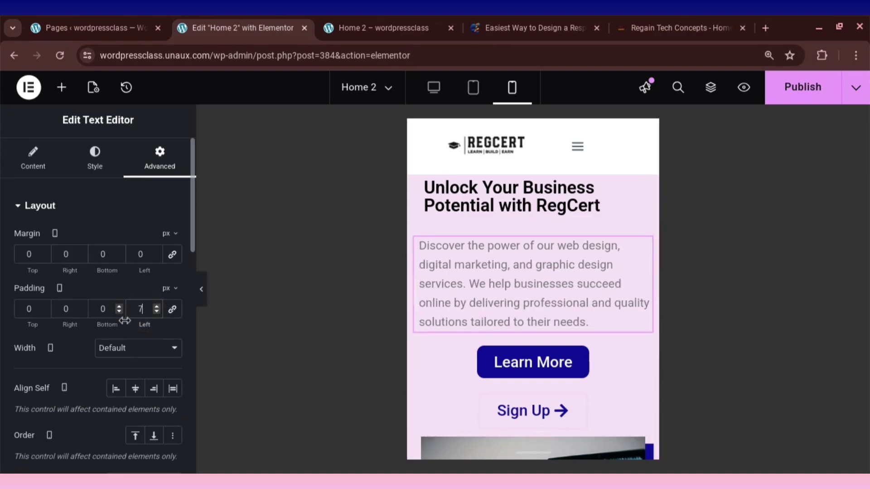
double_click(66, 309)
text(7)
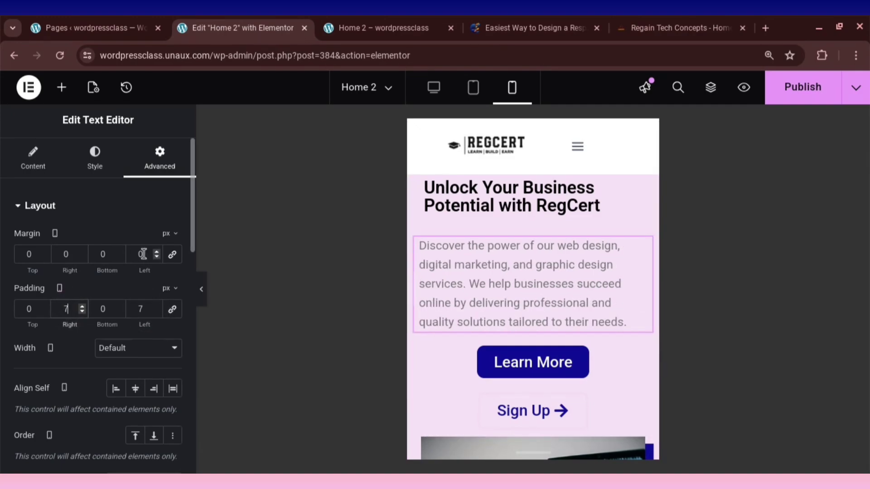
double_click(142, 254)
text(7)
double_click(66, 254)
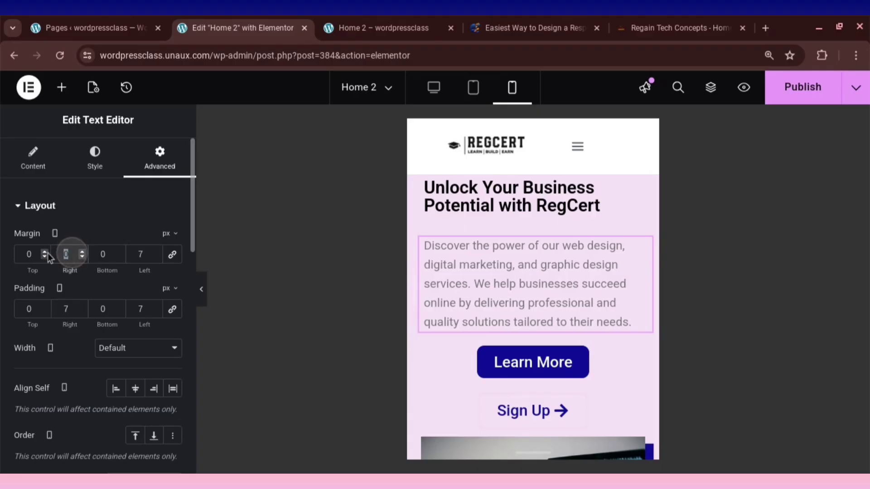
text(7)
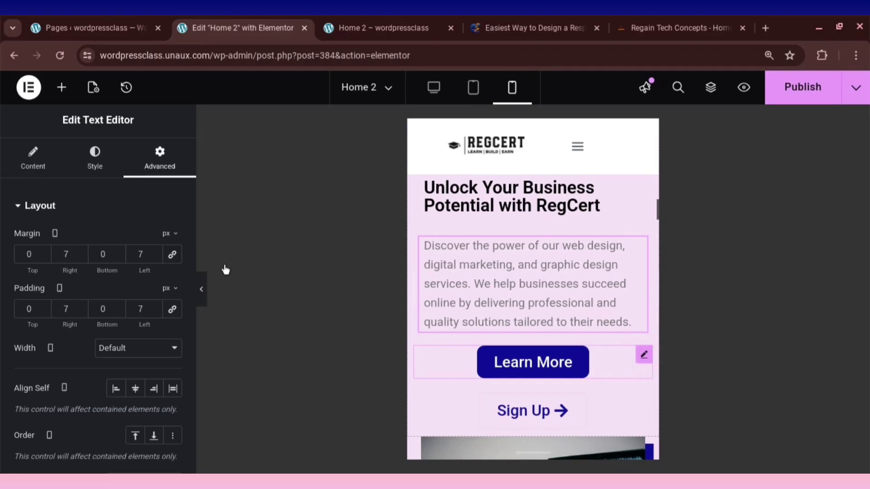
Set the font size of the Solutions section's "Learn More" button to 15 px for mobile.
click(96, 169)
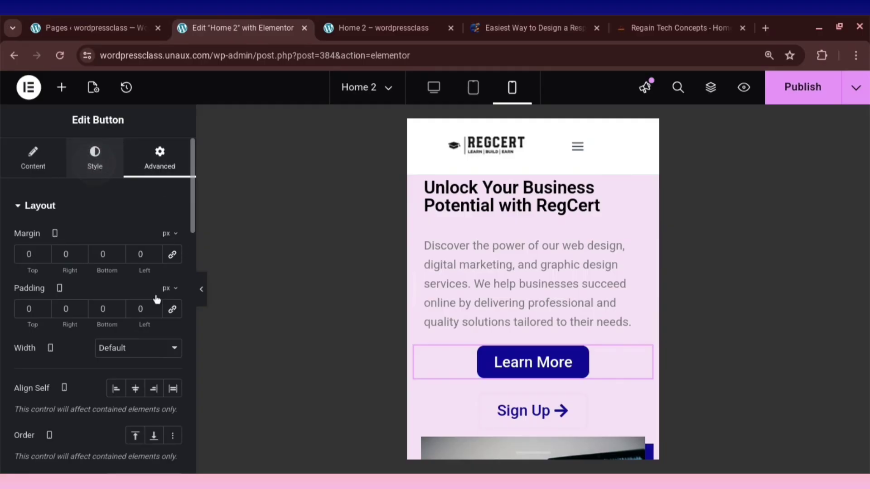
click(173, 268)
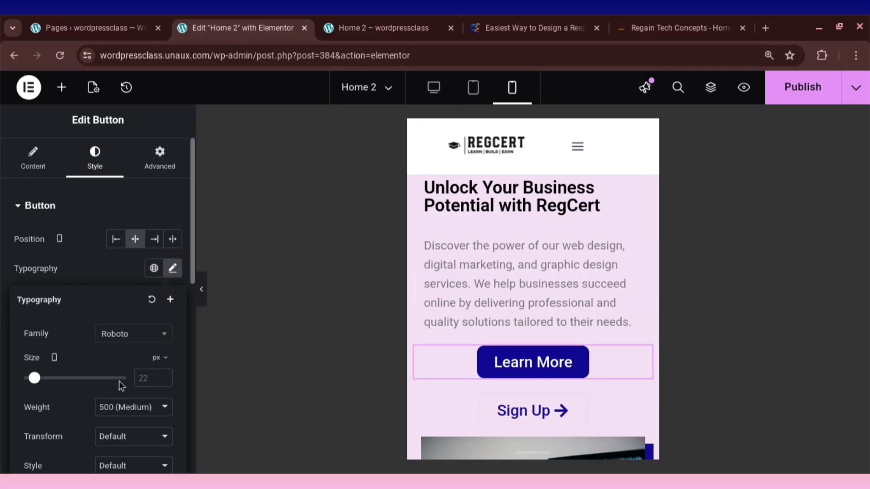
click(143, 378)
text(18)
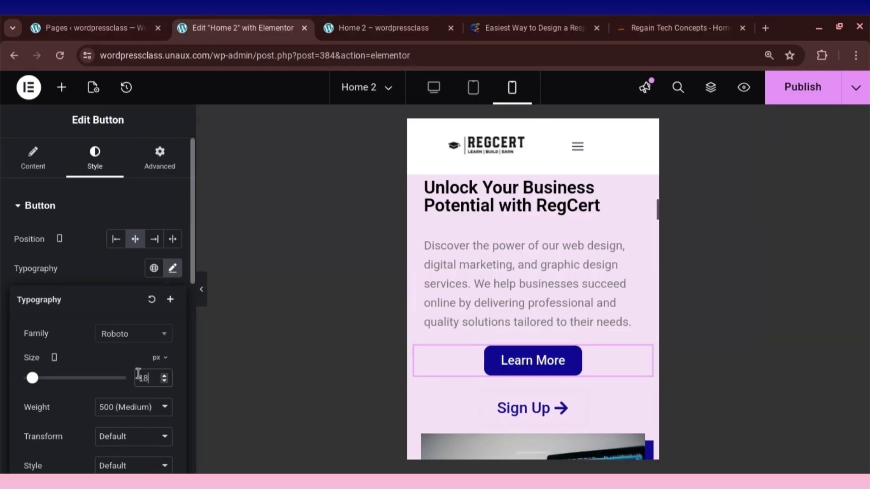
key(BackSpace)
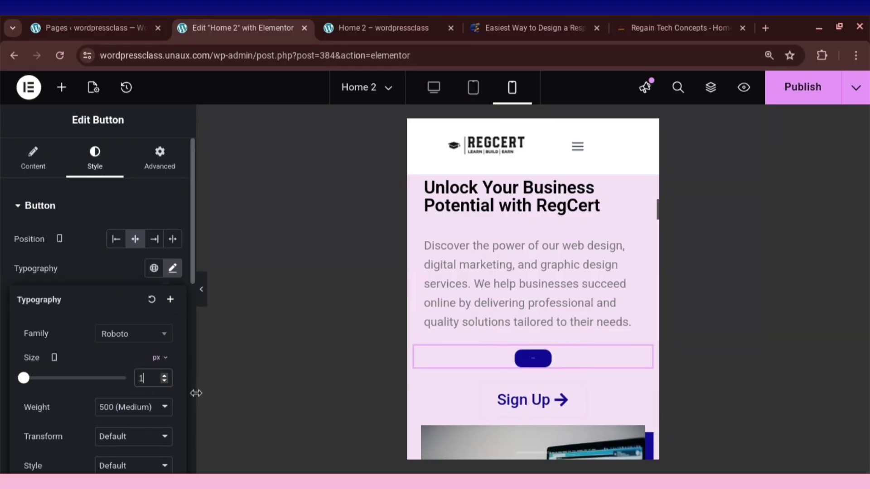
text(5)
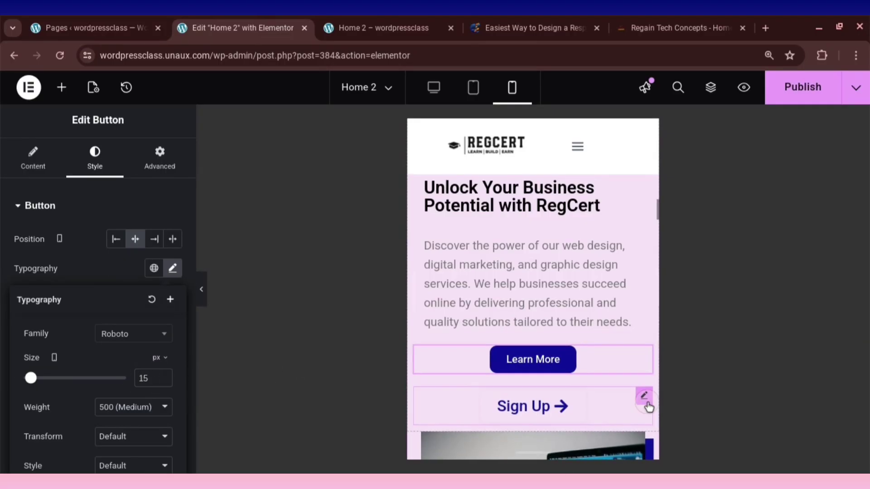
Set the font size of the Solutions section's "Sign Up" button to 18 px for mobile.
click(159, 159)
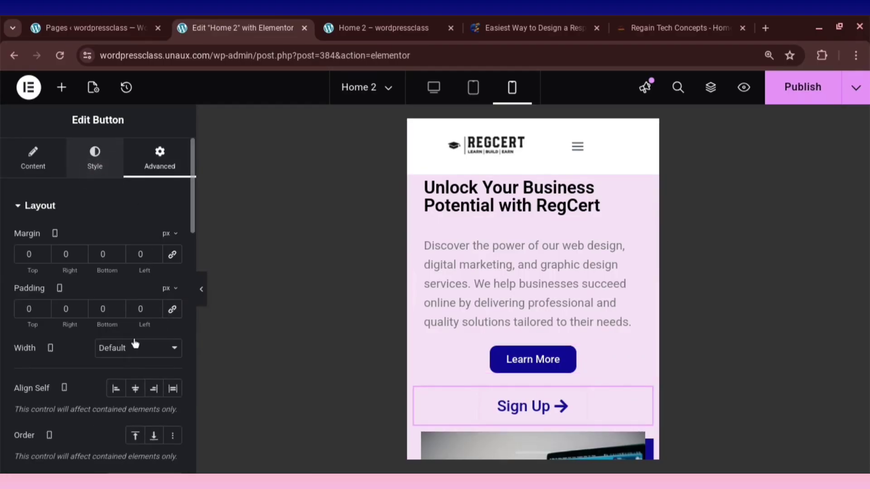
click(95, 158)
click(173, 268)
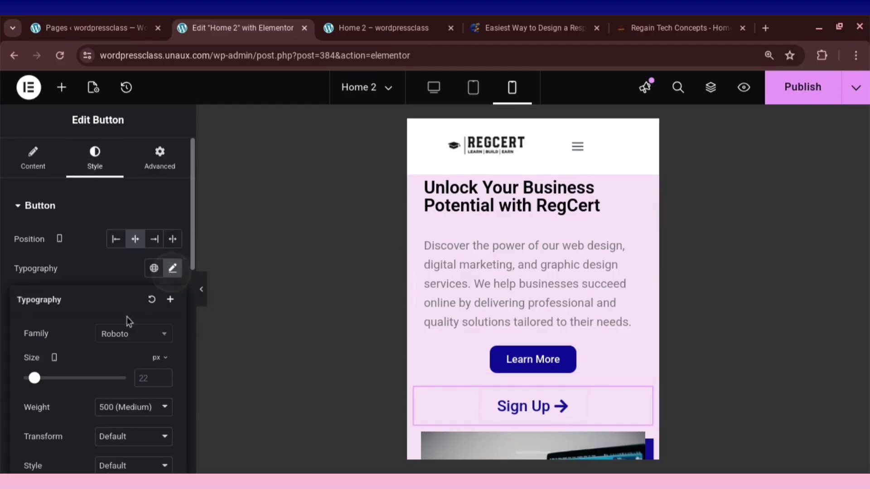
double_click(142, 378)
text(15)
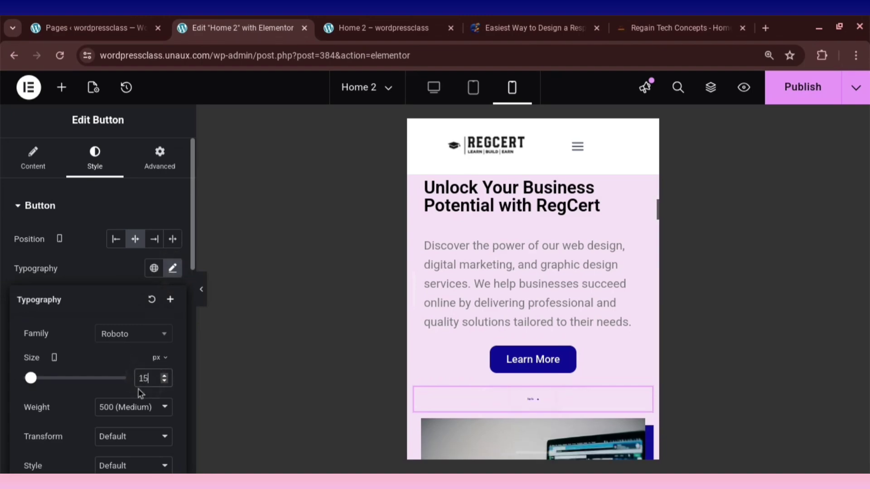
click(167, 380)
click(166, 379)
click(166, 379)
click(167, 378)
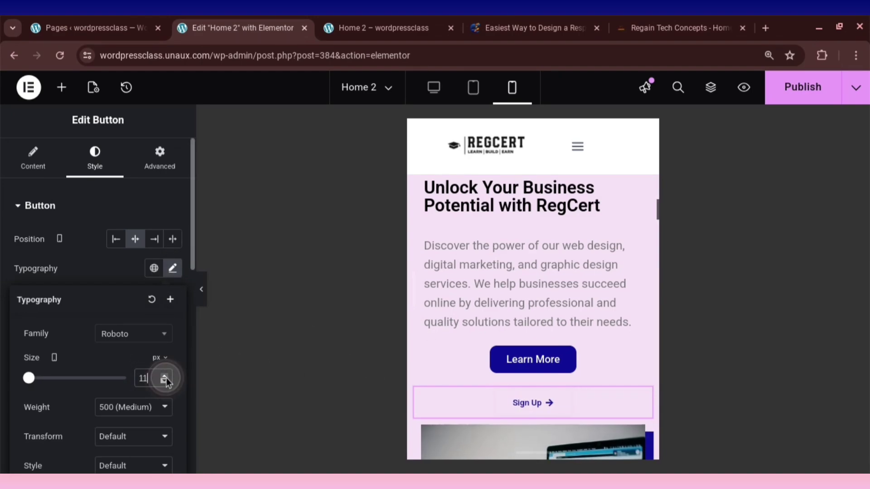
click(166, 378)
click(167, 378)
click(166, 376)
click(166, 376)
click(166, 376)
click(165, 376)
click(166, 376)
click(166, 376)
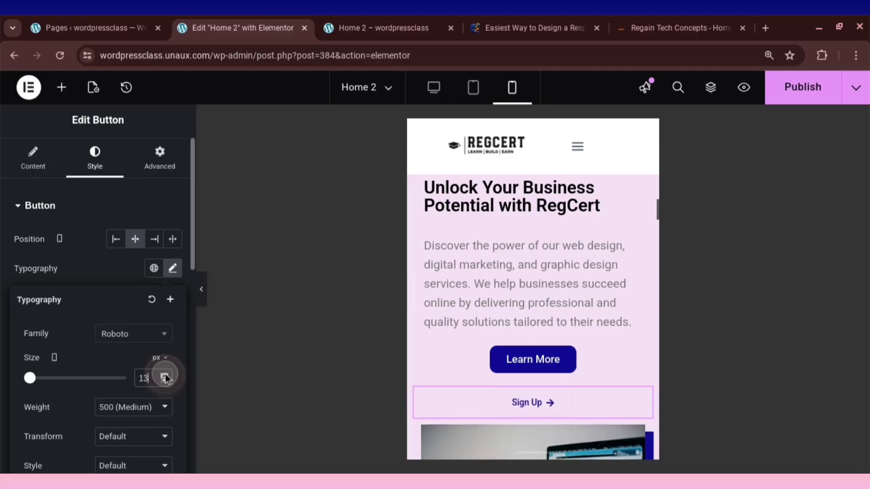
click(166, 376)
click(166, 376)
click(166, 376)
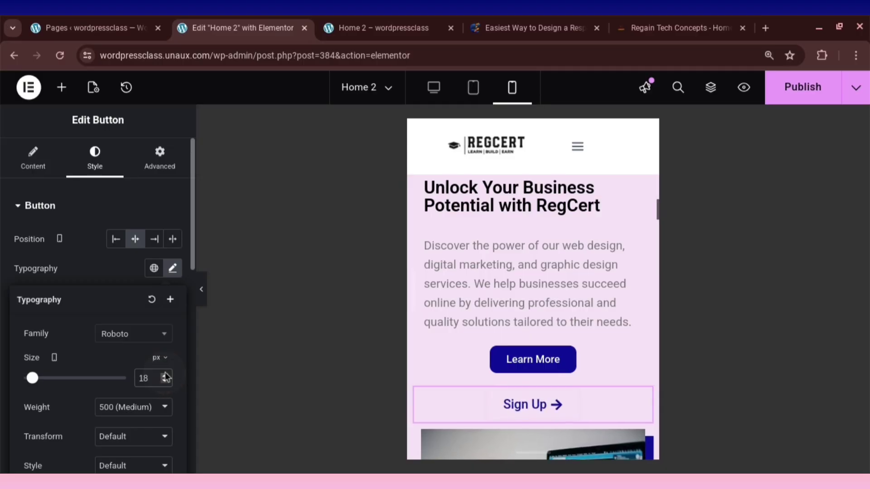
Compare the Solutions buttons with the "Read More" button above them and publish the button font size changes.
scroll(520, 240, up, 5)
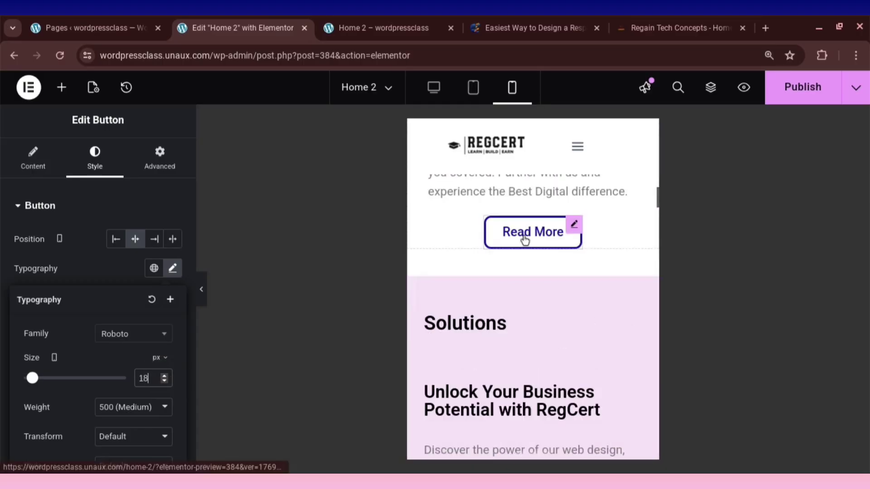
scroll(521, 240, down, 5)
scroll(516, 243, up, 5)
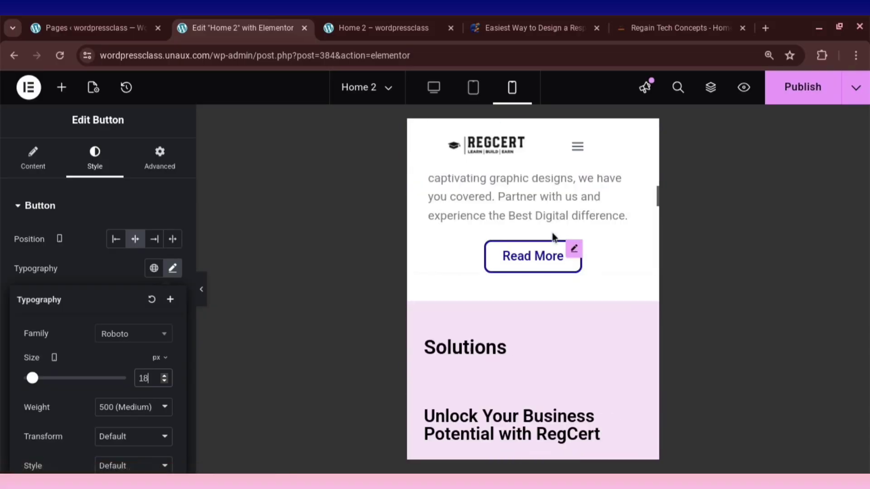
click(811, 96)
Set all margins and padding of the container holding the laptop image to 0 px for mobile.
scroll(534, 290, up, 5)
scroll(498, 290, down, 1)
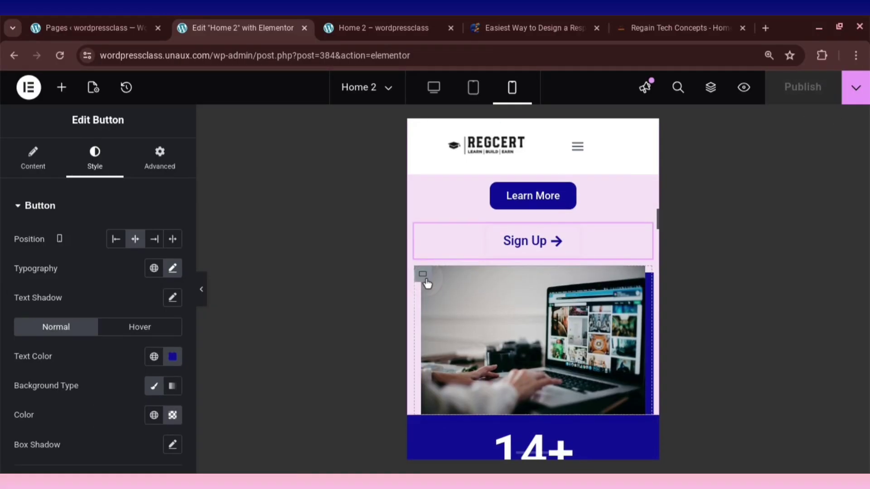
click(162, 167)
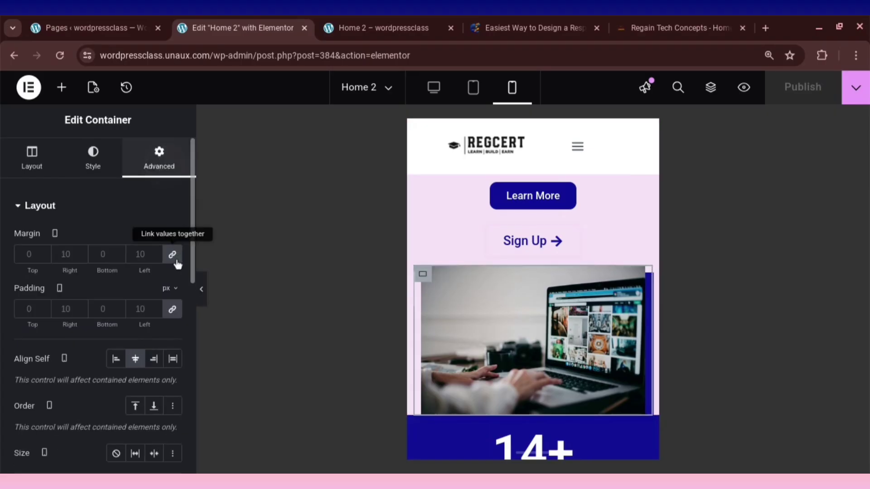
click(173, 310)
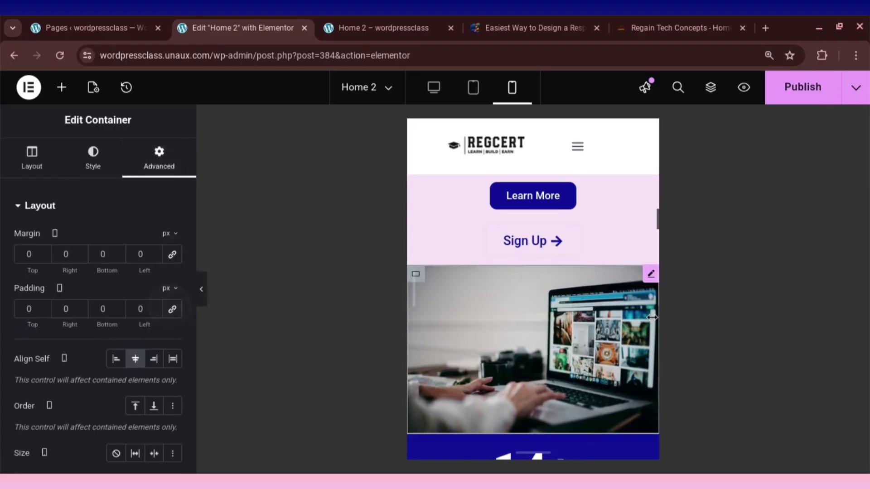
Set all margins and padding of the laptop image itself to 0 px for mobile.
scroll(647, 235, down, 2)
scroll(653, 230, down, 1)
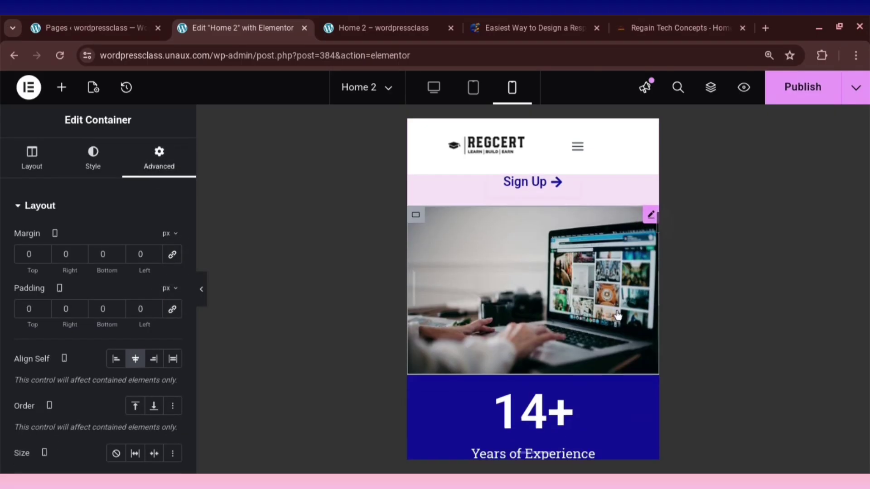
click(651, 229)
scroll(618, 249, up, 2)
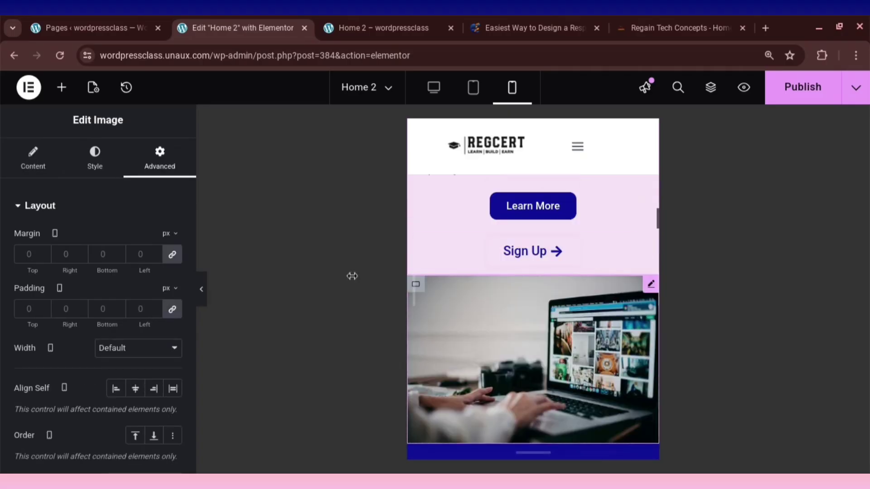
click(173, 254)
click(172, 309)
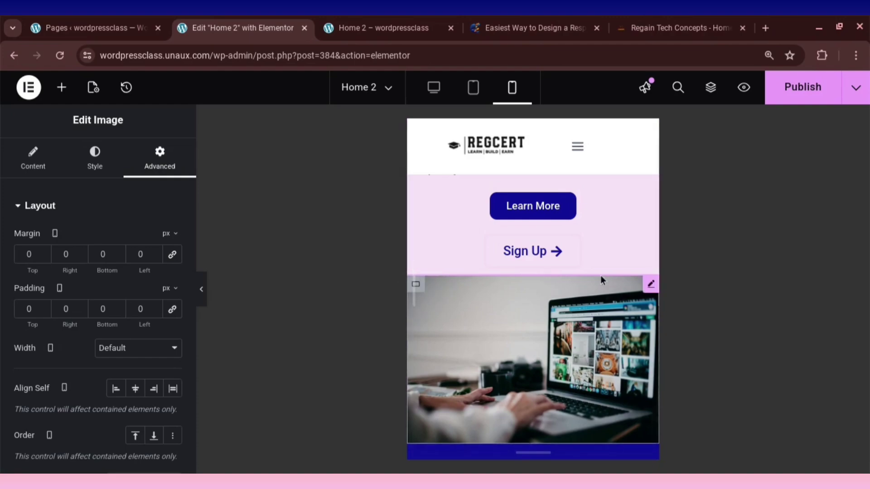
Set the laptop image's left and right padding to 10 px, right margin to 10 px and left margin to 0 px for mobile.
click(139, 308)
text(10)
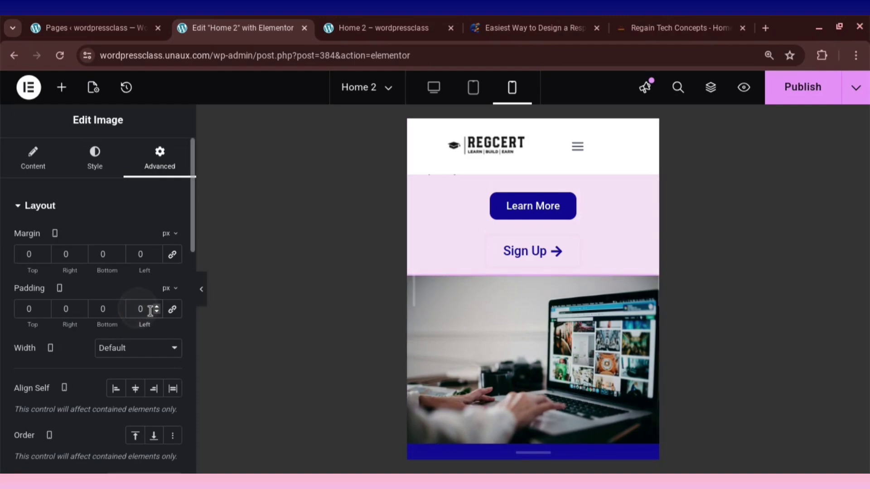
click(63, 308)
text(10)
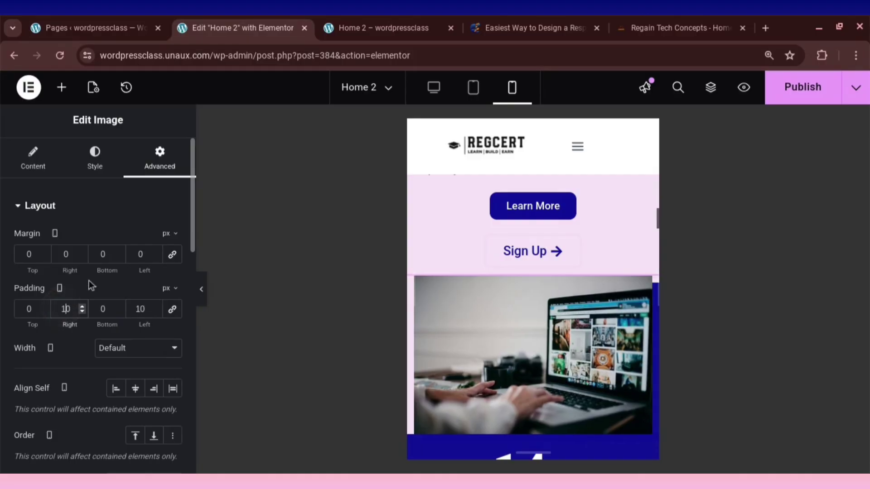
click(64, 255)
text(1)
click(134, 255)
text(1)
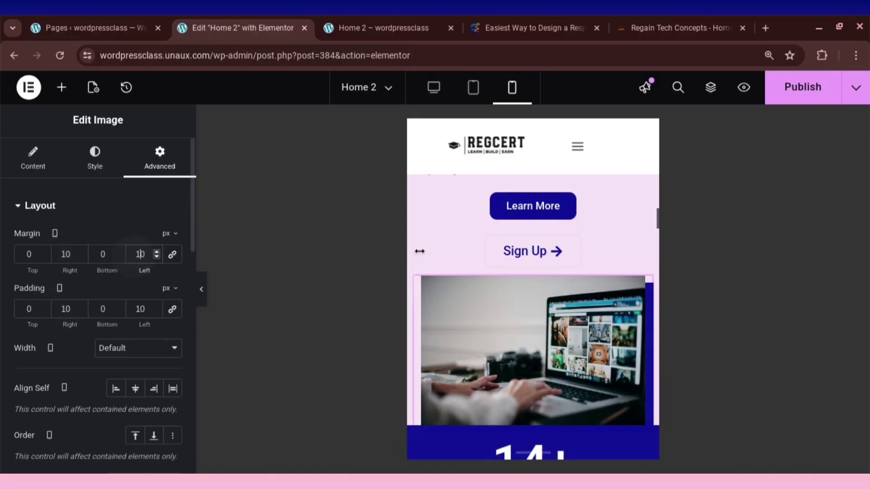
scroll(531, 303, down, 1)
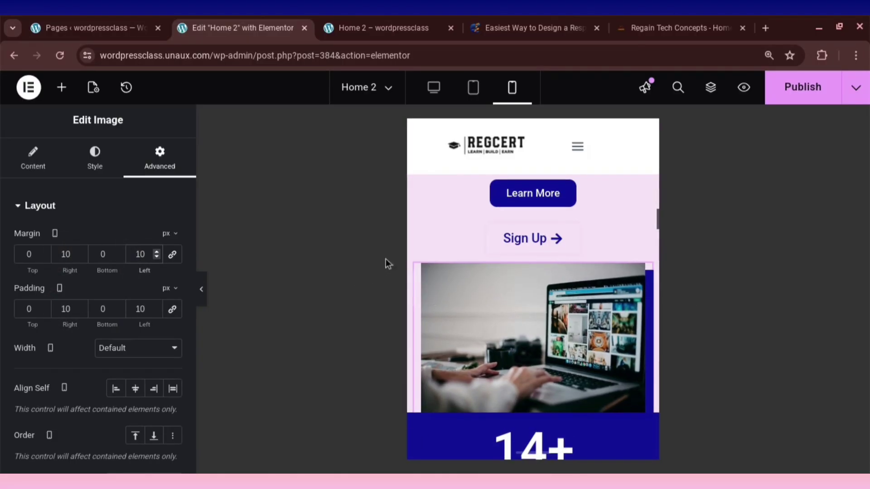
key(BackSpace)
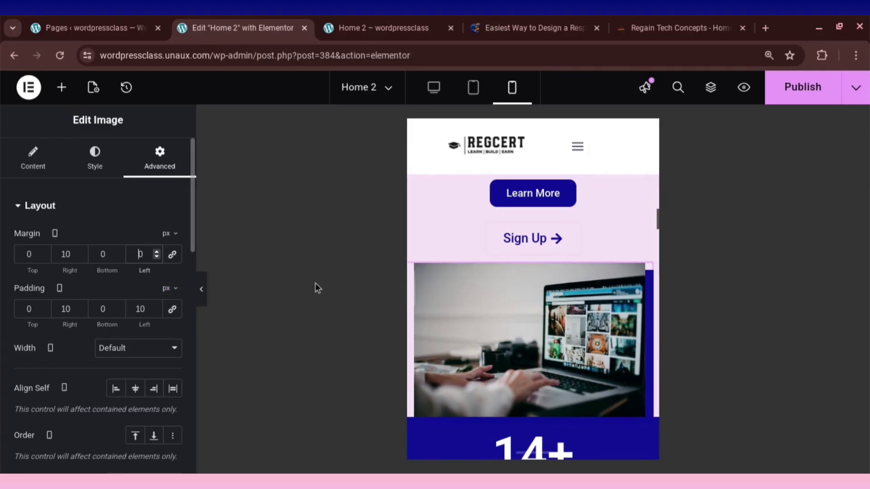
Set the top margin of the blue statistics section's outer container to 40 px for mobile.
scroll(530, 322, down, 3)
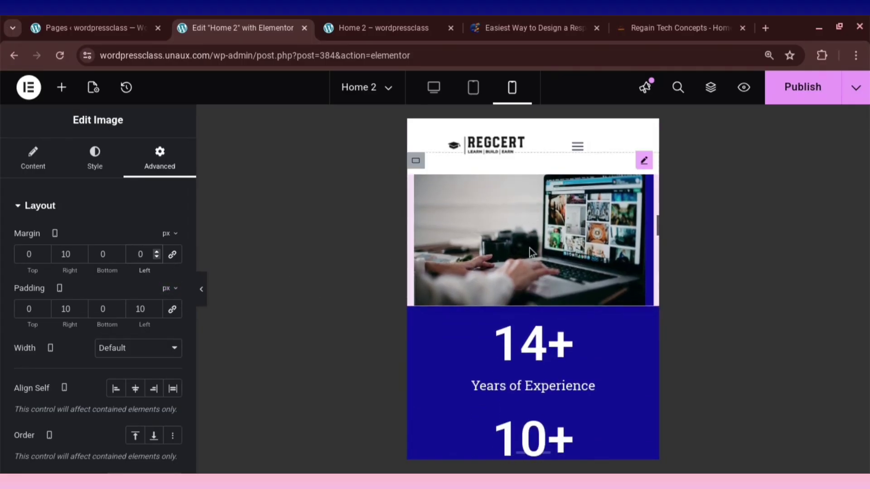
scroll(529, 249, up, 2)
scroll(539, 292, down, 1)
scroll(538, 284, down, 2)
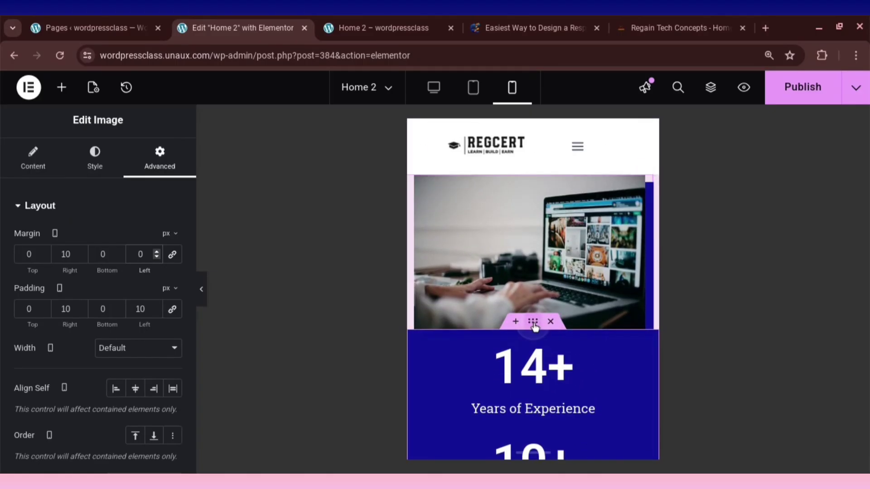
click(559, 324)
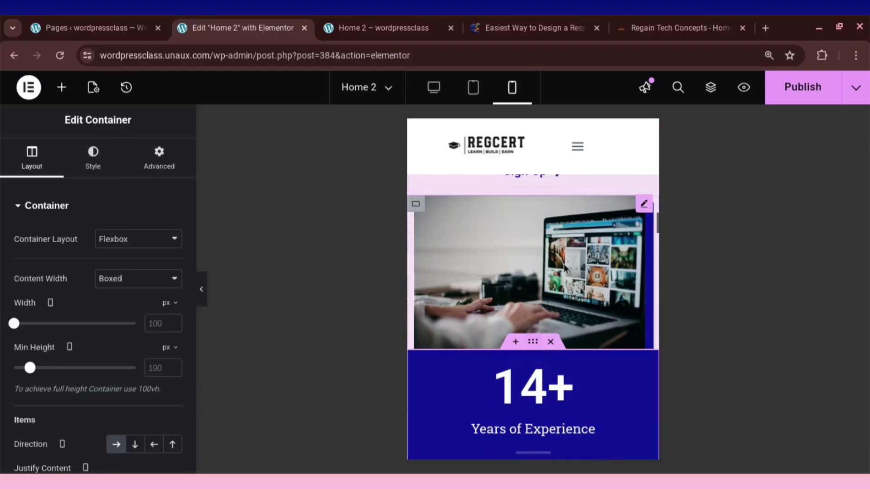
click(159, 161)
click(26, 252)
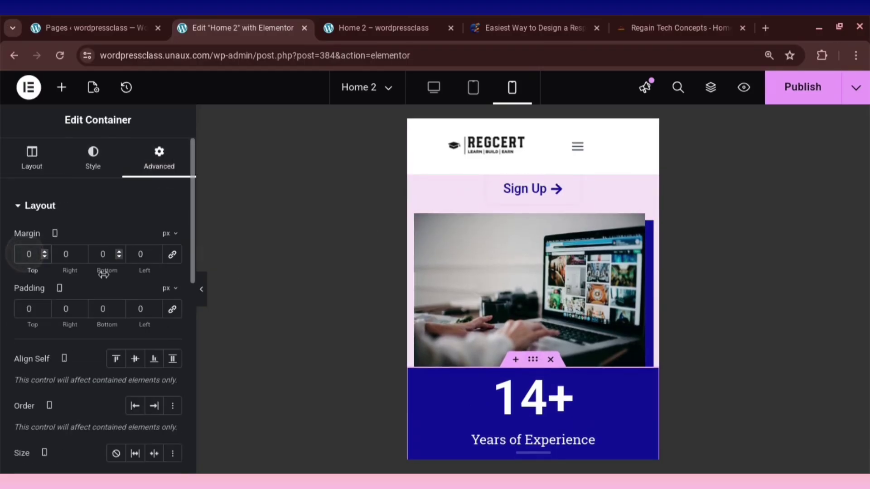
text(30)
key(BackSpace)
key(BackSpace)
text(0)
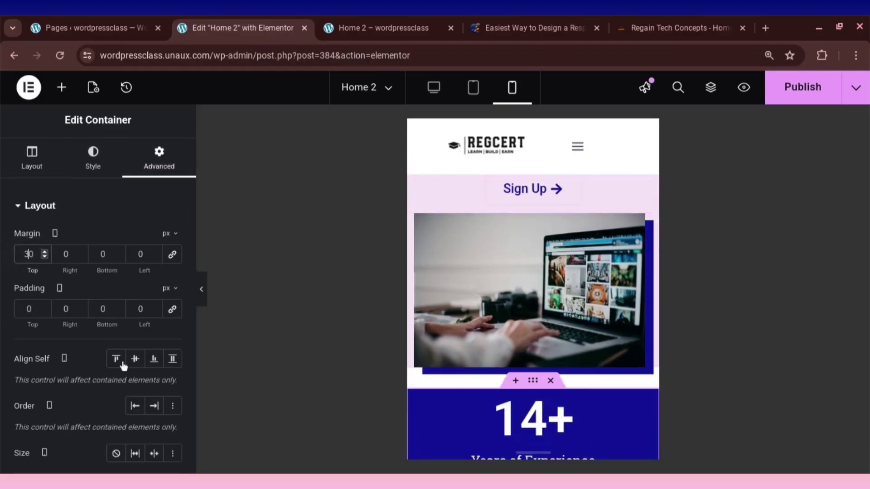
text(4)
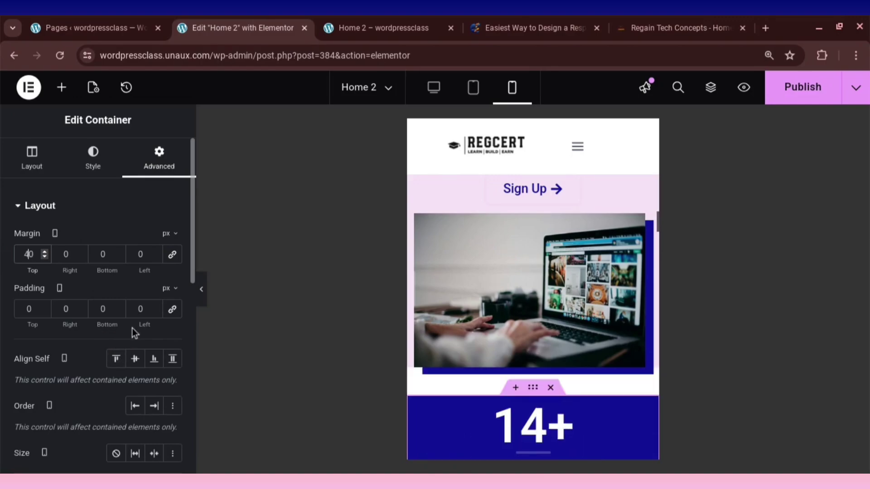
Publish the spacing changes made to the laptop image and the statistics section.
scroll(541, 314, down, 1)
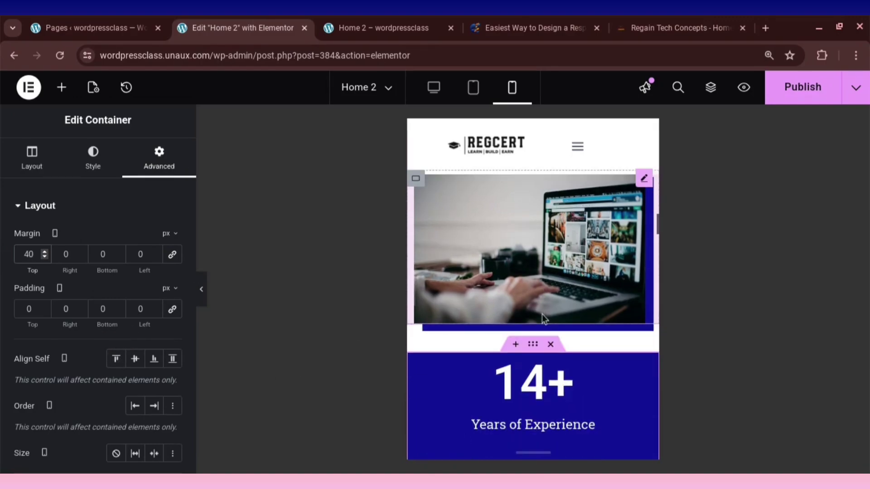
scroll(542, 315, up, 2)
click(793, 84)
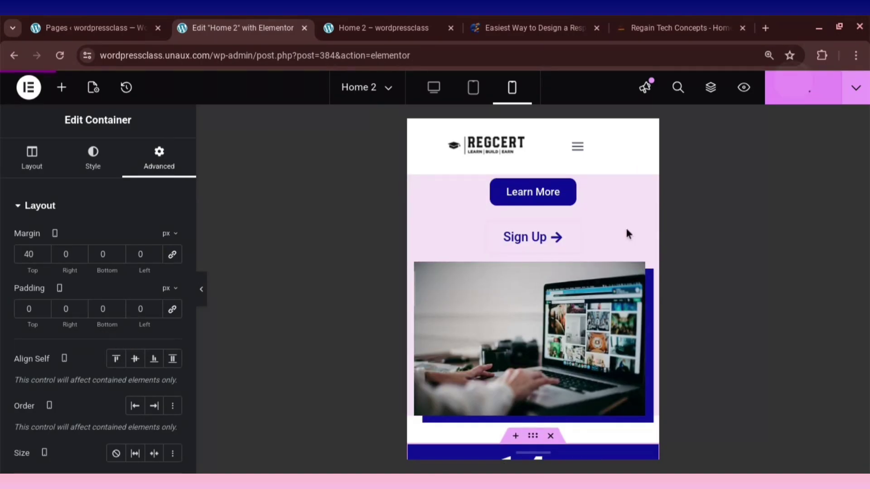
Set all margins and padding of the "Years of Experience" counter to 0 px for mobile.
scroll(562, 274, down, 1)
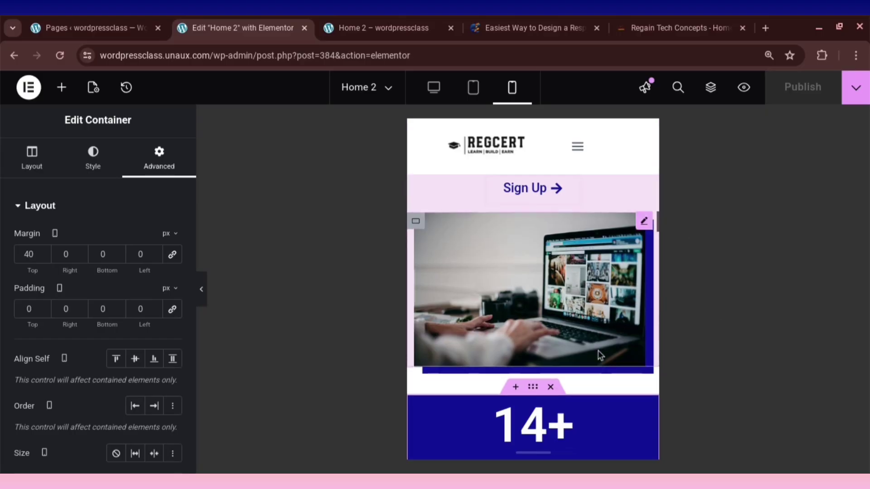
scroll(528, 309, down, 3)
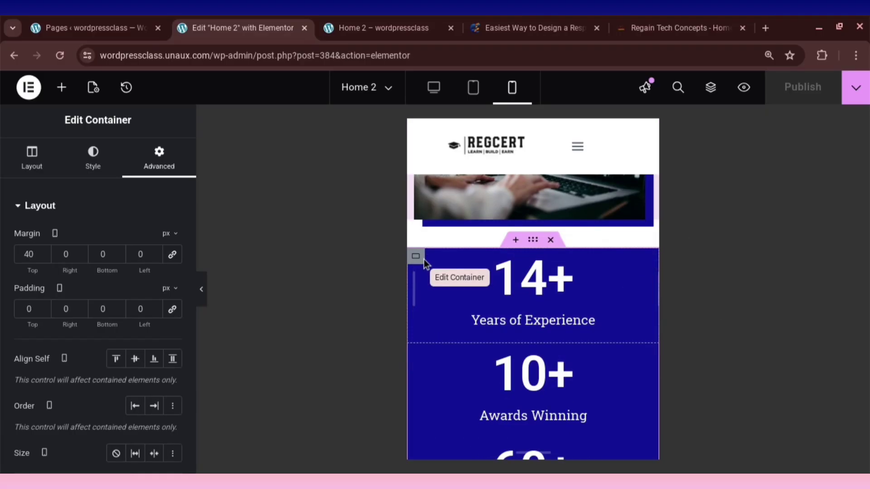
click(533, 243)
click(168, 169)
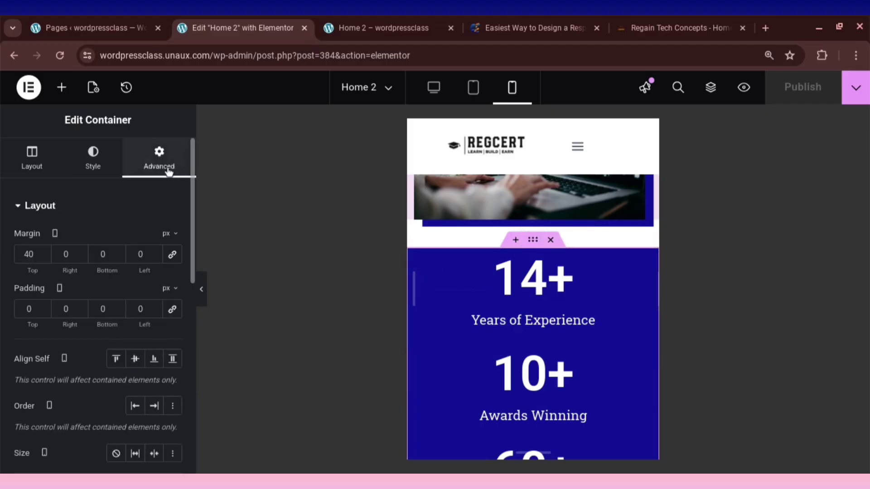
scroll(494, 313, down, 1)
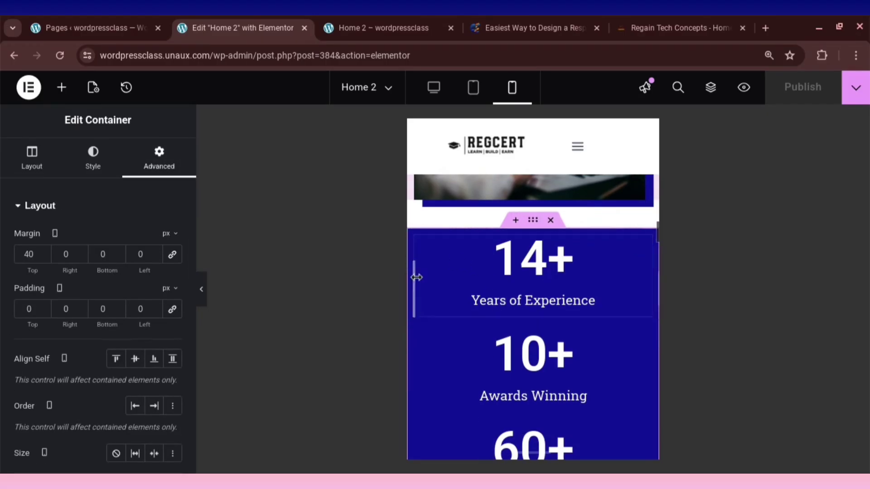
click(434, 243)
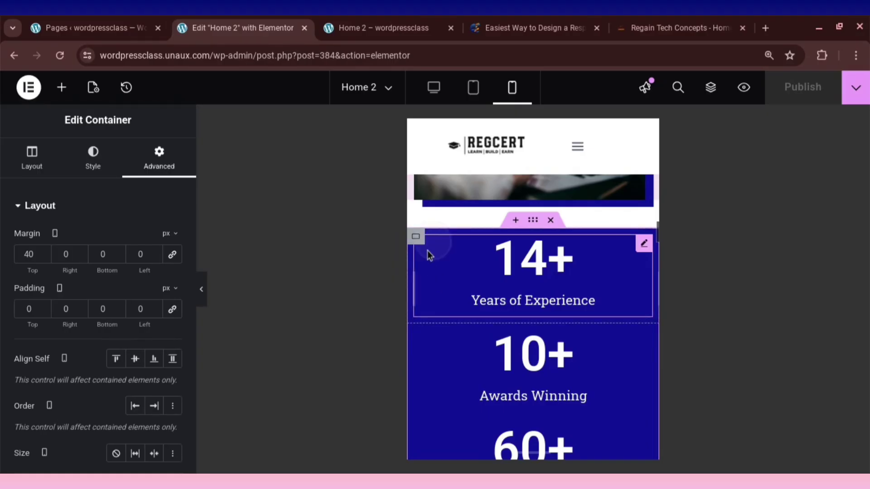
click(427, 251)
click(169, 171)
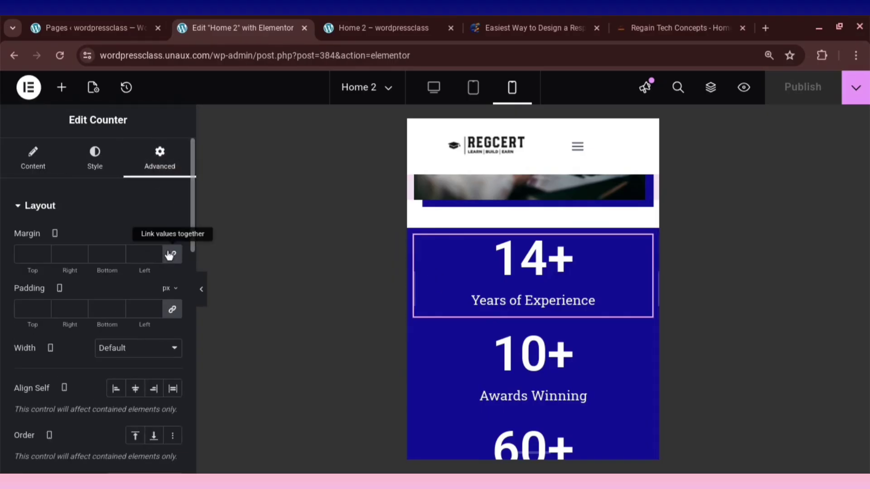
click(172, 255)
click(172, 309)
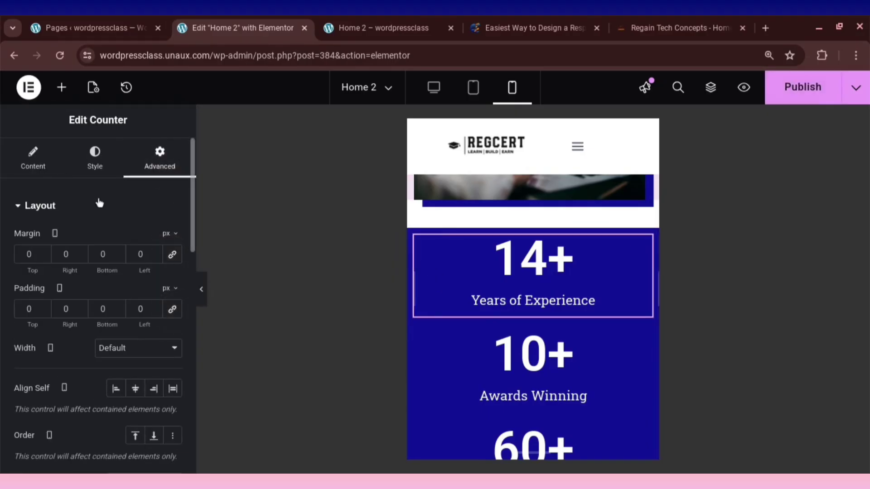
Set the number font size of the "Years of Experience" counter to 40 px for mobile, after trying 20 and 50 px.
click(94, 176)
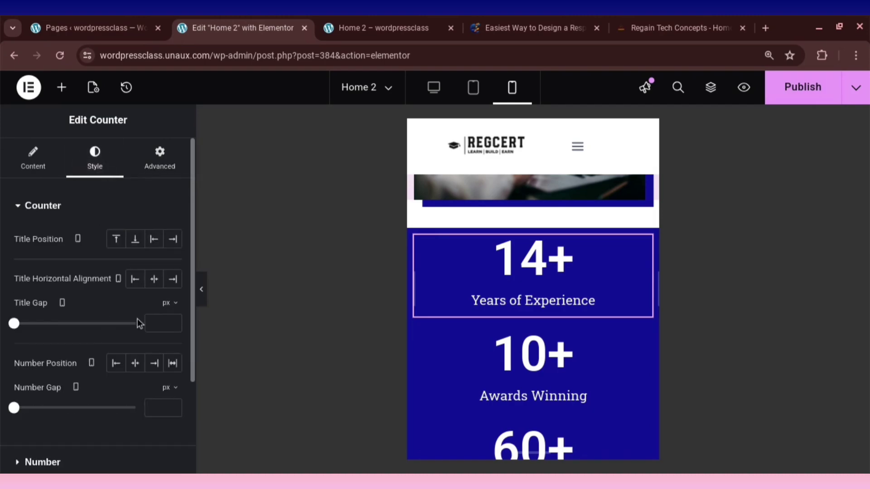
scroll(105, 316, down, 2)
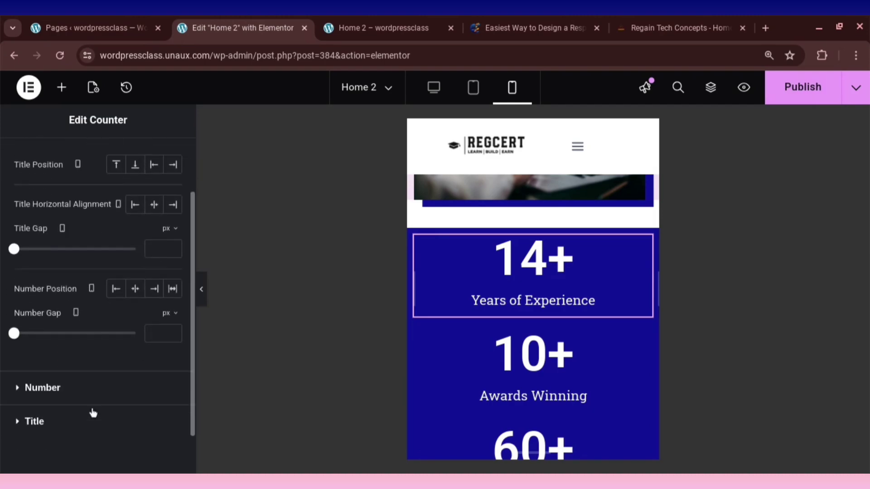
scroll(109, 345, up, 2)
scroll(115, 341, down, 2)
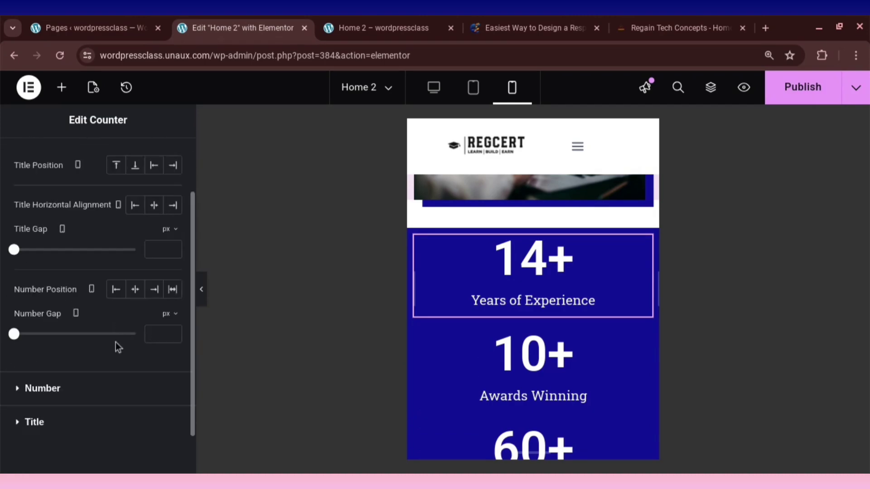
scroll(104, 316, up, 2)
scroll(104, 316, down, 2)
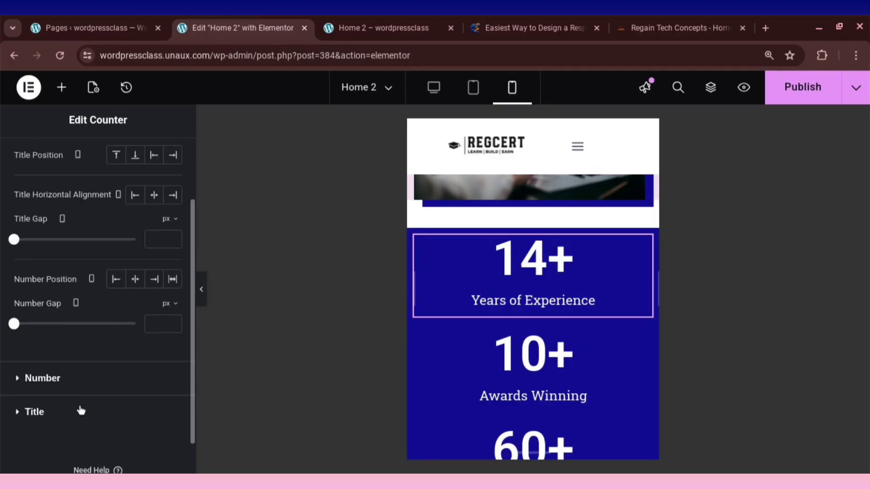
click(80, 381)
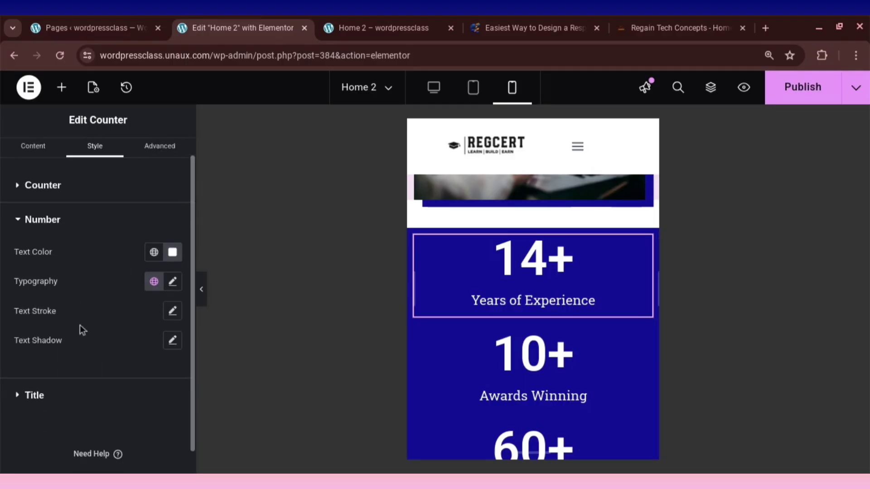
click(171, 281)
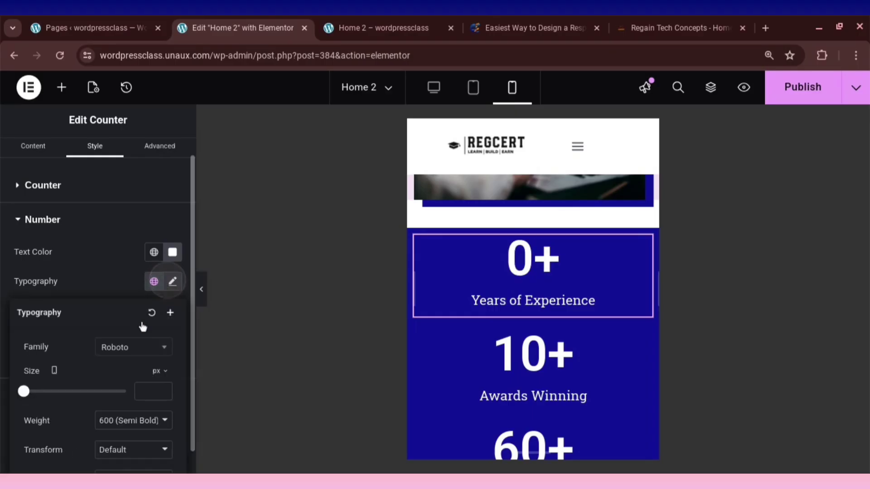
click(145, 392)
text(2)
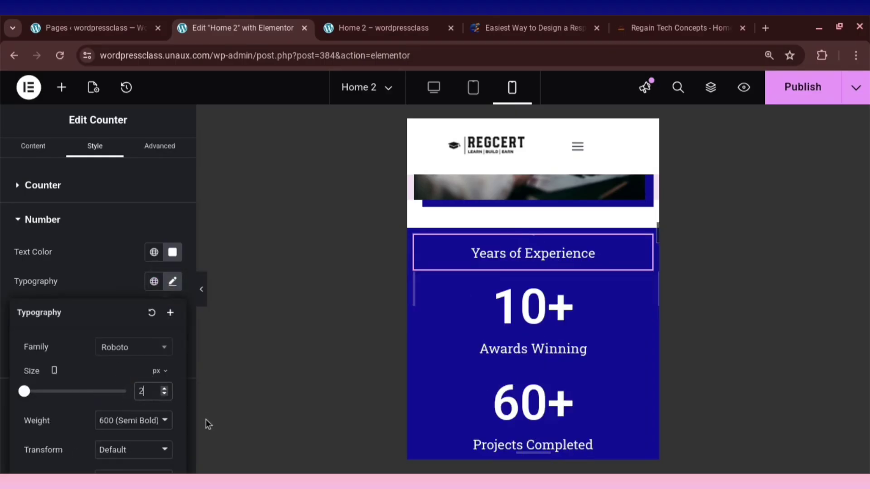
text(0)
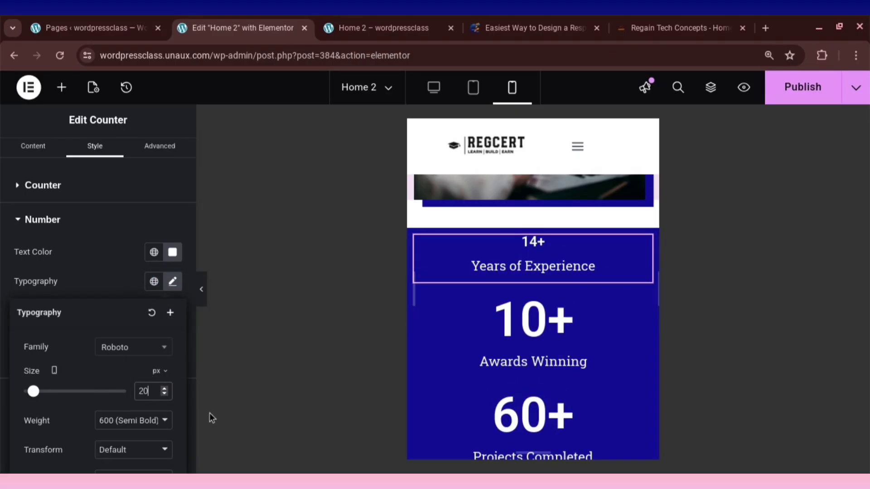
key(BackSpace)
key(BackSpace)
text(50)
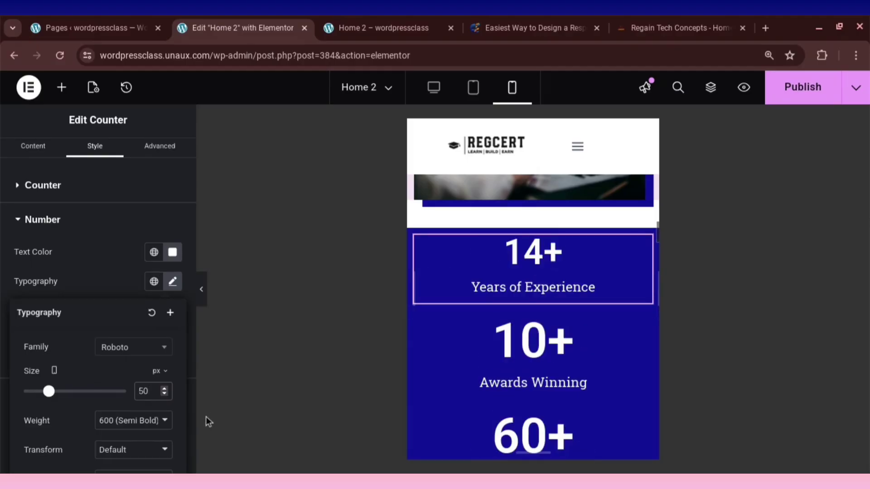
key(BackSpace)
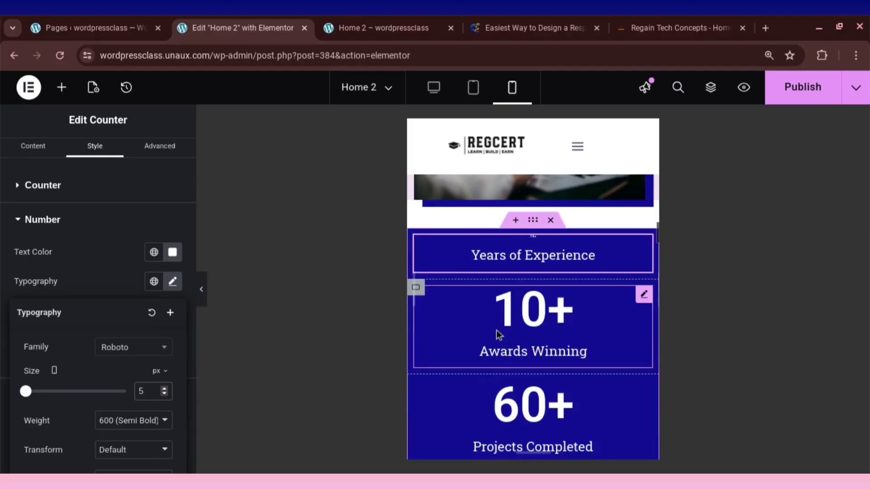
key(BackSpace)
text(40)
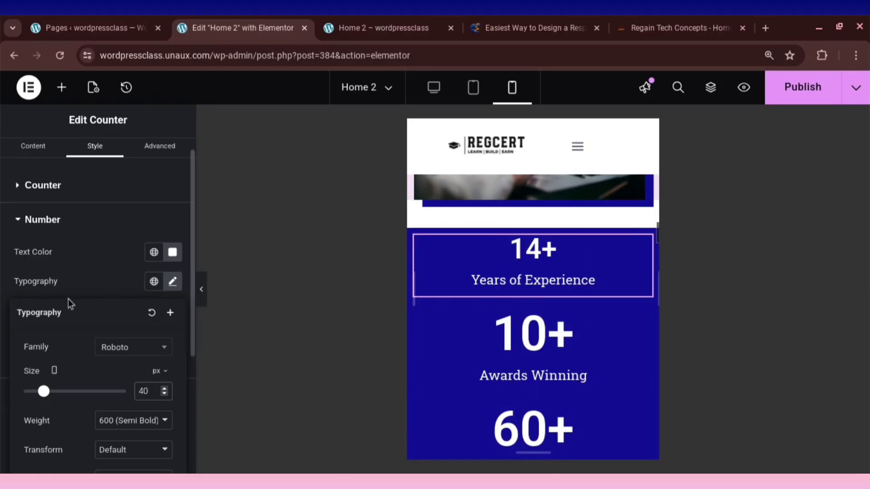
scroll(111, 368, down, 5)
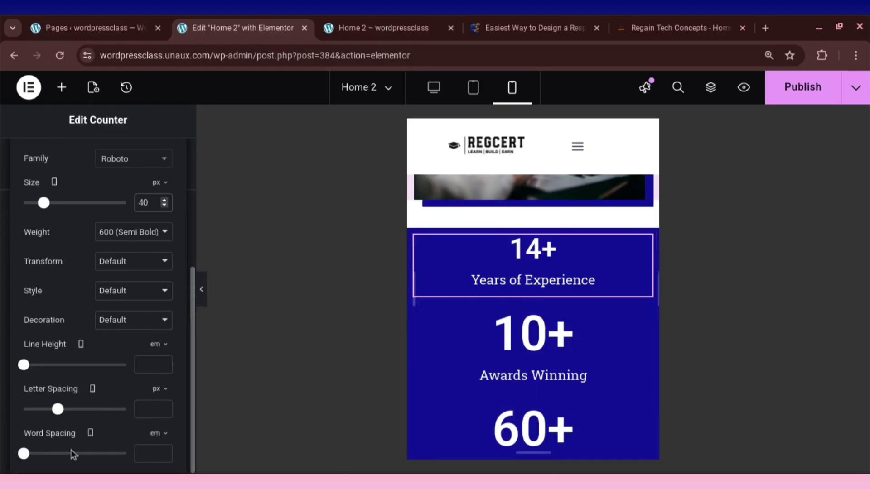
scroll(64, 270, up, 5)
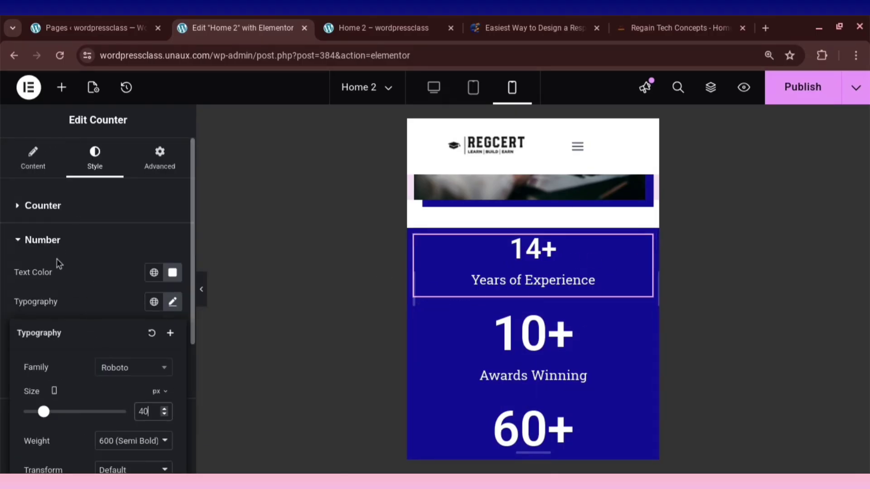
Set the title font size of the "Years of Experience" counter to 18 px for mobile, after trying 40 and 20 px.
click(66, 207)
scroll(63, 364, down, 3)
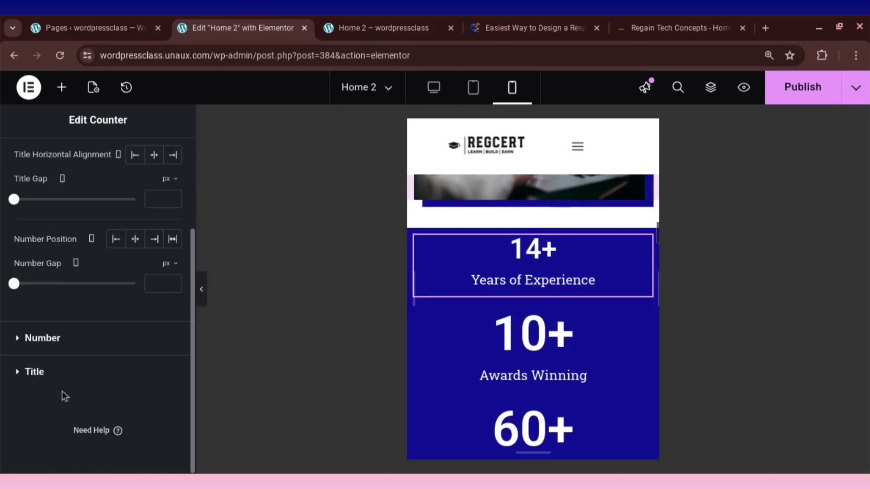
click(63, 373)
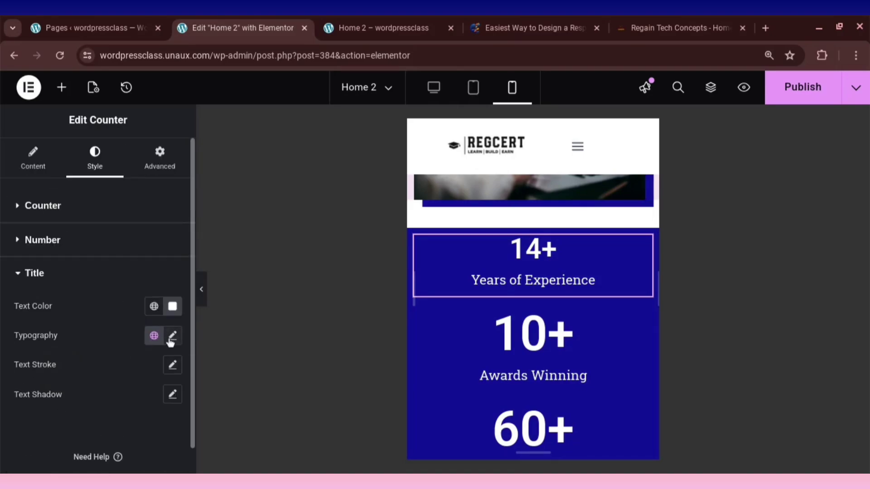
click(172, 336)
scroll(135, 416, down, 2)
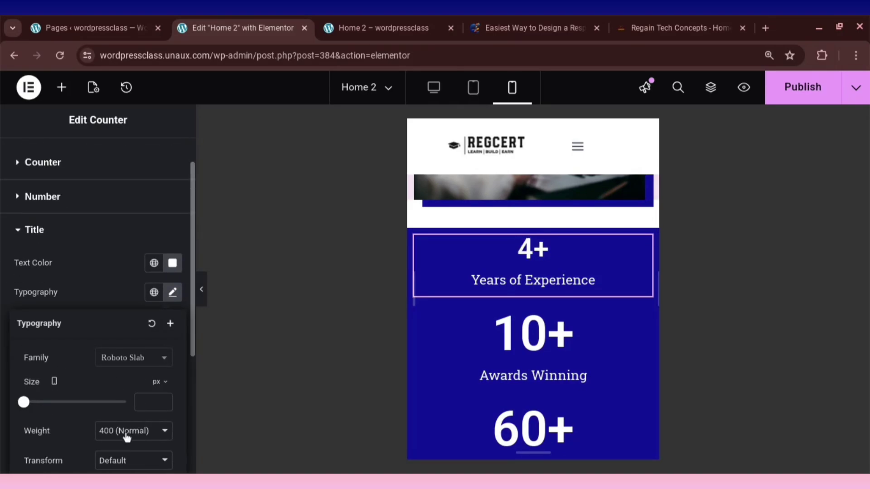
click(145, 401)
text(40)
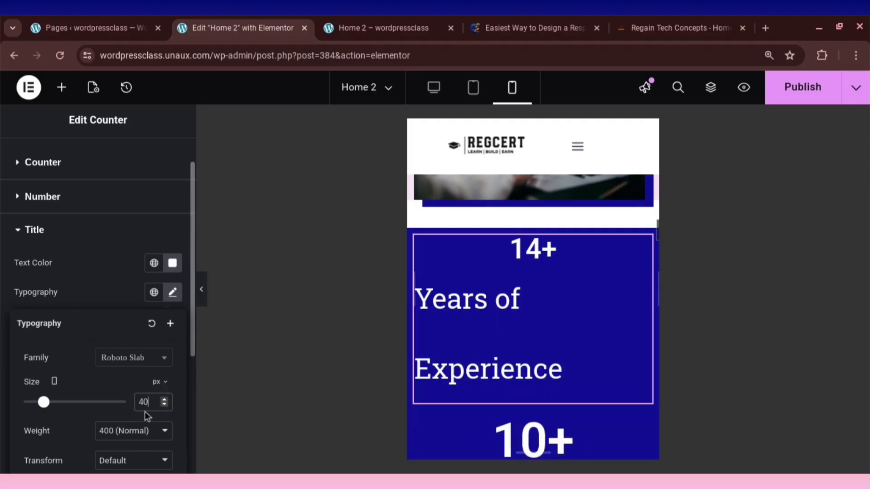
key(BackSpace)
key(BackSpace)
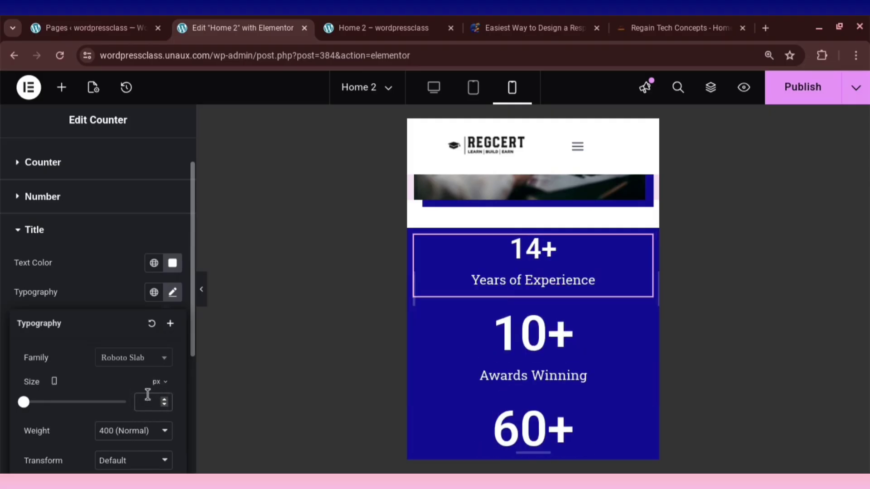
text(20)
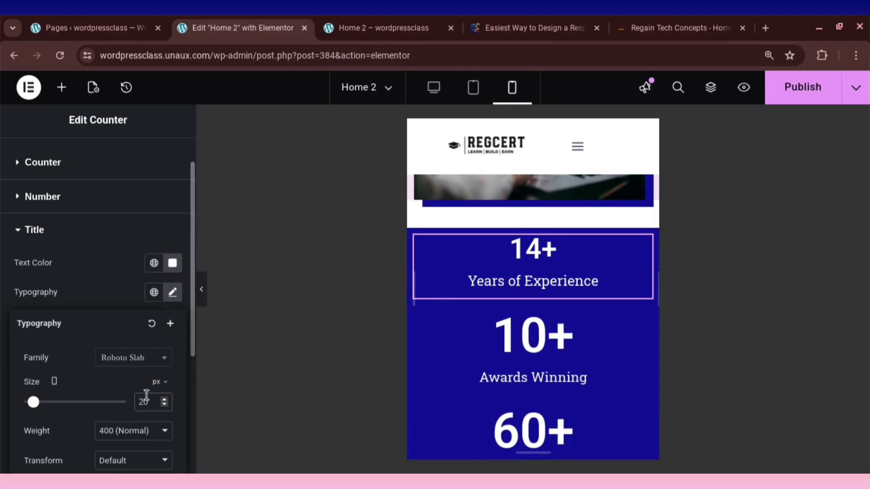
key(BackSpace)
key(BackSpace)
text(18)
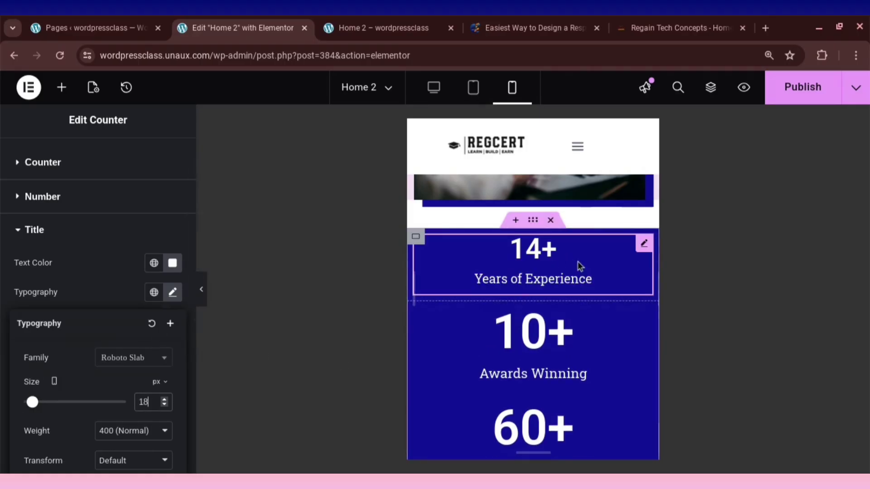
Publish the mobile font size changes made to the counters in the blue statistics section.
scroll(547, 314, down, 2)
scroll(540, 245, up, 2)
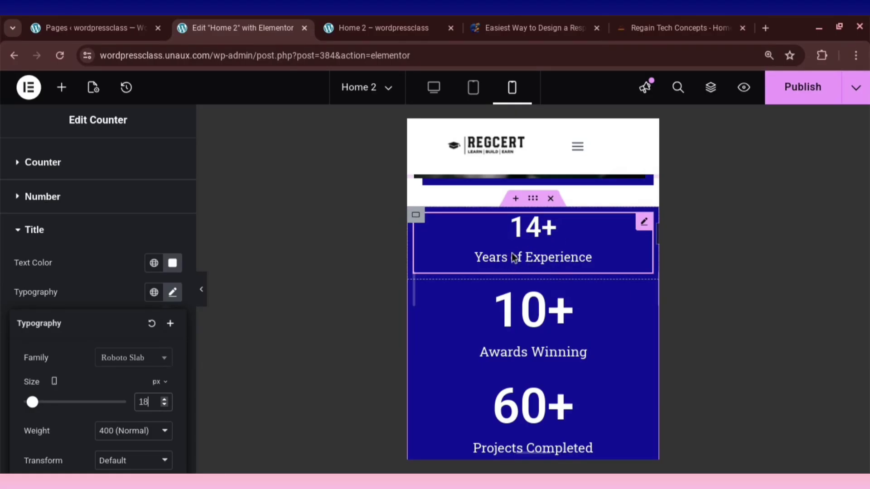
click(801, 89)
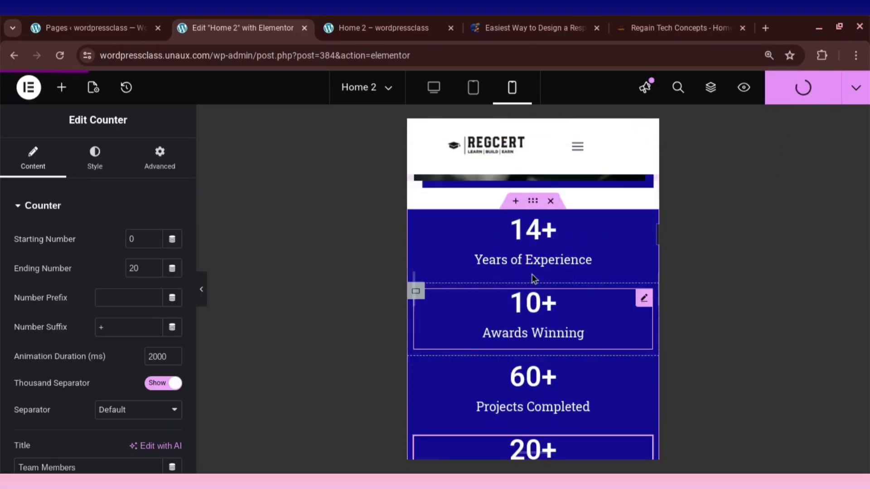
Set the number font size of the "Years of Experience" counter to 25 px for tablet.
click(473, 88)
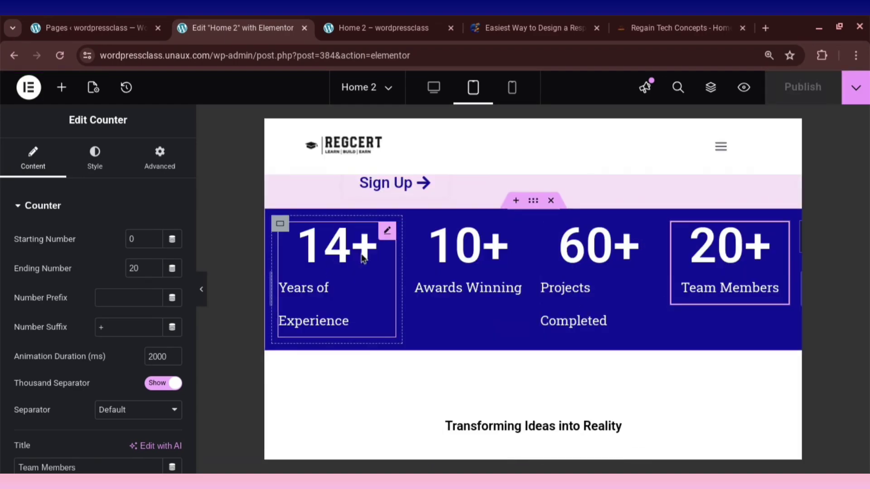
click(392, 236)
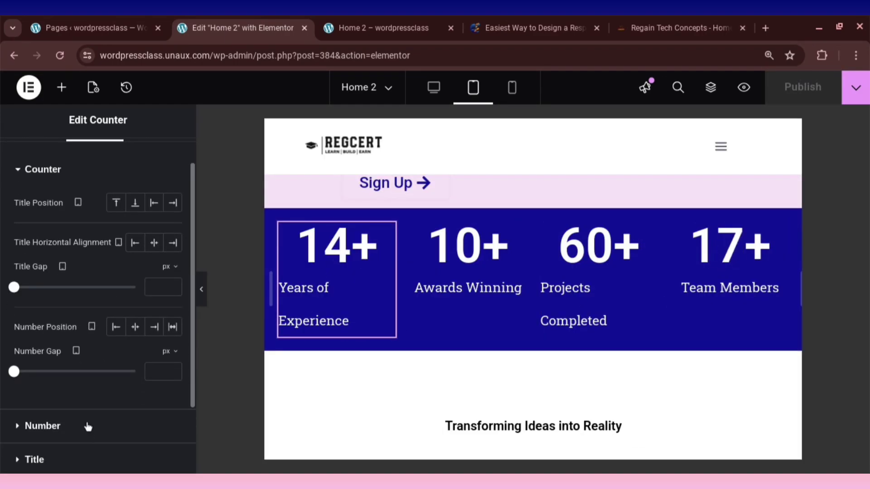
click(86, 442)
click(172, 302)
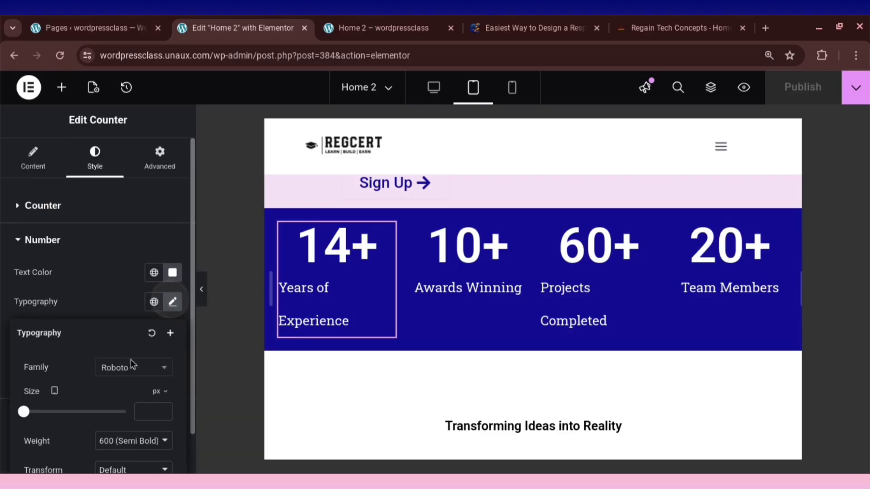
scroll(122, 408, down, 1)
click(156, 399)
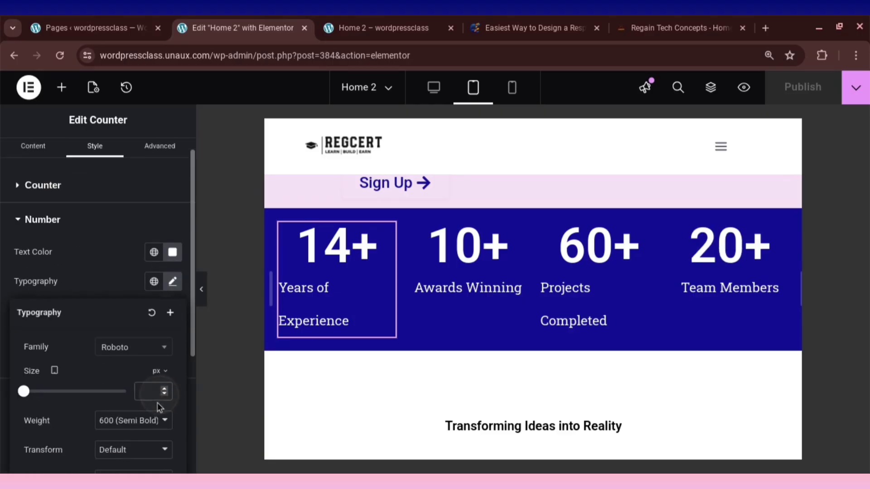
text(2)
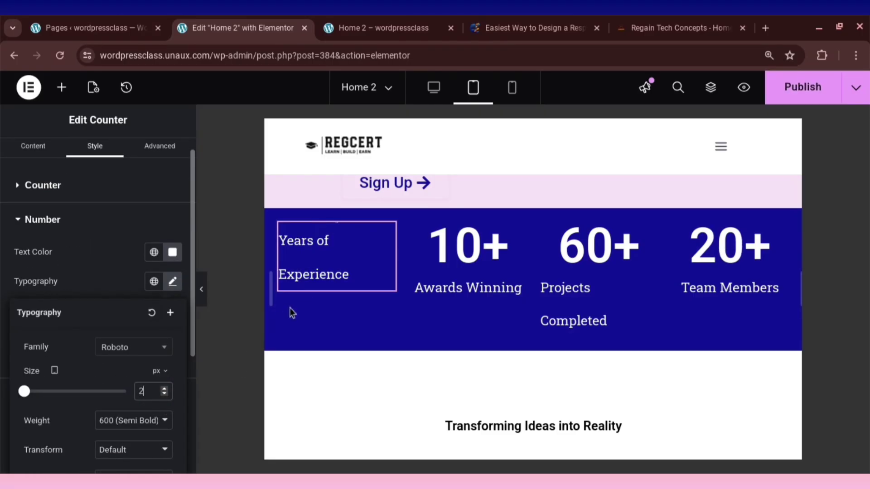
text(0)
key(BackSpace)
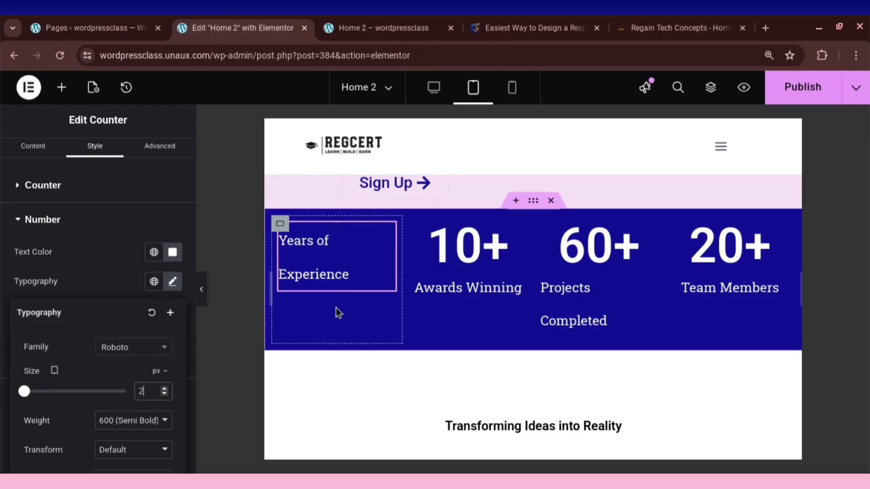
text(5)
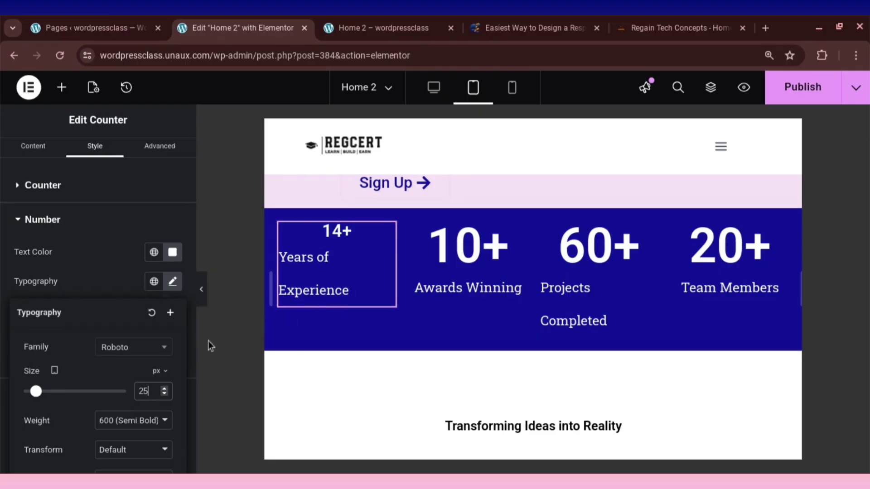
Set the title font size of the "Years of Experience" counter to 15 px for tablet, after trying 19 px.
scroll(117, 402, down, 3)
scroll(101, 414, up, 3)
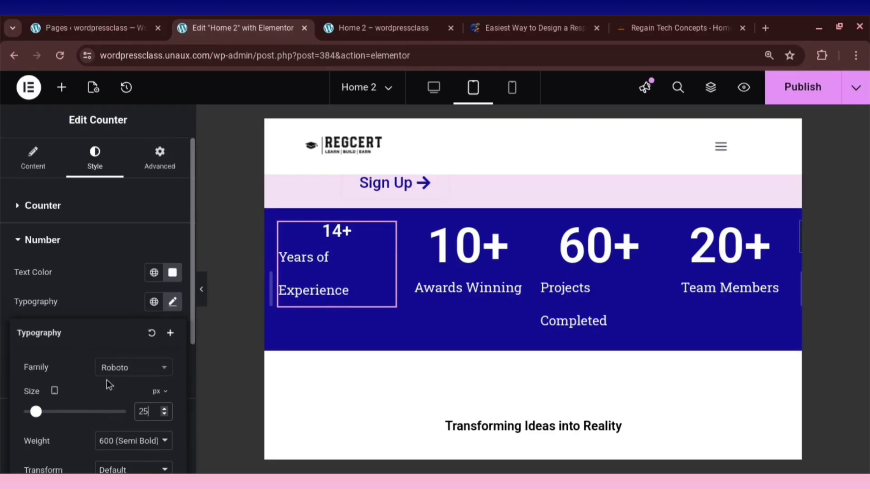
click(75, 216)
scroll(72, 431, down, 2)
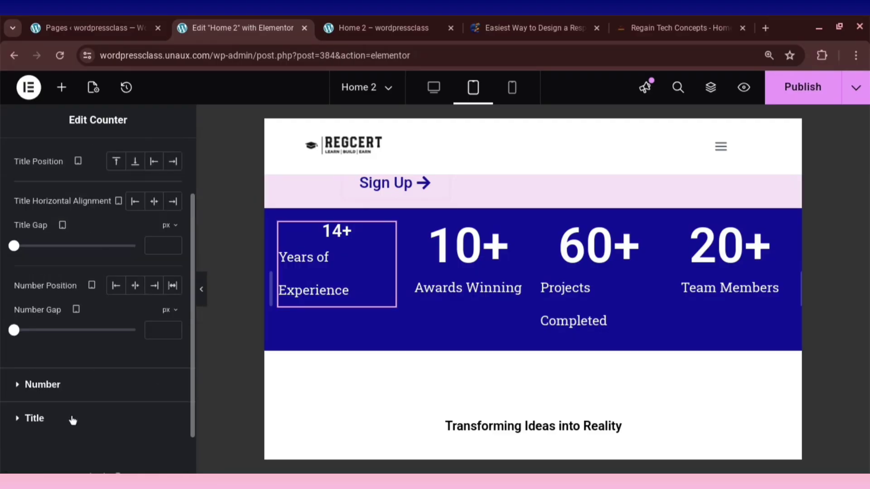
click(72, 420)
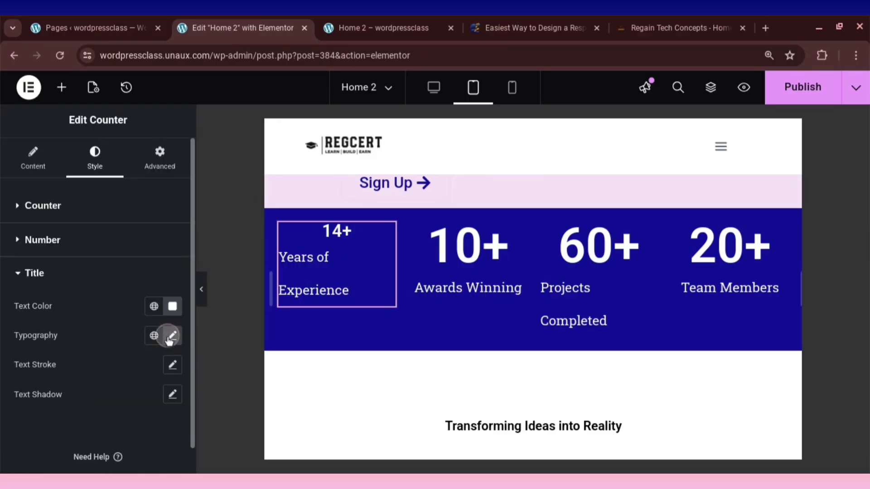
click(172, 336)
scroll(130, 423, down, 1)
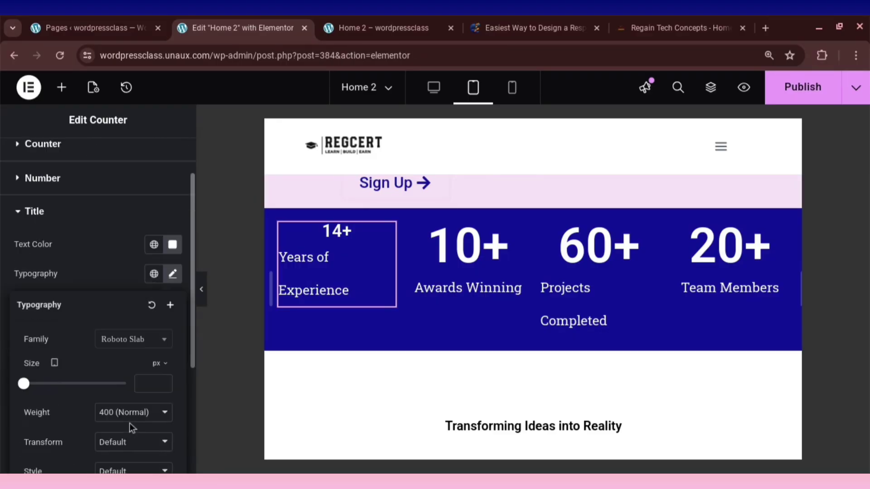
click(142, 384)
text(19)
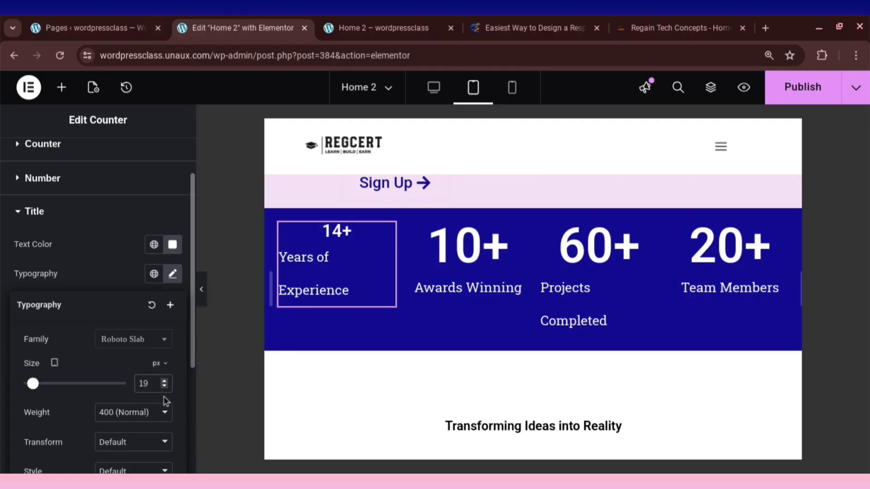
key(BackSpace)
text(5)
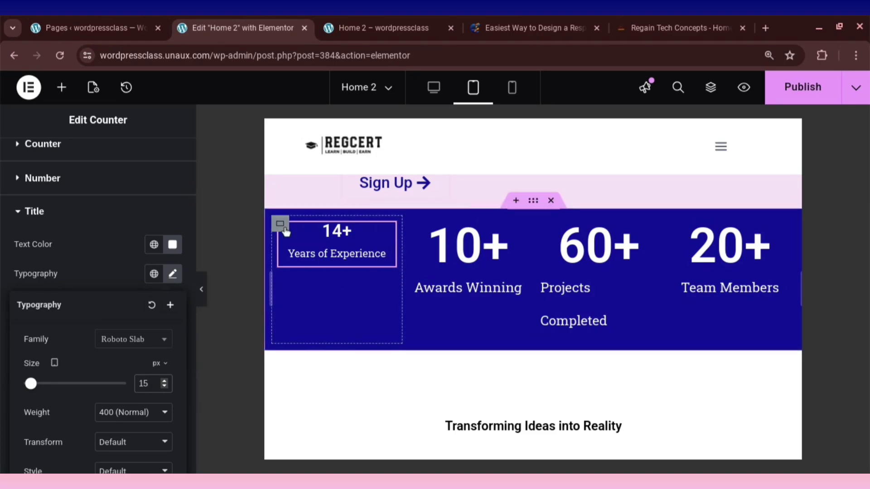
Set all margins and padding of the blue statistics section's container to 0 px for tablet.
click(532, 207)
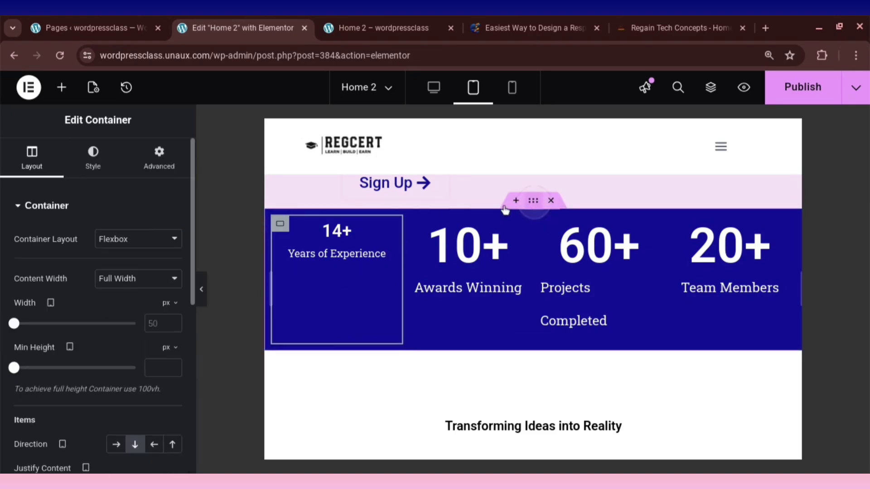
click(161, 176)
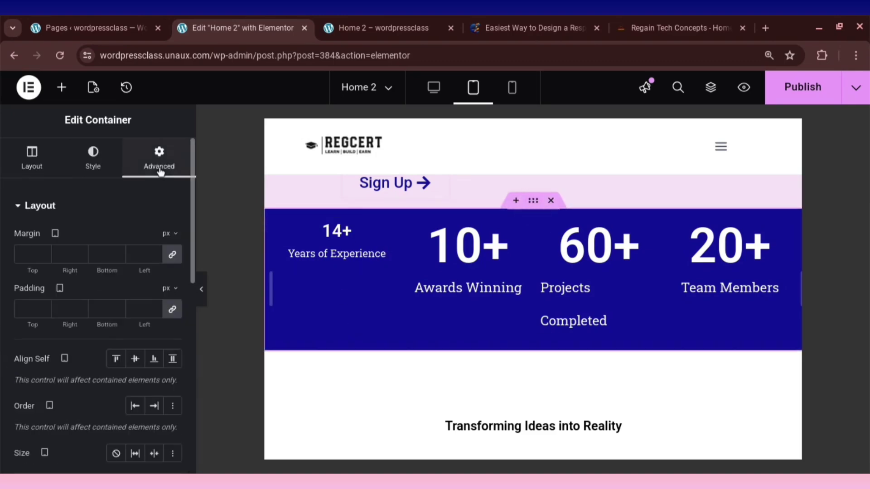
click(171, 255)
click(172, 309)
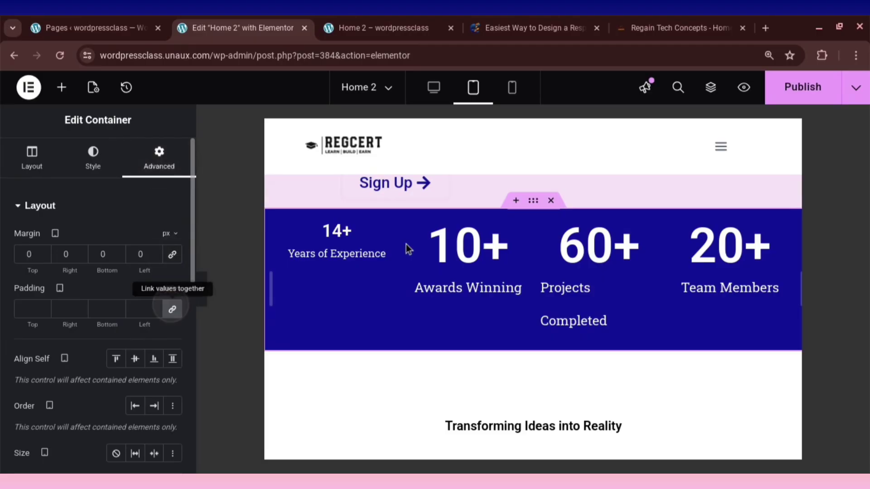
Set all margins and padding of the "Years of Experience" counter to 0 px for tablet and apply its style to the other three counters.
click(284, 225)
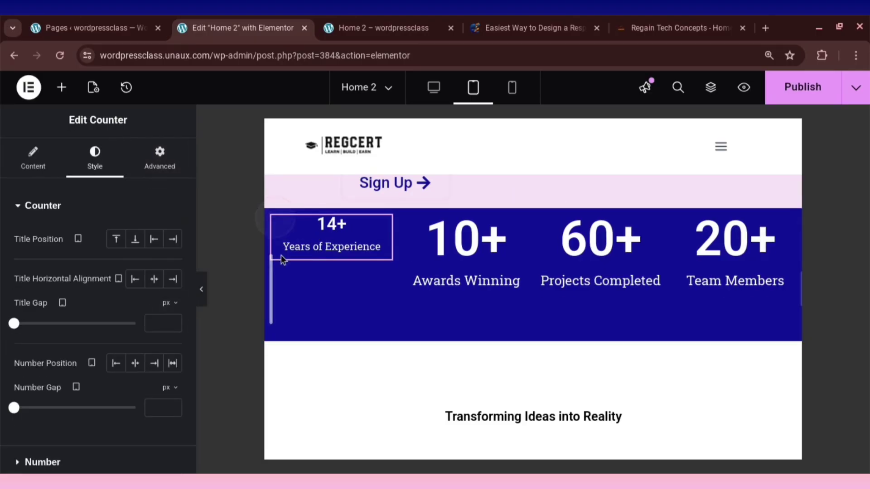
click(159, 157)
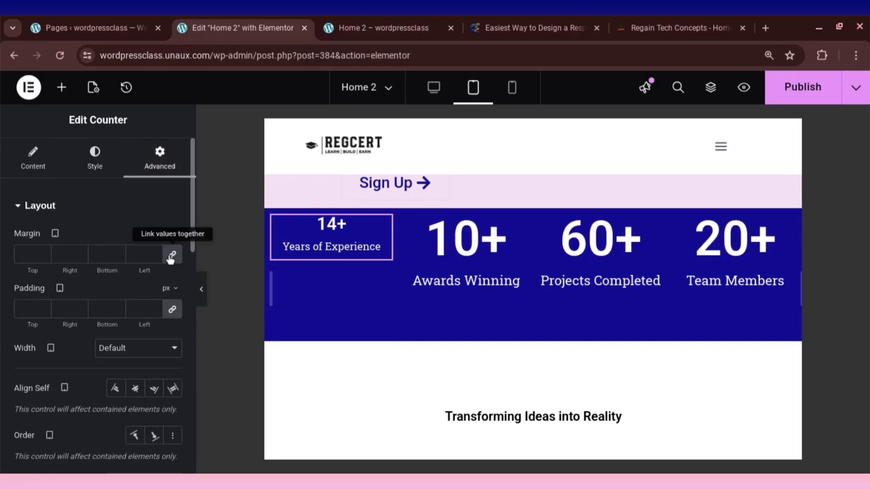
click(173, 255)
click(172, 309)
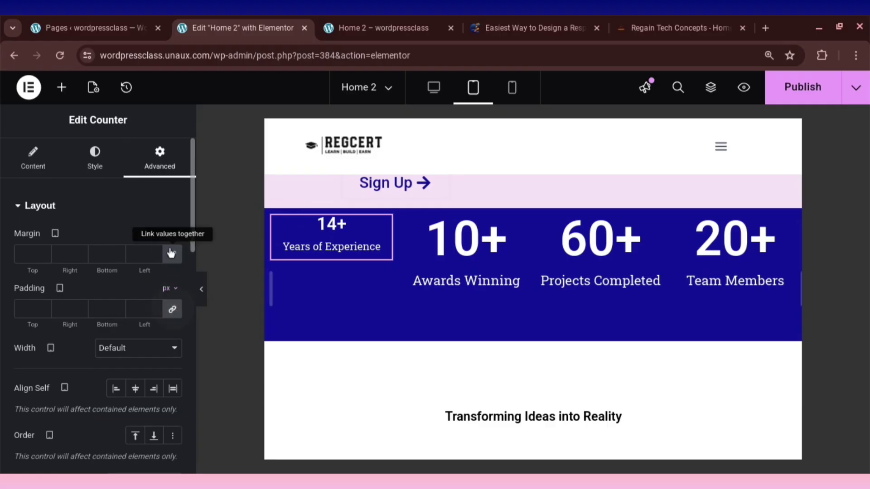
click(170, 253)
click(171, 307)
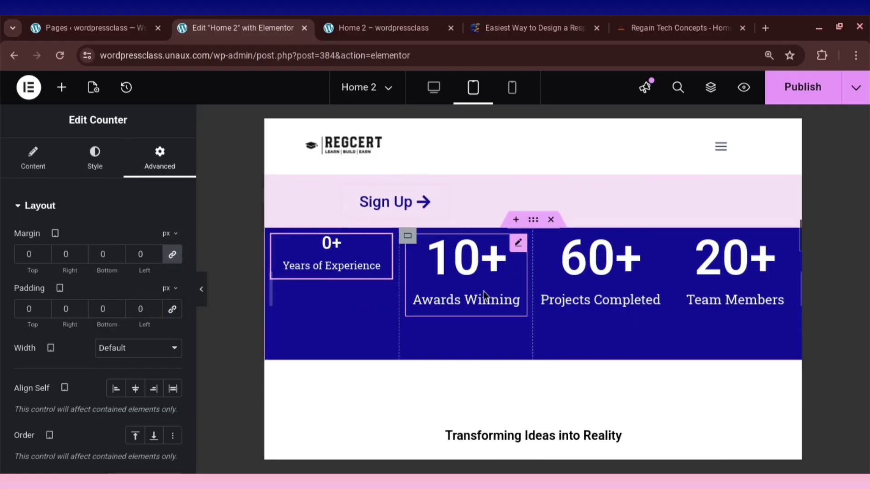
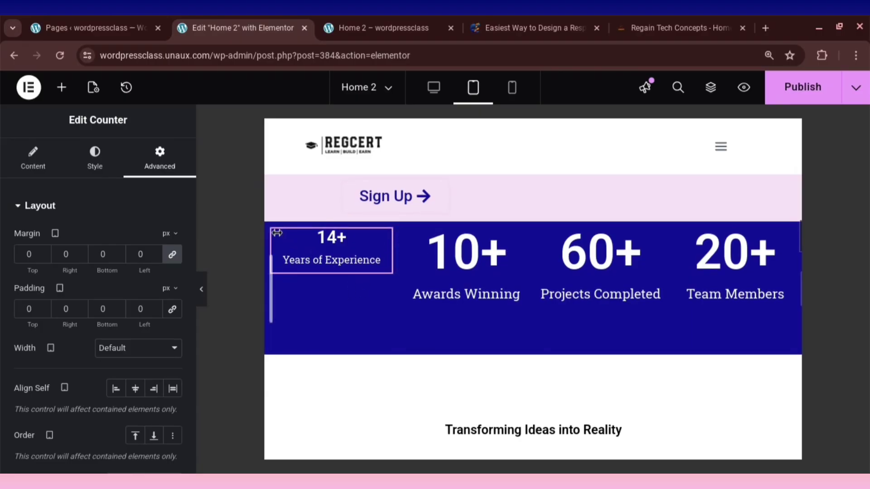
right_click(382, 244)
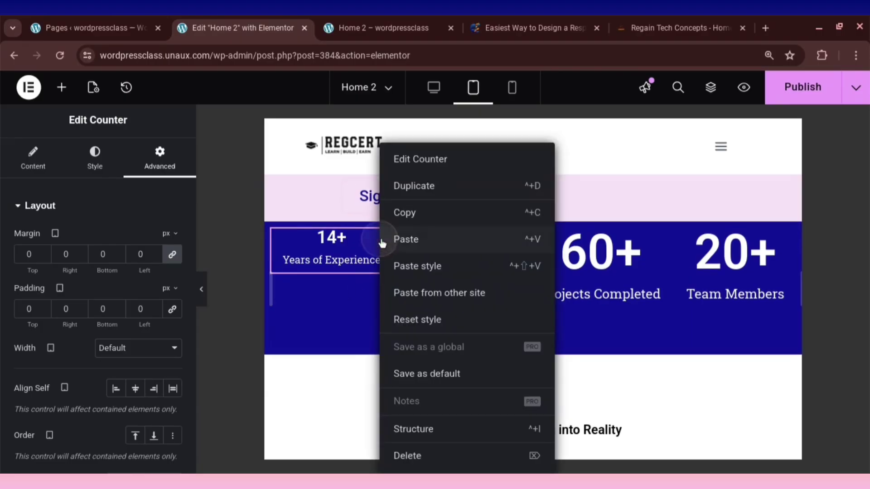
click(399, 212)
Set Align Self to Center on the containers of all four counters for tablet and publish the changes.
click(159, 146)
scroll(145, 317, down, 1)
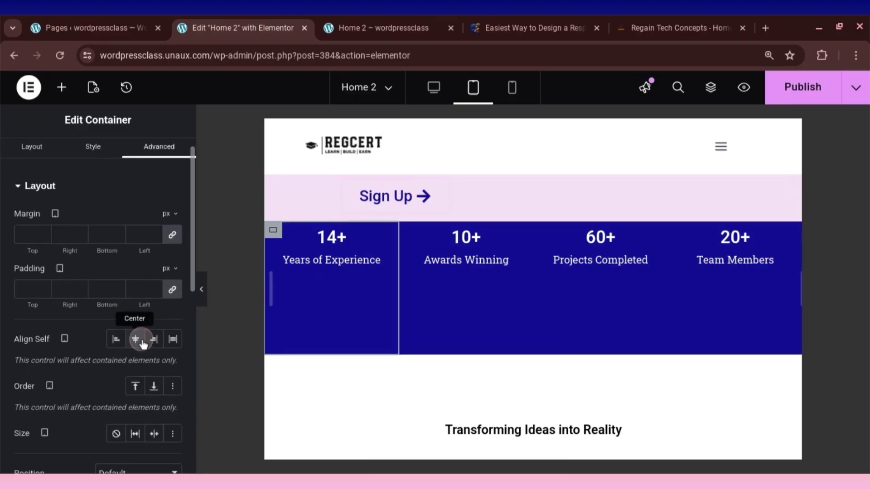
click(136, 341)
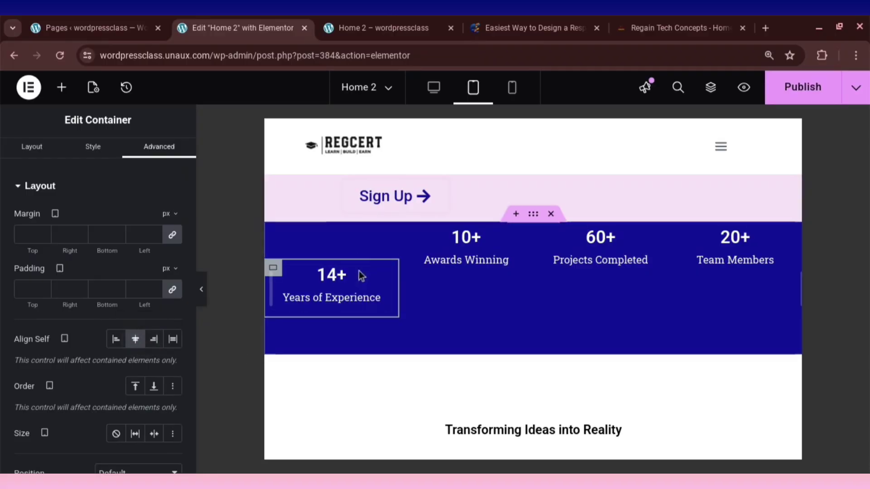
click(269, 267)
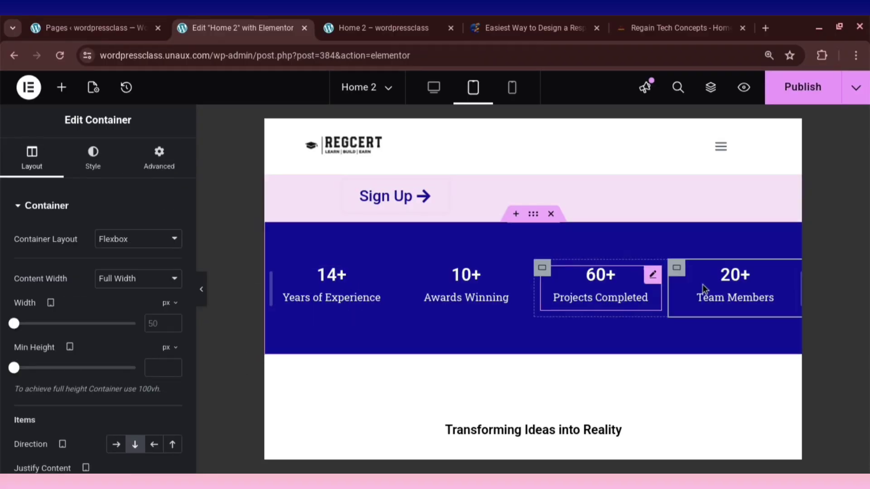
click(793, 90)
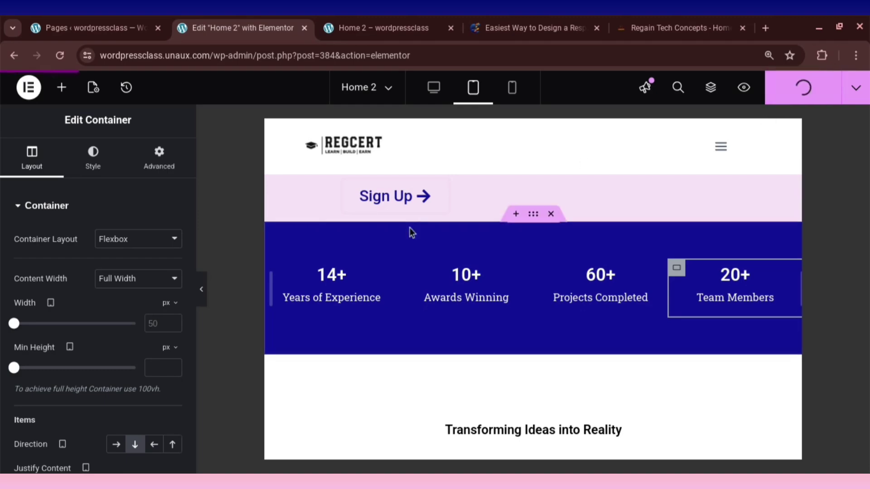
Set all margins and padding of the white web design services section's container to 0 px for tablet.
scroll(499, 252, down, 3)
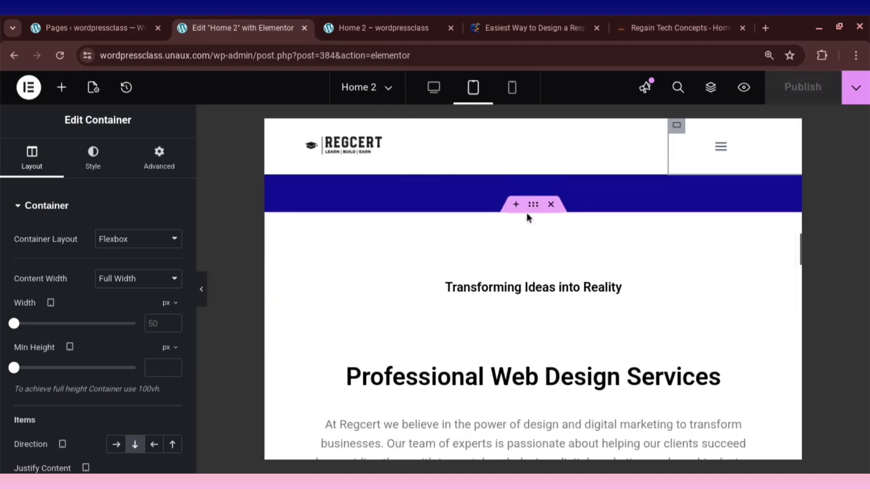
click(533, 211)
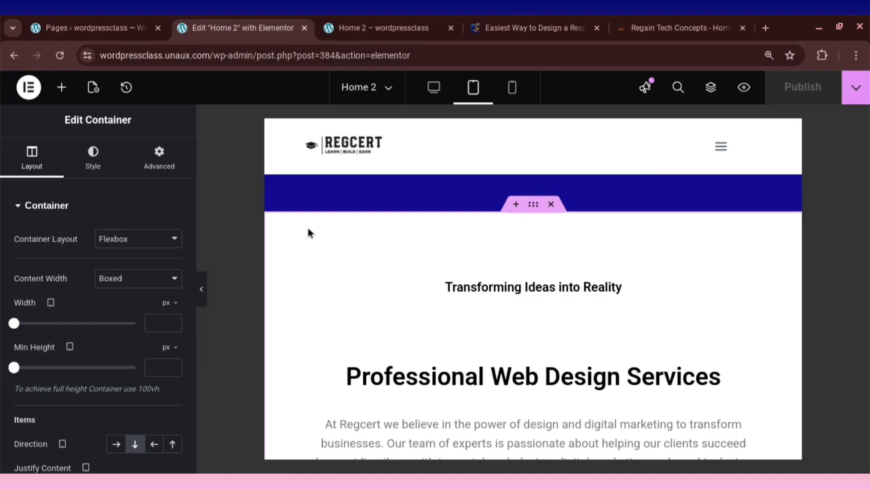
scroll(535, 317, down, 10)
click(159, 158)
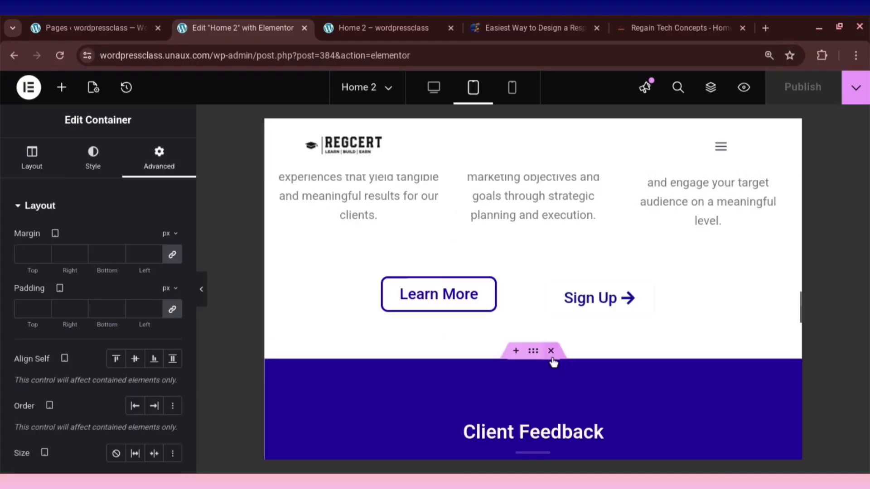
scroll(408, 294, up, 3)
scroll(387, 286, up, 5)
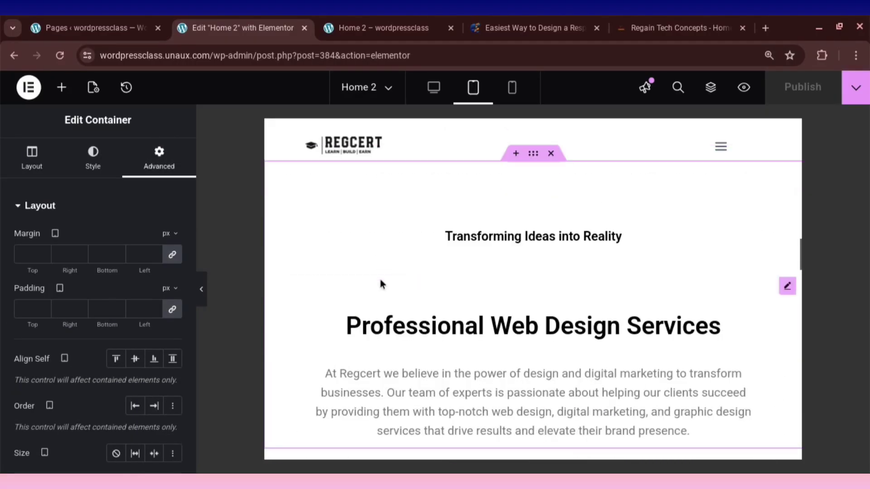
click(177, 259)
click(175, 313)
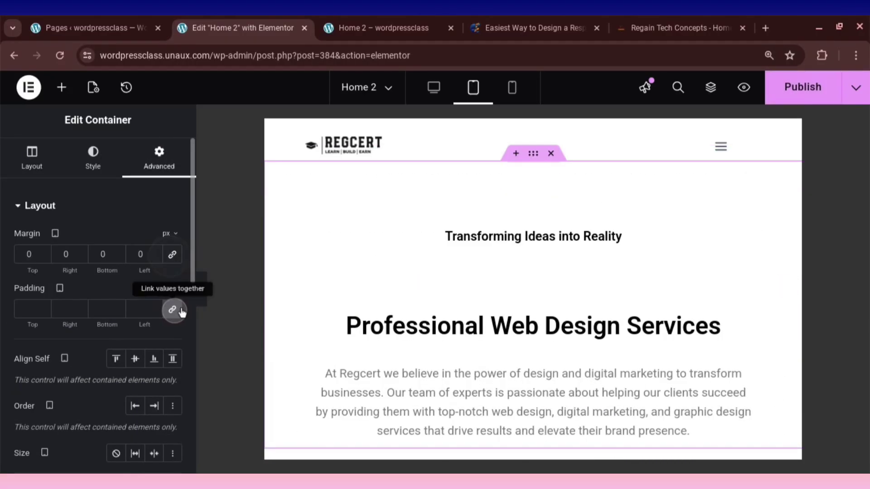
Set all margins and padding of the "Transforming Ideas into Reality" heading to 0 px for tablet.
scroll(472, 281, up, 3)
click(768, 262)
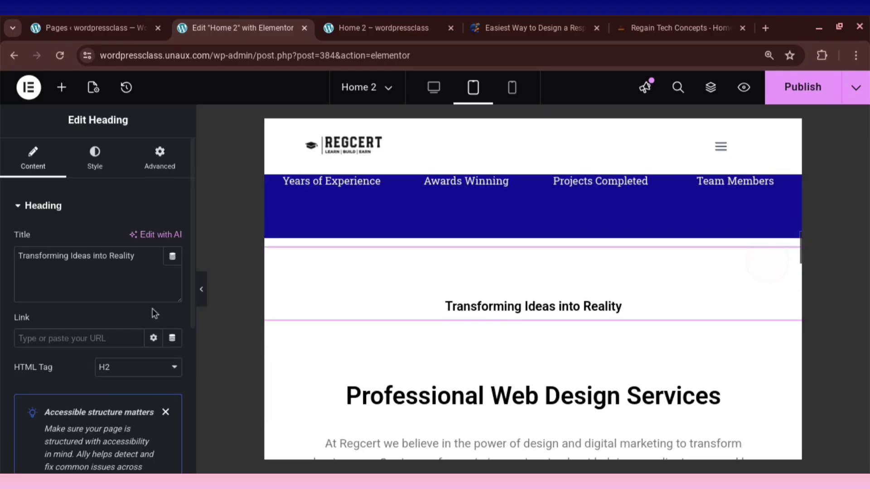
click(159, 159)
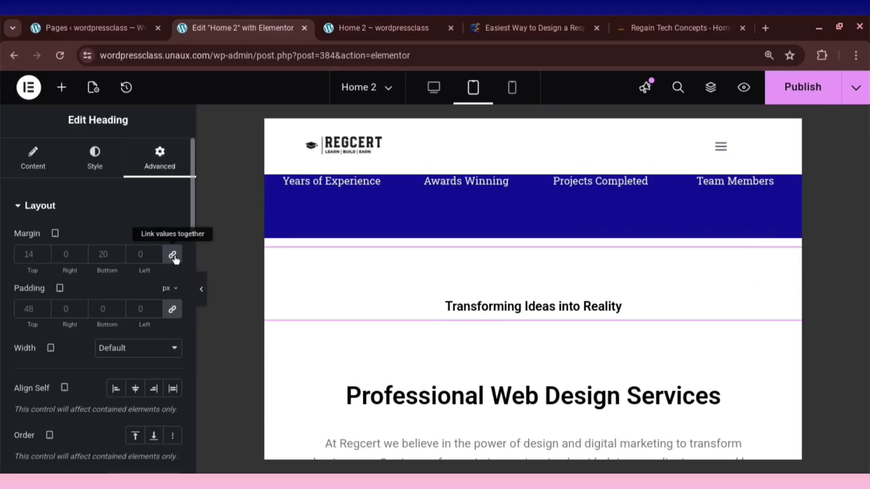
click(173, 254)
click(172, 309)
Set all margins and padding of the "Professional Web Design Services" heading to 0 px for tablet.
scroll(539, 317, up, 1)
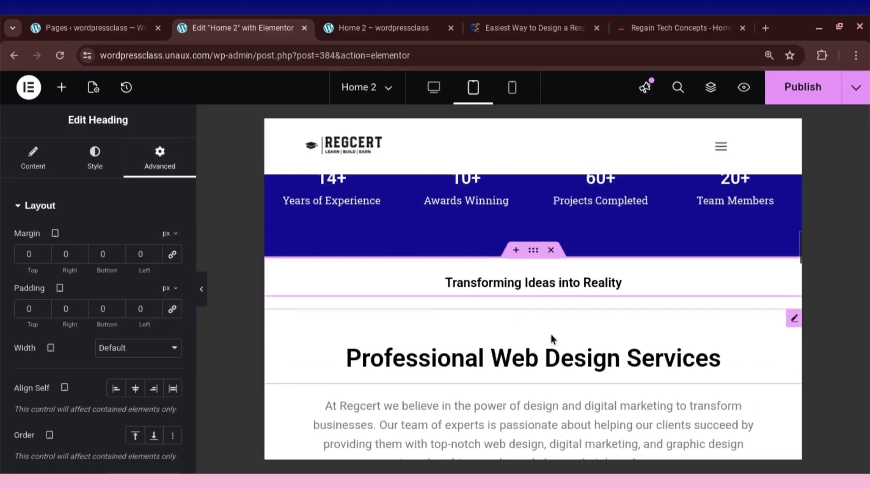
click(784, 321)
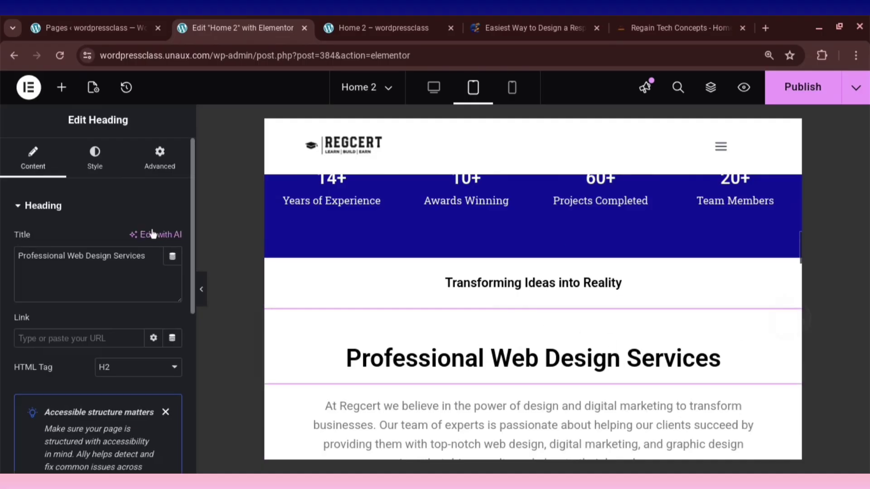
click(158, 164)
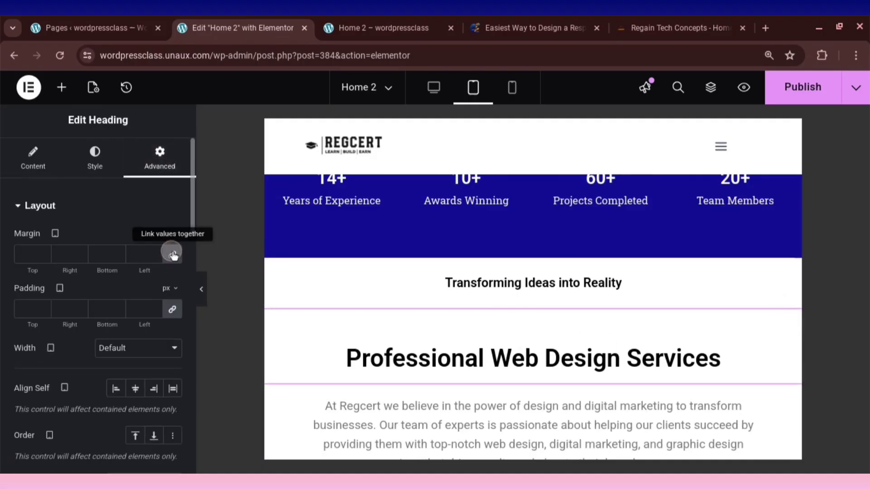
click(172, 254)
click(172, 309)
Set all margins and padding of the paragraph below the "Professional Web Design Services" heading to 0 px for tablet.
scroll(594, 361, down, 1)
scroll(594, 351, down, 2)
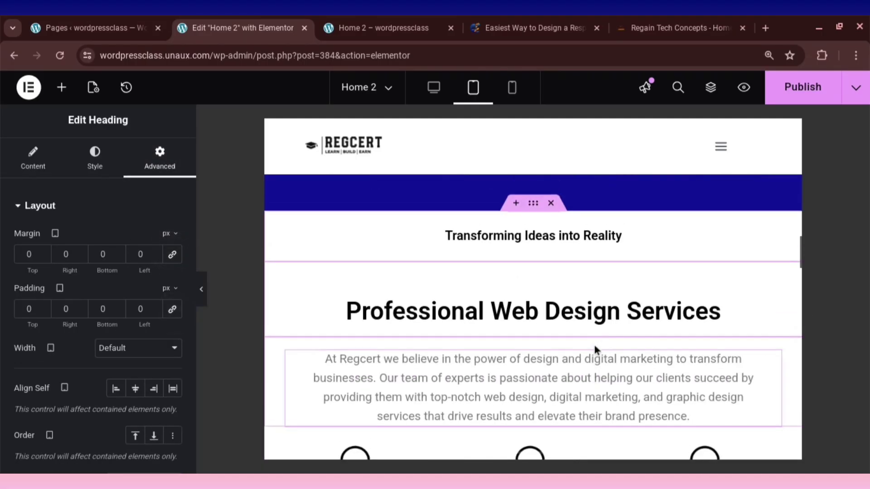
scroll(725, 327, down, 3)
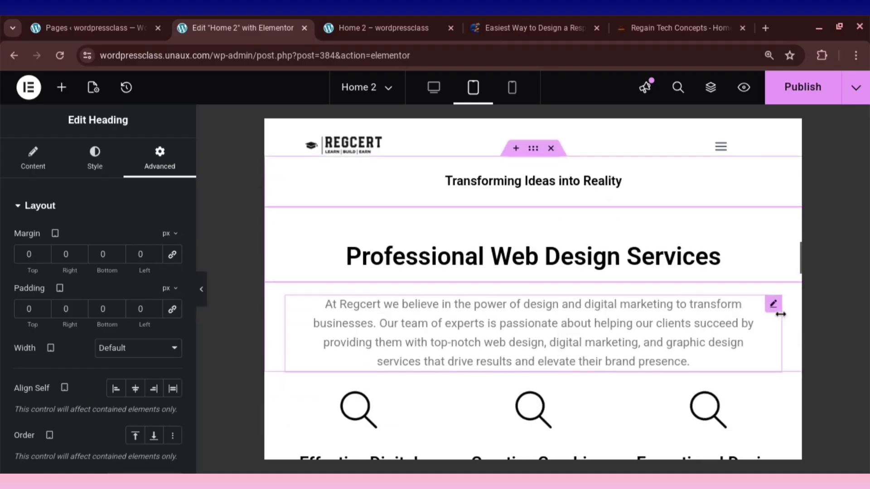
click(615, 327)
click(159, 164)
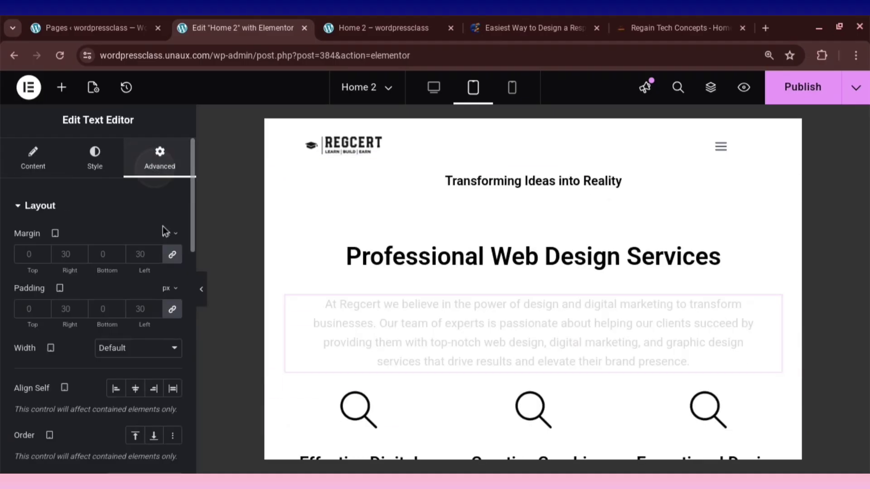
click(171, 255)
click(172, 309)
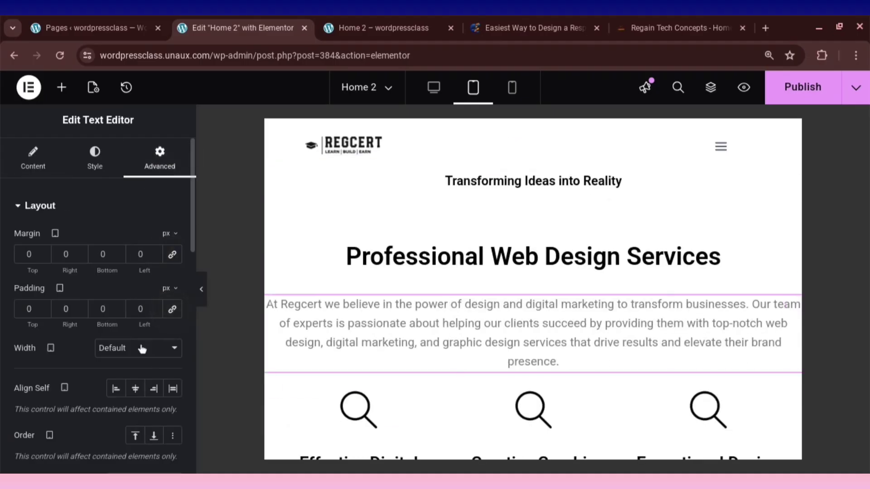
Set the left and right padding and the left and right margins of the services intro paragraph to 20 px.
click(140, 312)
text(2)
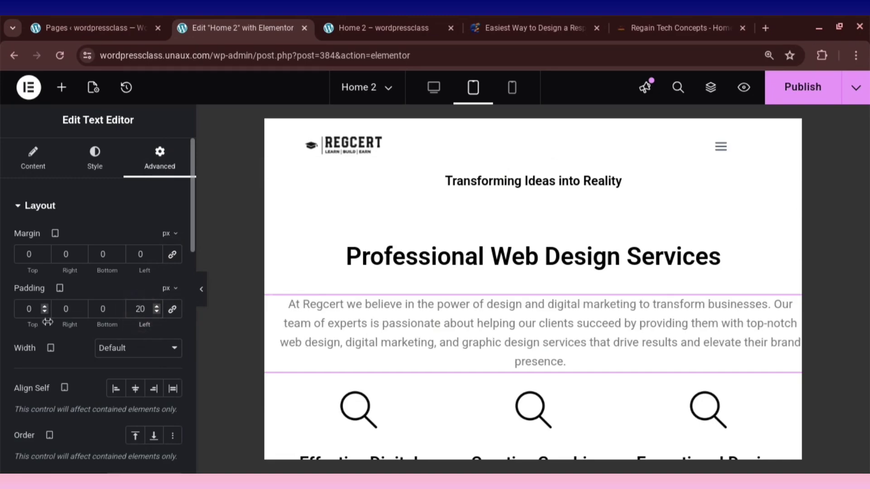
click(59, 309)
text(2)
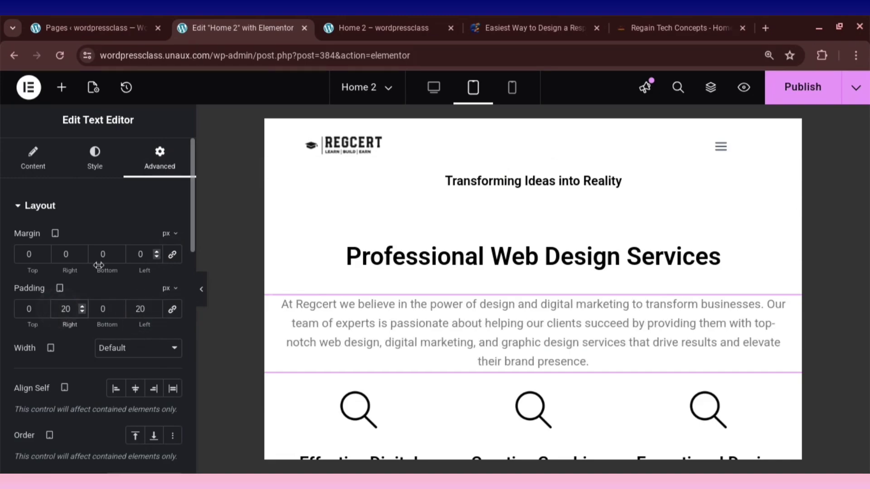
click(60, 255)
text(2)
click(131, 255)
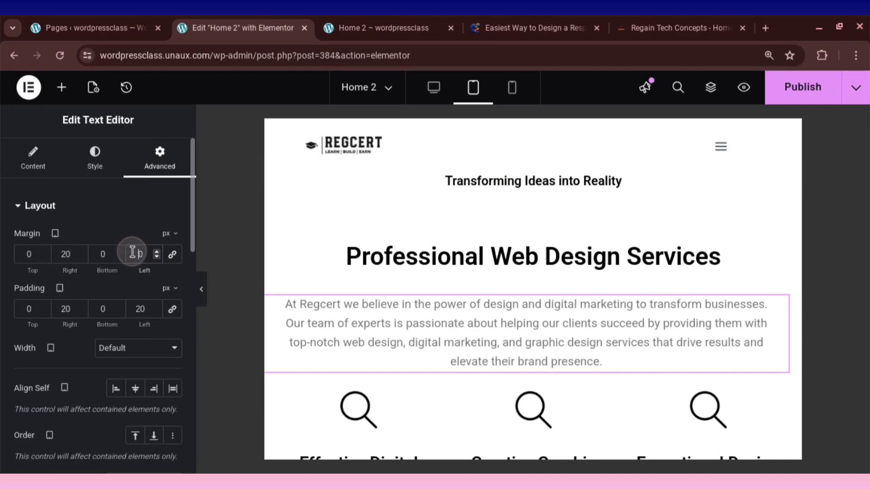
text(2)
Set all margins and padding to 0 px for the three-column services container and its "Effective Digital Marketing Services" column container.
scroll(572, 325, down, 3)
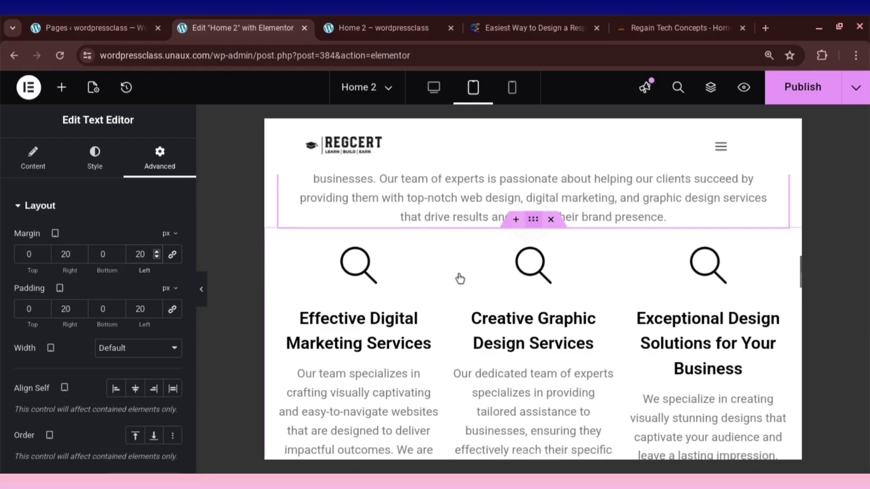
click(164, 174)
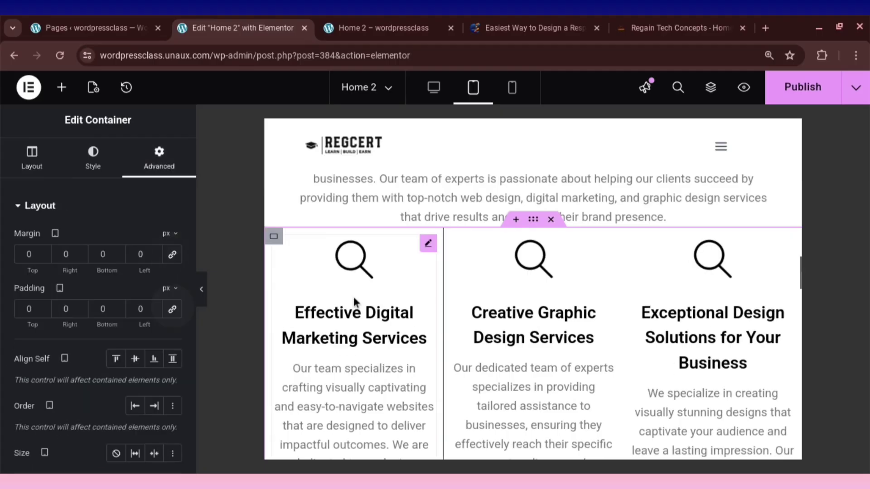
click(279, 241)
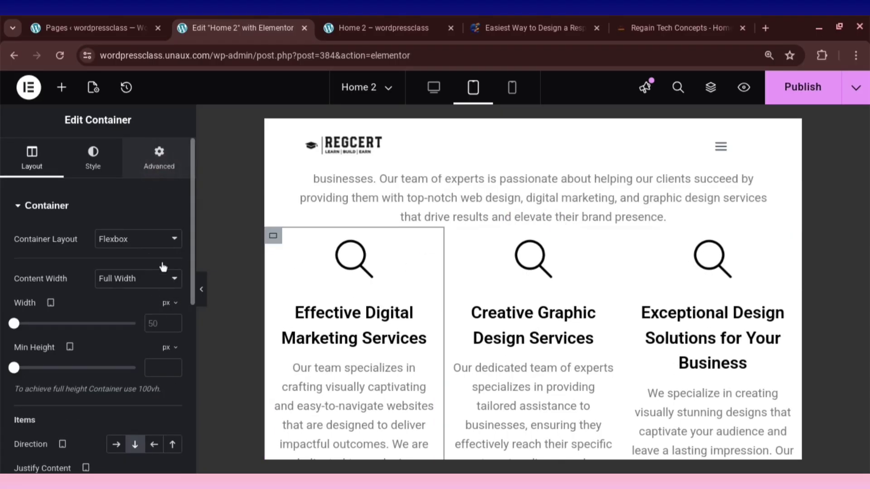
click(173, 254)
click(172, 309)
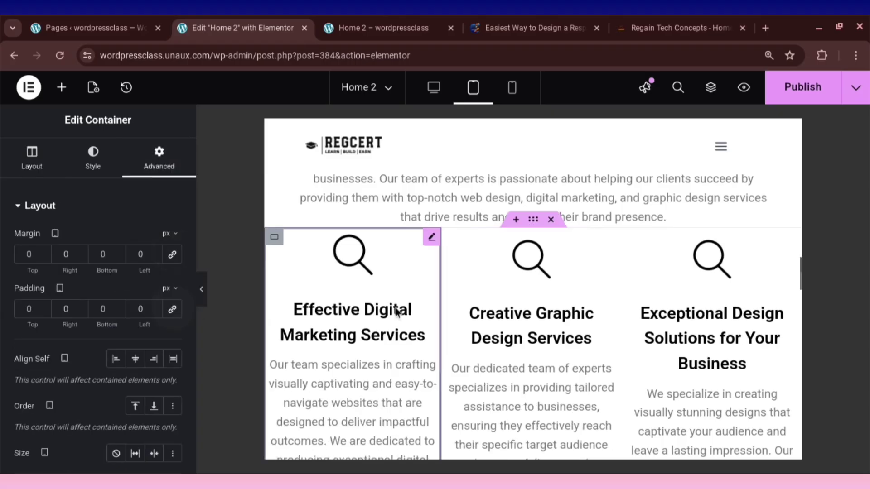
Set all margins and padding of the "Effective Digital Marketing Services" image box to 0 px for tablet.
click(159, 158)
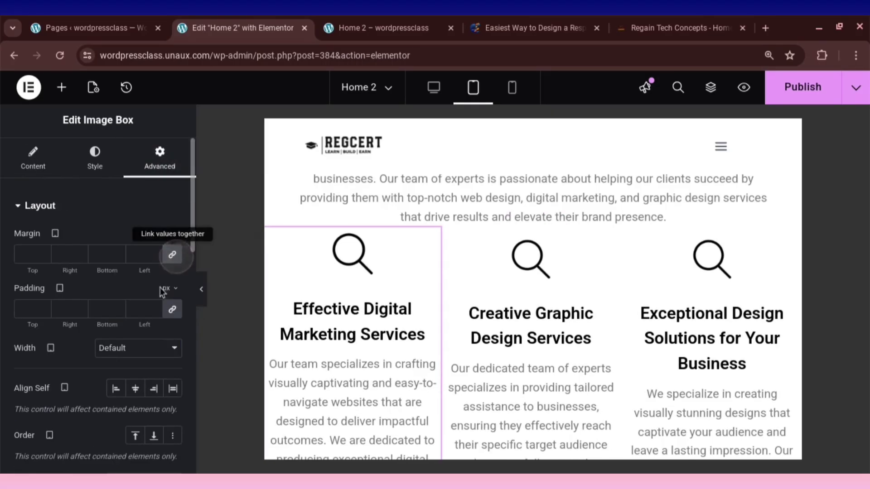
click(172, 254)
click(172, 309)
scroll(355, 321, down, 2)
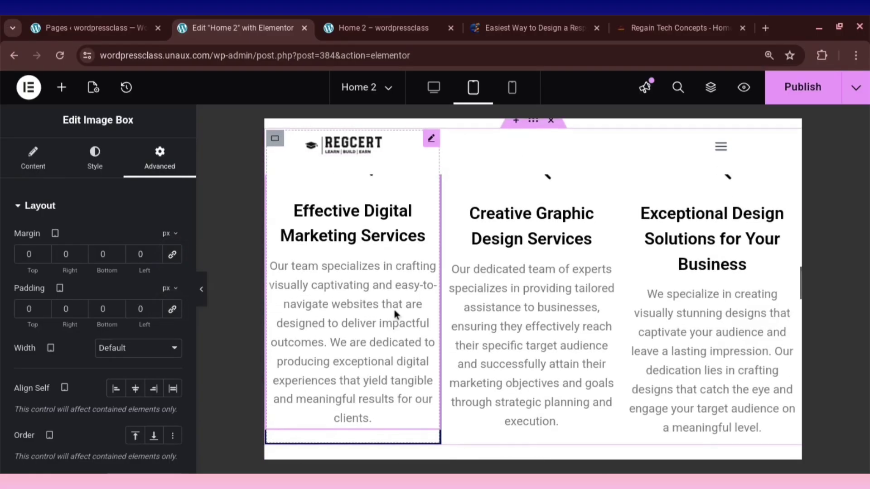
scroll(365, 309, up, 1)
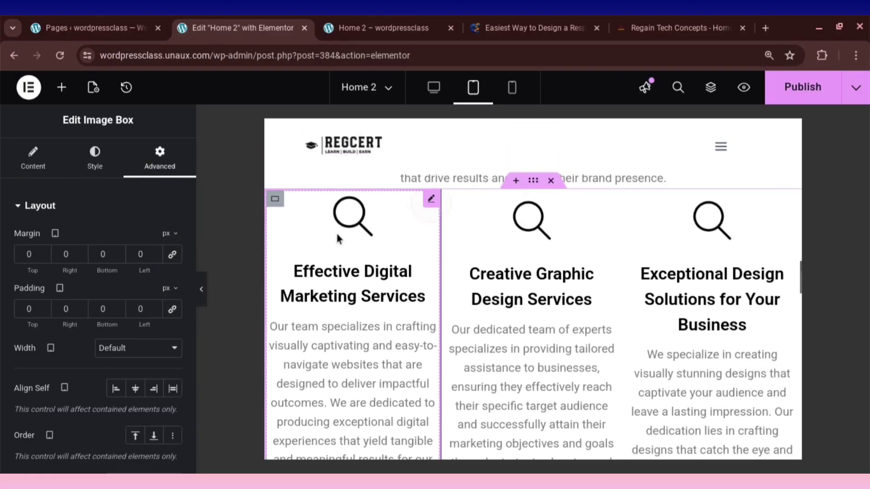
Set the title font size of the "Effective Digital Marketing Services" image box to 18 px for tablet.
click(95, 168)
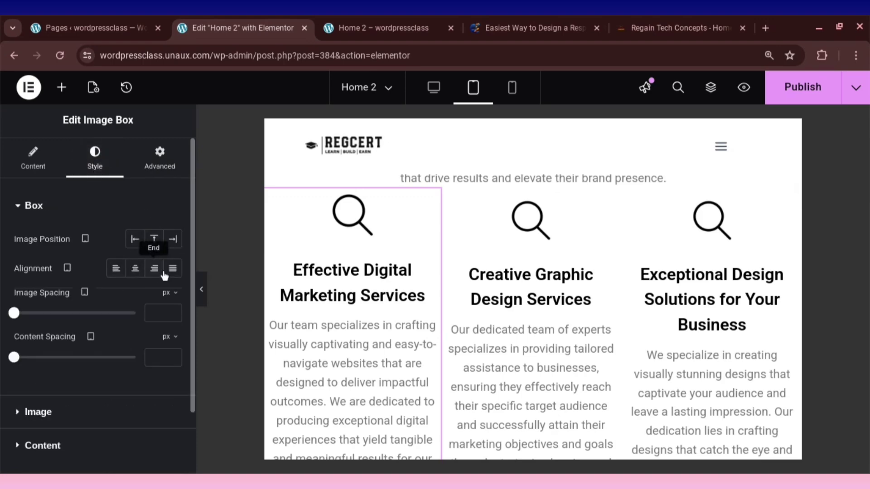
scroll(106, 402, down, 1)
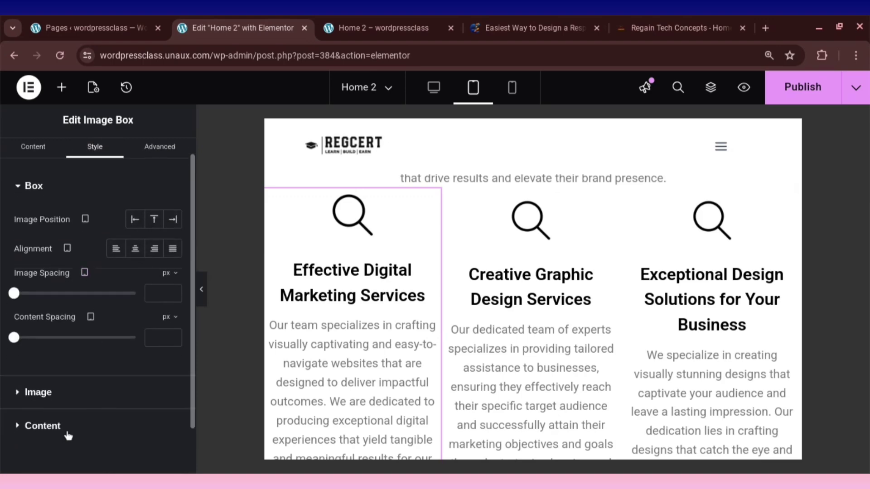
click(115, 411)
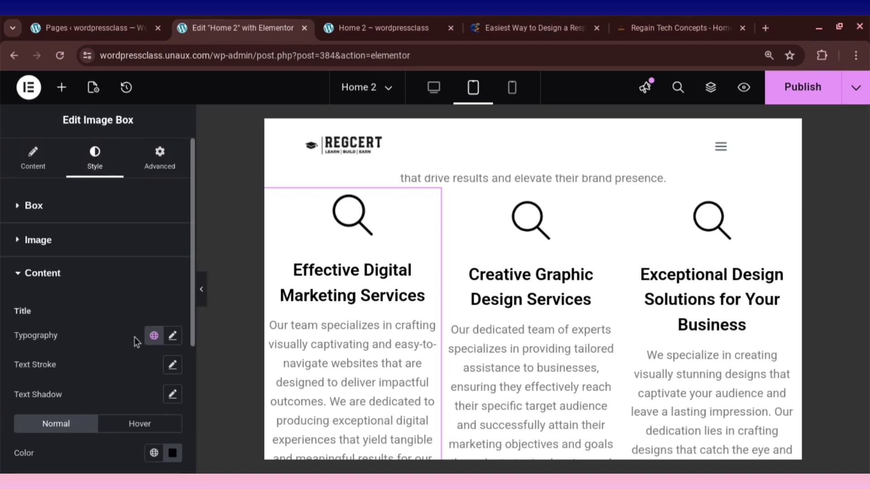
scroll(134, 337, down, 6)
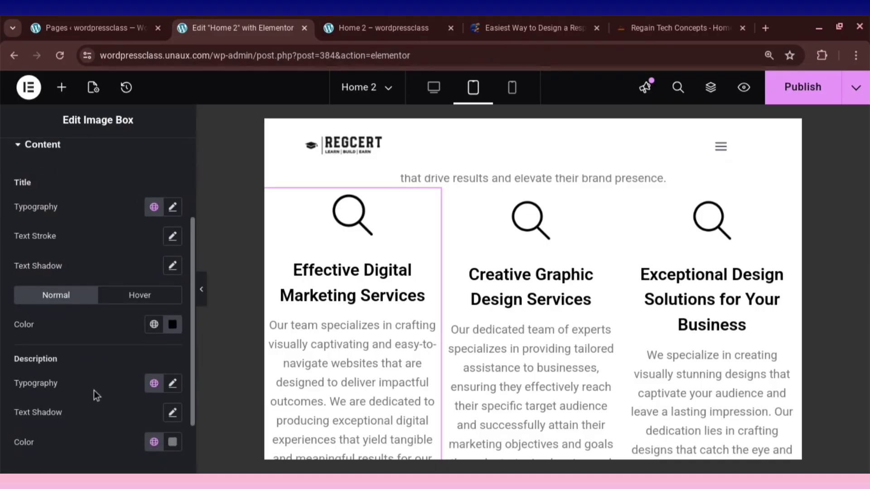
click(172, 206)
click(157, 316)
text(18)
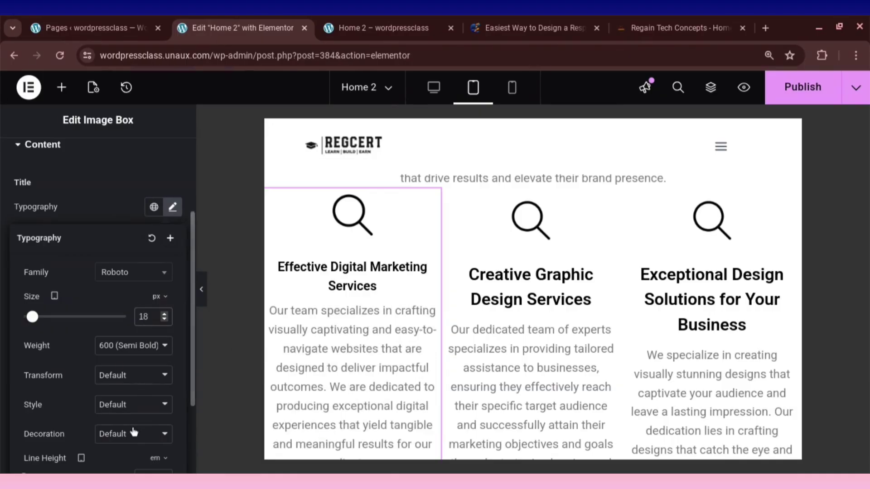
scroll(130, 420, down, 5)
scroll(108, 423, up, 8)
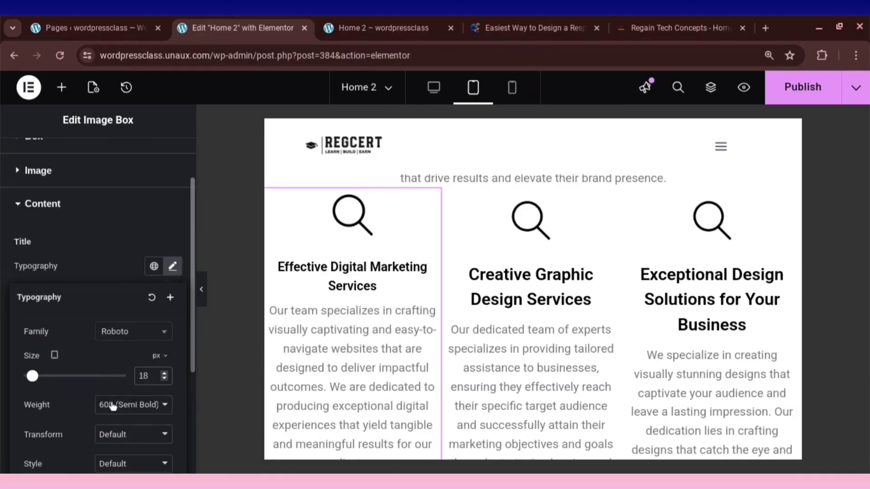
scroll(102, 304, down, 8)
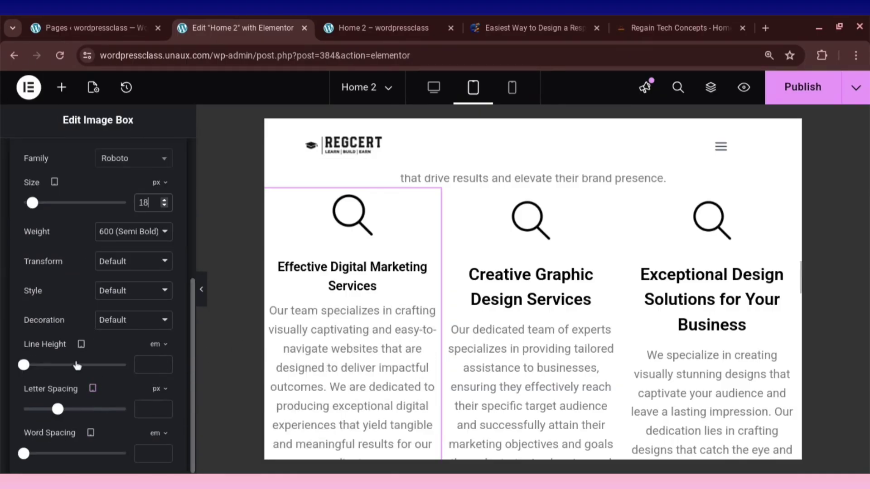
scroll(78, 316, up, 11)
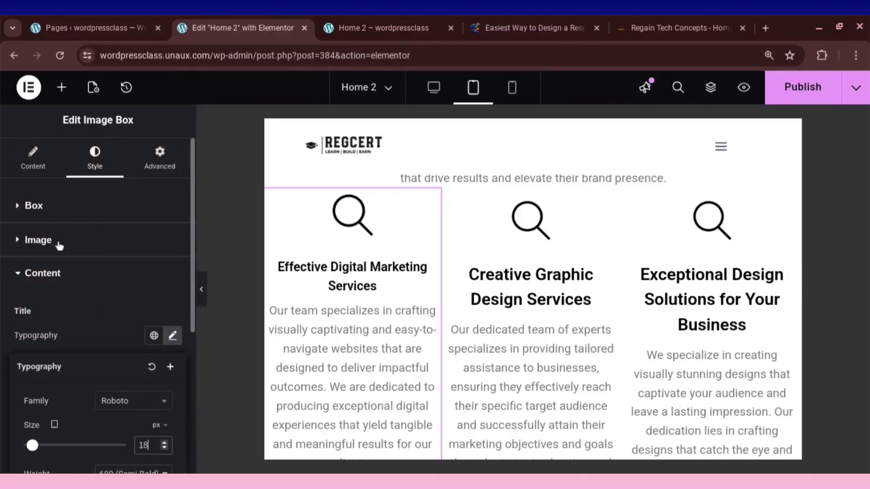
Set the description font size of the "Effective Digital Marketing Services" image box to 15 px for tablet.
click(53, 274)
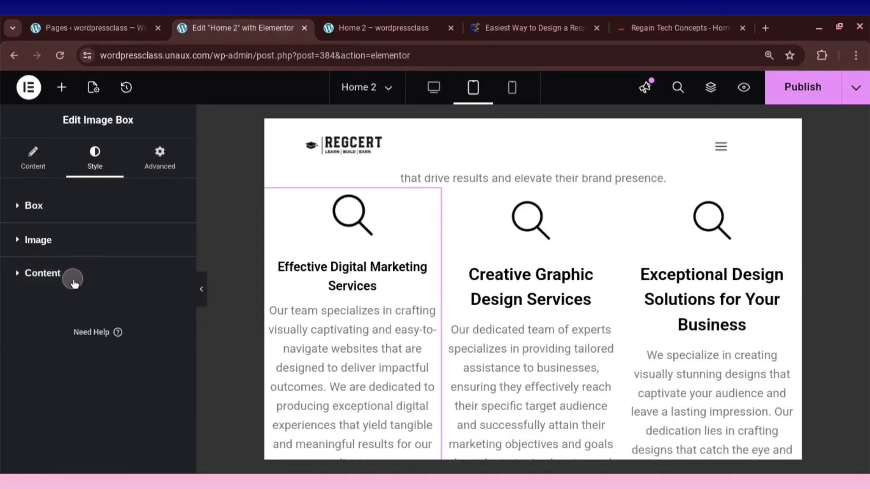
click(104, 290)
scroll(91, 343, down, 5)
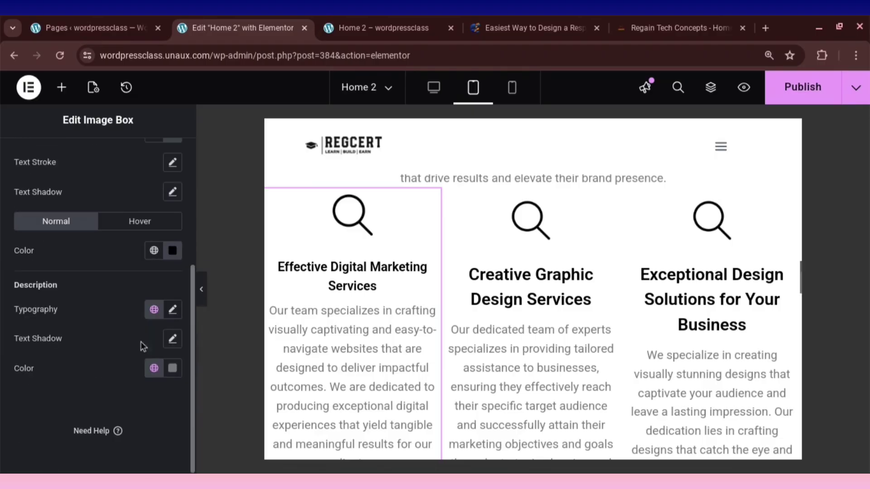
click(173, 310)
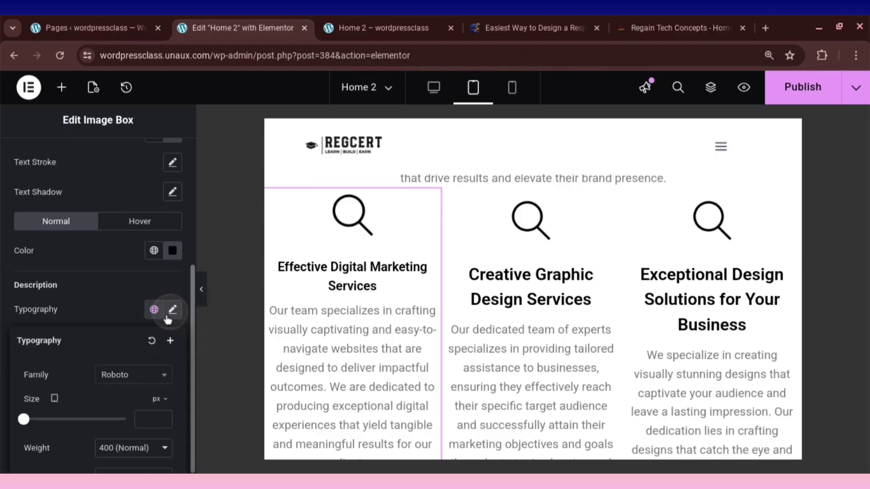
click(151, 419)
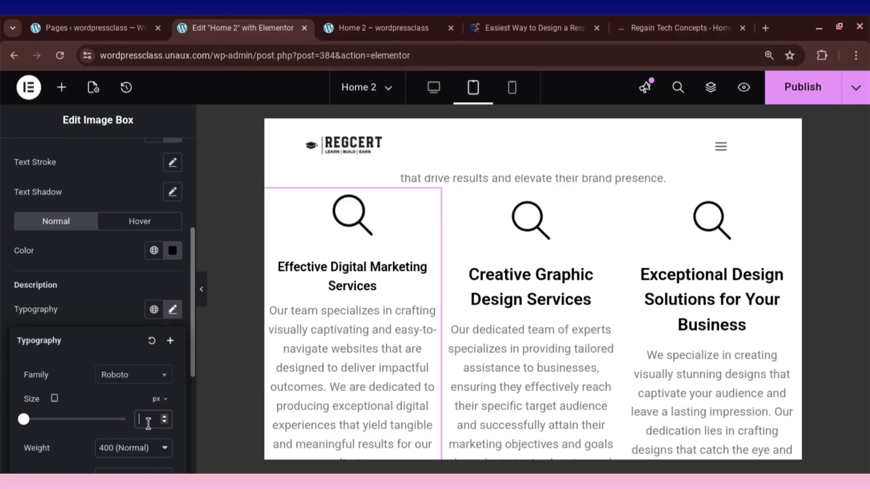
text(15)
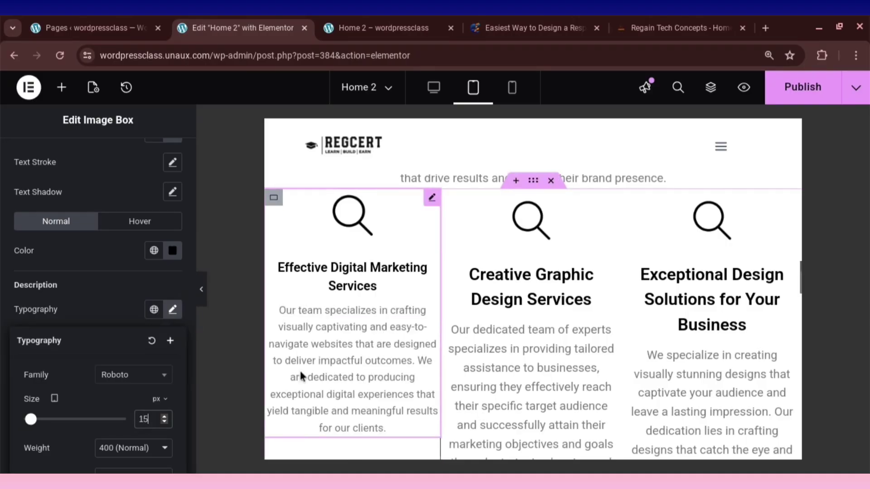
scroll(138, 292, up, 5)
scroll(135, 291, up, 1)
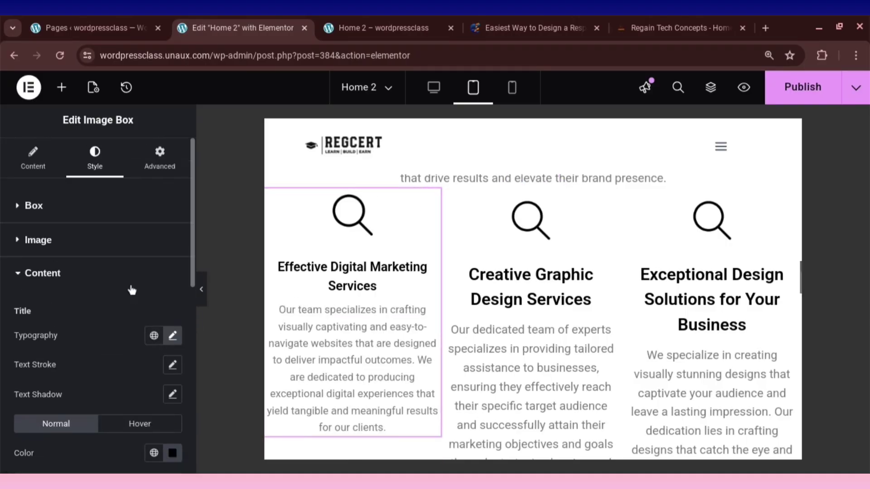
click(86, 206)
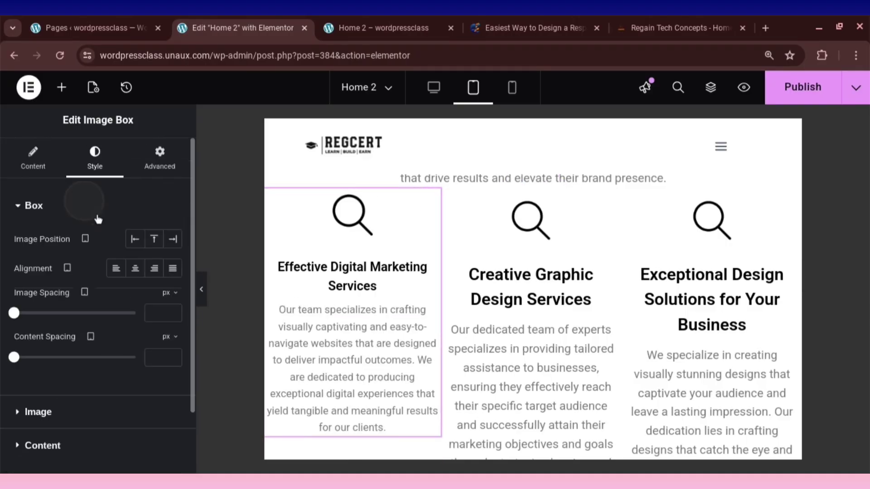
click(137, 272)
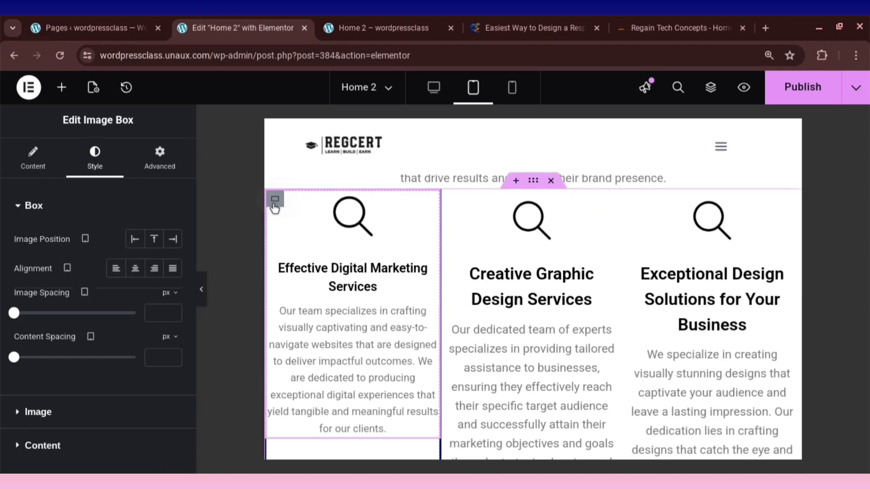
Set the left and right padding of the "Effective Digital Marketing Services" column container to 10 px for tablet.
click(275, 199)
click(159, 159)
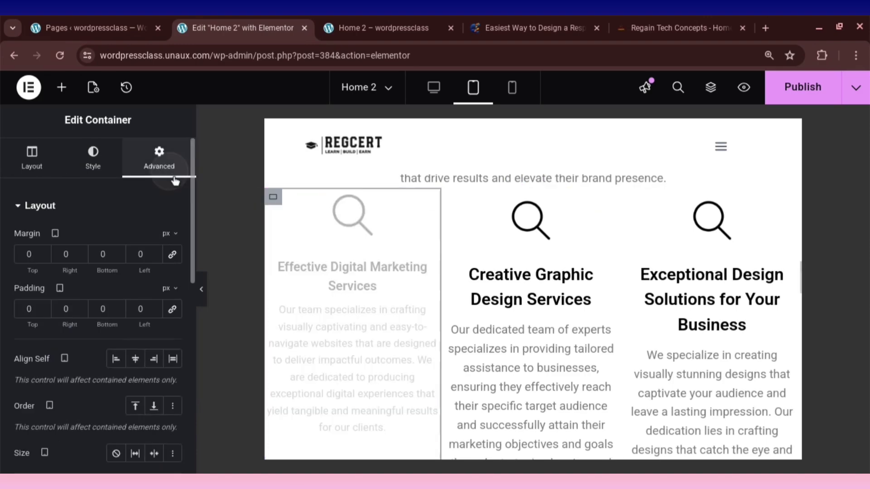
click(140, 308)
text(10)
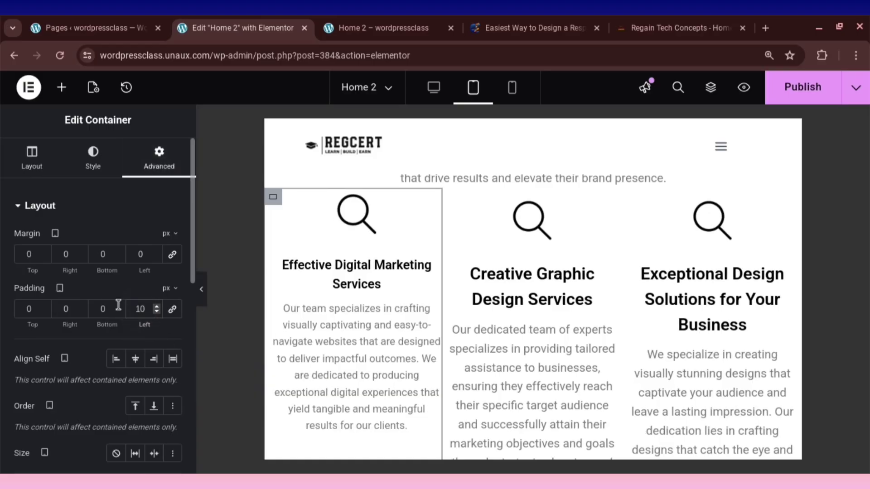
click(63, 308)
text(1)
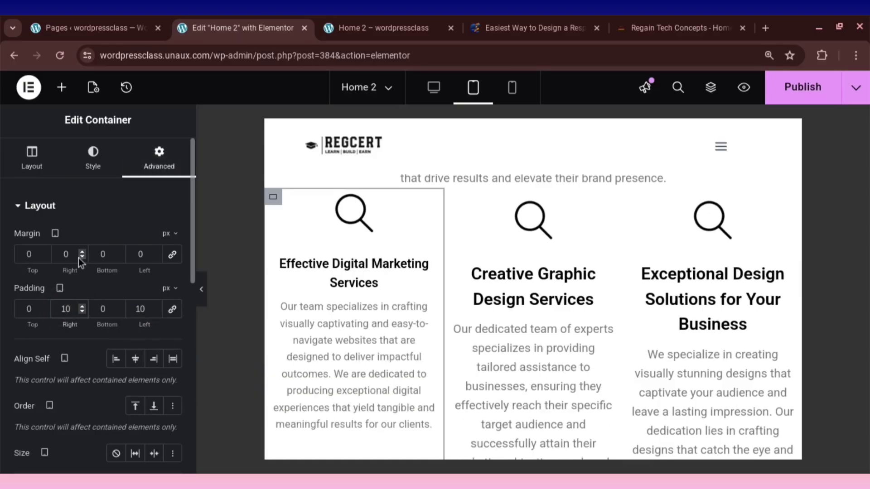
Set the right and left margins of the "Effective Digital Marketing Services" column container to 10 px for tablet and publish the page.
text(1)
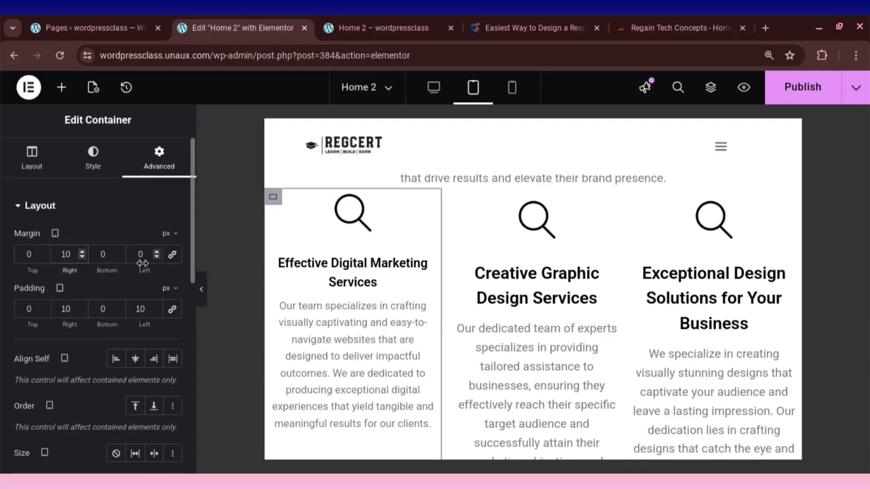
click(136, 254)
text(1)
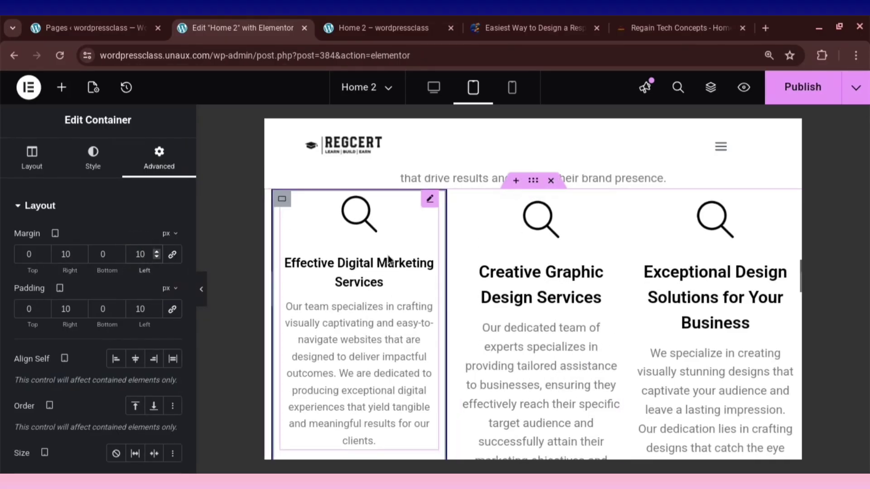
click(801, 87)
Copy the "Effective Digital Marketing Services" column container and paste its style onto the other two services column containers.
scroll(294, 274, down, 2)
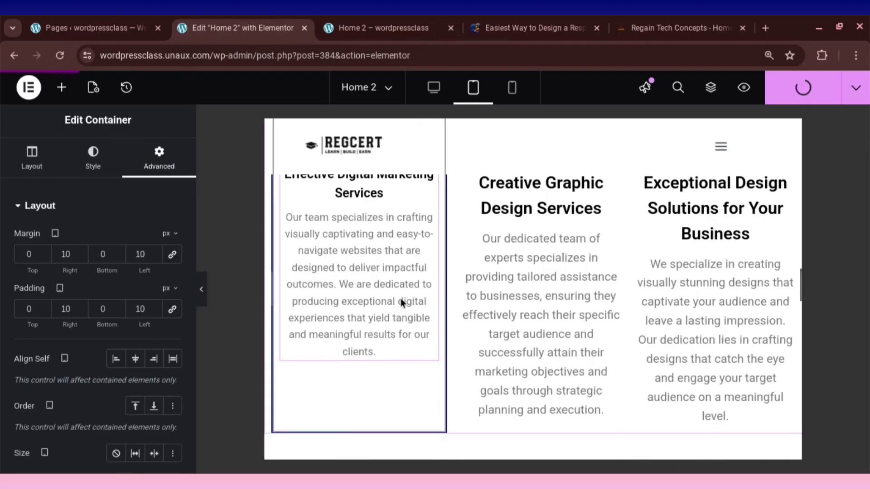
scroll(491, 313, up, 3)
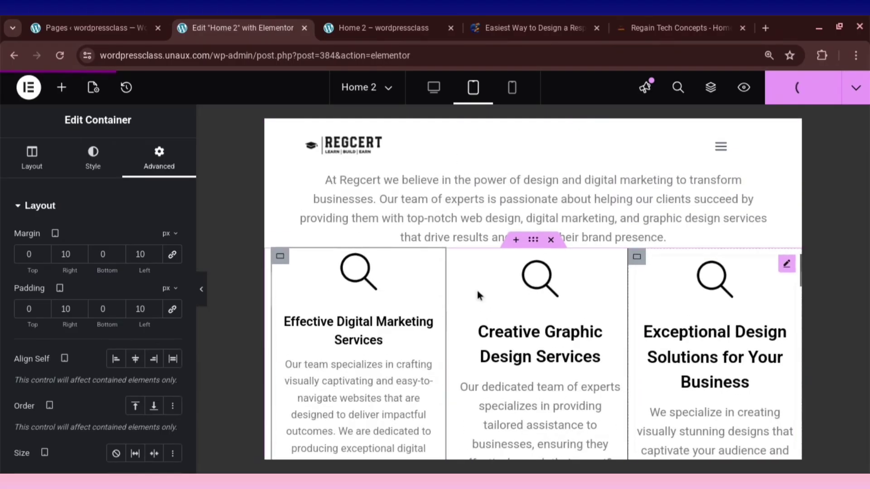
right_click(285, 262)
click(320, 187)
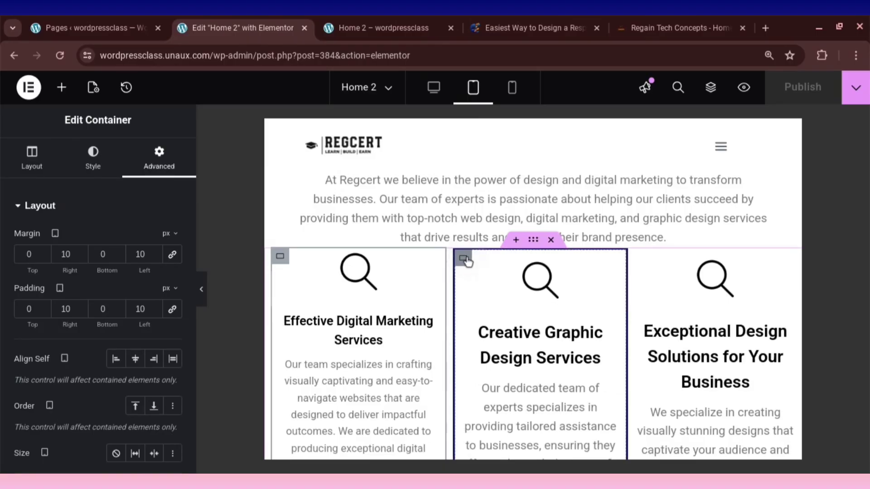
right_click(467, 261)
click(494, 184)
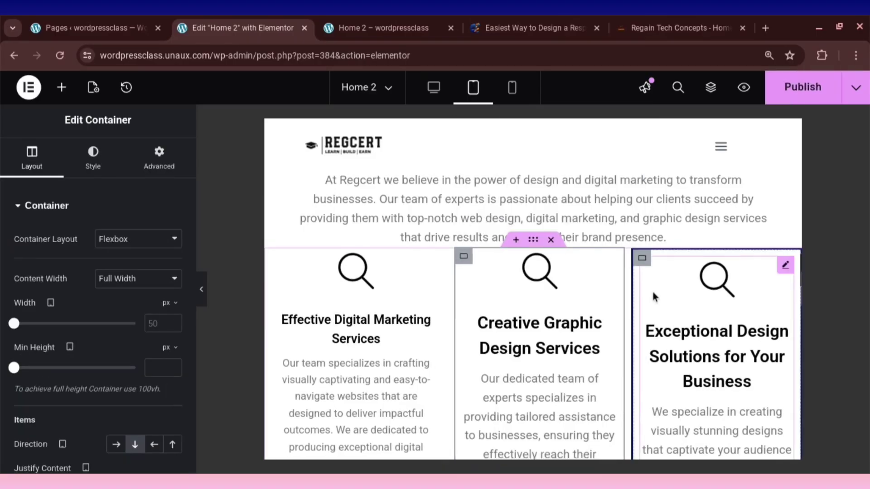
scroll(654, 297, down, 1)
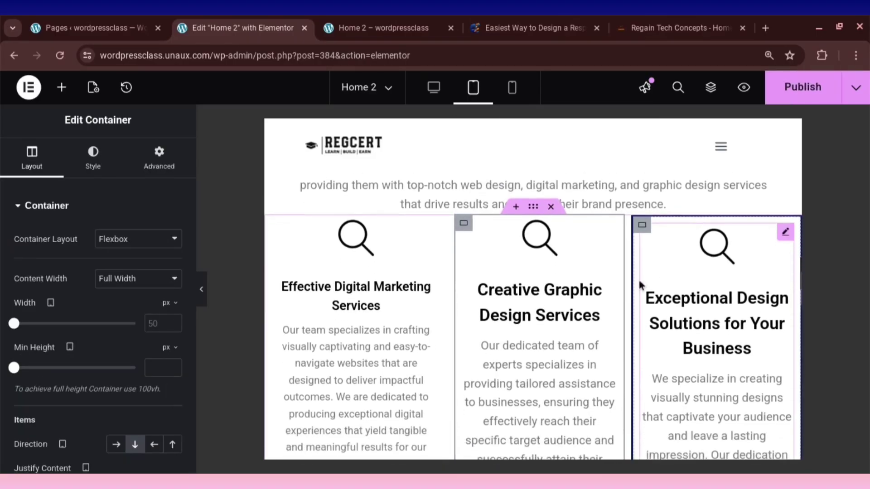
right_click(642, 229)
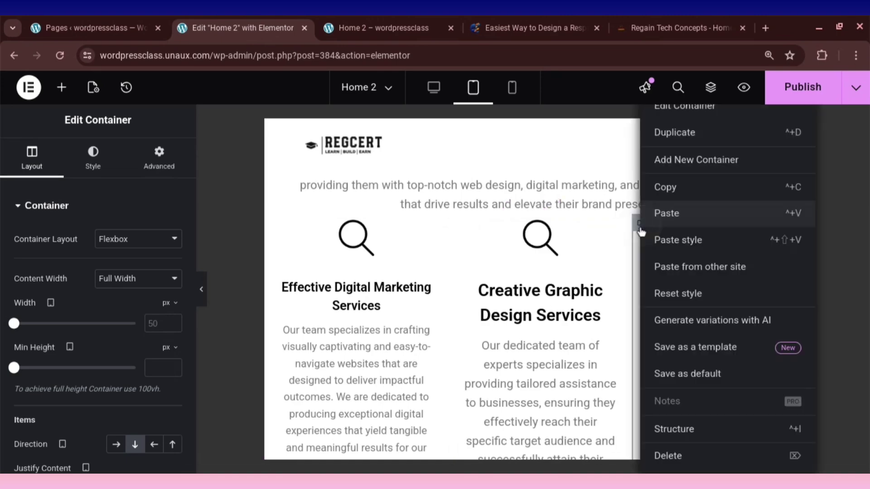
click(672, 239)
click(380, 300)
key(ctrl+shift+v)
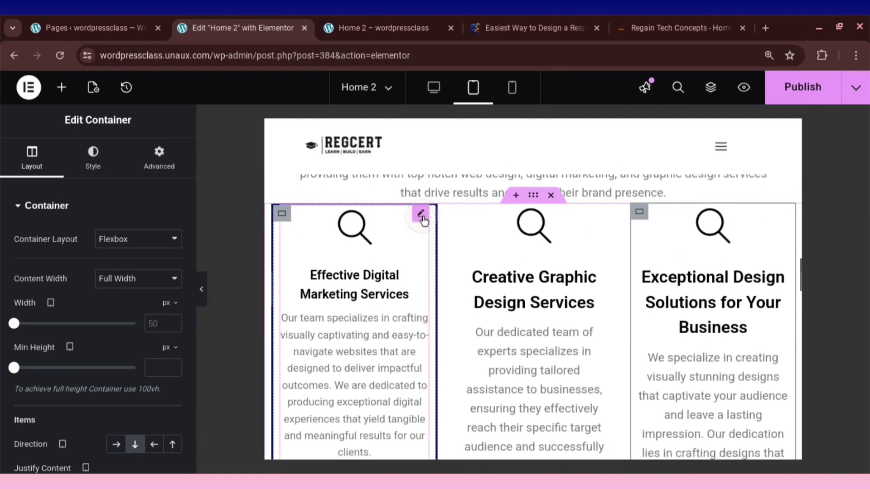
Paste the "Effective Digital Marketing Services" image box's style onto the "Creative Graphic Design Services" and "Exceptional Design Solutions for Your Business" image boxes, and publish.
right_click(422, 219)
click(459, 217)
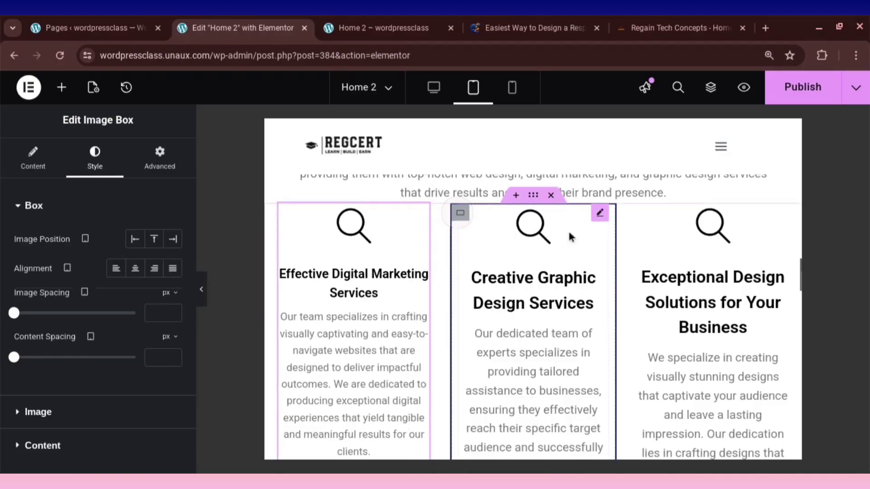
right_click(600, 217)
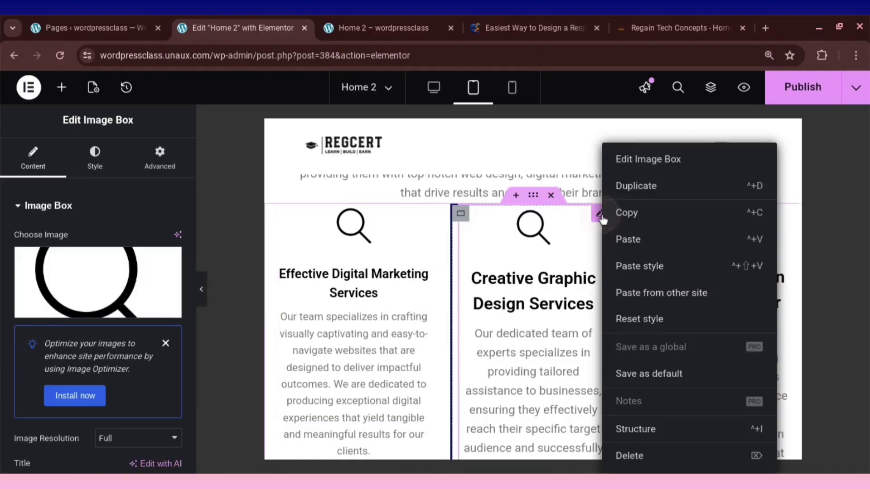
click(639, 266)
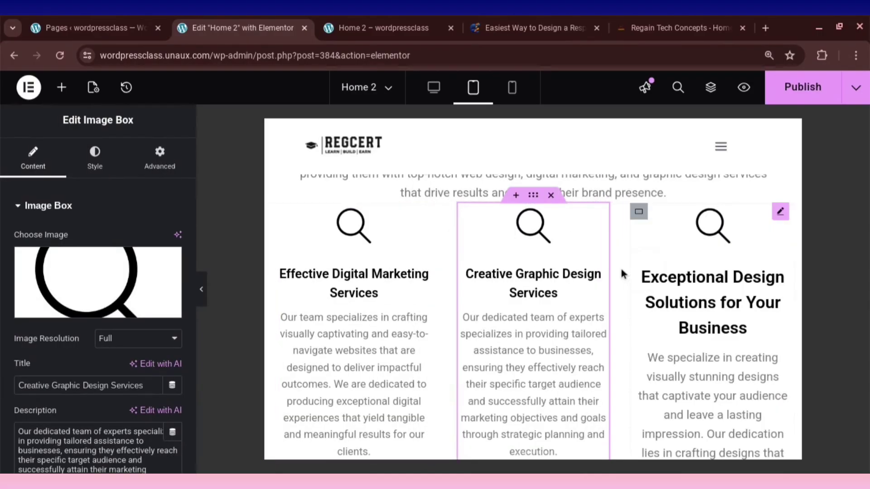
right_click(776, 221)
click(747, 266)
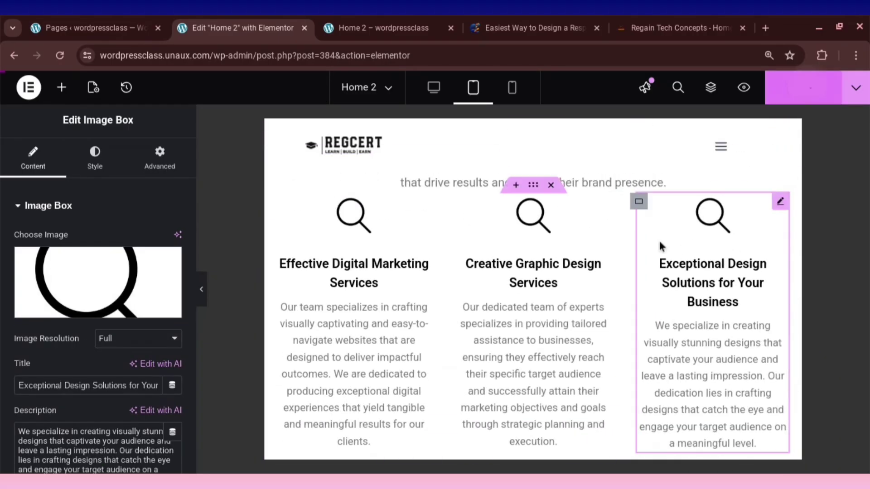
Set all margins and padding of the container holding the Learn More and Sign Up buttons to 0 px for tablet.
scroll(654, 245, down, 2)
scroll(634, 245, up, 2)
scroll(618, 247, down, 5)
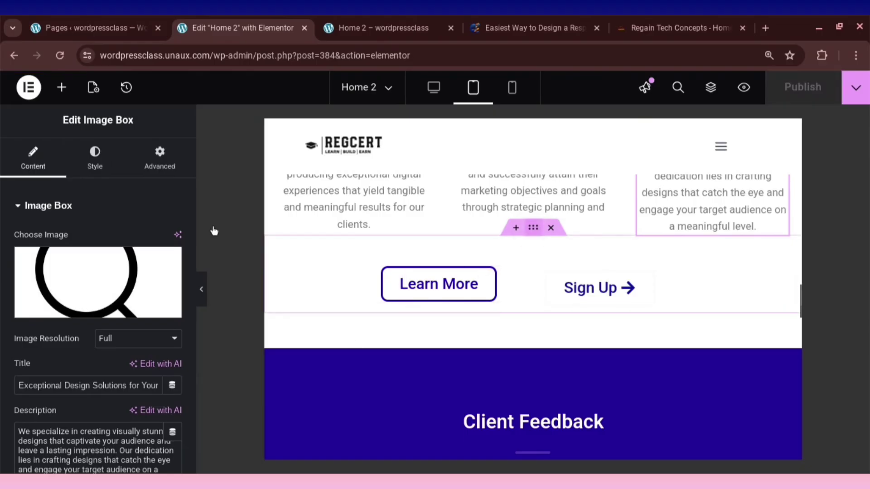
click(159, 158)
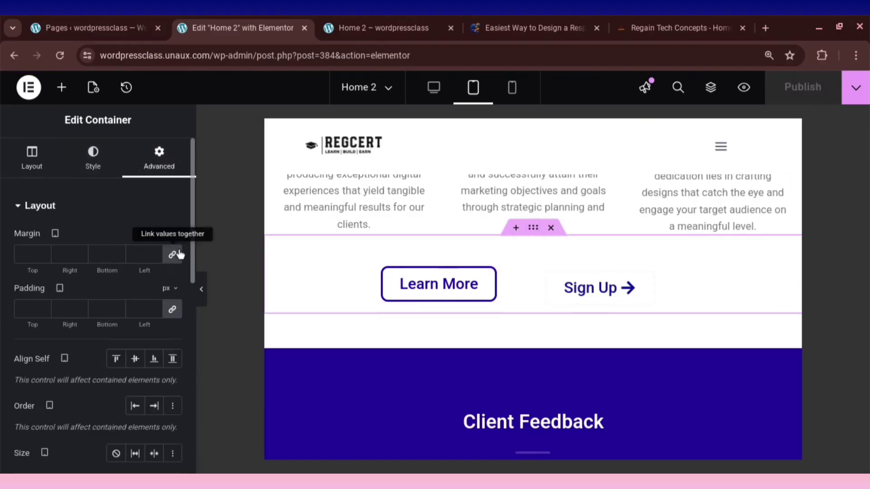
click(179, 254)
click(172, 308)
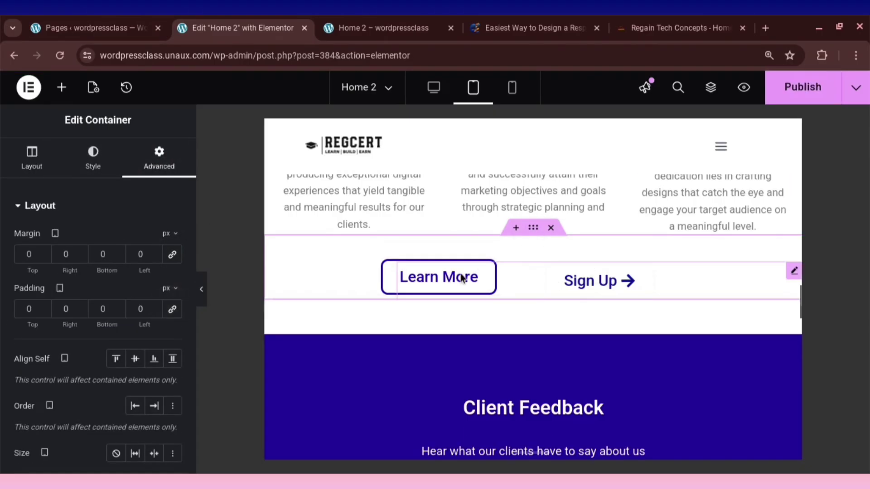
Set all margins and padding of the Learn More button to 0 px for tablet.
click(394, 274)
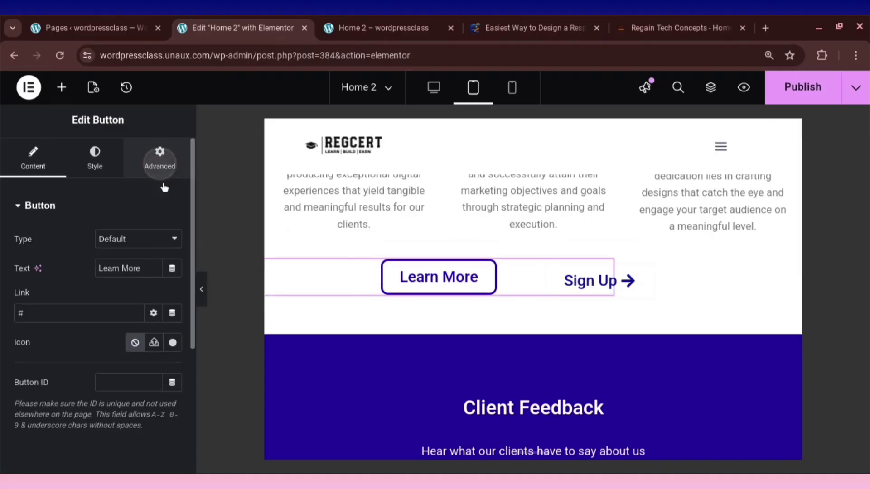
click(160, 156)
click(173, 254)
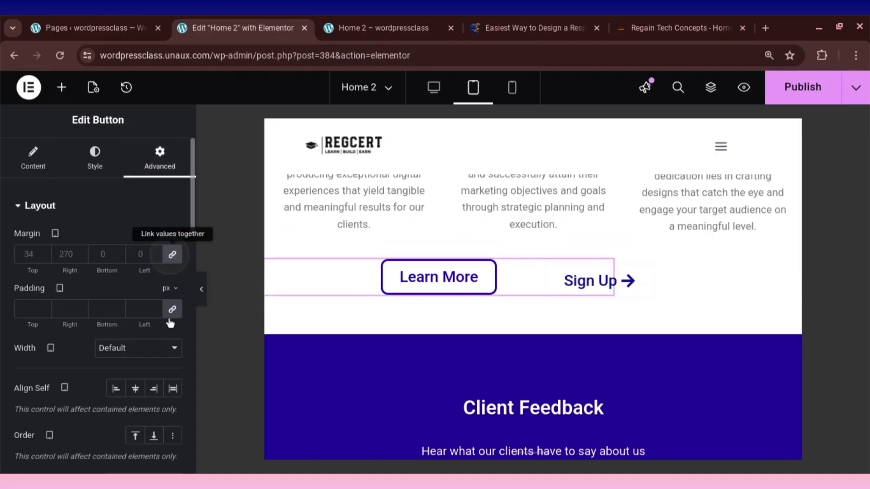
click(172, 309)
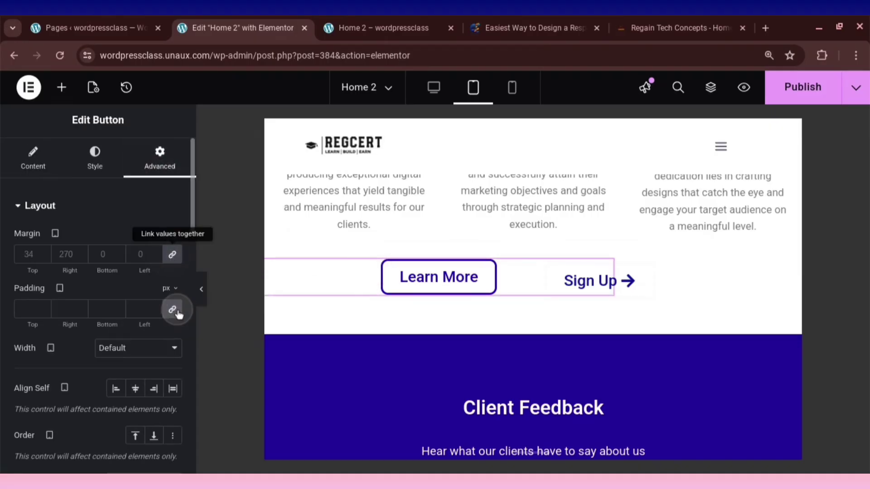
Set all margins and padding of the Sign Up button to 0 px for tablet.
click(609, 275)
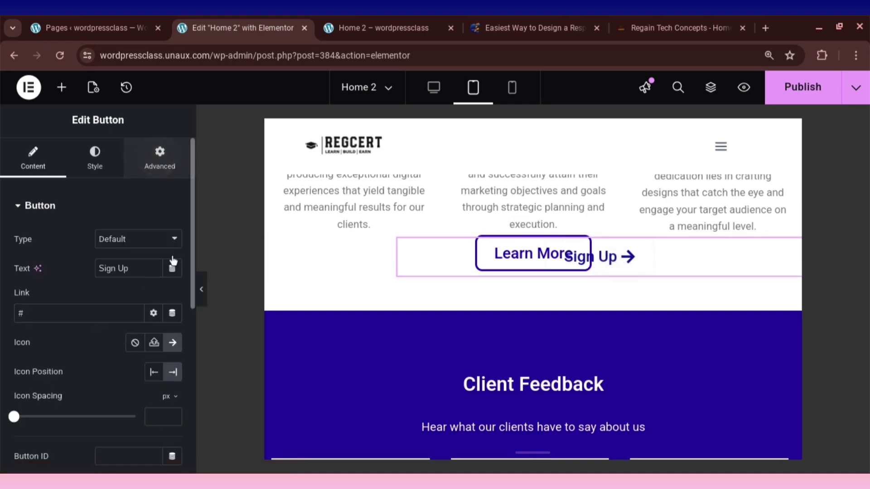
click(160, 157)
click(172, 254)
click(172, 309)
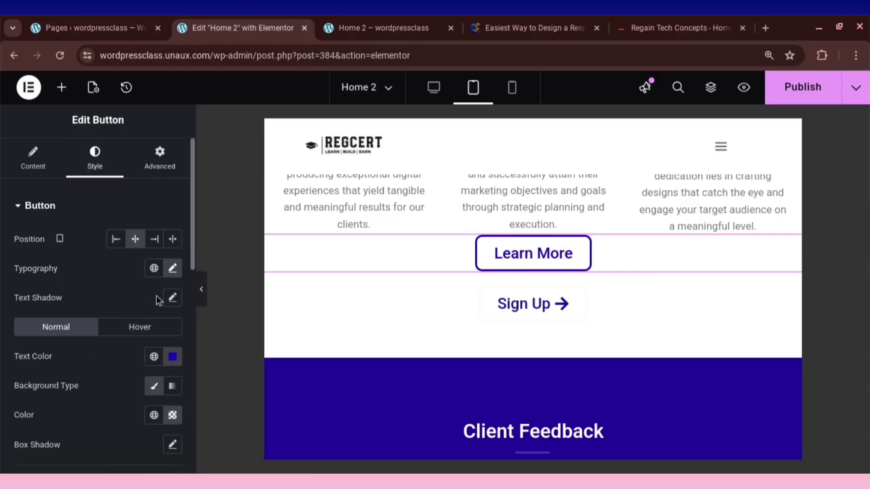
Set the font size of the Learn More button's text to 18 px for tablet.
click(173, 270)
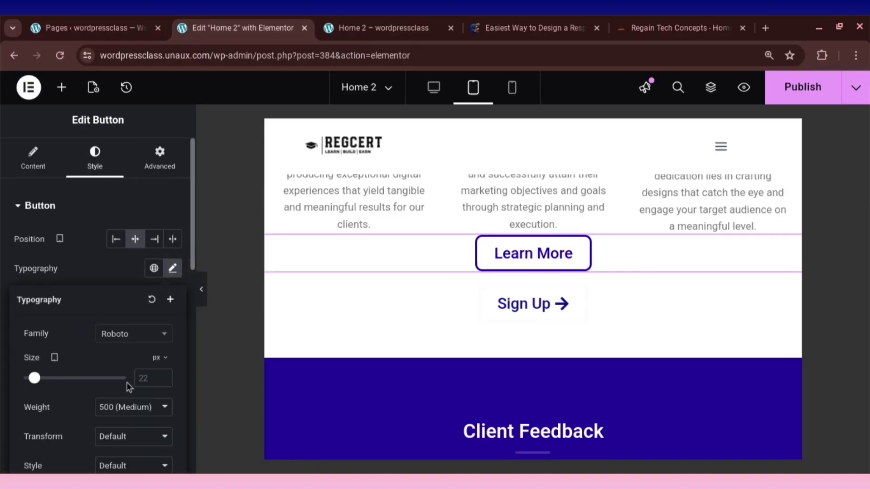
click(140, 378)
text(18)
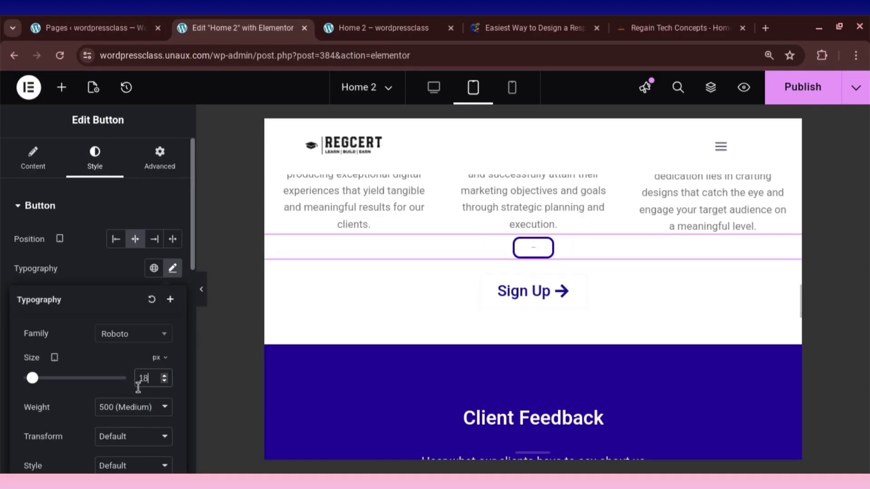
click(176, 172)
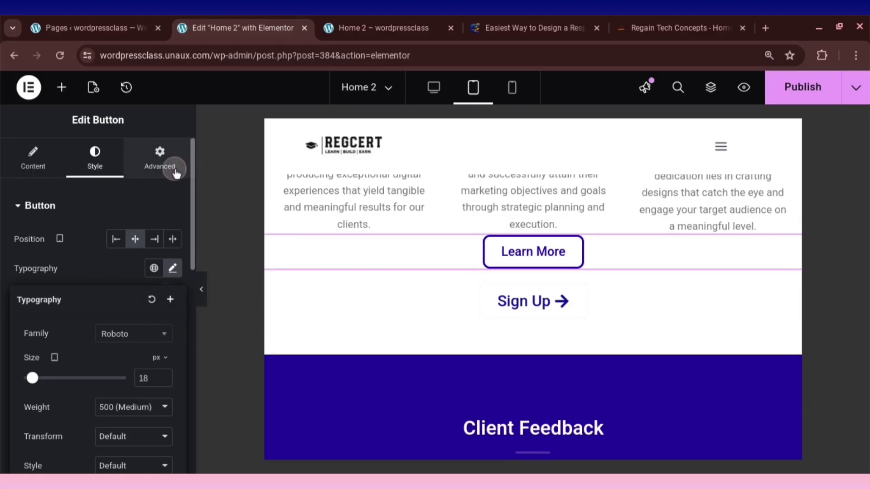
Set the top margin of the Learn More button to 30 px for tablet and publish the page.
click(168, 171)
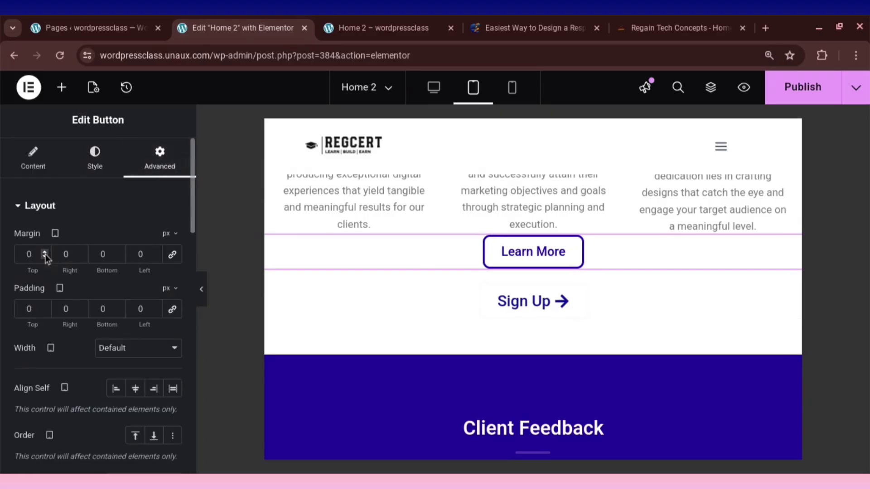
click(26, 254)
text(3)
scroll(466, 311, down, 1)
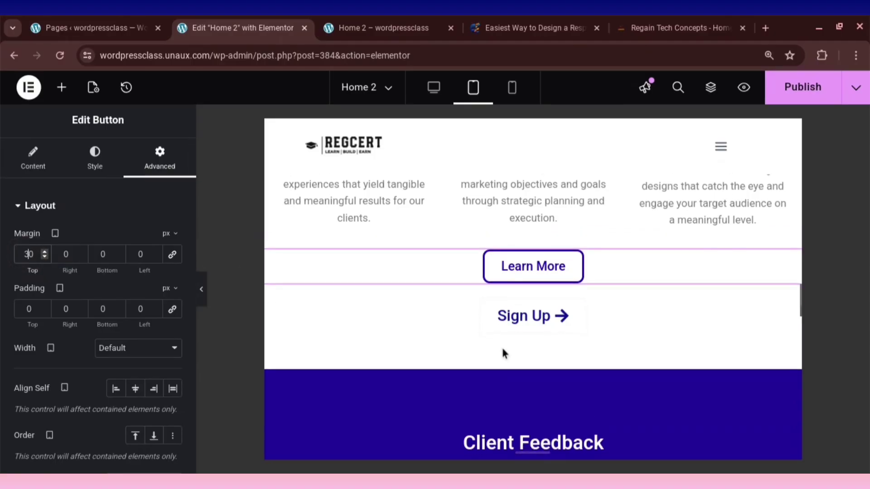
scroll(593, 330, up, 1)
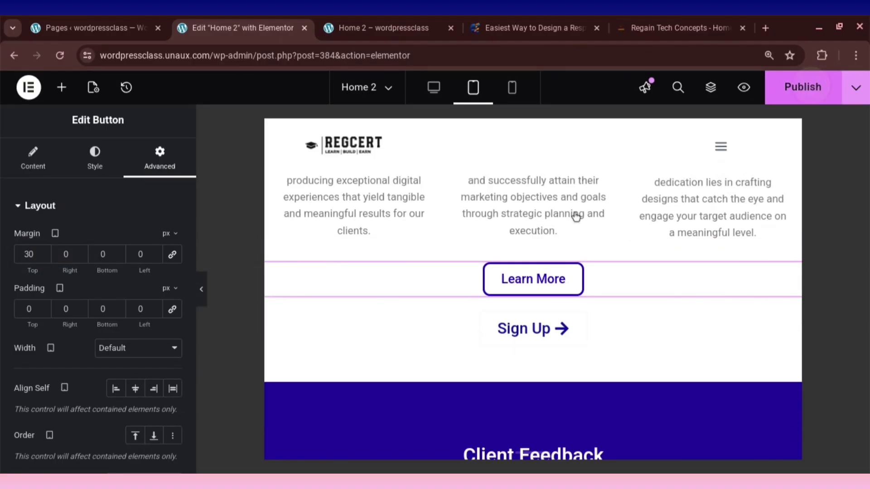
Set the top margin and bottom padding of the three-column services container to 30 px for tablet.
scroll(544, 222, up, 5)
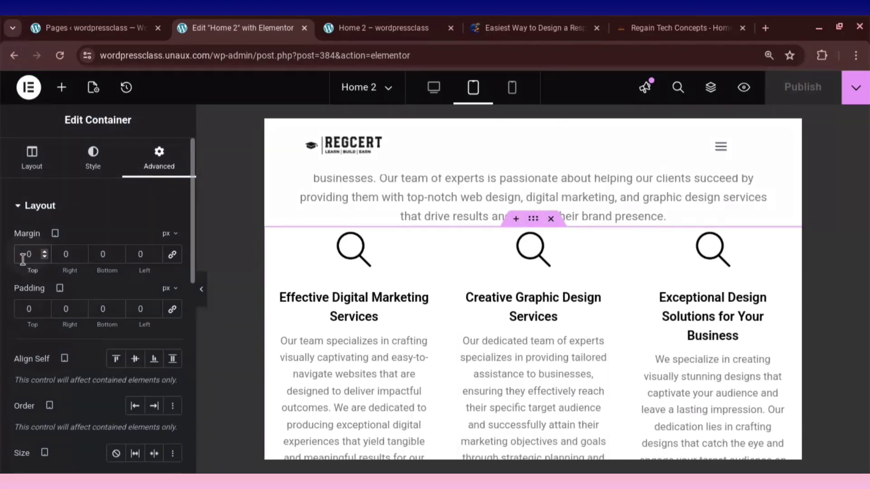
text(3)
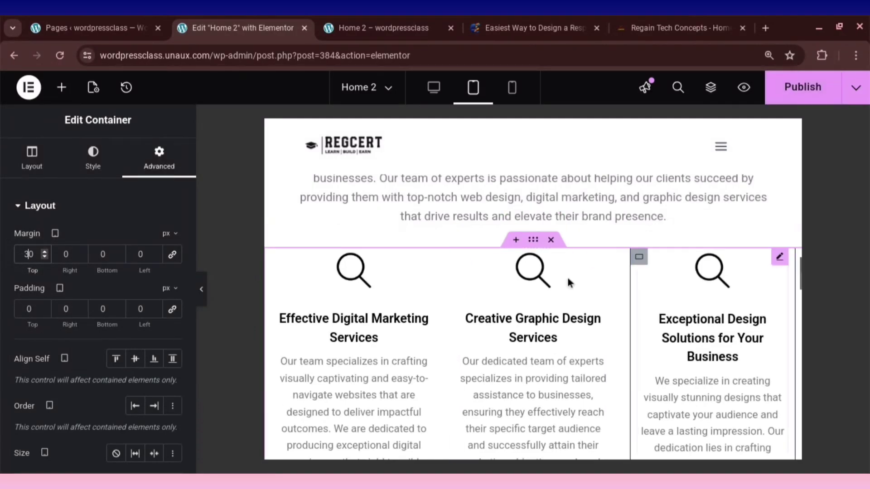
click(101, 309)
key(BackSpace)
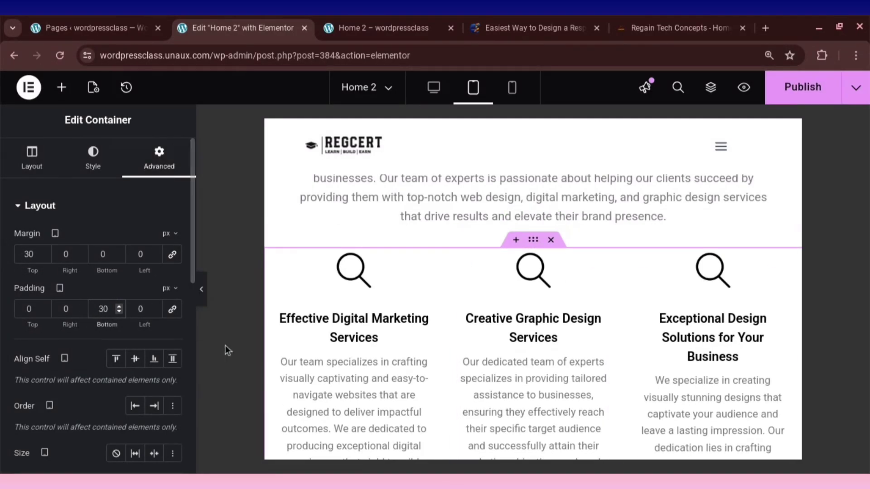
Set the top padding of the container with the three service columns to 30 px and publish the page.
click(25, 307)
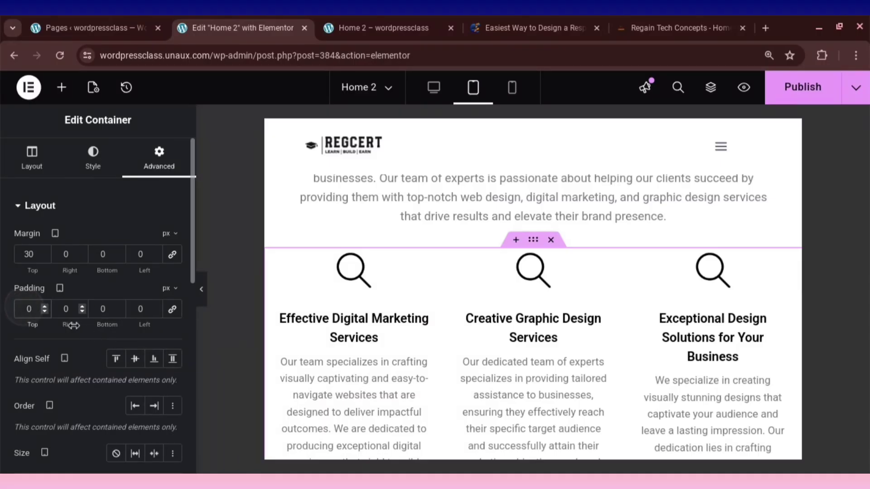
text(30)
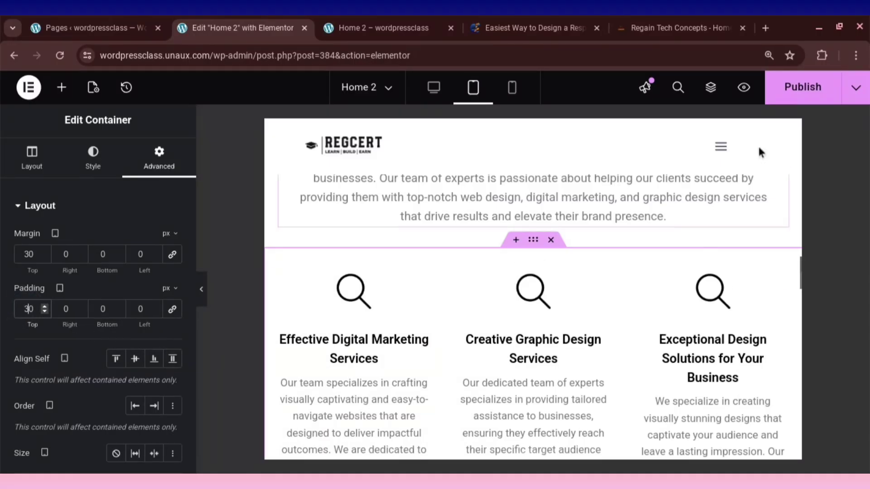
scroll(564, 356, down, 10)
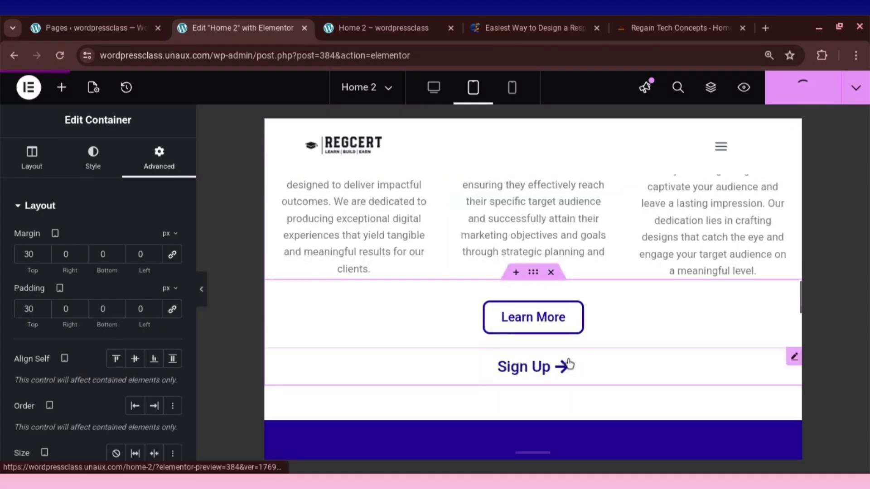
scroll(583, 360, down, 2)
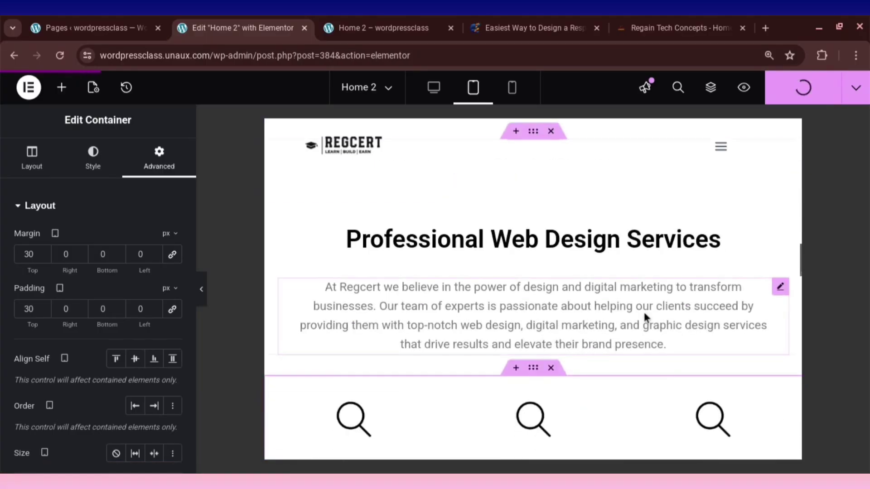
Give the "Transforming Ideas into Reality" heading a top margin of 30 px and publish the page.
scroll(643, 311, up, 3)
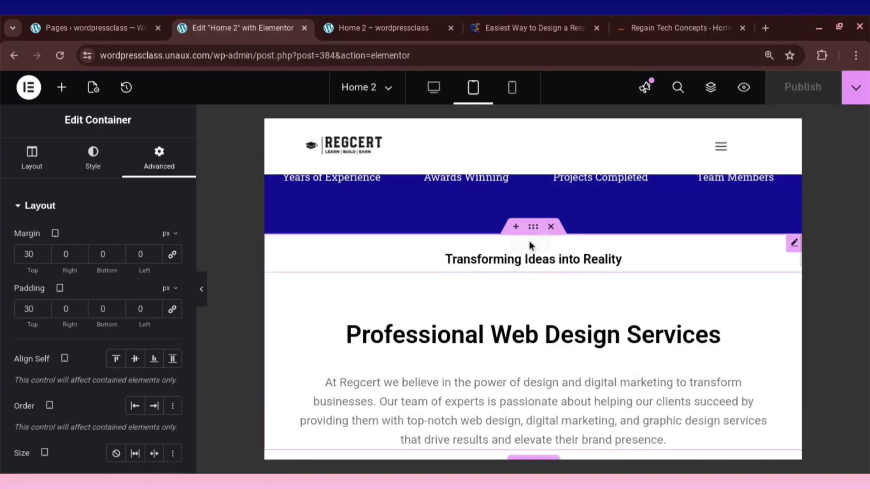
click(475, 260)
click(28, 255)
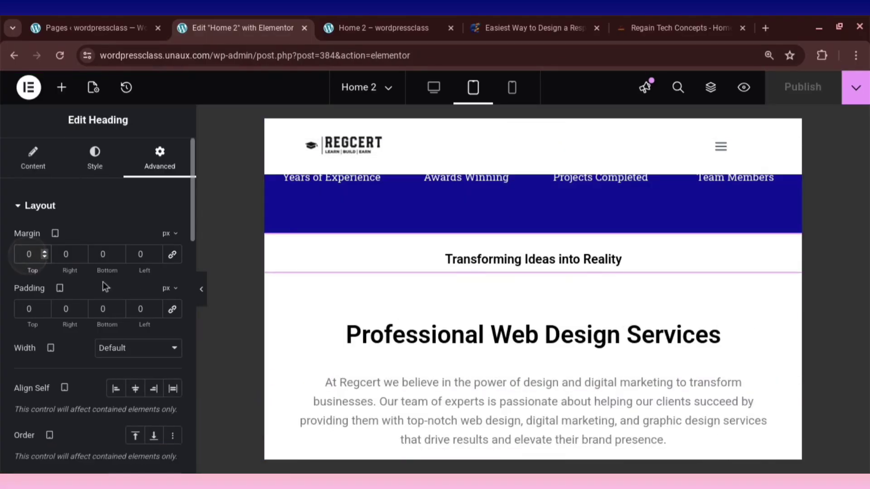
text(3)
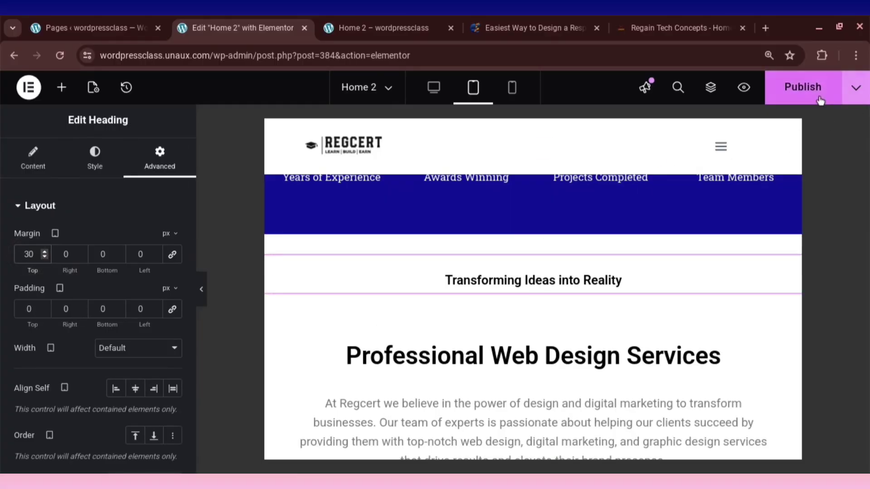
click(802, 87)
Set all margins and paddings of the container around the Client Feedback heading to 0 px for tablet.
scroll(581, 290, down, 4)
scroll(561, 337, down, 5)
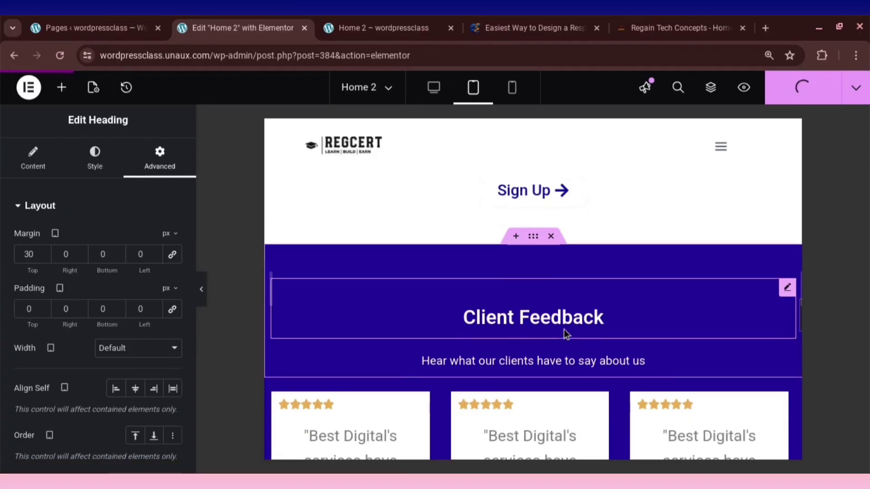
click(528, 254)
click(164, 159)
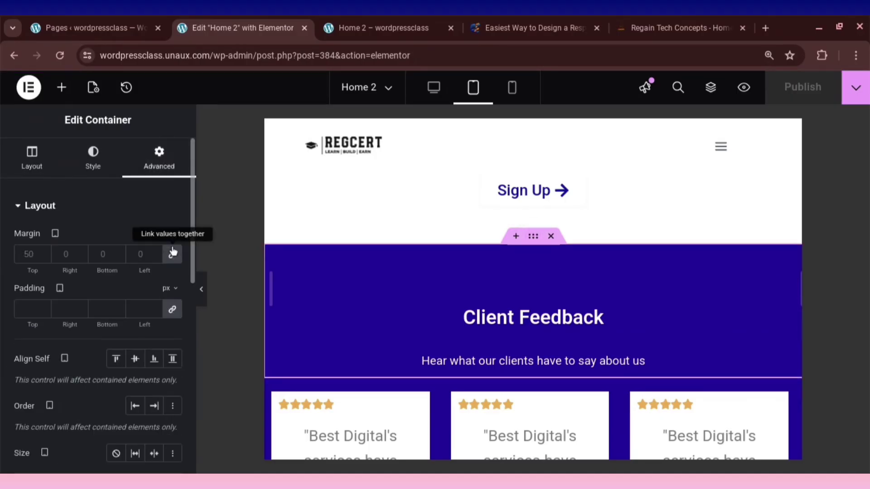
click(172, 253)
click(172, 309)
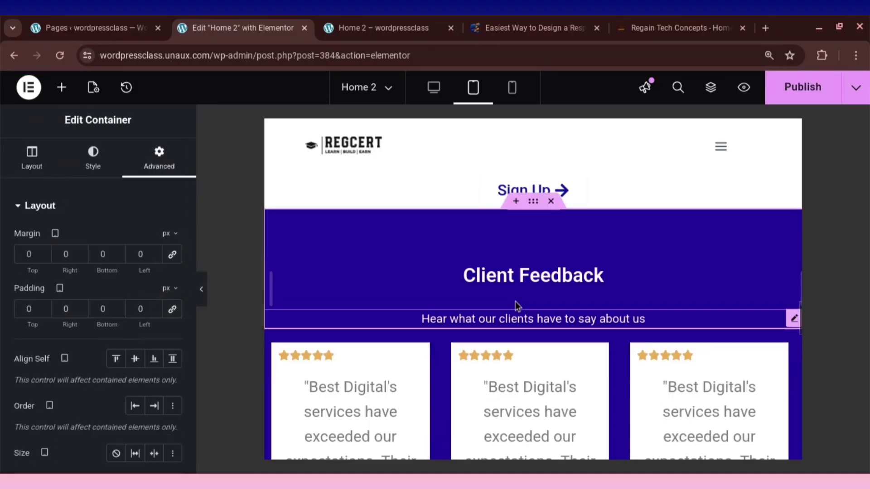
Set all margins and paddings of the "Client Feedback" heading itself to 0 px.
click(540, 274)
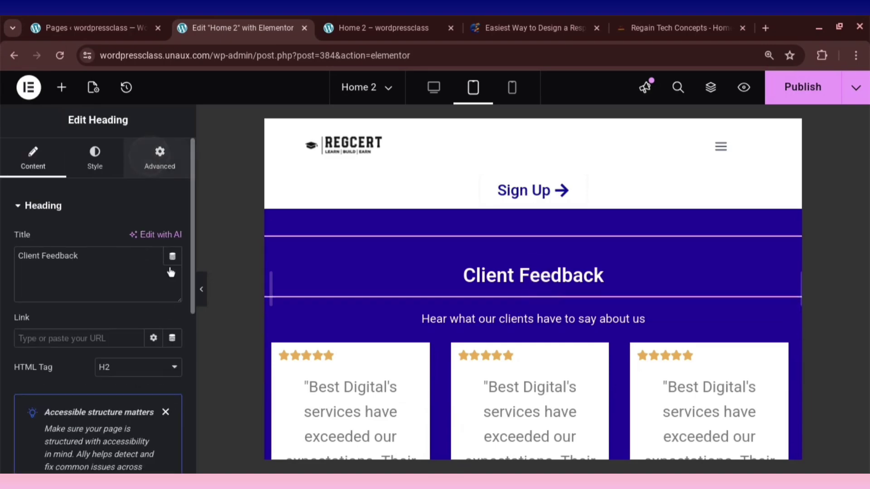
click(173, 254)
click(172, 309)
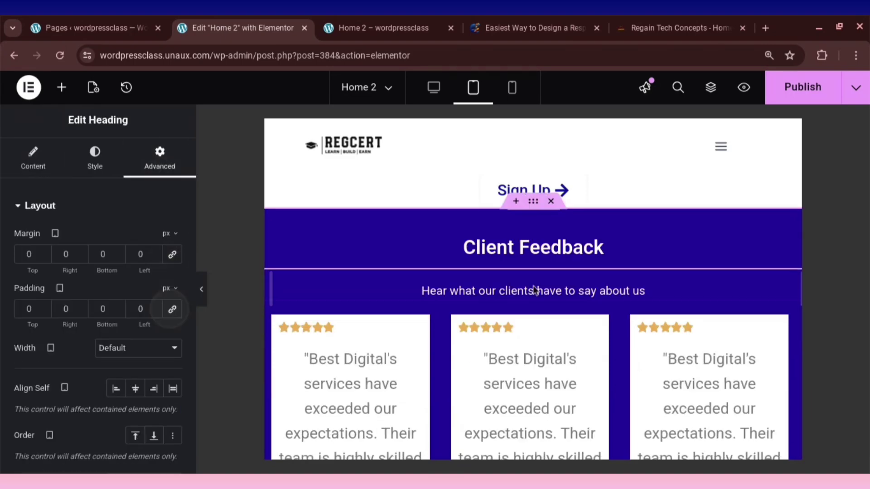
Set all margins and paddings of the "Hear what our clients have to say about us" text to 0 px.
click(557, 290)
click(166, 162)
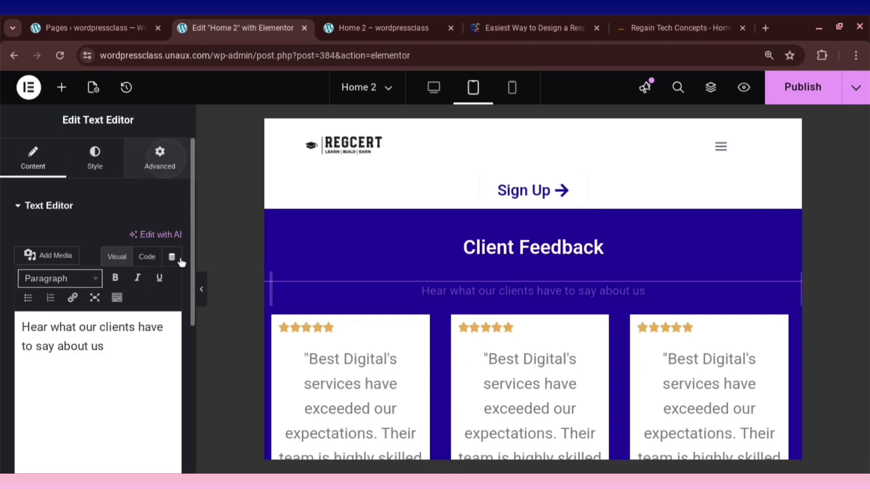
click(172, 255)
click(172, 309)
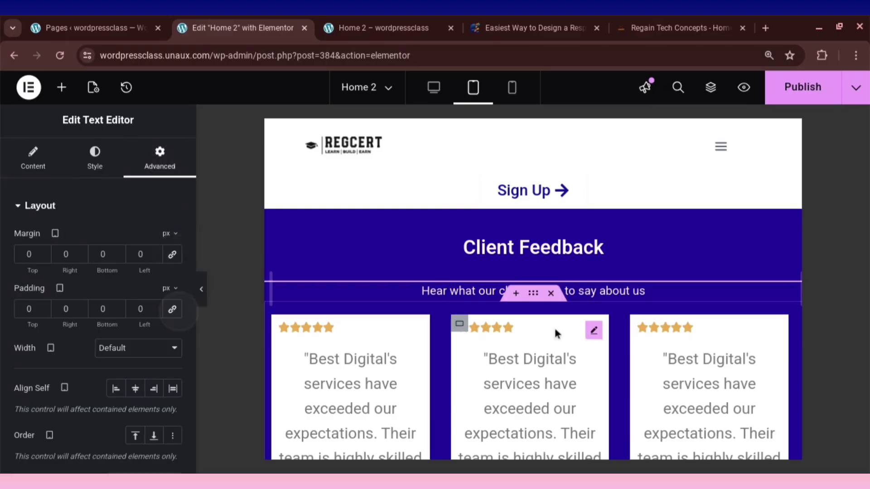
Set all margins and paddings of the container holding the three testimonial cards to 0 px.
scroll(534, 313, down, 1)
scroll(520, 302, down, 2)
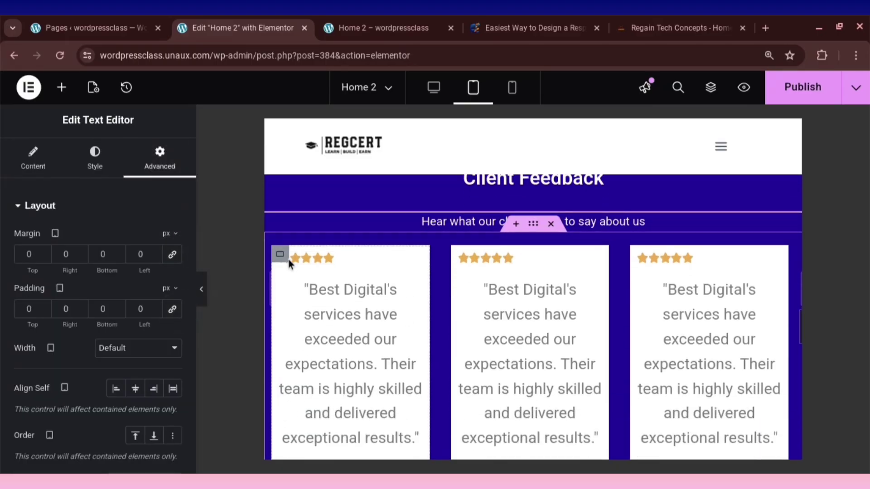
click(548, 226)
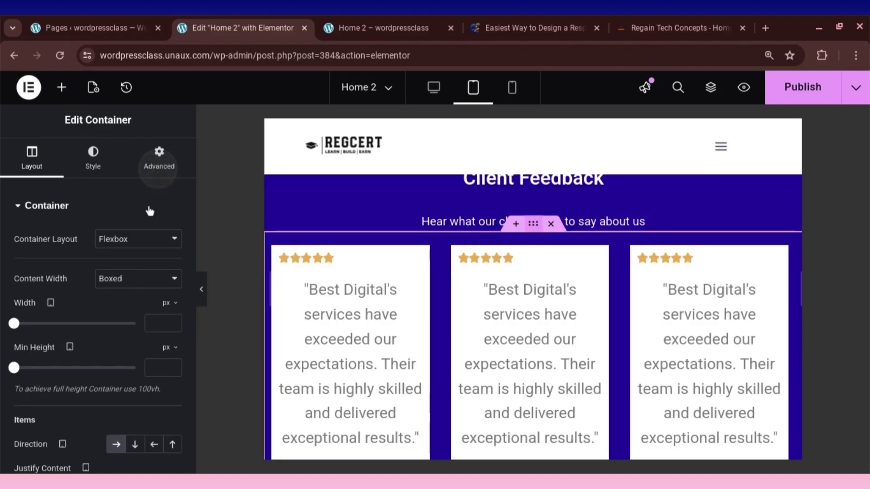
click(159, 165)
click(172, 255)
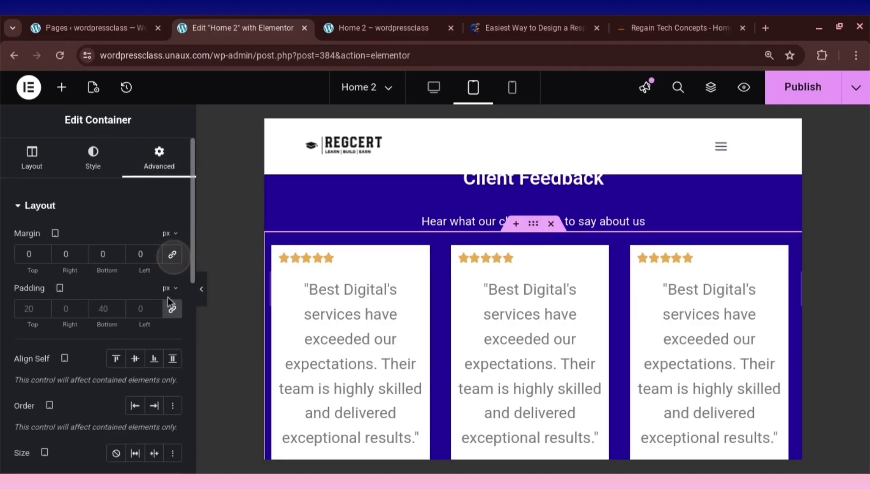
click(172, 309)
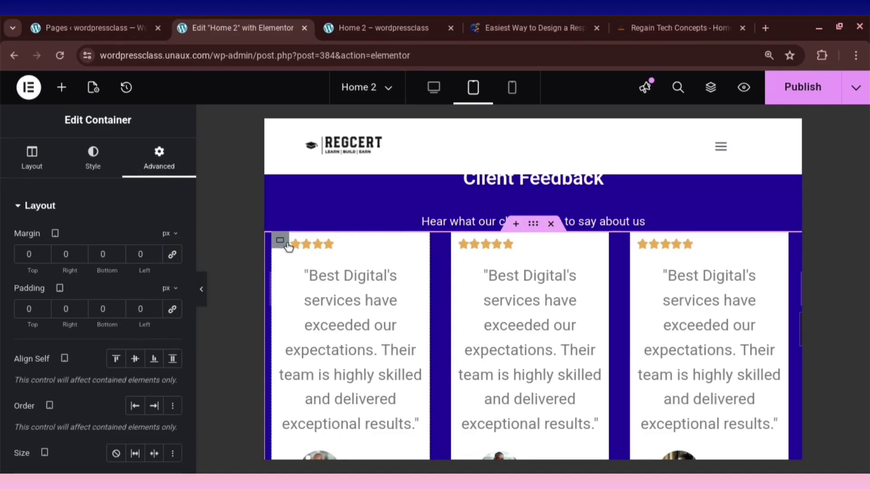
Set all margins and paddings of the first testimonial card's container to 0 px.
click(163, 163)
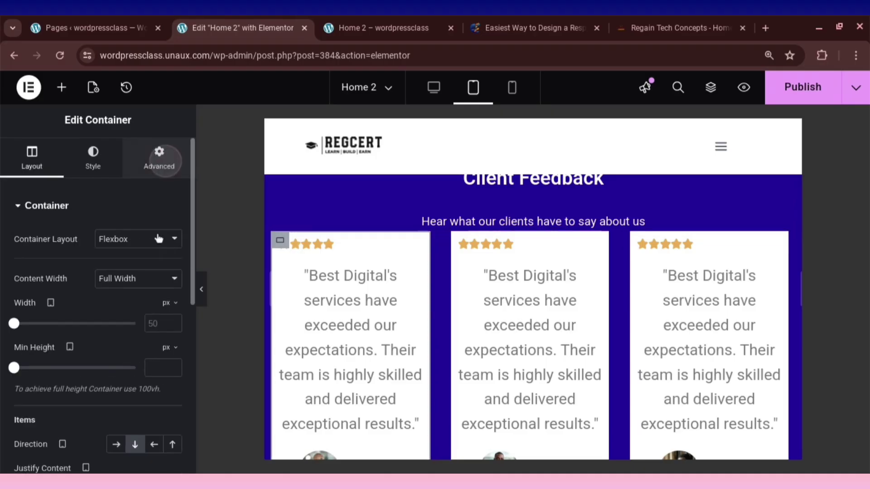
click(159, 158)
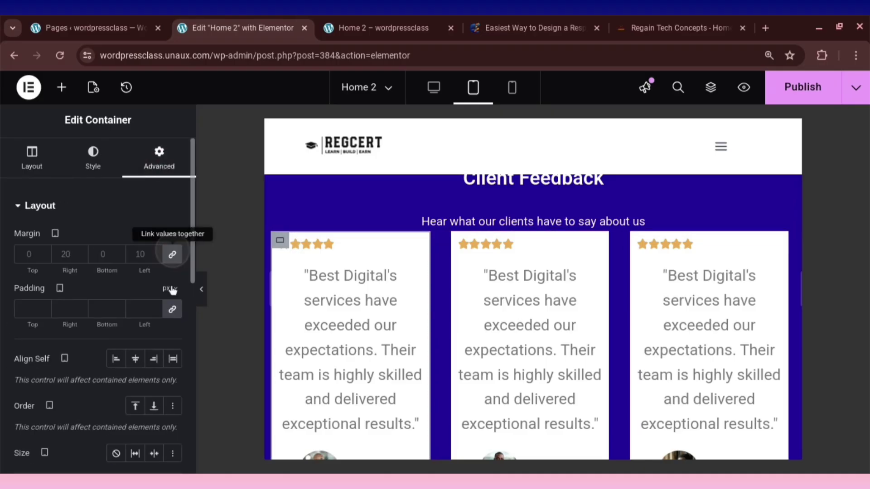
click(173, 309)
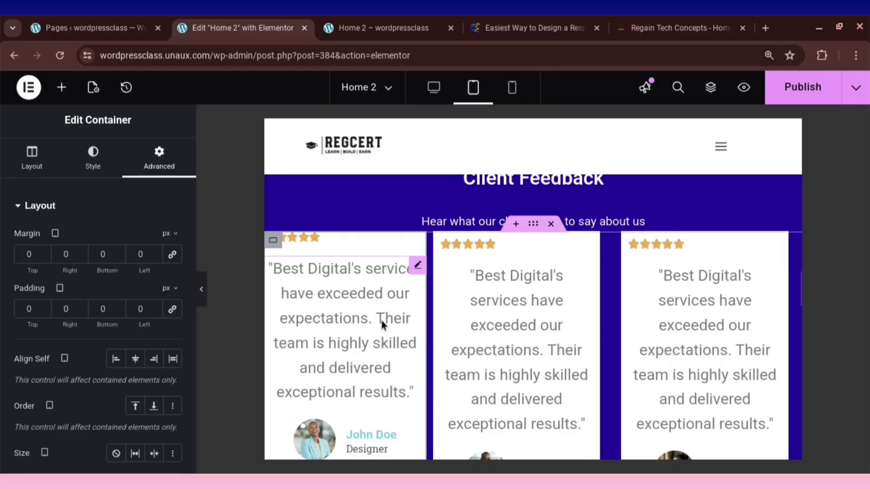
Set the content text size of the first card's testimonial to 18 px for tablet.
click(95, 156)
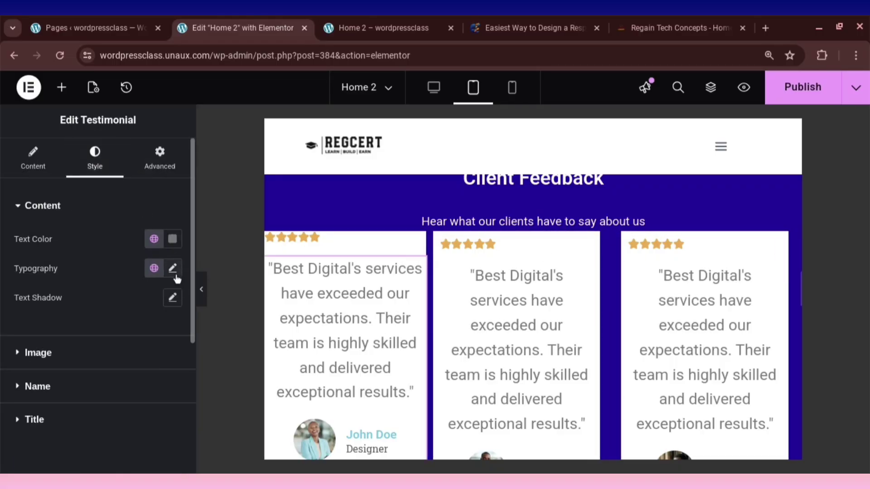
click(173, 268)
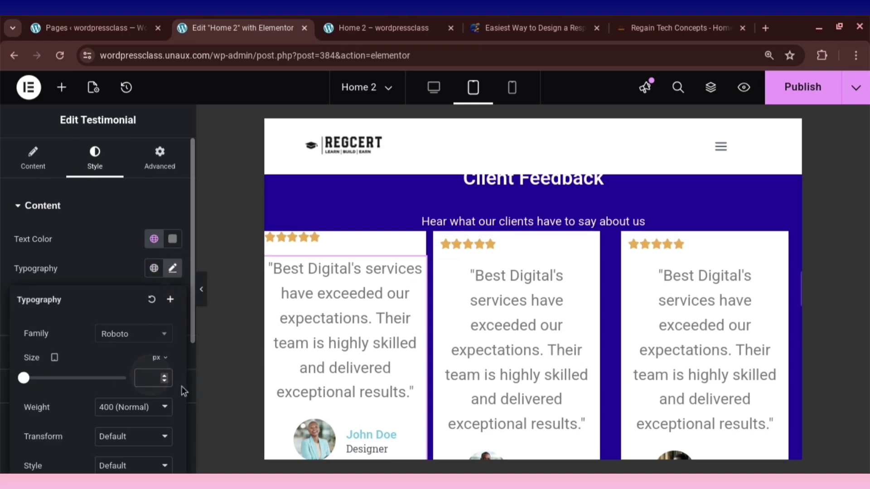
text(15)
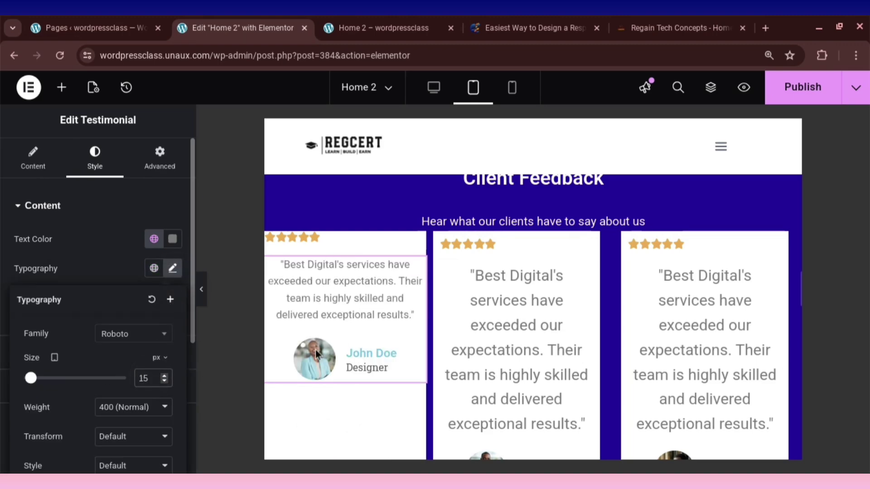
key(BackSpace)
text(8)
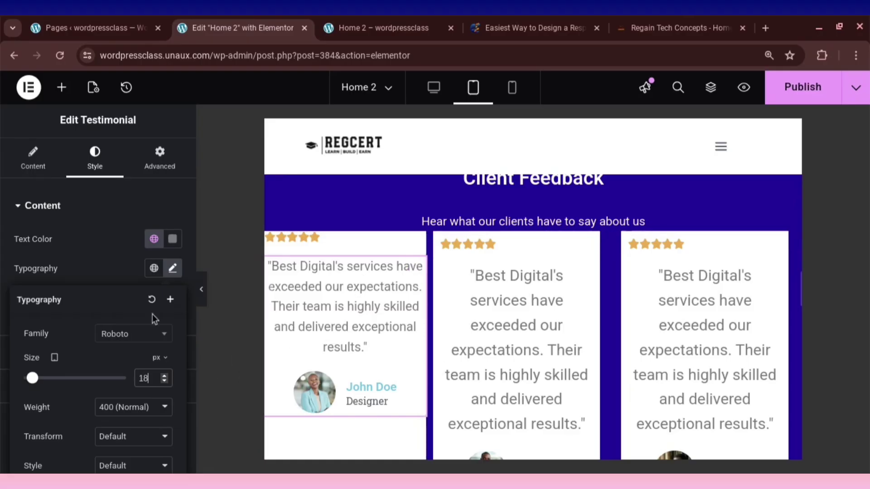
Zero the first testimonial widget's margins and its top and bottom padding, and set its left and right padding to 10 px.
click(170, 158)
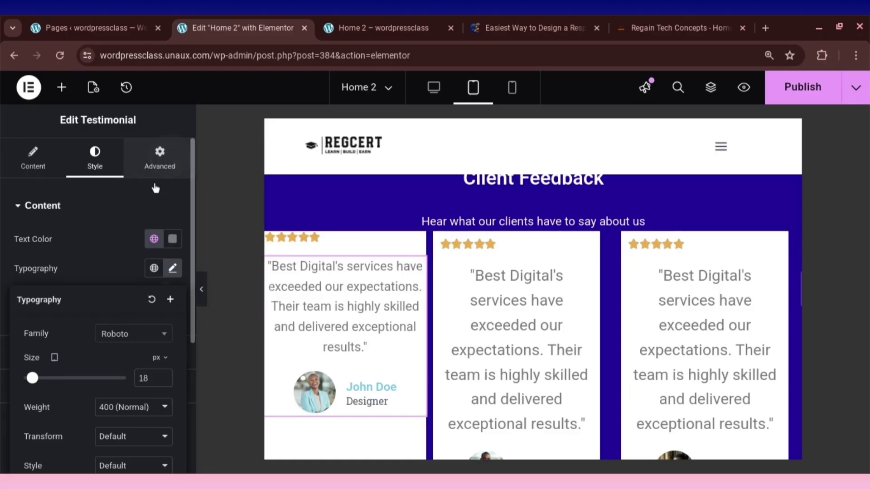
scroll(371, 367, down, 2)
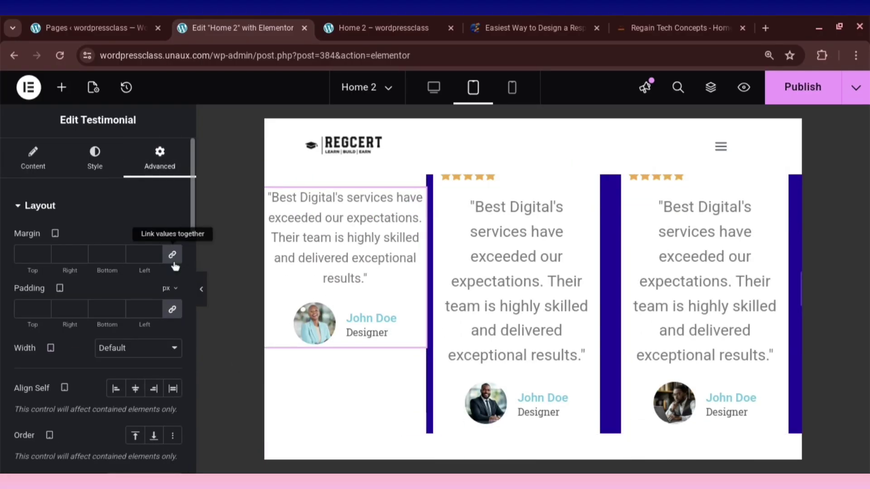
click(174, 262)
click(174, 313)
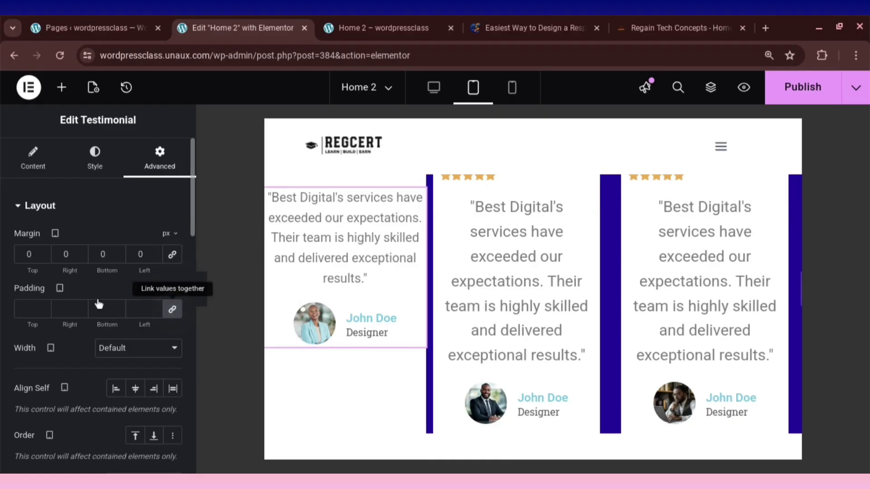
click(134, 308)
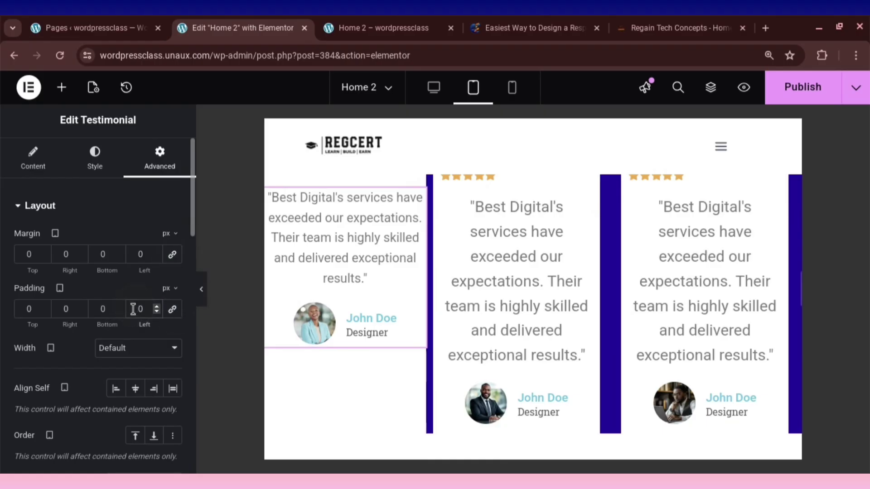
text(1)
click(63, 308)
text(1)
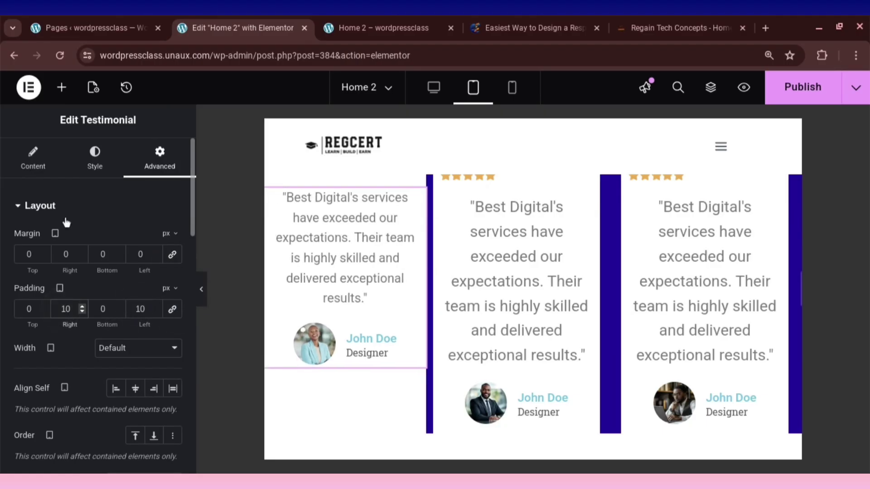
Set the right and left margins of the first testimonial widget to 10 px.
click(61, 256)
text(1)
click(136, 254)
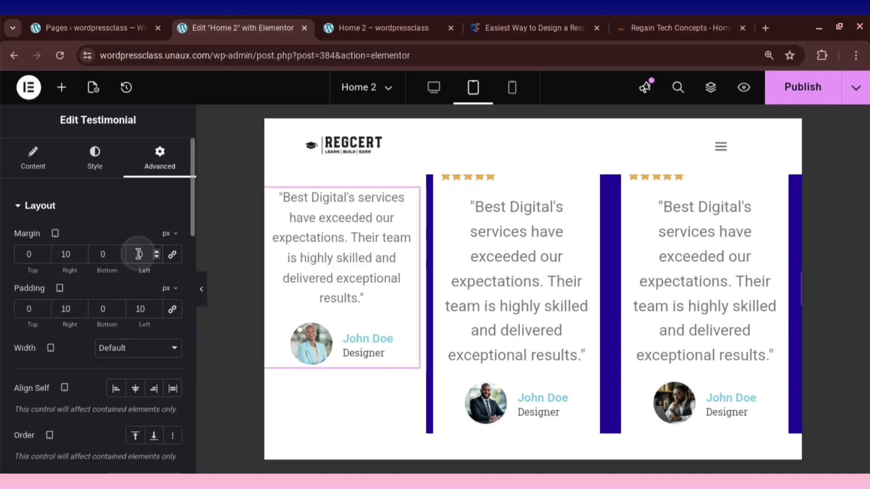
text(1)
Set the left padding of the first testimonial card's container to 10 px.
scroll(289, 238, up, 1)
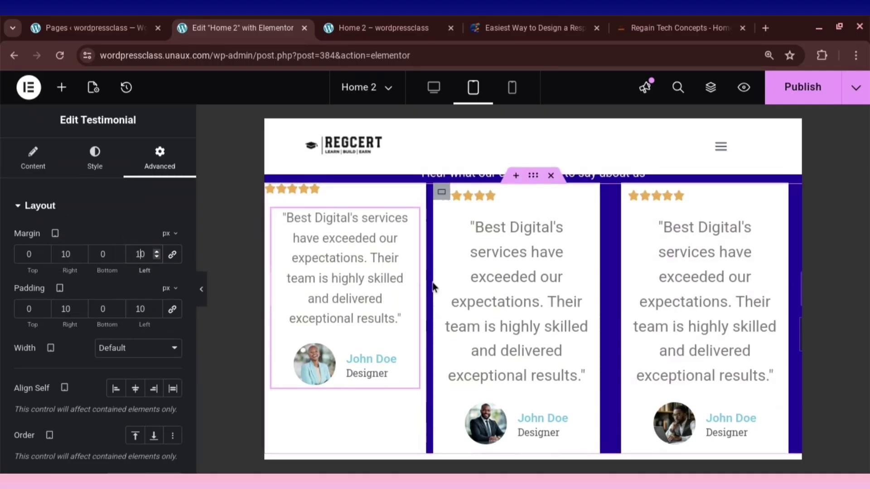
scroll(290, 236, up, 1)
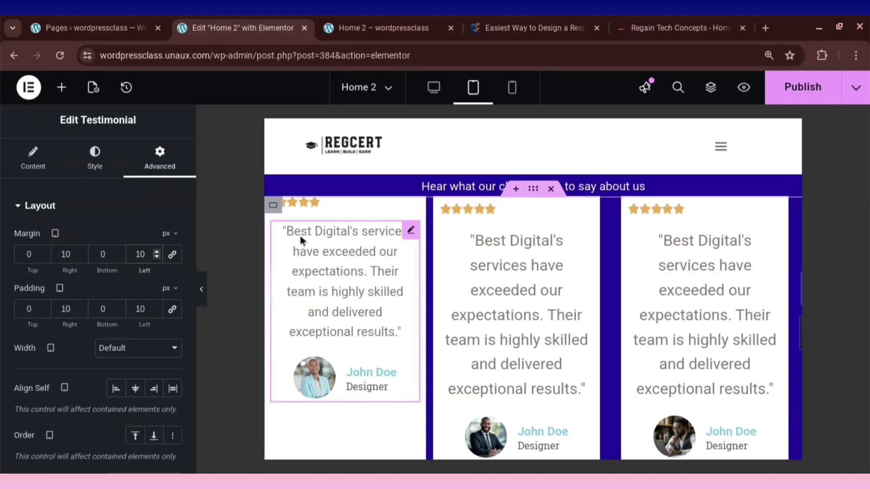
click(276, 213)
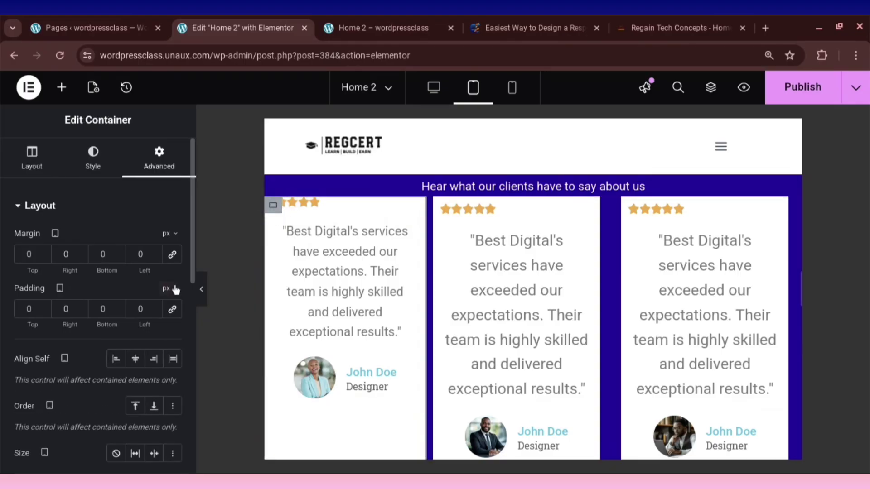
click(140, 309)
text(10)
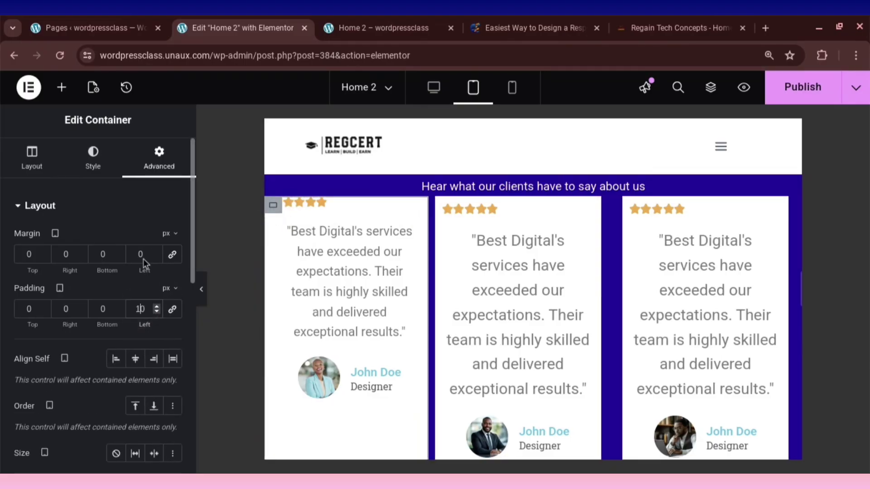
Set the first testimonial card container's left and right margins and its right padding to 10 px.
text(10)
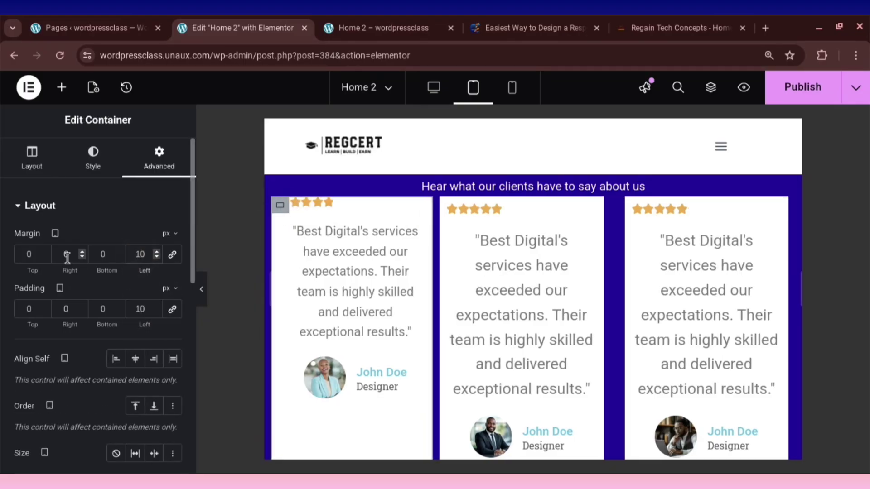
click(67, 255)
text(10)
click(64, 309)
text(10)
double_click(63, 309)
text(20)
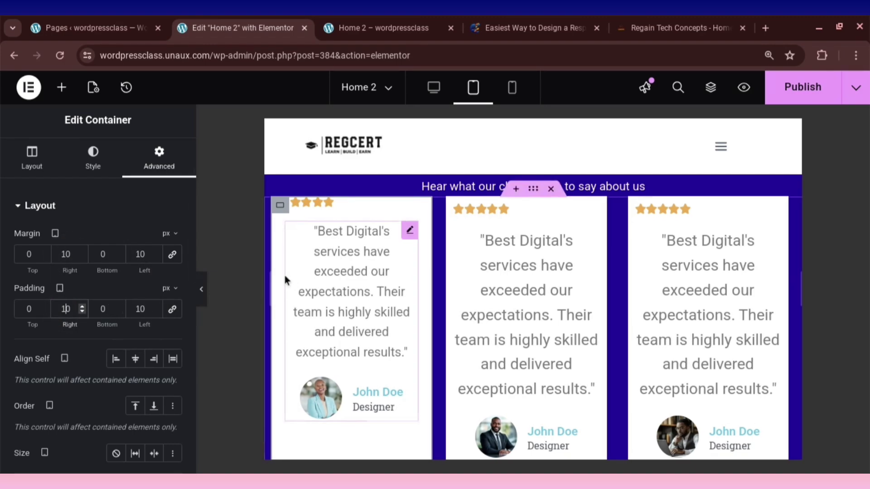
Increase the first testimonial card container's left margin to 13 px and publish the page.
click(157, 252)
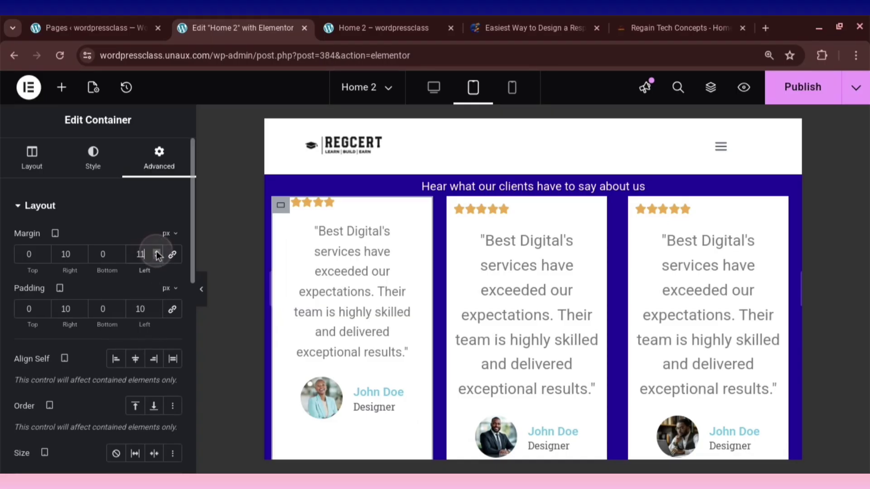
click(157, 252)
click(156, 251)
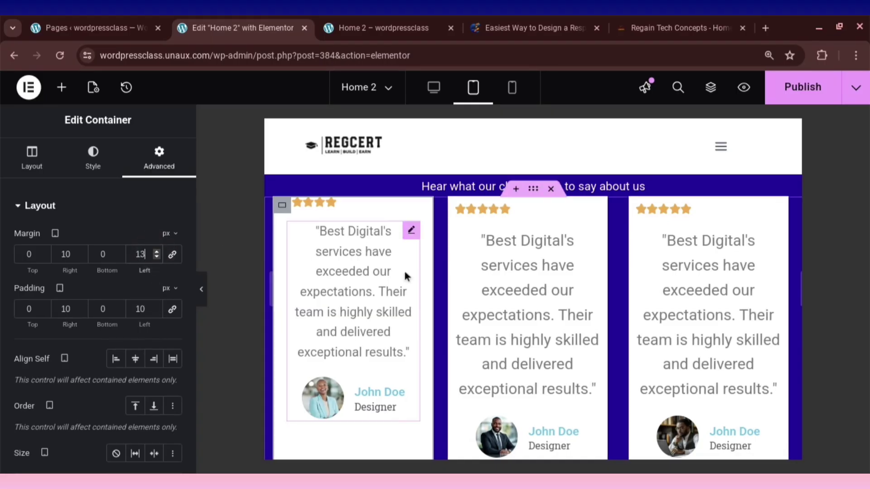
scroll(457, 281, down, 2)
scroll(461, 287, up, 2)
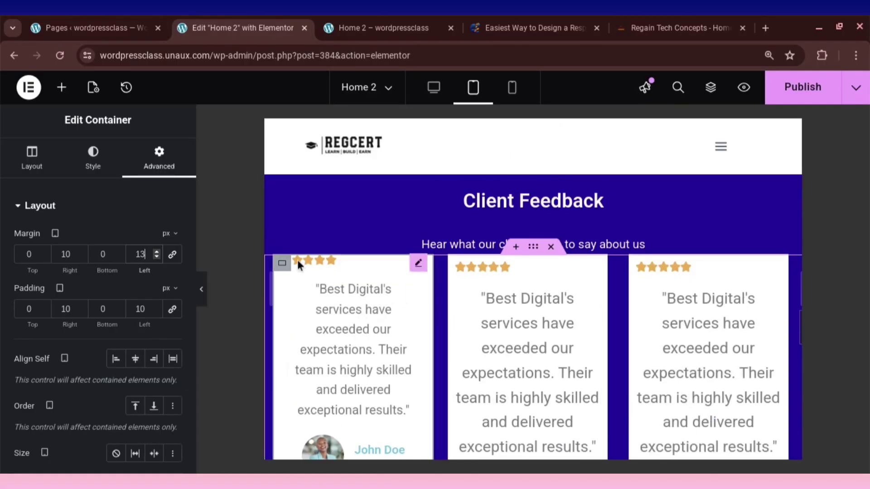
click(776, 89)
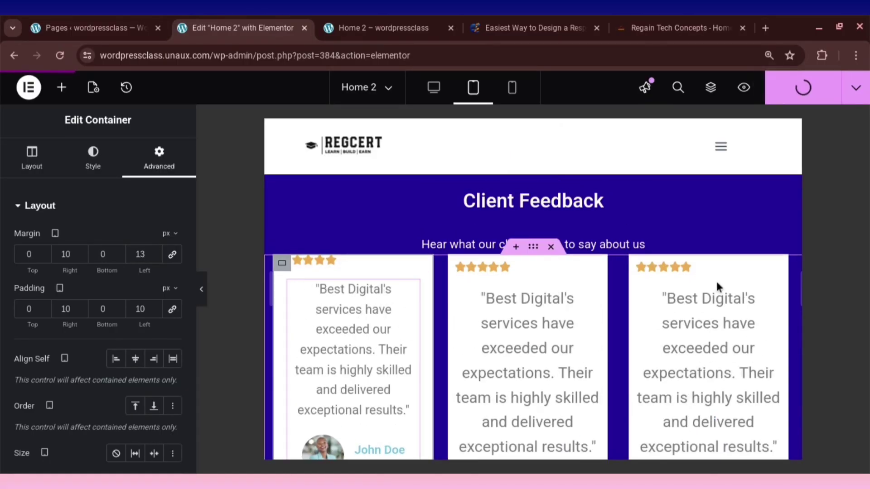
Review the tablet layout of the three Client Feedback cards and the call-to-action section below them.
scroll(710, 326, down, 4)
scroll(481, 343, up, 3)
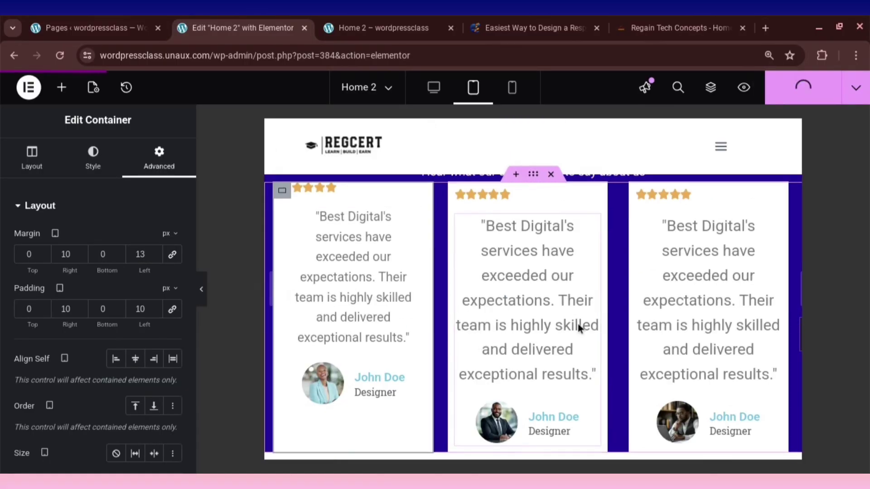
scroll(485, 359, up, 1)
click(709, 272)
scroll(709, 271, down, 3)
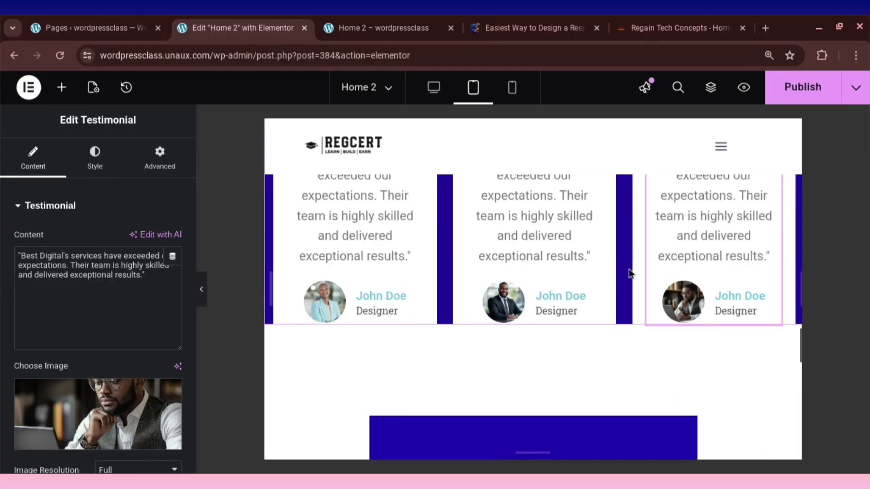
scroll(709, 198, up, 1)
scroll(502, 347, down, 5)
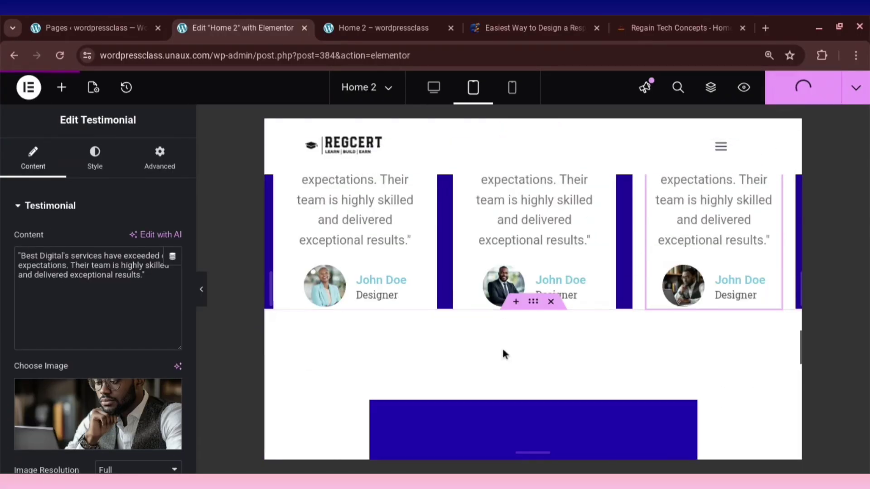
scroll(505, 353, up, 5)
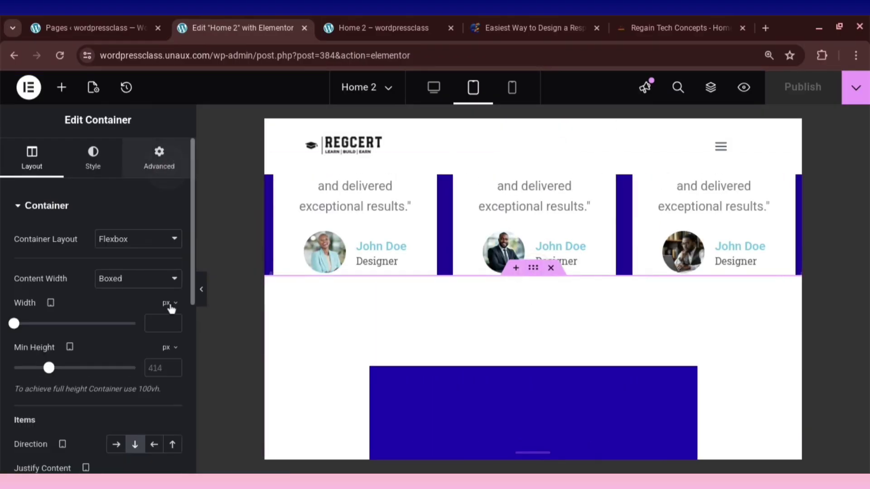
Zero the tablet margins and padding of the call-to-action section's outer container and its inner blue container.
click(159, 163)
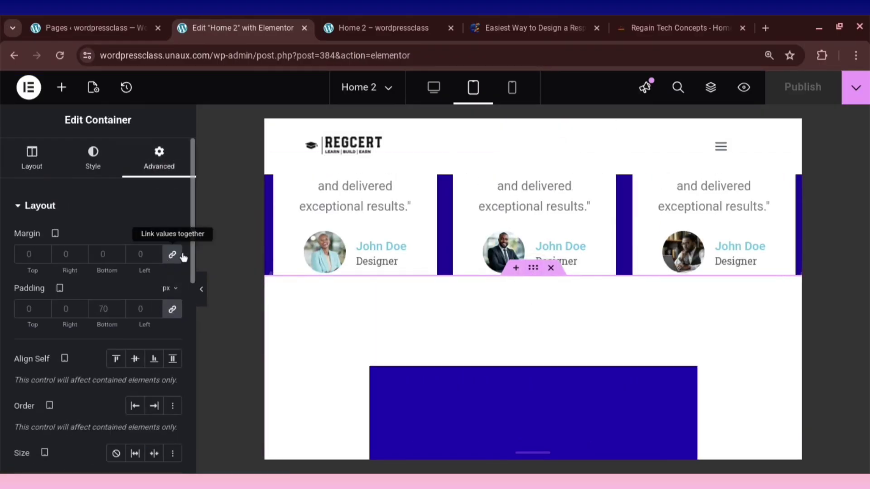
click(172, 310)
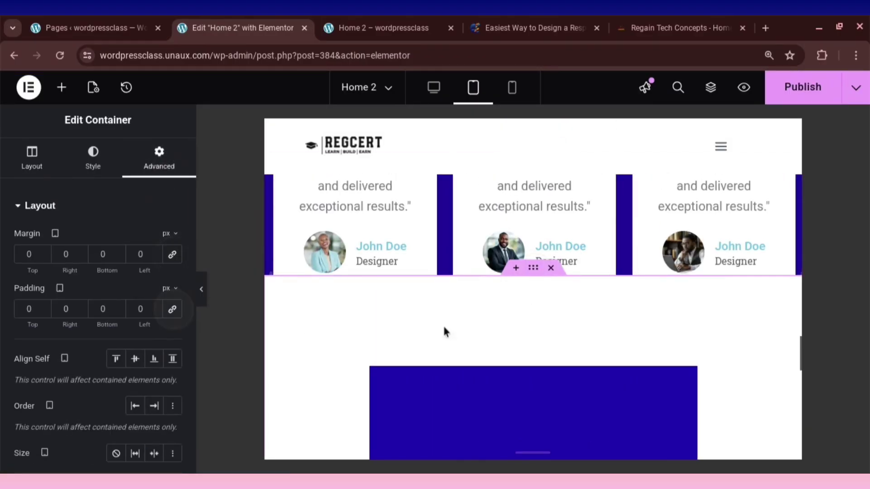
scroll(535, 347, down, 3)
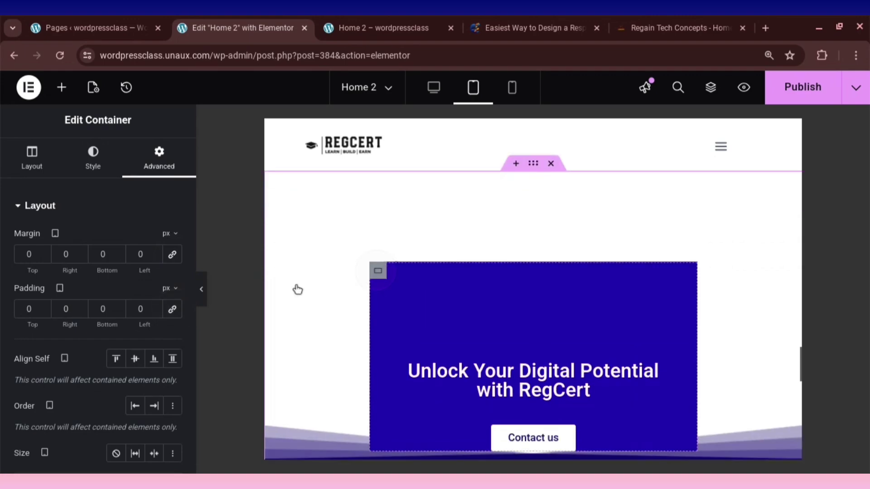
click(164, 171)
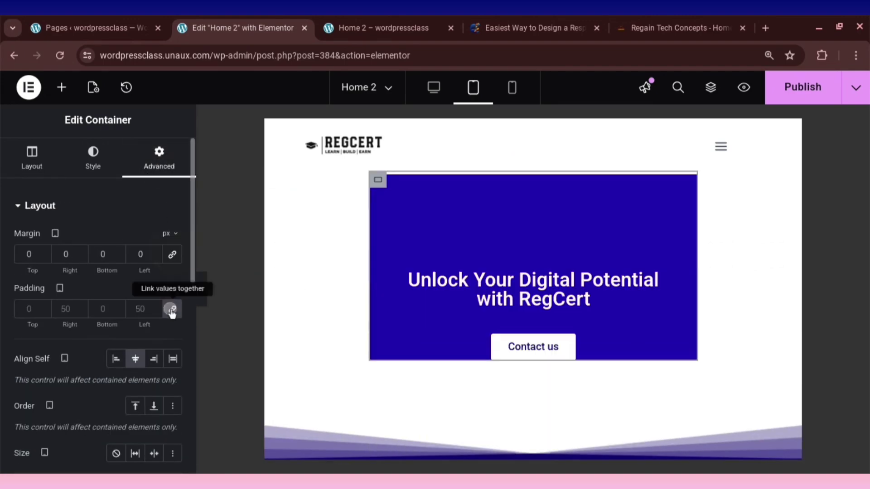
click(172, 309)
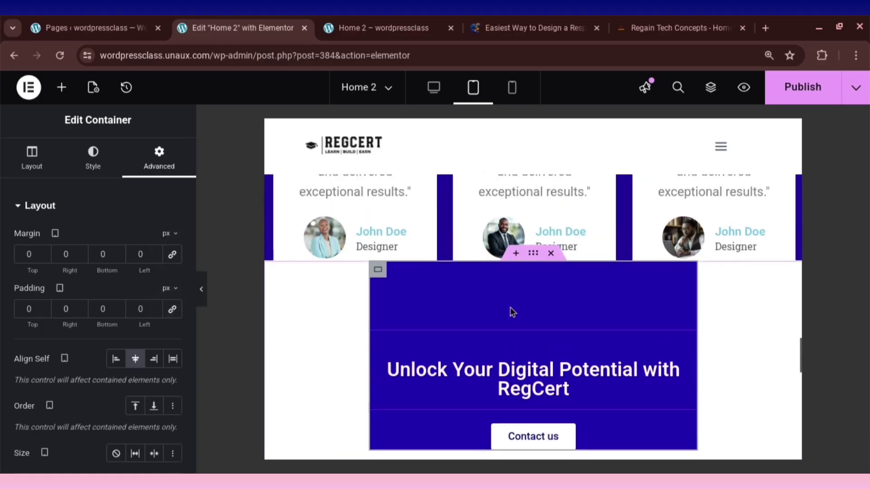
Set the top margin of the inner blue call-to-action container to 30 px.
click(23, 253)
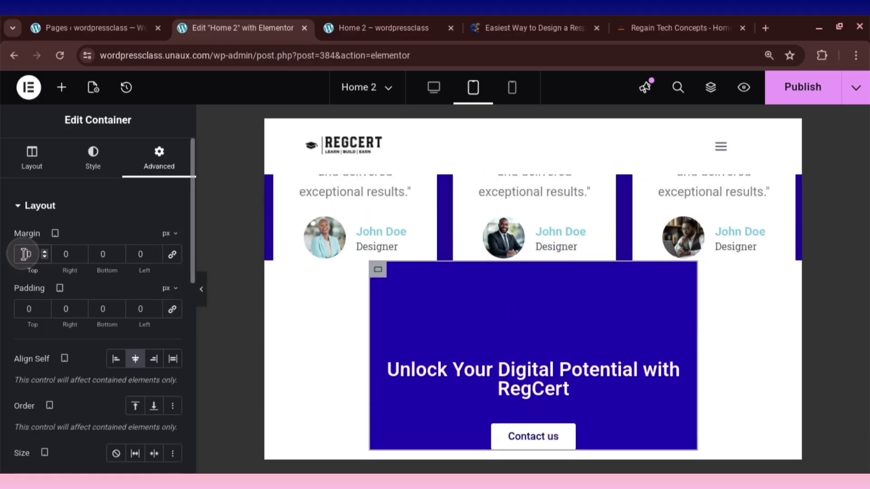
text(2)
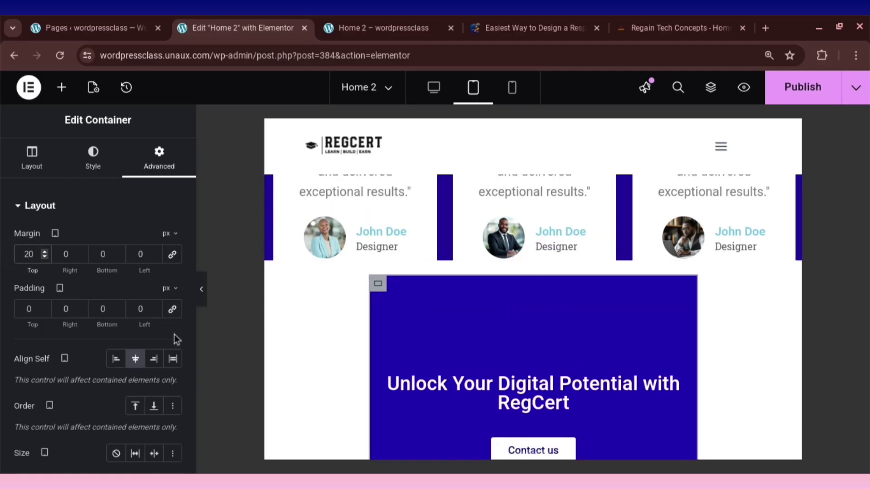
key(BackSpace)
text(3)
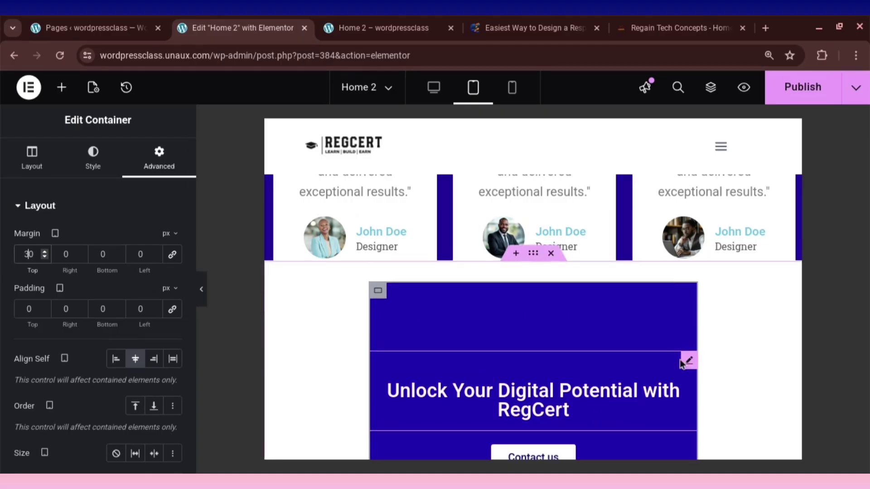
Zero the tablet margins and padding of the "Unlock Your Digital Potential with RegCert" heading.
click(519, 354)
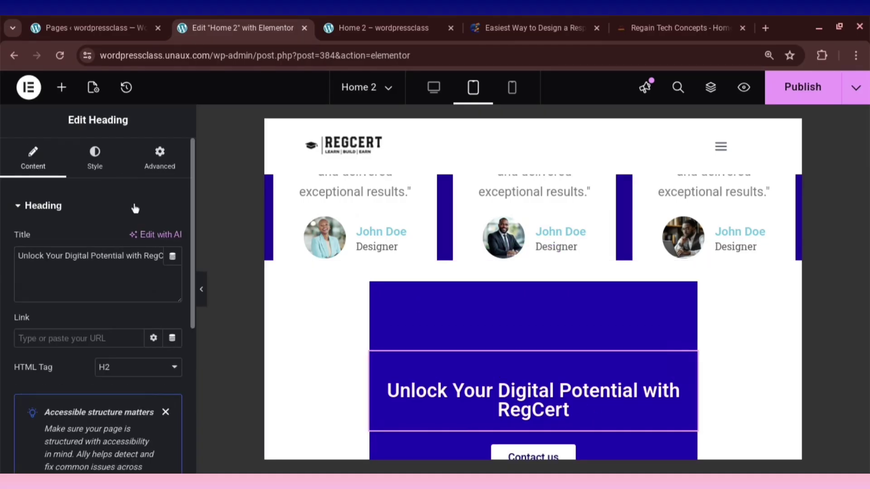
click(159, 159)
click(172, 254)
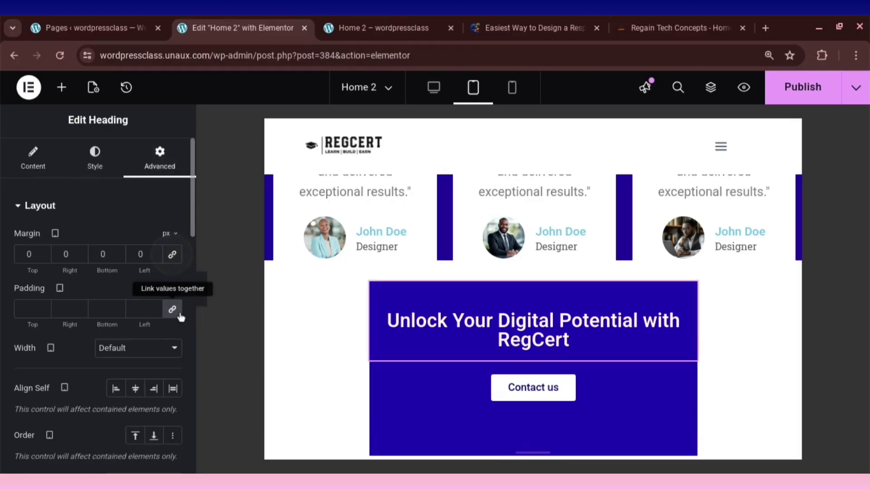
click(173, 309)
Reduce the blue call-to-action container's minimum height to 223 px.
scroll(494, 408, down, 1)
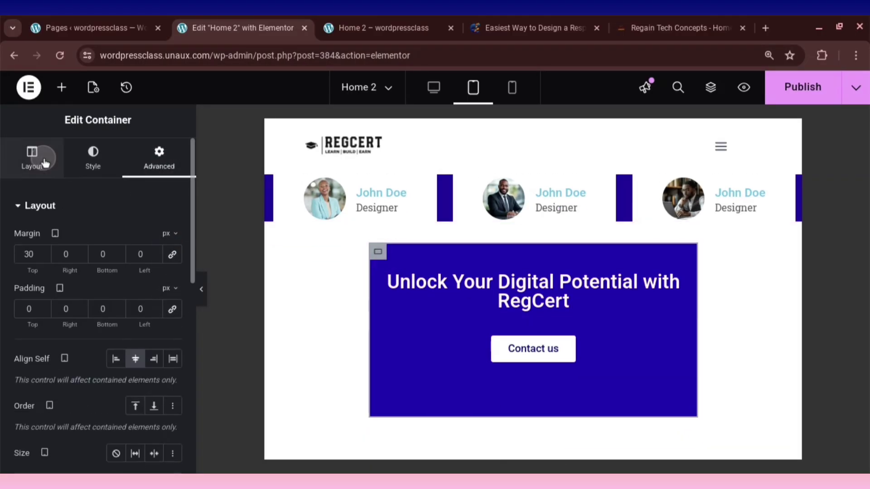
click(41, 163)
drag(36, 369, 34, 370)
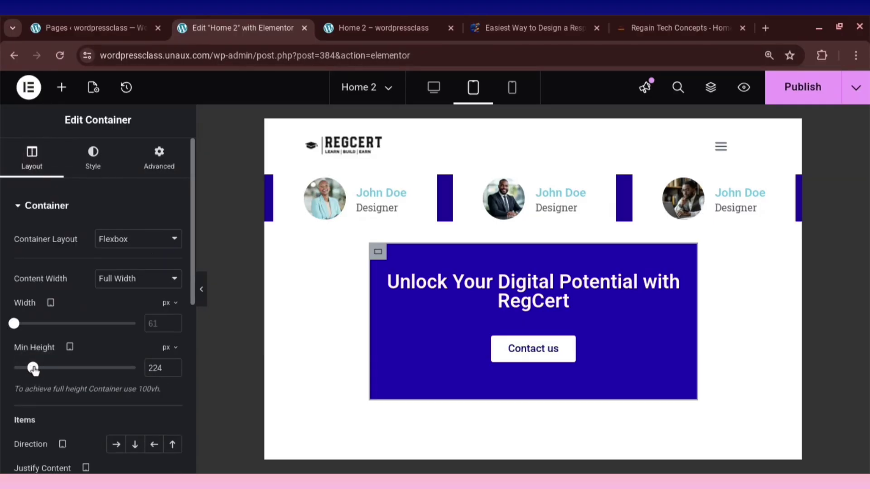
click(175, 371)
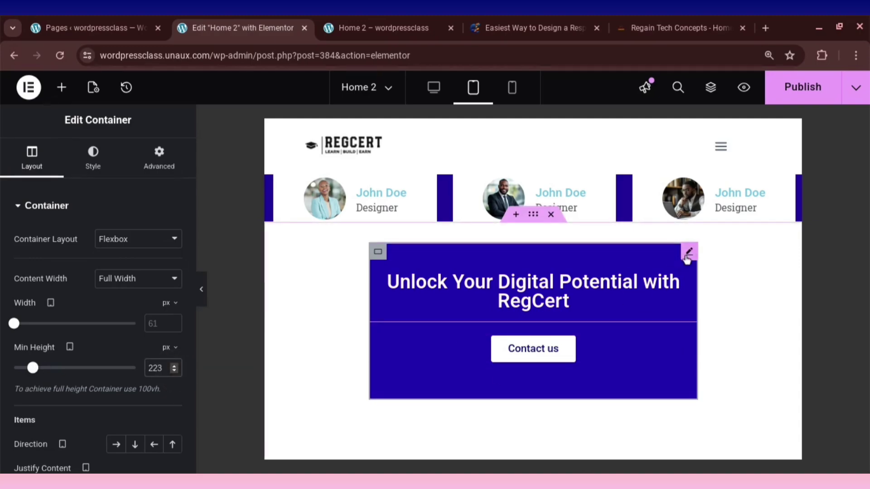
Set the "Unlock Your Digital Potential with RegCert" heading's text size to 20 px for tablet.
click(96, 166)
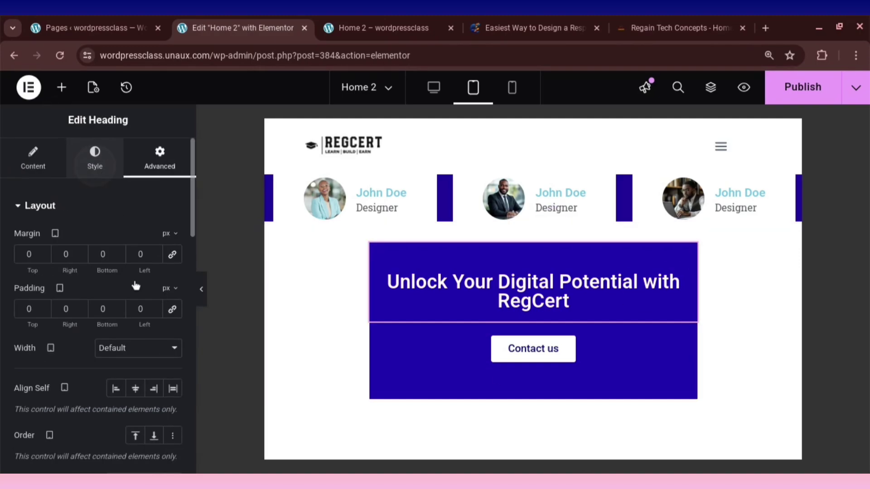
click(173, 280)
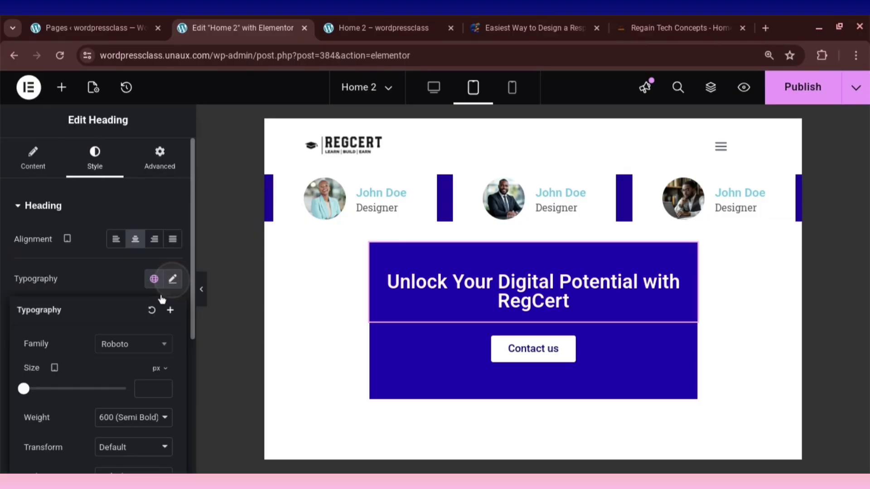
click(149, 388)
text(18)
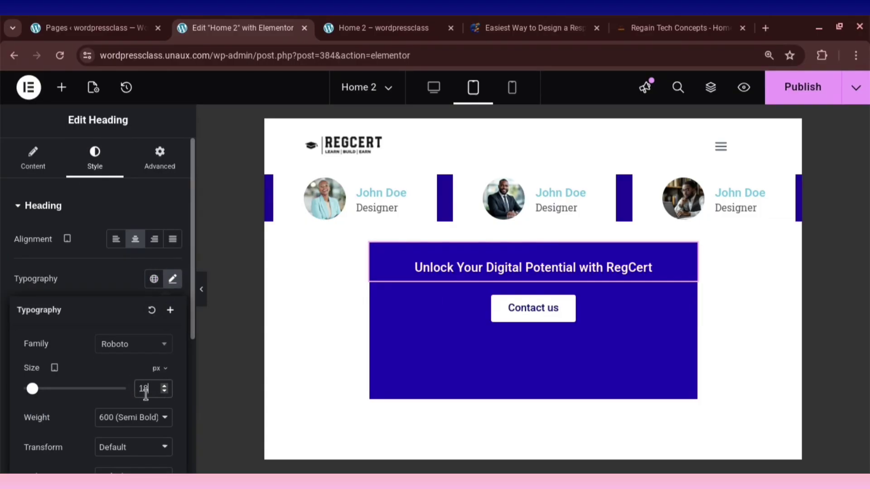
key(BackSpace)
key(BackSpace)
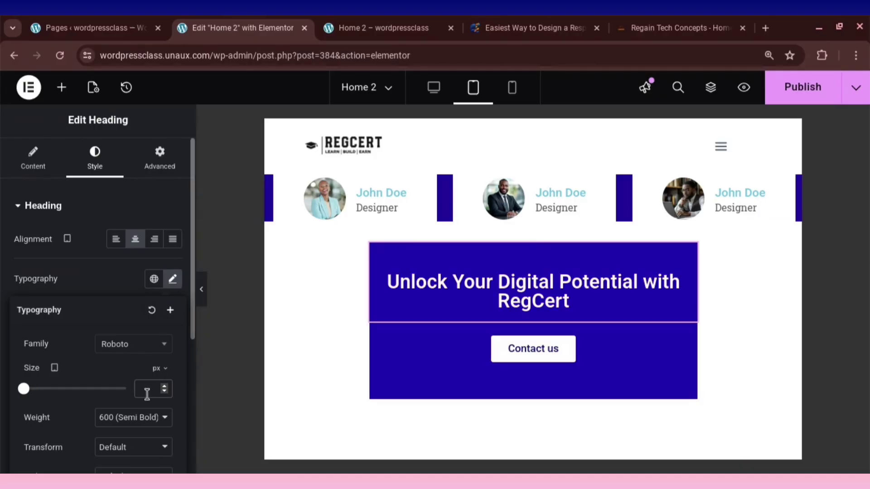
text(20)
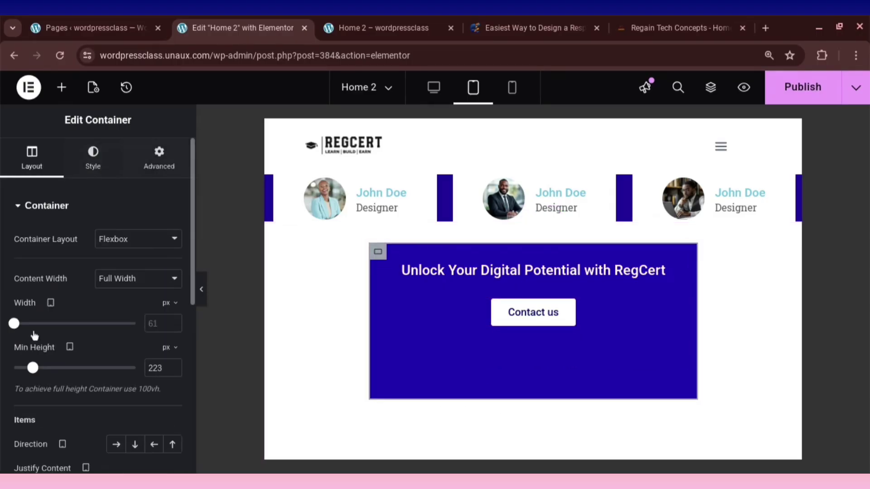
Set the blue call-to-action container's minimum height to 165 px for tablet.
drag(36, 370, 28, 371)
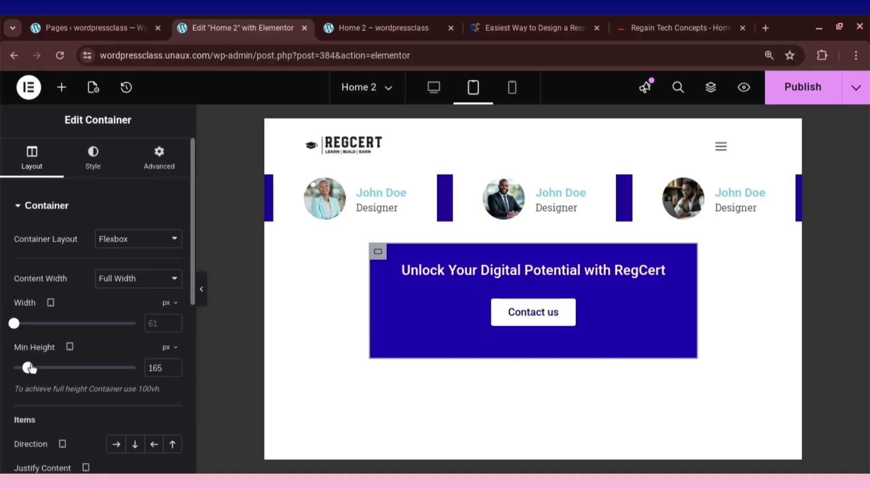
scroll(512, 341, down, 2)
scroll(513, 339, up, 3)
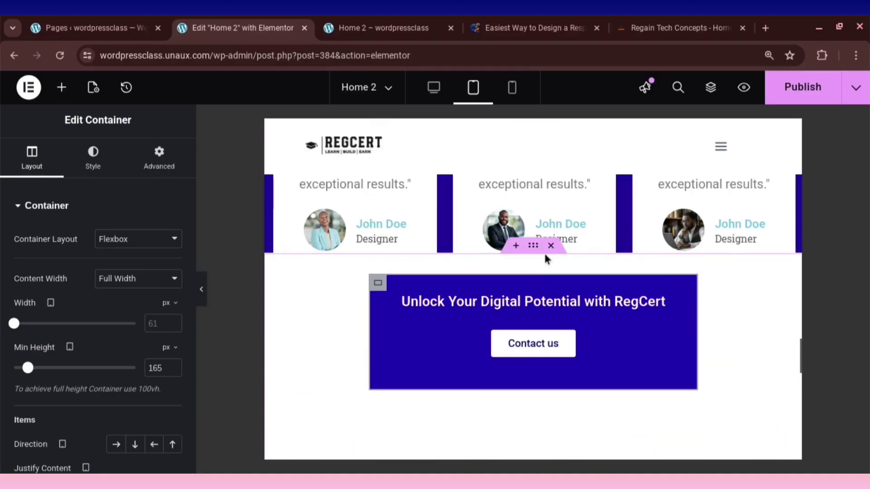
Shorten the outer call-to-action container's minimum height, keeping a small white gap between the blue box and the wave divider.
click(518, 283)
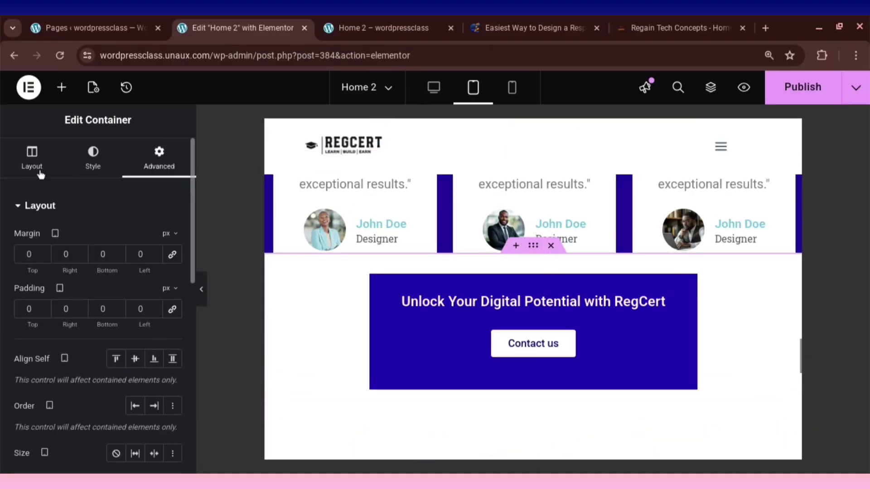
click(38, 168)
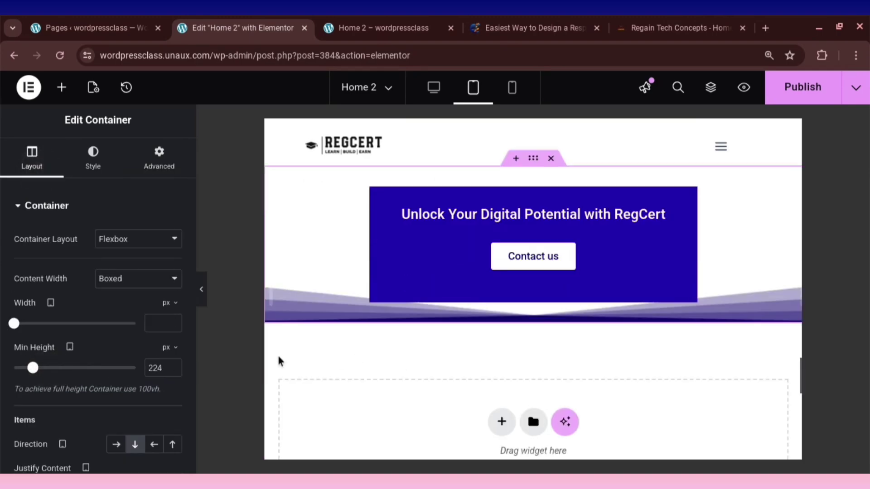
scroll(390, 352, up, 1)
drag(33, 368, 37, 368)
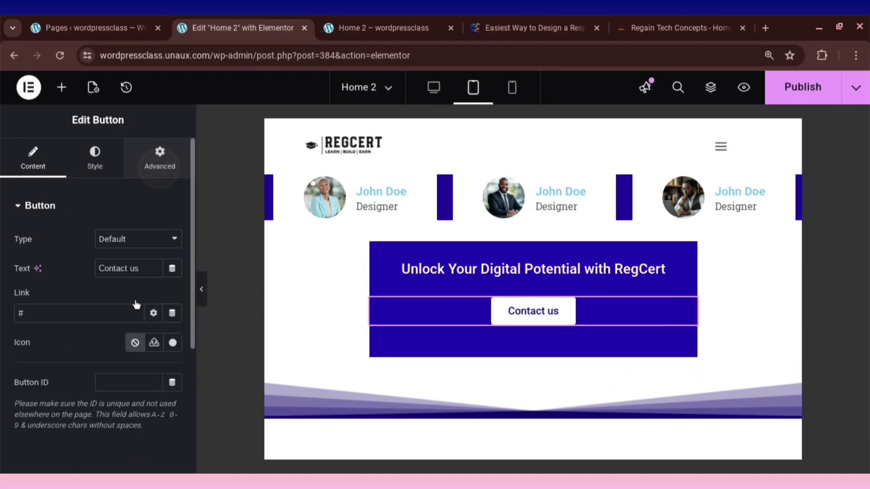
Set the "Contact us" button's tablet margin and padding to 0 on all sides and publish the page.
click(159, 159)
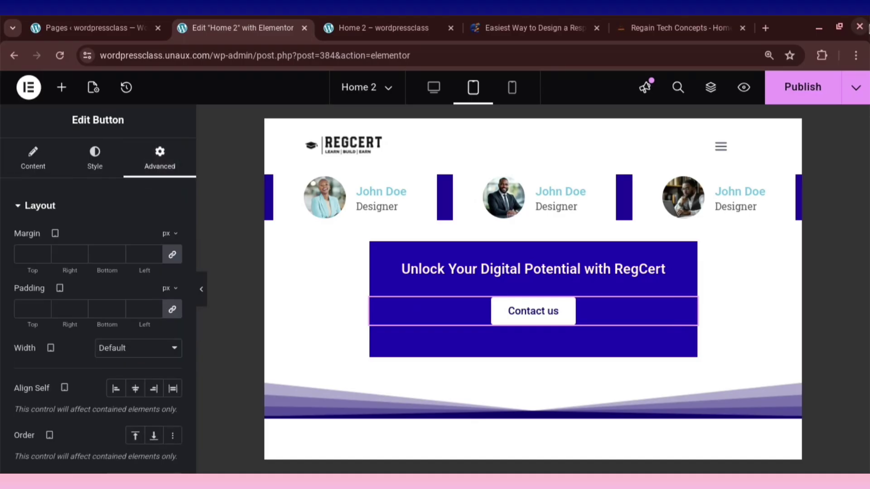
click(173, 262)
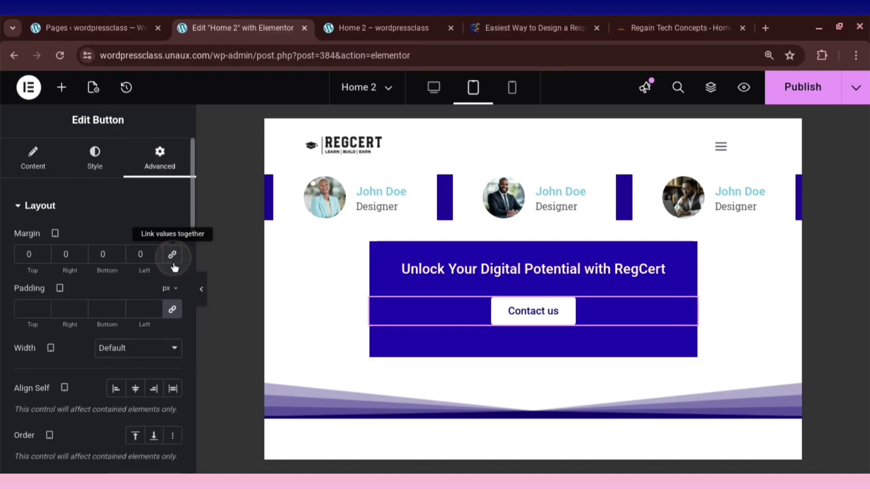
click(172, 309)
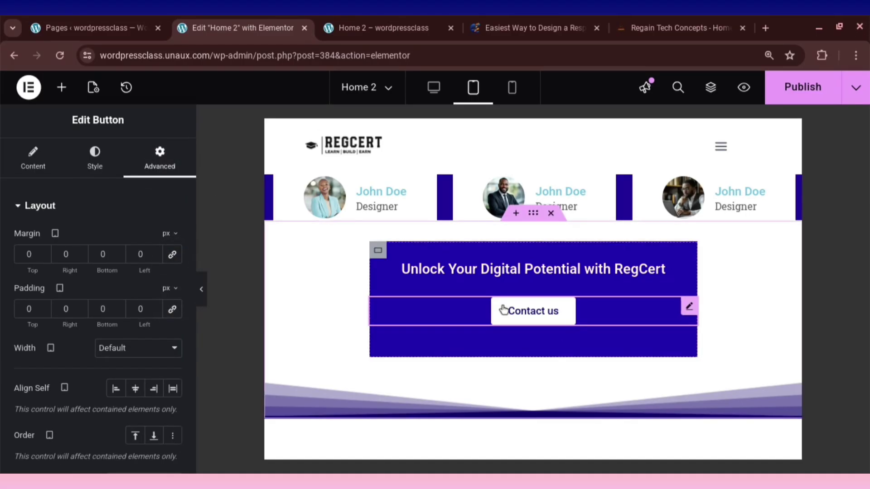
click(801, 87)
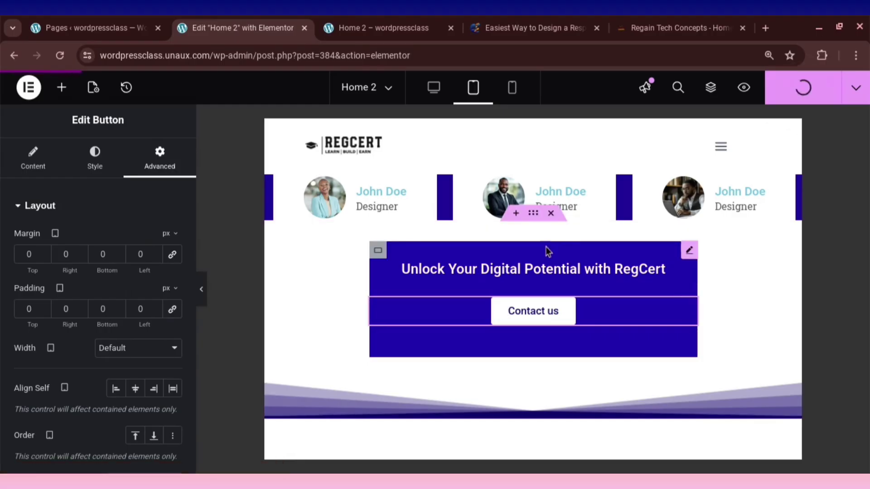
Switch to the mobile layout and set the "Transforming Ideas into Reality" section container's margin and padding to 0.
scroll(503, 204, up, 10)
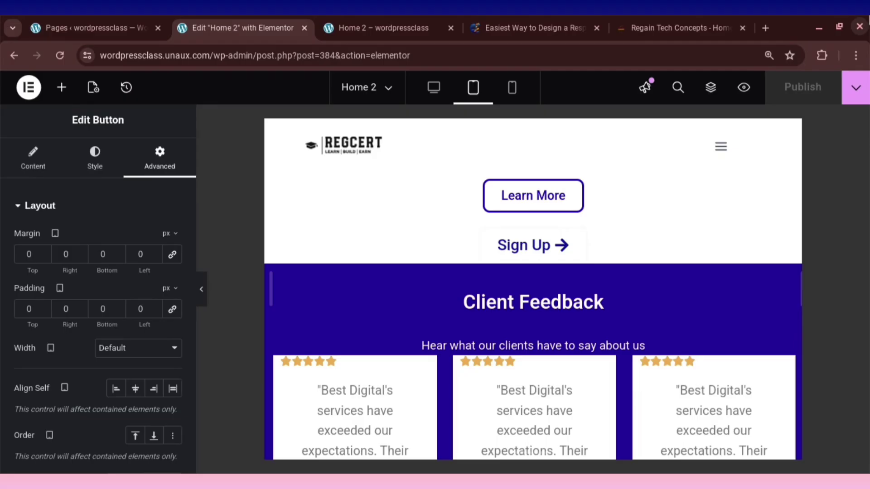
click(510, 87)
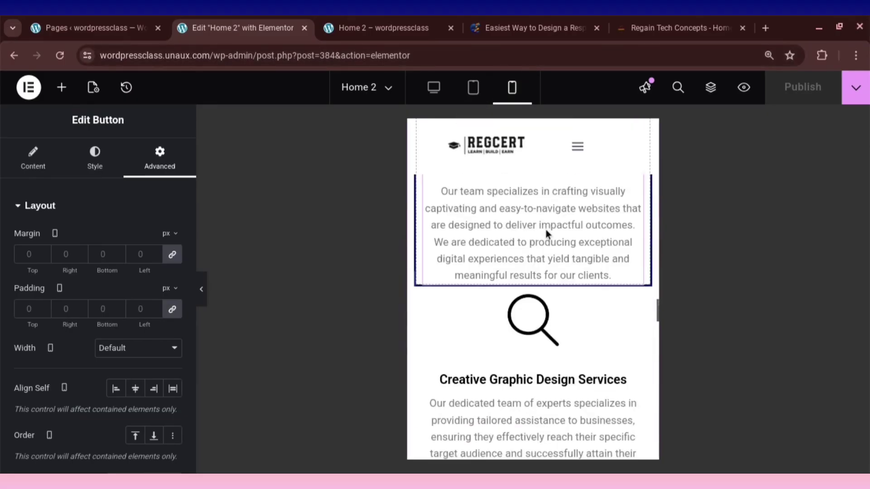
scroll(549, 223, up, 10)
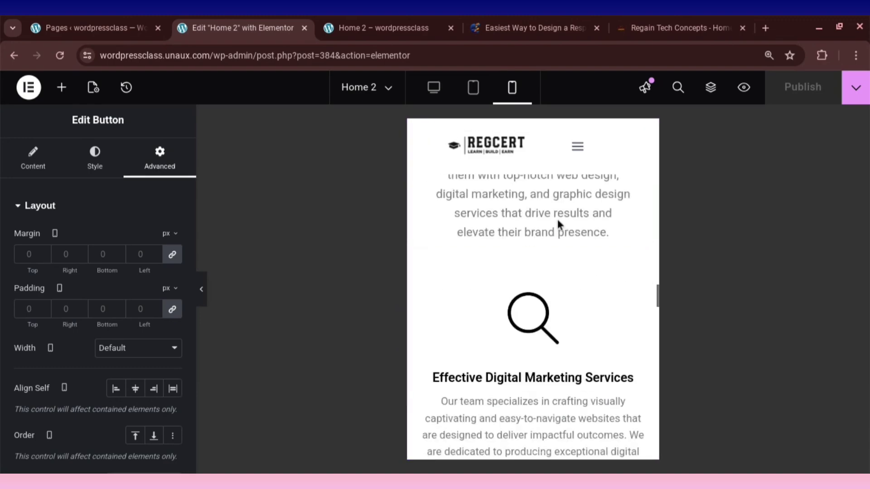
scroll(557, 224, up, 6)
scroll(553, 237, down, 6)
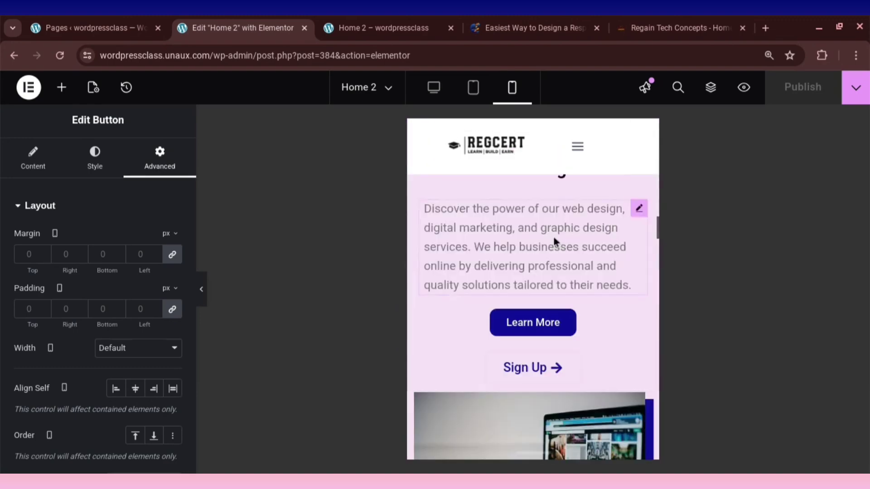
scroll(553, 241, up, 2)
scroll(552, 243, down, 4)
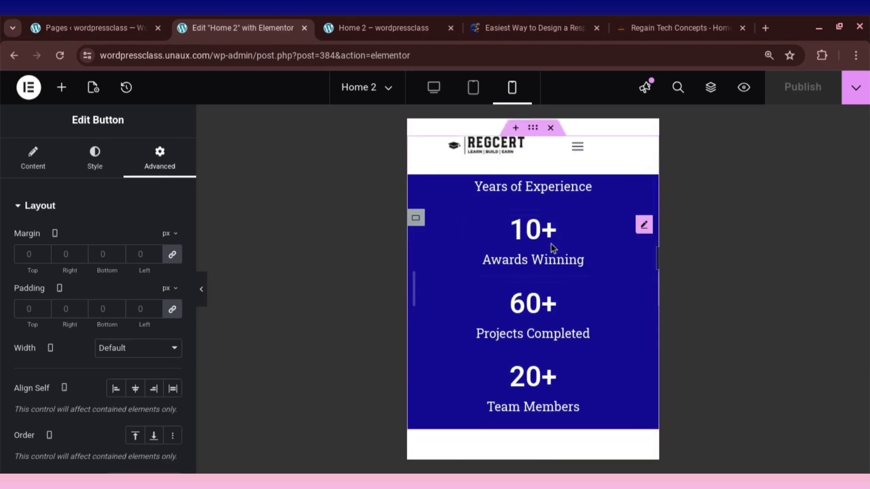
scroll(550, 247, down, 6)
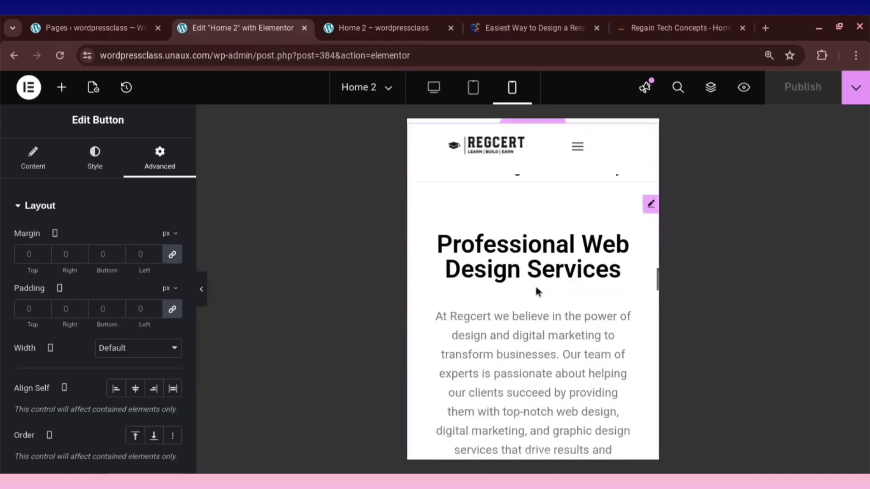
scroll(537, 285, up, 1)
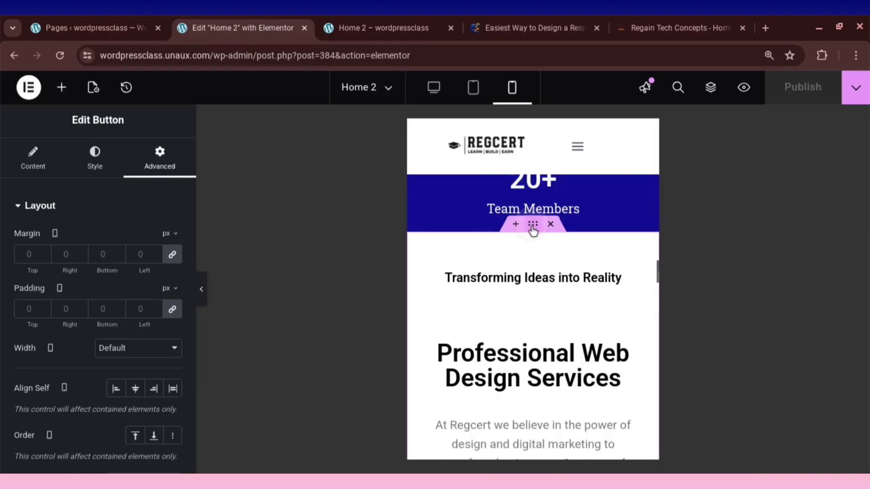
click(172, 309)
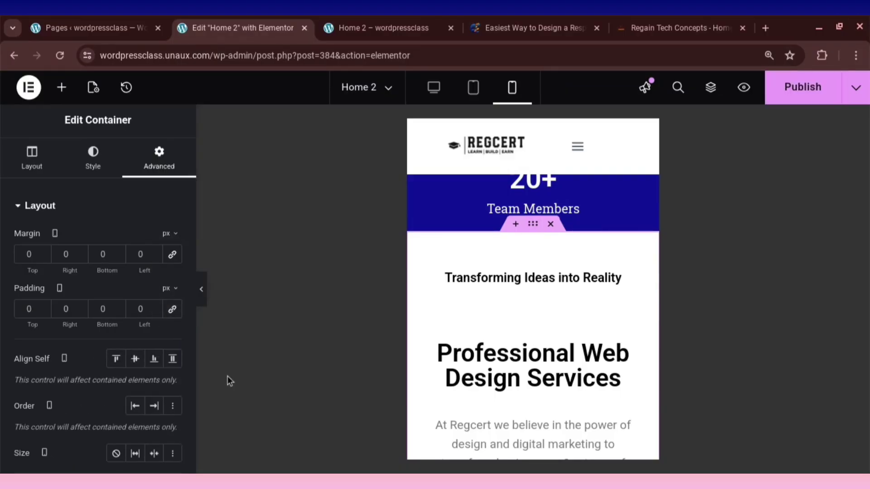
Set the "Professional Web Design Services" heading's mobile margin and padding to 0 and its text size to 24 px.
scroll(596, 349, down, 1)
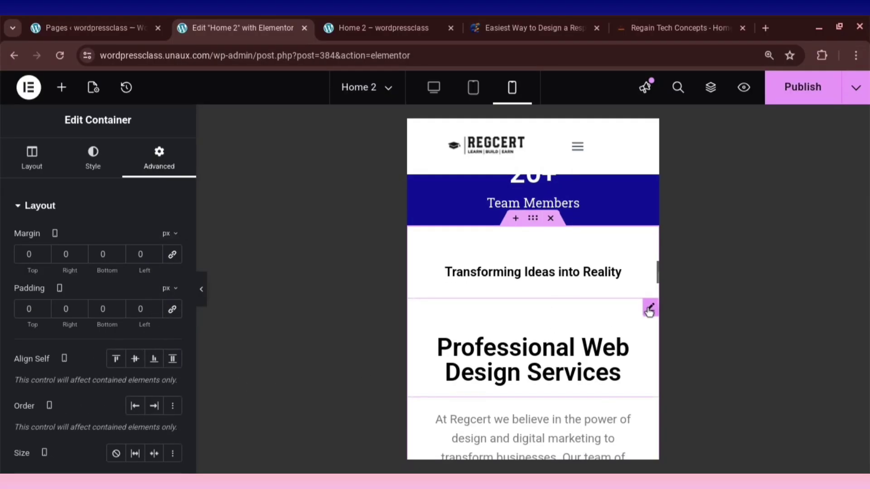
click(173, 255)
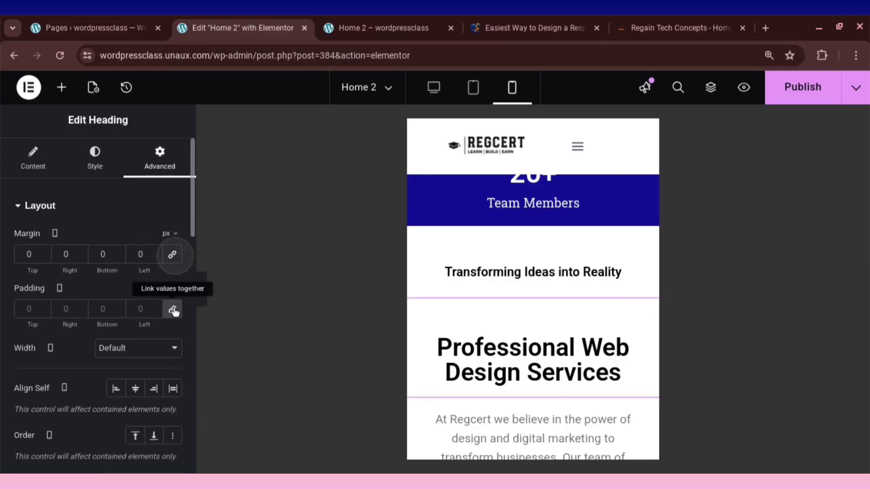
click(172, 310)
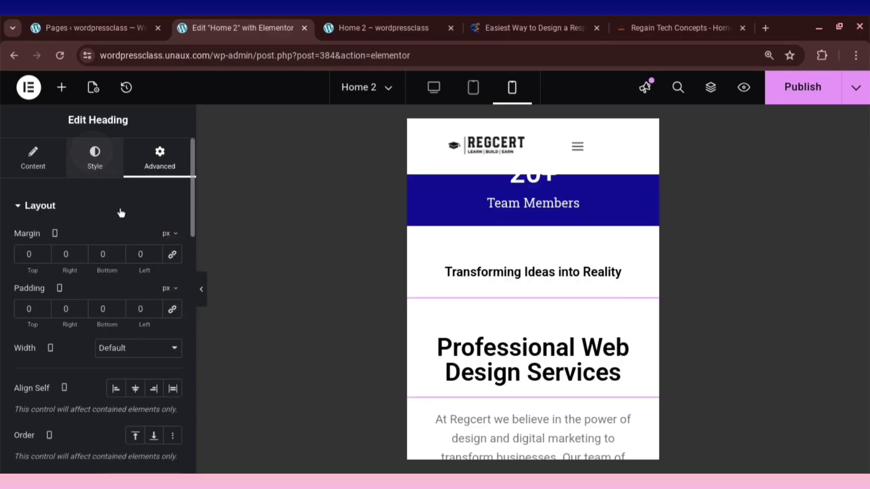
click(172, 278)
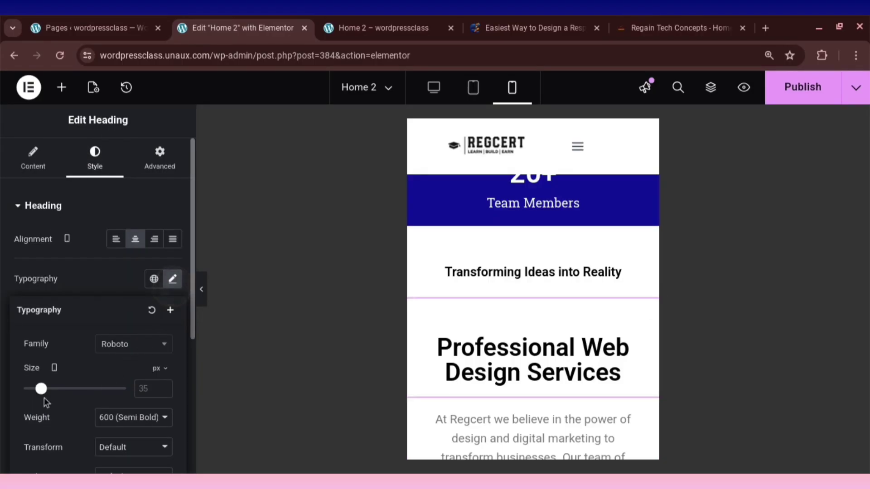
drag(42, 391, 35, 397)
Set the mobile margin and padding of the "At Regcert we believe" paragraph to 0 on all sides.
scroll(526, 333, down, 5)
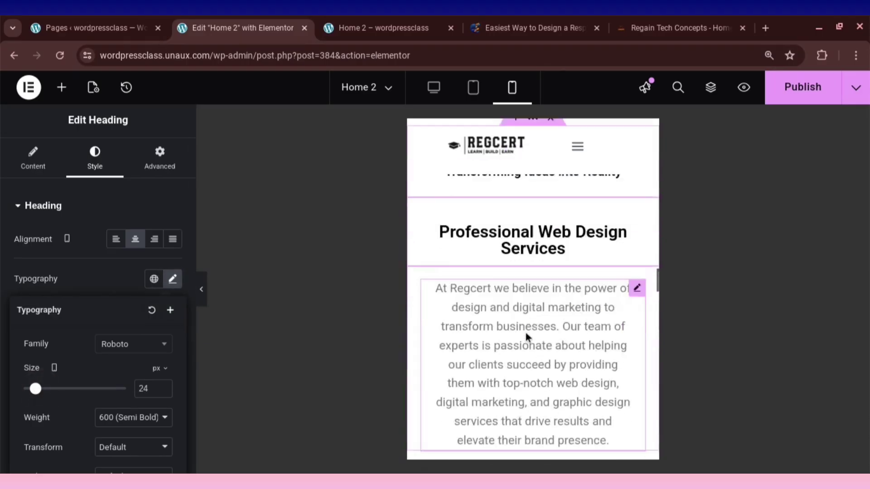
scroll(574, 234, up, 1)
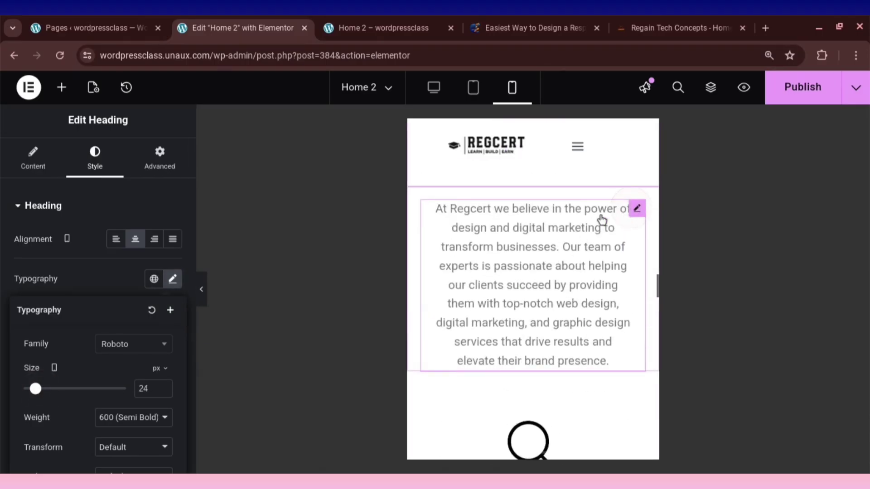
click(176, 157)
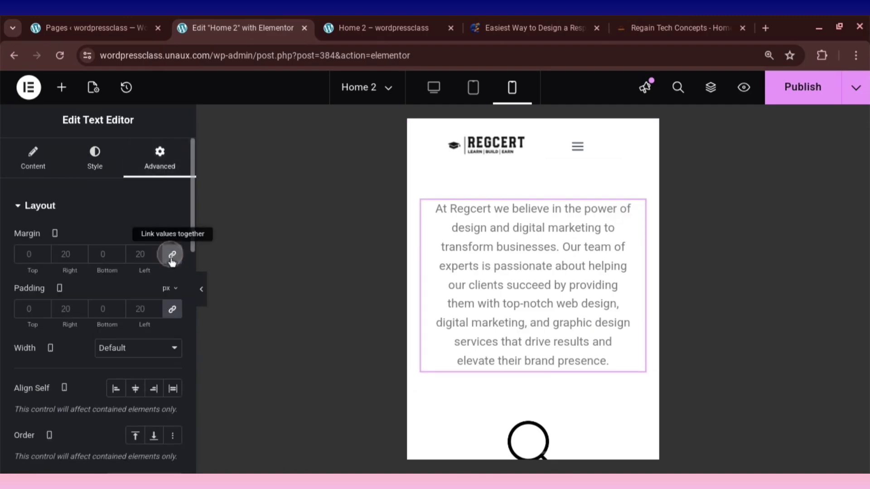
click(172, 310)
click(176, 317)
Give the "At Regcert we believe" paragraph 10 px of left and right padding and 10 px of left and right margin.
click(141, 309)
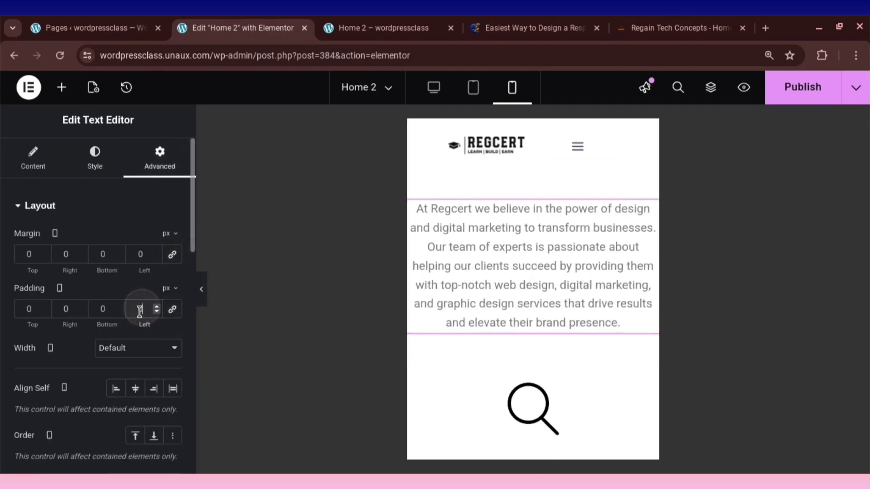
text(1)
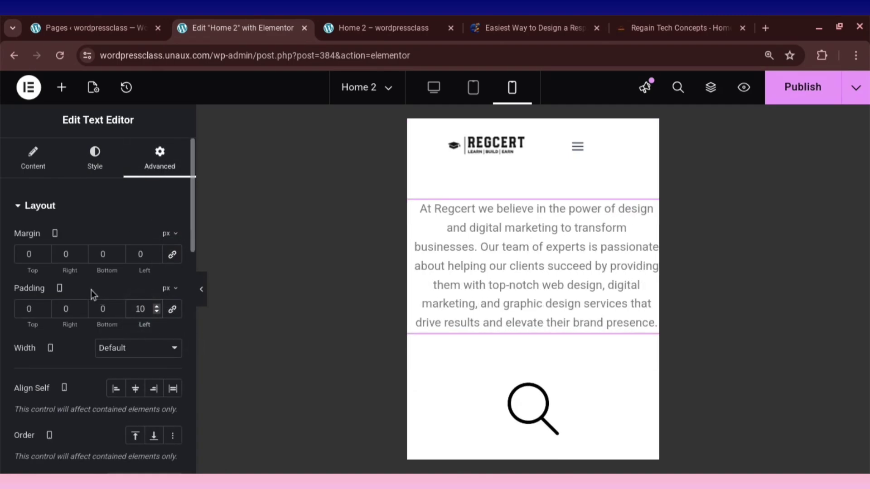
click(54, 307)
text(1)
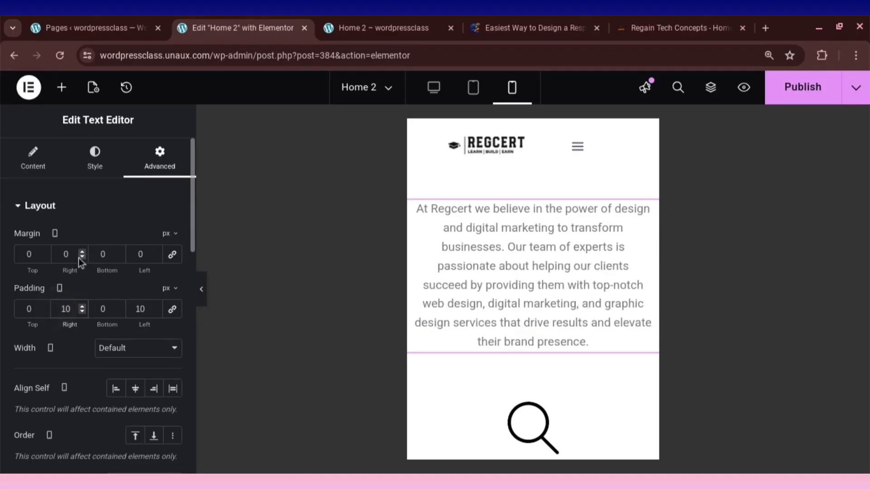
click(64, 254)
text(1)
click(133, 254)
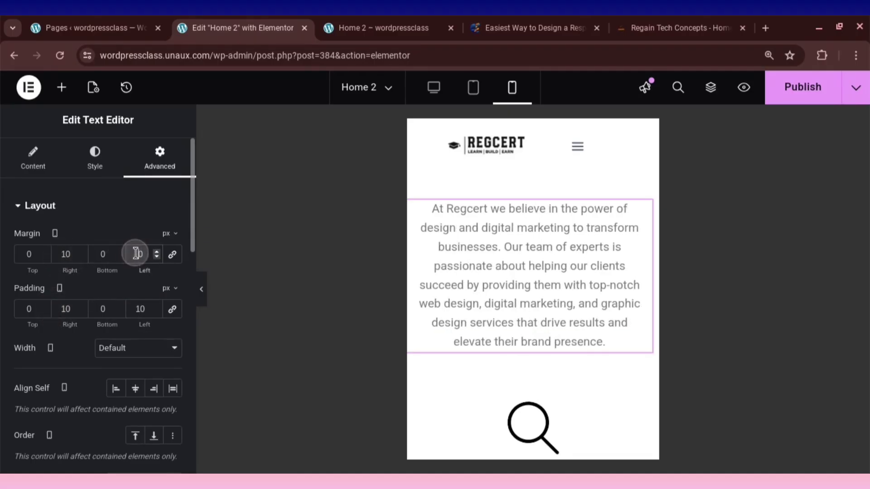
text(1)
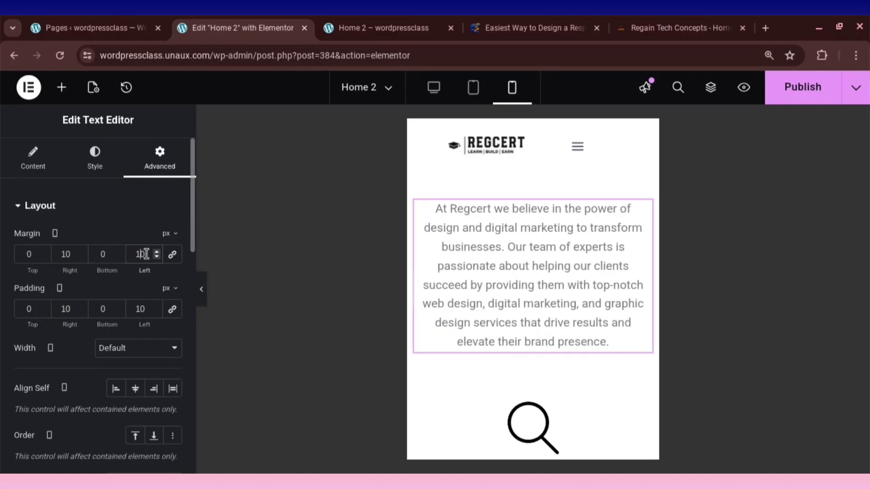
Increase the paragraph's left and right mobile margins to 16 px each.
click(157, 252)
click(157, 252)
click(156, 252)
click(157, 252)
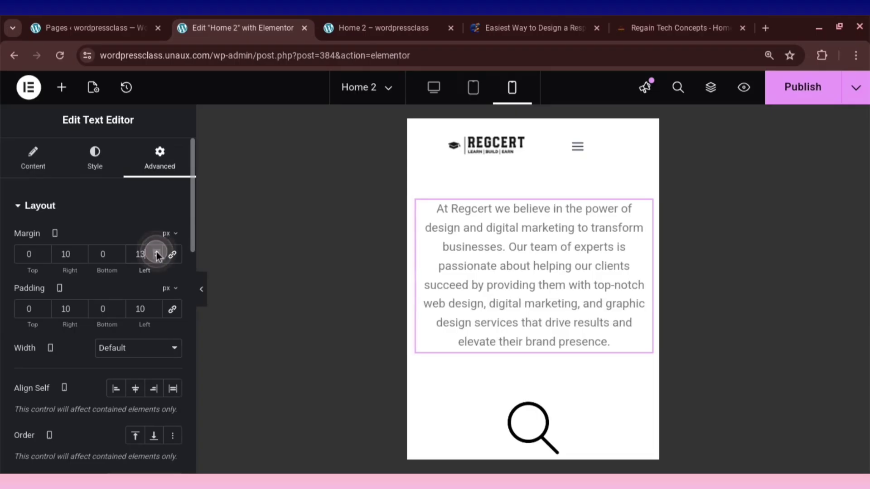
click(157, 252)
click(157, 252)
click(82, 256)
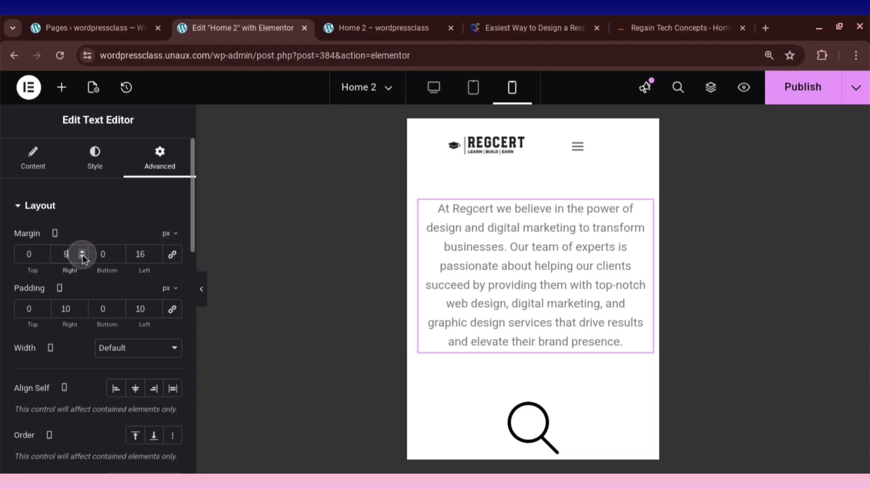
click(82, 256)
click(82, 252)
click(82, 253)
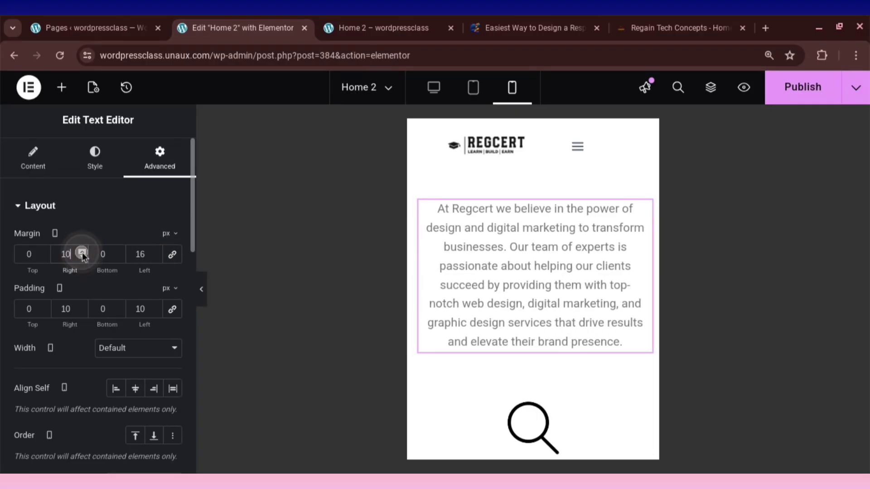
click(82, 253)
click(82, 253)
click(82, 253)
click(82, 253)
click(82, 253)
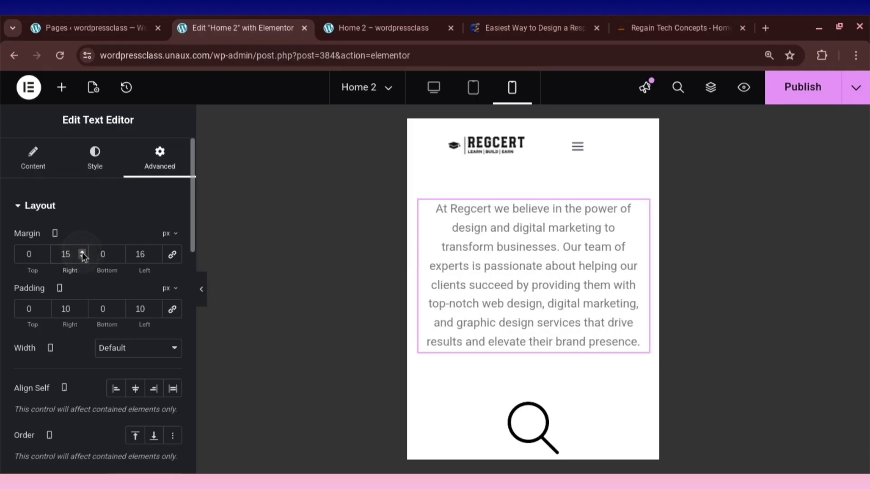
click(82, 253)
Increase the paragraph's left and right mobile padding to 16 px each and publish the page.
click(156, 307)
click(156, 307)
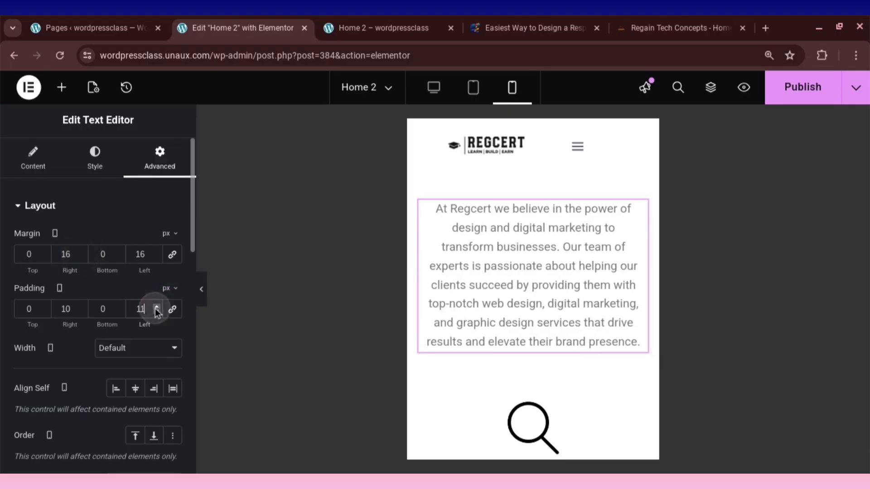
click(156, 307)
click(156, 308)
click(156, 307)
click(156, 307)
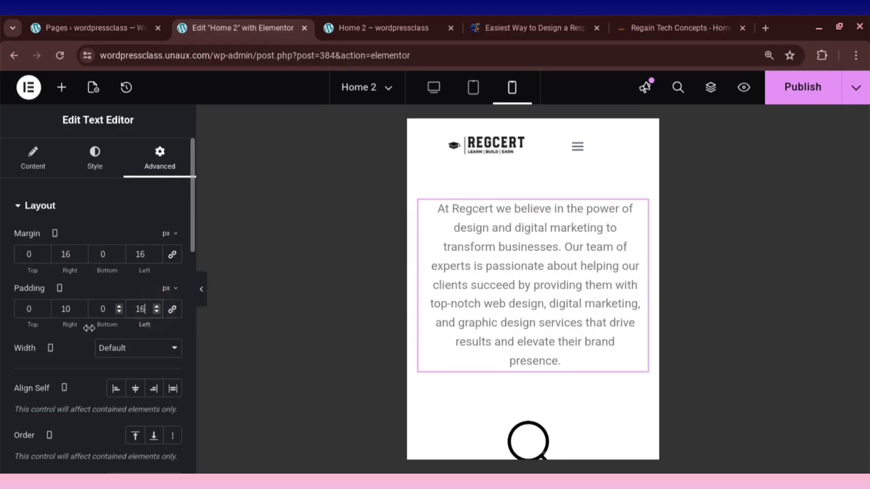
click(82, 307)
click(83, 306)
click(82, 306)
click(83, 307)
click(83, 306)
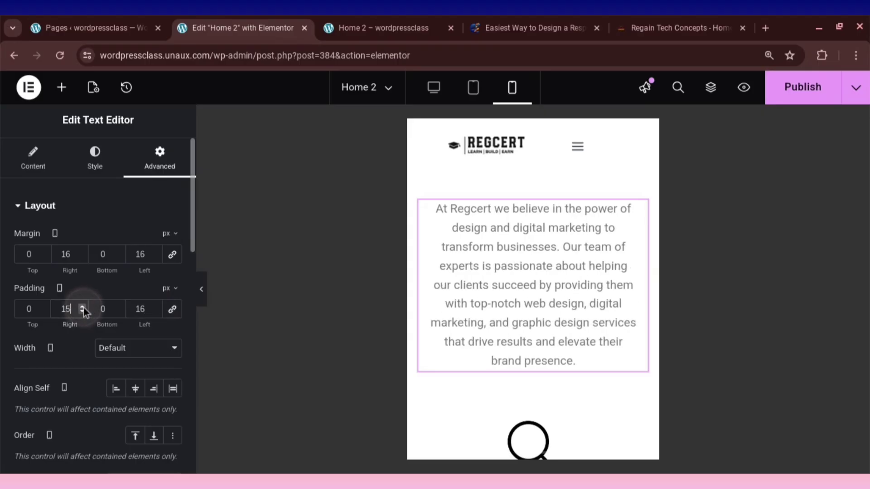
click(83, 307)
scroll(520, 314, down, 1)
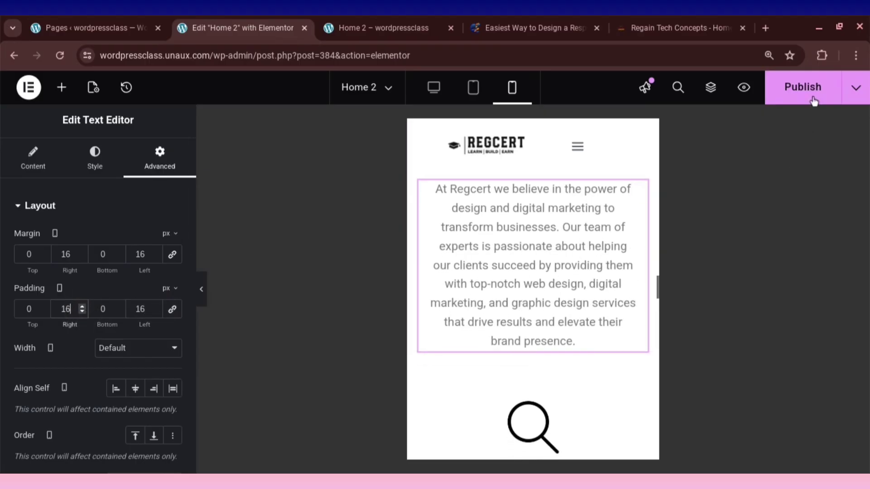
scroll(582, 281, up, 3)
Set the mobile margin and padding of the services container and its inner "Effective Digital Marketing Services" container to 0 on all sides.
scroll(573, 304, down, 6)
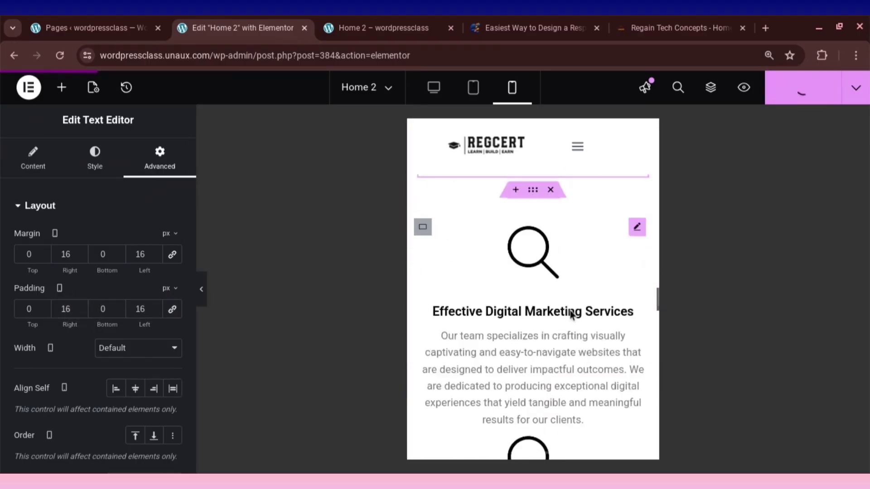
scroll(574, 308, up, 2)
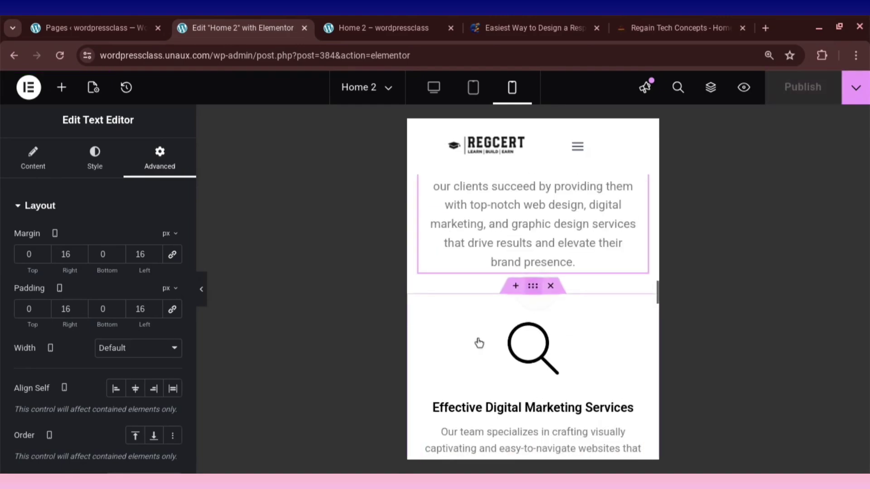
click(173, 257)
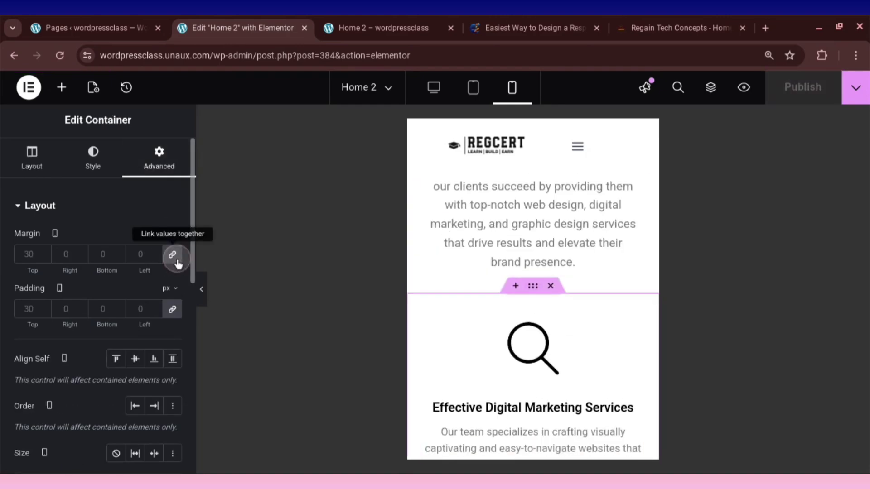
click(174, 311)
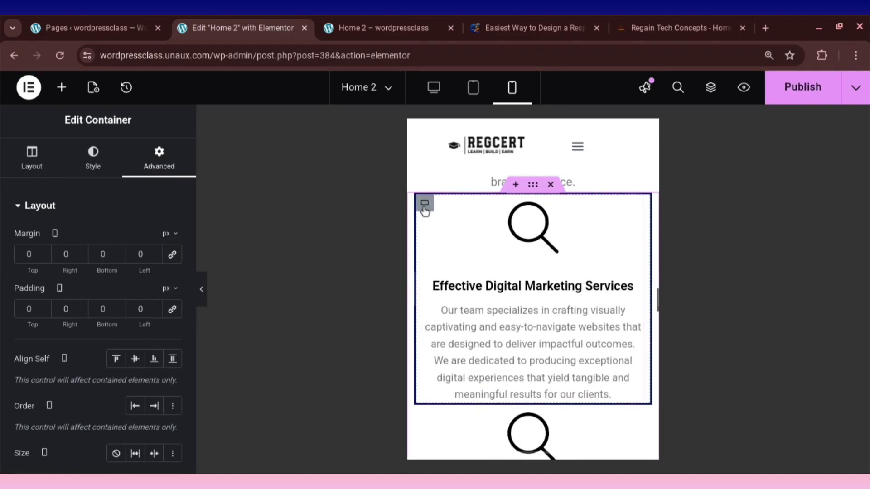
click(174, 257)
click(175, 309)
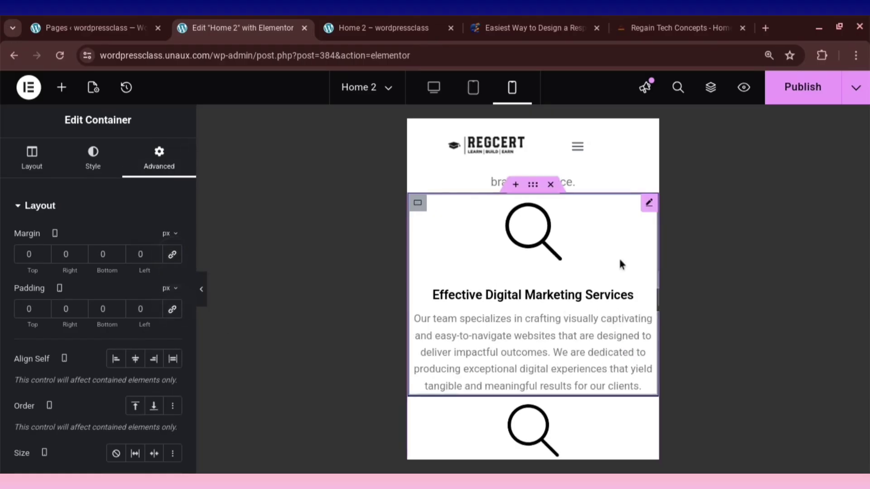
Zero the mobile margin and padding of the "Effective Digital Marketing Services" image box, except for 10 px of left and right padding.
click(610, 220)
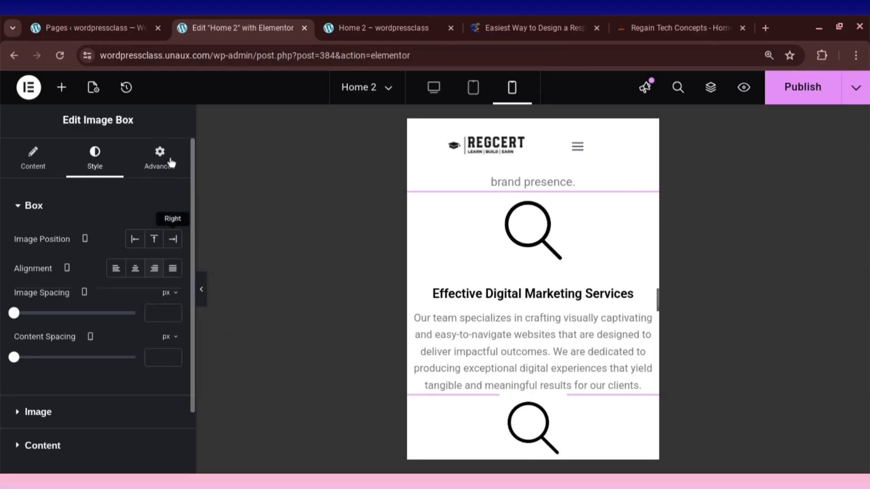
click(168, 164)
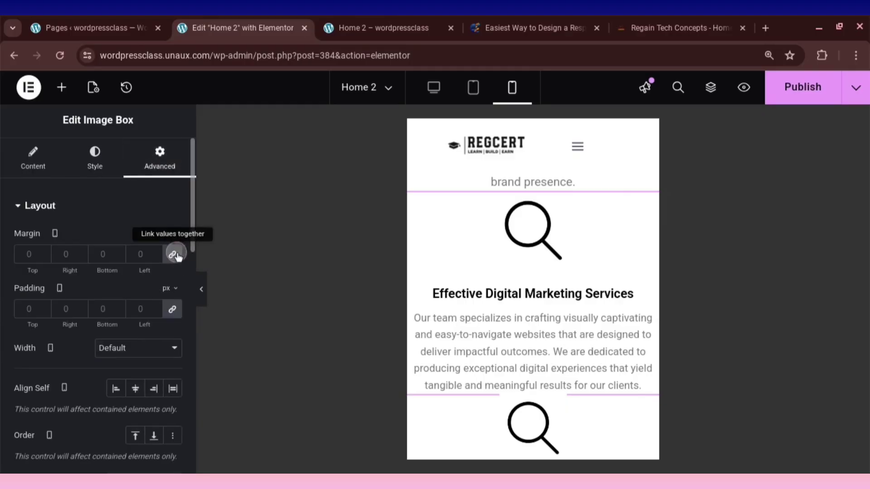
click(172, 255)
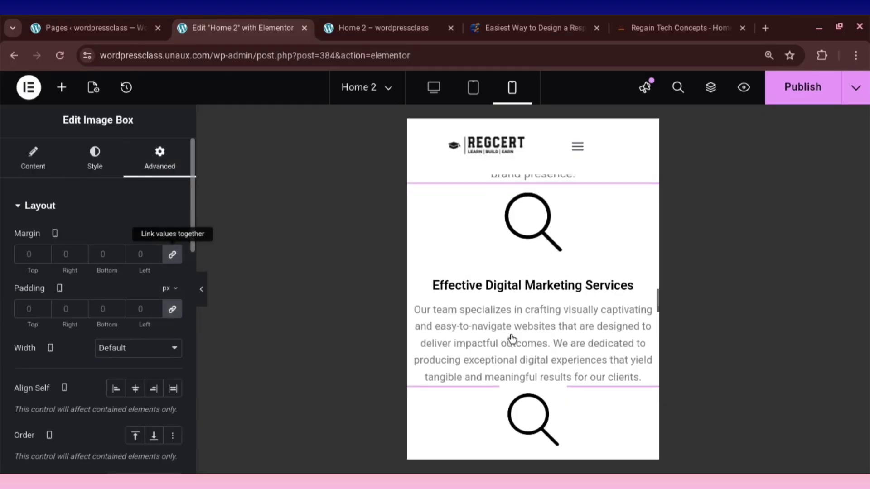
click(140, 308)
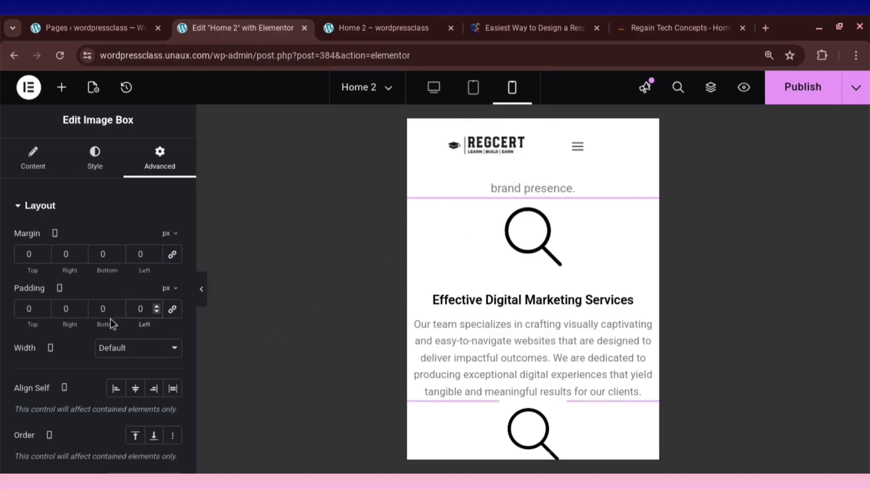
text(1)
click(68, 309)
text(1)
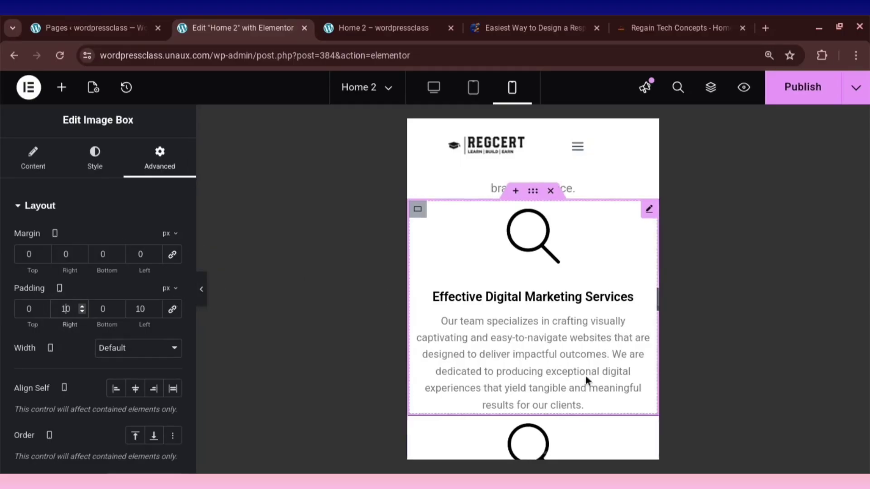
Set the left and right mobile margins of the "Effective Digital Marketing Services" image box to 10 px each.
click(63, 255)
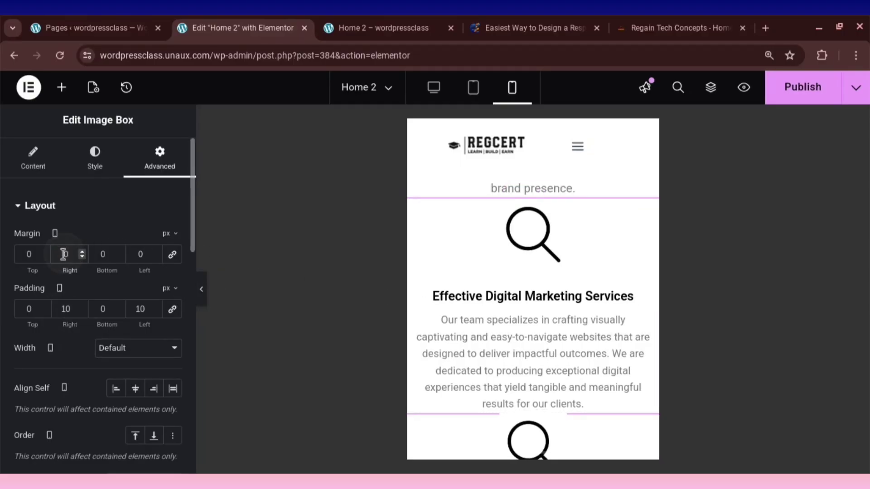
text(1)
click(135, 254)
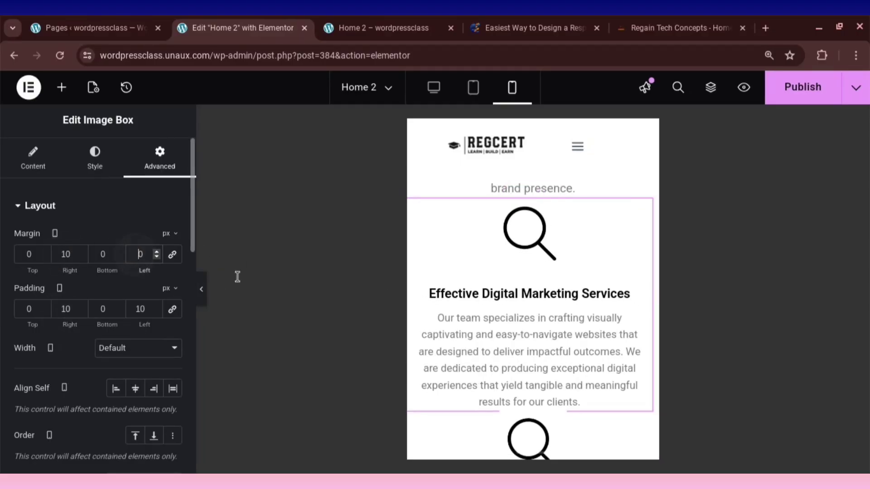
text(1)
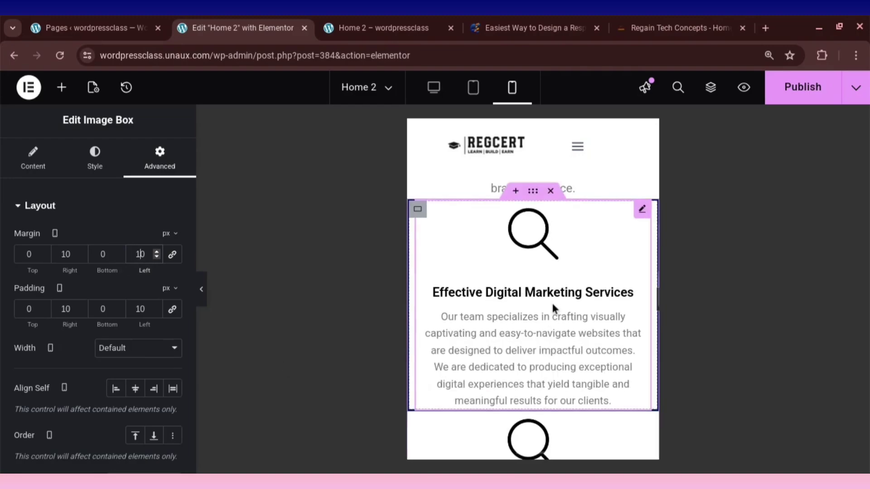
Give the inner container around the "Effective Digital Marketing Services" image box left and right mobile margins of 10 px each.
click(423, 216)
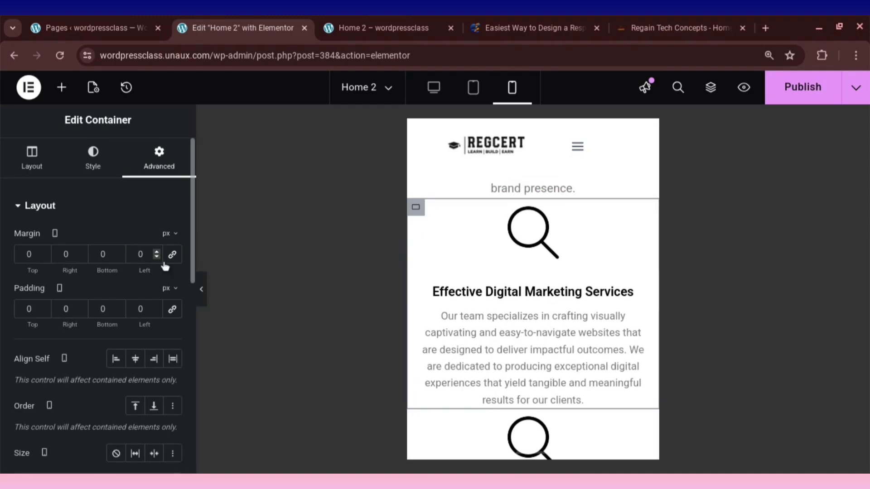
click(136, 252)
text(1)
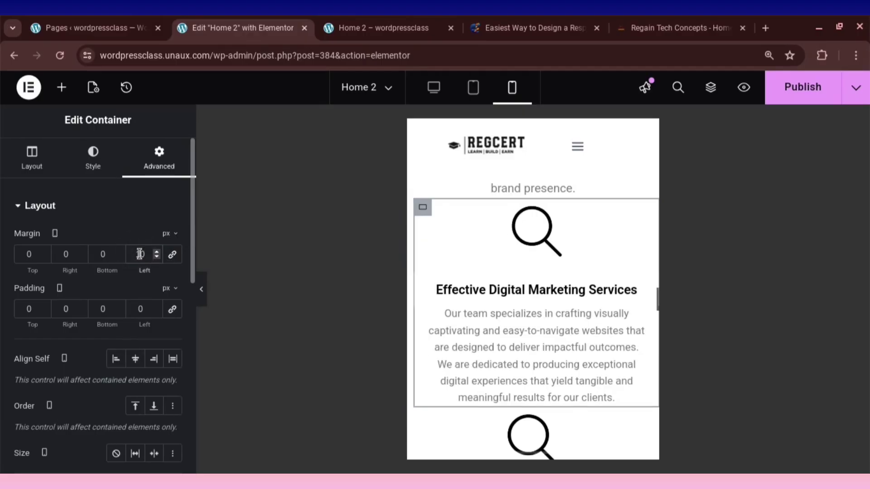
click(63, 254)
text(1)
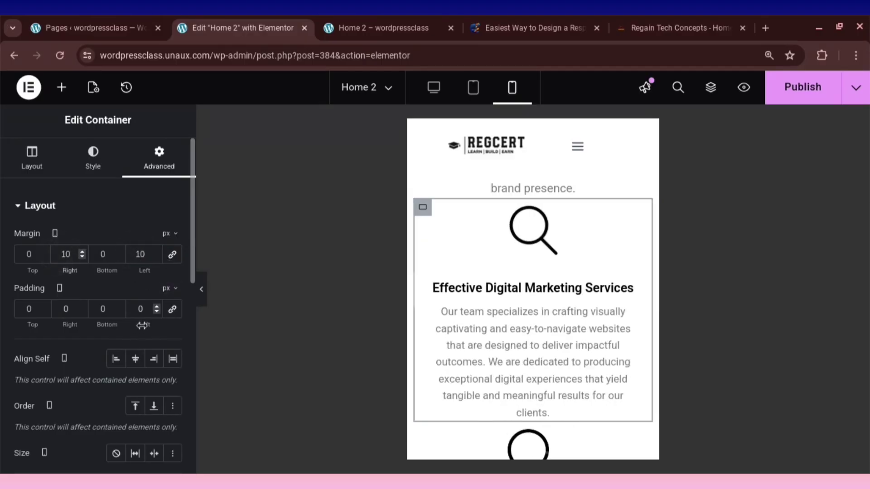
Set the inner container's left mobile padding to 10 px, try 10 px on its right side, and return the right padding to 0.
text(1)
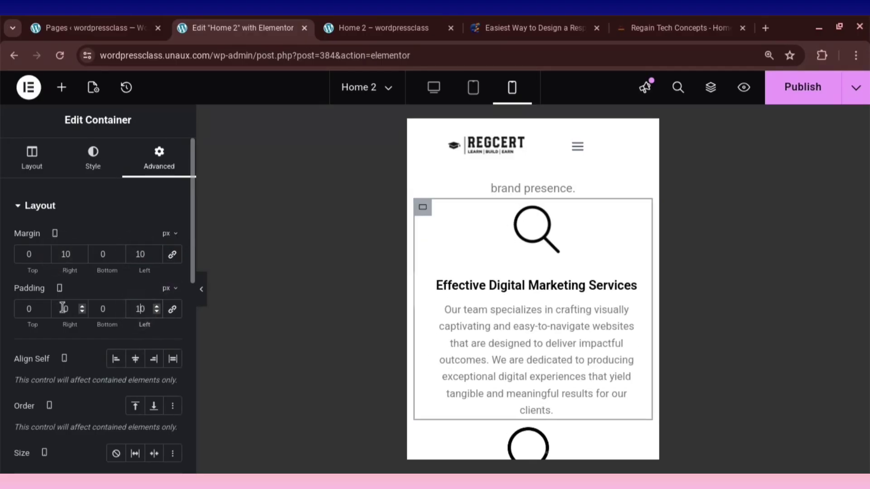
click(63, 308)
text(1)
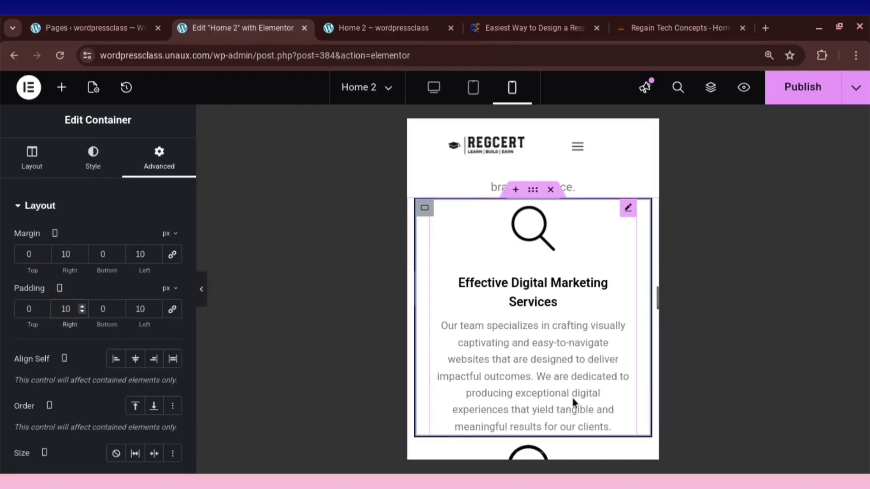
key(BackSpace)
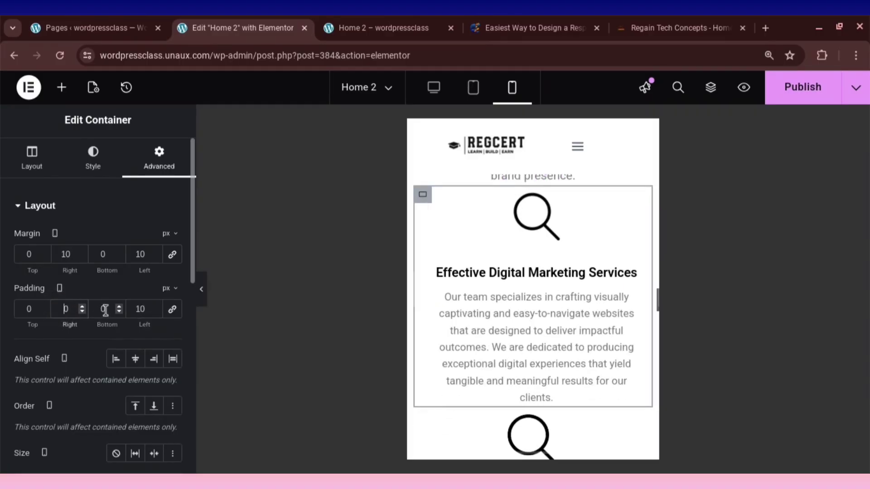
Publish the page and set the bottom mobile padding of the "Exceptional Design Solutions for Your Business" image box to 10 px.
click(808, 95)
click(555, 200)
scroll(493, 349, down, 10)
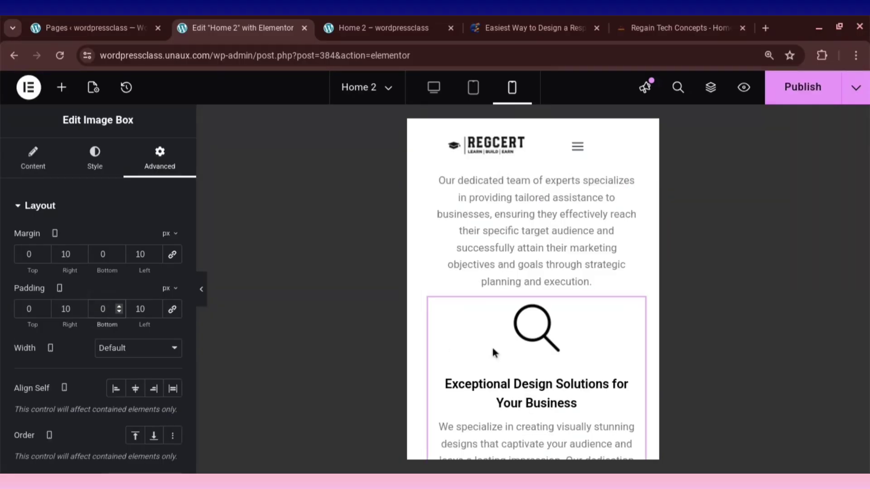
scroll(585, 223, up, 1)
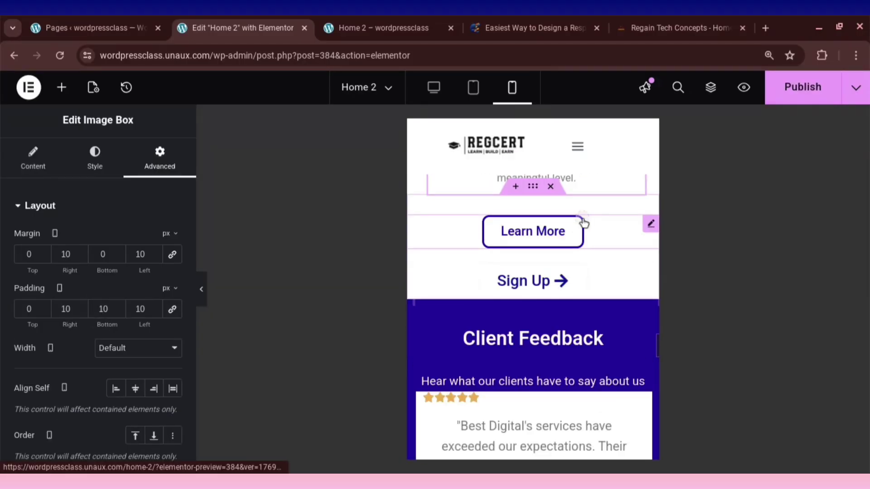
Set the mobile margin and padding of the Learn More and Sign Up buttons to 0 on all sides.
click(172, 254)
click(172, 310)
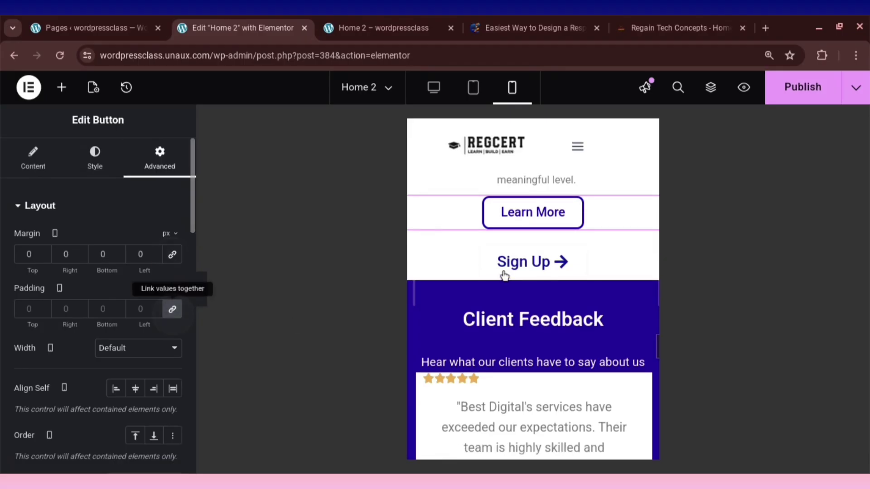
scroll(503, 276, up, 3)
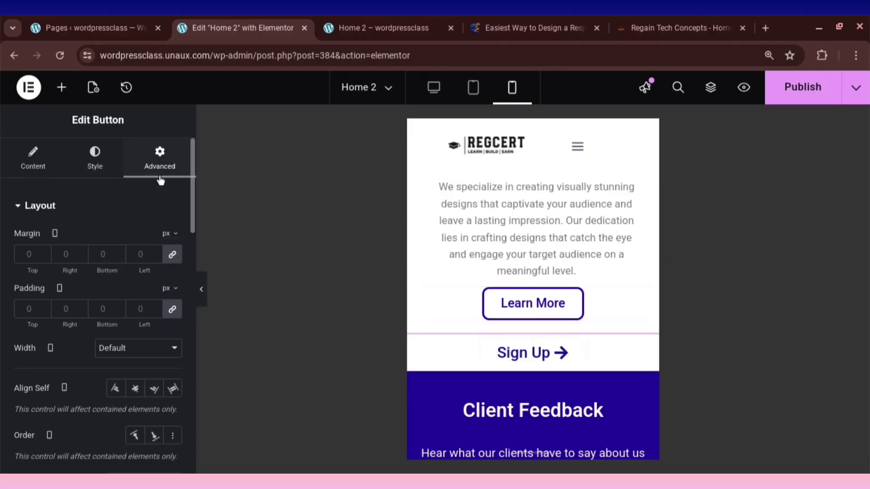
click(171, 254)
click(173, 309)
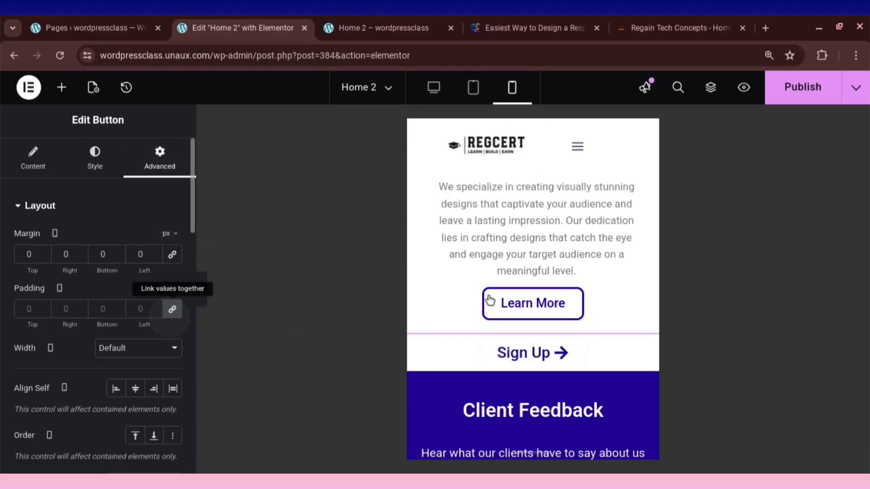
click(172, 310)
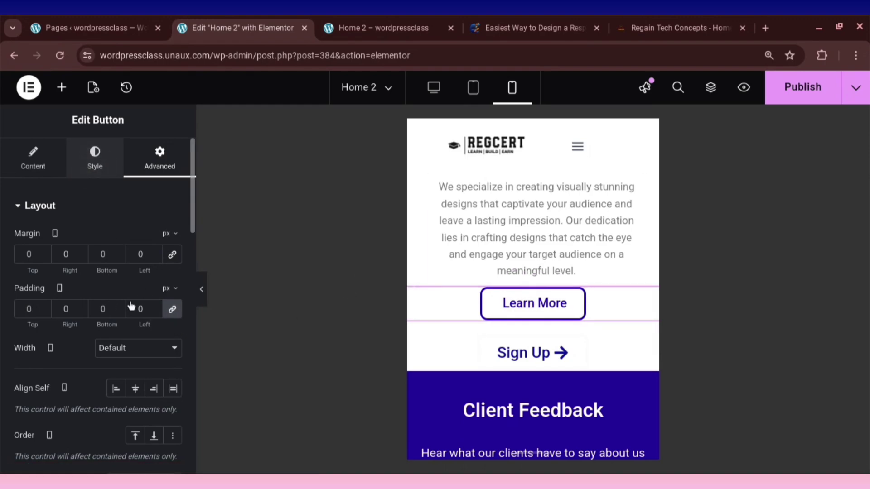
Set the Learn More button's mobile text size to 15 px.
click(90, 166)
click(173, 269)
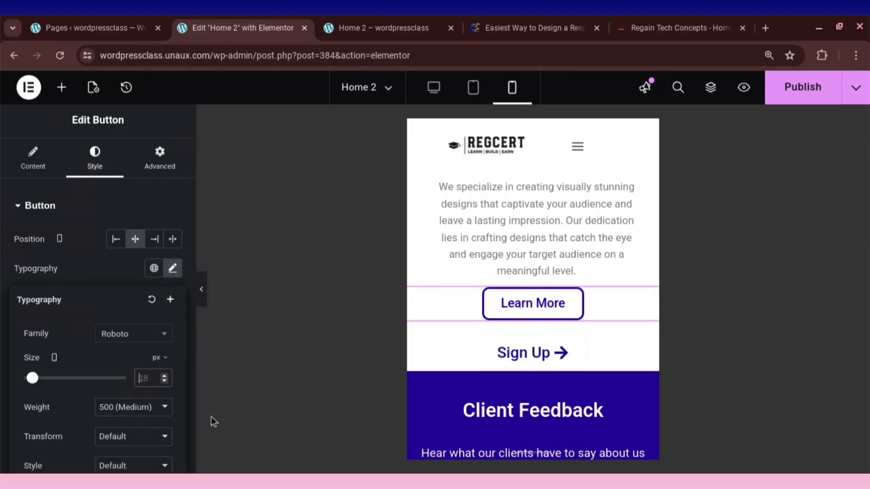
text(15)
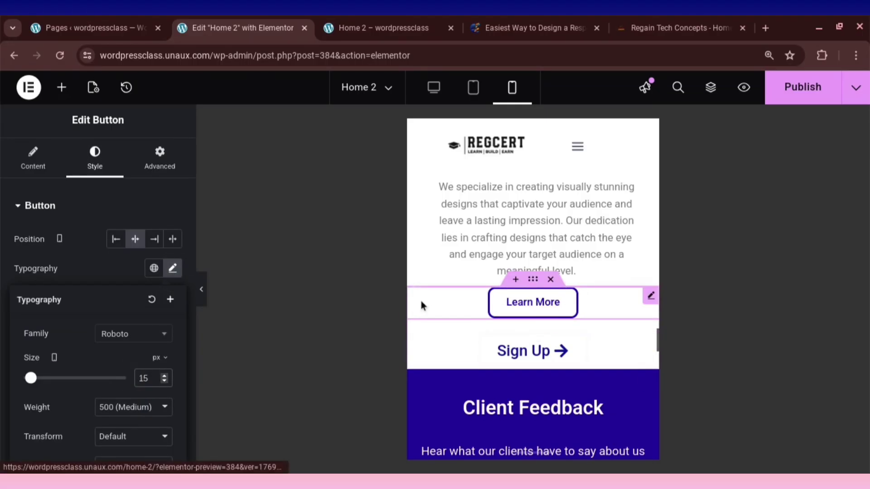
Try linked mobile padding of 30, 20 and 10 px around the Learn More button and settle on 15 px for all sides.
click(160, 156)
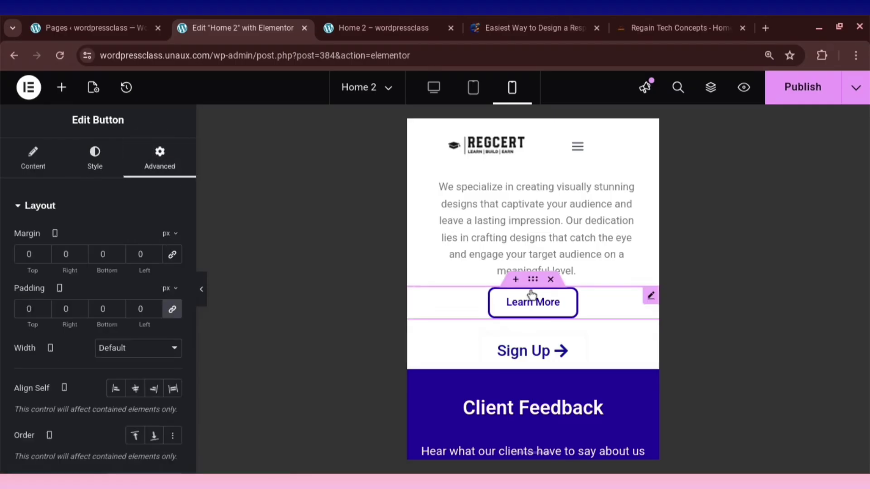
click(99, 309)
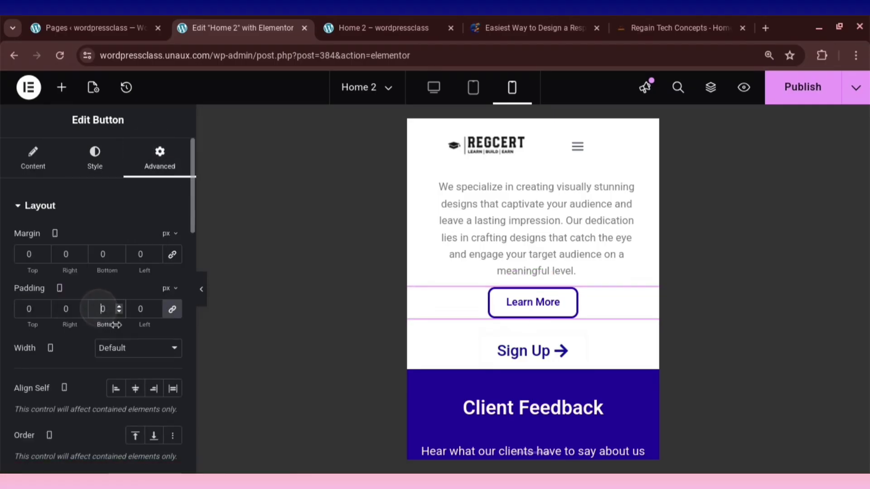
text(3)
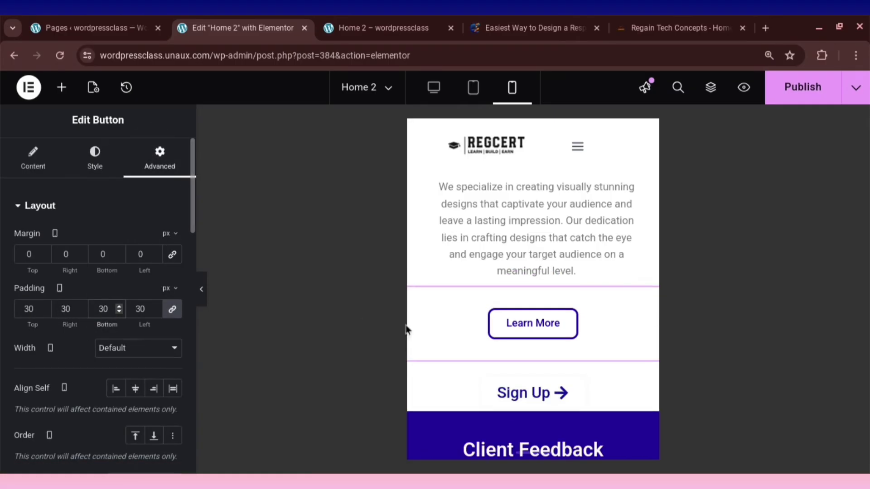
key(BackSpace)
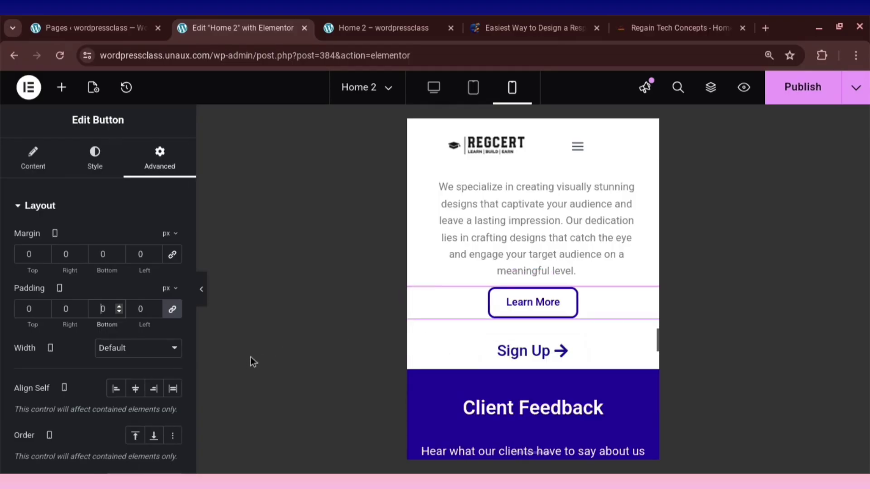
text(2)
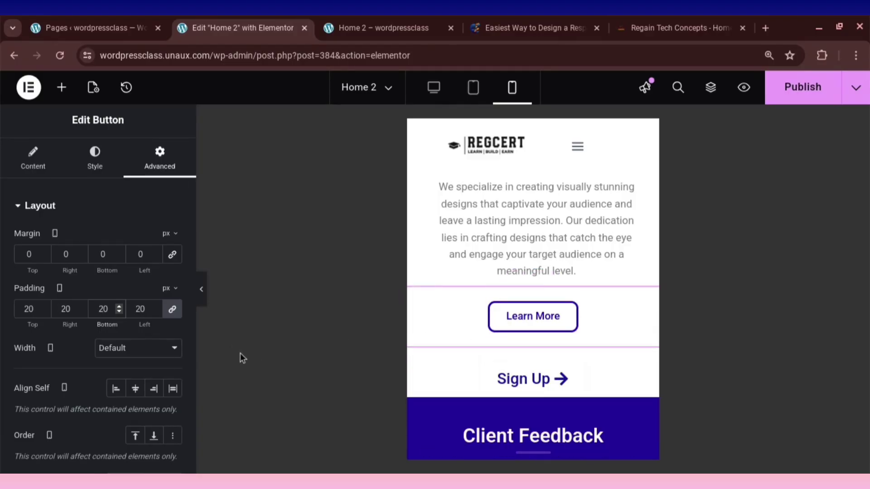
key(BackSpace)
text(1)
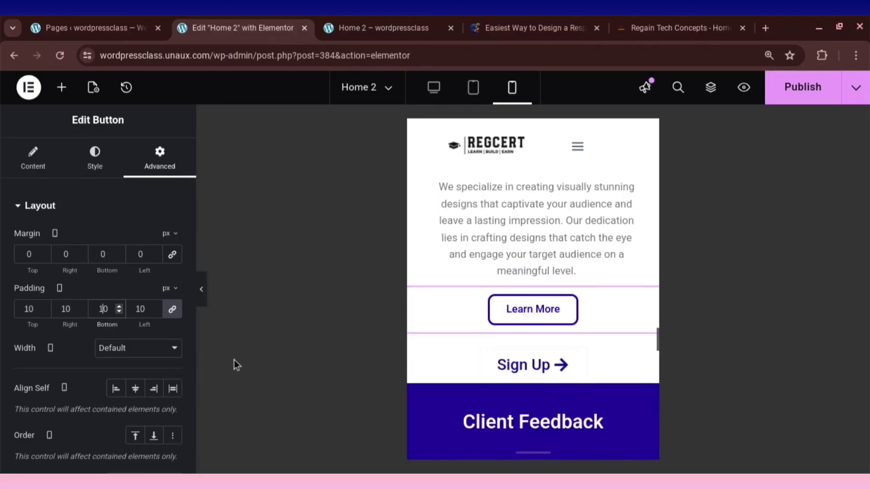
key(BackSpace)
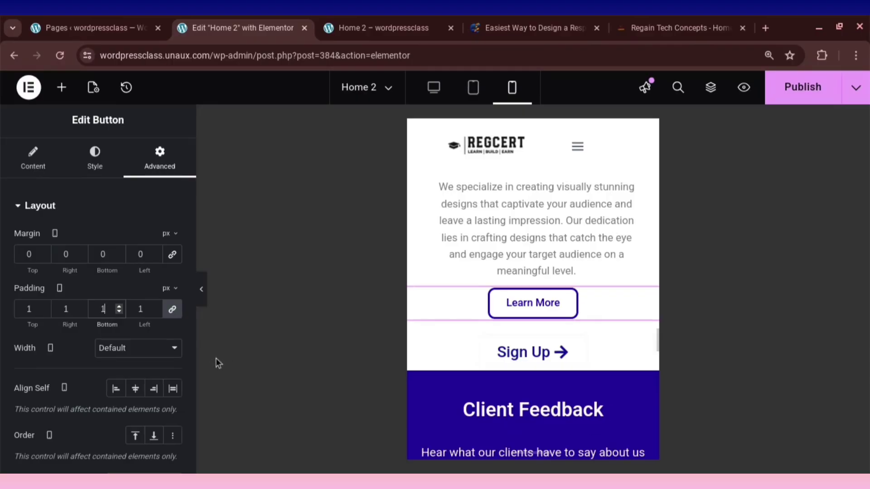
text(5)
scroll(560, 381, down, 1)
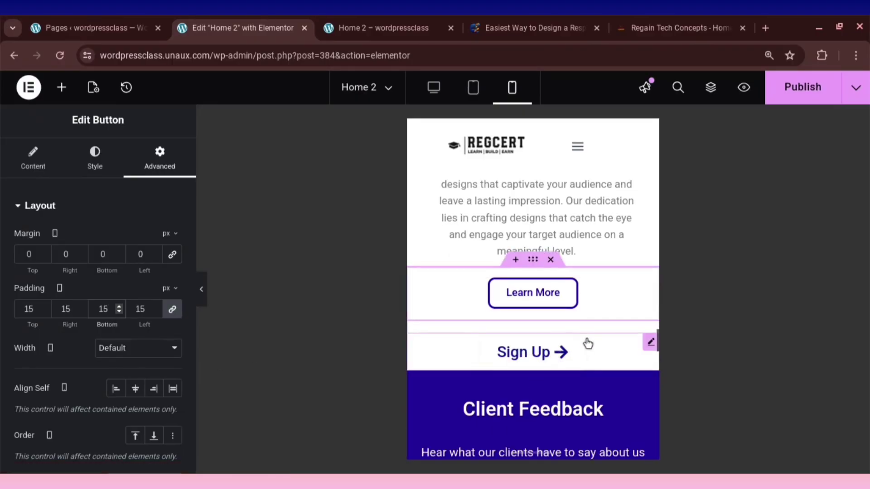
Set the Sign Up button's bottom mobile padding to 15 px after trying 10 px.
click(649, 344)
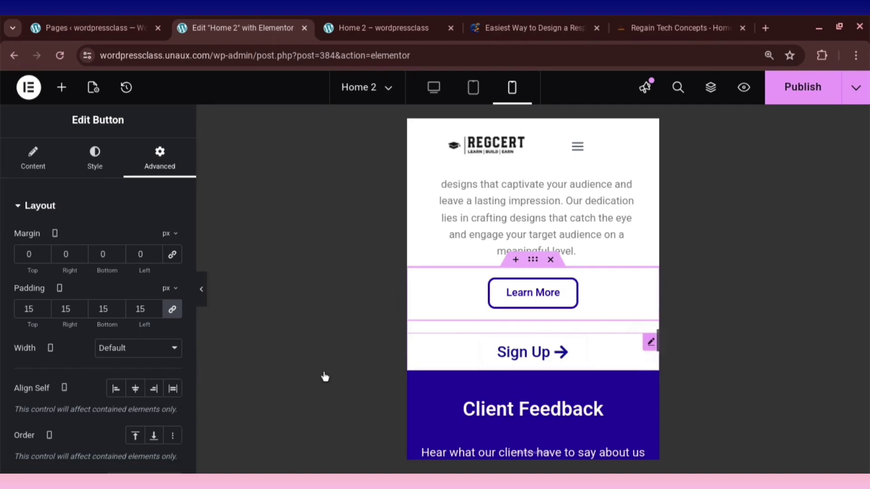
click(98, 309)
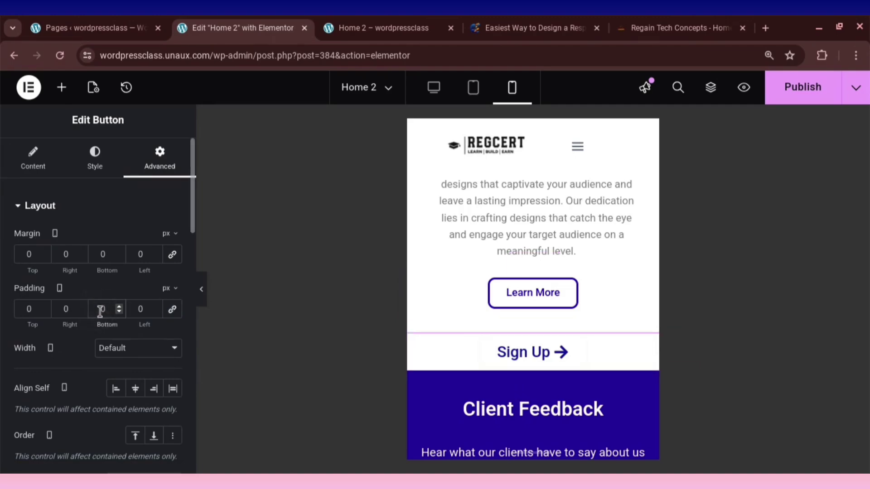
text(1)
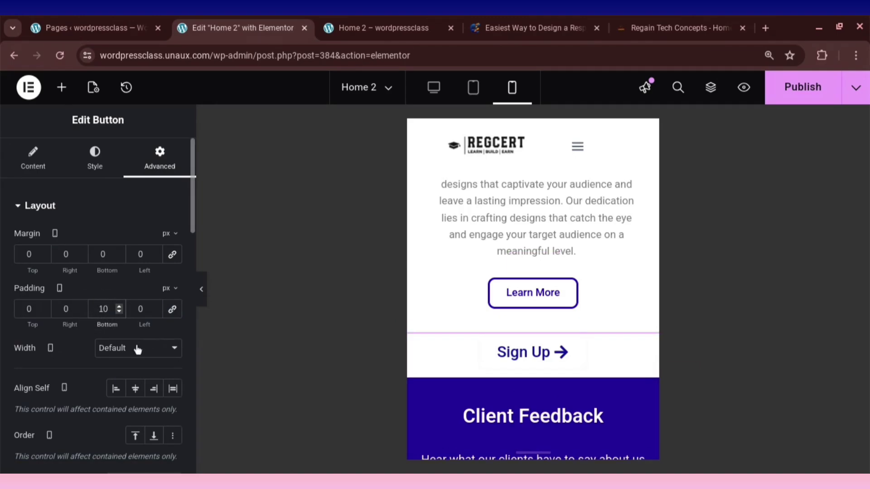
key(Delete)
text(5)
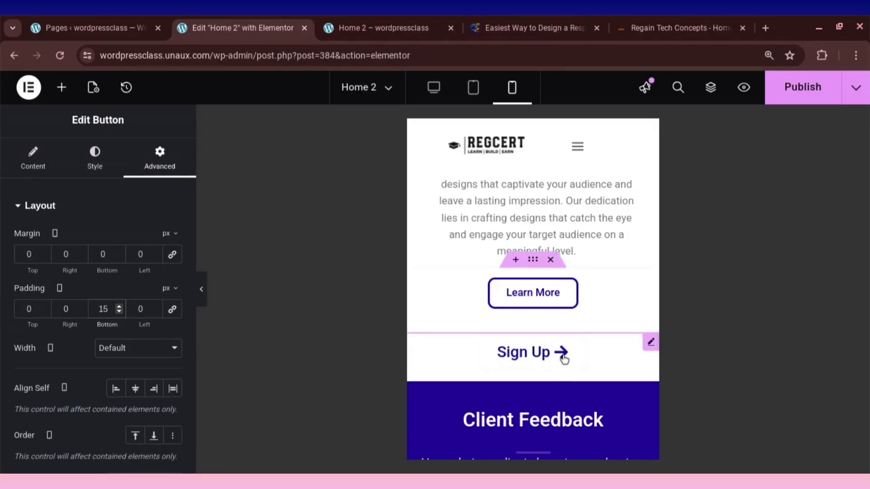
Set the mobile margin and padding of the Client Feedback heading to 0 on all sides.
scroll(543, 382, down, 2)
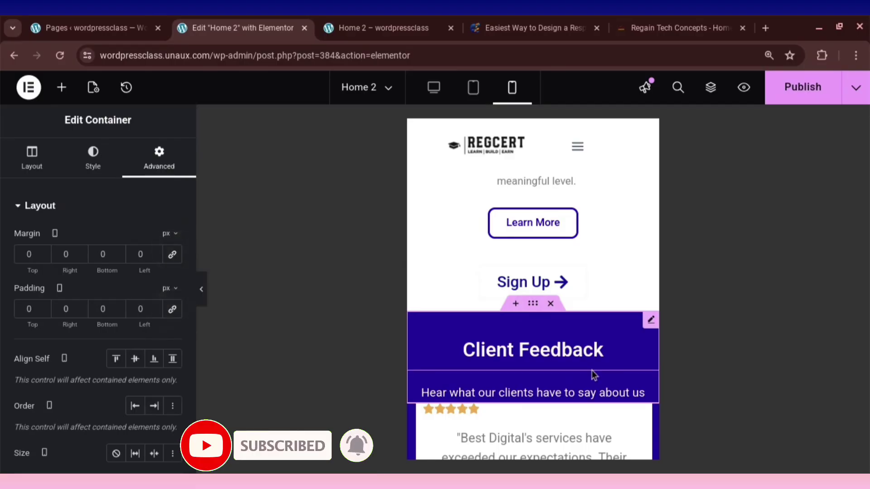
scroll(593, 375, down, 1)
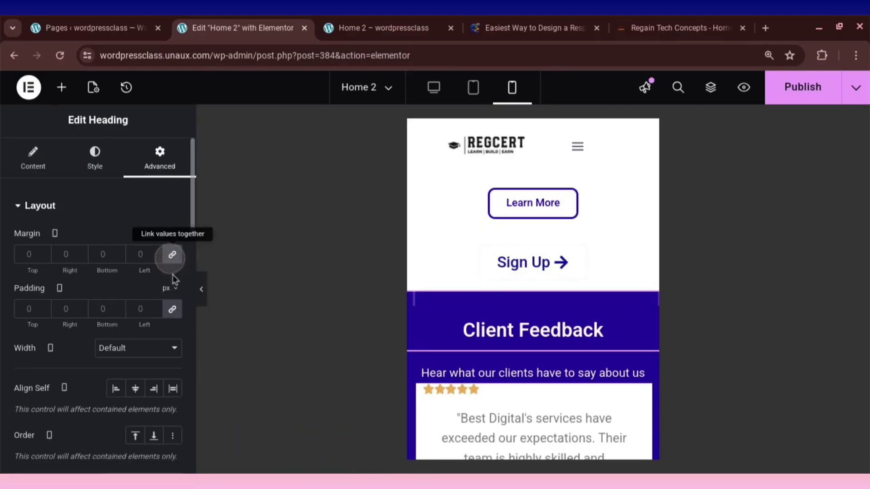
click(171, 259)
click(176, 318)
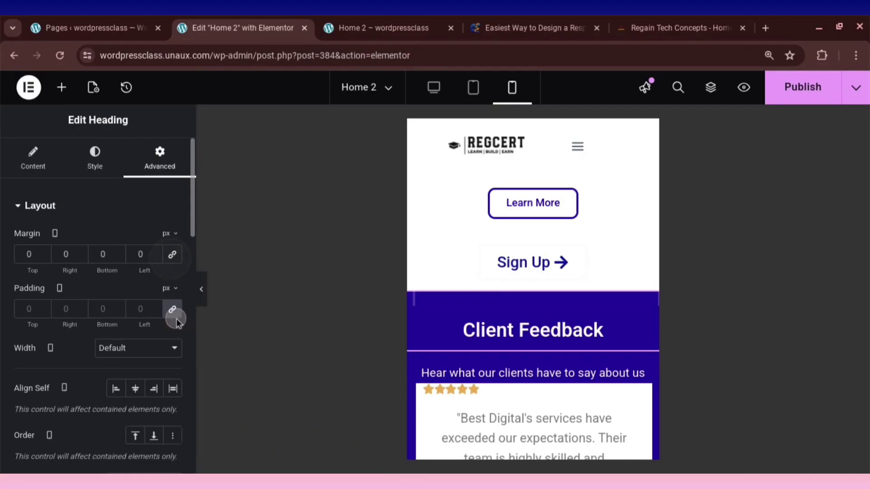
click(172, 306)
Set the Client Feedback heading's mobile text size to 18 px after trying 15 px.
click(96, 168)
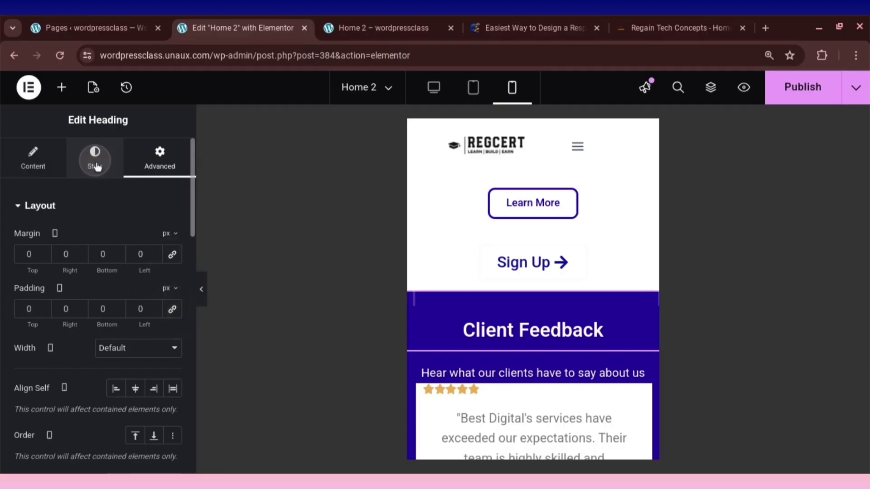
click(173, 279)
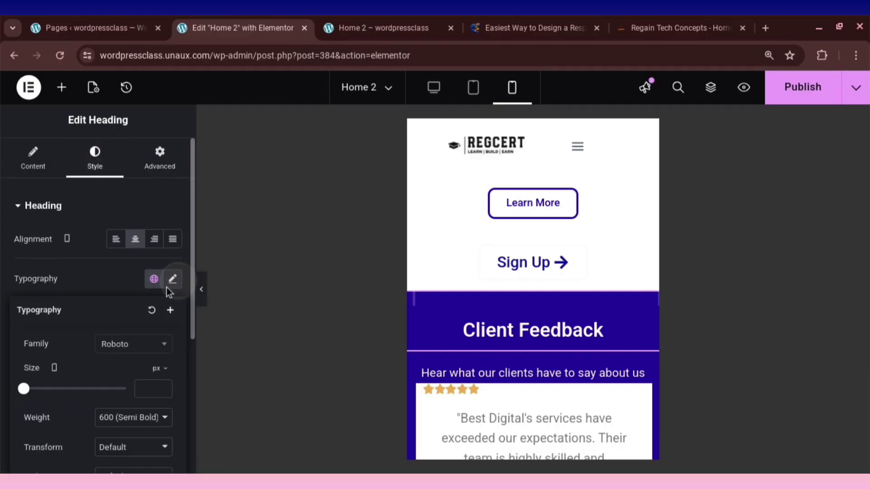
click(154, 389)
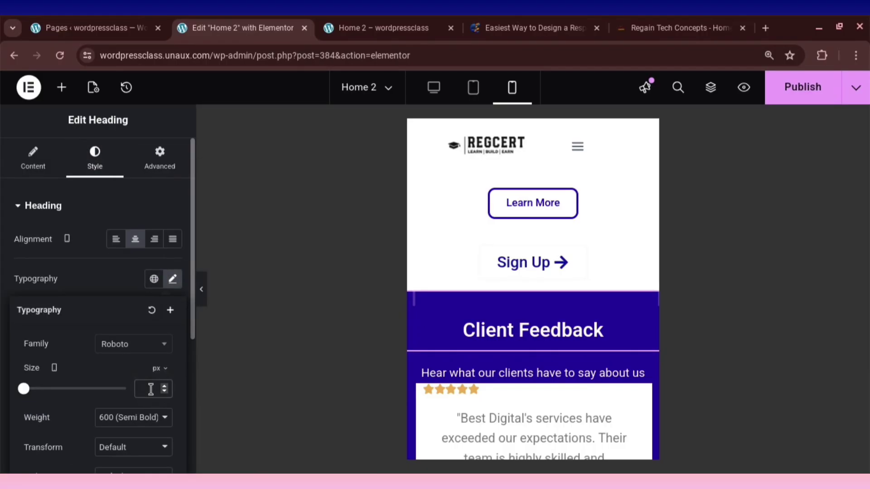
text(15)
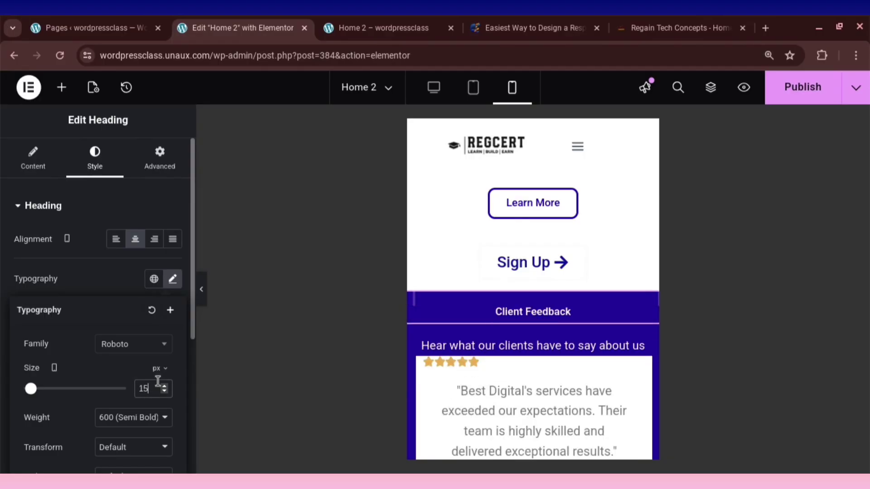
key(BackSpace)
text(8)
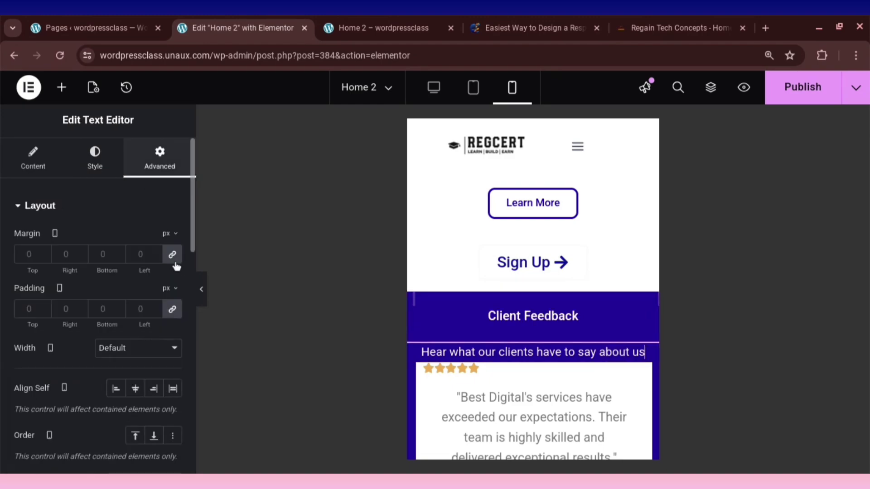
Give the "Hear what our clients have to say about us" text 10 px left and right mobile margin and padding, with 0 for top and bottom.
click(172, 256)
click(172, 309)
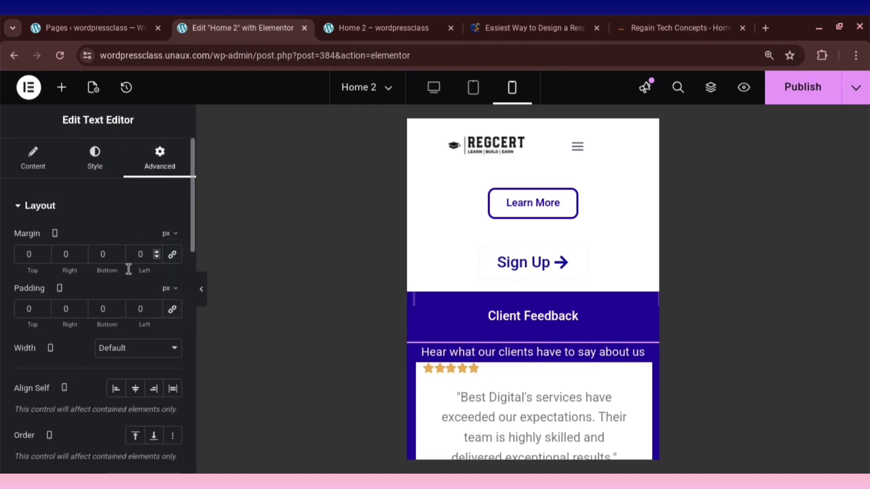
text(10)
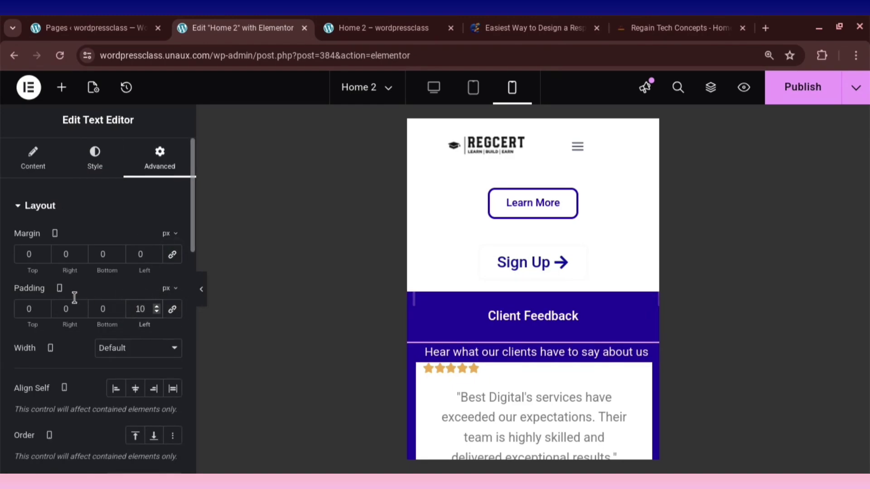
click(62, 309)
text(10)
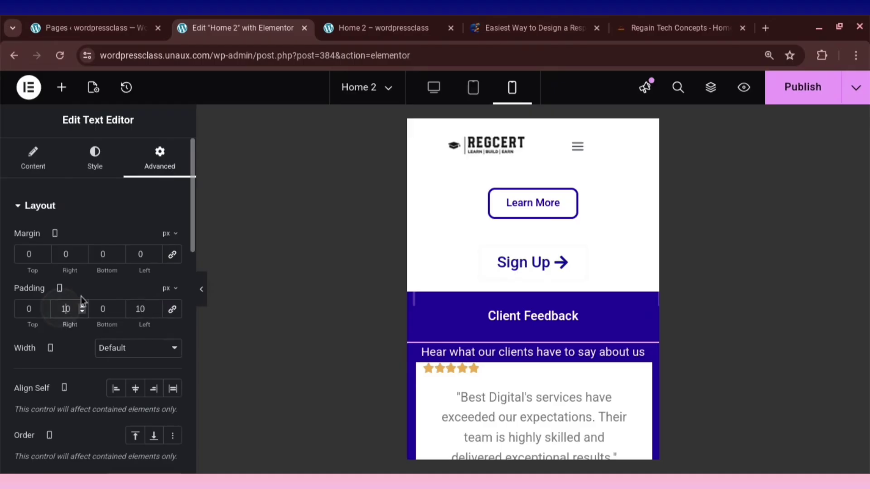
click(66, 254)
text(10)
click(134, 254)
text(10)
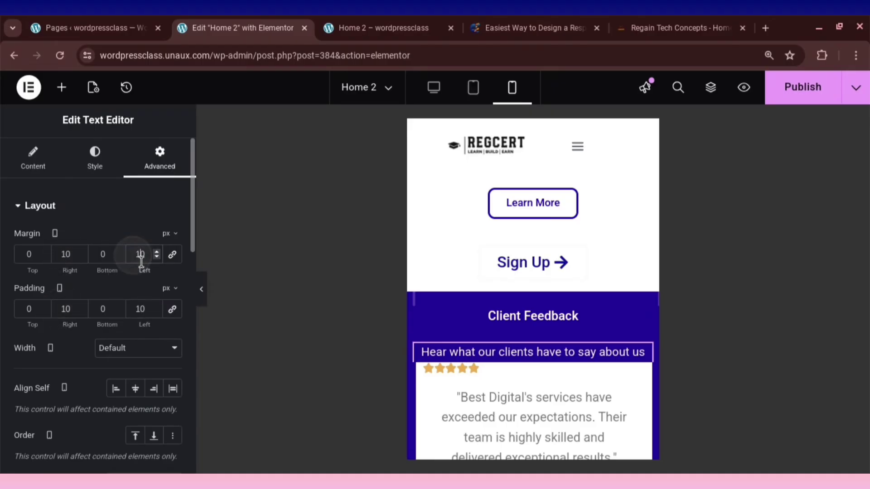
Try 20 px bottom mobile padding under the "Hear what our clients have to say about us" text and settle on 30 px.
scroll(518, 348, down, 1)
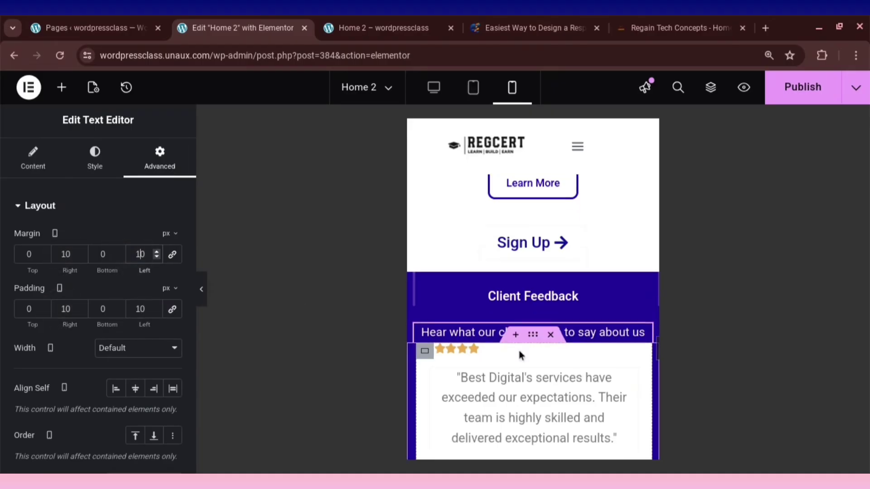
click(100, 309)
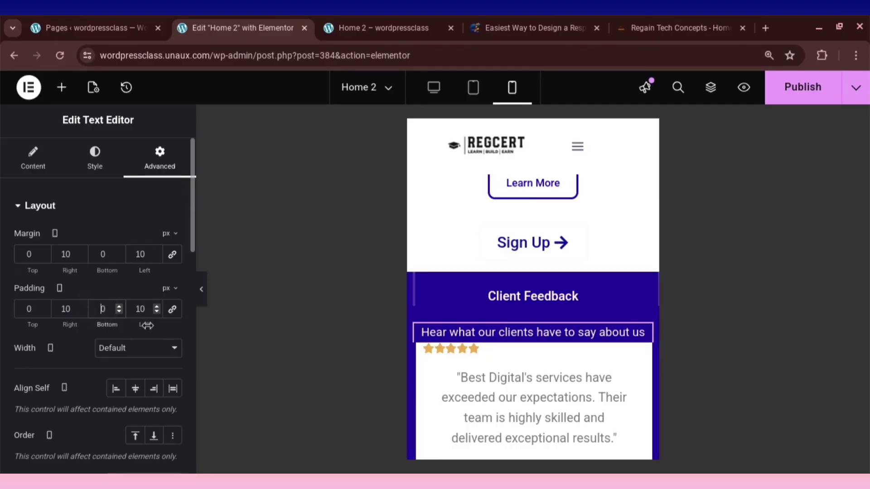
text(2)
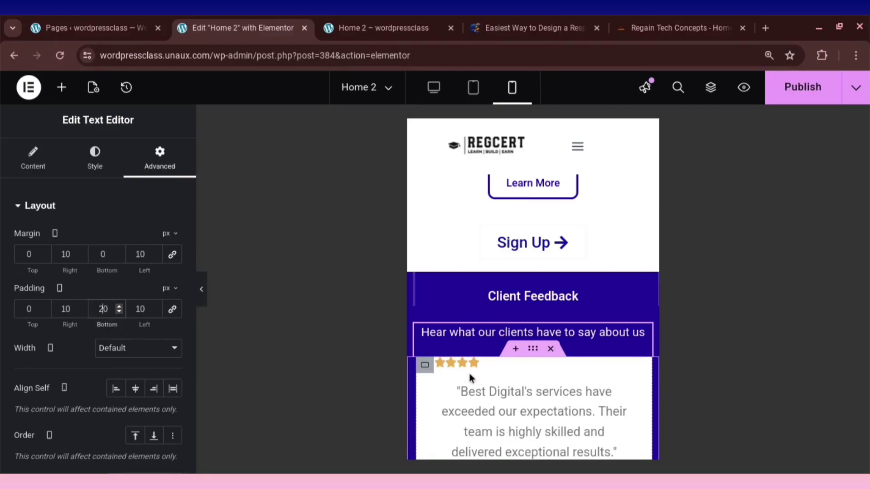
key(BackSpace)
text(3)
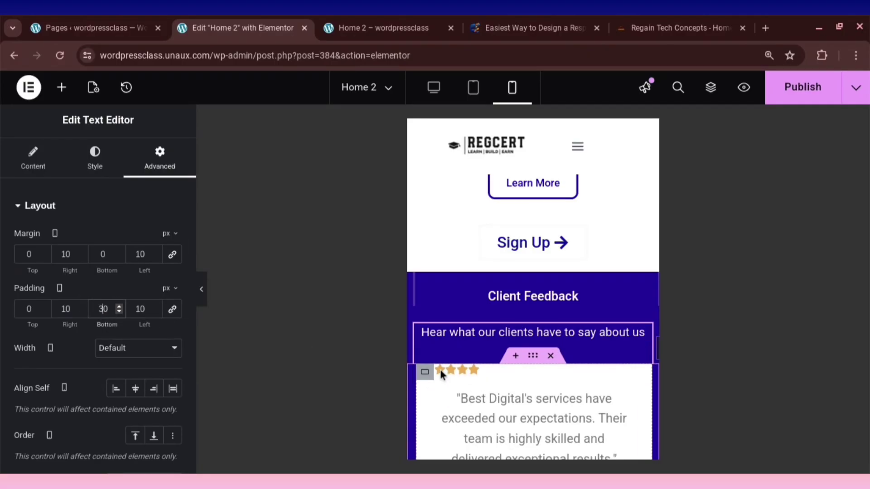
Set the mobile margin and padding of the outer container holding the testimonials to 0 on all sides.
scroll(501, 333, down, 3)
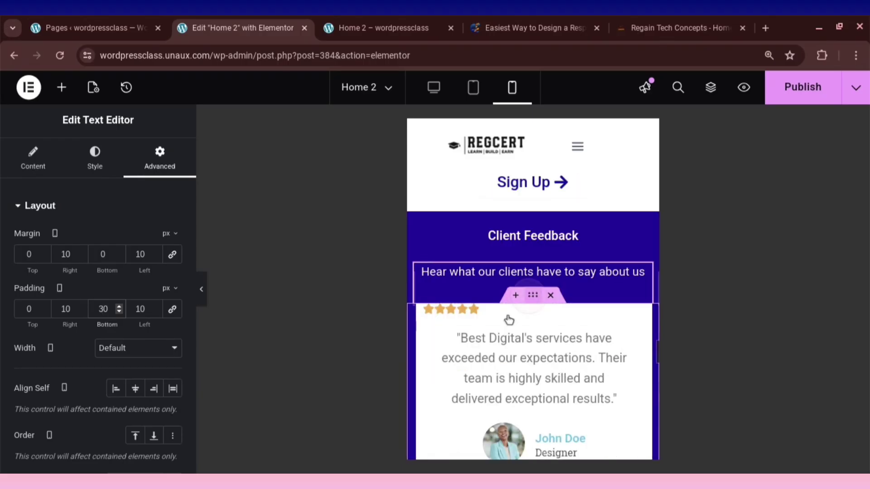
click(173, 254)
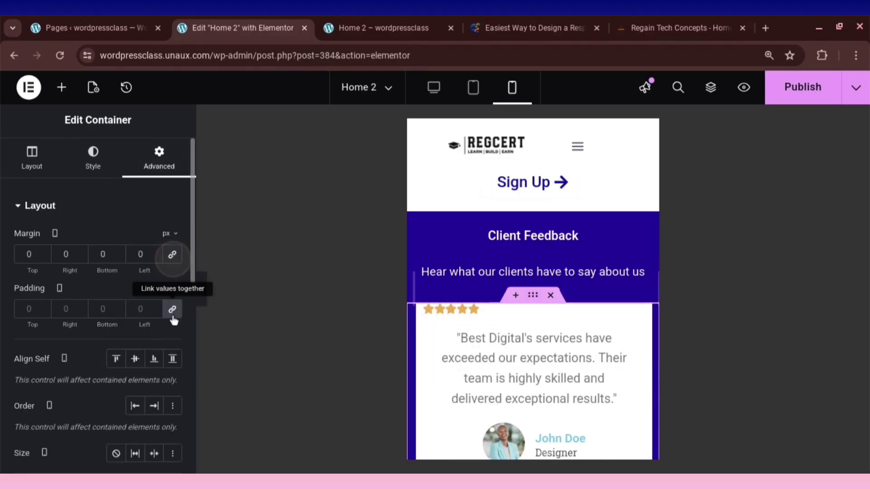
click(172, 309)
Reset the first testimonial card's mobile margin and padding to 0 on all sides.
scroll(543, 365, down, 1)
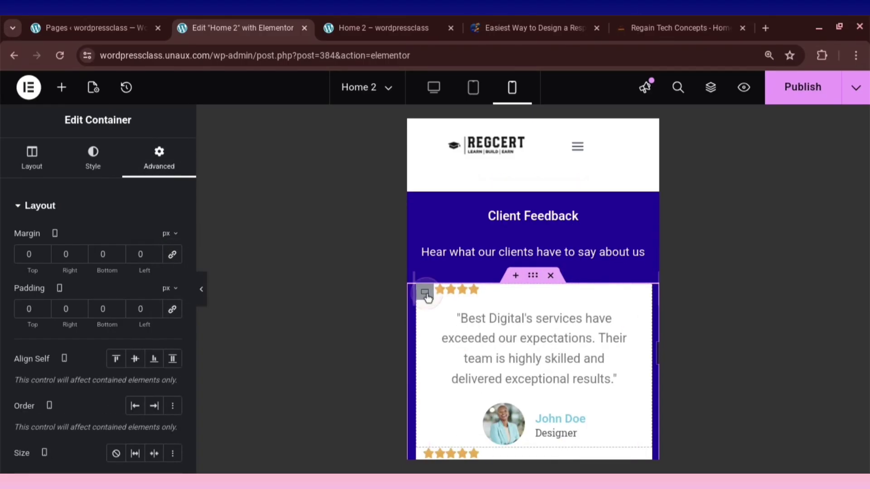
click(426, 296)
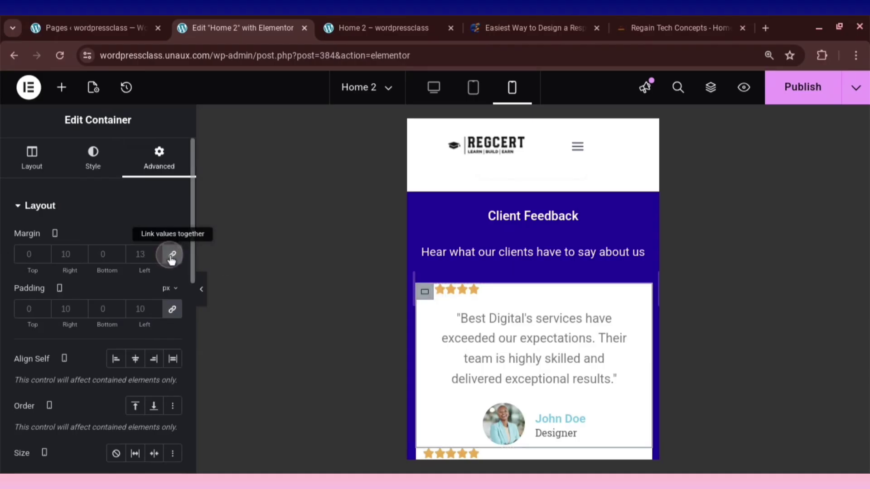
click(172, 254)
click(172, 309)
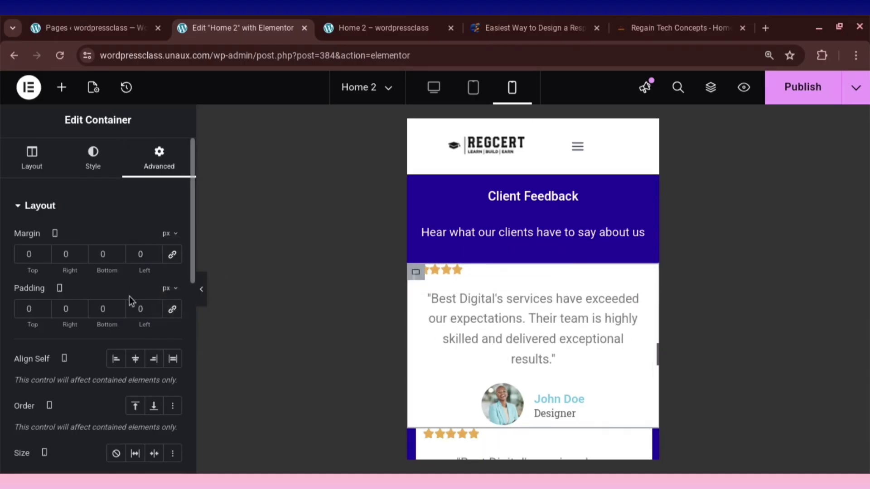
Set the first testimonial card's left and right mobile padding and margin to 20 px.
click(136, 309)
text(20)
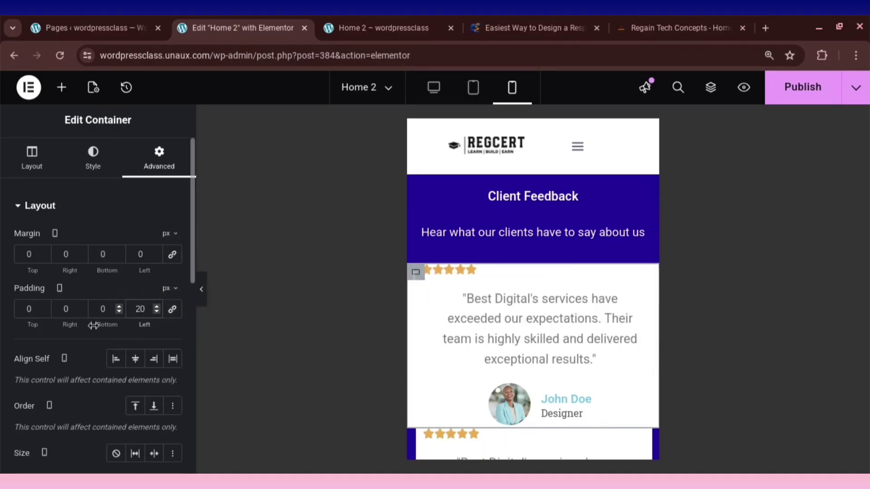
click(66, 310)
text(20)
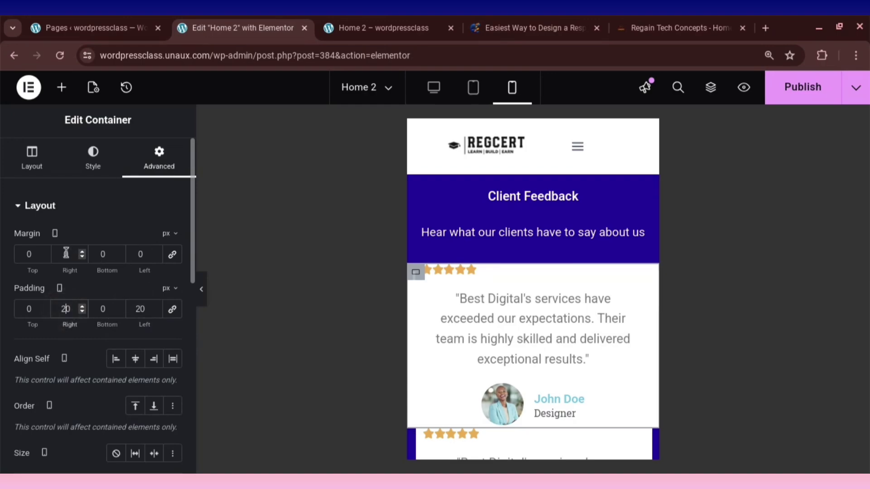
click(66, 254)
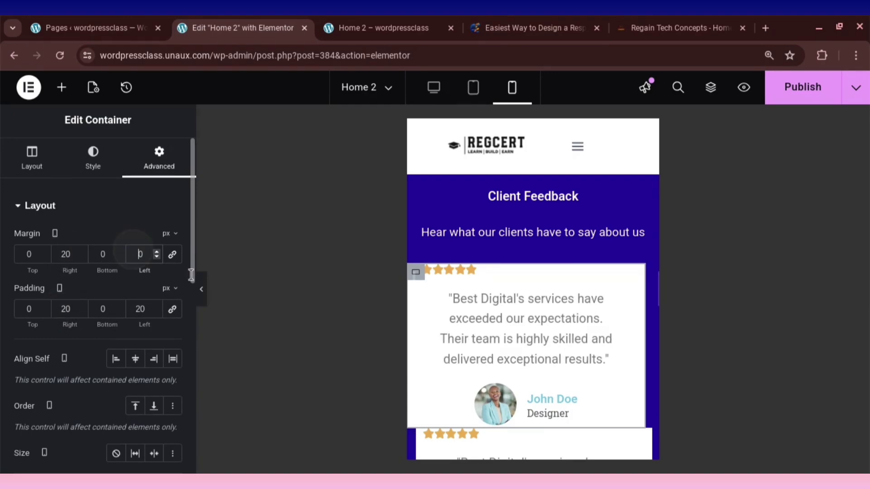
scroll(542, 324, down, 1)
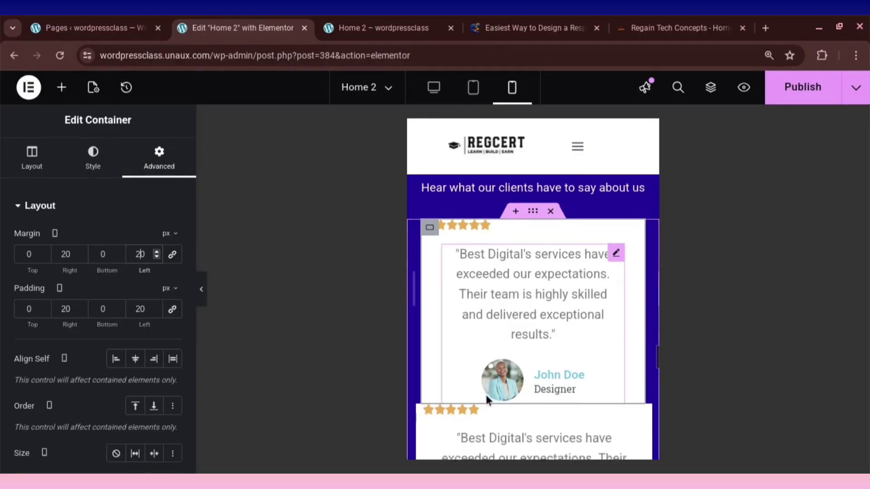
Try 20 px of bottom and top mobile padding in turn on the first testimonial card, reverting each to 0.
scroll(534, 317, down, 1)
click(99, 310)
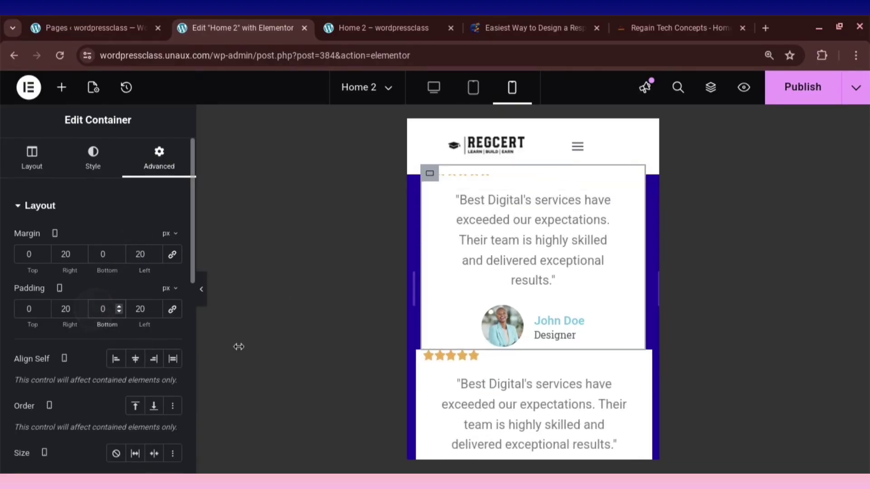
text(20)
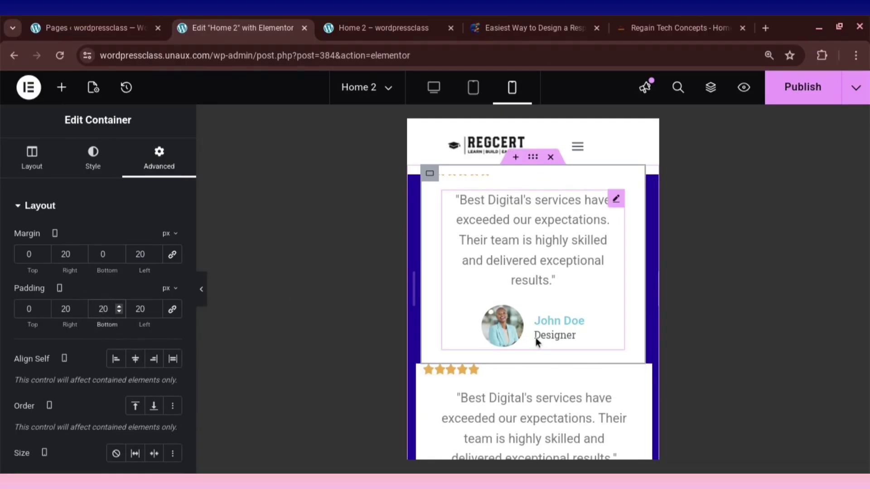
key(ctrl+z)
click(25, 309)
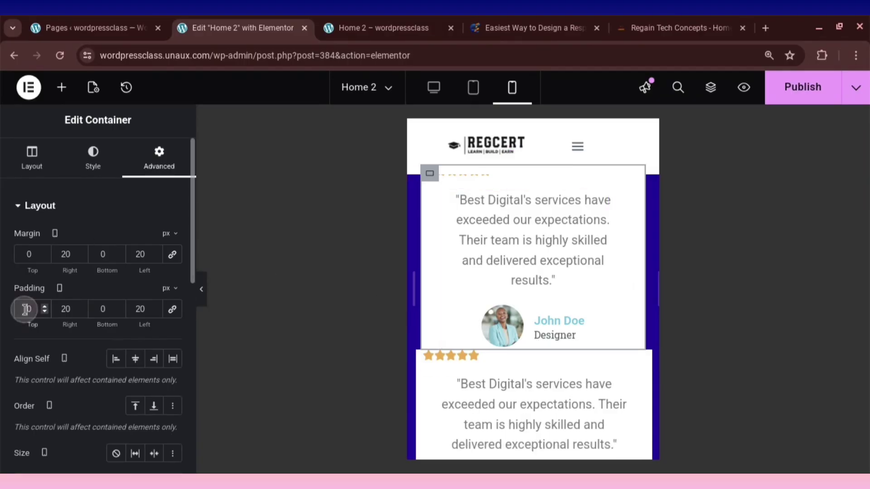
text(20)
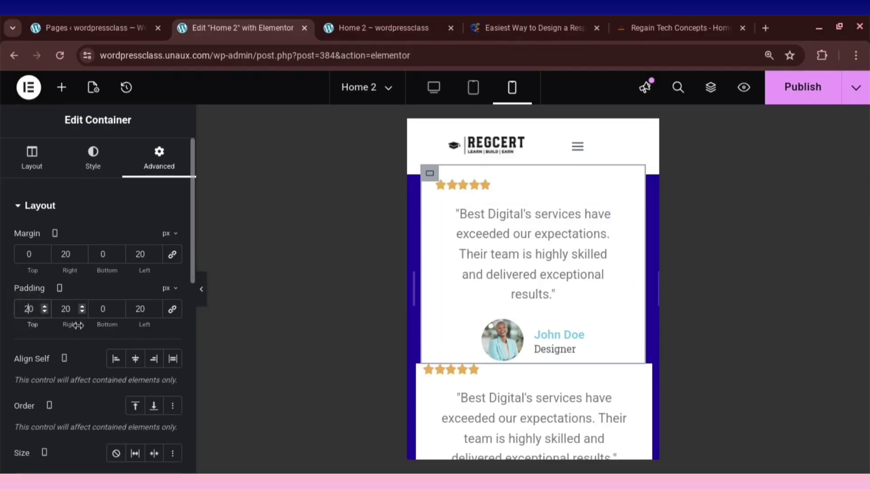
key(BackSpace)
Set the first testimonial card's top mobile margin to 20 px and check its spacing in the preview.
click(17, 261)
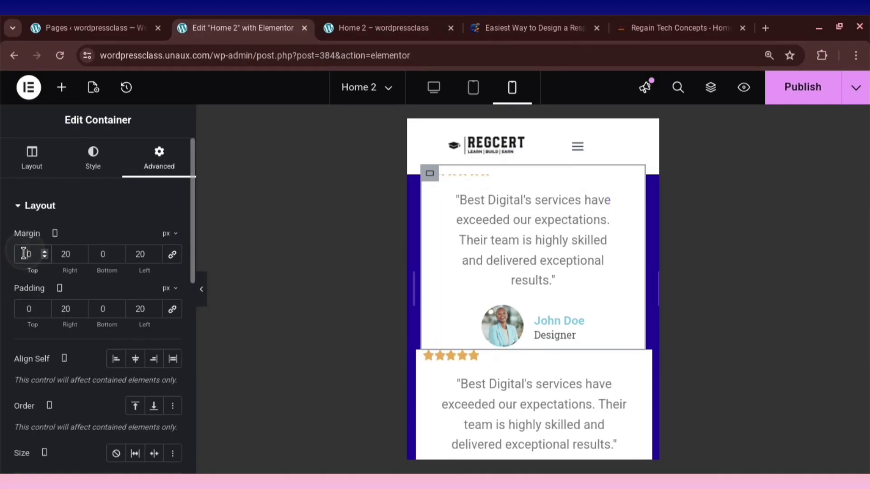
text(2)
scroll(476, 245, up, 2)
scroll(518, 274, down, 3)
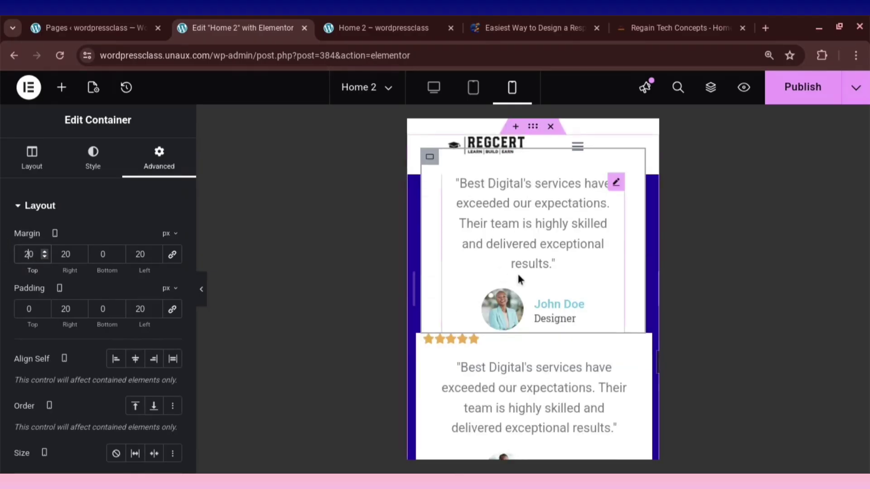
Check the spacing between the testimonial cards in the mobile preview and publish the page.
scroll(542, 281, up, 3)
scroll(546, 281, down, 1)
scroll(545, 281, down, 4)
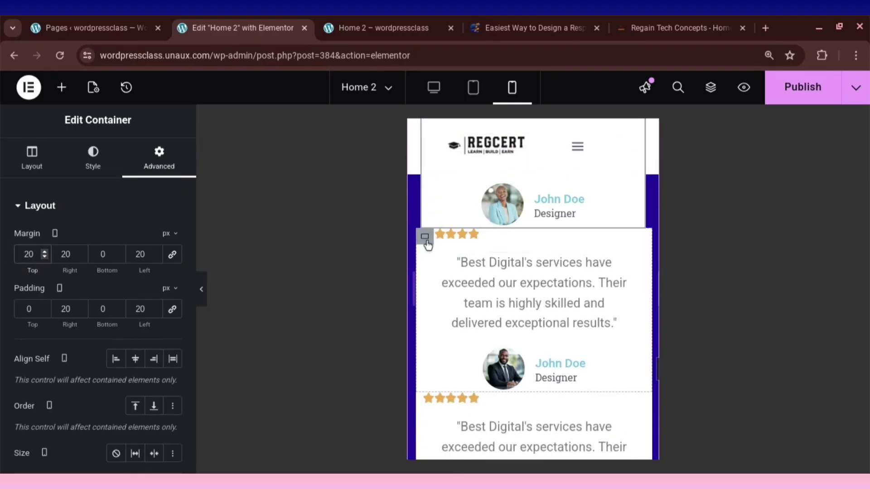
scroll(543, 281, up, 3)
click(791, 88)
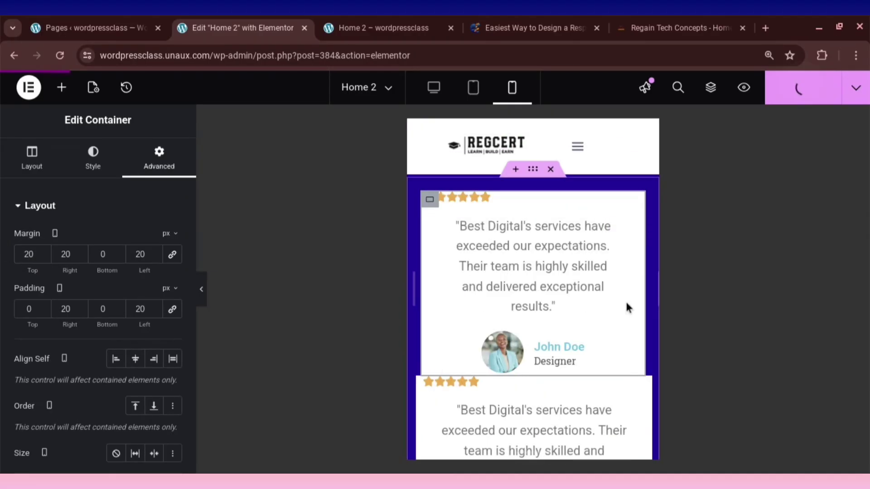
Set the last testimonial card's mobile margin to 20 px on all sides and its top, right and left padding to 20 px.
click(429, 202)
scroll(557, 330, down, 3)
scroll(560, 328, up, 6)
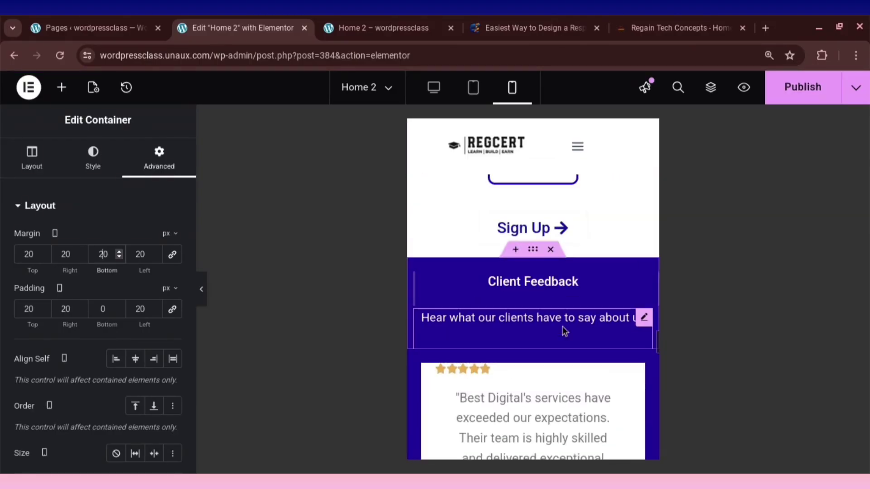
scroll(562, 330, down, 10)
scroll(558, 334, up, 5)
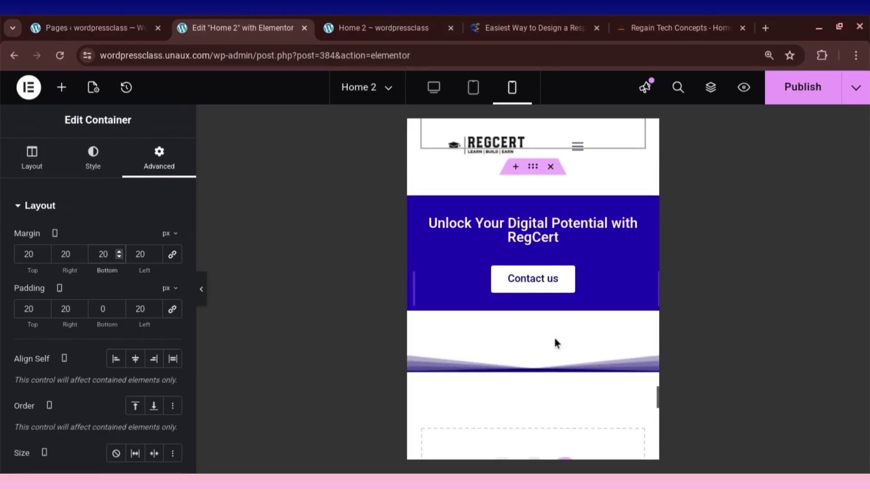
scroll(556, 343, up, 1)
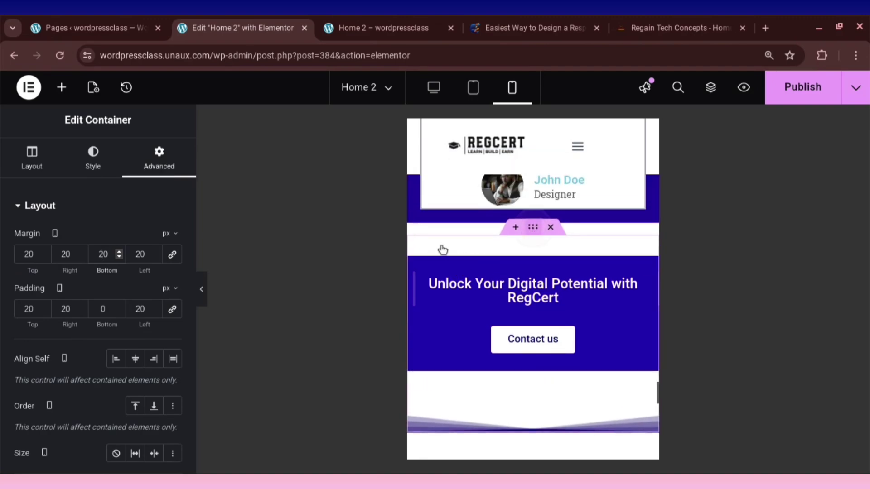
Try a 17 px mobile margin on all sides and 20 px left and right padding on the outer "Unlock Your Digital Potential" section.
click(173, 254)
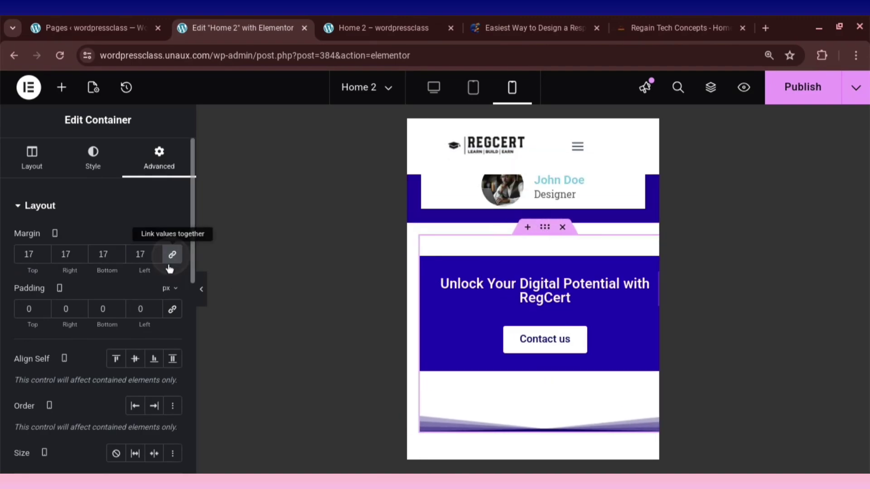
scroll(438, 309, up, 1)
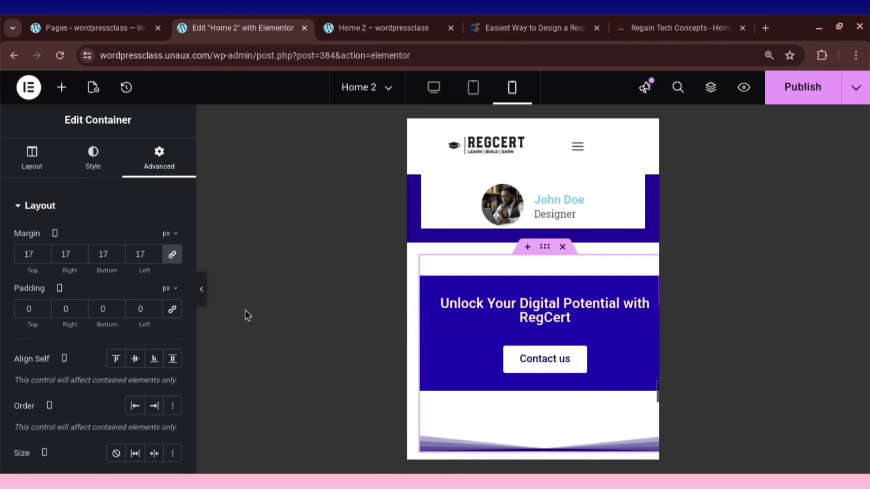
click(136, 309)
text(2)
click(63, 309)
text(20)
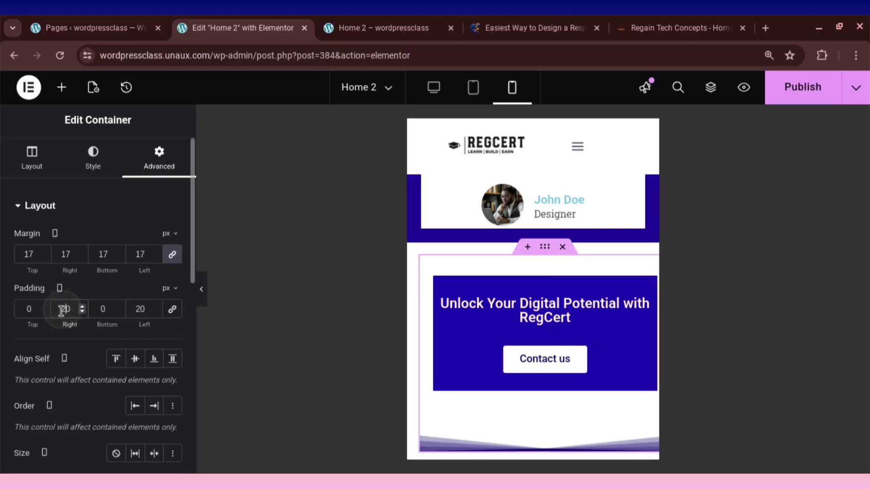
Set the outer call-to-action section's mobile padding to 0 on the left and 25 px on the right.
click(144, 312)
key(BackSpace)
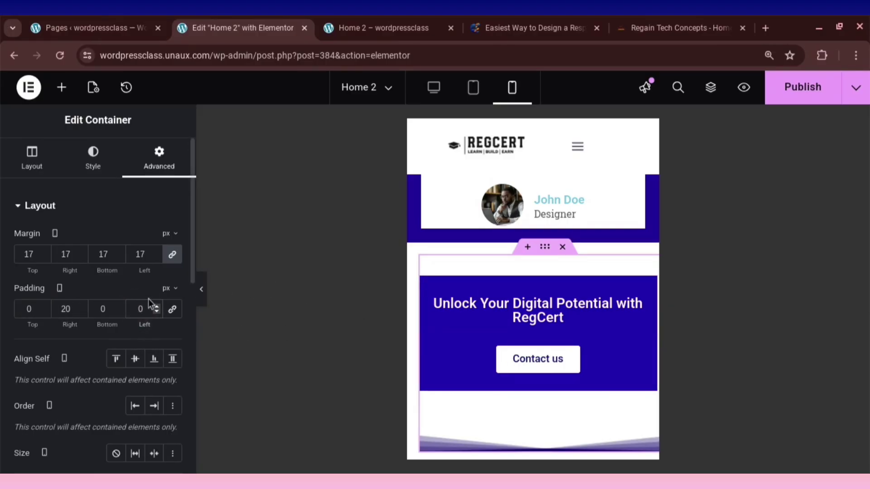
double_click(63, 310)
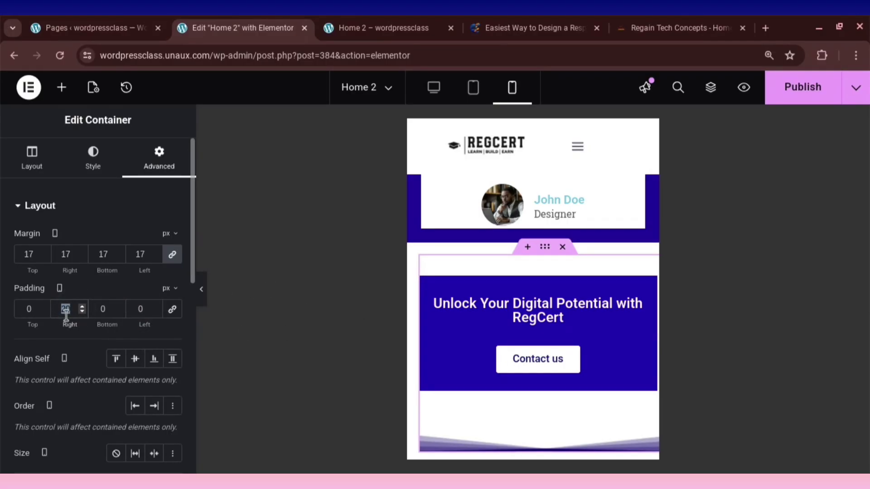
text(25)
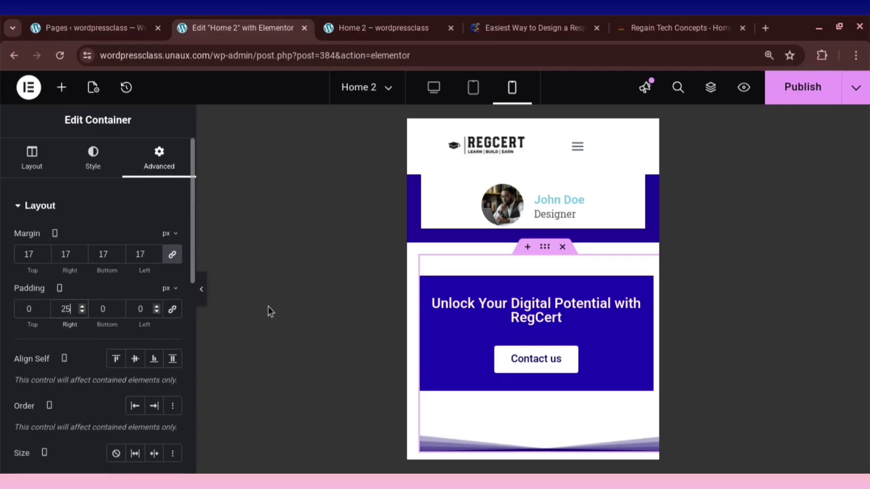
Set the mobile font size of the "Unlock Your Digital Potential with RegCert" heading to 15 px, trying 17 px first.
scroll(589, 308, down, 1)
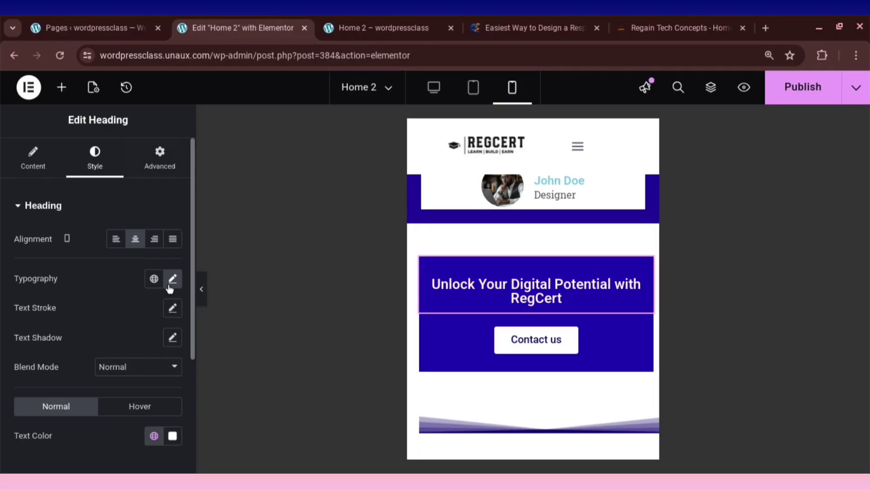
click(176, 283)
click(159, 388)
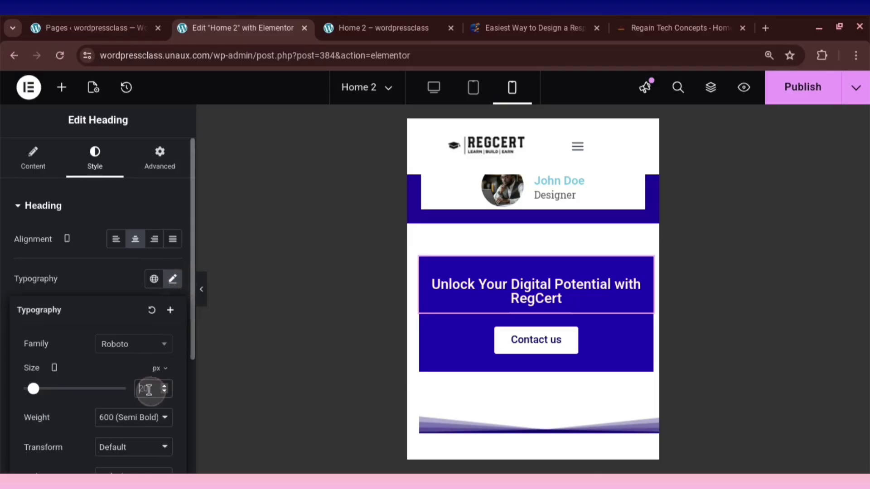
text(17)
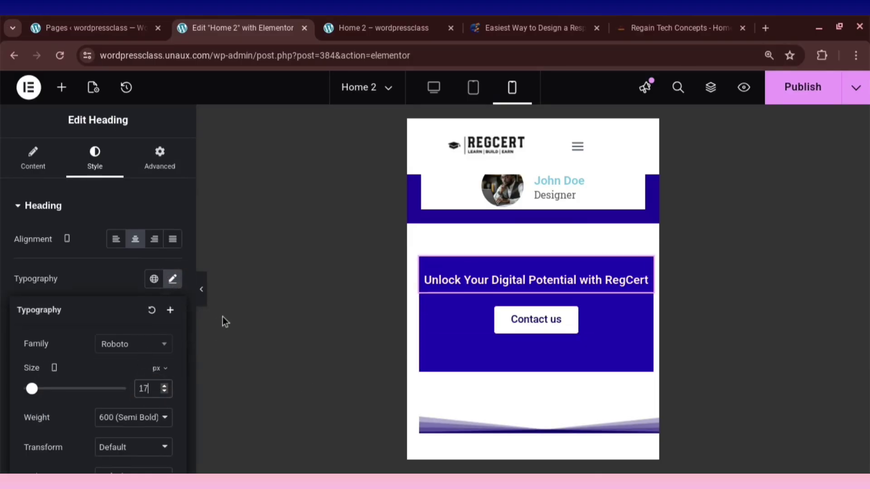
key(BackSpace)
text(5)
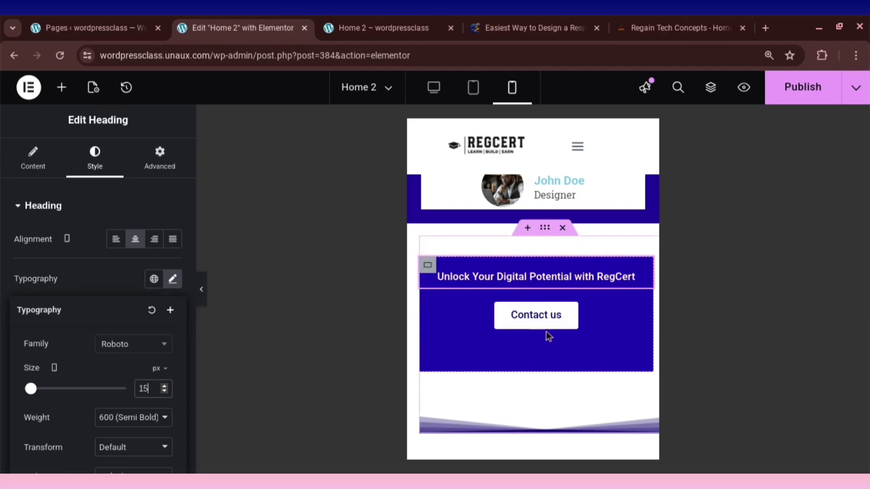
Reset the inner blue call-to-action container's mobile margin and padding to 0 and set its minimum height to 124 px.
click(427, 267)
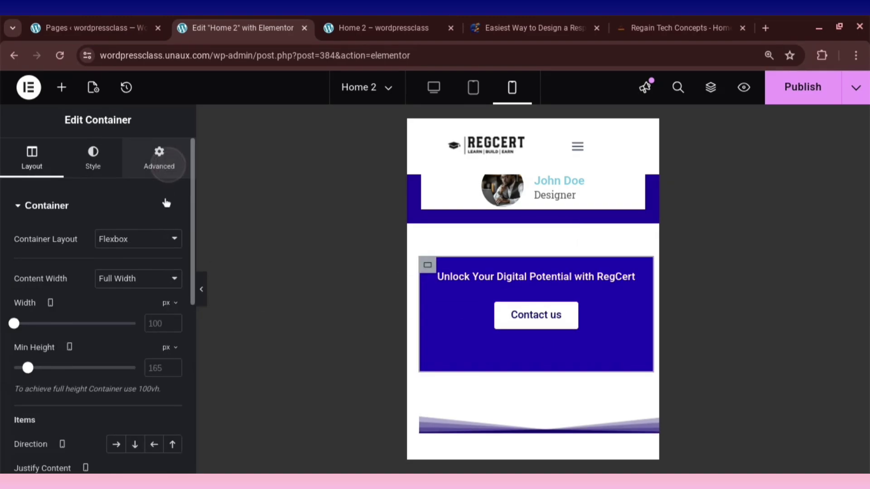
click(159, 157)
click(175, 259)
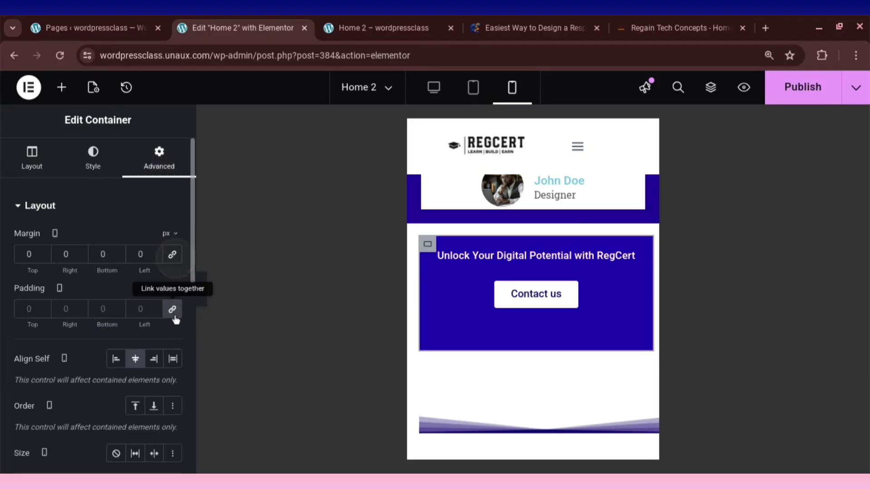
click(173, 310)
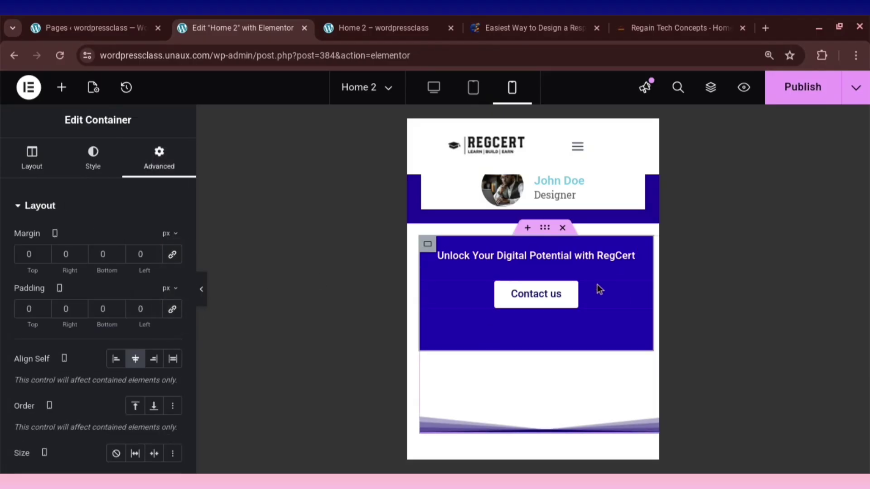
click(46, 163)
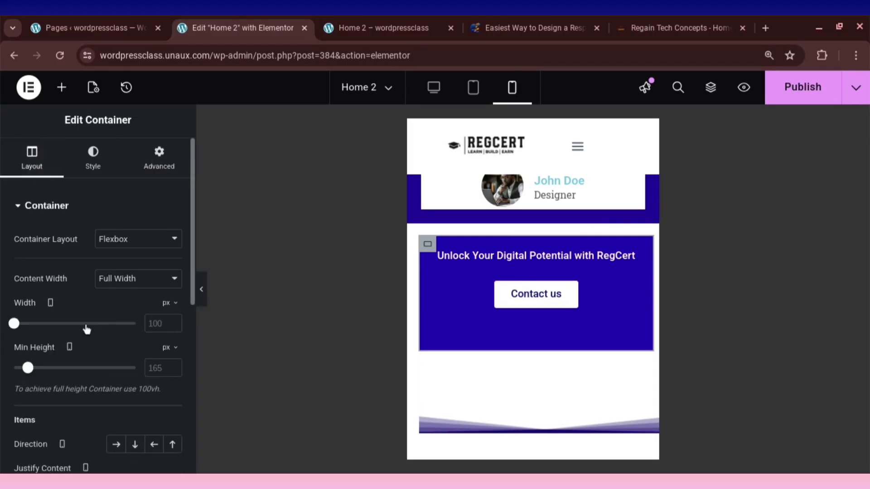
drag(30, 370, 25, 368)
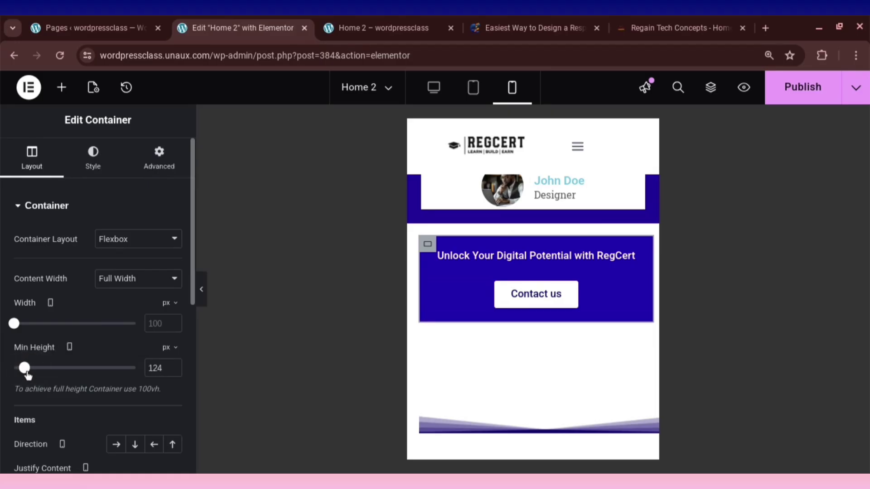
Reset the "Contact us" button's mobile margin and padding to 0 on all sides.
click(604, 298)
click(160, 159)
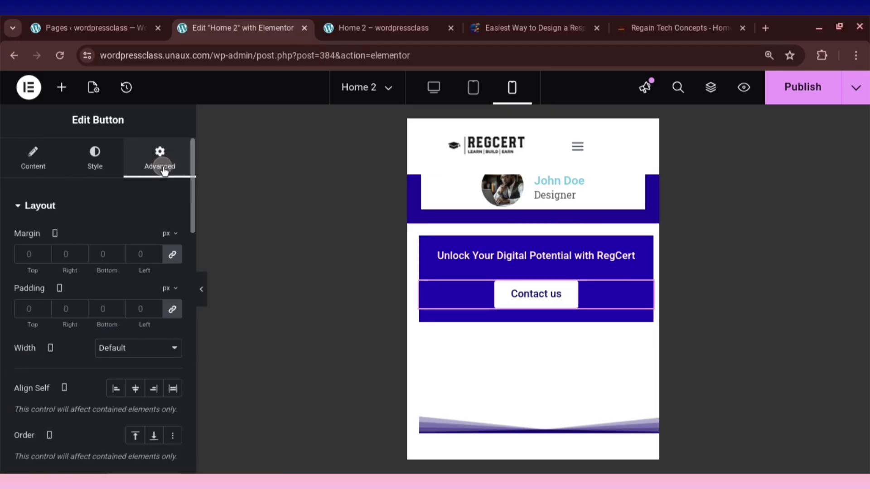
click(173, 254)
click(172, 312)
scroll(532, 315, down, 1)
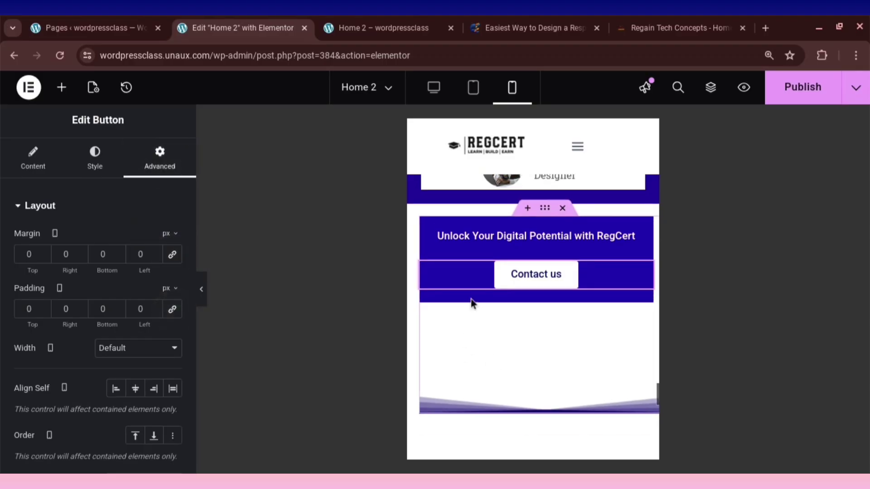
Reduce the outer call-to-action section's mobile minimum height to 199 px.
click(541, 215)
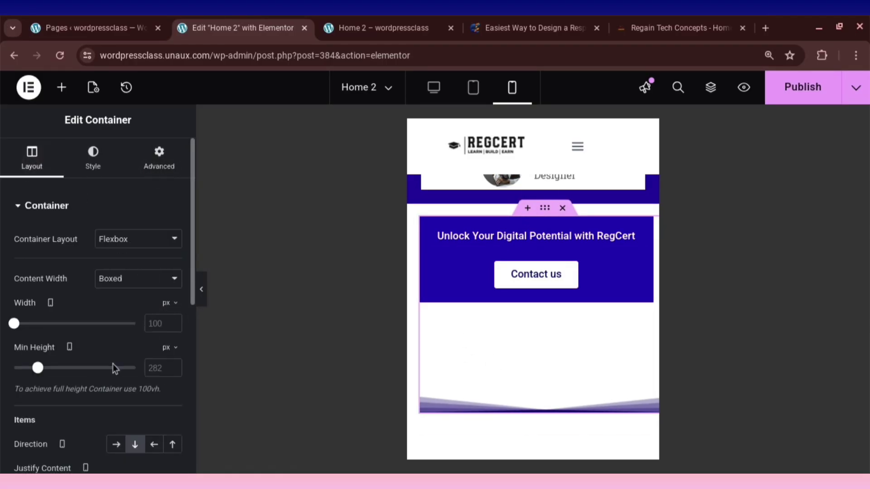
mouse_move(38, 372)
mouse_down()
mouse_move(24, 372)
mouse_move(31, 374)
mouse_up()
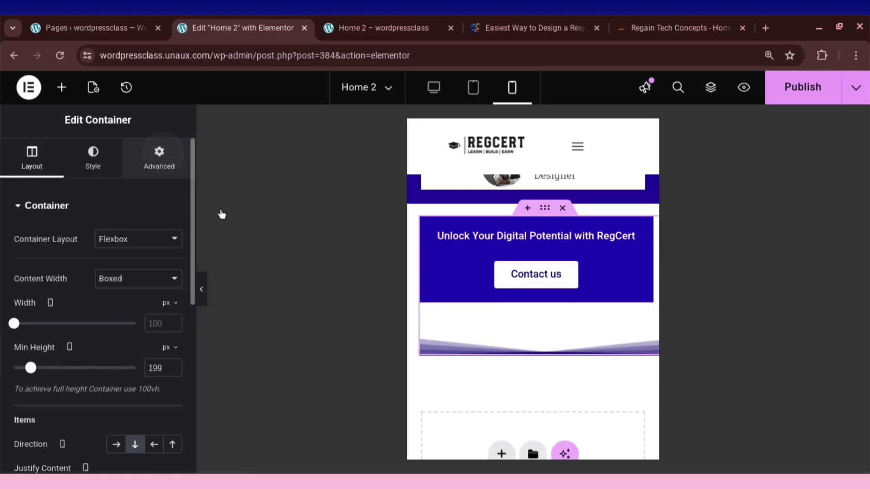
Try 20 px of left padding and then a 19 px margin on all sides of the outer call-to-action section.
text(20)
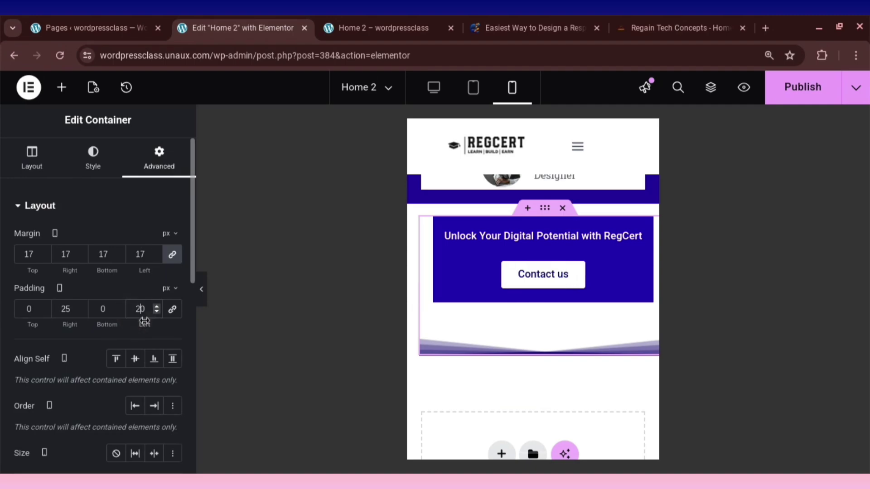
key(BackSpace)
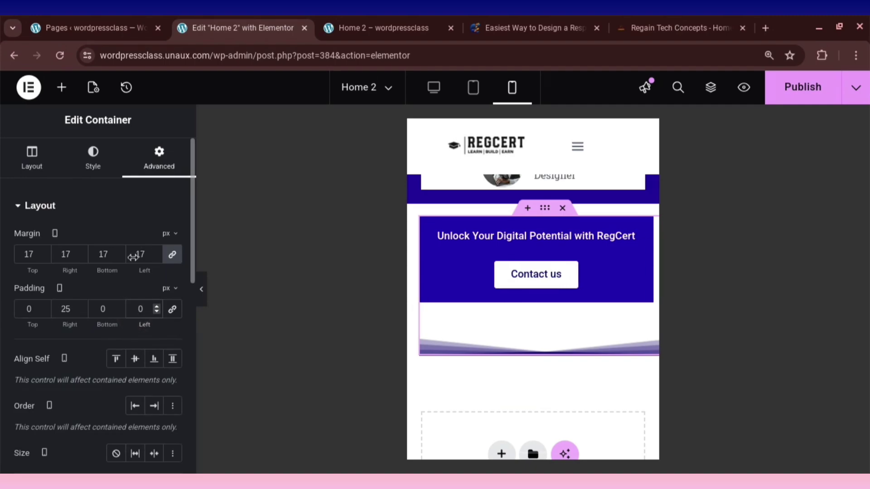
click(158, 253)
click(159, 253)
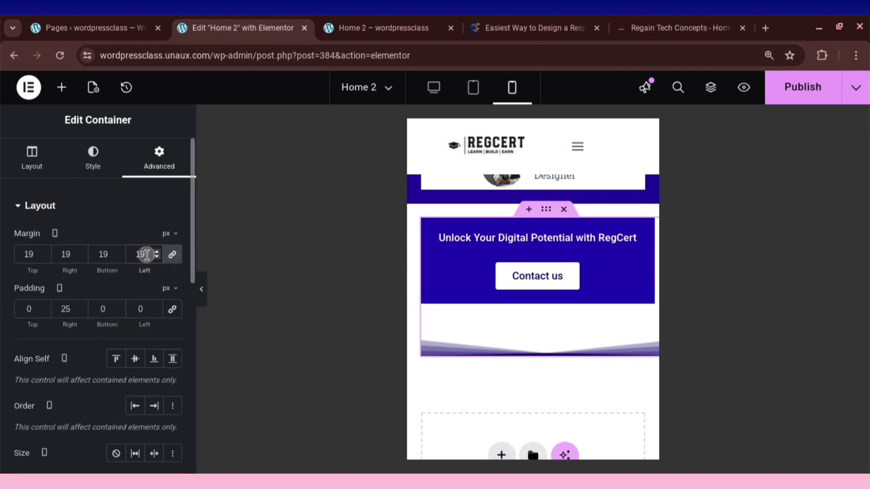
Clear and unlink the outer call-to-action section's mobile margins and set the left and right ones to 10 px.
key(BackSpace)
key(BackSpace)
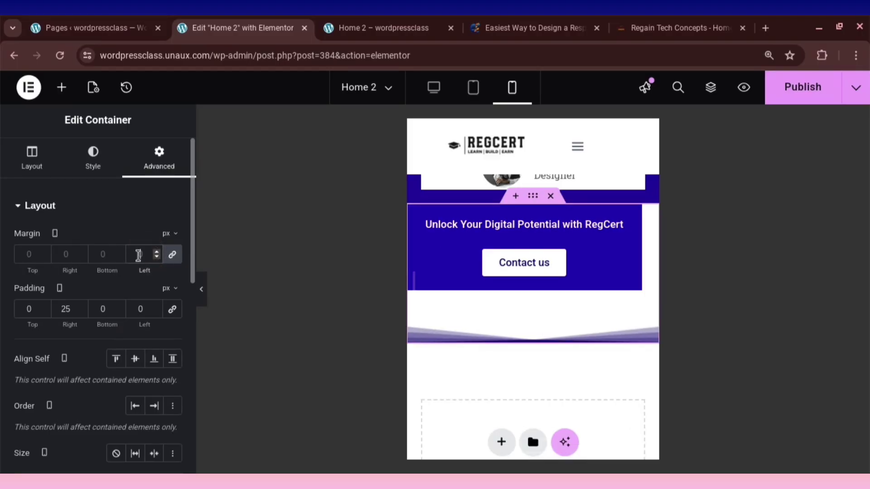
click(138, 255)
click(172, 254)
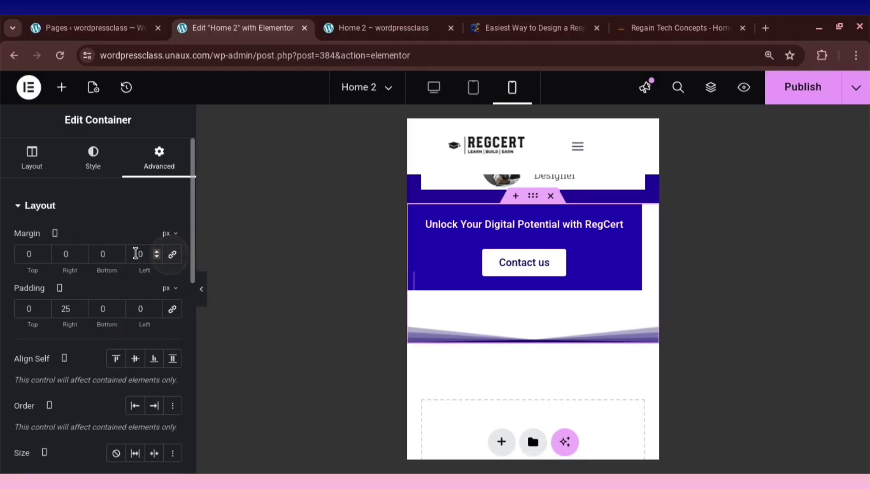
click(136, 254)
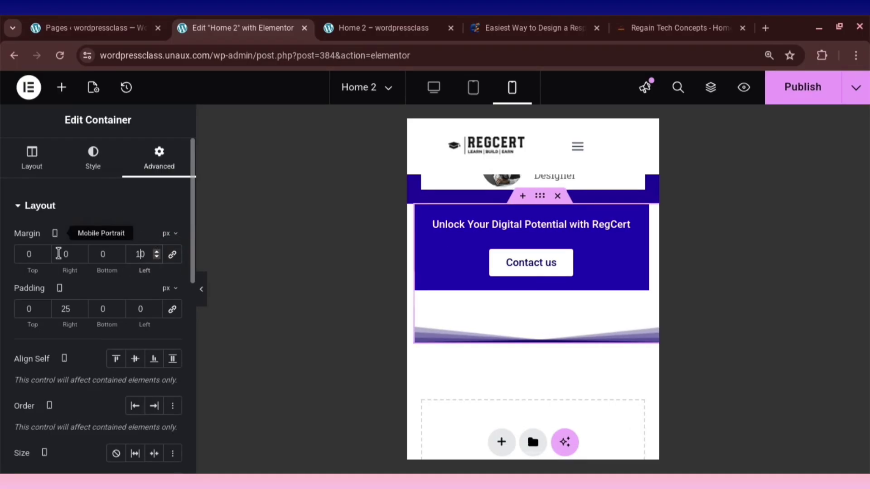
click(58, 254)
text(1)
Set the outer call-to-action section's top mobile margin to 10 px and publish the page.
scroll(179, 269, down, 1)
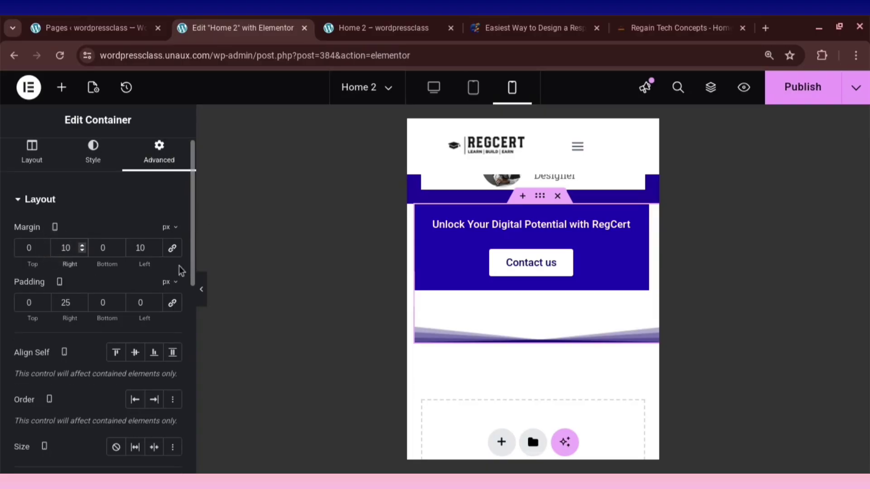
scroll(484, 277, up, 1)
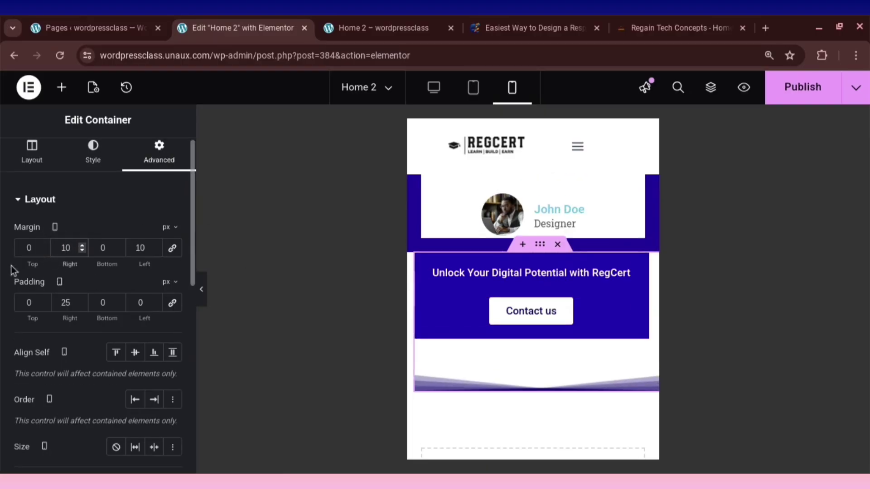
click(28, 243)
text(1)
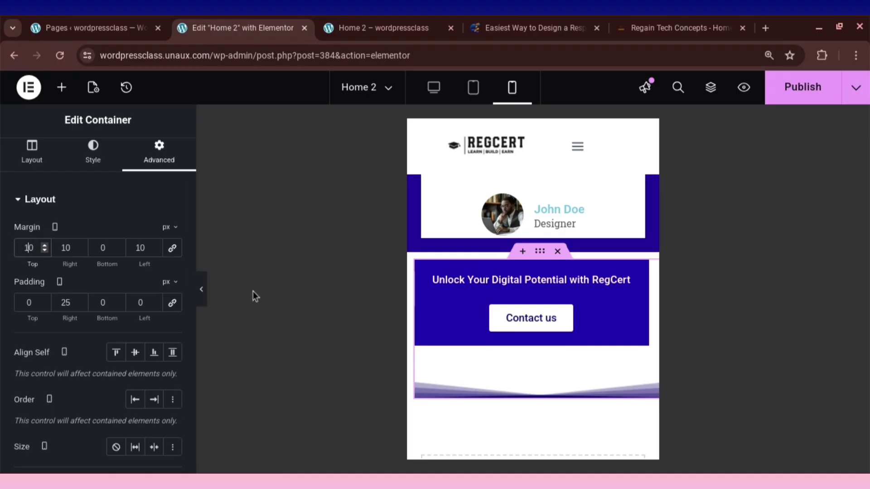
click(824, 89)
Increase the inner blue call-to-action container's mobile minimum height to 131 px.
scroll(546, 302, down, 1)
scroll(573, 284, down, 1)
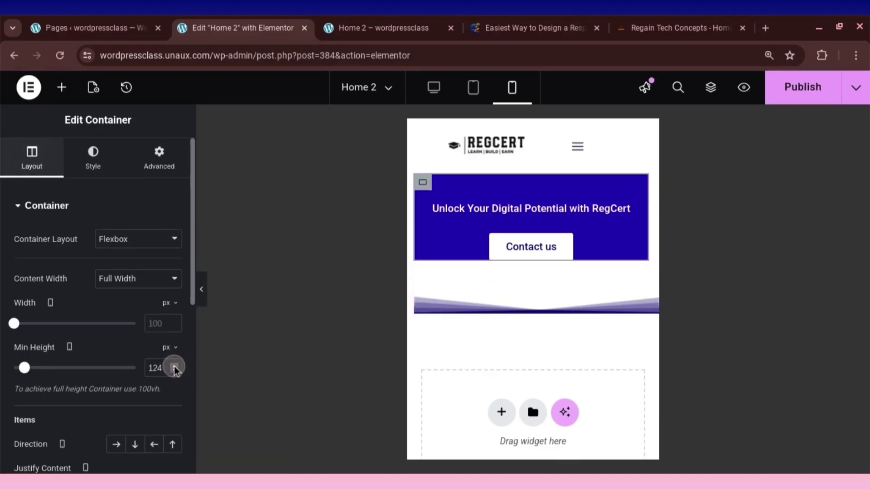
click(175, 366)
click(175, 366)
click(175, 366)
click(174, 366)
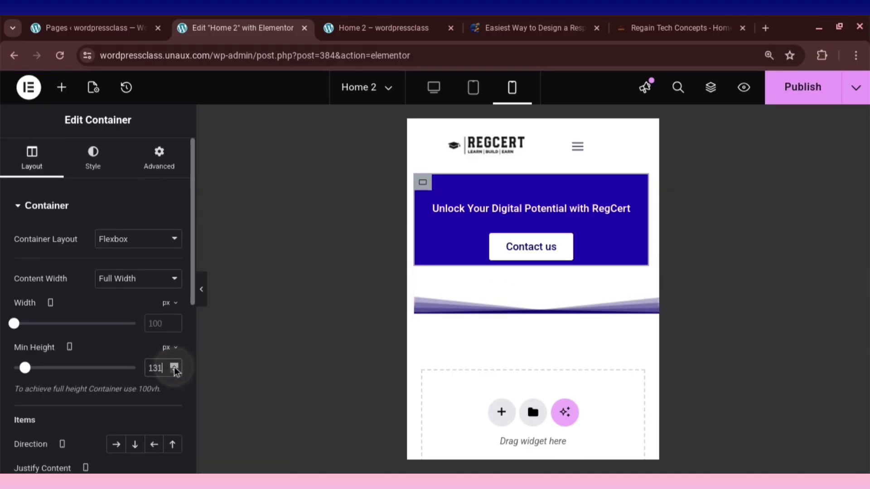
Set the inner blue call-to-action container's mobile minimum height to 150 px and publish the page.
click(174, 367)
click(174, 366)
click(175, 366)
click(175, 366)
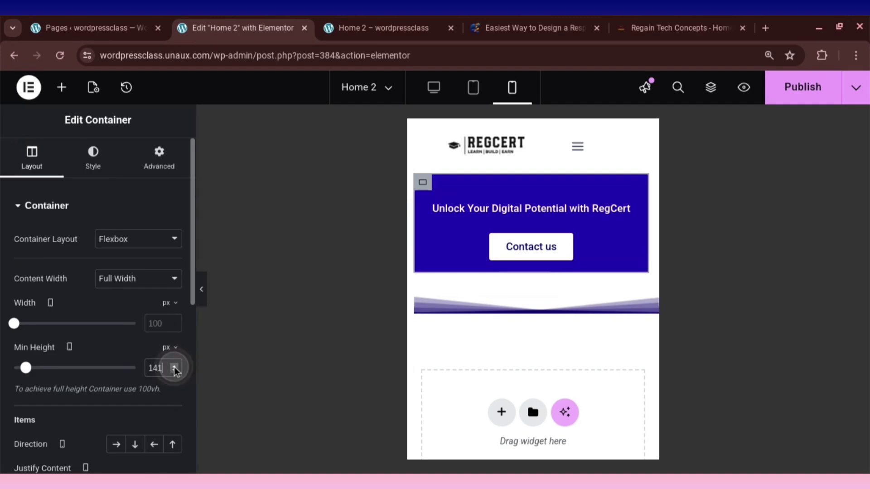
click(175, 366)
click(175, 366)
click(174, 366)
click(175, 366)
click(175, 366)
click(175, 366)
click(174, 366)
click(174, 366)
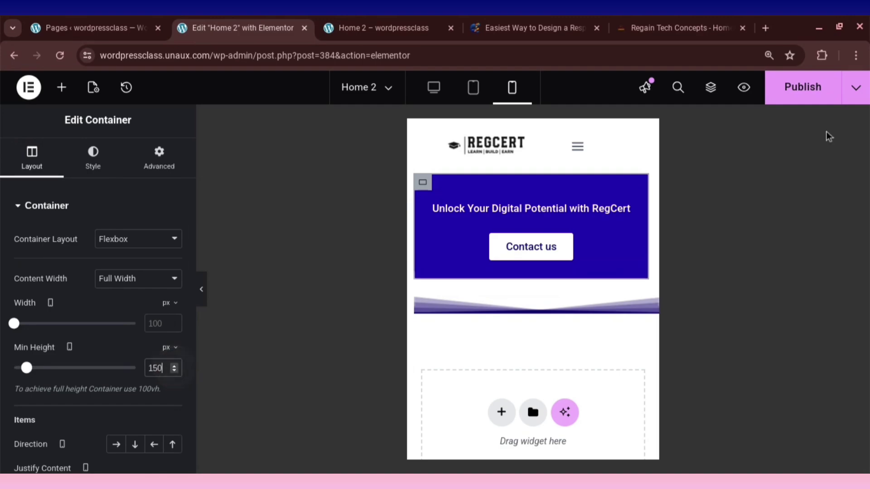
click(806, 96)
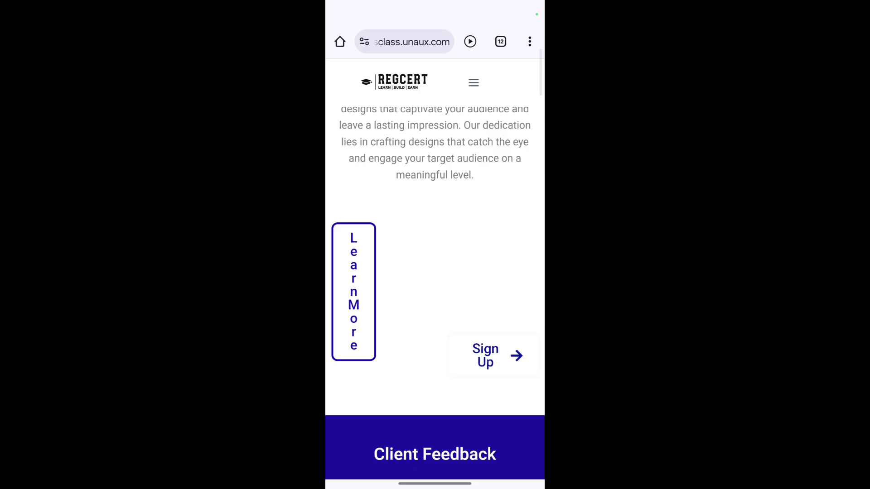
Examine the live page on a phone, covering the service boxes, Client Feedback, statistics, hero and introduction sections.
scroll(435, 272, up, 4)
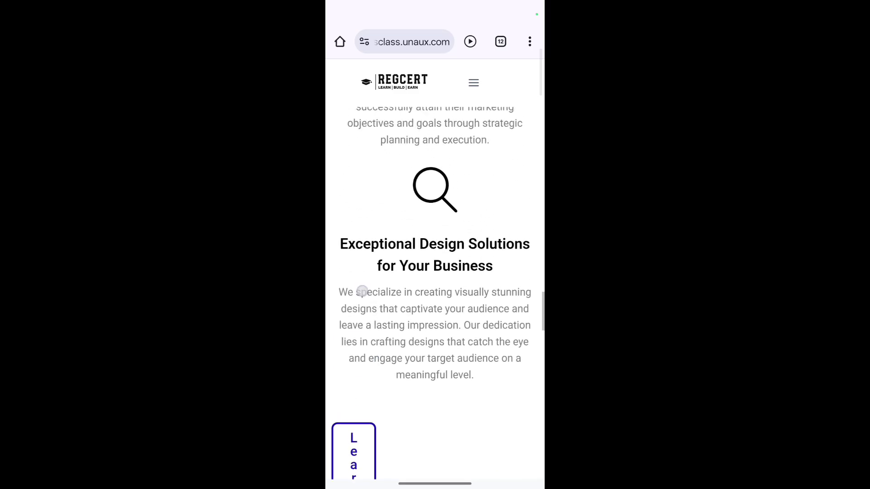
scroll(435, 272, down, 6)
scroll(362, 272, down, 6)
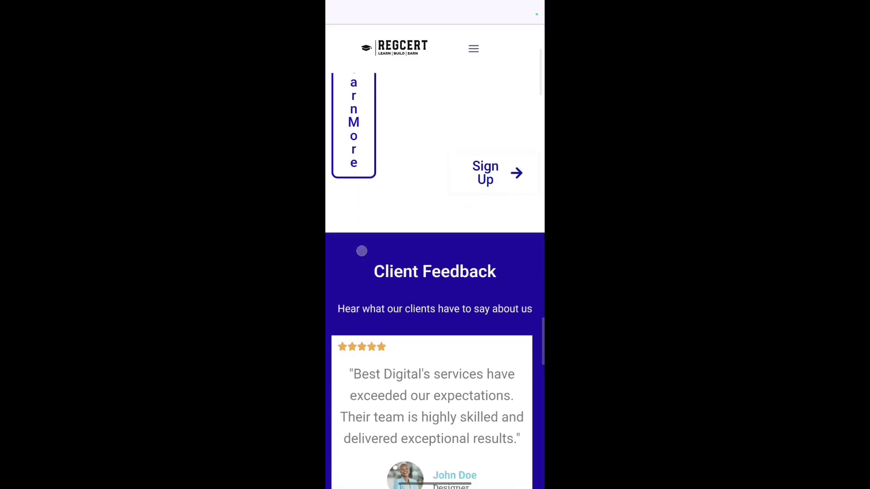
scroll(364, 274, up, 6)
scroll(363, 274, up, 10)
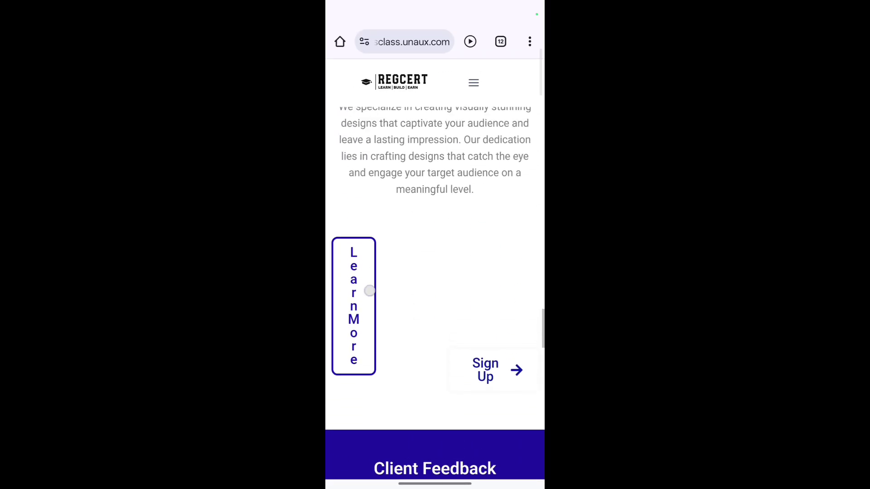
scroll(363, 332, up, 15)
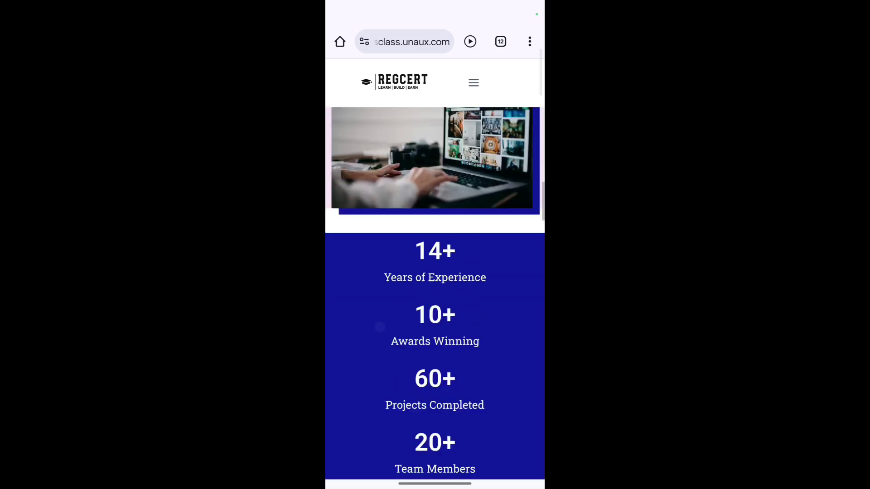
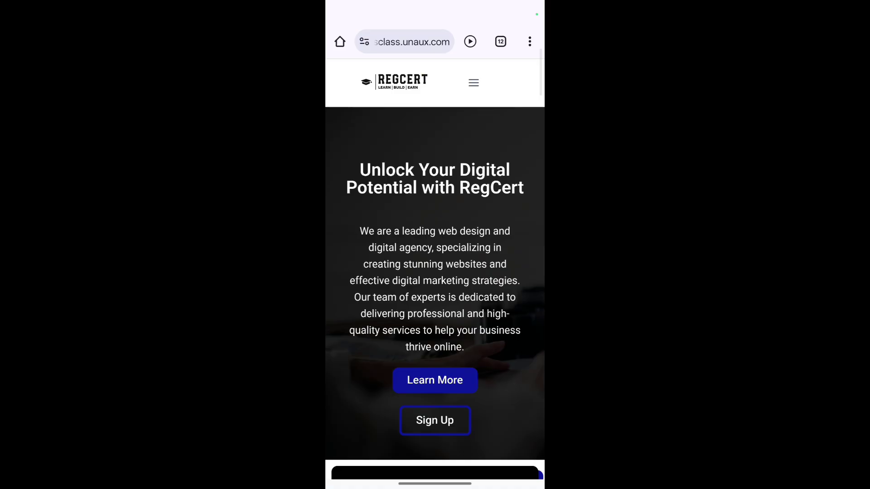
scroll(348, 326, down, 10)
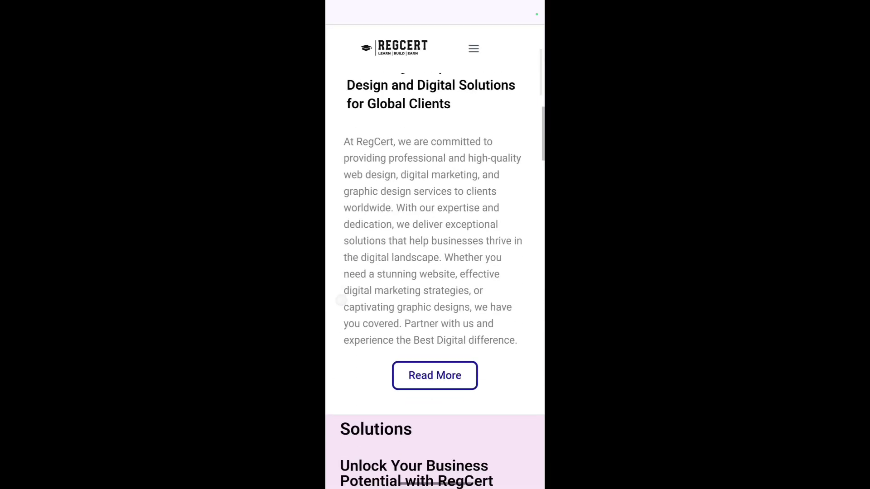
scroll(341, 301, down, 15)
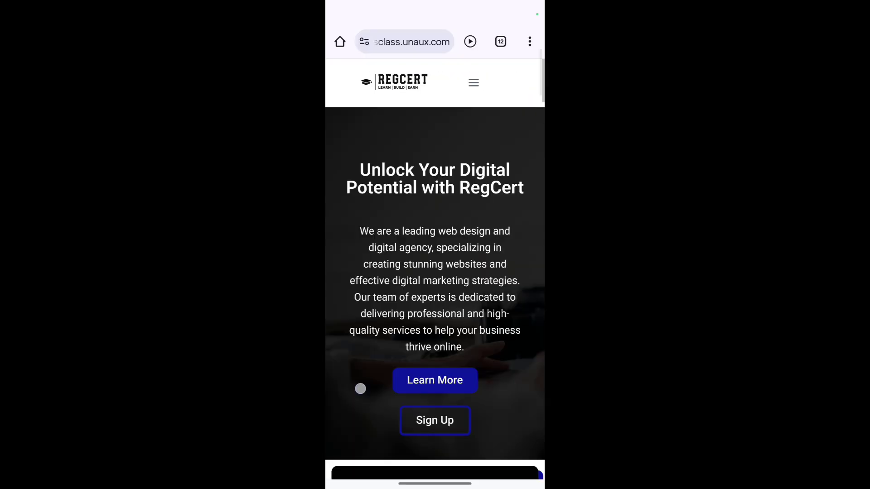
Check the live page's mobile layout on the phone from the hero through the Client Feedback section to the footer.
scroll(351, 334, down, 15)
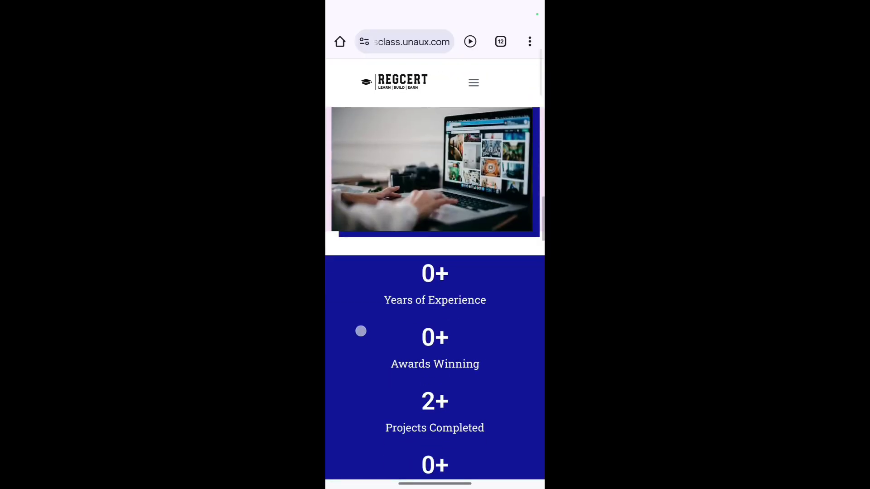
scroll(355, 340, down, 5)
scroll(435, 272, down, 15)
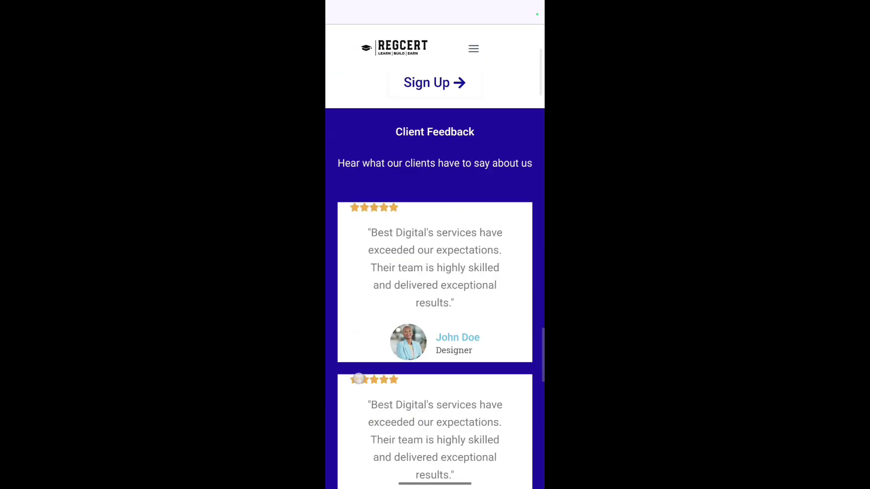
scroll(435, 272, up, 1)
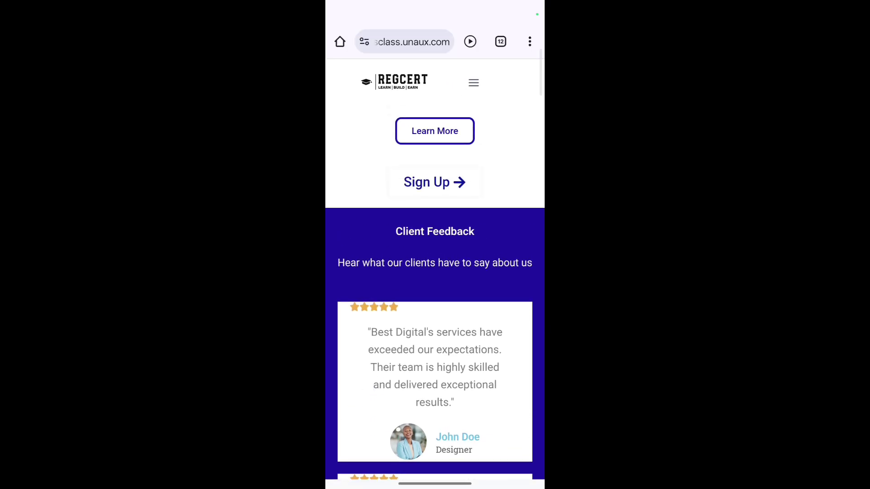
scroll(364, 389, down, 4)
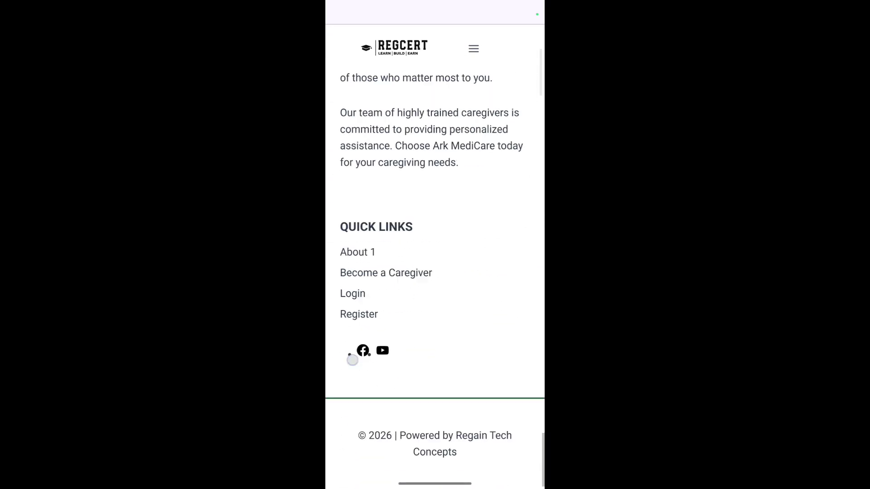
scroll(338, 328, up, 6)
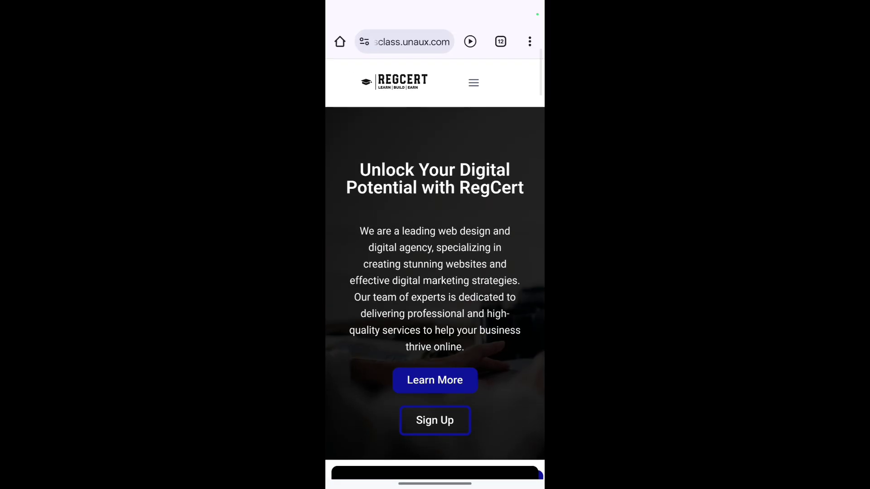
Review the mobile page once more from the hero down, inspecting the statistics, service boxes and client testimonials.
scroll(435, 272, down, 2)
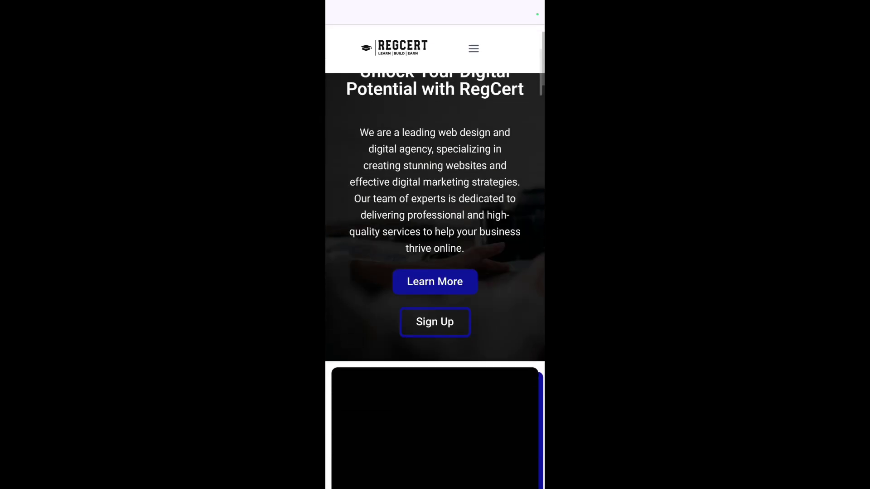
scroll(365, 415, down, 15)
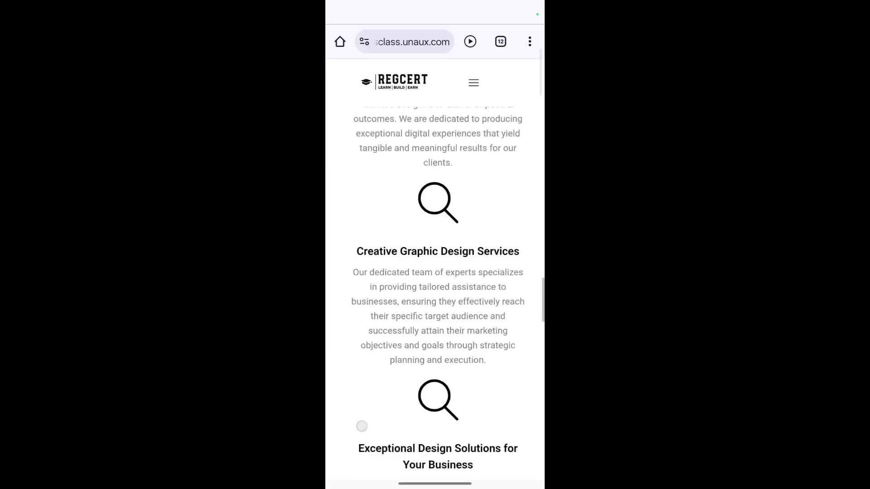
scroll(366, 430, up, 10)
scroll(366, 430, down, 7)
scroll(369, 361, up, 3)
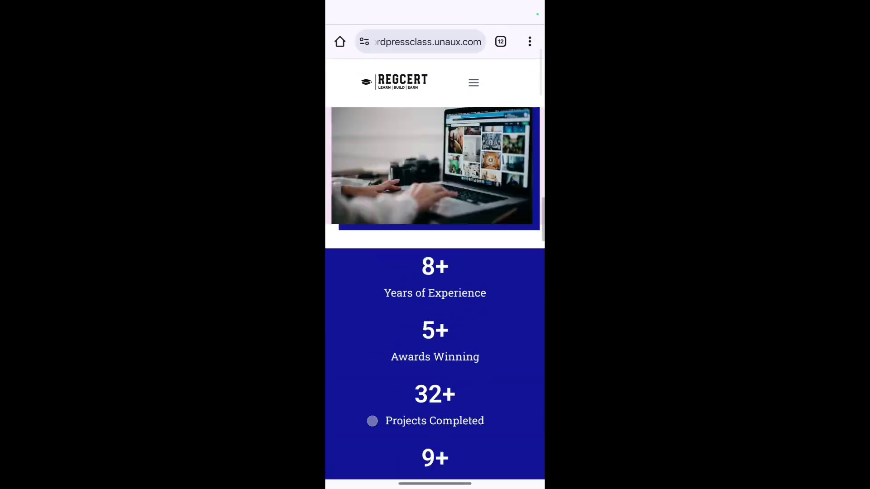
scroll(365, 366, down, 2)
scroll(369, 381, up, 2)
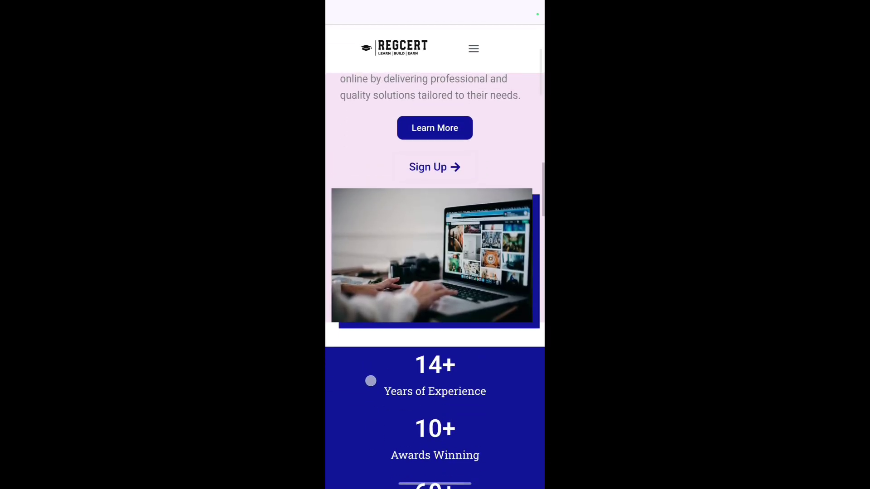
scroll(375, 387, down, 1)
scroll(375, 388, down, 10)
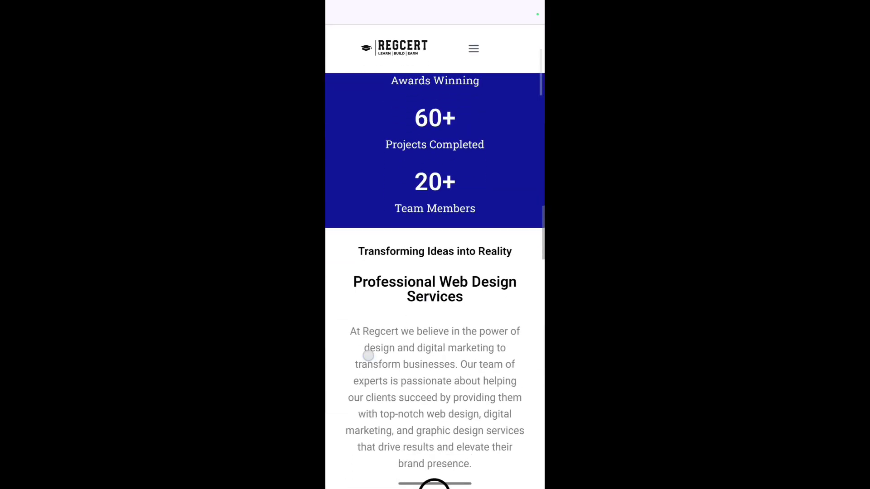
scroll(376, 385, down, 8)
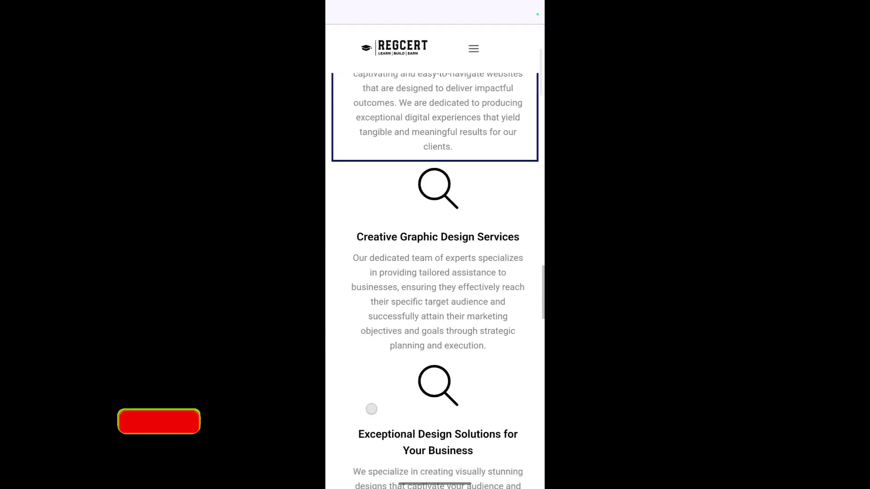
scroll(371, 408, down, 7)
scroll(372, 411, down, 10)
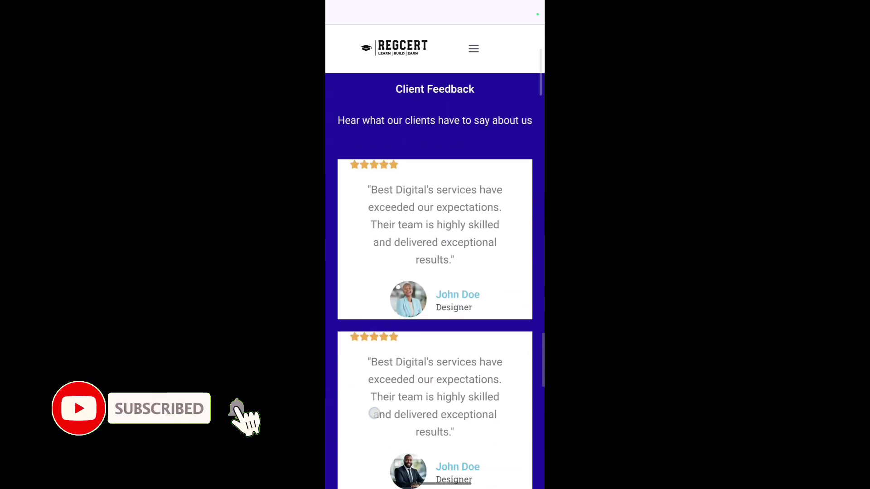
scroll(370, 368, down, 4)
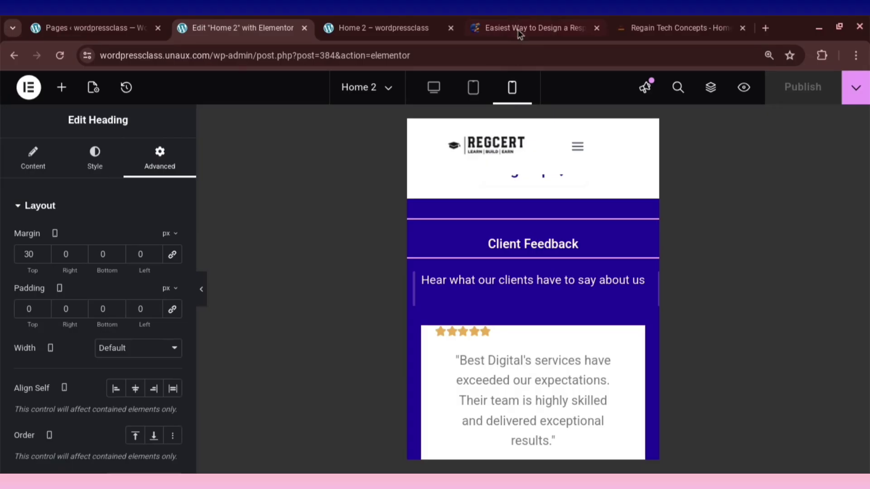
Switch to the blog article "Easiest Way to Design a Responsive Website on WordPress Using Elementor" and view its header and title.
click(518, 29)
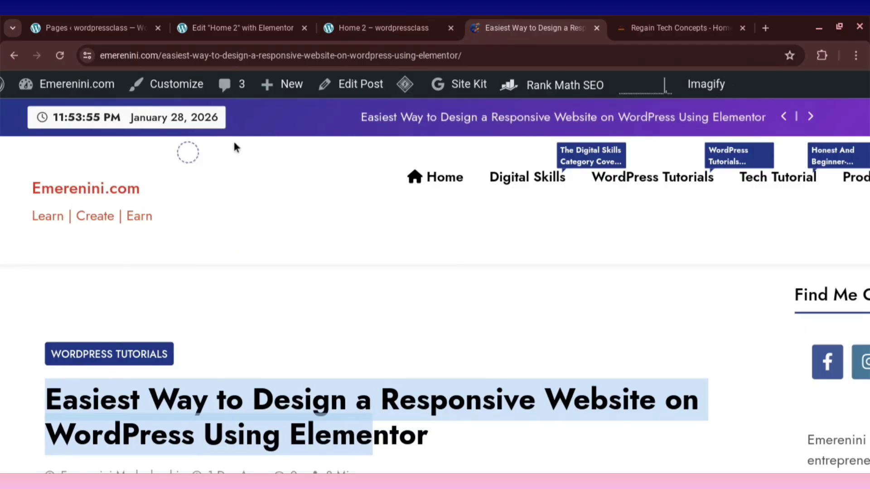
scroll(269, 201, down, 1)
scroll(268, 200, up, 1)
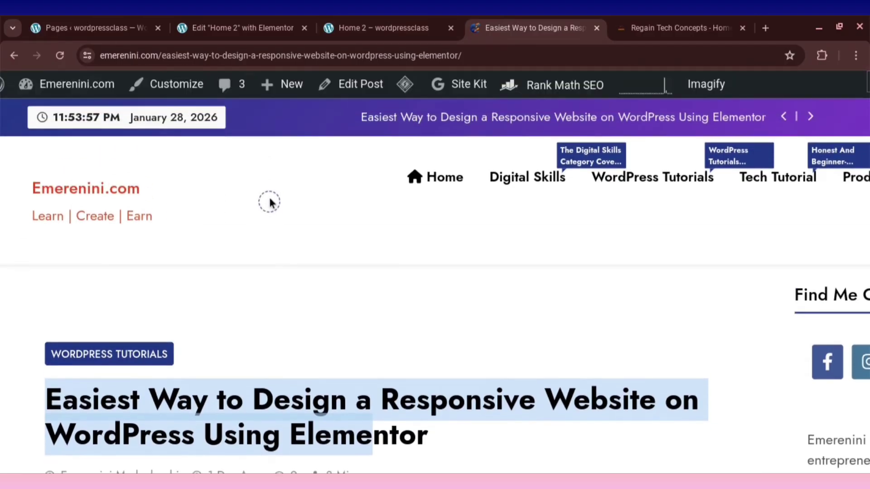
scroll(134, 200, down, 1)
scroll(495, 165, down, 1)
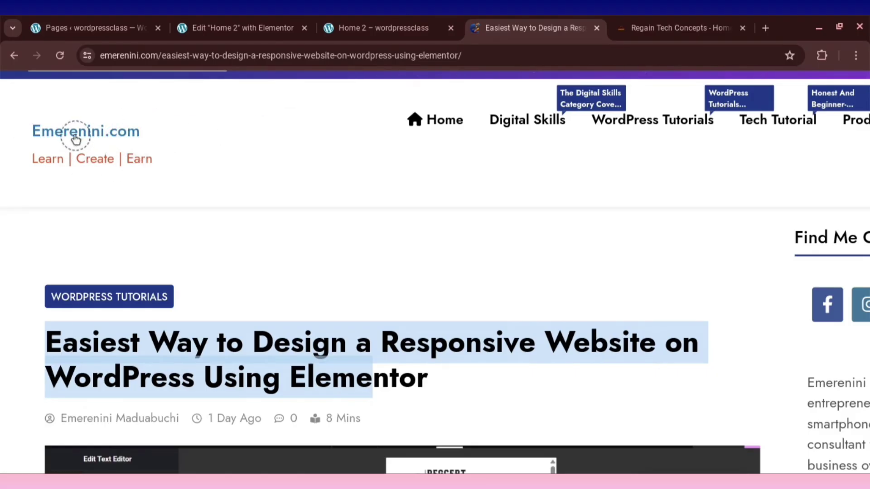
scroll(281, 303, down, 1)
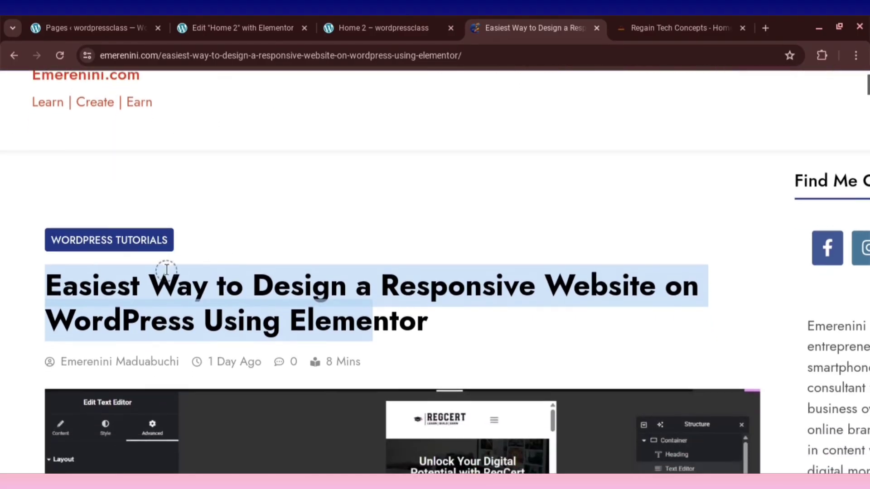
click(193, 225)
scroll(136, 222, up, 1)
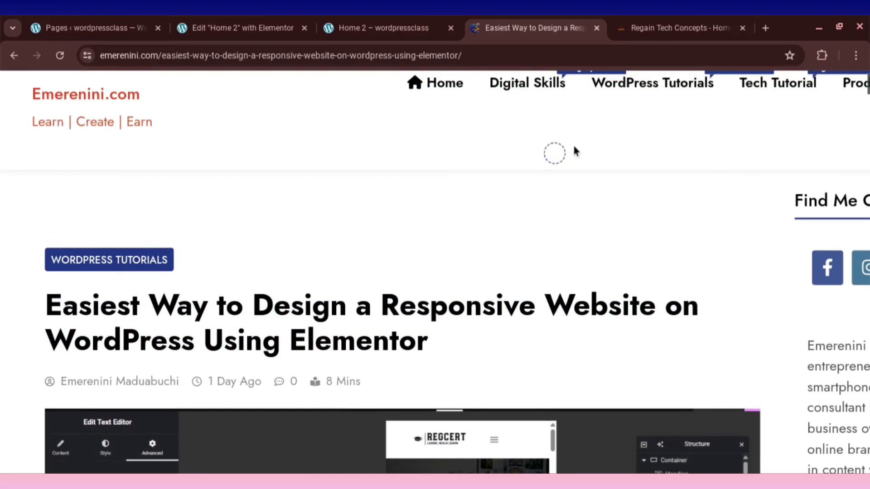
scroll(606, 204, up, 1)
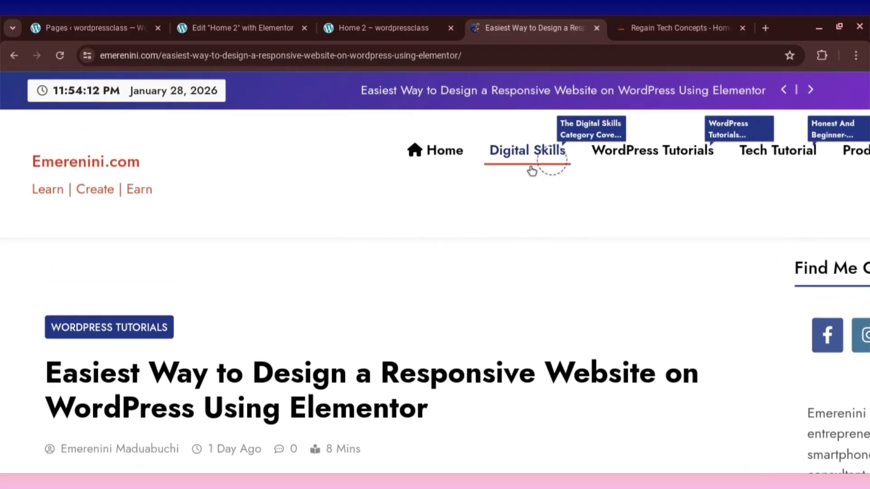
Read through the article from its title to the "Tools You Need Before You Start" section.
scroll(281, 296, down, 2)
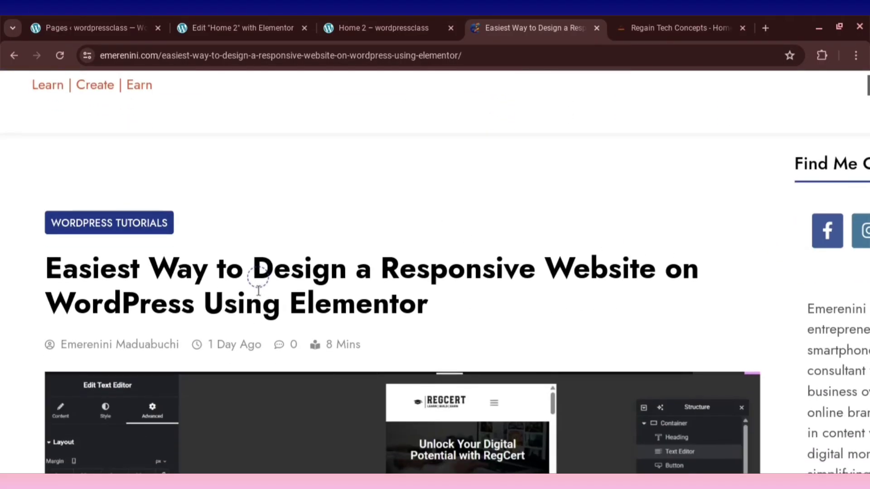
scroll(244, 285, down, 1)
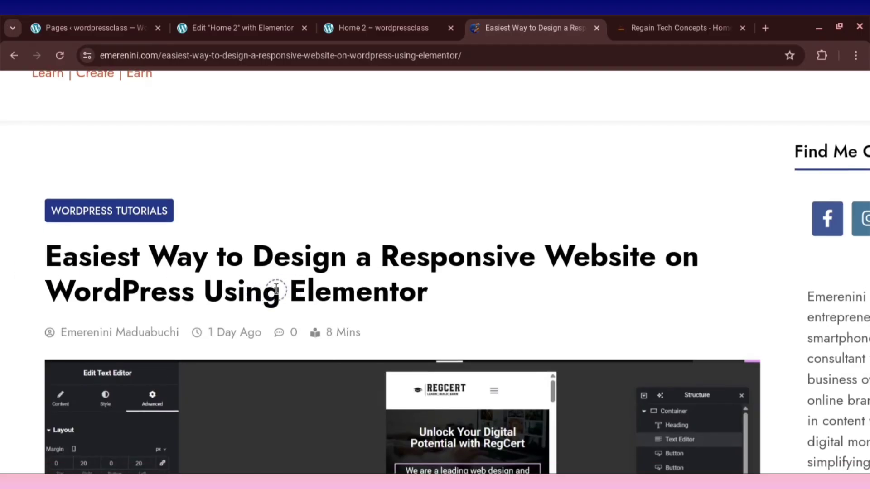
scroll(281, 282, down, 4)
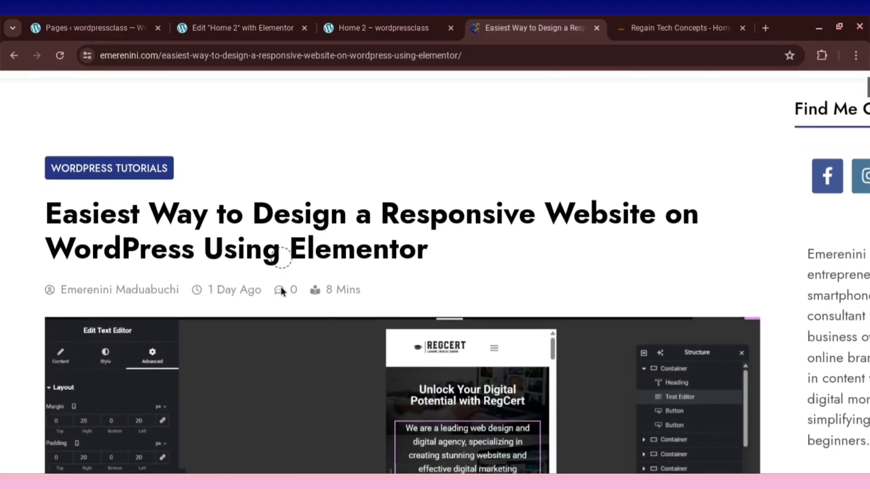
scroll(268, 260, down, 15)
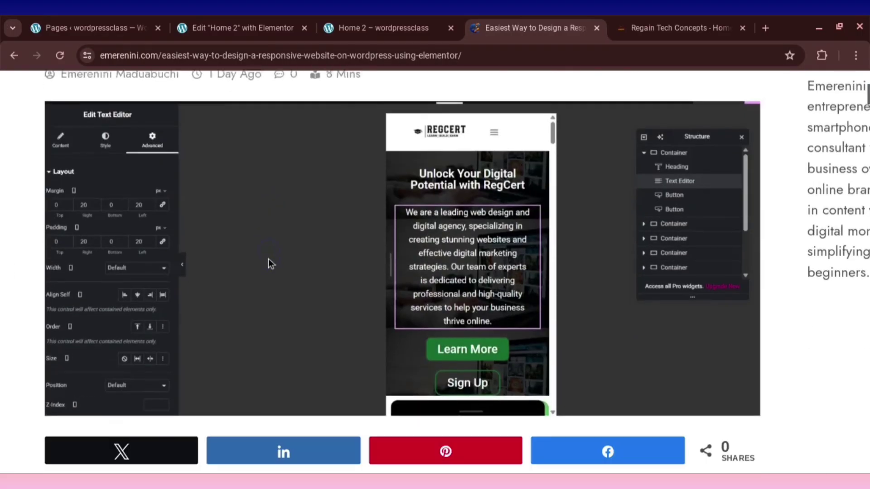
scroll(270, 253, down, 20)
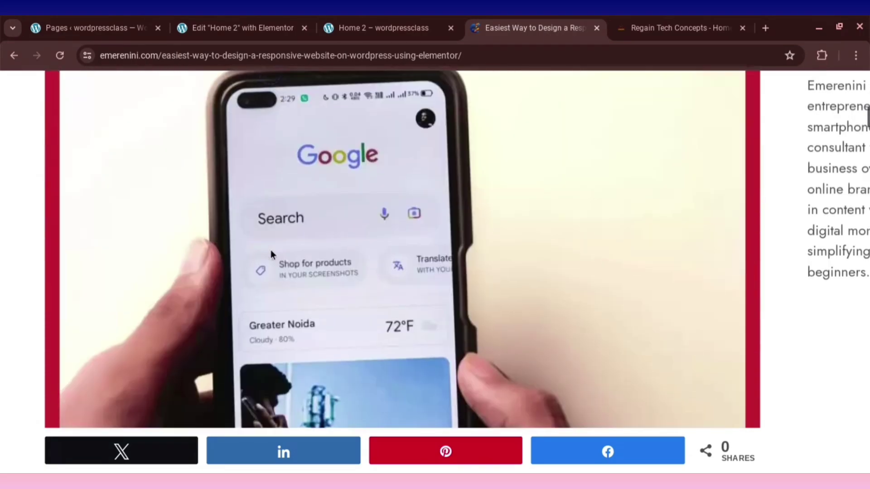
scroll(272, 263, down, 20)
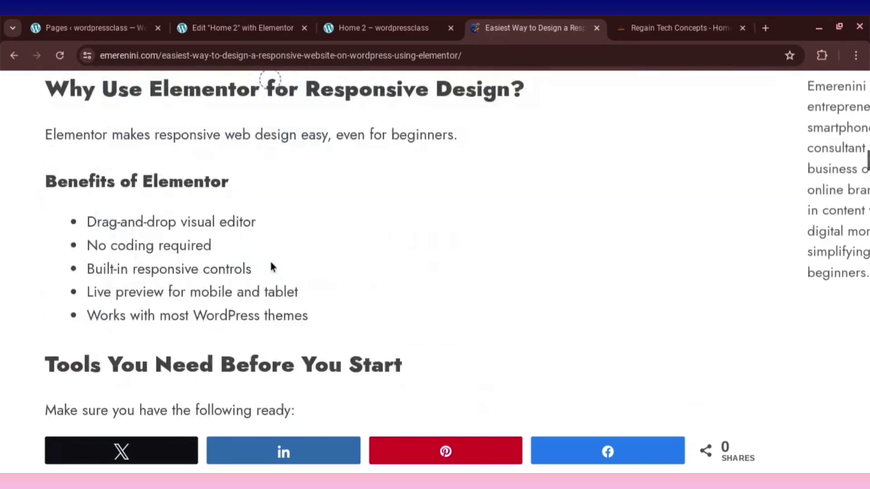
Read the rest of the article from the Elementor benefits through the SEO tips and FAQ to the Related News section.
scroll(273, 266, down, 20)
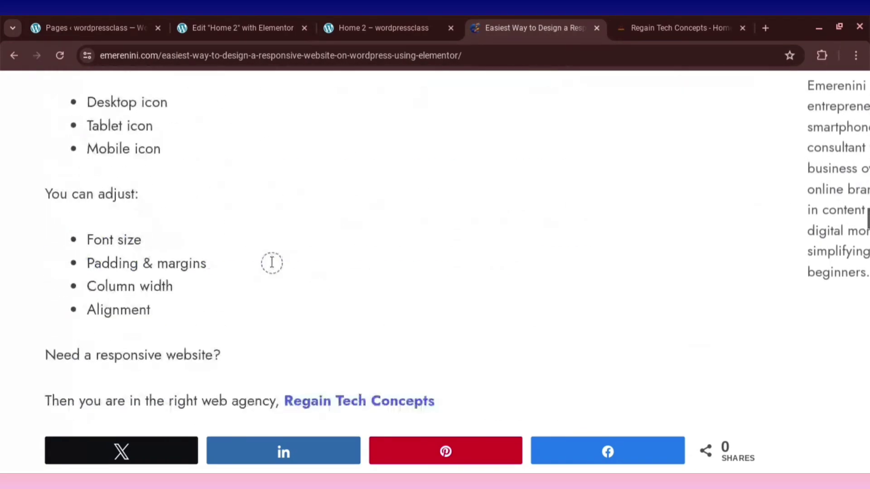
scroll(274, 261, down, 20)
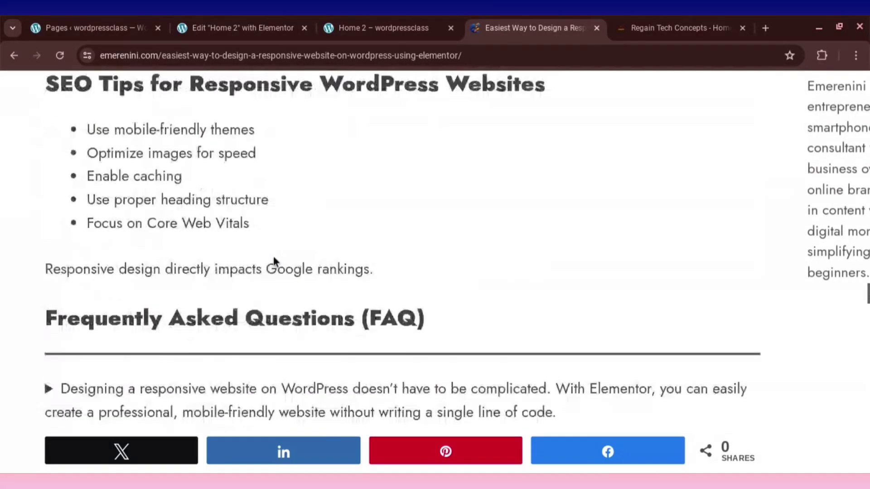
scroll(276, 254, down, 12)
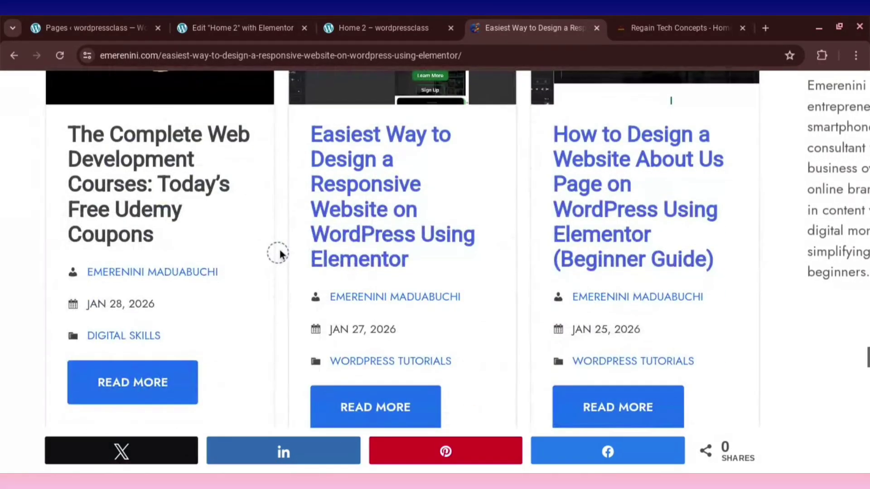
scroll(292, 241, up, 4)
scroll(298, 236, down, 10)
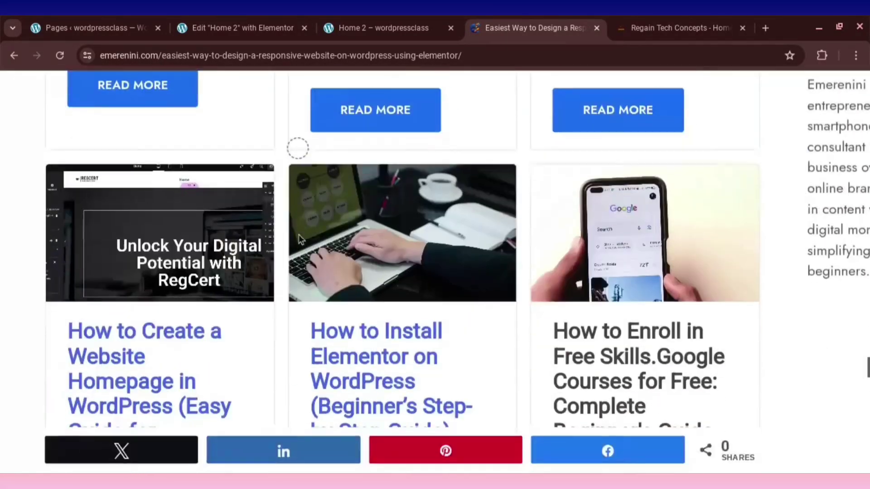
scroll(297, 241, up, 2)
scroll(297, 242, down, 15)
scroll(295, 245, down, 14)
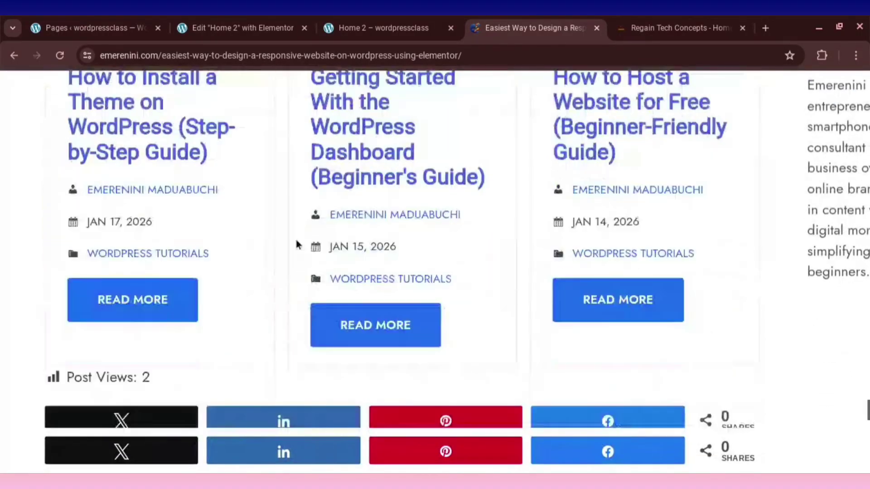
scroll(295, 242, up, 3)
scroll(296, 245, down, 3)
scroll(297, 246, down, 6)
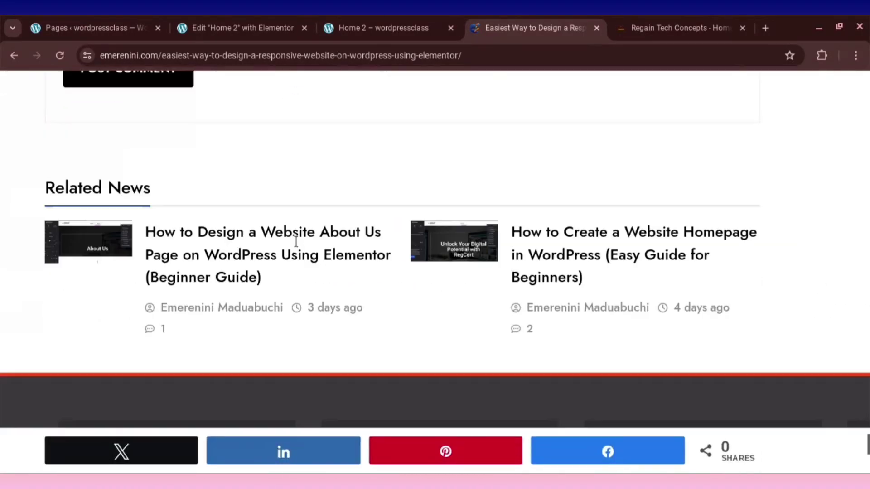
Review the article in reverse from Related News back to its title, and inspect the site's header navigation.
scroll(297, 245, up, 12)
scroll(301, 240, up, 20)
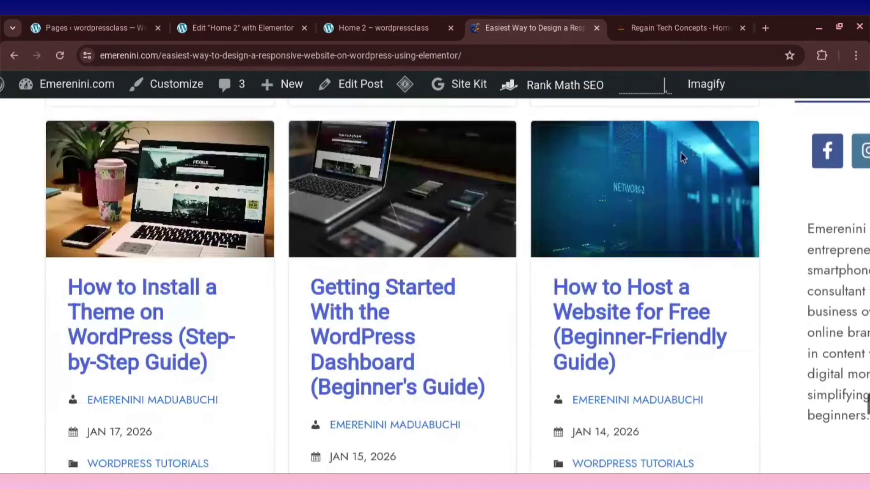
scroll(659, 180, down, 20)
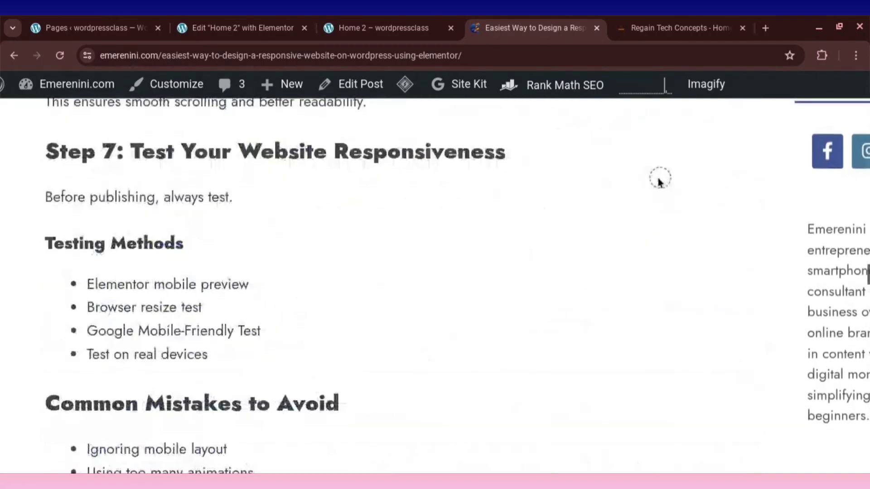
scroll(656, 177, up, 15)
scroll(652, 175, up, 15)
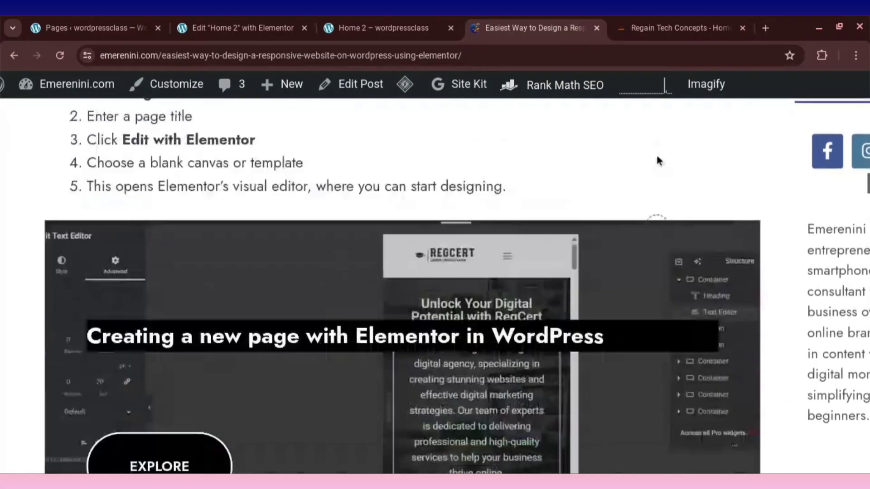
scroll(658, 159, up, 10)
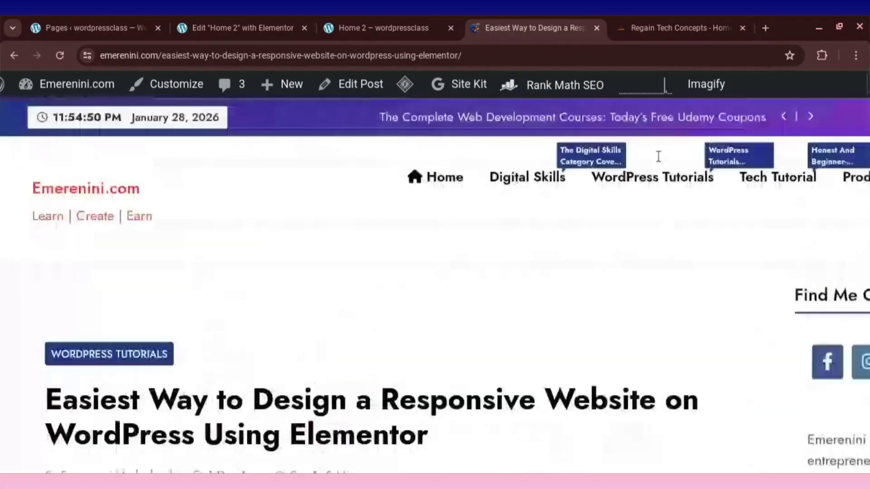
scroll(695, 168, down, 3)
scroll(699, 189, up, 2)
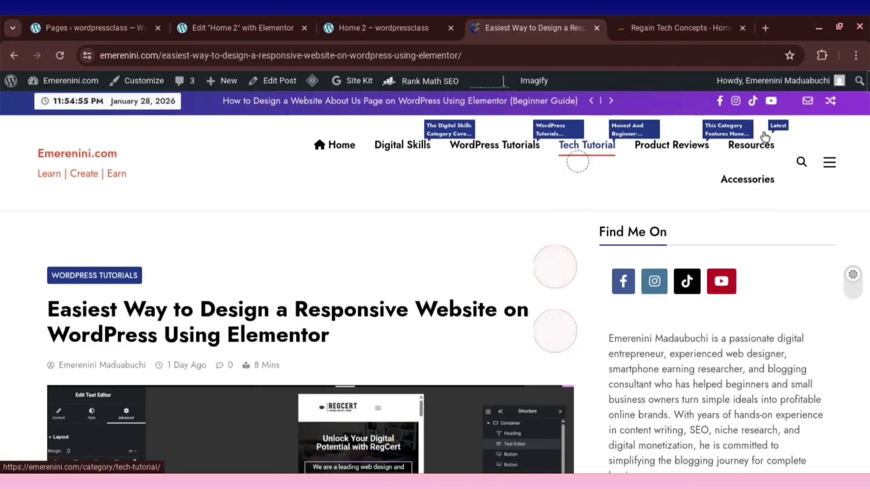
scroll(779, 150, down, 1)
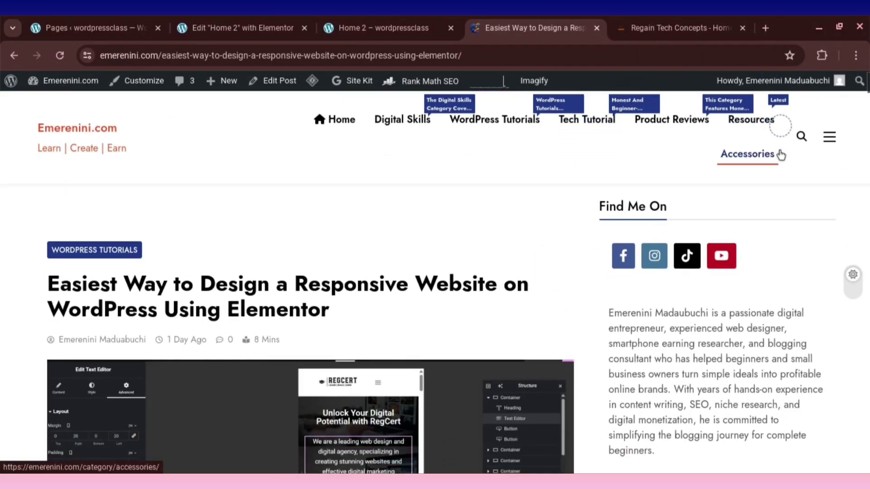
Open emerenini.com in a new Incognito window.
click(766, 28)
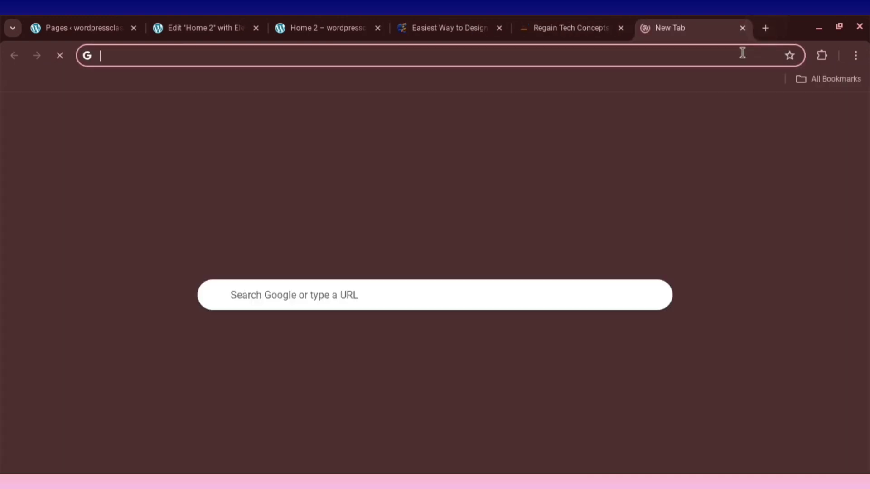
click(856, 56)
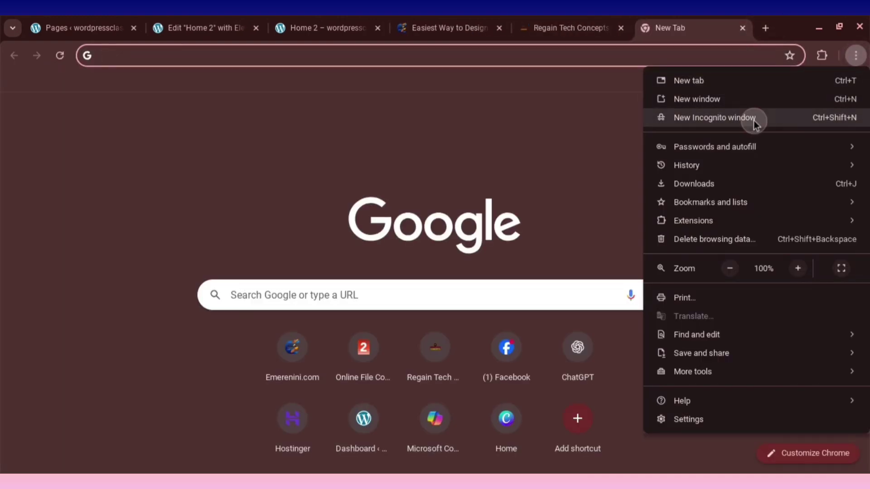
key(ctrl+shift+n)
text(emerenini.com)
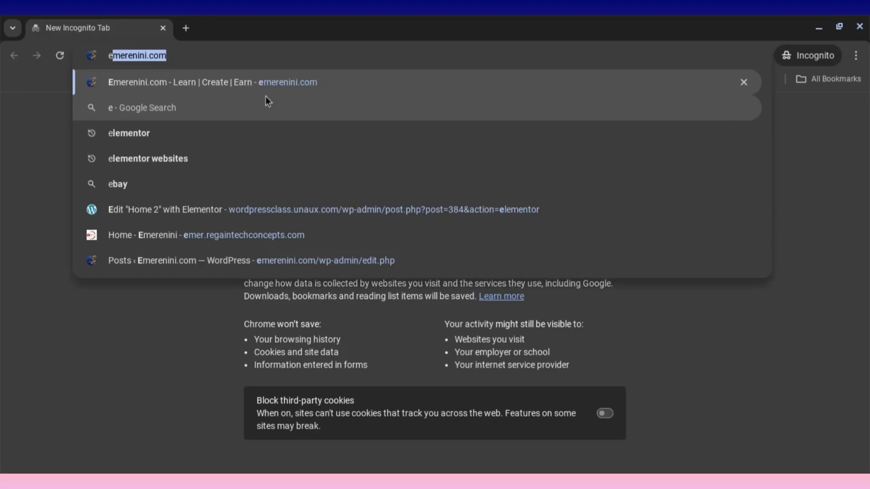
key(Return)
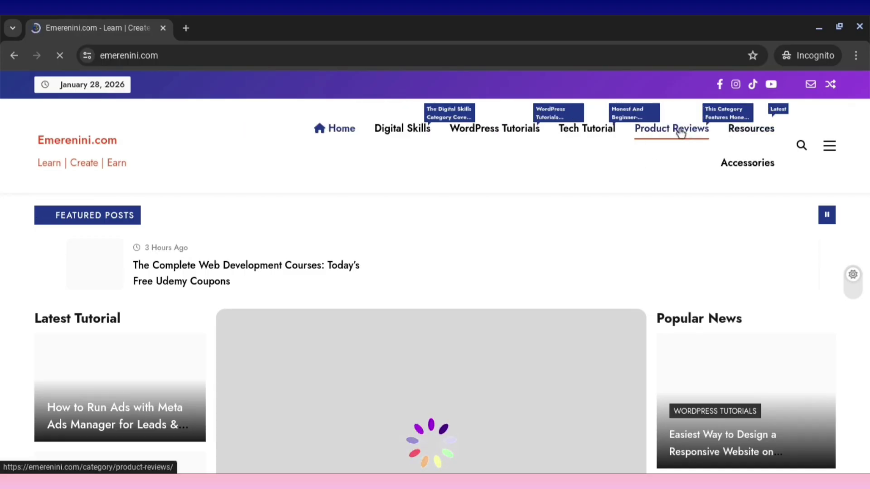
Search the Emerenini.com blog for "free course".
scroll(563, 196, down, 4)
scroll(577, 196, up, 4)
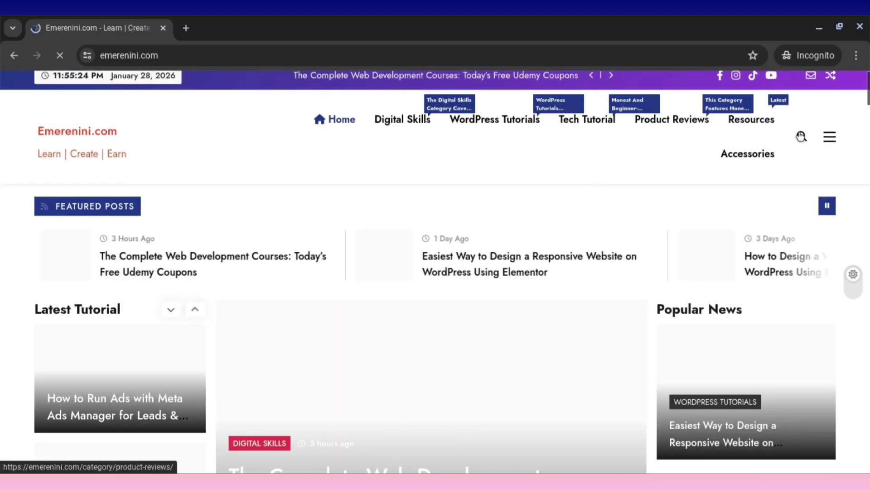
click(800, 139)
click(426, 139)
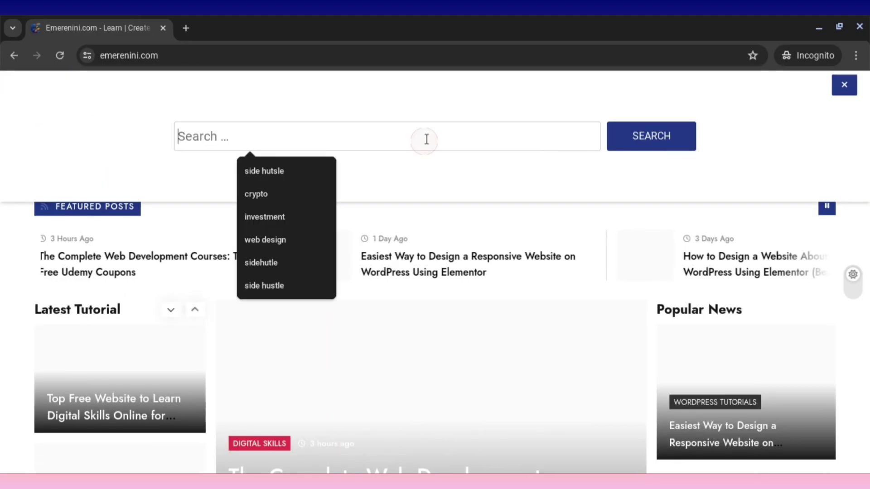
text(free)
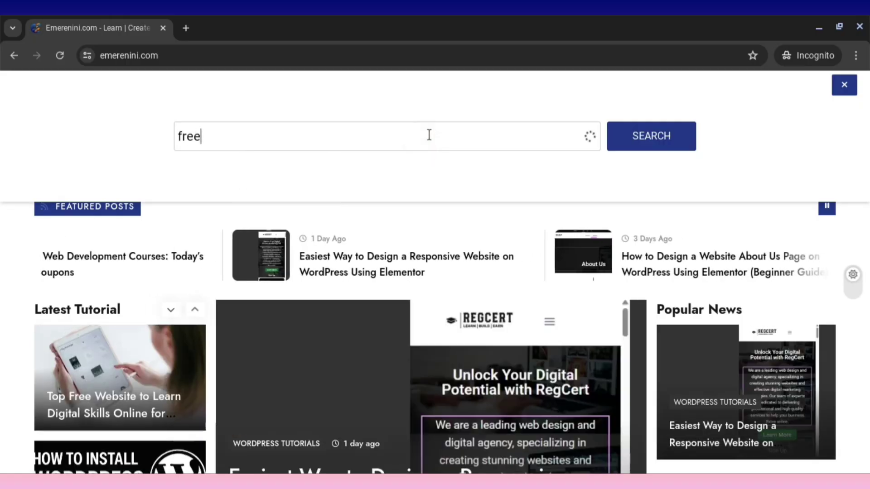
text( course)
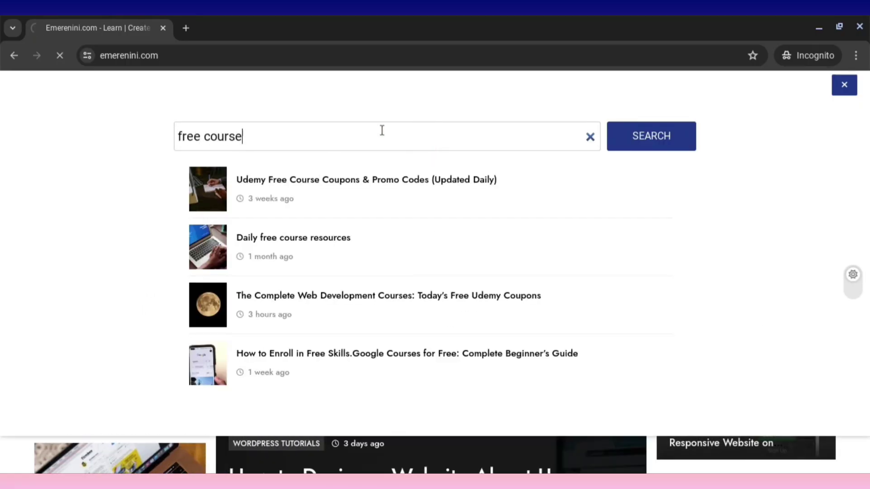
key(Return)
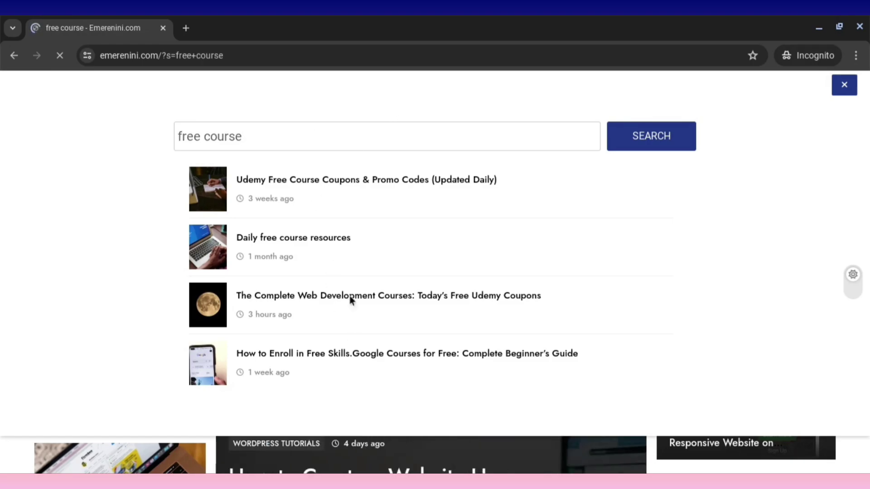
Examine the posts listed under the "free course" search results, from the first entry to the last and back.
scroll(344, 298, down, 3)
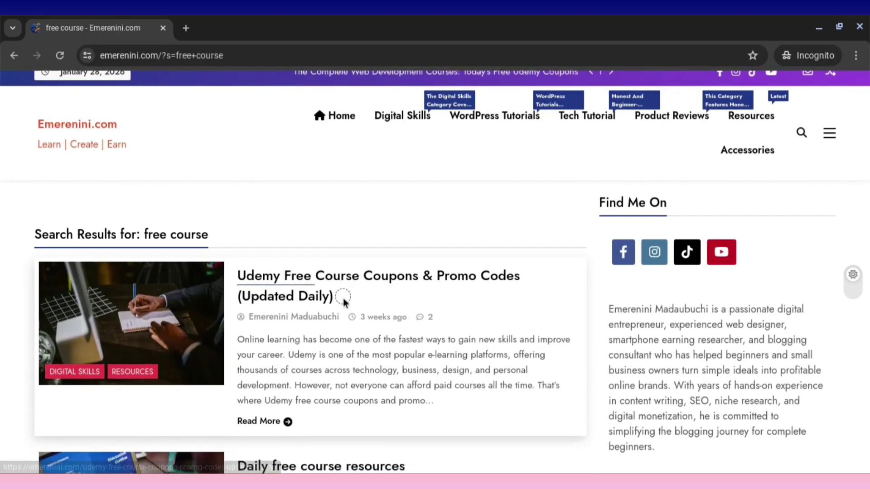
scroll(352, 299, down, 6)
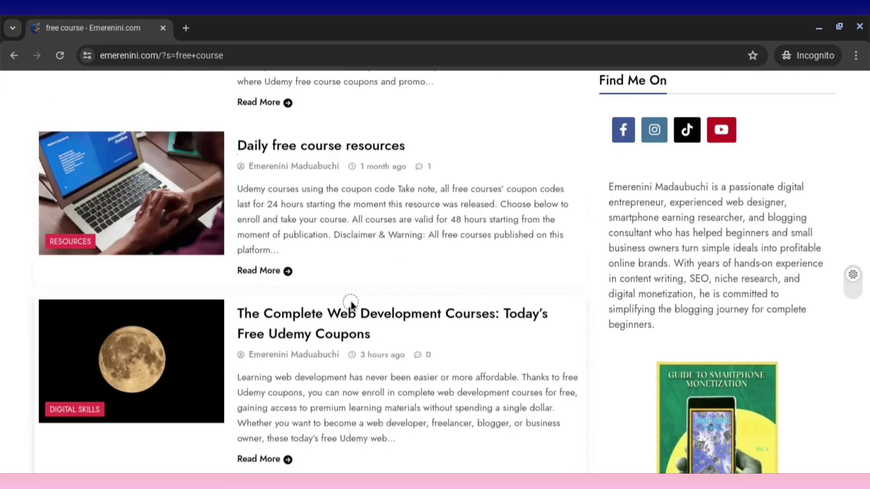
scroll(349, 316, up, 3)
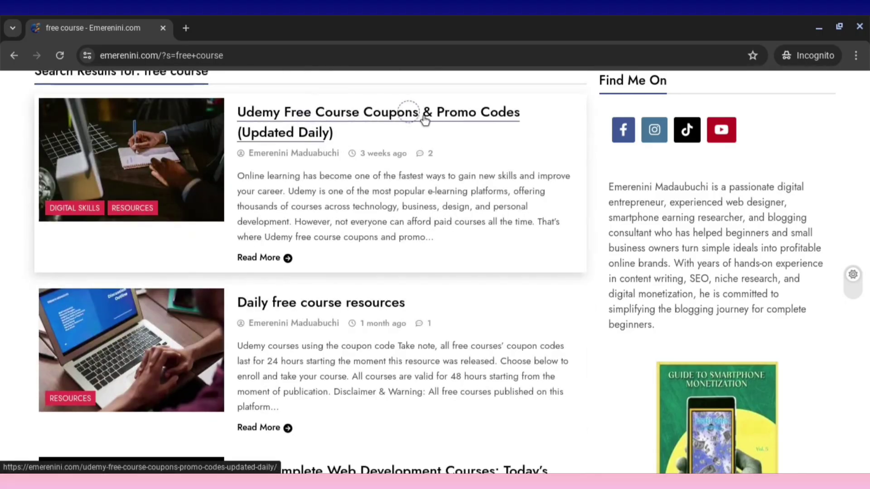
scroll(345, 191, down, 5)
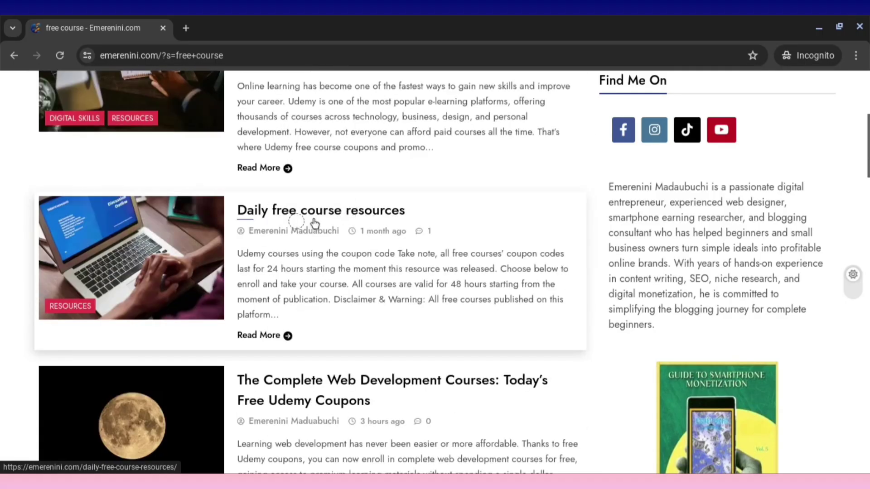
scroll(342, 244, down, 10)
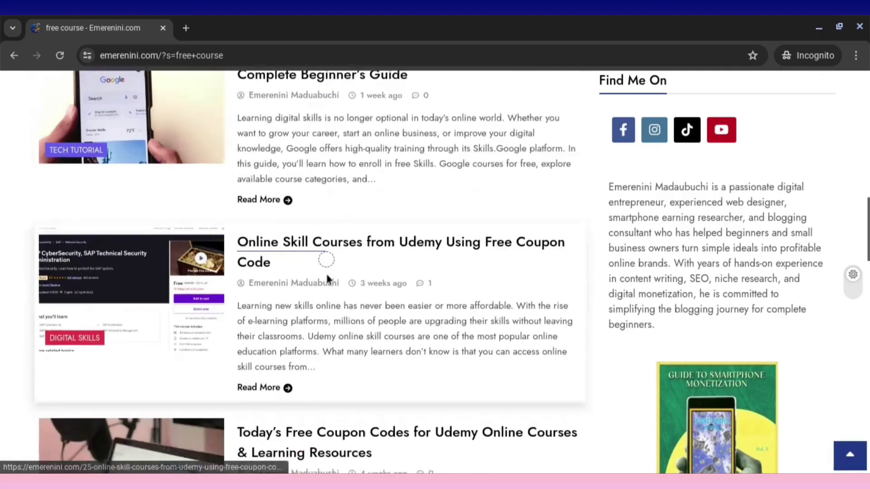
scroll(298, 323, down, 6)
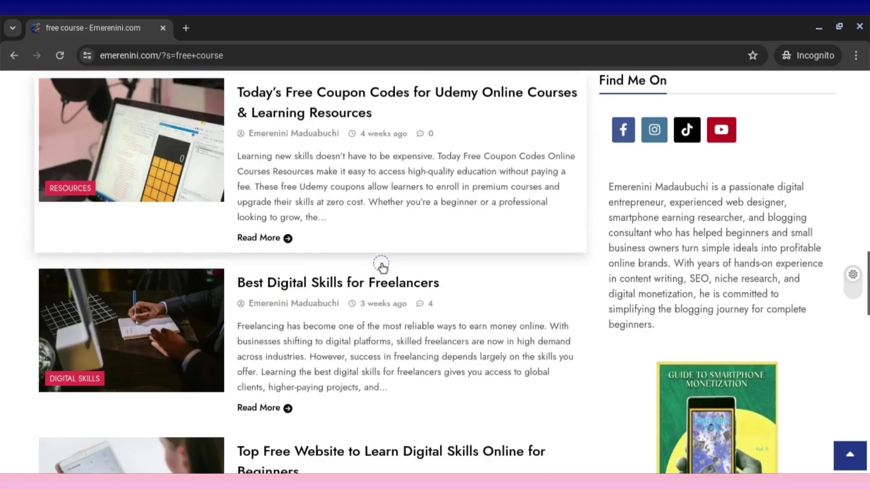
scroll(248, 294, down, 6)
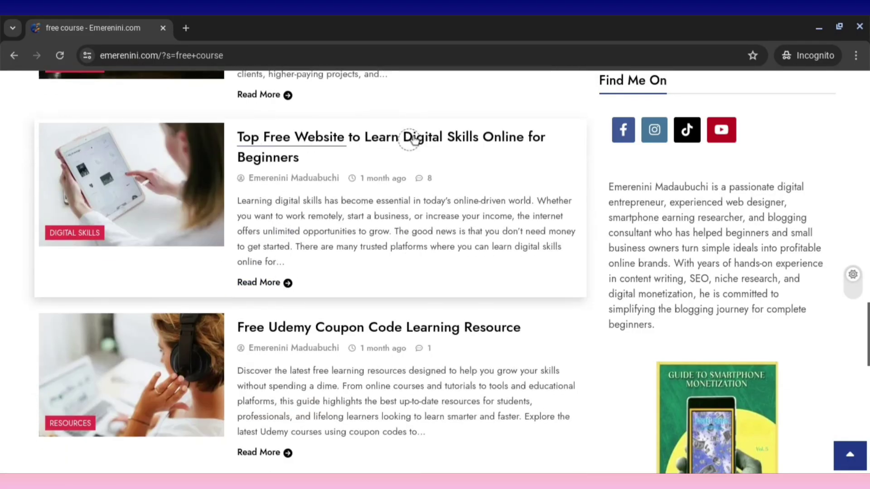
scroll(359, 259, down, 8)
scroll(360, 175, up, 20)
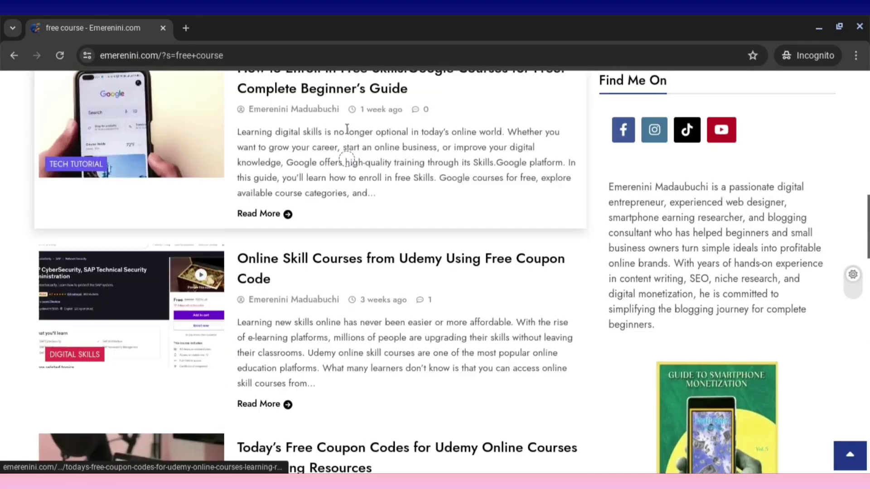
scroll(347, 131, up, 10)
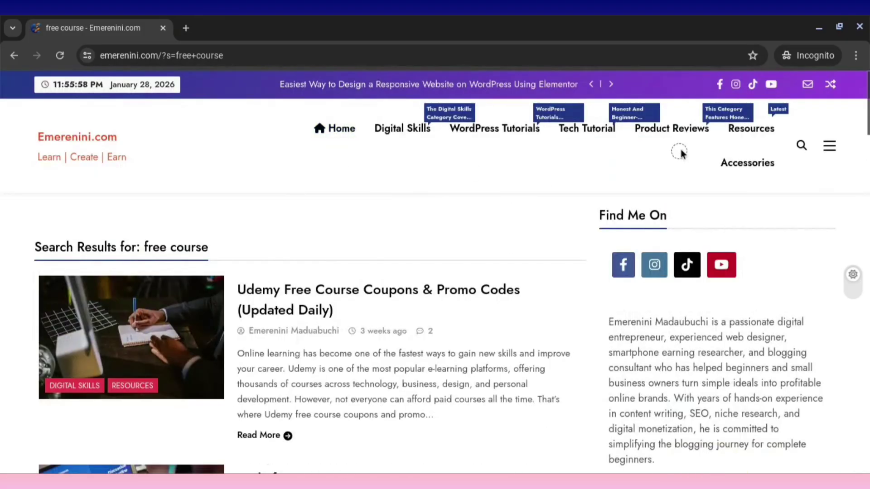
Look up "web development" in the blog's search field.
click(799, 145)
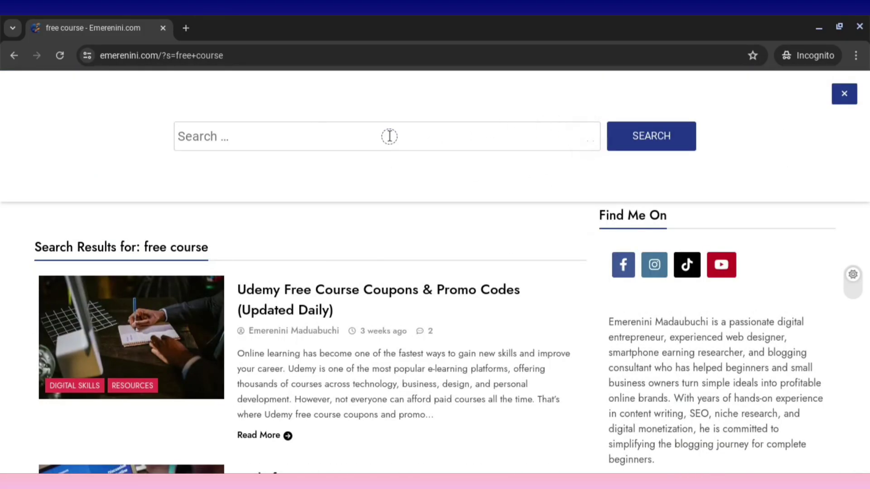
text(de)
key(BackSpace)
key(BackSpace)
text(wev)
key(BackSpace)
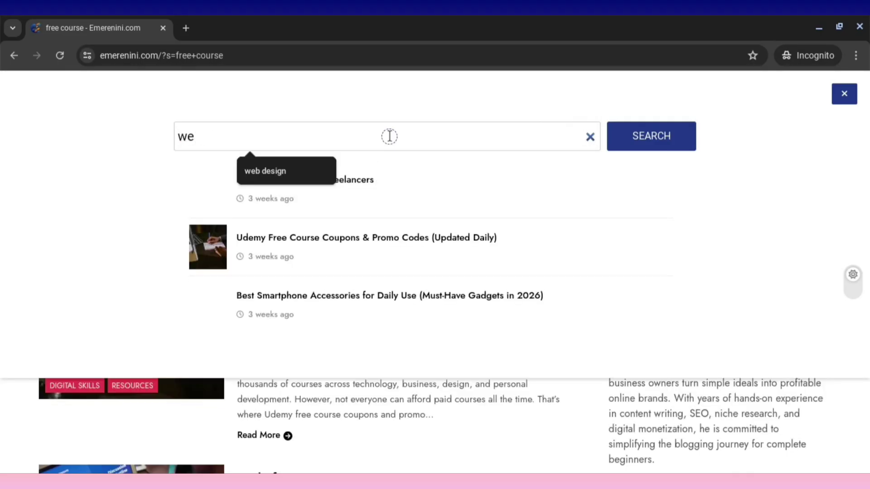
text(b de)
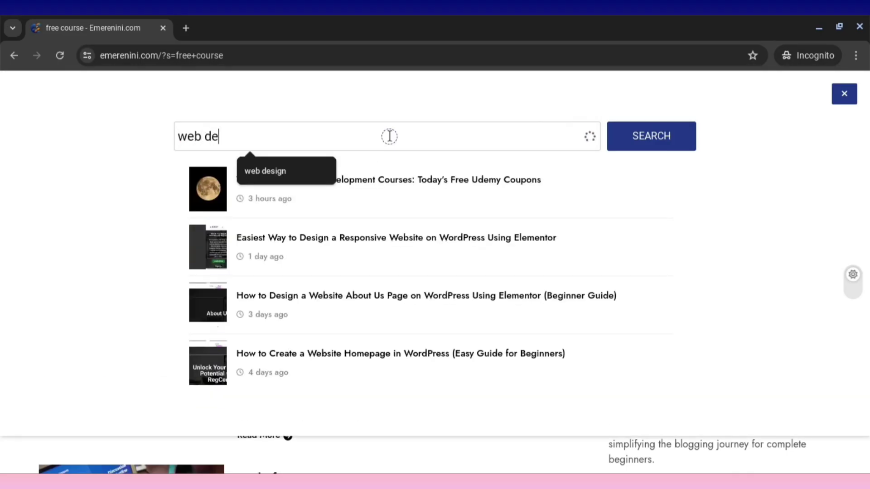
text(velopm)
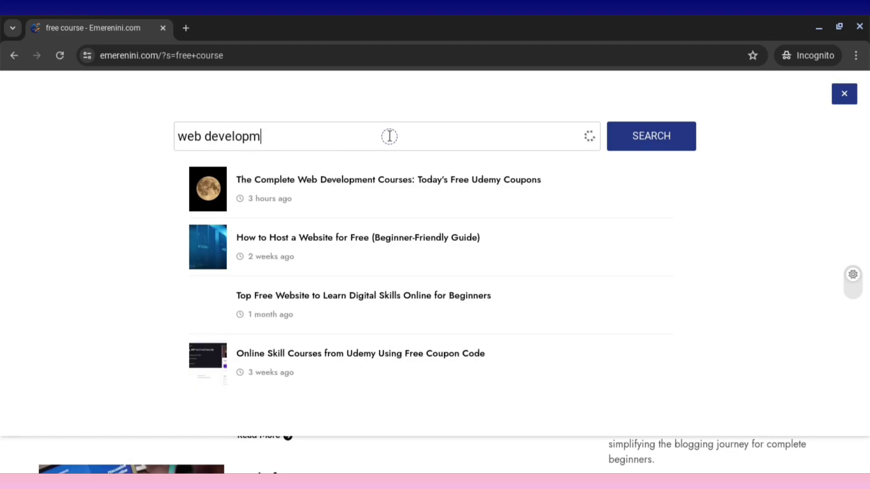
text(ent)
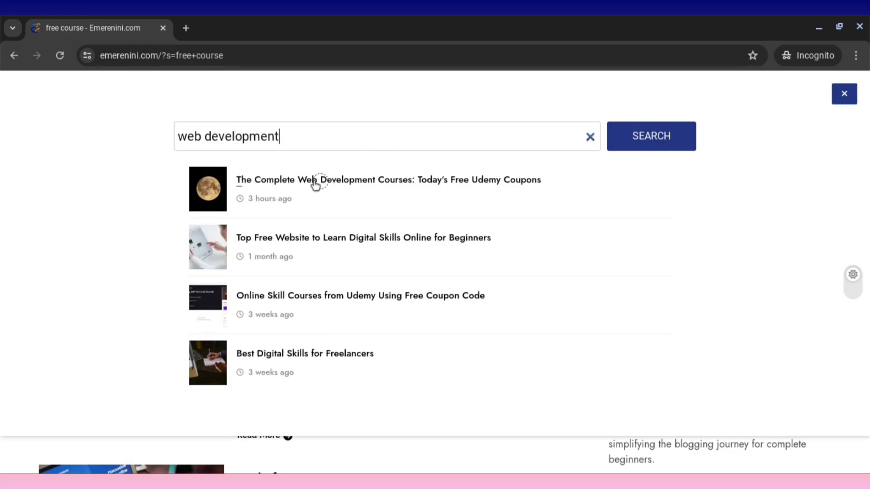
Open the post "The Complete Web Development Courses: Today's Free Udemy Coupons" and find the Mastering HTML5 and CSS3 course in it.
click(312, 185)
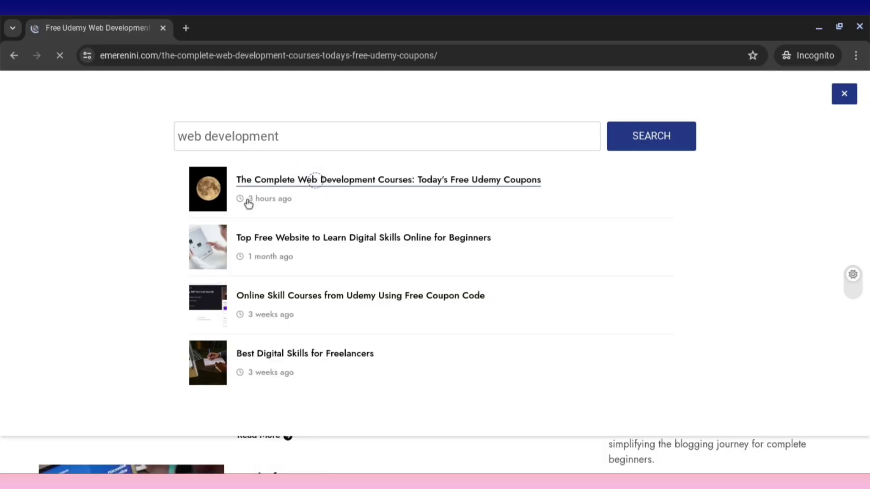
scroll(399, 222, down, 1)
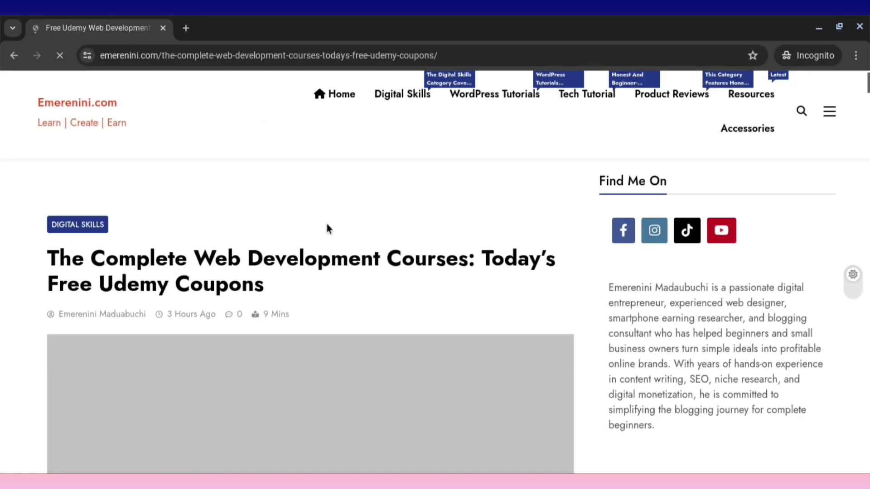
scroll(326, 225, down, 4)
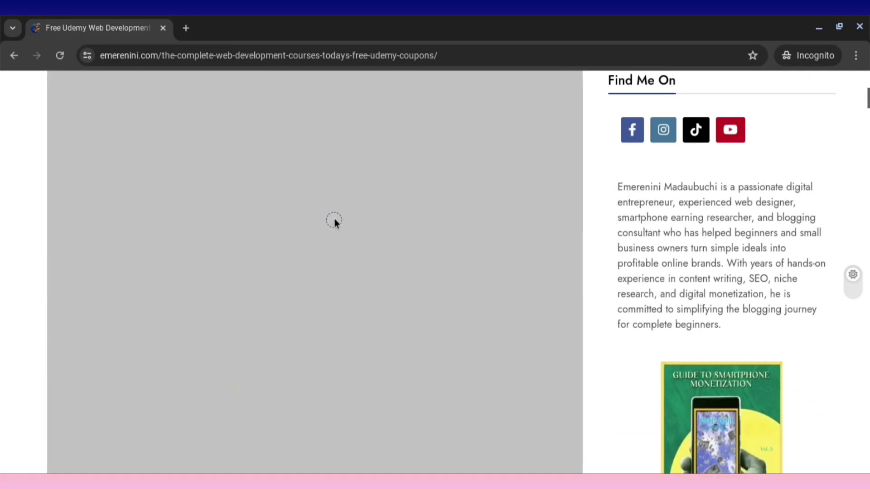
scroll(326, 155, up, 3)
scroll(330, 180, down, 10)
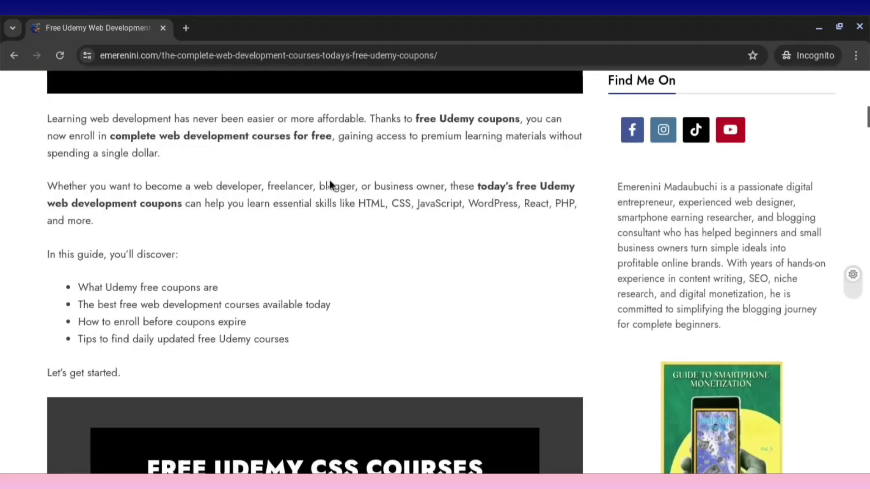
scroll(330, 181, down, 10)
scroll(326, 181, up, 5)
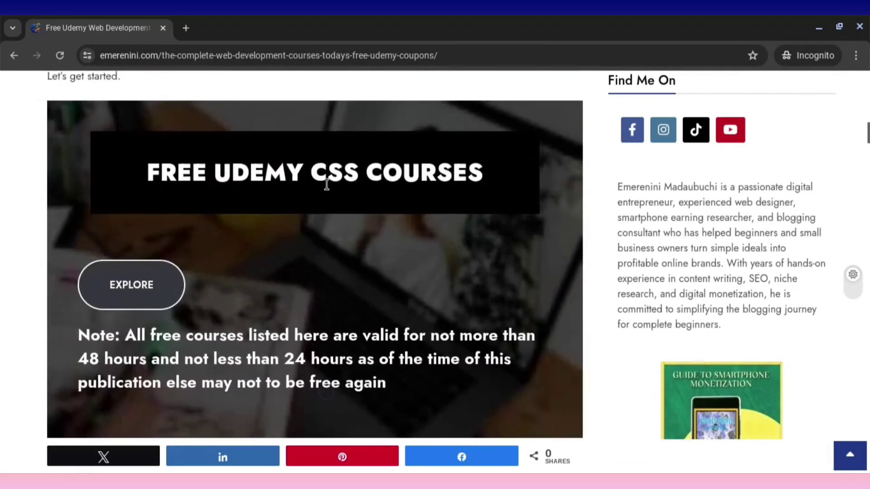
scroll(326, 184, down, 10)
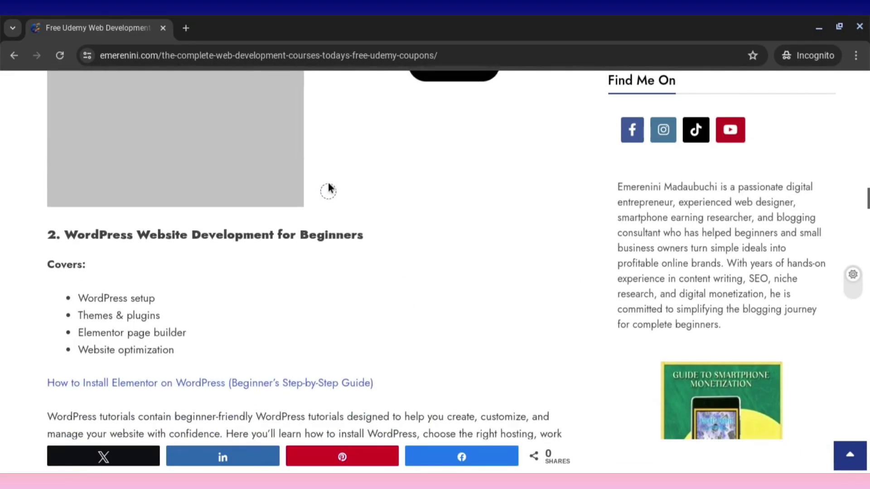
scroll(256, 187, up, 5)
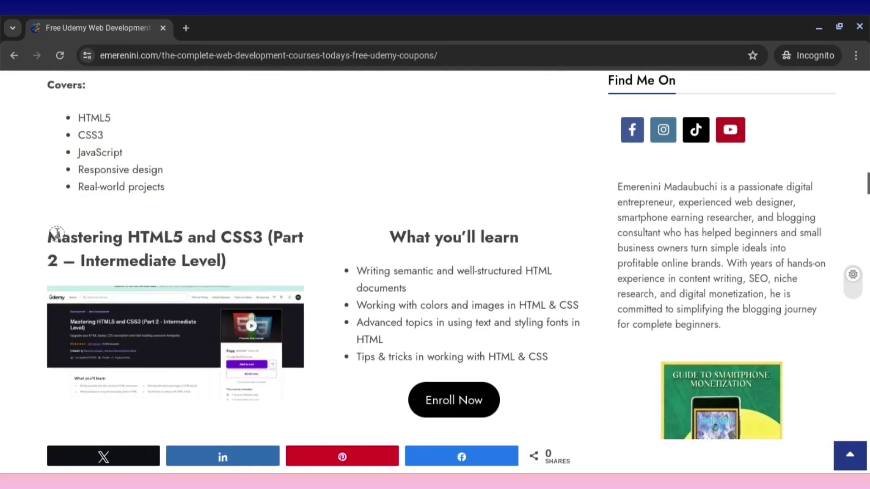
drag(49, 236, 195, 257)
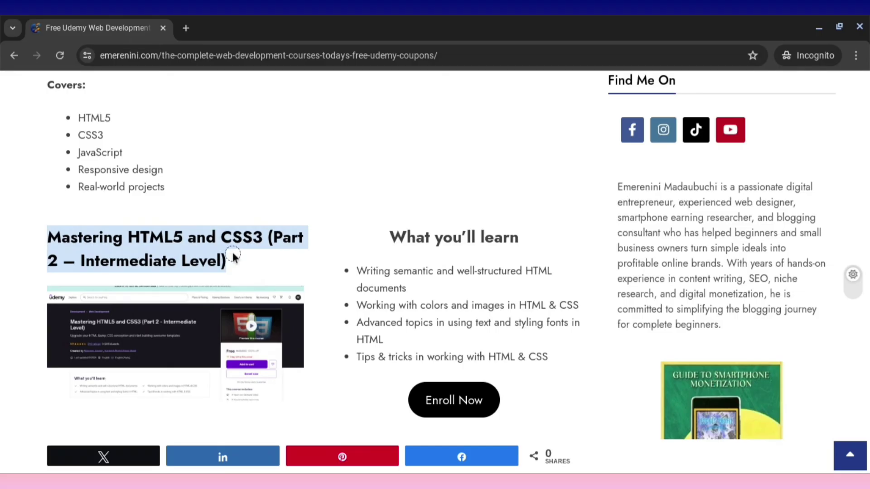
Examine the WordPress Website Development and Frontend Web Development course sections further down the article.
scroll(249, 245, down, 3)
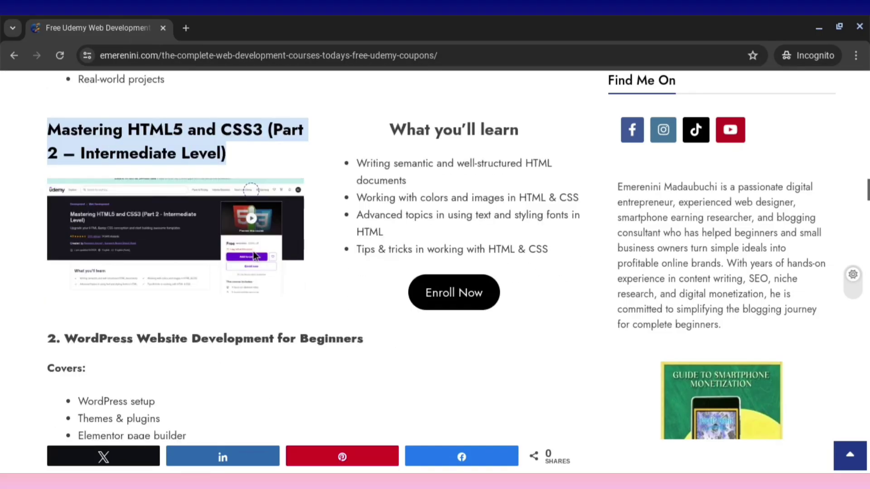
scroll(256, 217, down, 7)
scroll(272, 239, up, 1)
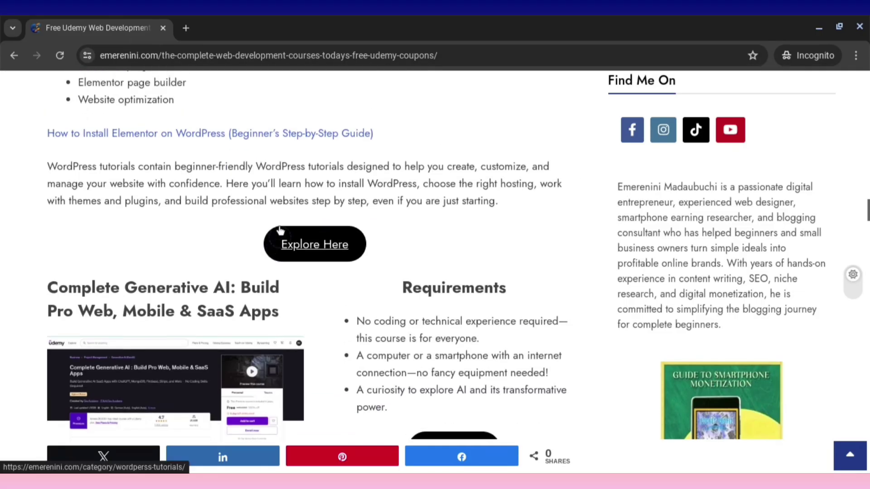
scroll(110, 263, down, 2)
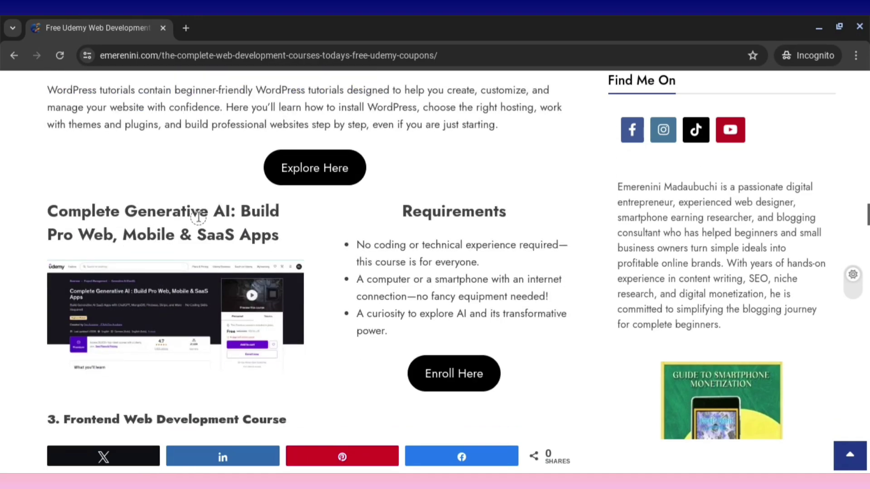
scroll(318, 229, down, 5)
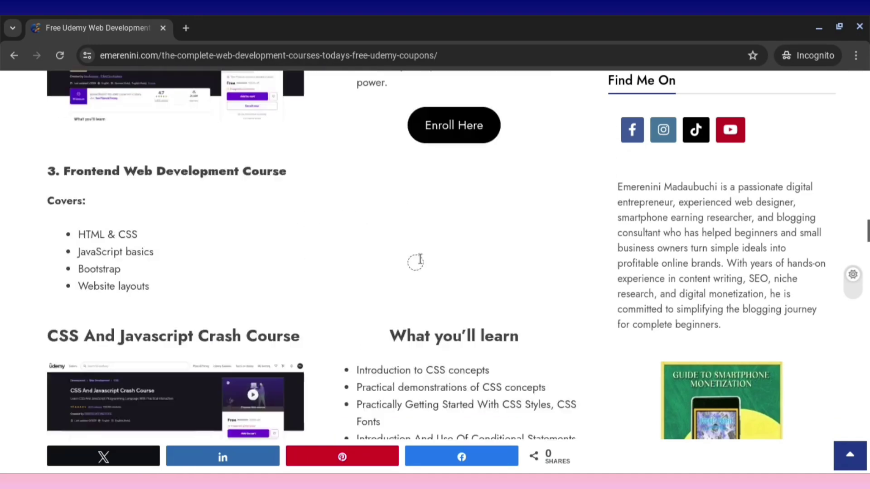
Follow the enrollment link for Mastering HTML5 and CSS3 (Part 2 – Intermediate Level) to Udemy and check the course's price.
scroll(413, 254, up, 14)
scroll(430, 236, up, 1)
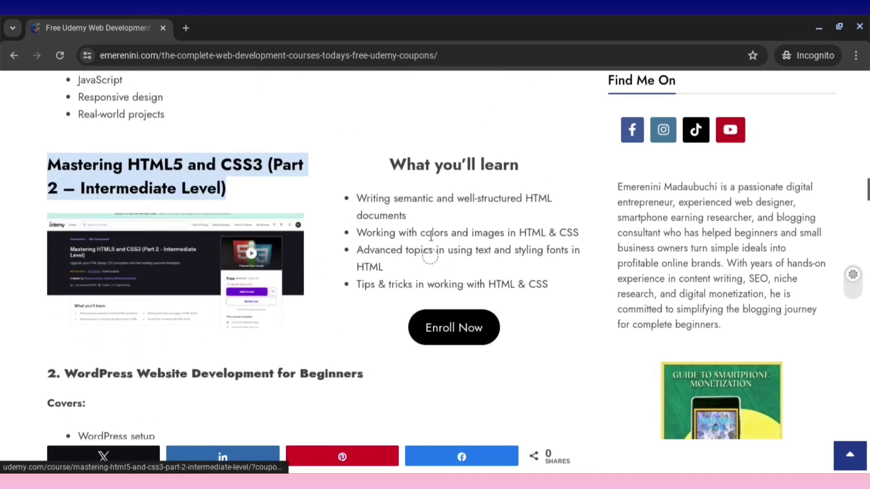
click(459, 332)
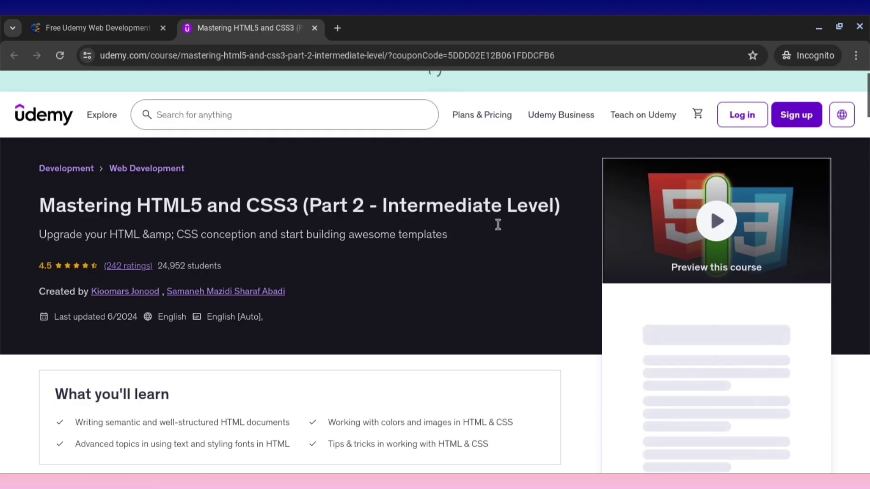
scroll(668, 283, down, 2)
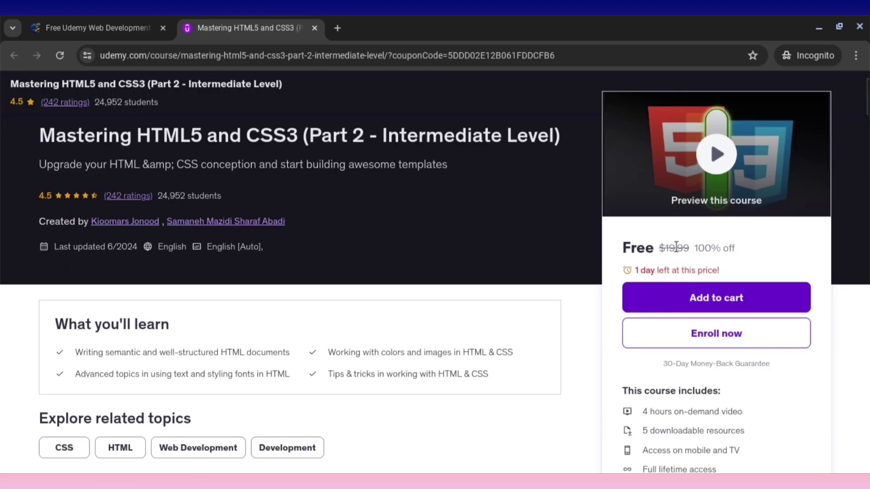
mouse_move(687, 245)
mouse_down()
mouse_move(738, 247)
mouse_move(642, 251)
mouse_move(682, 248)
mouse_up()
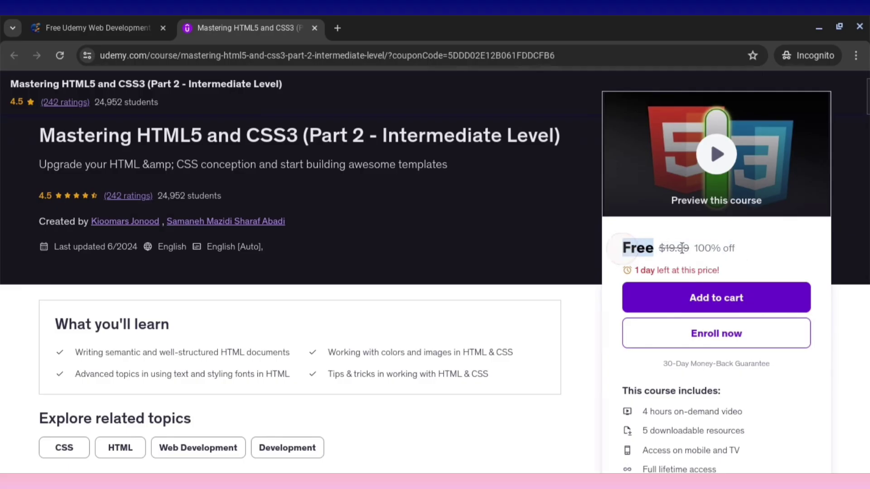
Proceed to enroll in the course and review the Udemy checkout's email field, order summary and order details.
click(783, 268)
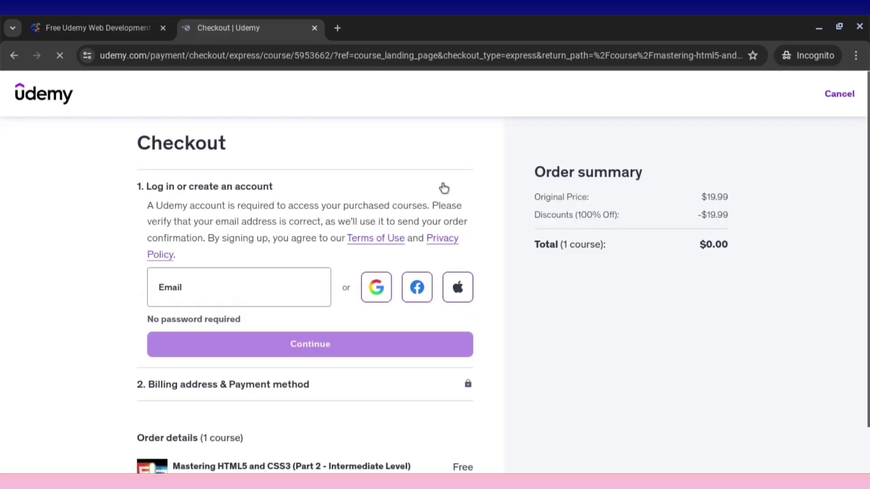
scroll(285, 258, down, 1)
scroll(285, 258, down, 1)
click(239, 235)
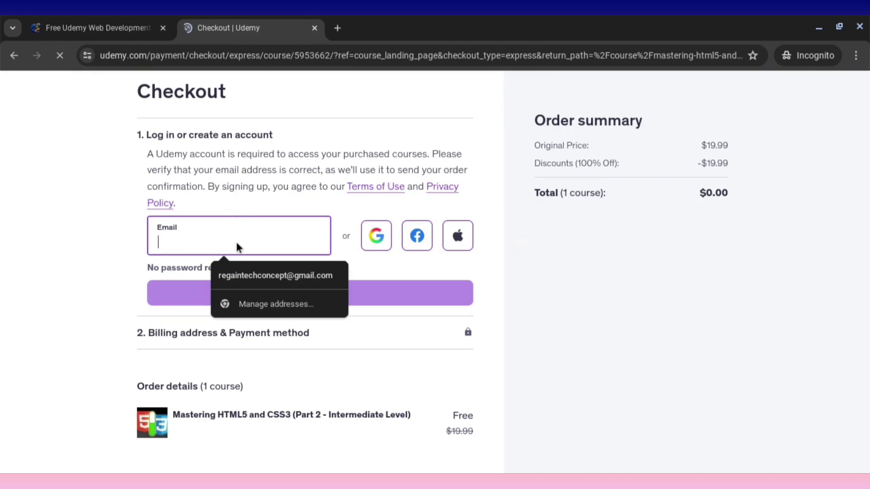
click(509, 276)
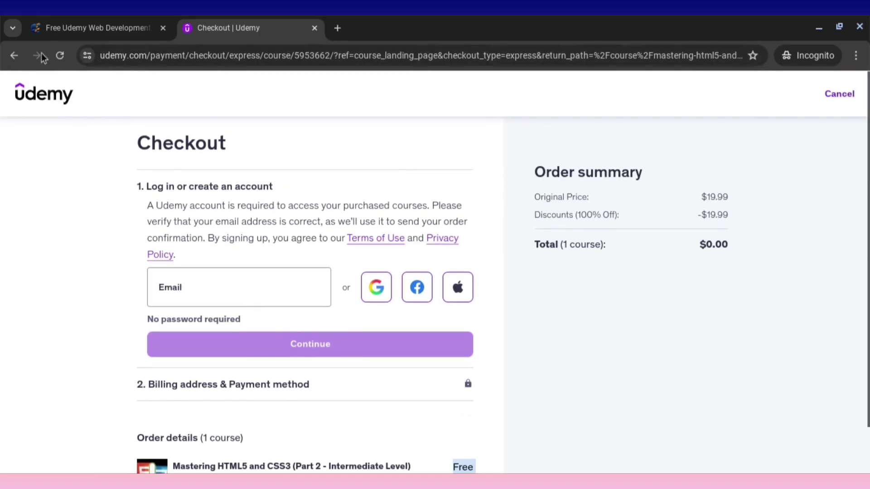
Return to the free Udemy coupons article and look over its courses down to the Frontend section and back up.
click(103, 32)
scroll(350, 229, down, 9)
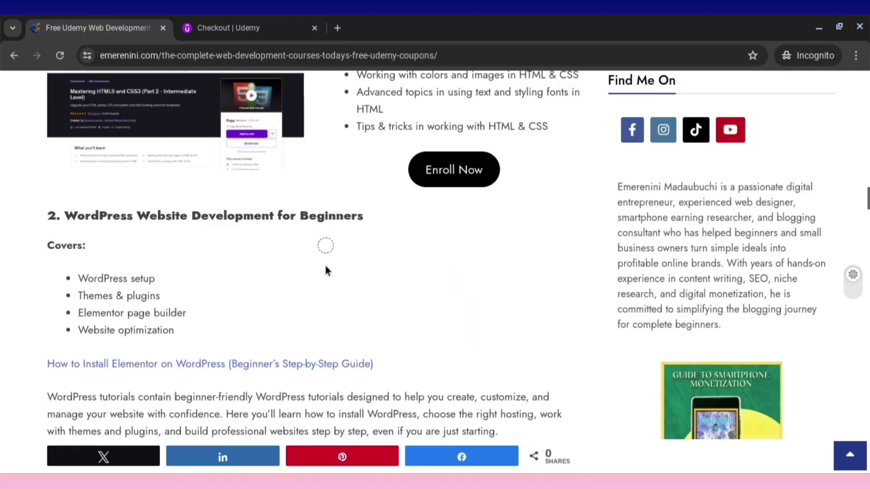
scroll(183, 258, down, 6)
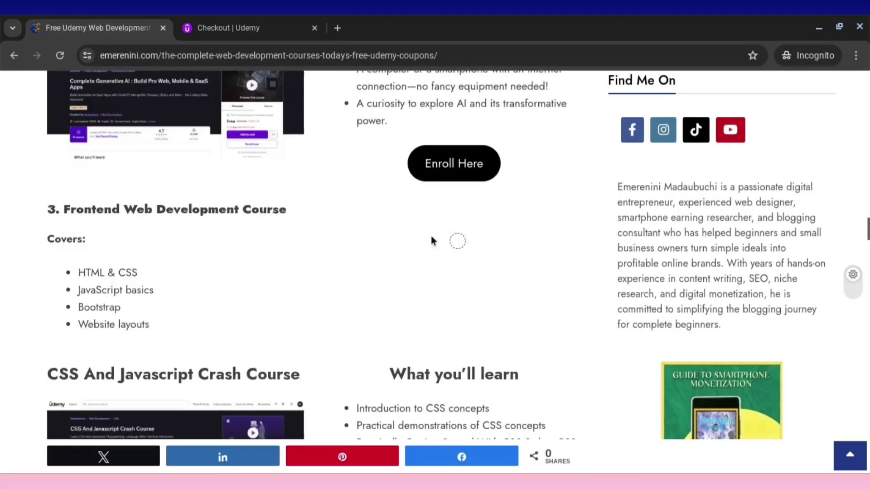
scroll(431, 241, up, 10)
scroll(241, 202, up, 10)
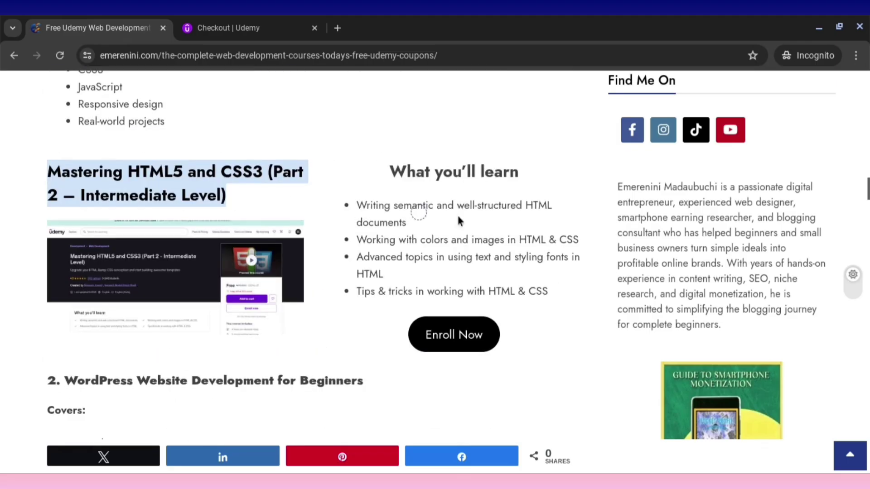